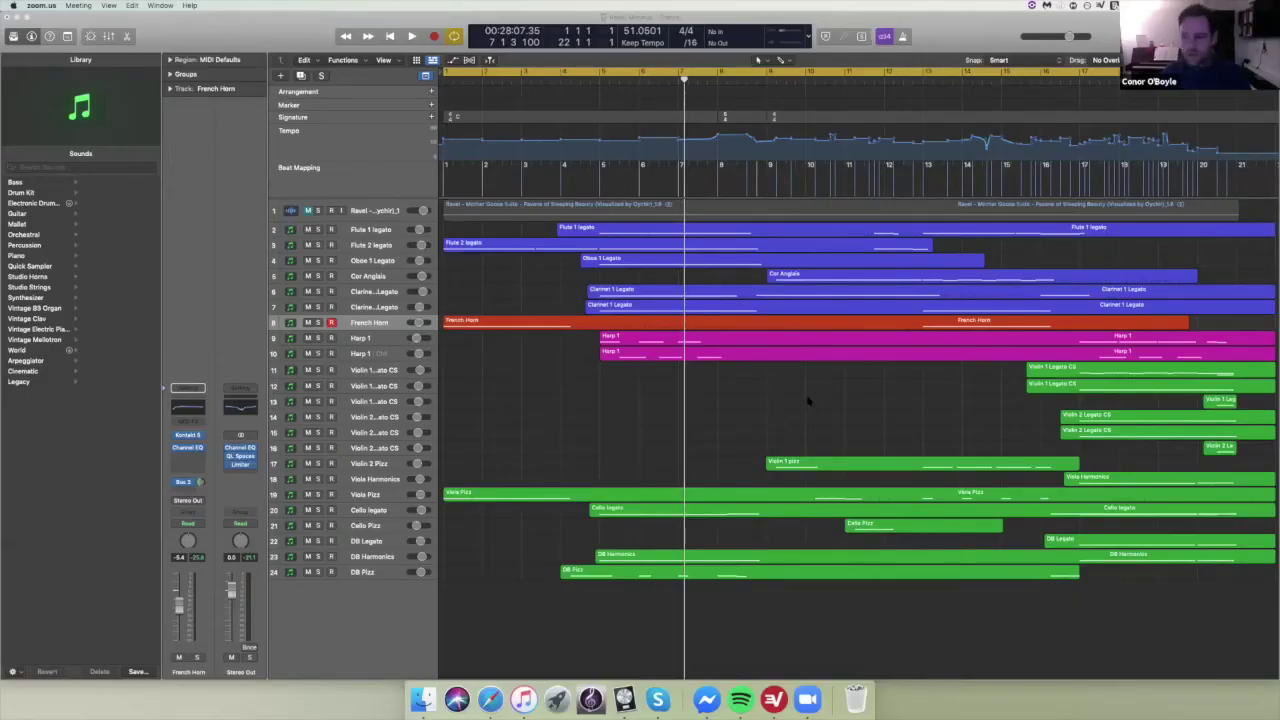
scroll(808, 401, "right", 2)
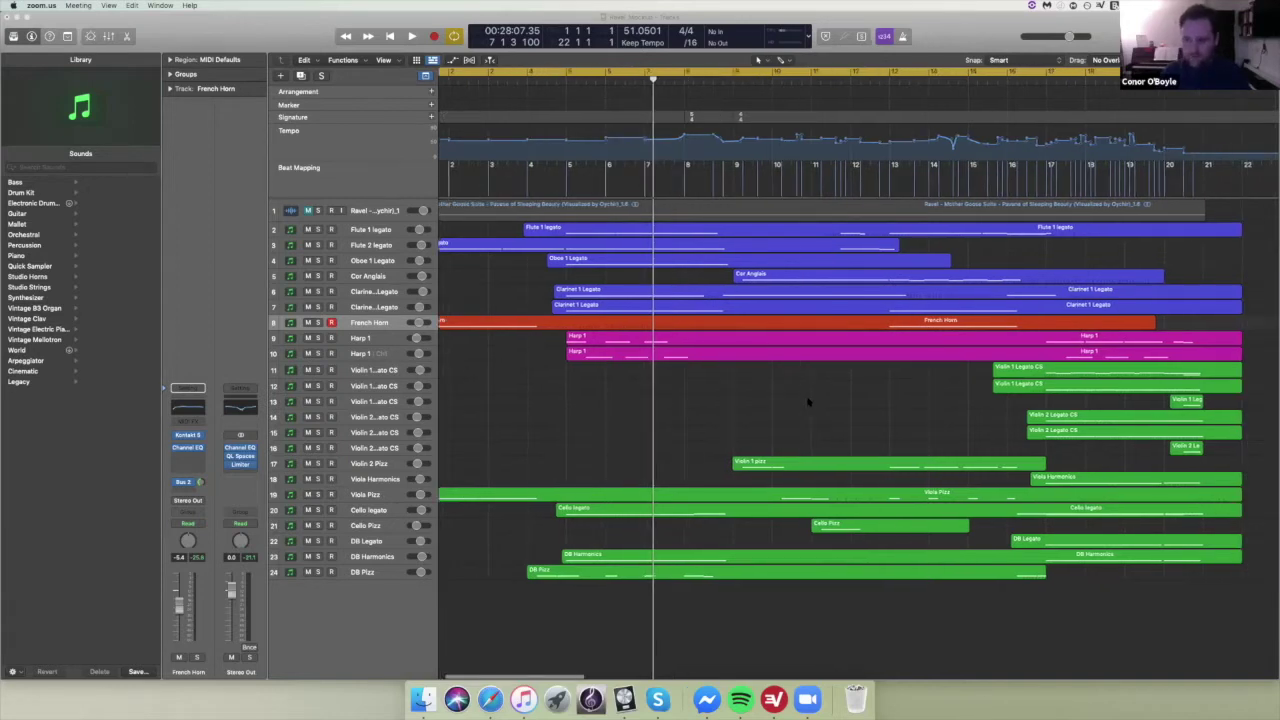
scroll(808, 401, "left", 2)
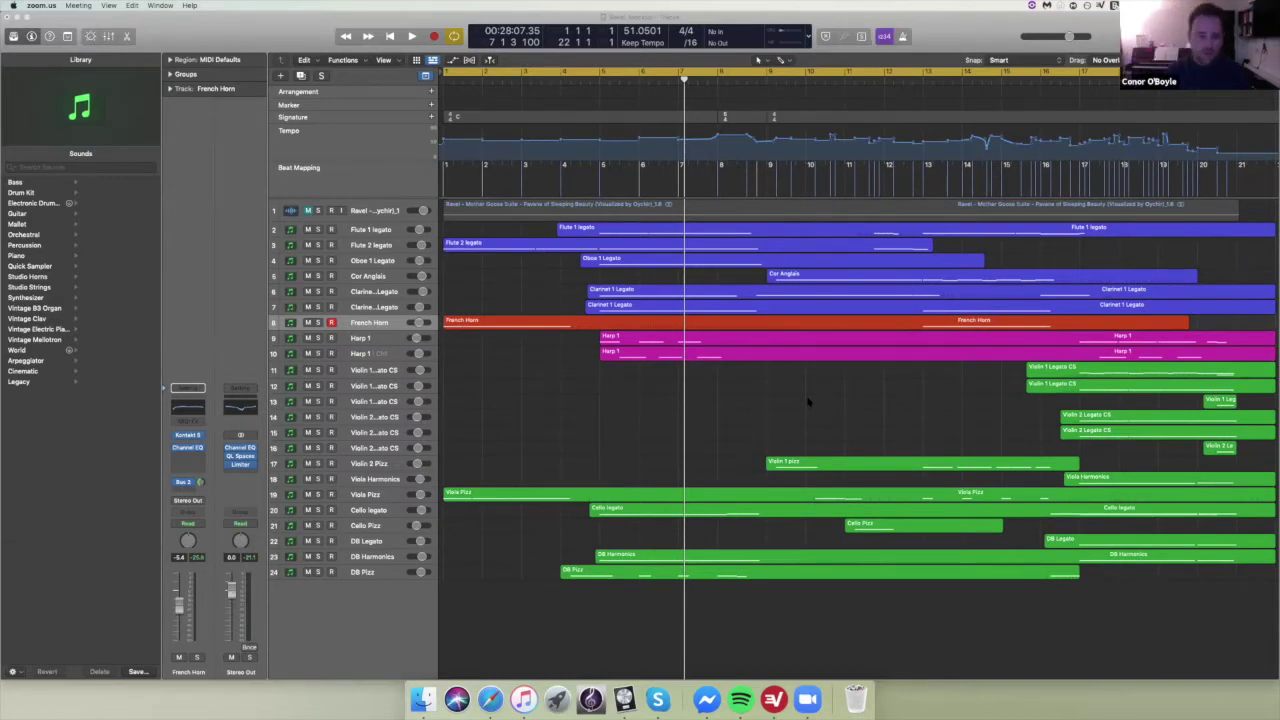
scroll(822, 441, "right", 1)
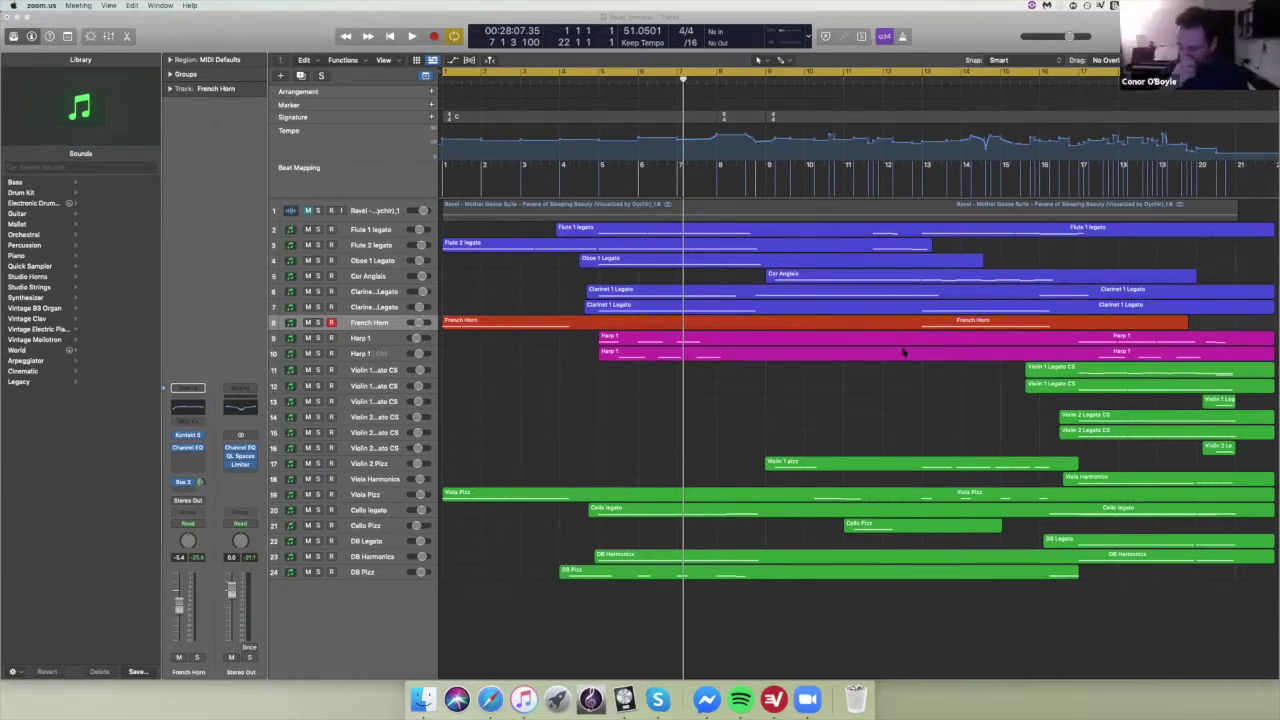
scroll(878, 382, "right", 2)
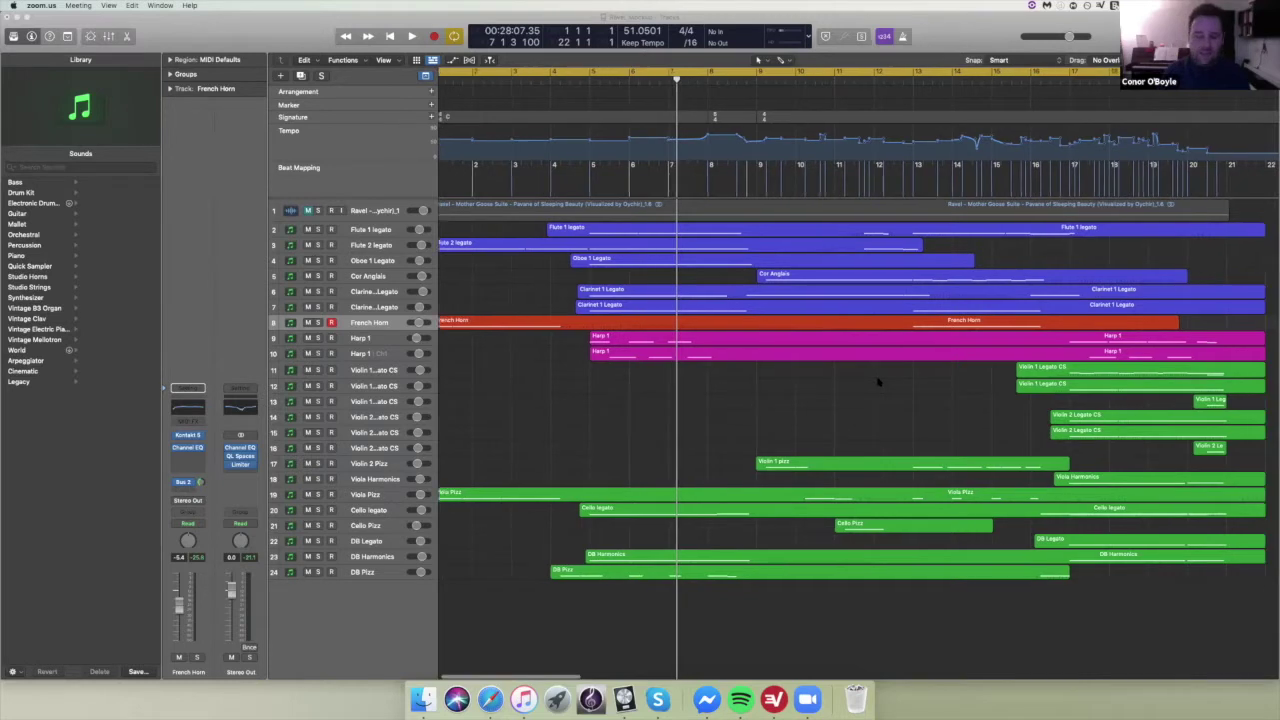
scroll(878, 382, "left", 3)
scroll(878, 382, "right", 1)
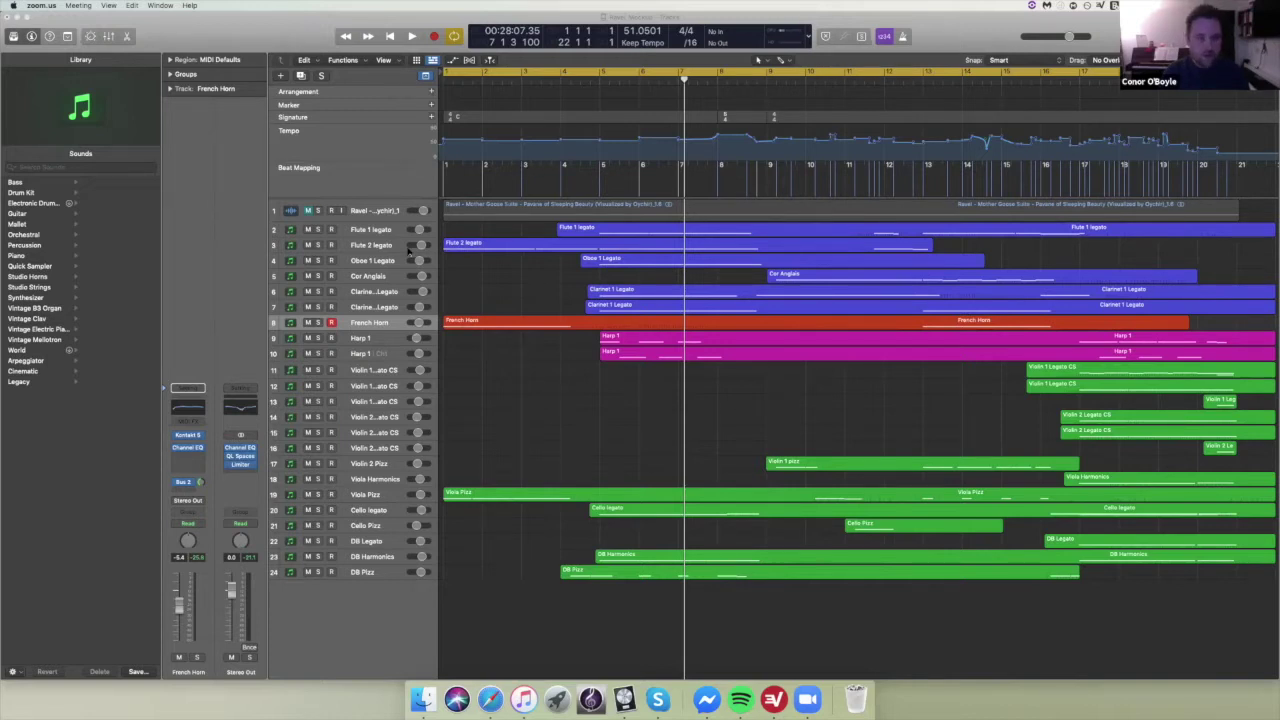
- Hide the global tracks above the arrangement
left_click(476, 277)
key("g")
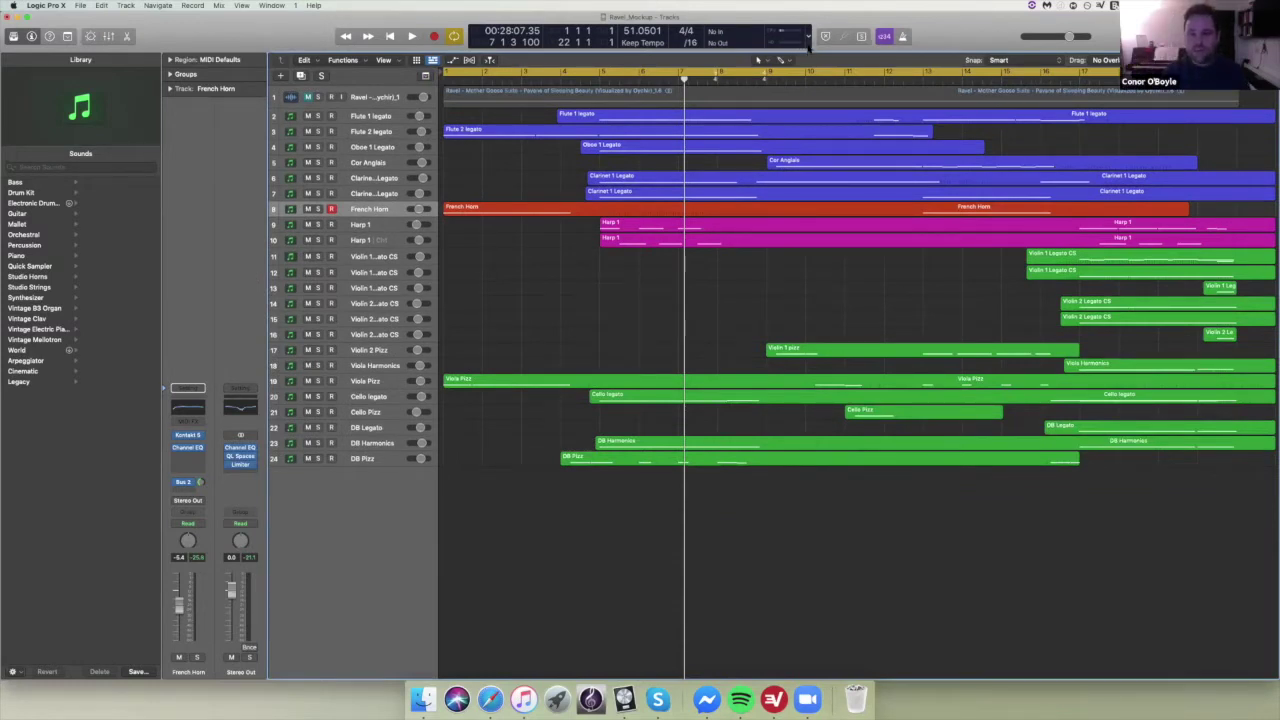
- Switch the control bar display to Beats & Project and back to Custom
left_click(807, 42)
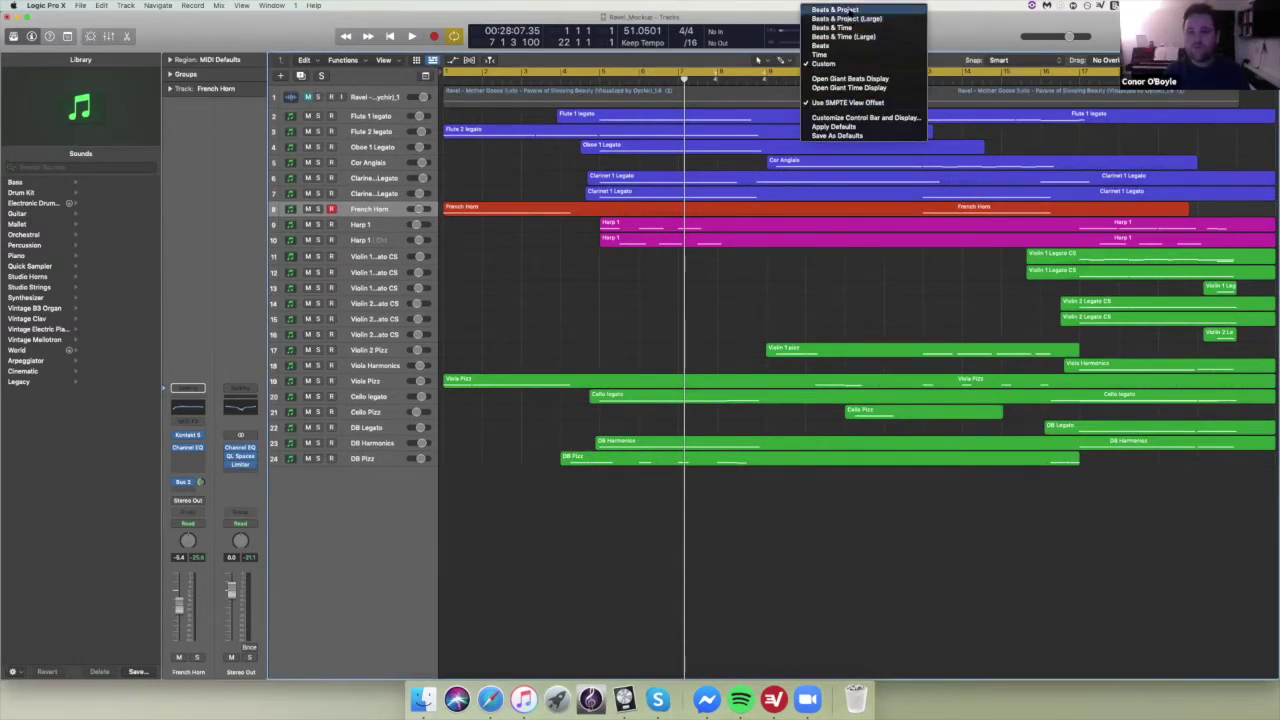
left_click(848, 9)
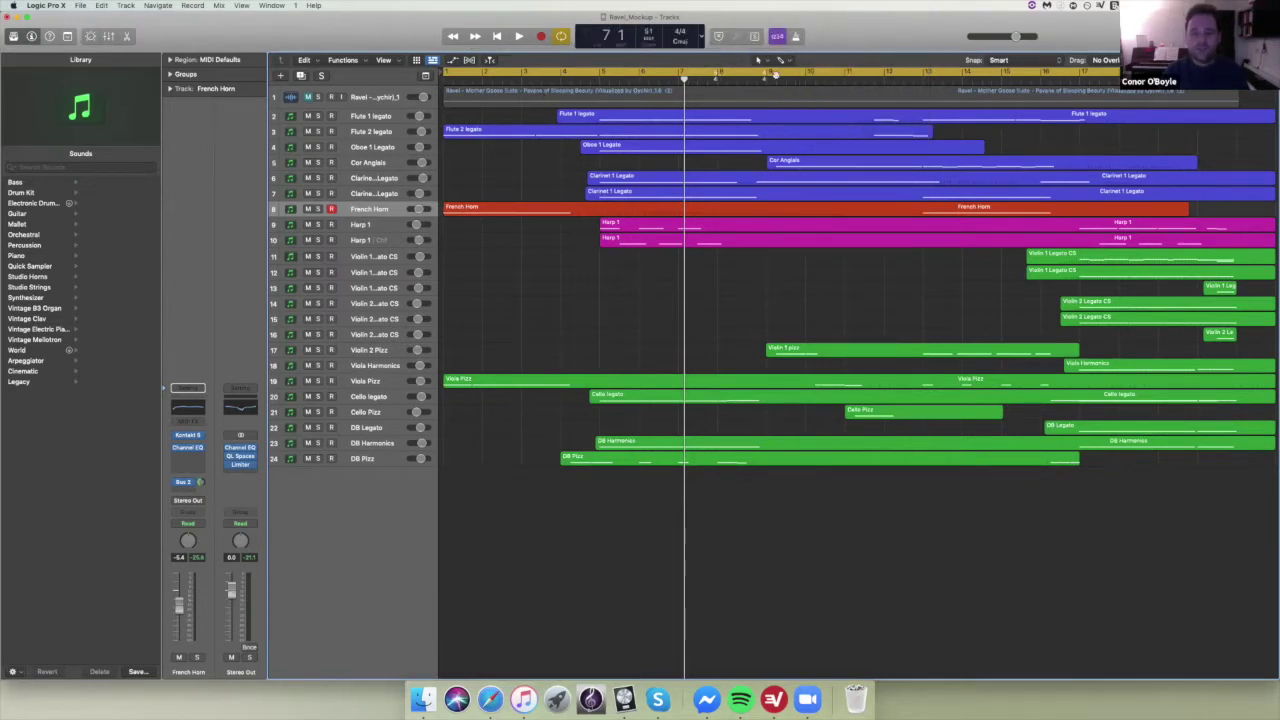
left_click(702, 41)
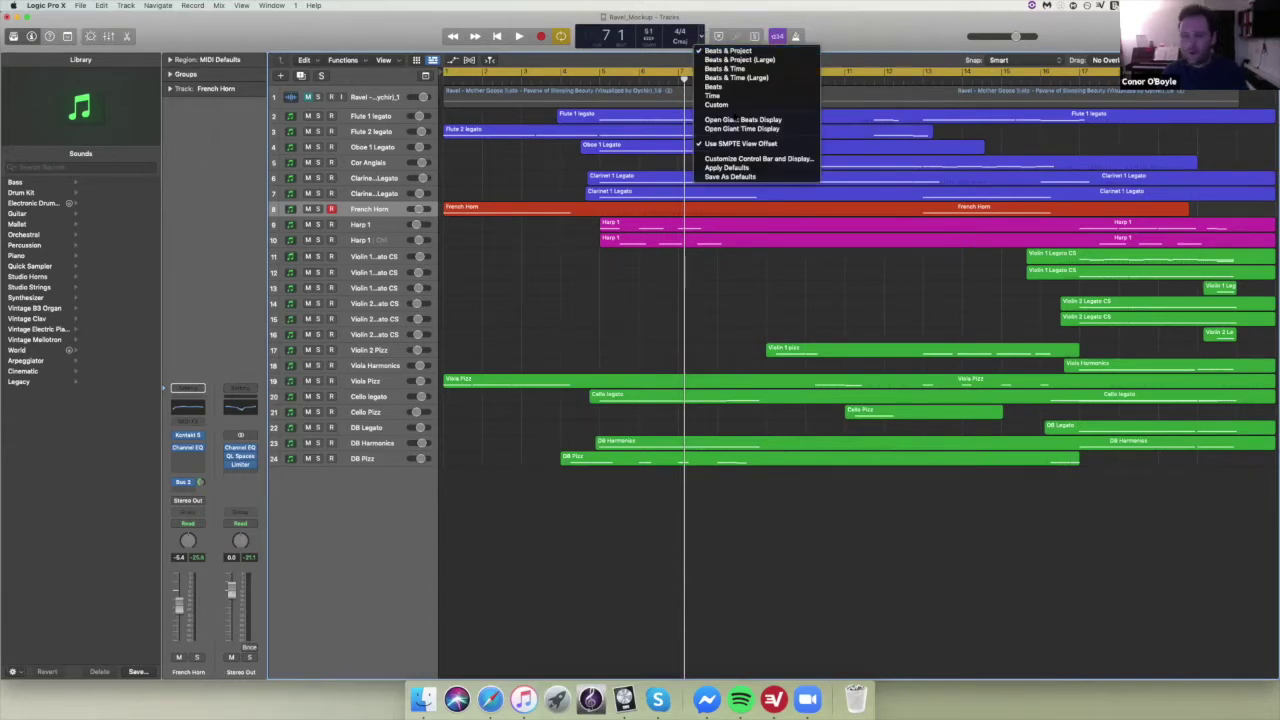
left_click(730, 105)
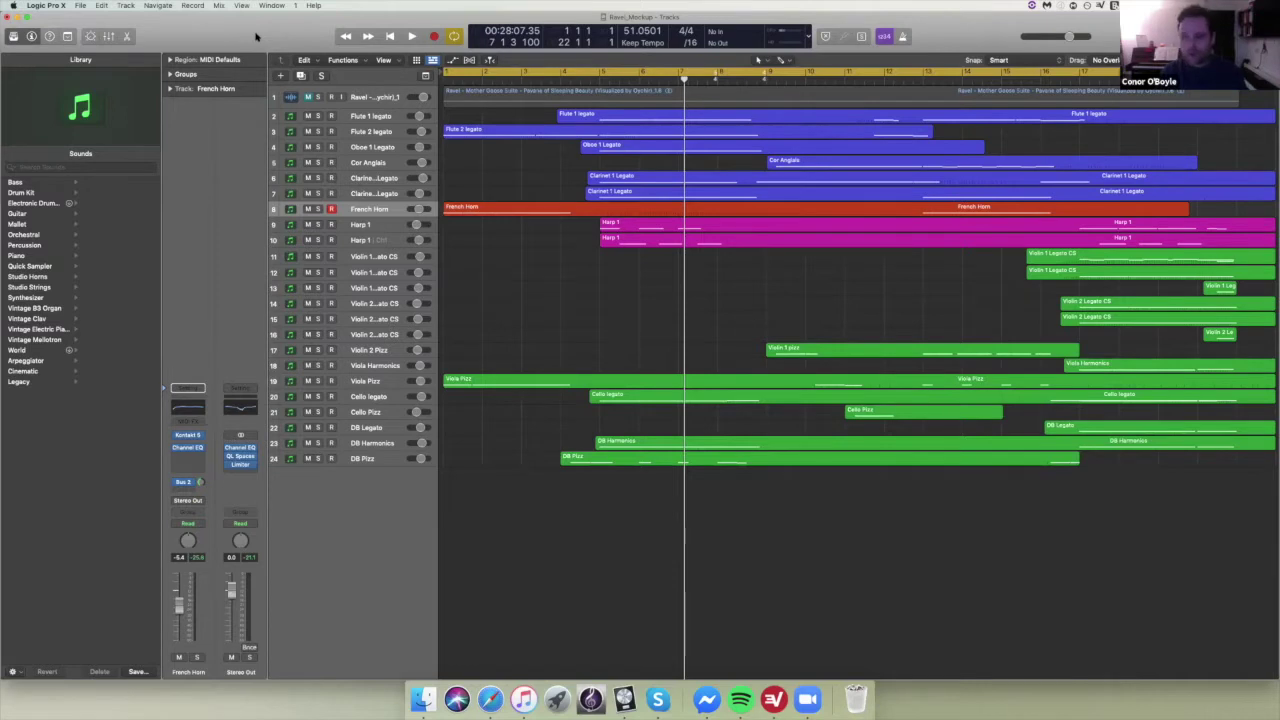
- Review the Show Advanced Tools and Additional Options settings in the Advanced preferences, and close the preferences
left_click(52, 6)
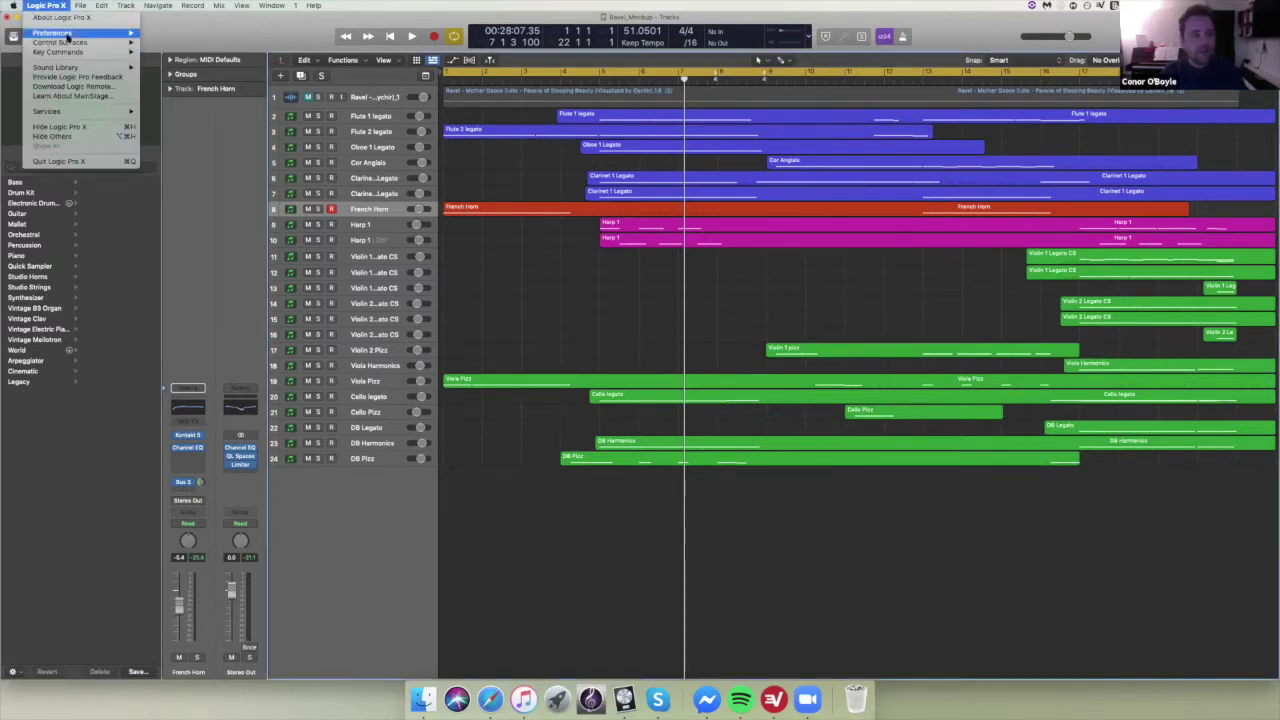
mouse_move(69, 34)
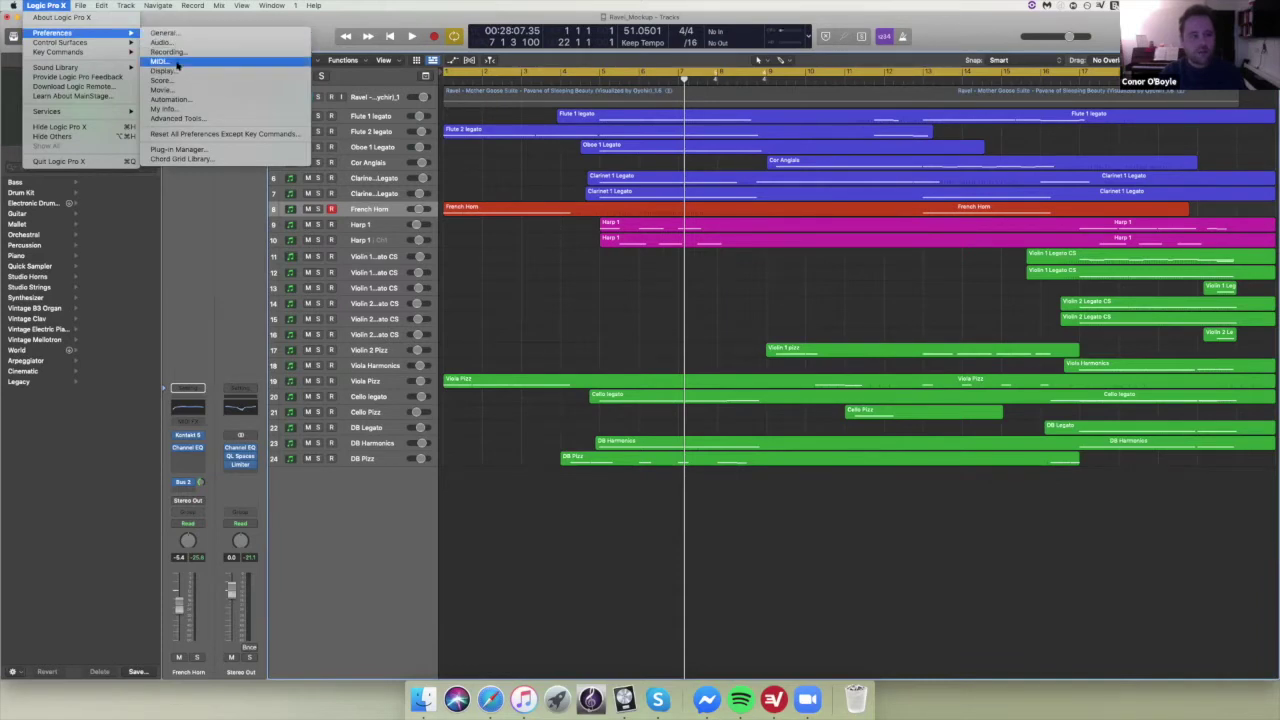
left_click(162, 33)
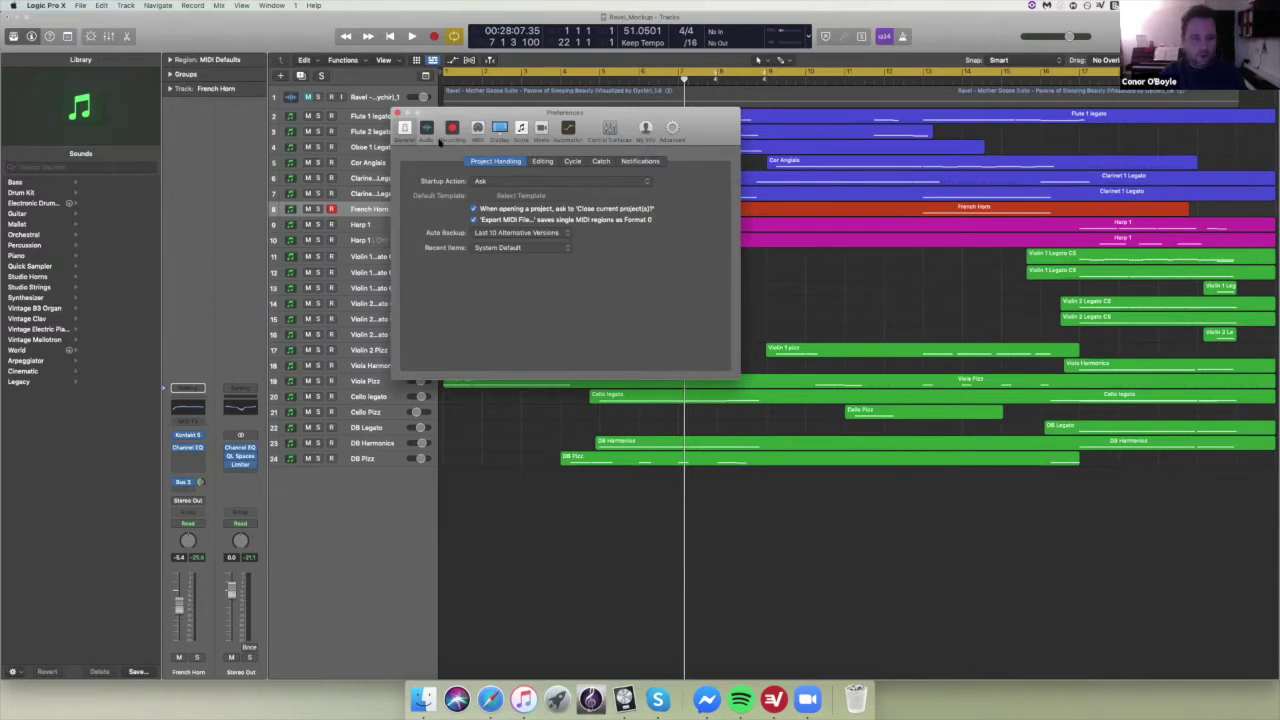
left_click(452, 130)
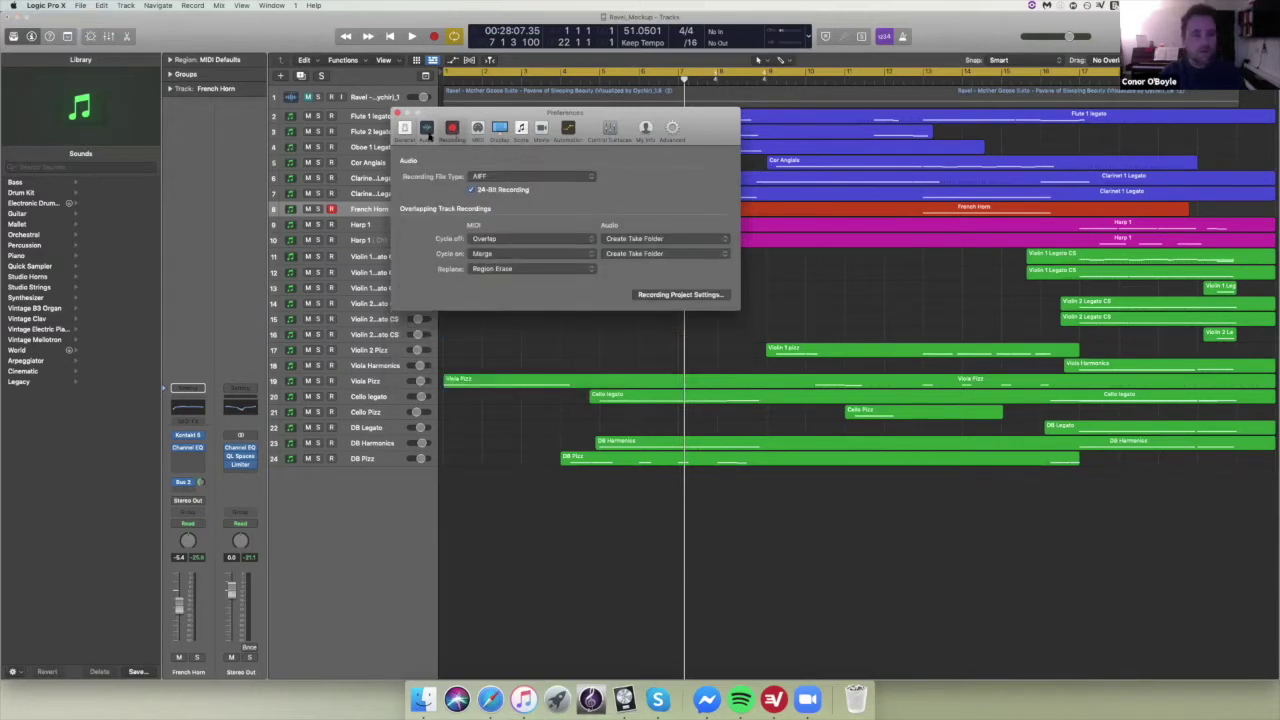
left_click(672, 130)
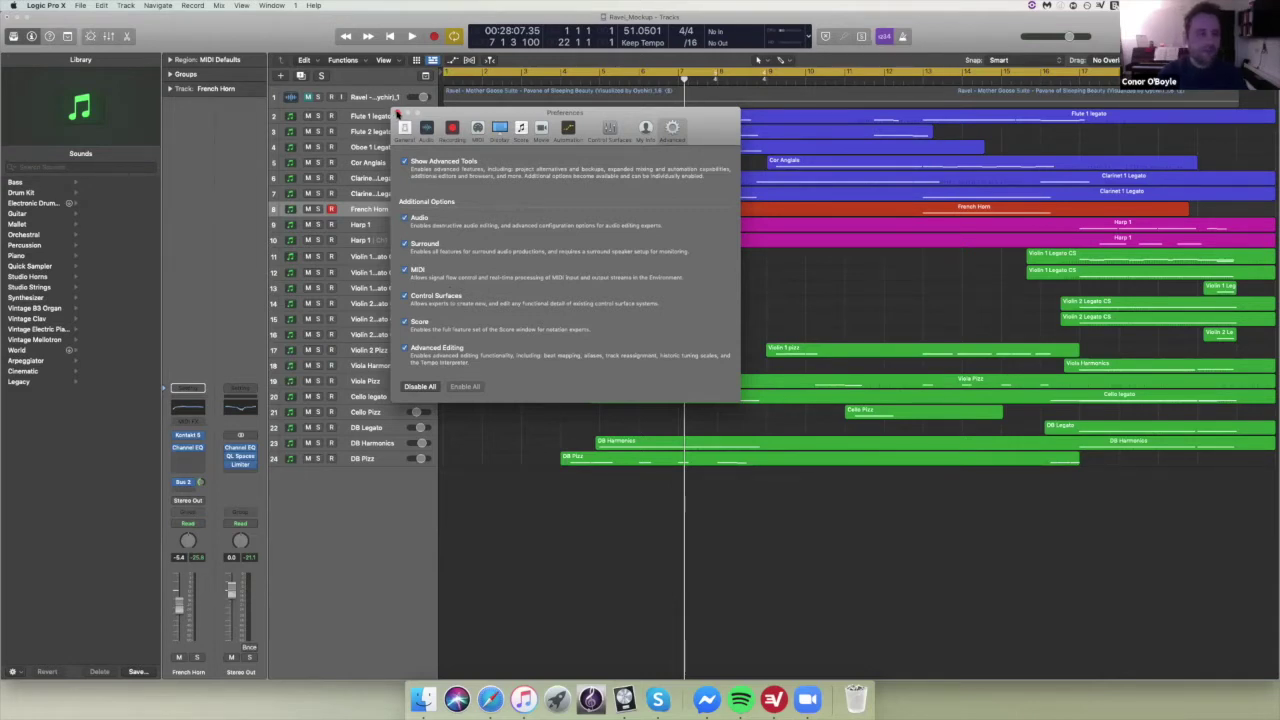
left_click(397, 114)
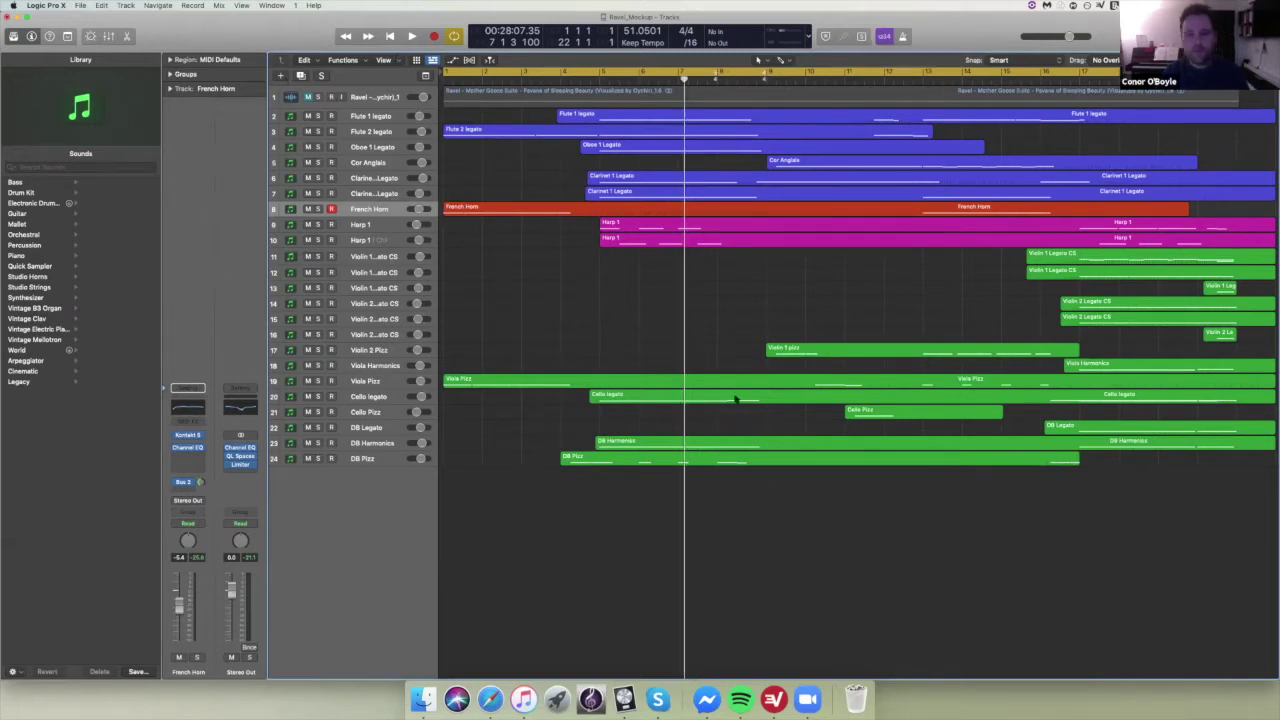
- Create one audio track with Input 1 and Output 1 + 2, and place it below the DB Pizz track
key("alt+super+n")
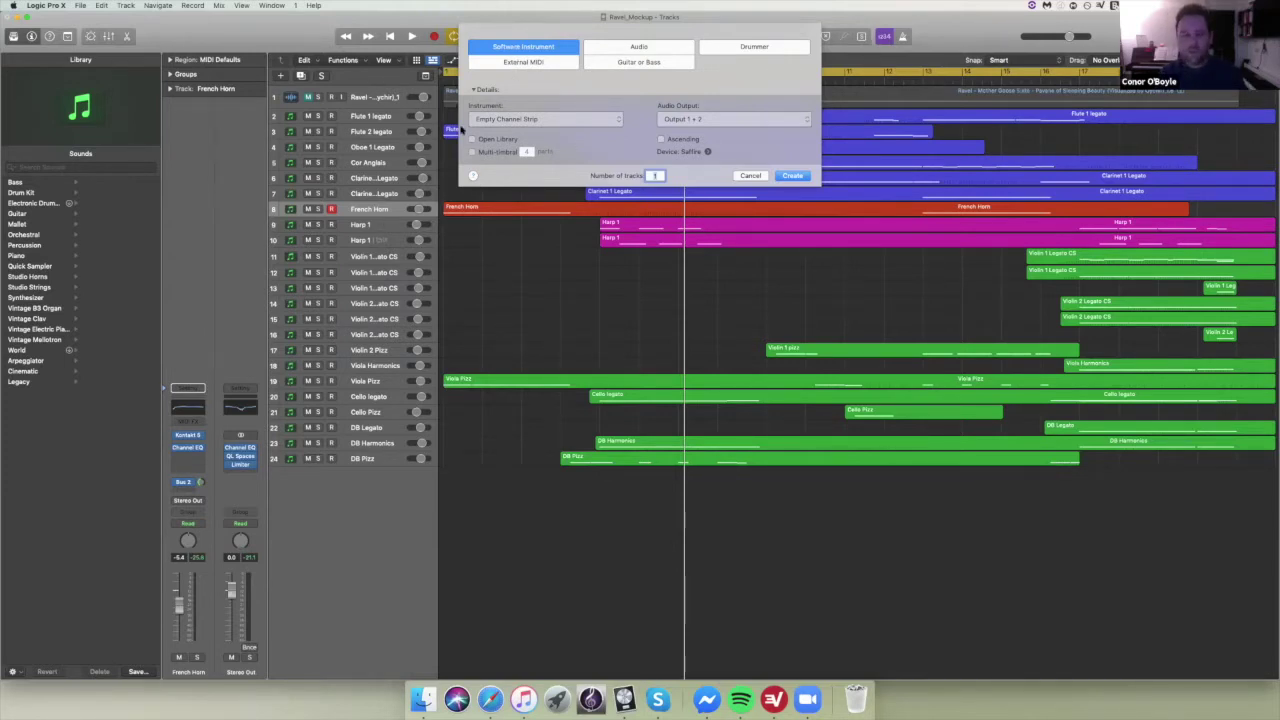
left_click(676, 52)
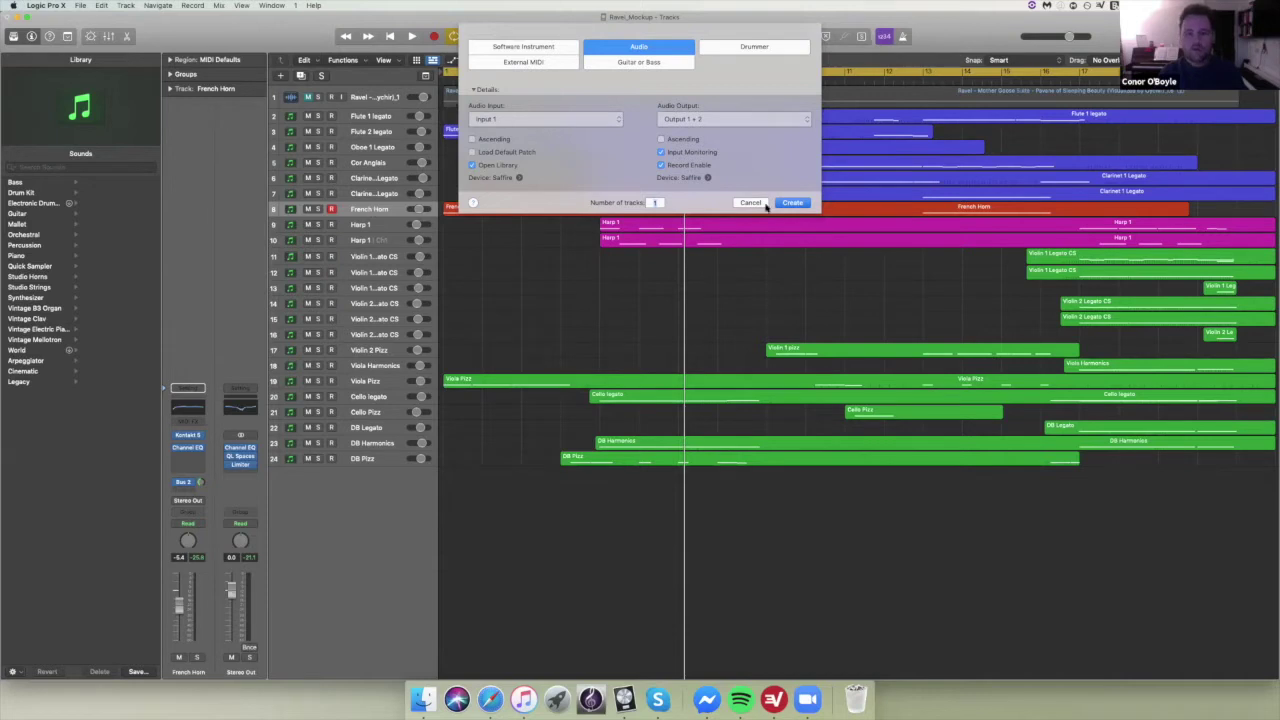
key("Escape")
left_click_drag(376, 229, 365, 478)
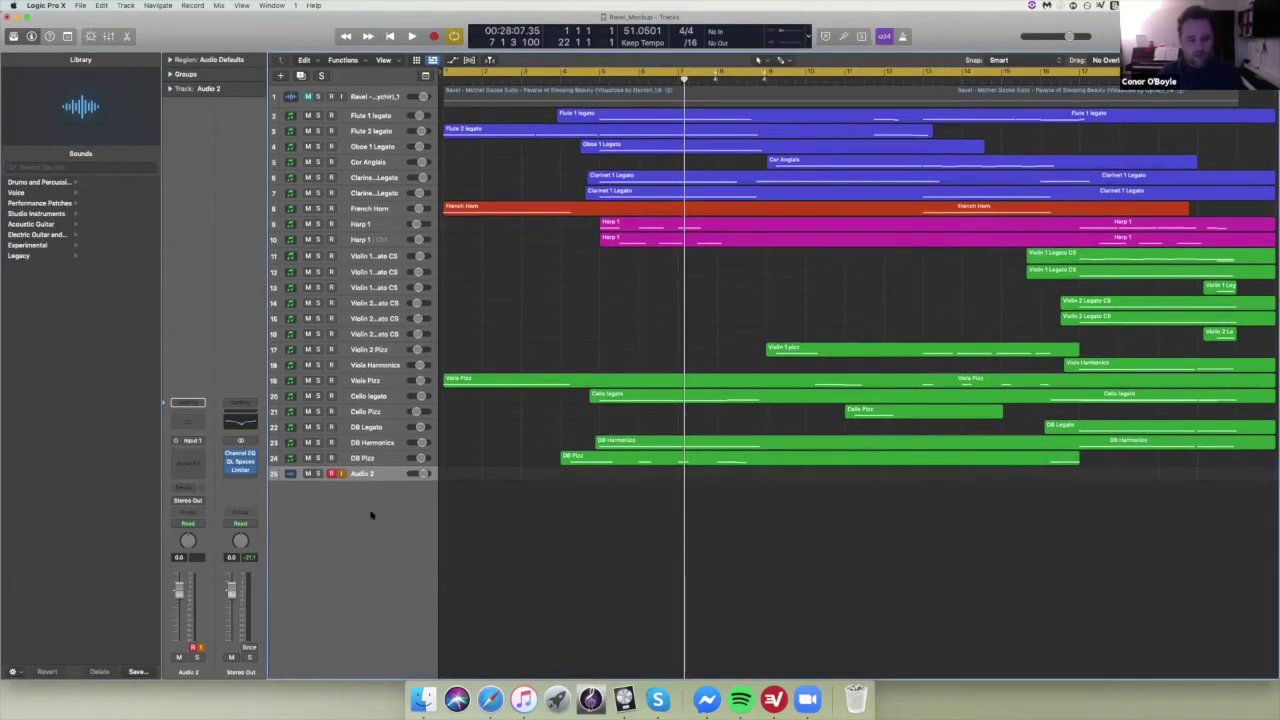
left_click(331, 474)
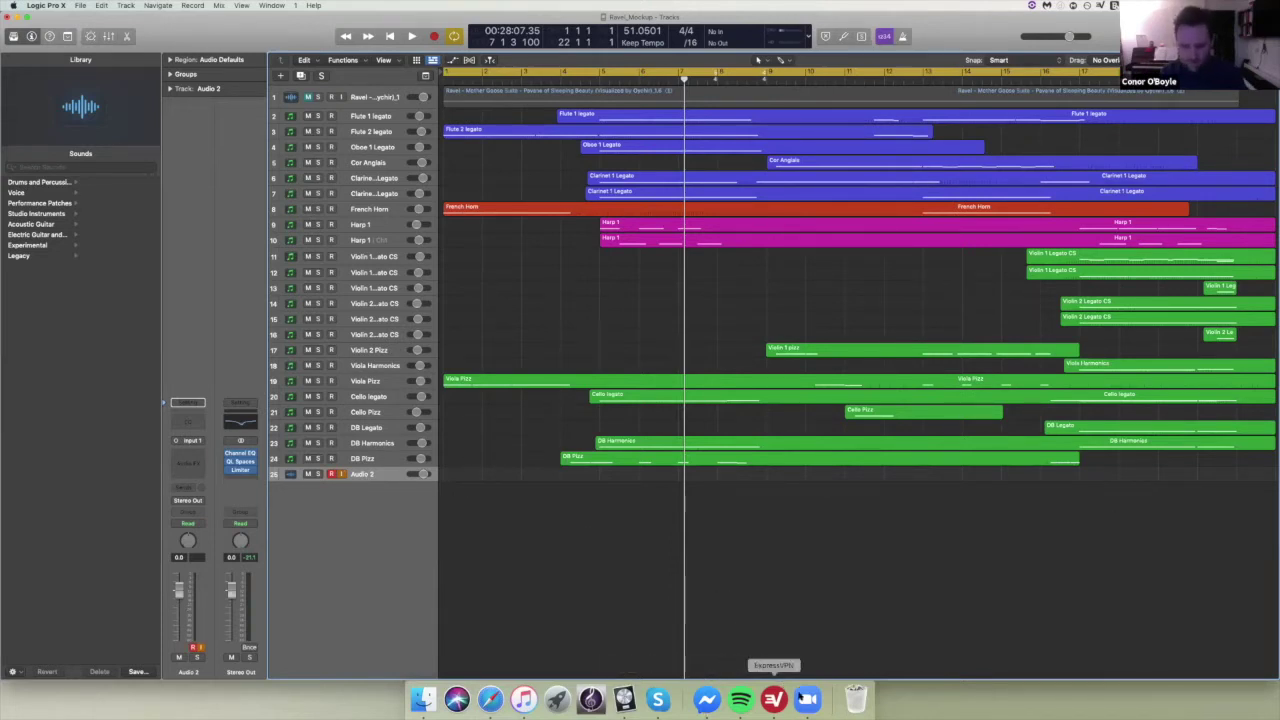
left_click(808, 699)
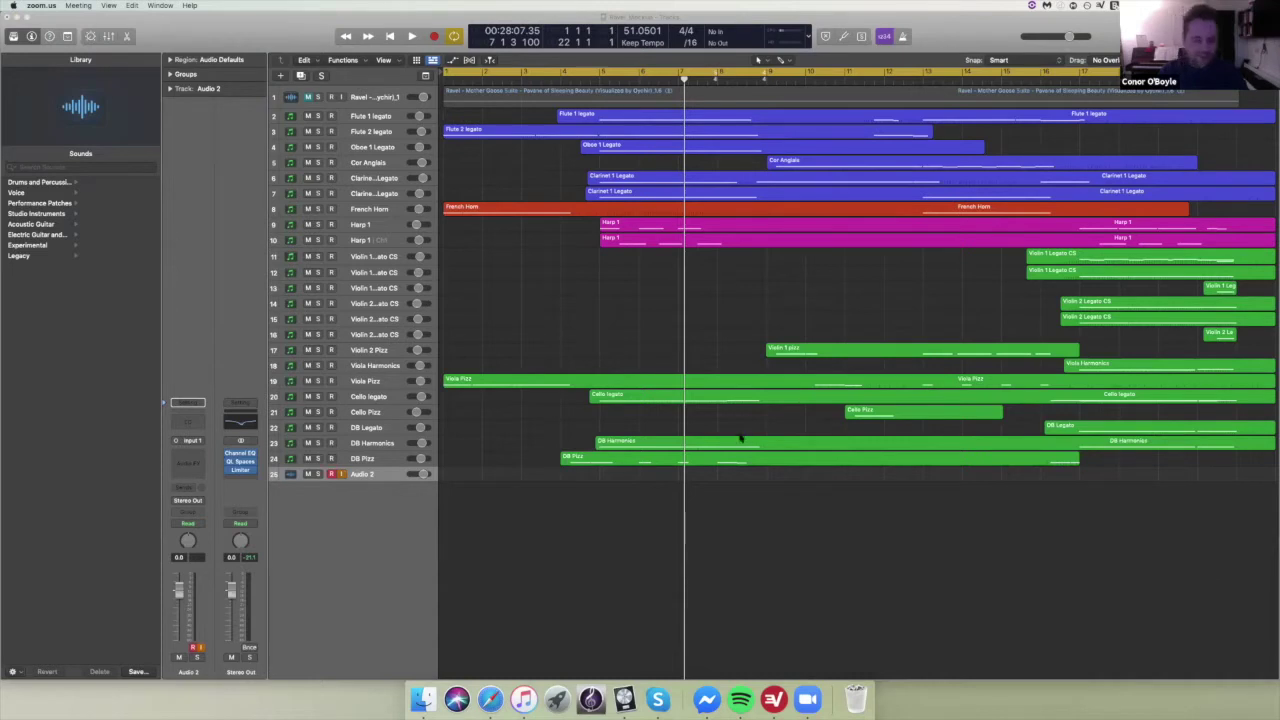
left_click(614, 527)
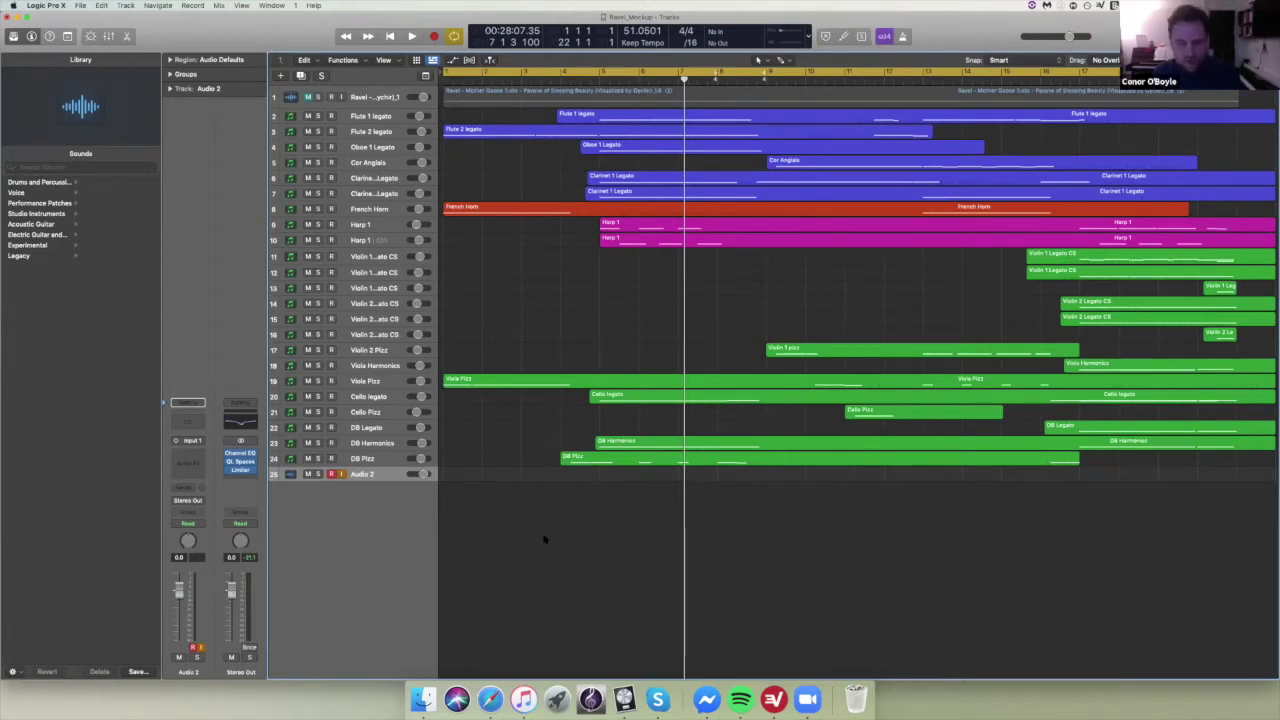
- Show the global tracks and return the playhead to the start of the project
key("g")
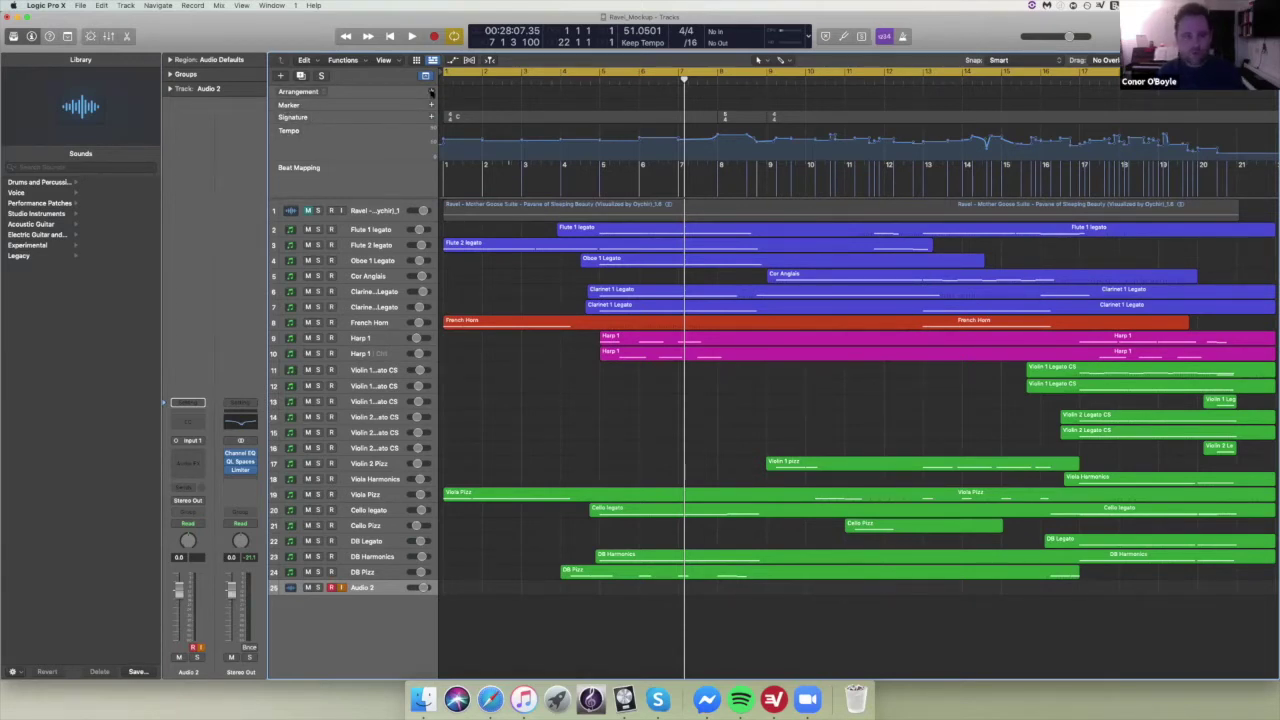
key("Return")
- Add two consecutive arrangement markers from the project start, and delete both of them
left_click(431, 91)
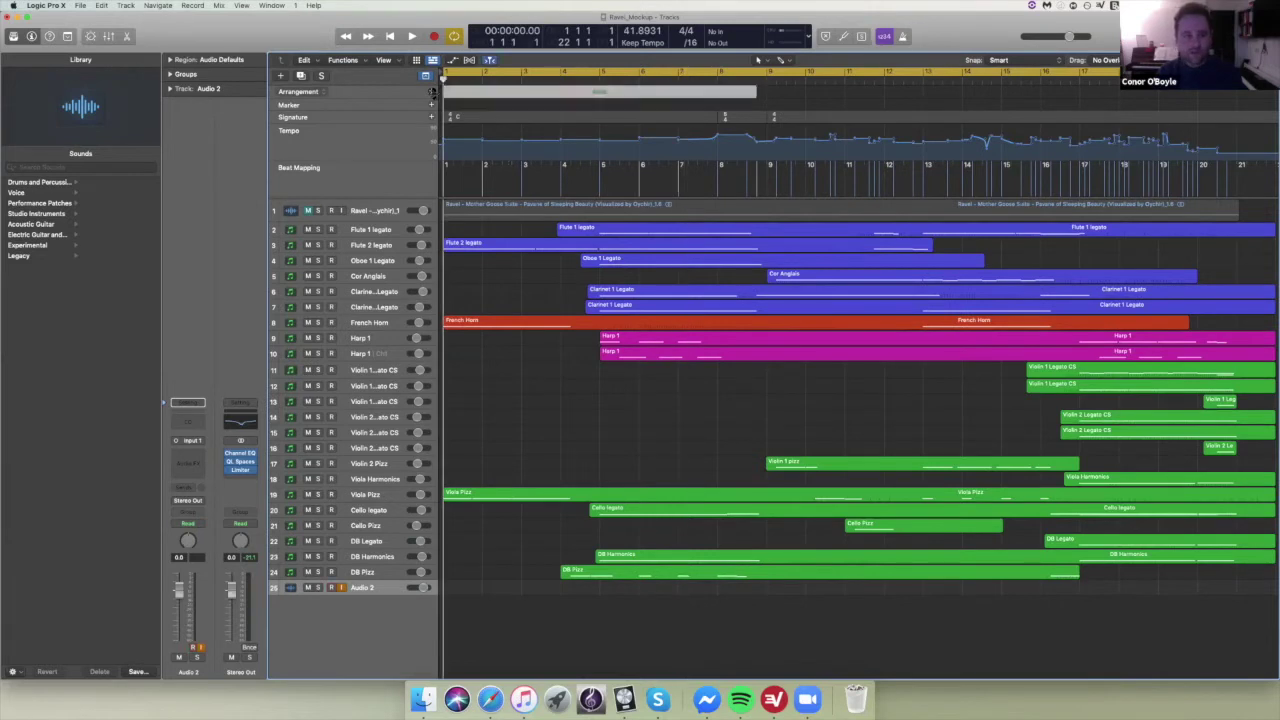
left_click(431, 91)
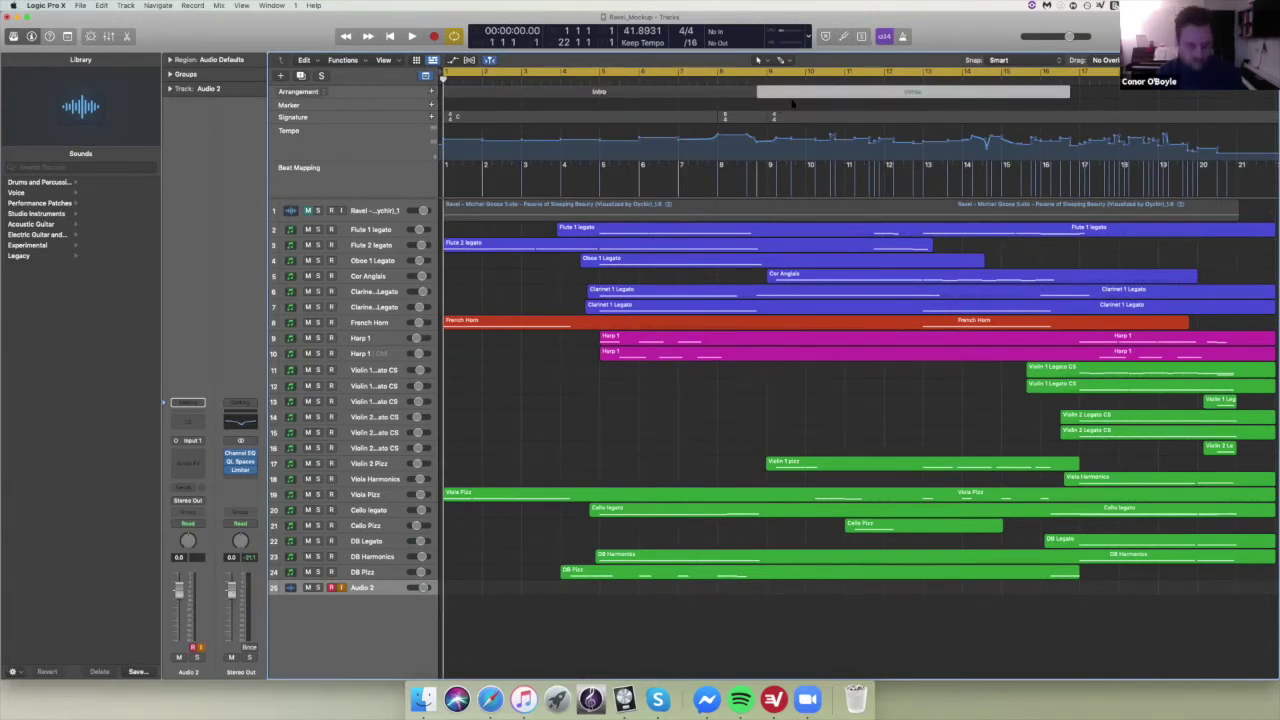
left_click_drag(800, 92, 726, 93)
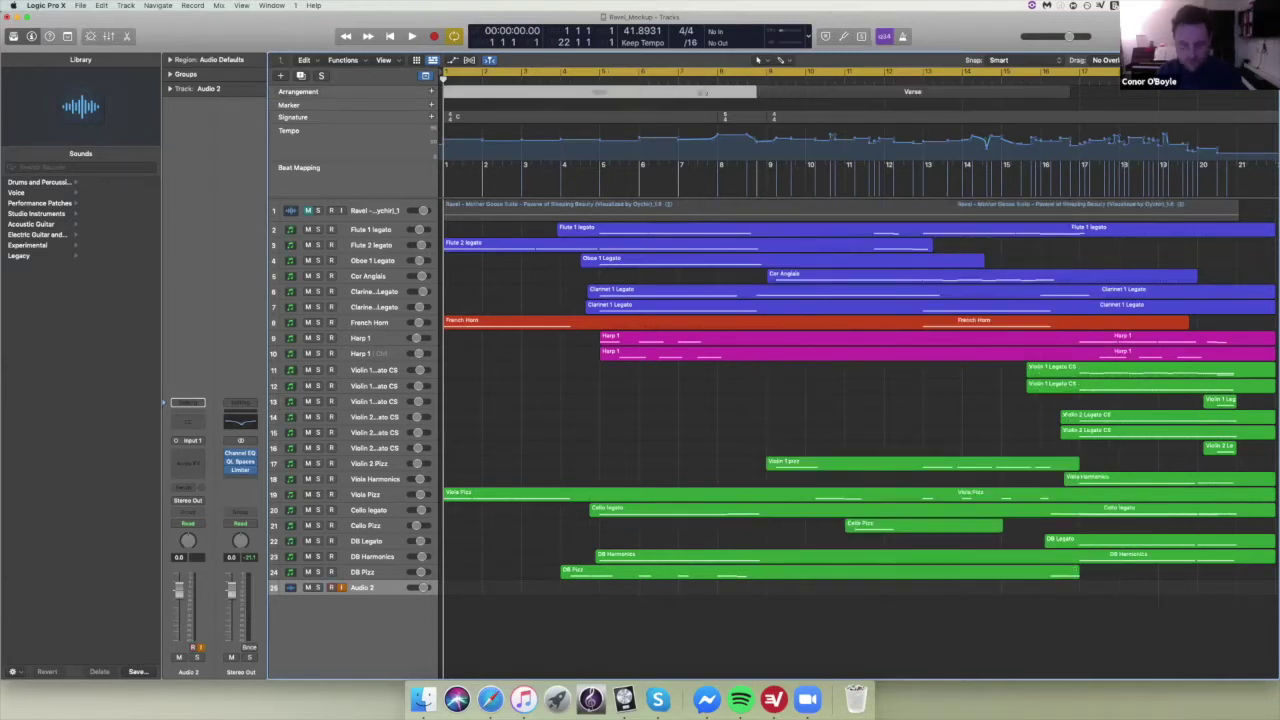
left_click(732, 95)
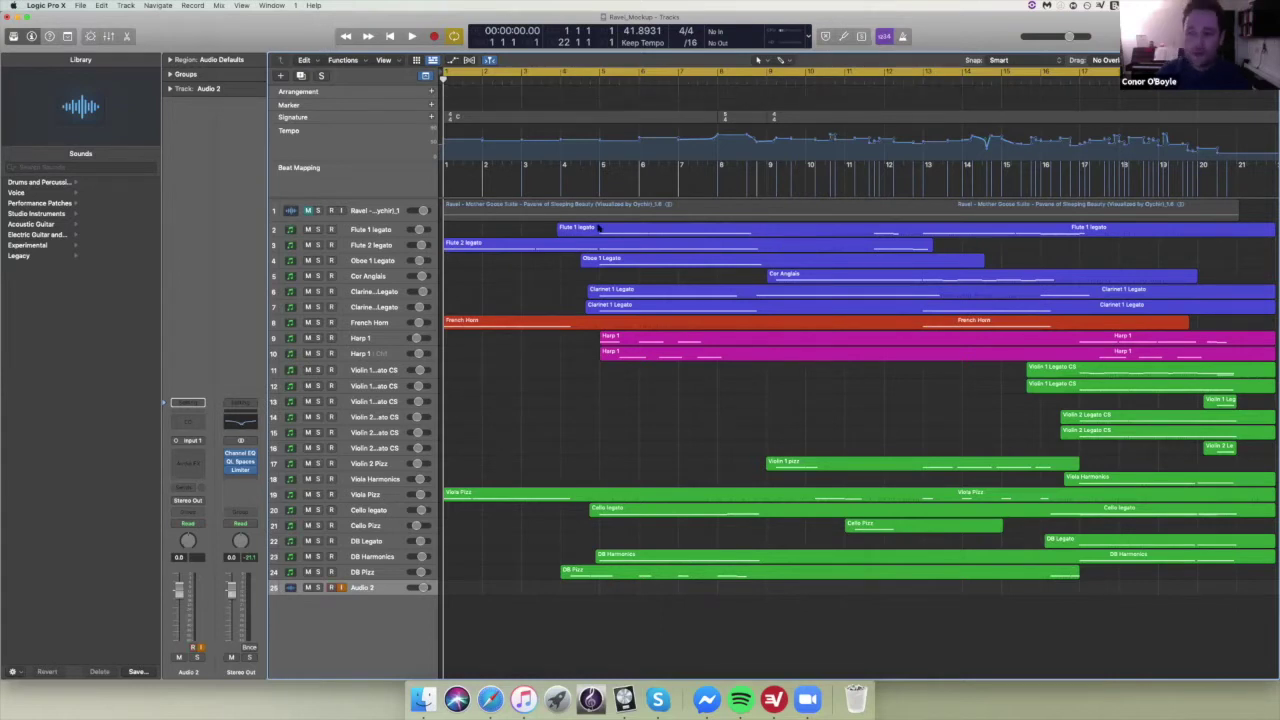
- Add a marker at the project start and name it "revisit this"
left_click(432, 106)
double_click(488, 104)
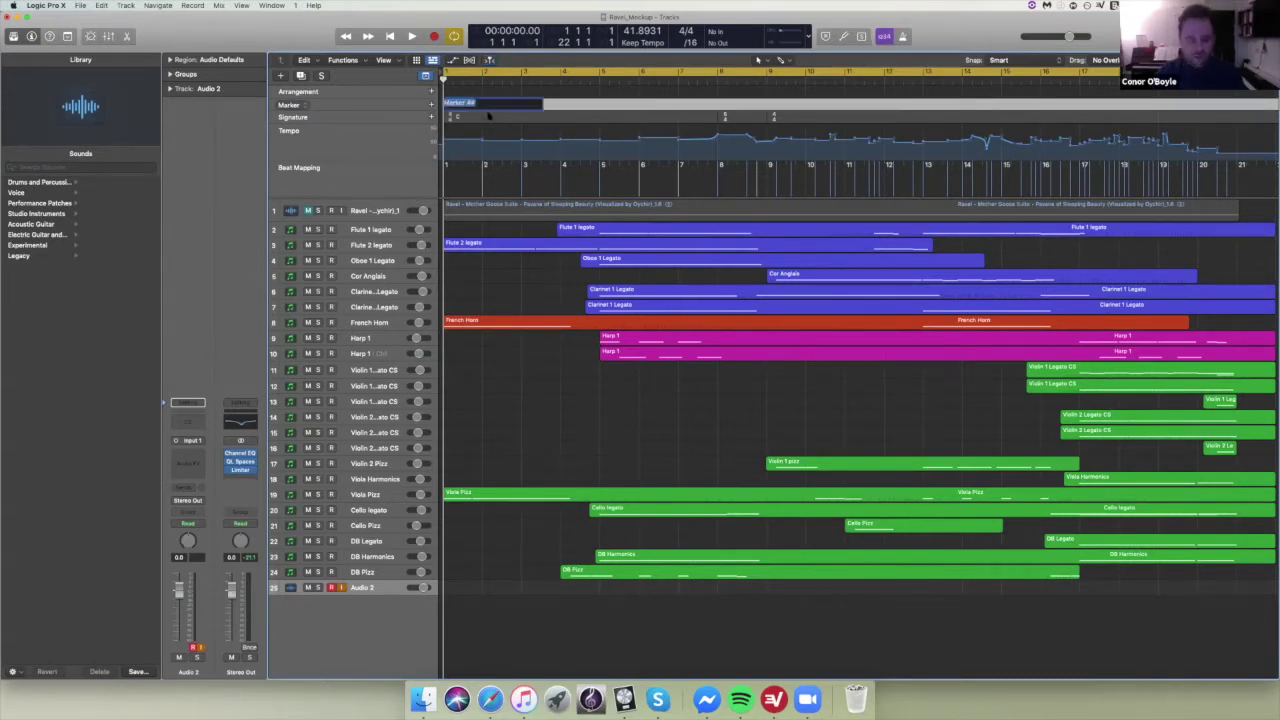
type("revisit this")
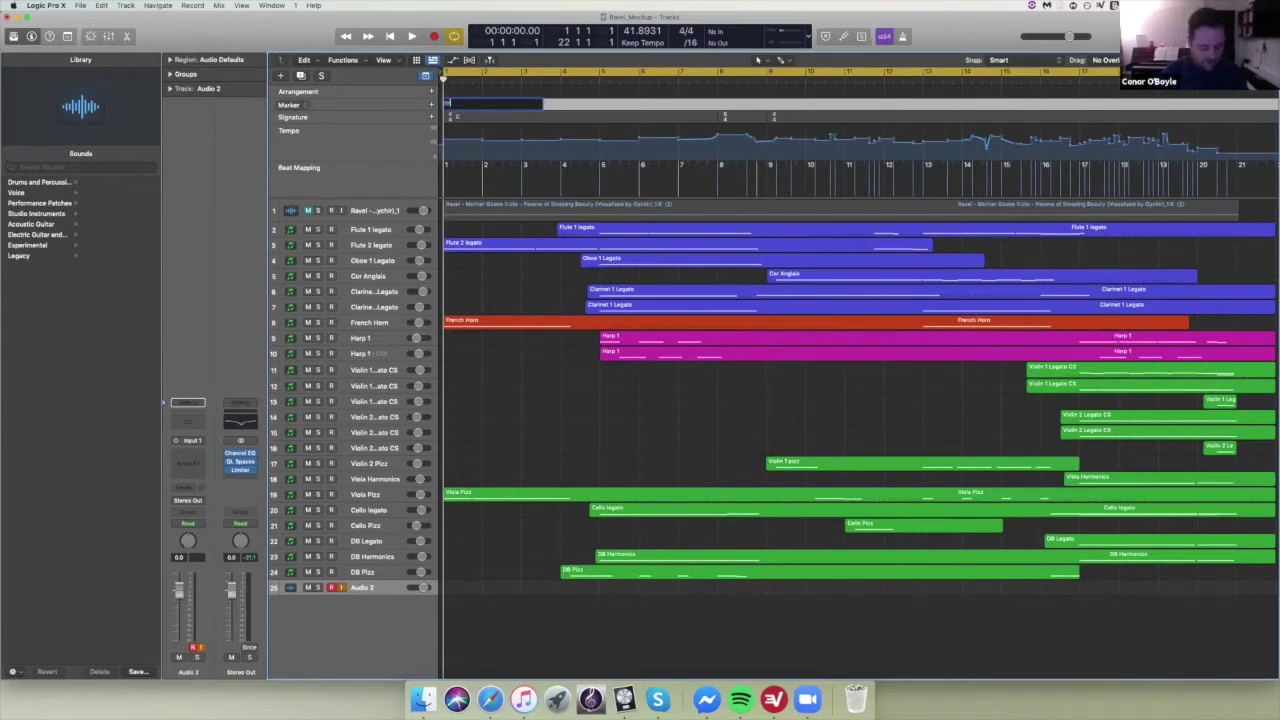
key("Return")
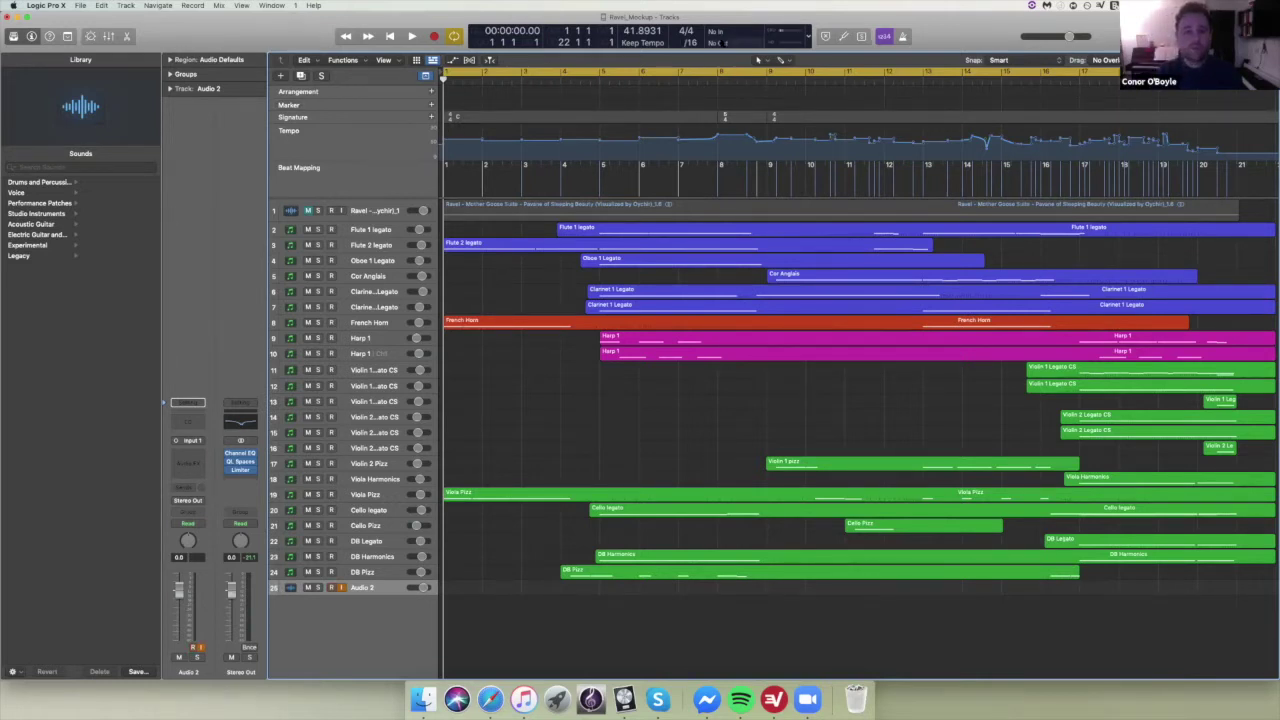
- Change the control bar display to Beats & Project and restore the Custom display
mouse_move(822, 24)
left_mouse_down()
mouse_move(842, 24)
mouse_move(822, 11)
left_mouse_up()
left_click(815, 40)
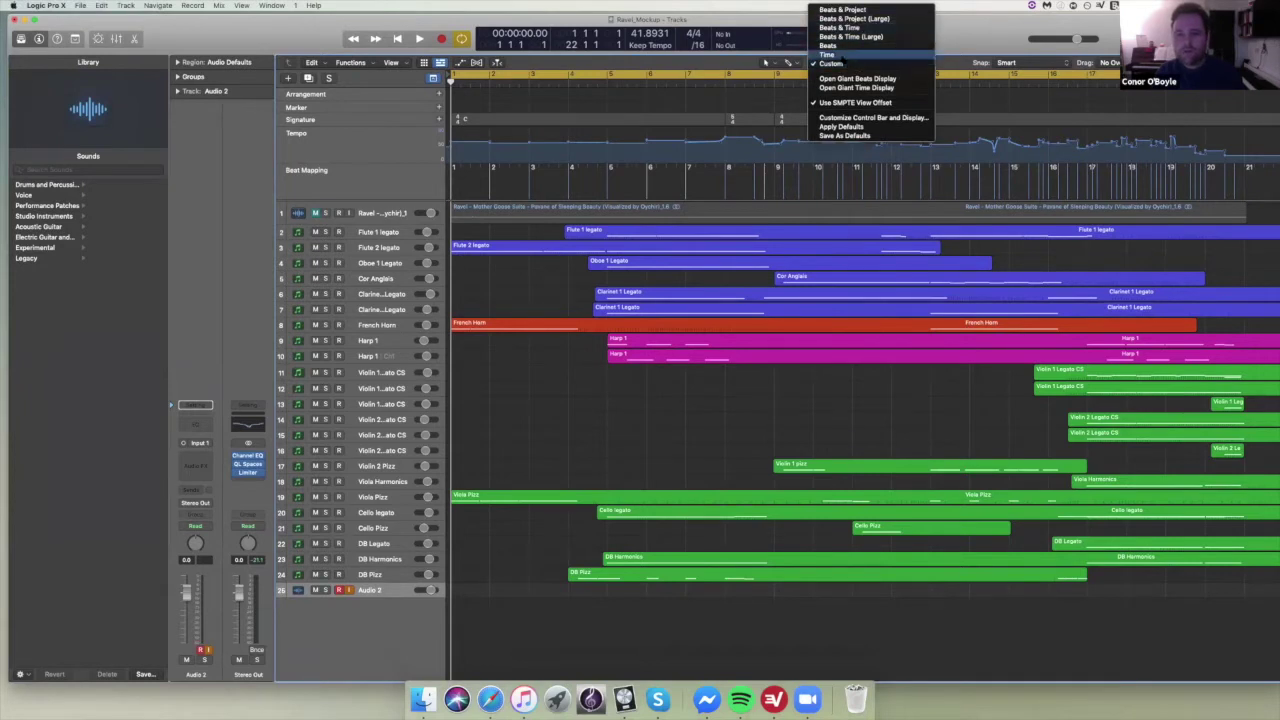
left_click(810, 28)
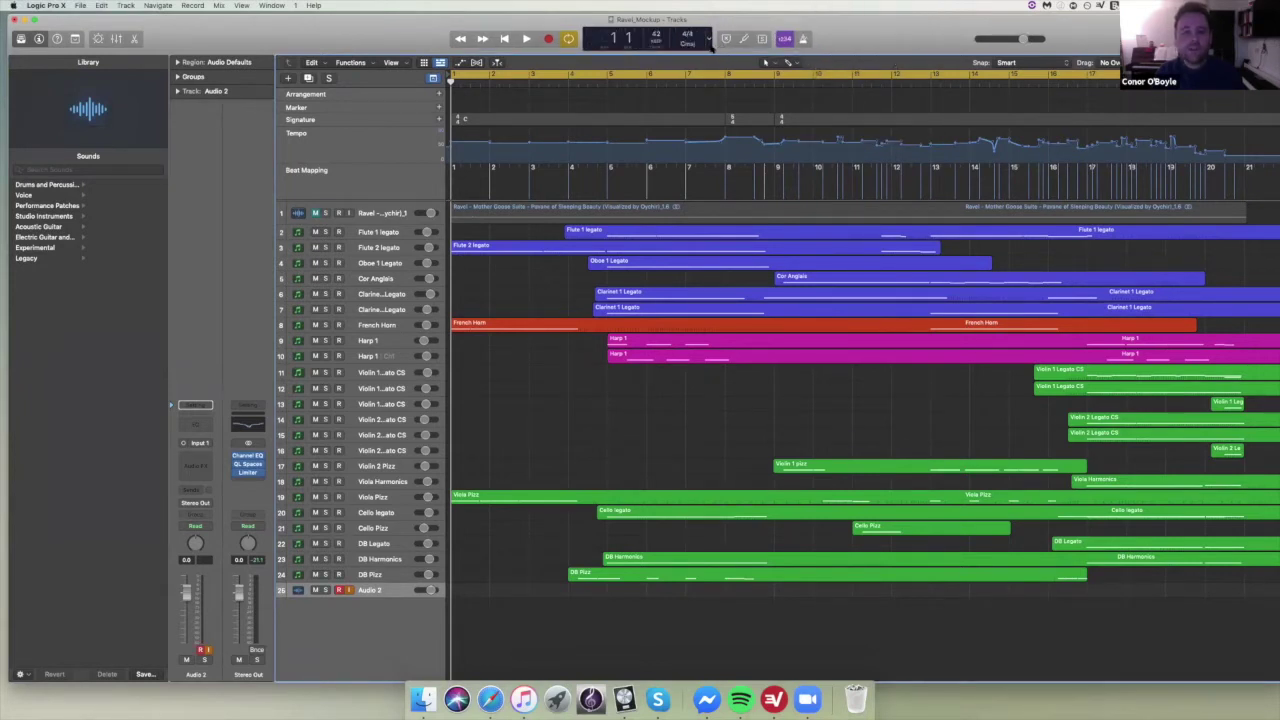
left_click(709, 41)
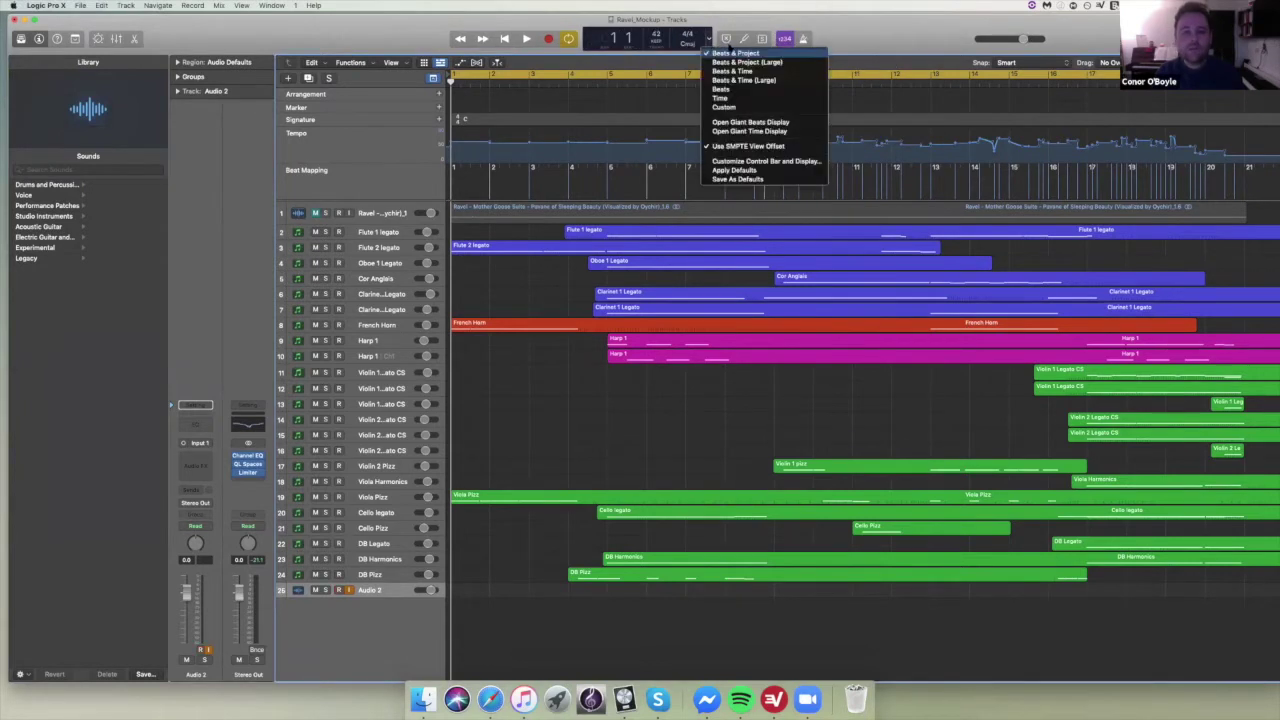
left_click(762, 107)
- Reposition the project window so it fills the screen beneath the menu bar
left_click_drag(866, 15, 855, 16)
left_click_drag(995, 17, 991, 20)
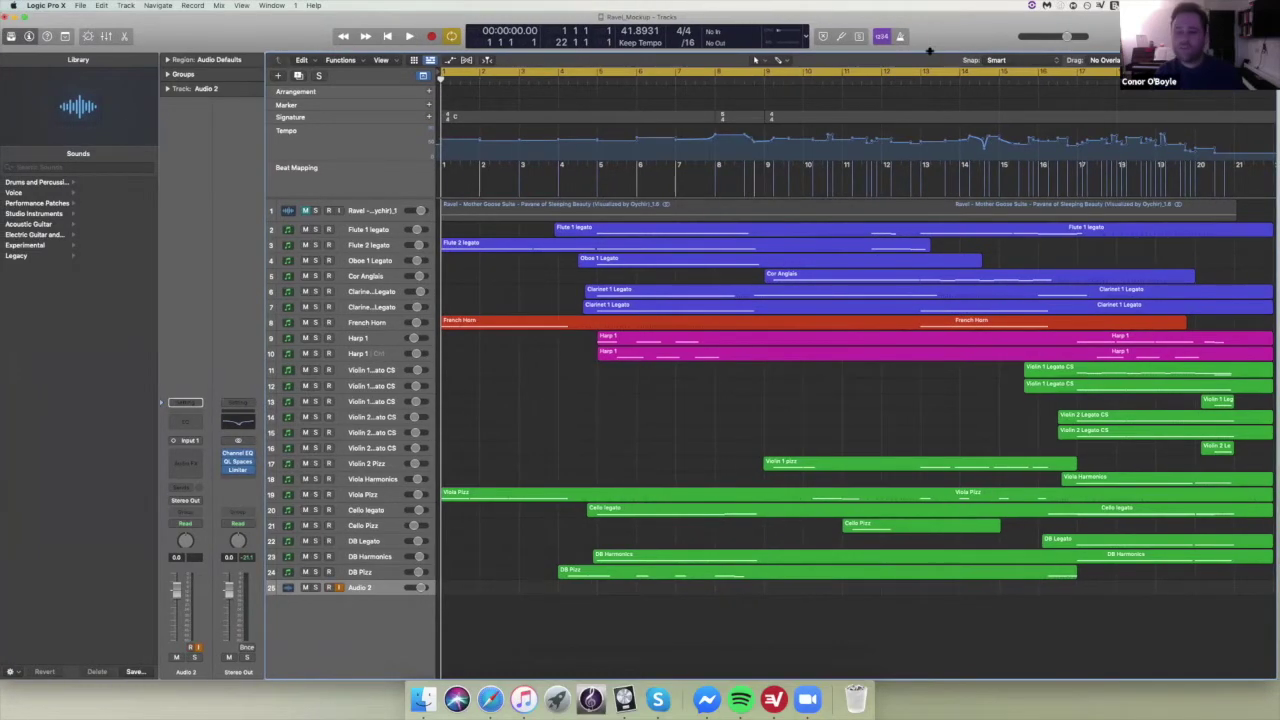
double_click(943, 17)
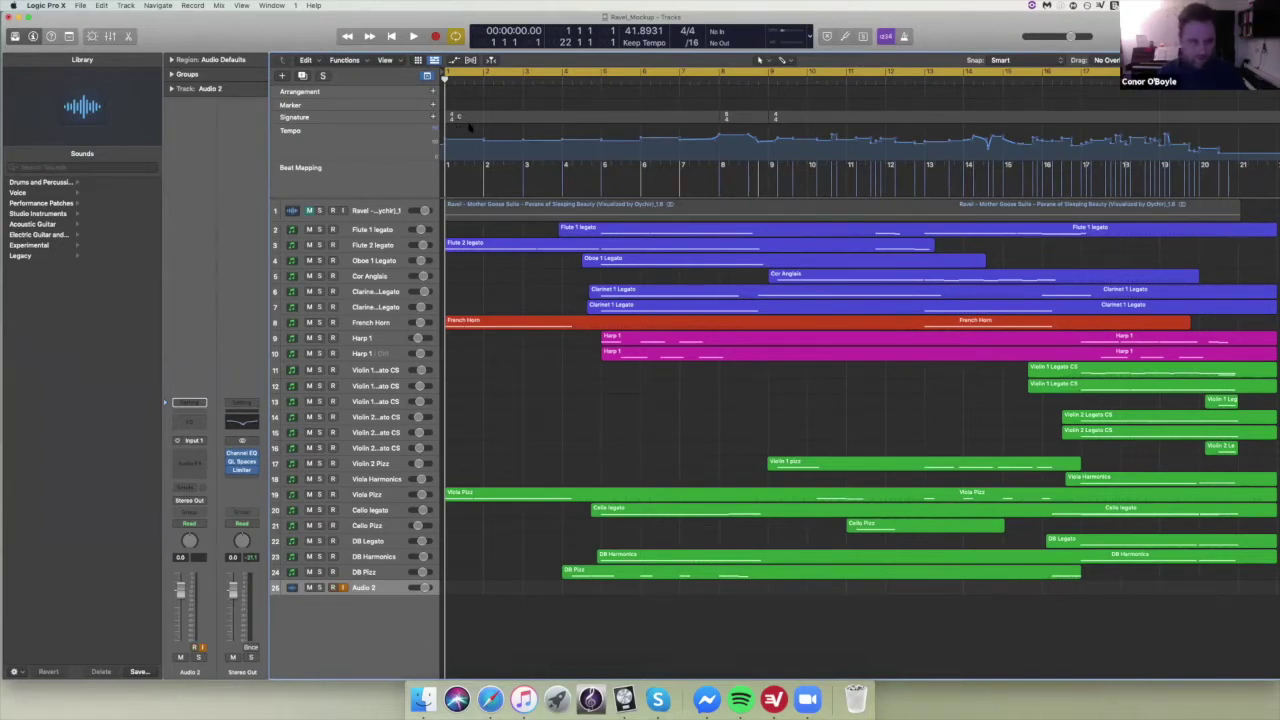
key("ctrl+alt+r")
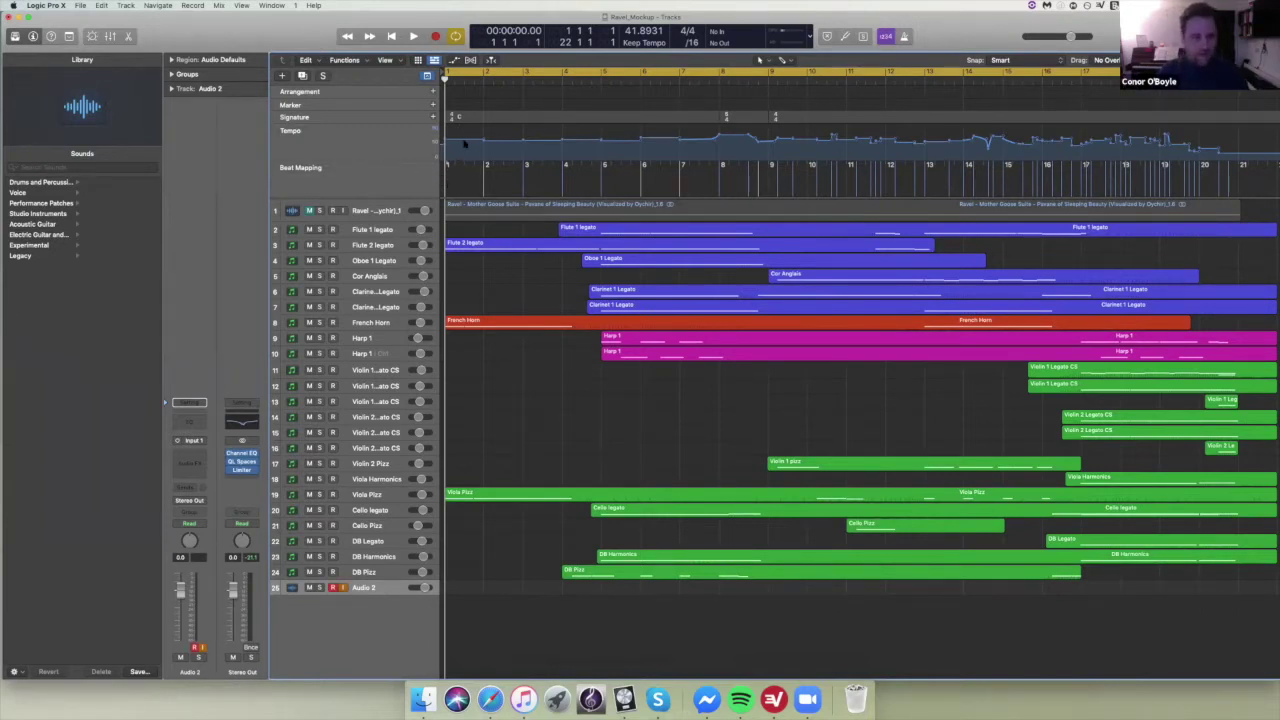
key("ctrl+alt+i")
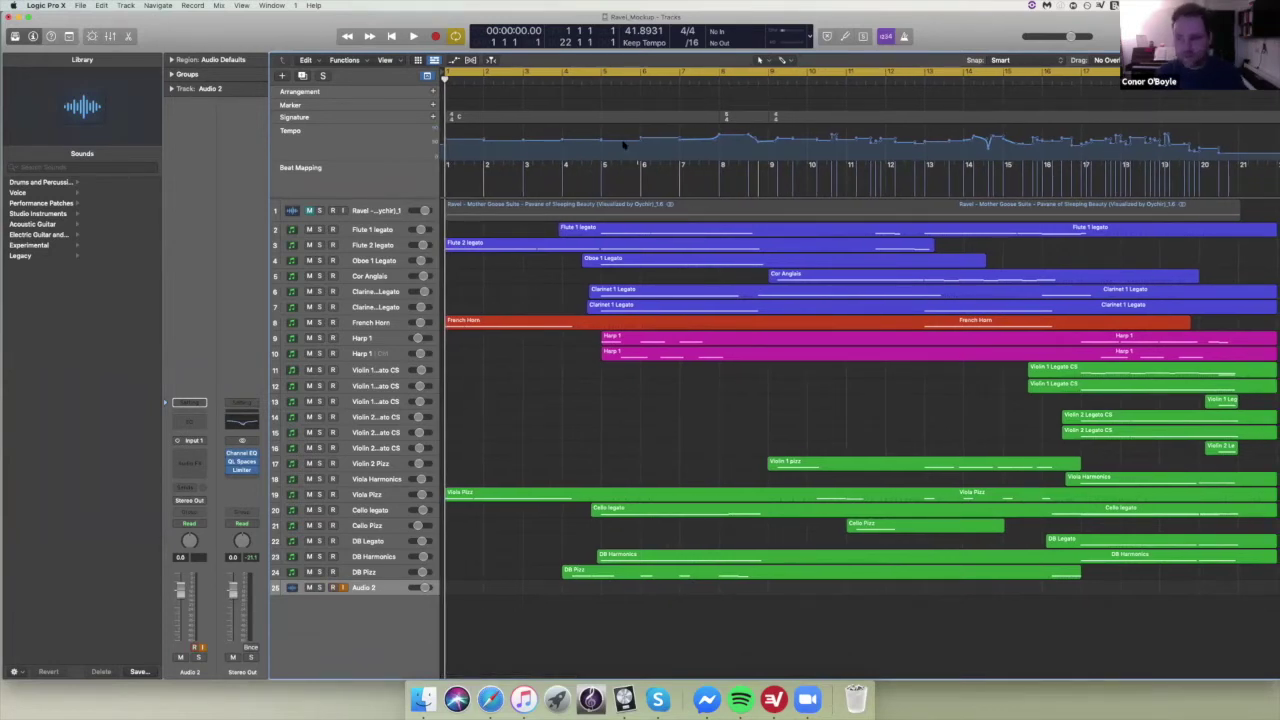
key("ctrl+alt+r")
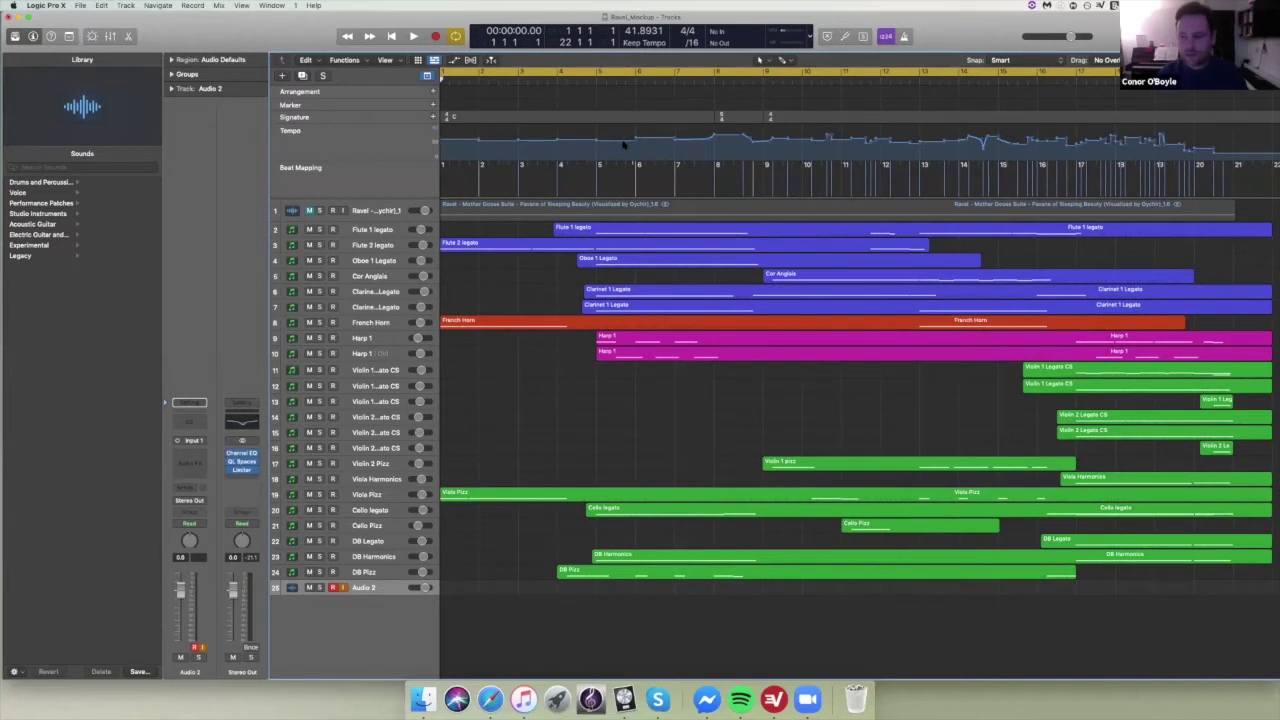
scroll(622, 145, "right", 15)
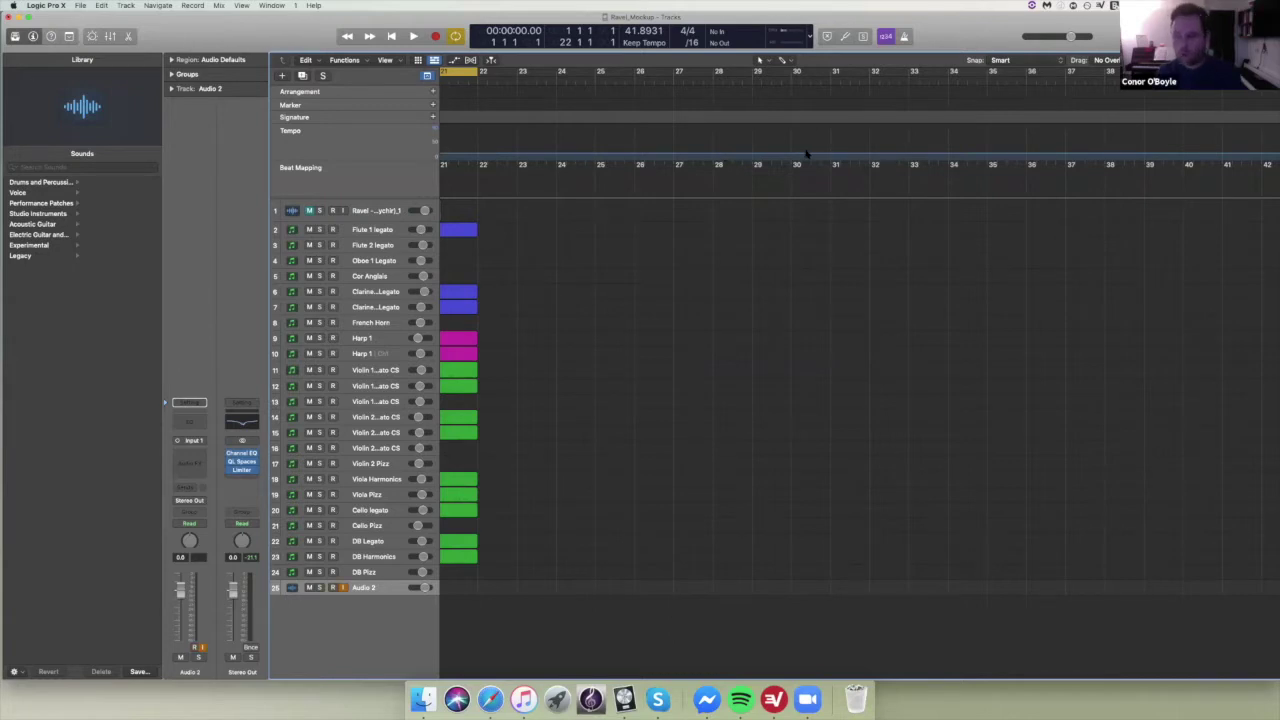
scroll(806, 152, "left", 15)
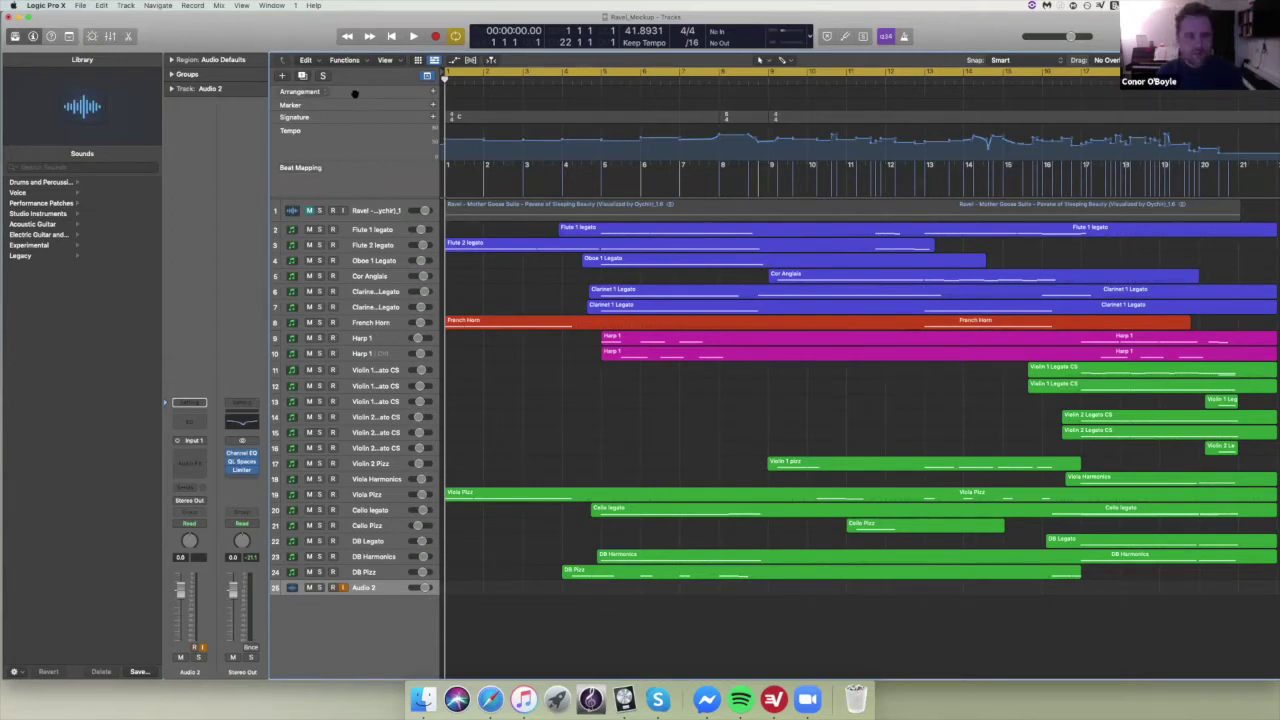
right_click(361, 185)
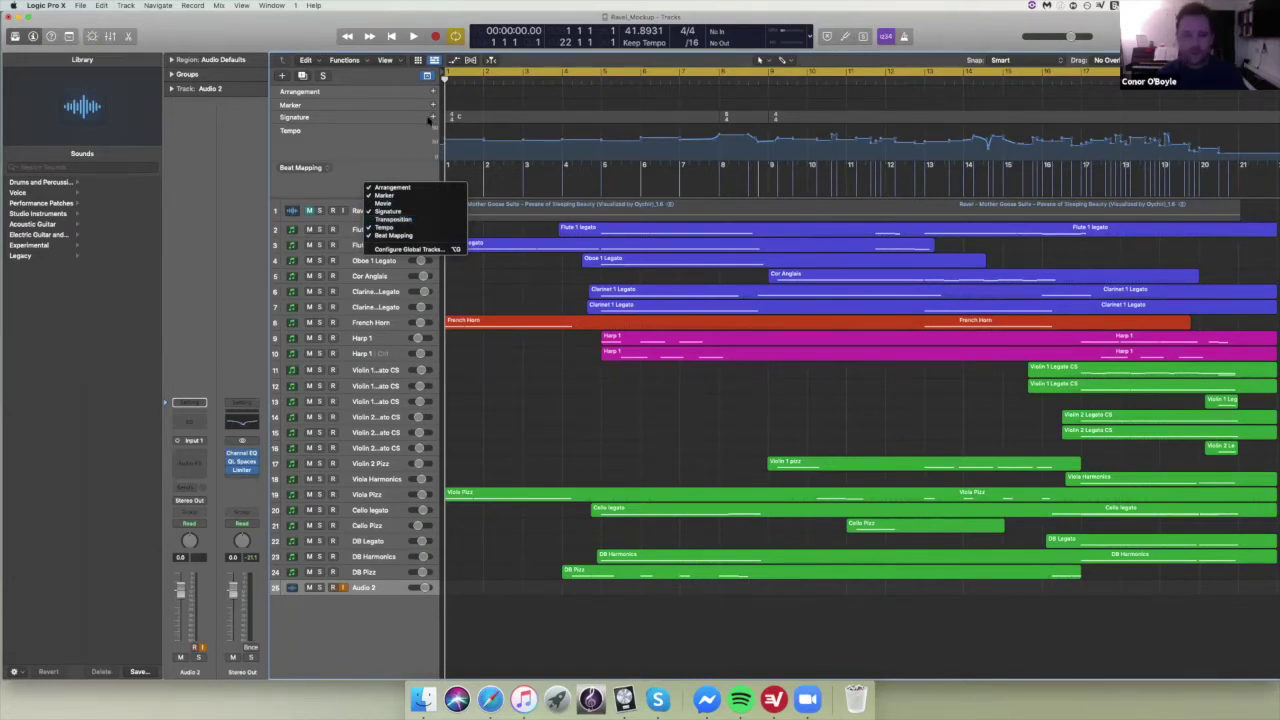
left_click(467, 214)
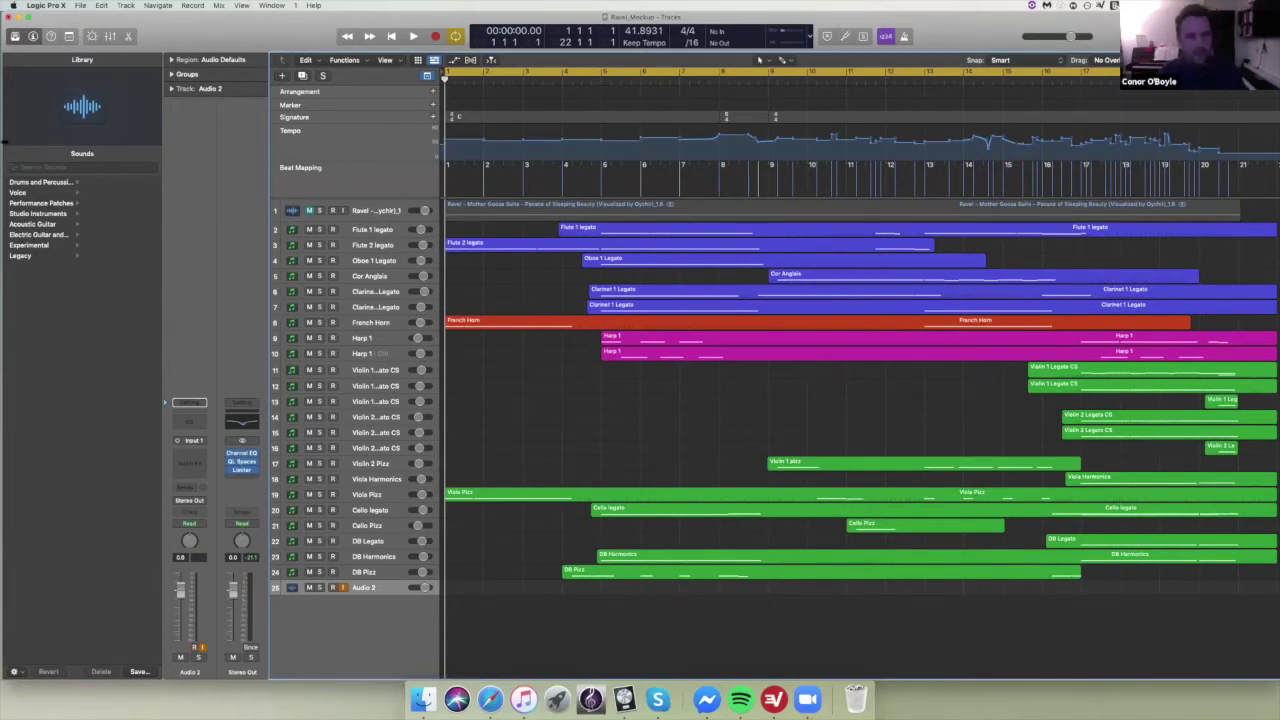
right_click(14, 36)
left_click(124, 303)
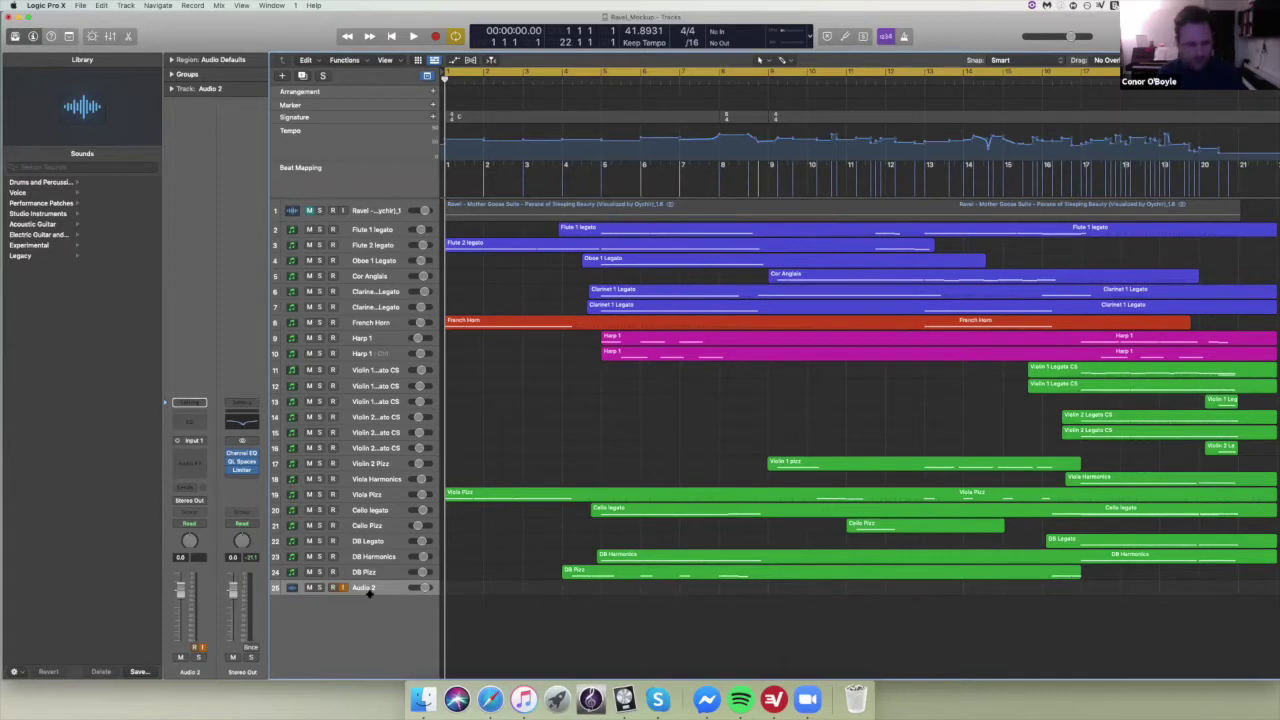
- Create one software instrument track below Audio 2 and load the Liverpool Bass patch from the Bass sounds
left_click(283, 76)
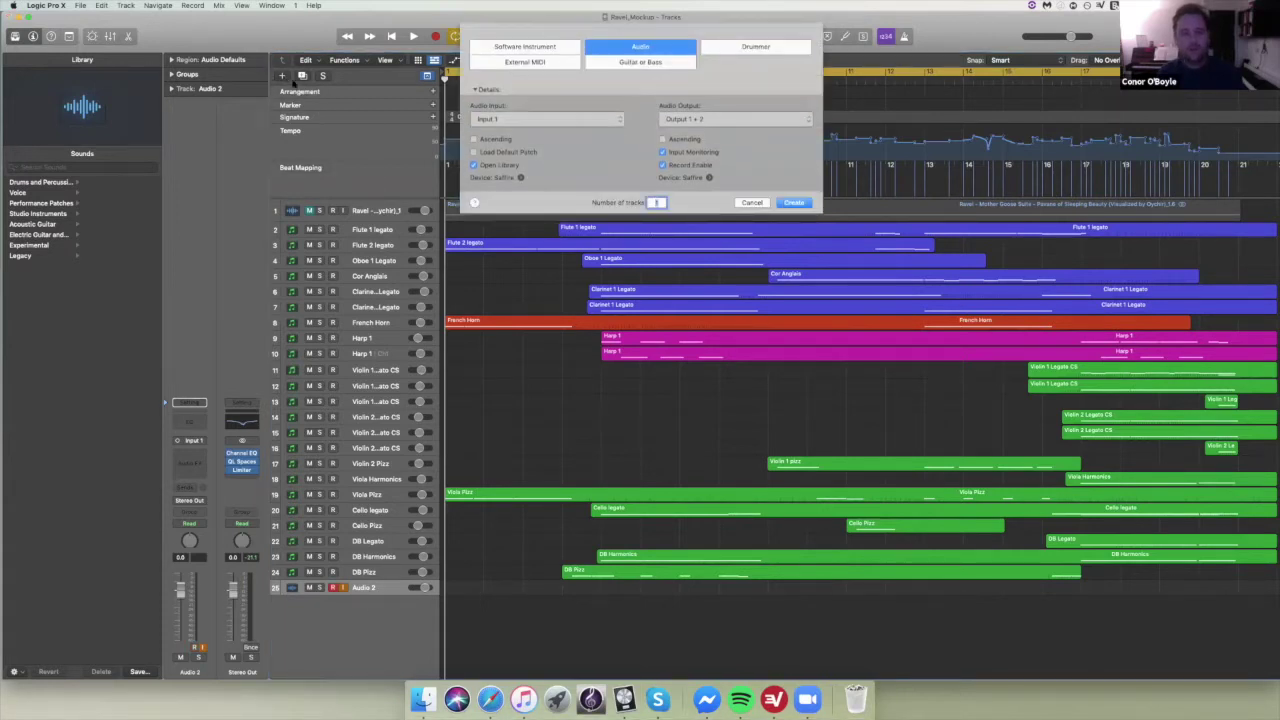
left_click(495, 50)
left_click(790, 176)
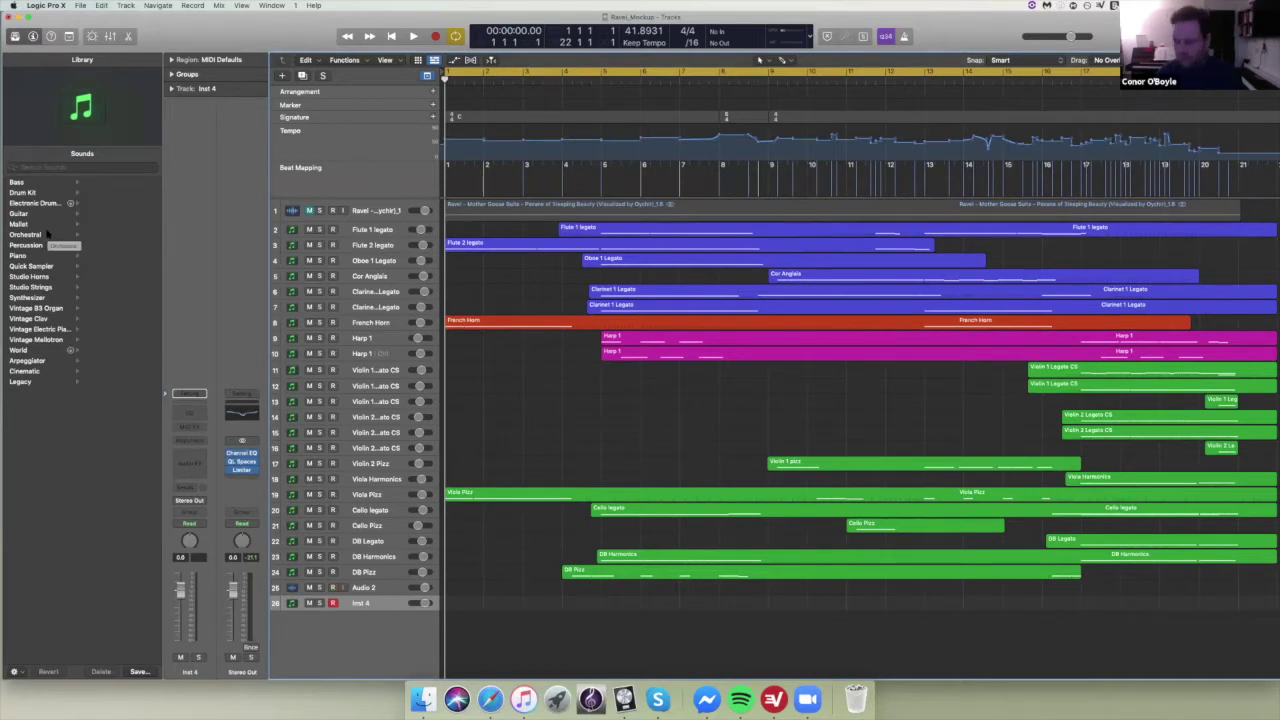
left_click(18, 182)
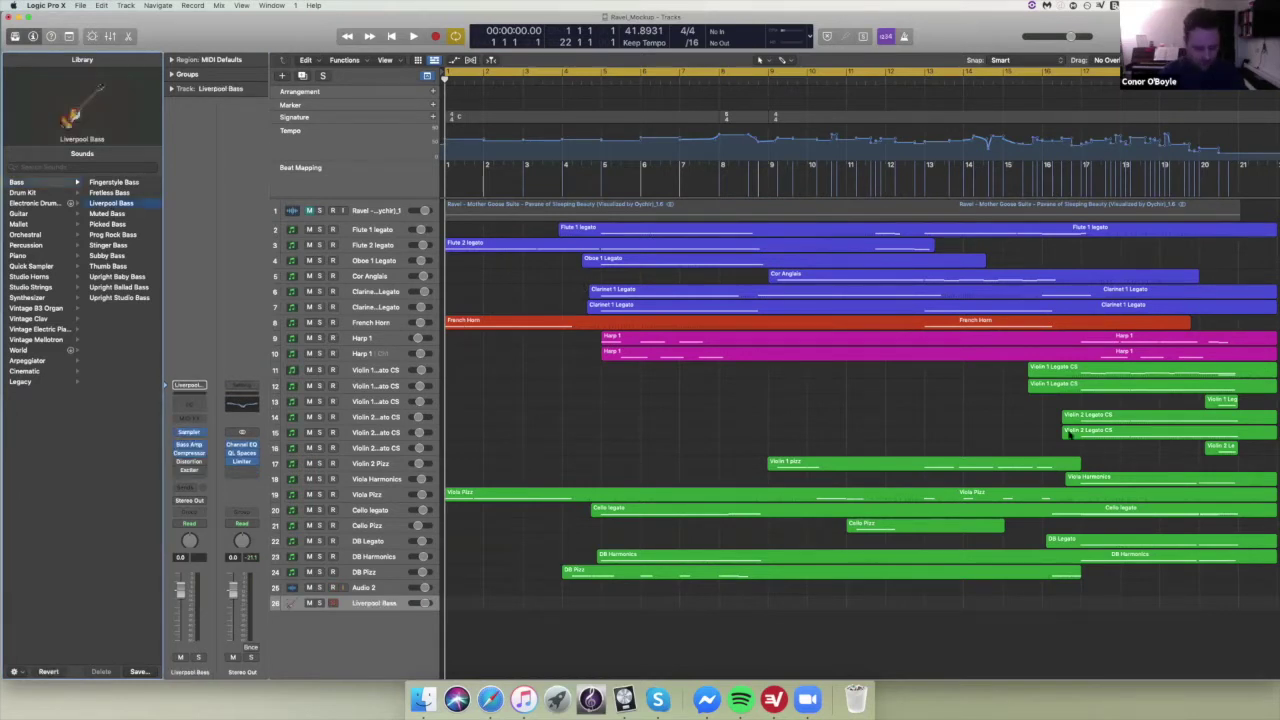
- Audition the Liverpool Bass by playing a few alternating notes with Musical Typing, and close the on-screen keyboard
key("super+k")
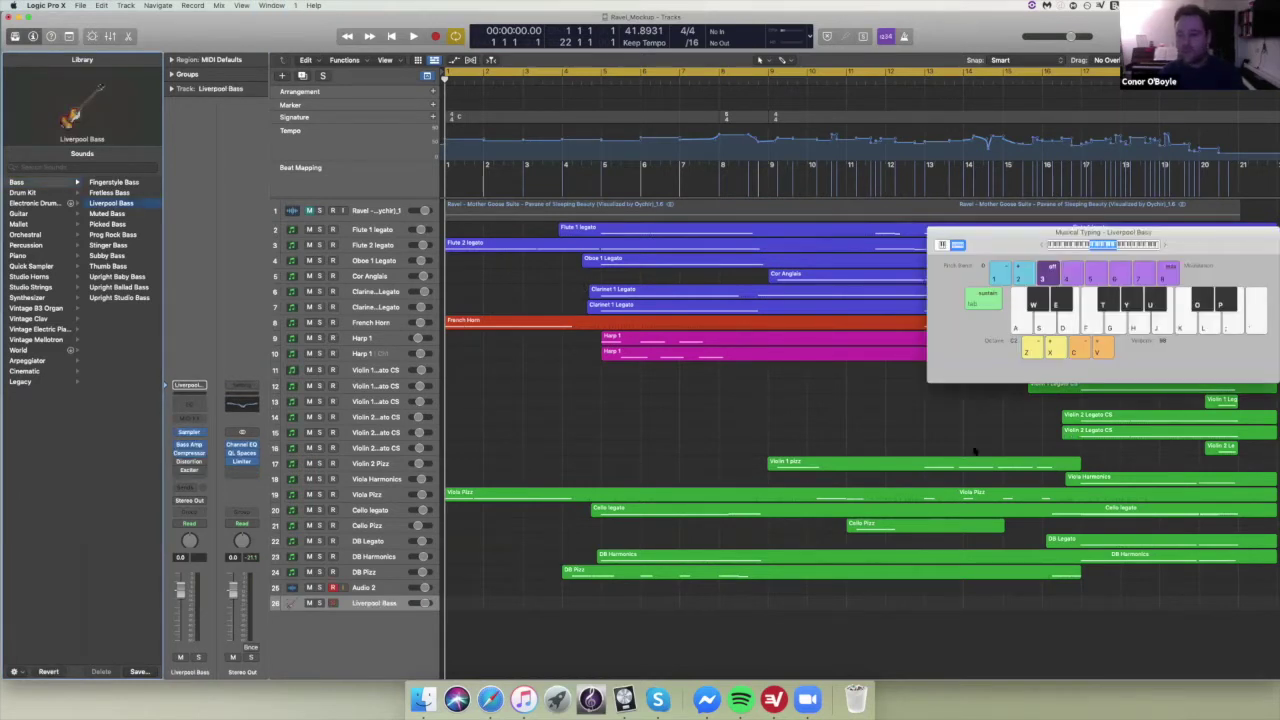
left_click_drag(1013, 237, 745, 209)
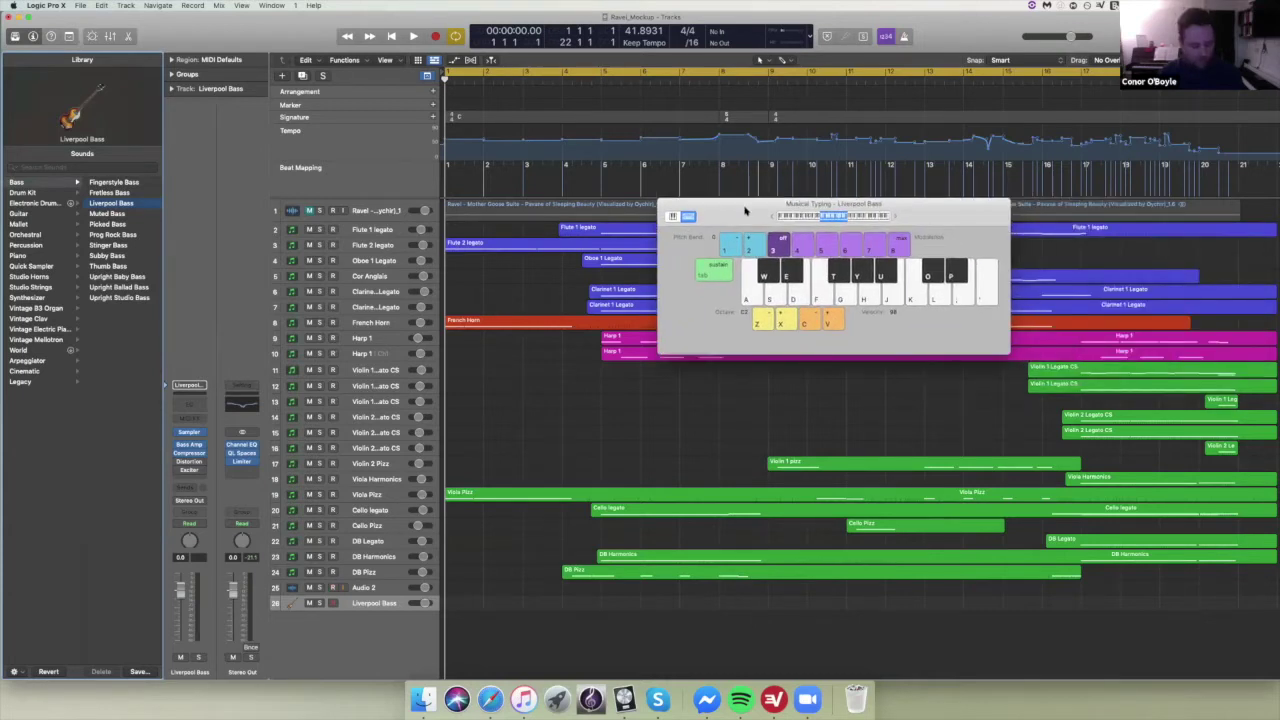
key("a")
key("s")
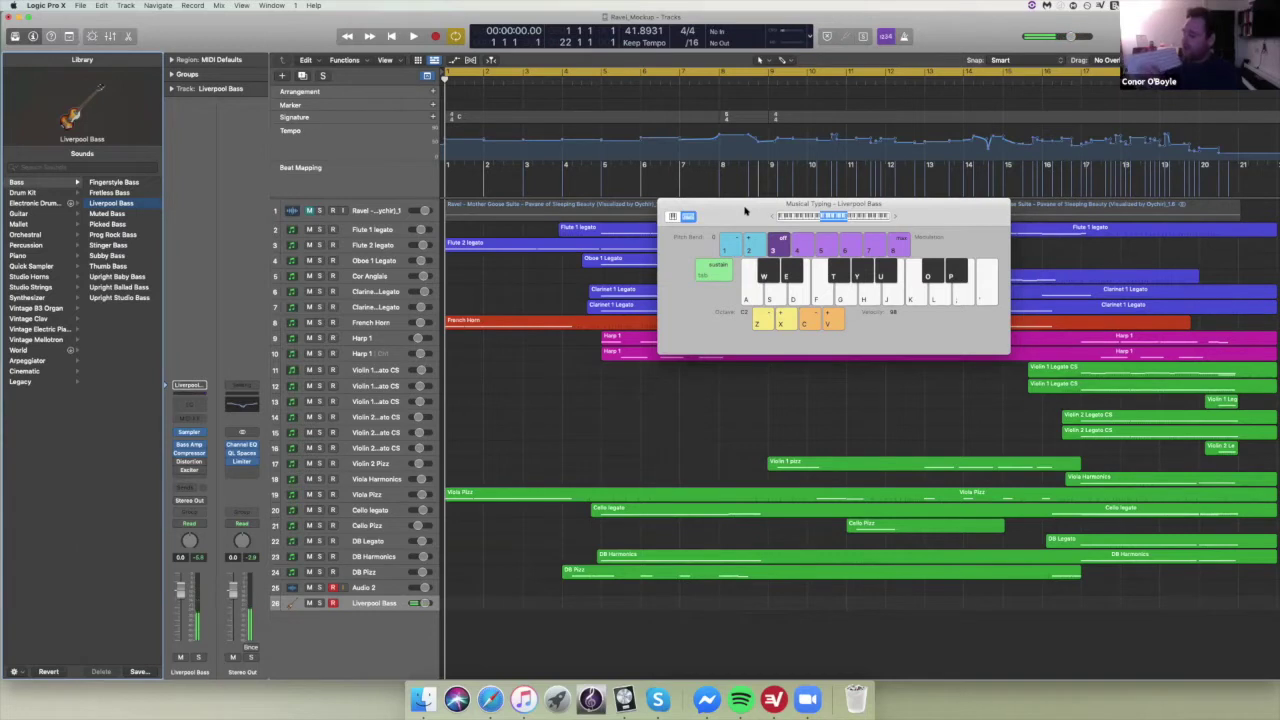
key("a")
key("s")
key("a")
key("s")
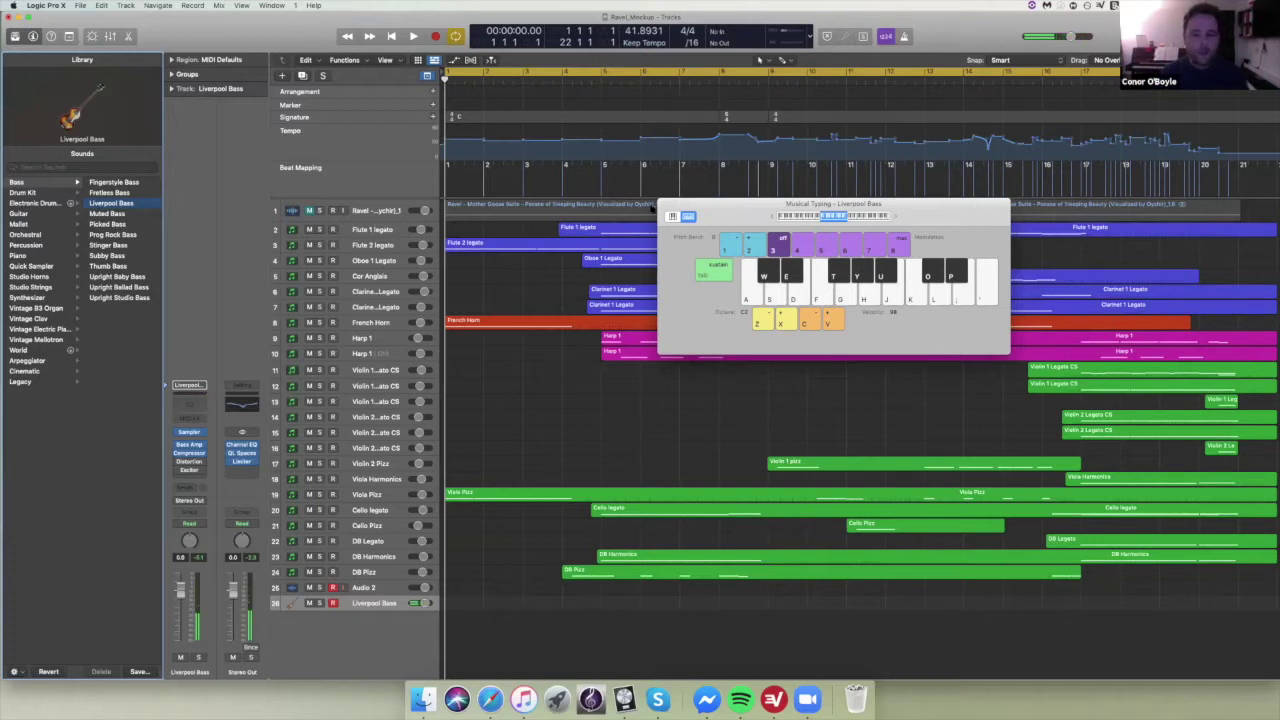
left_click(667, 207)
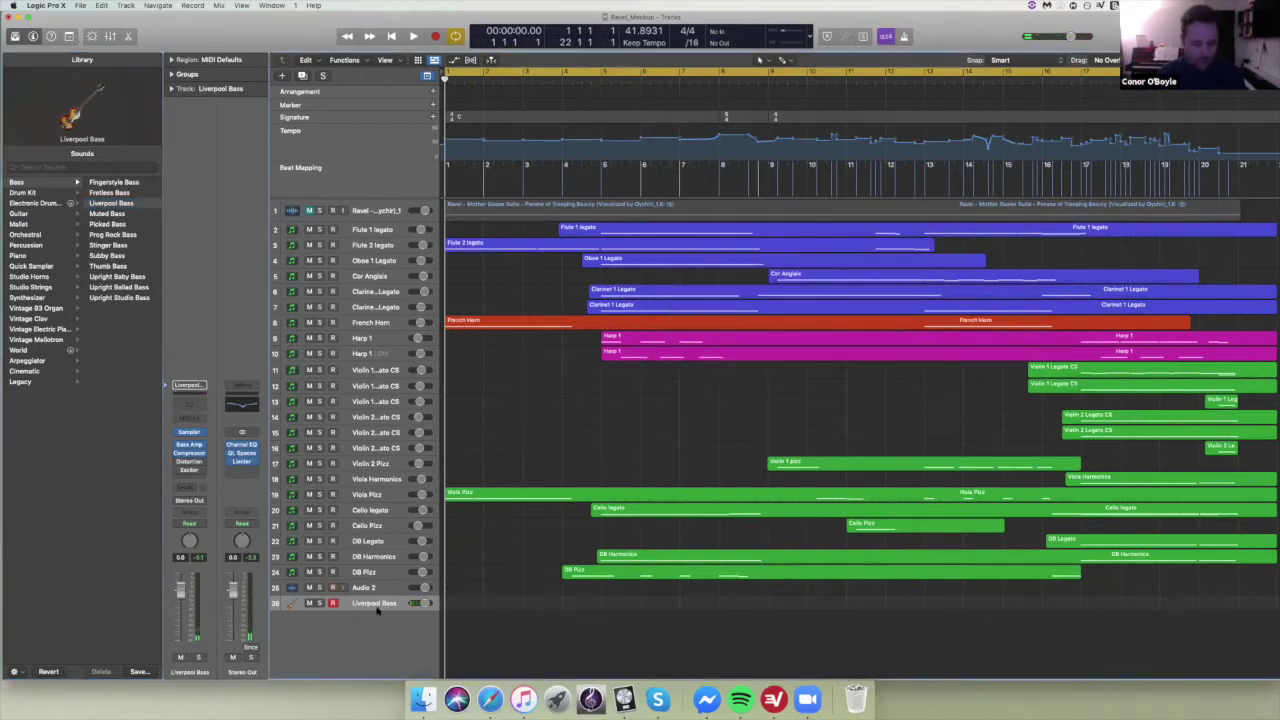
- Replace the new track's bass patch with Boesendorfer Grand Piano and check its track parameters in the inspector
left_click(110, 245)
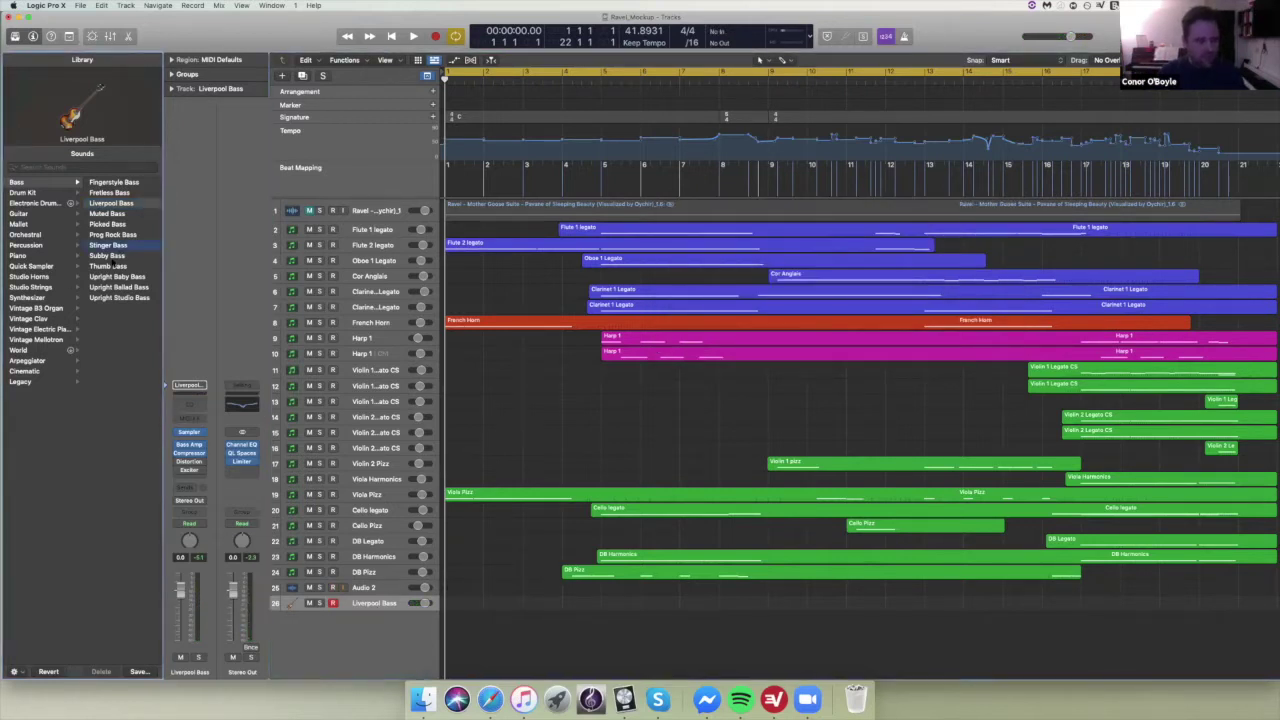
left_click(27, 256)
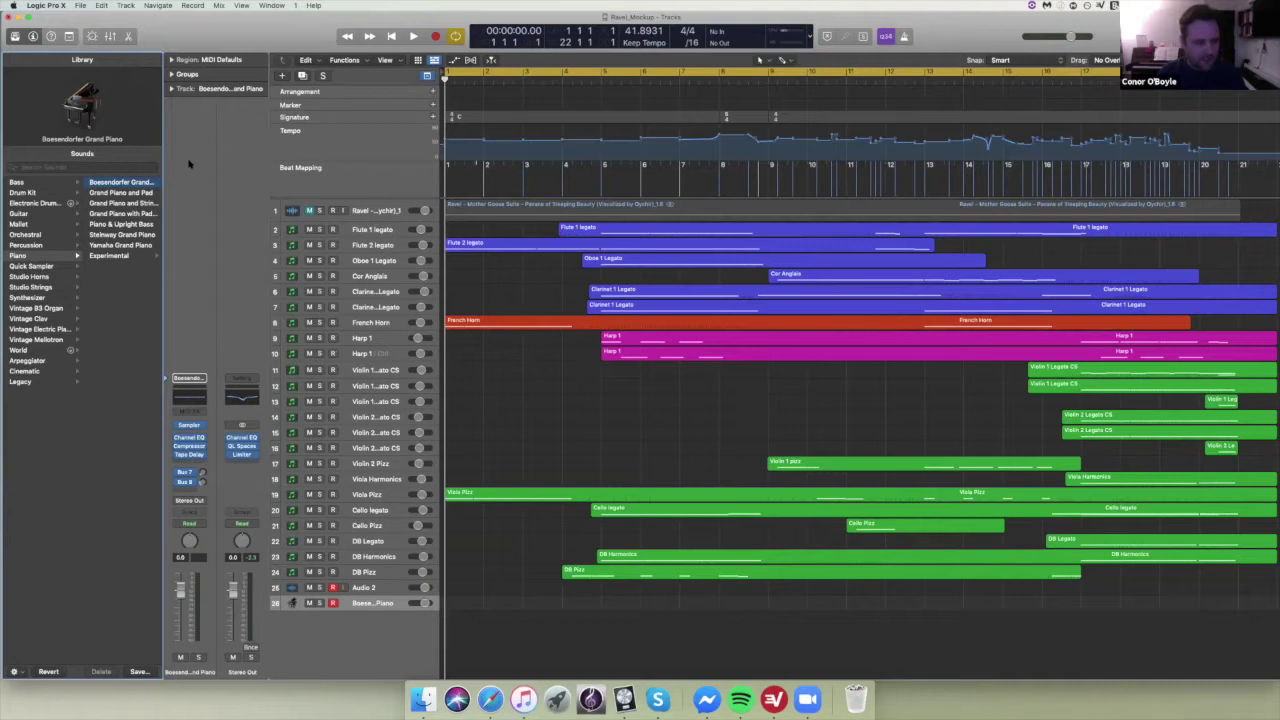
left_click(172, 89)
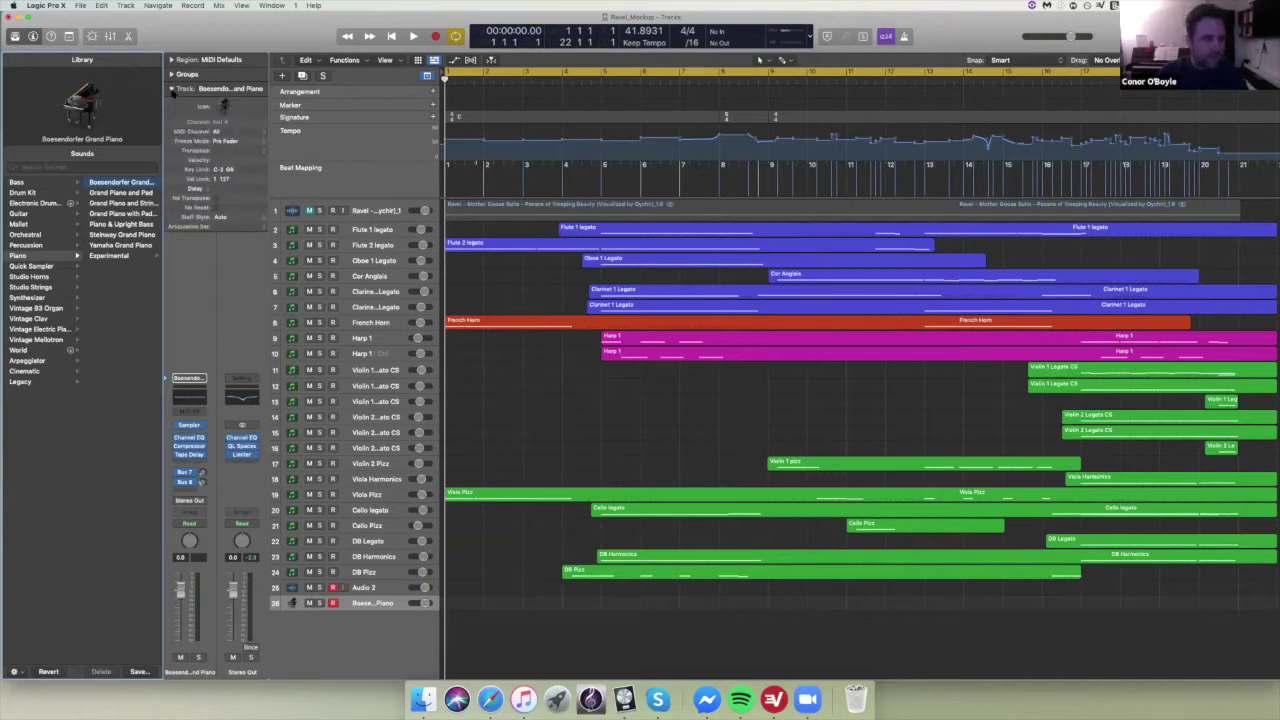
left_click(172, 89)
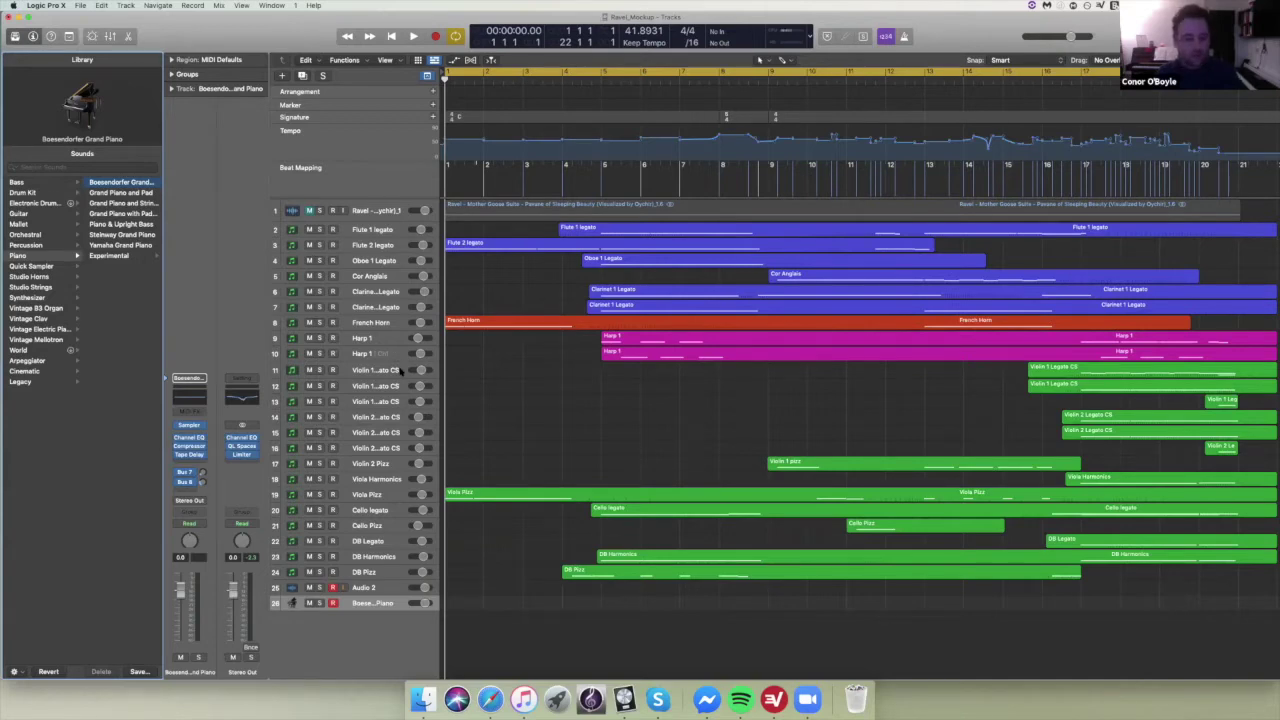
- Show the mixer and examine the channel strips' EQ, effects, sends, pan and faders
key("x")
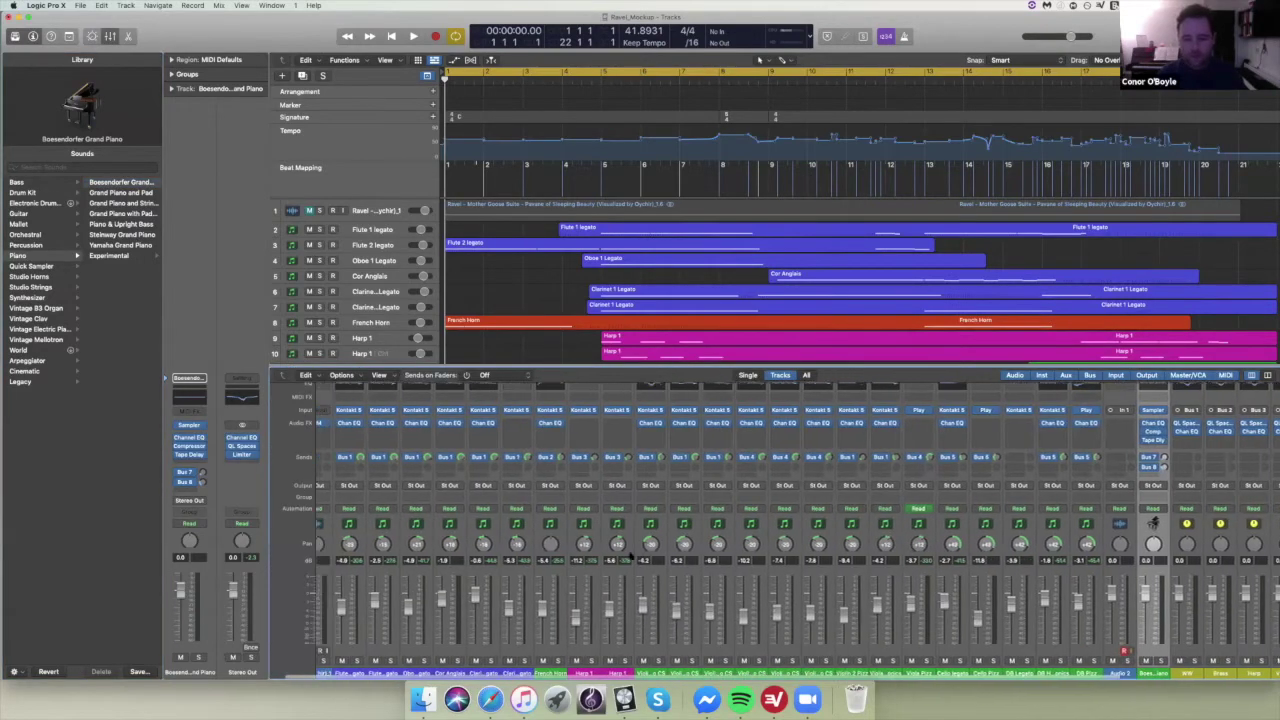
scroll(634, 555, "down", 2)
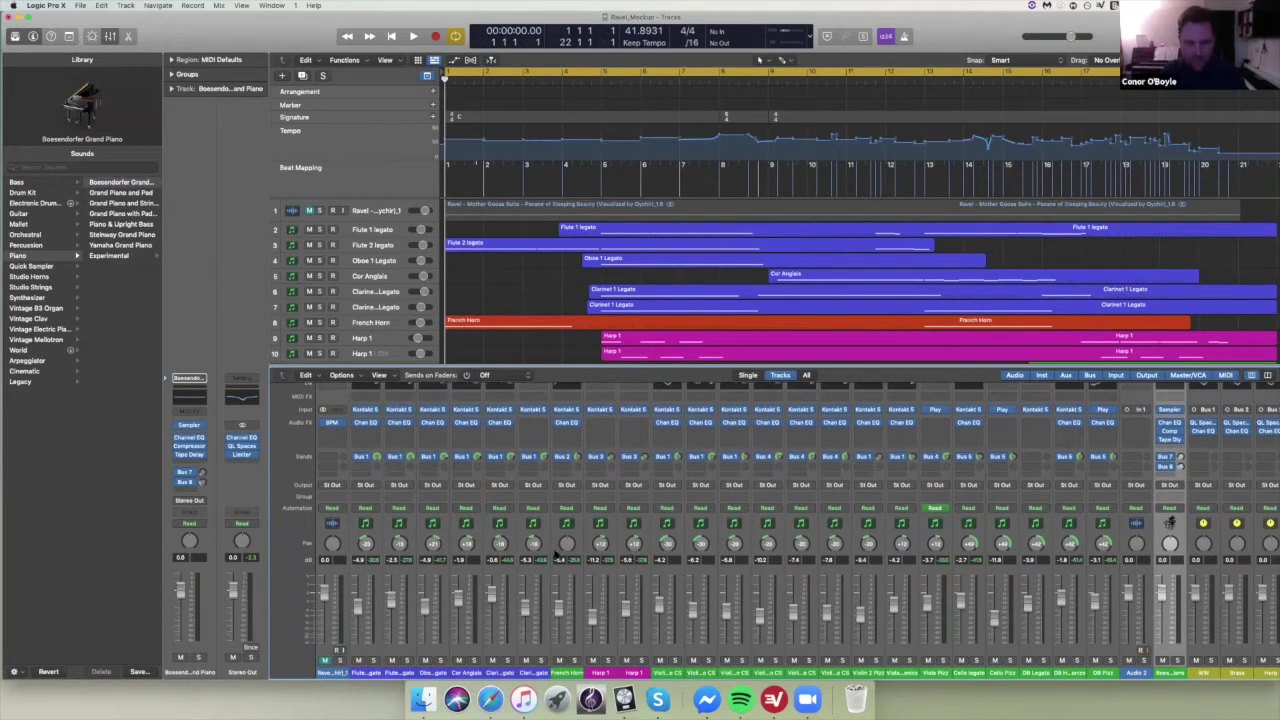
scroll(341, 467, "up", 3)
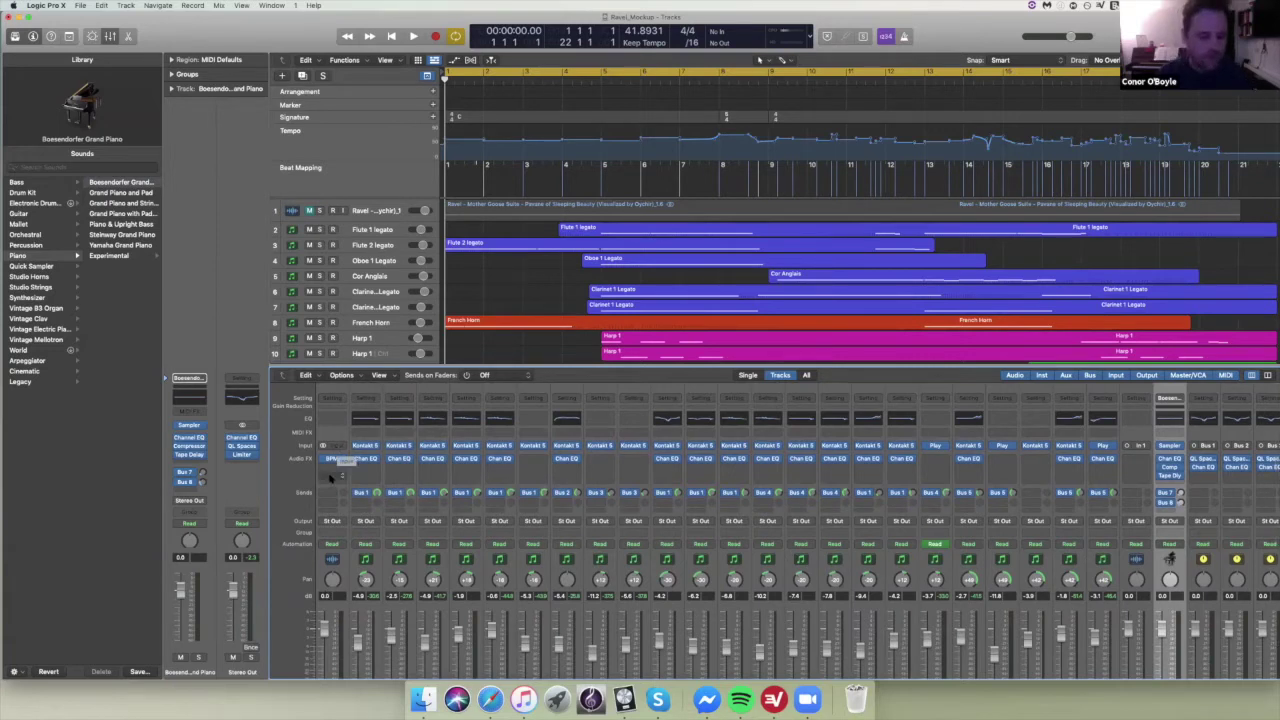
scroll(322, 617, "down", 1)
scroll(322, 617, "down", 1)
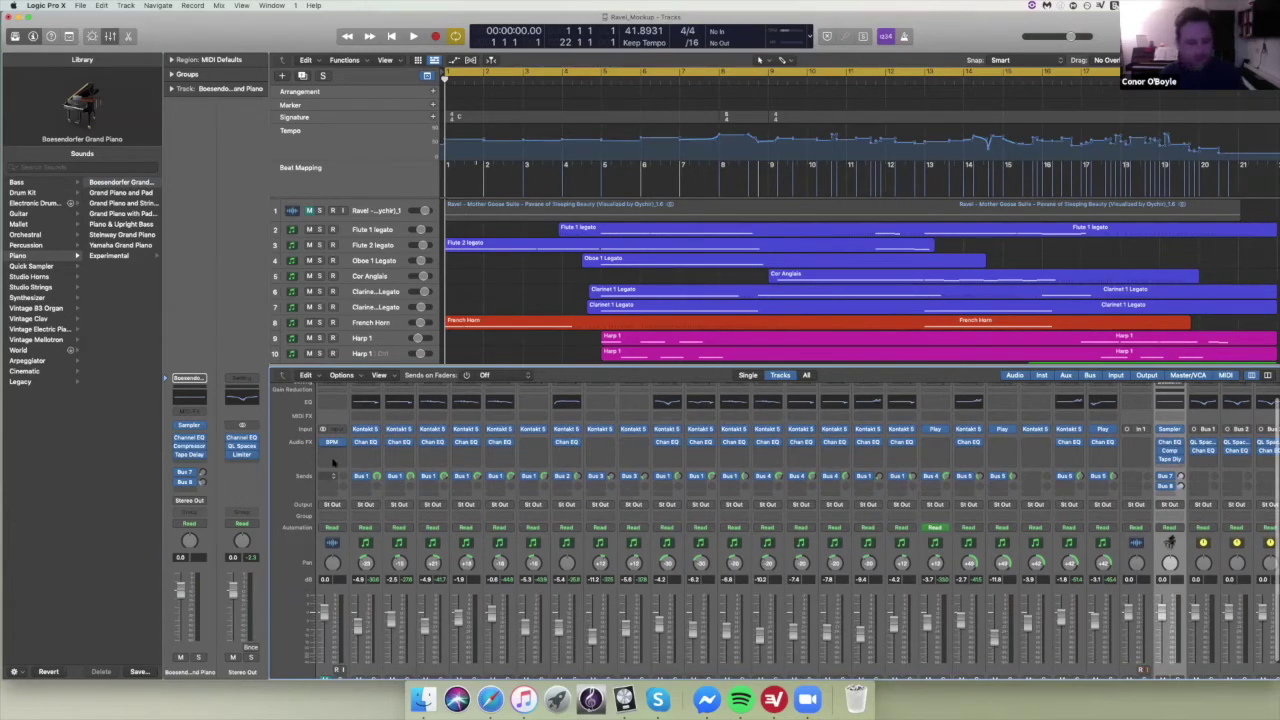
scroll(335, 543, "down", 1)
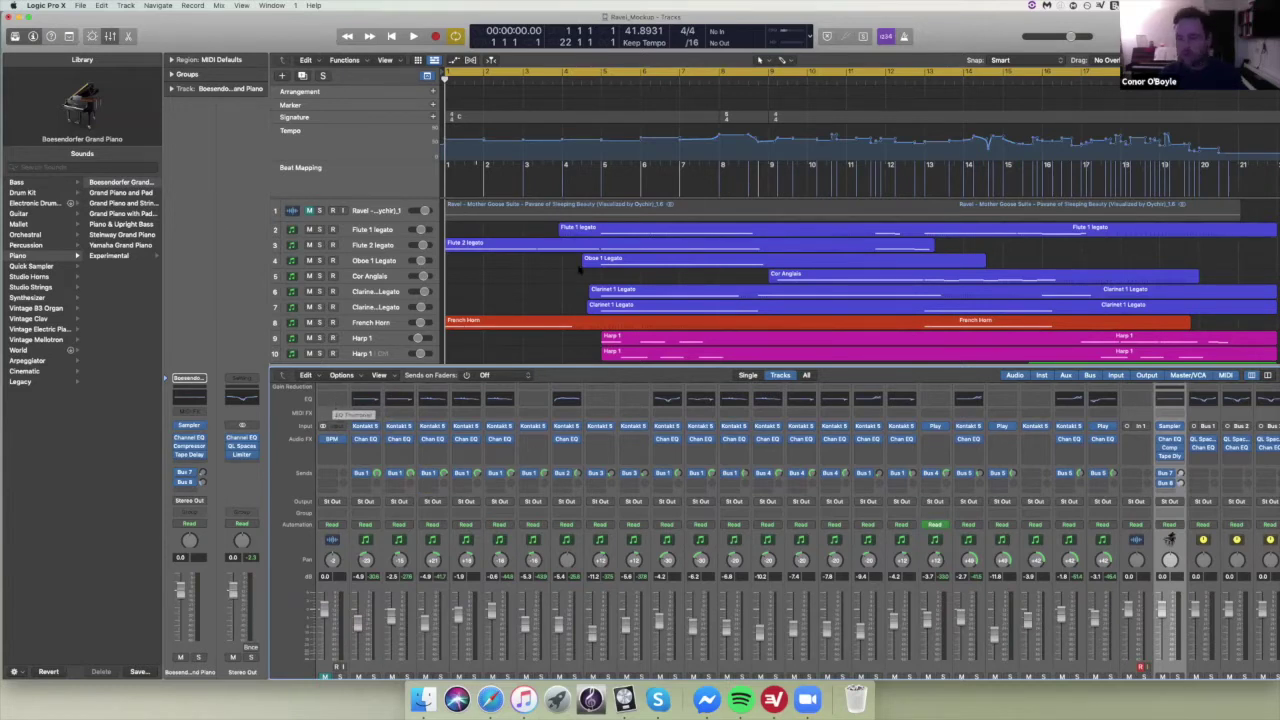
- Add a Channel EQ to the Ravel reference audio track's channel strip, close its window, and remove the EQ
double_click(338, 401)
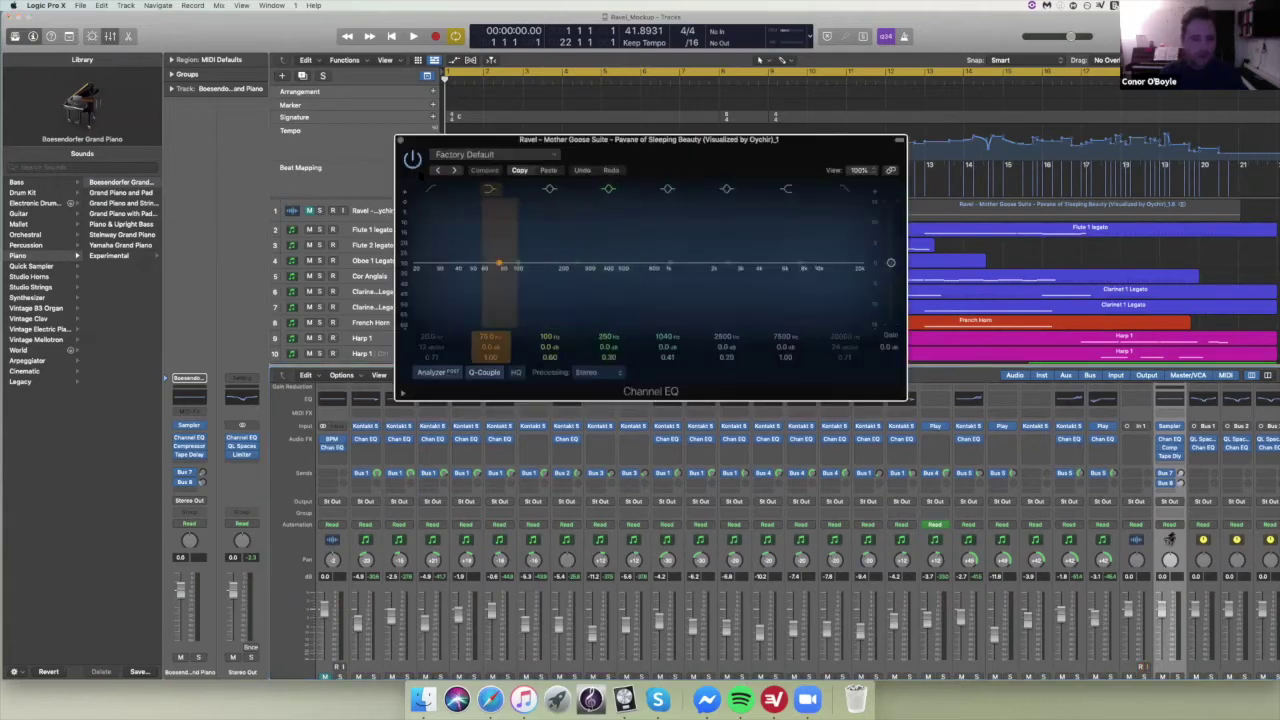
left_click(336, 440)
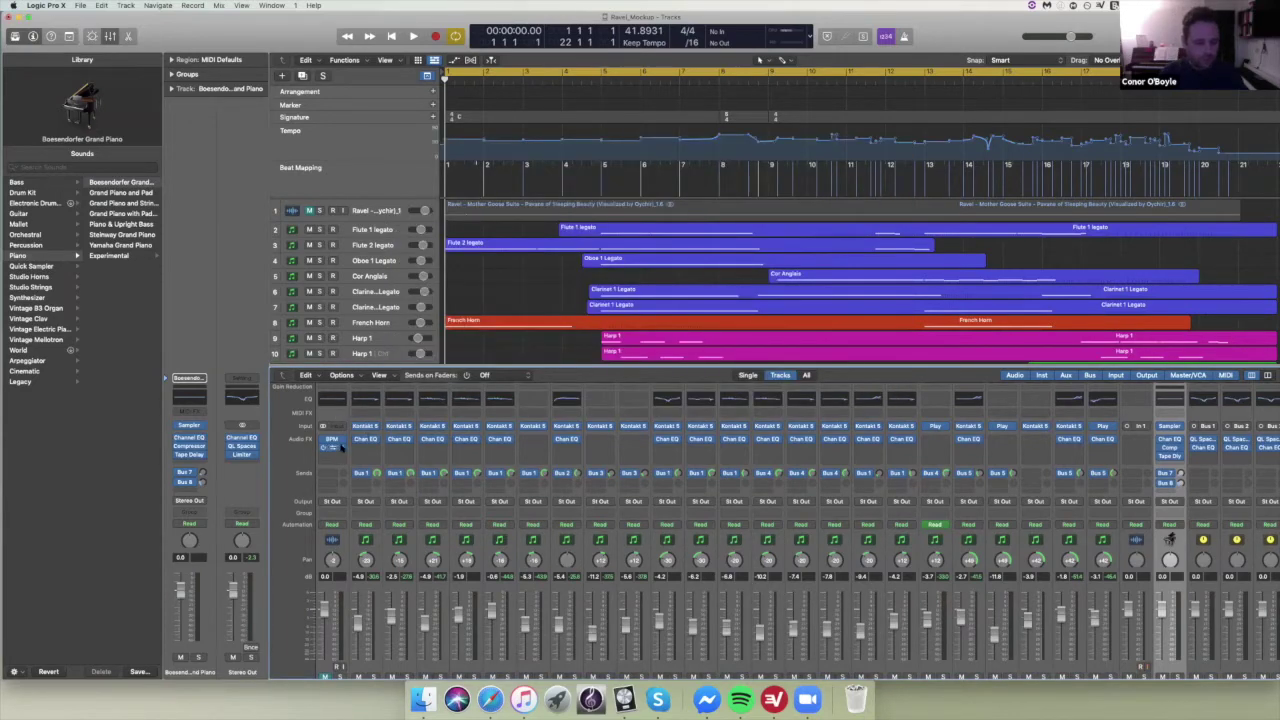
left_click(342, 448)
key("Escape")
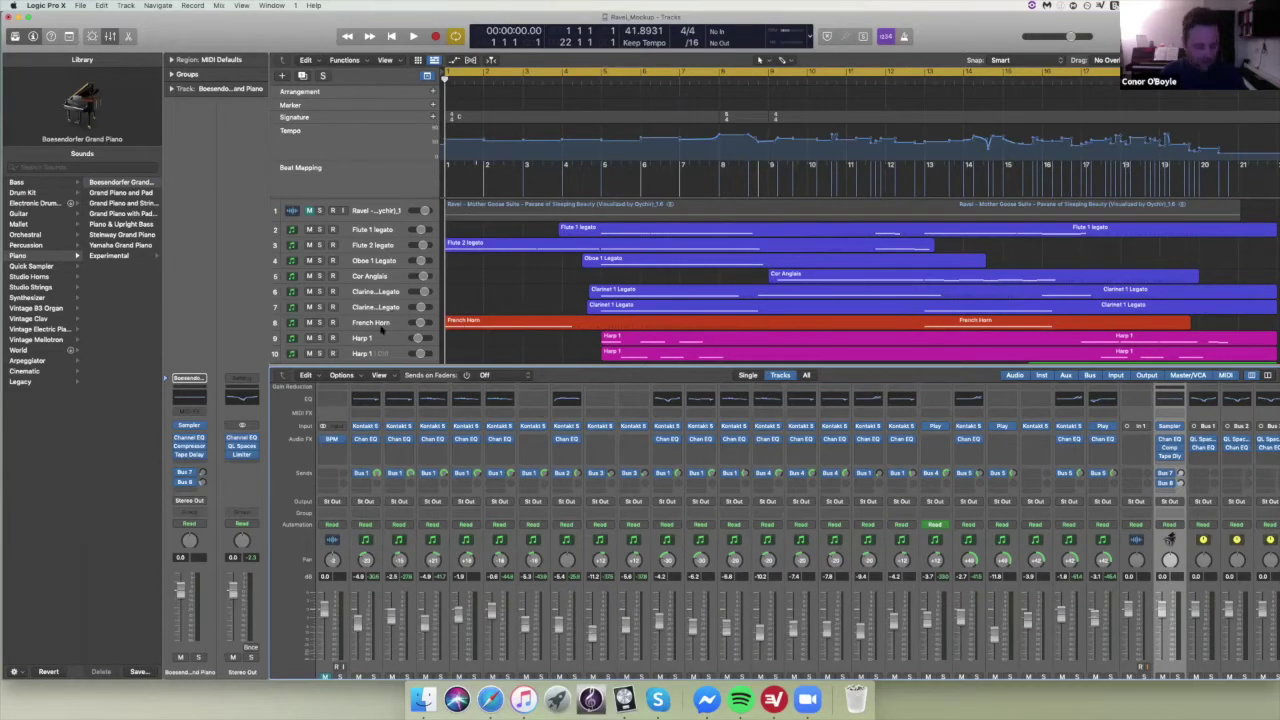
- Look along the remaining mixer channels and replace the mixer with the Piano Roll for the Boesendorfer Grand Piano track
scroll(790, 494, "right", 3)
scroll(790, 494, "right", 2)
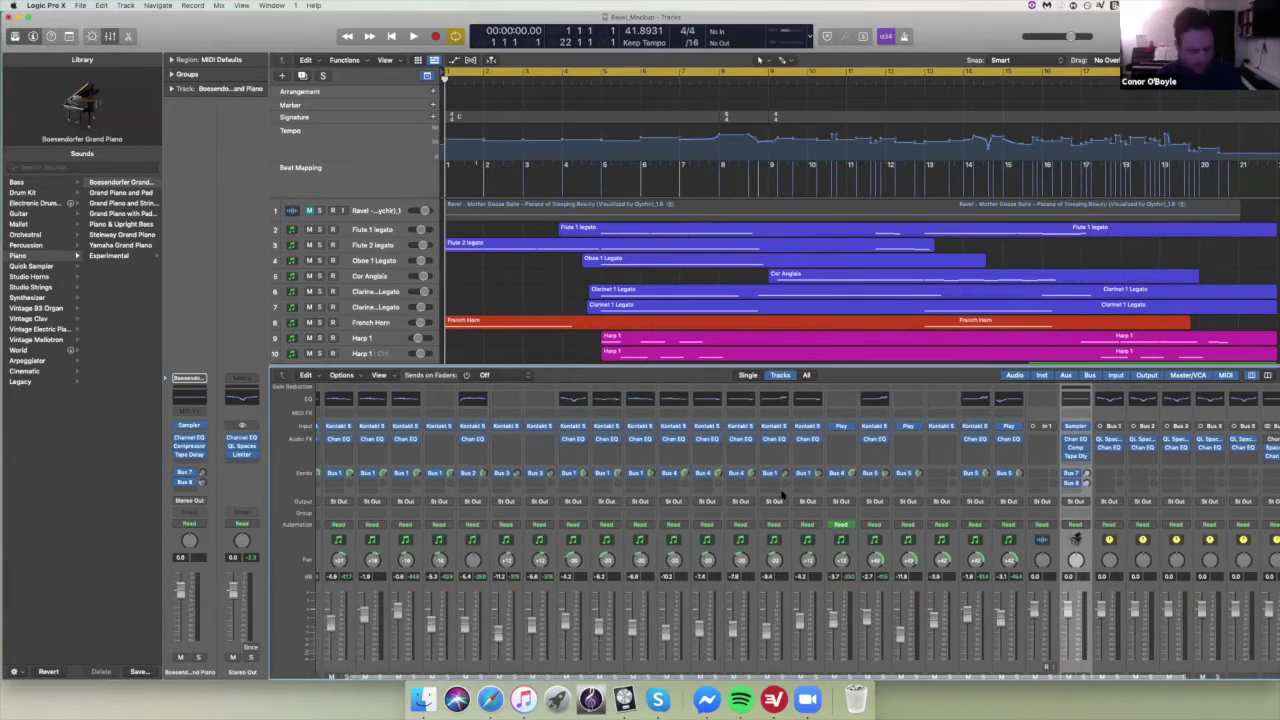
scroll(784, 494, "left", 1)
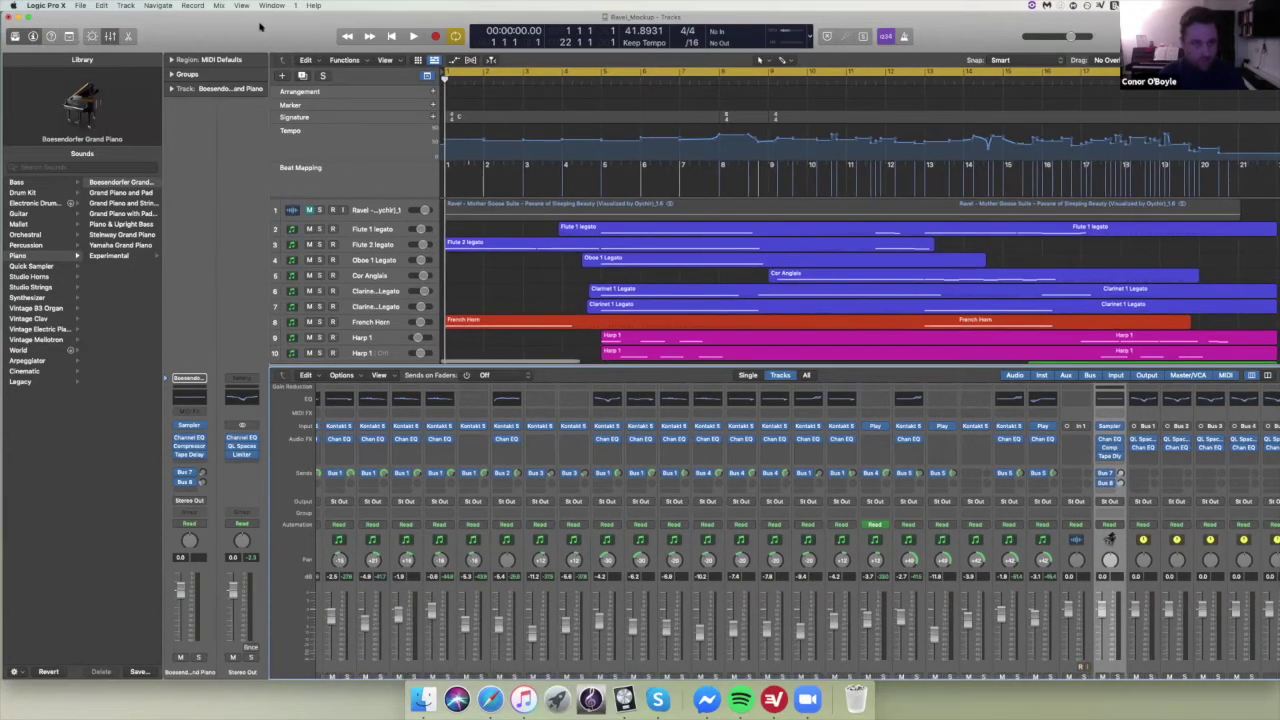
key("p")
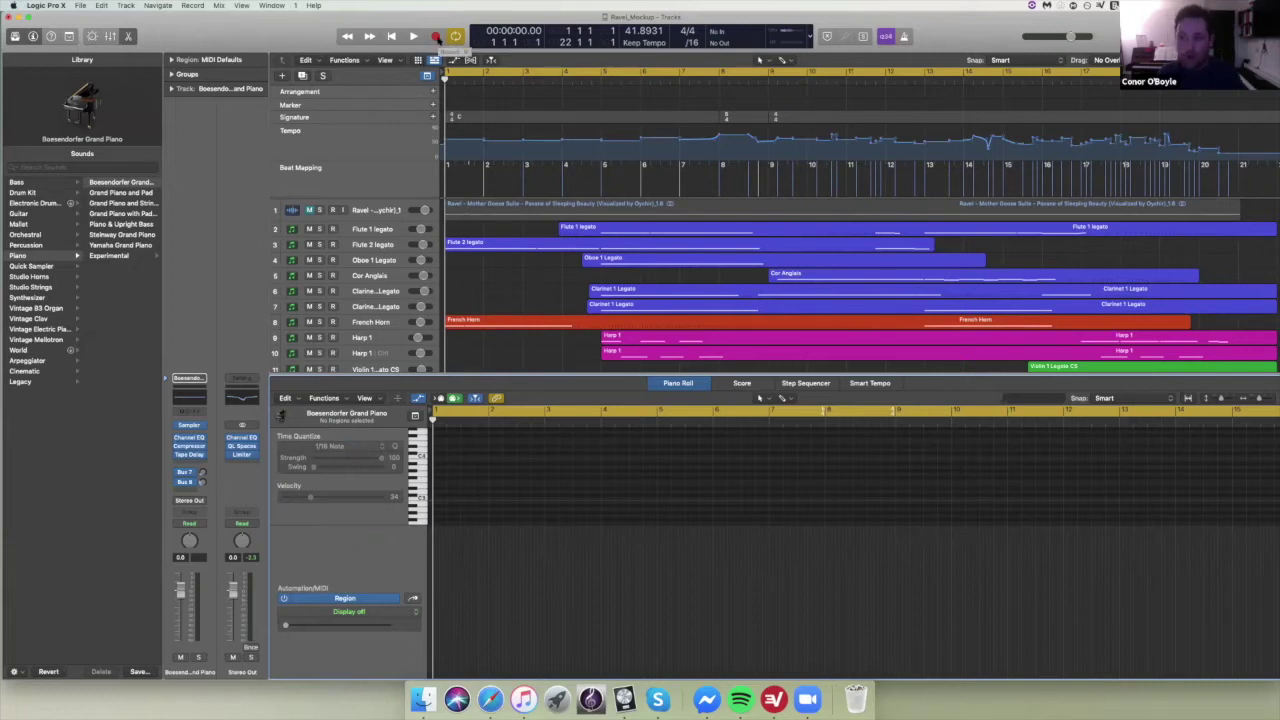
- Select the Audio 2 track and start recording on it from the project start
scroll(376, 300, "down", 10)
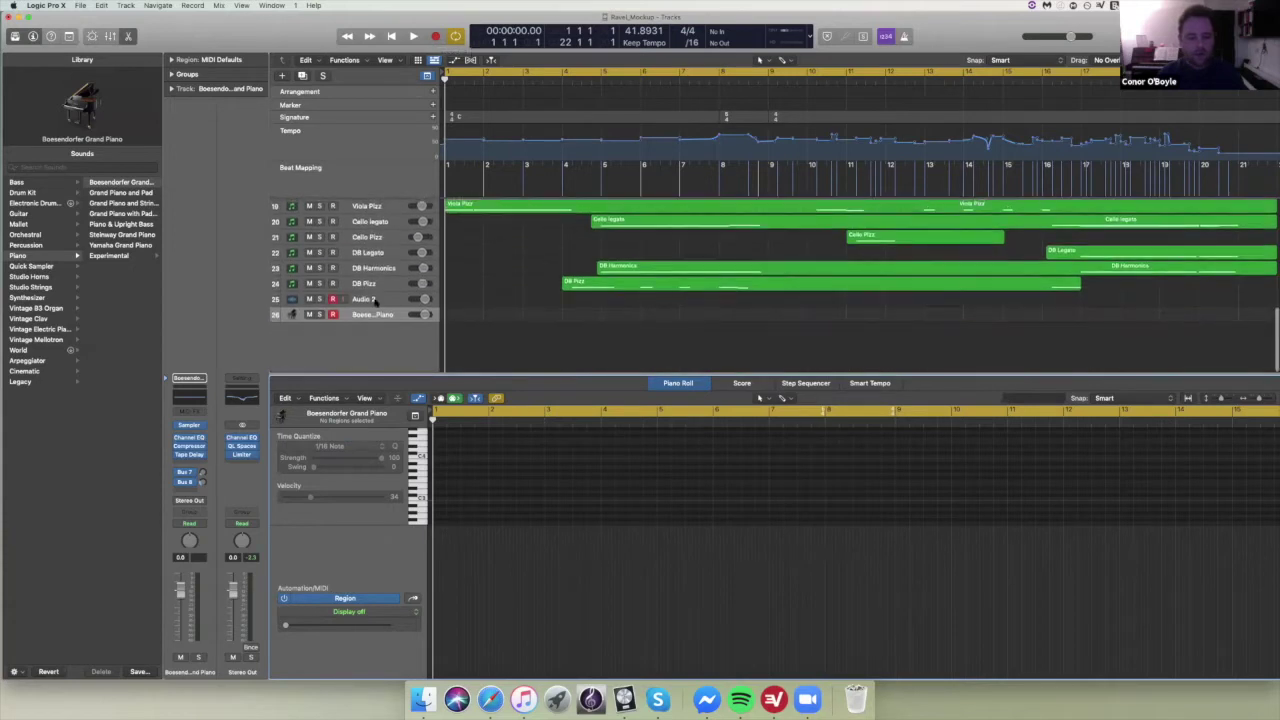
key("Up")
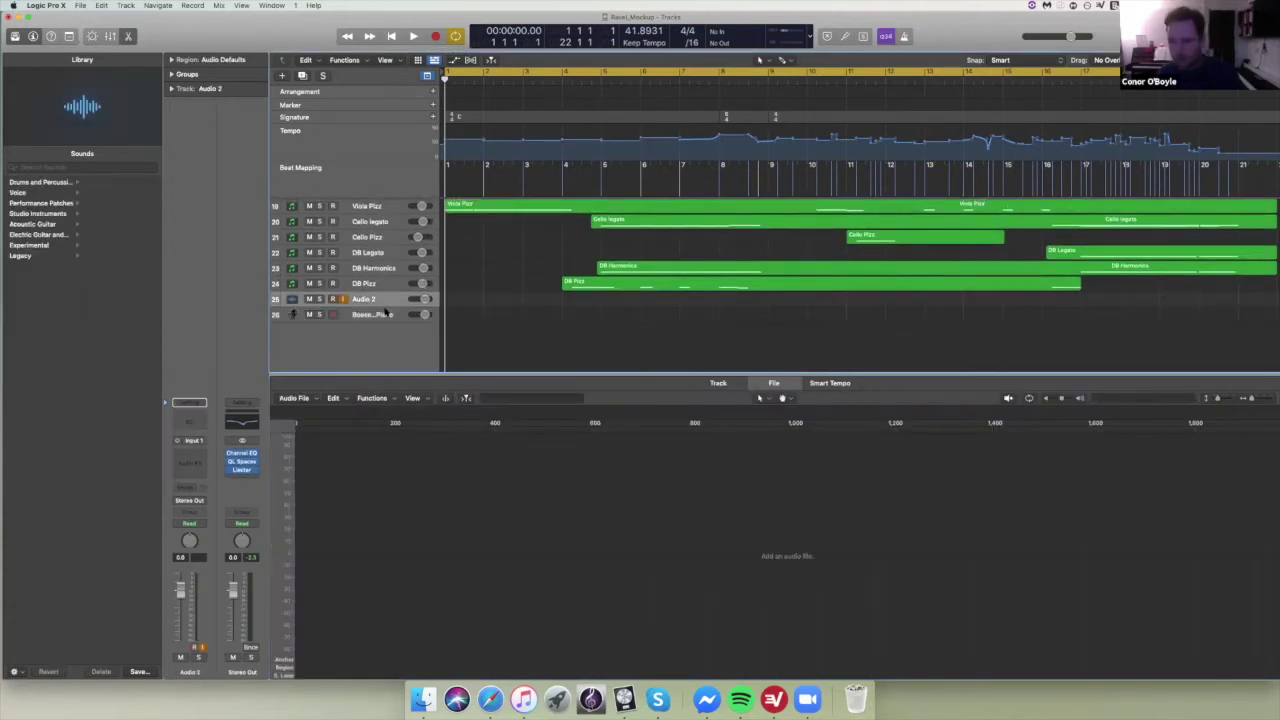
key("alt+r")
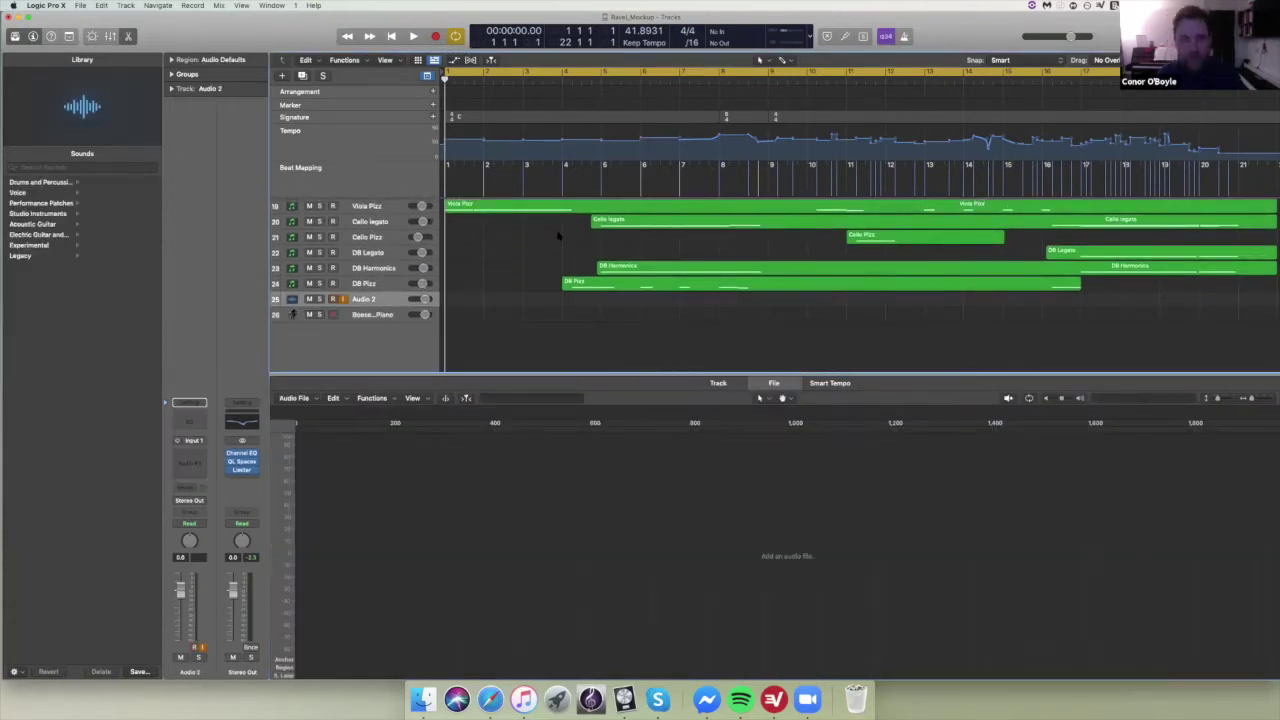
key("r")
scroll(558, 238, "up", 10)
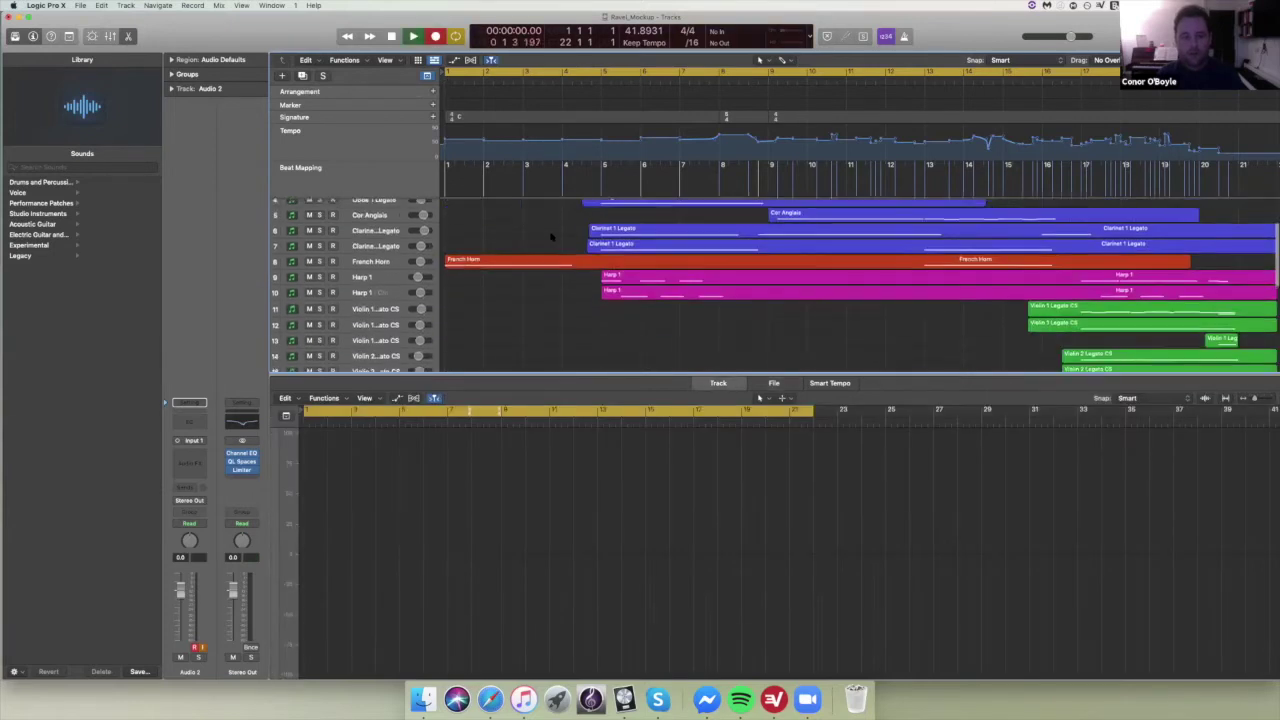
- Stop the recording on Audio 2 and delete the newly recorded region together with its audio file from disk
scroll(802, 132, "down", 10)
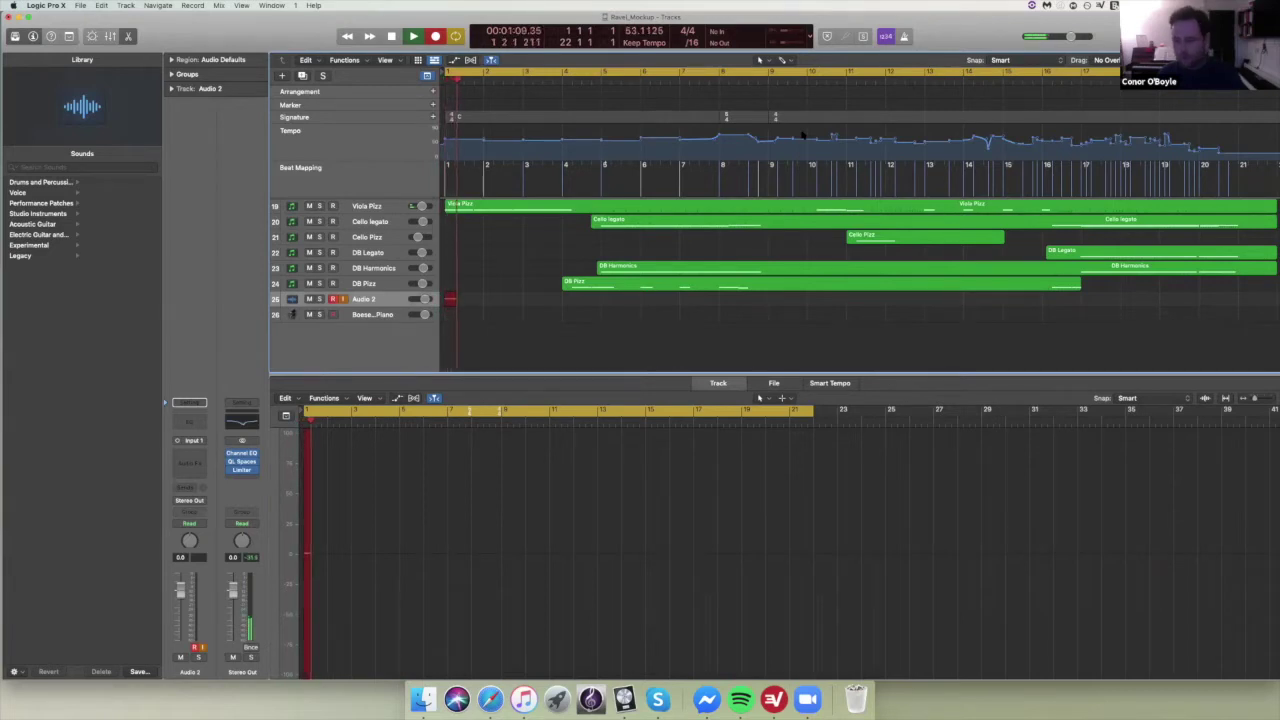
key("space")
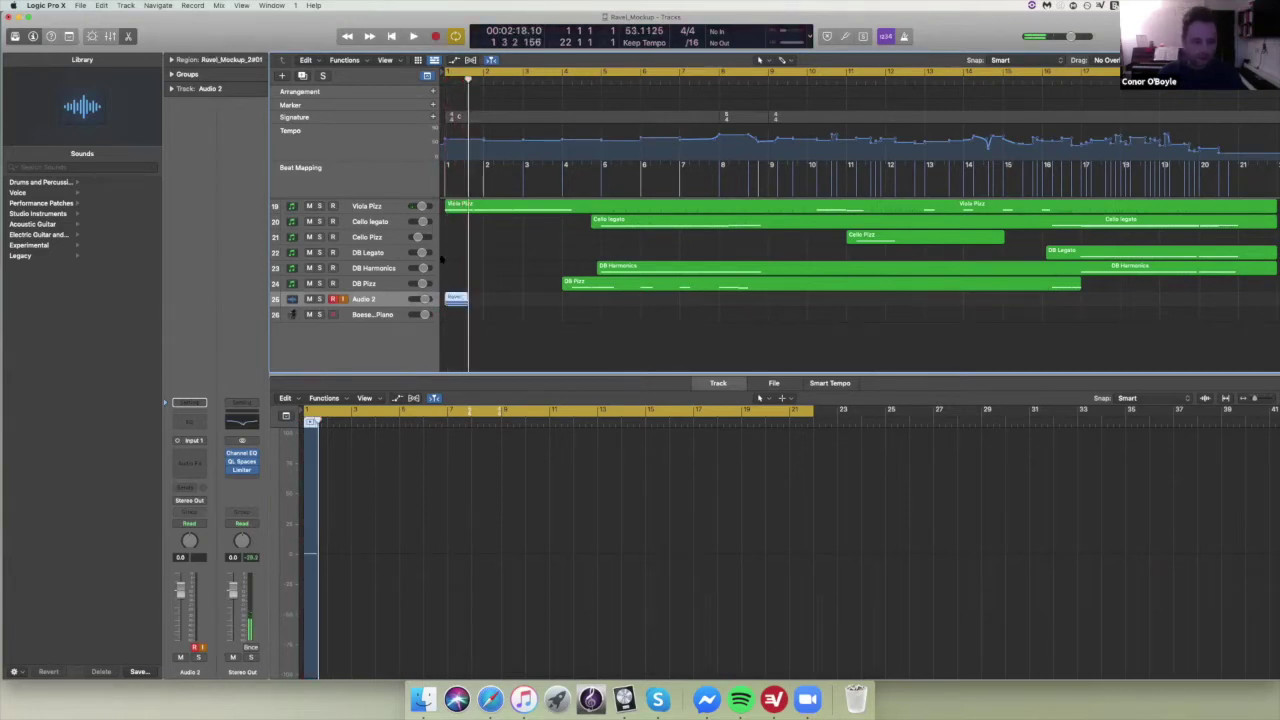
key("Delete")
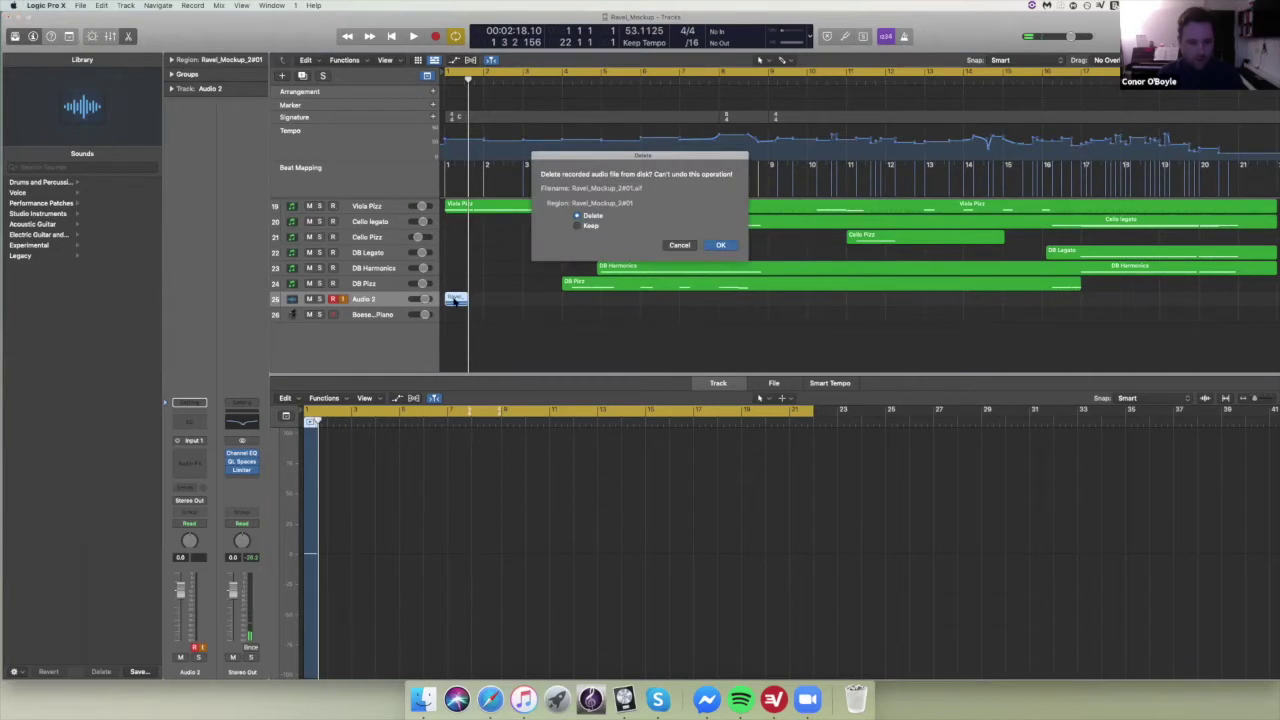
left_click(721, 245)
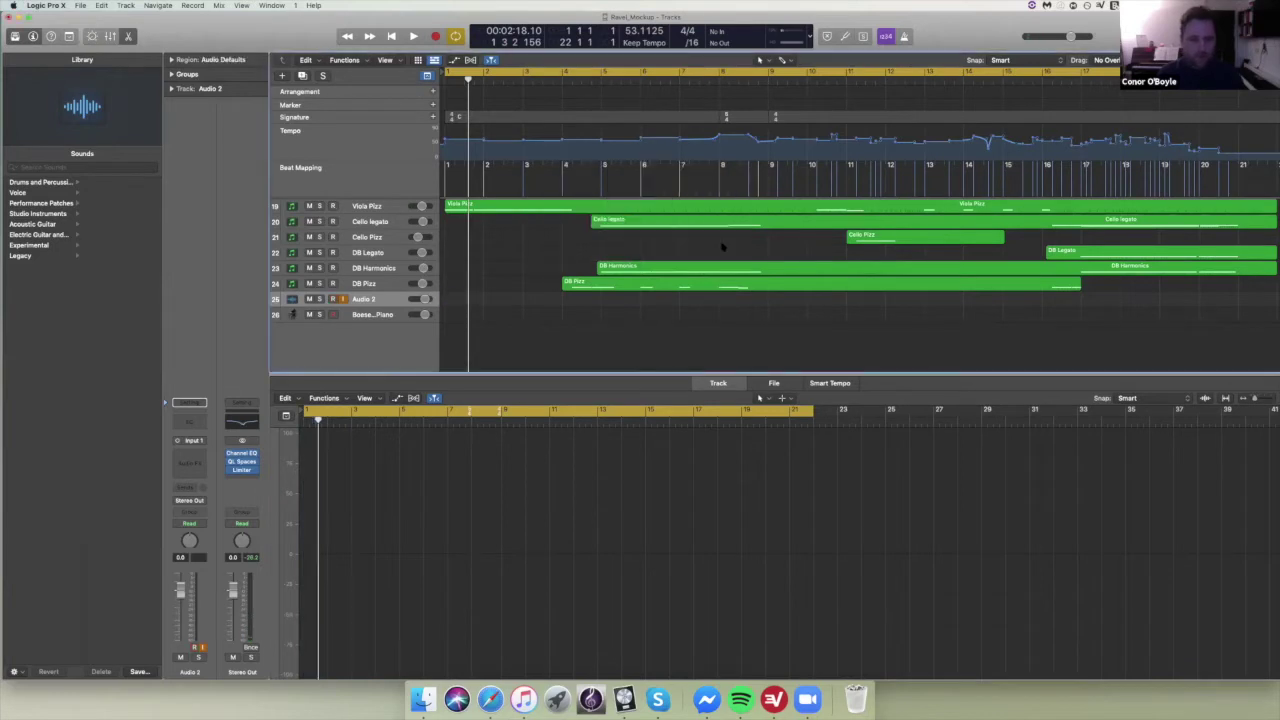
- Show the Tuner for Input 1 and close it, and switch the Audio 2 track's solo on and off
left_click(845, 38)
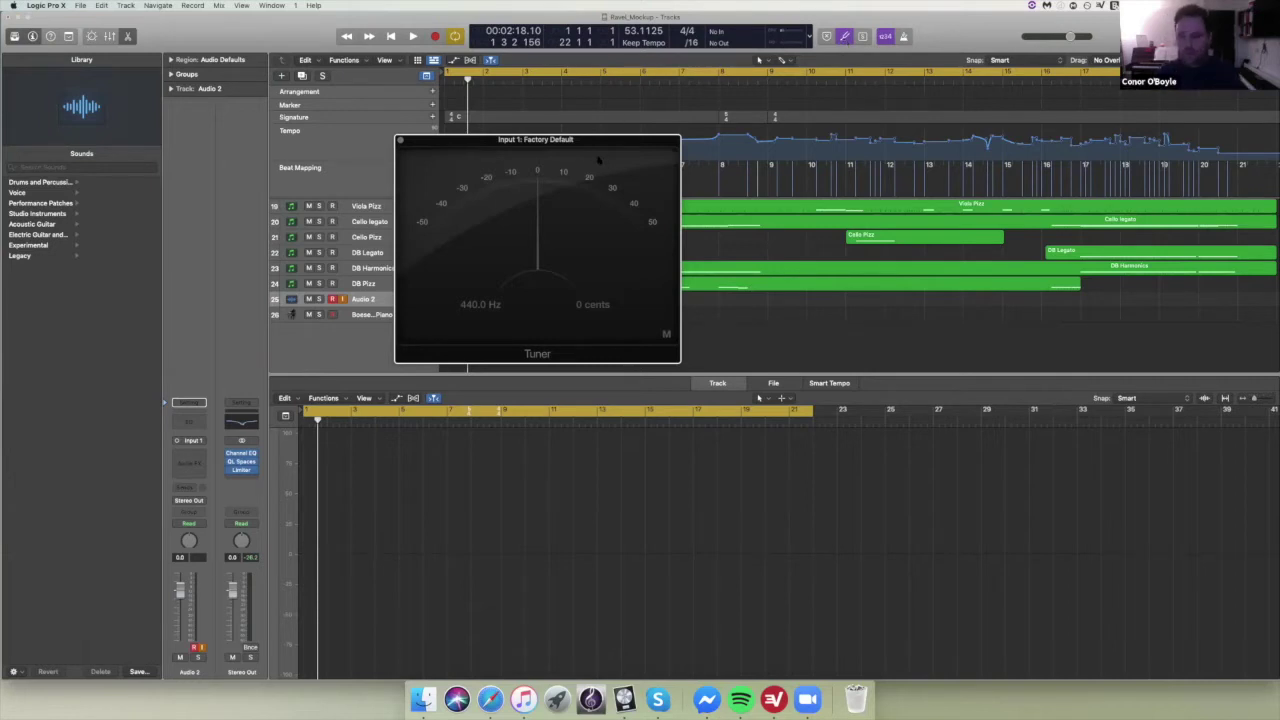
left_click(844, 36)
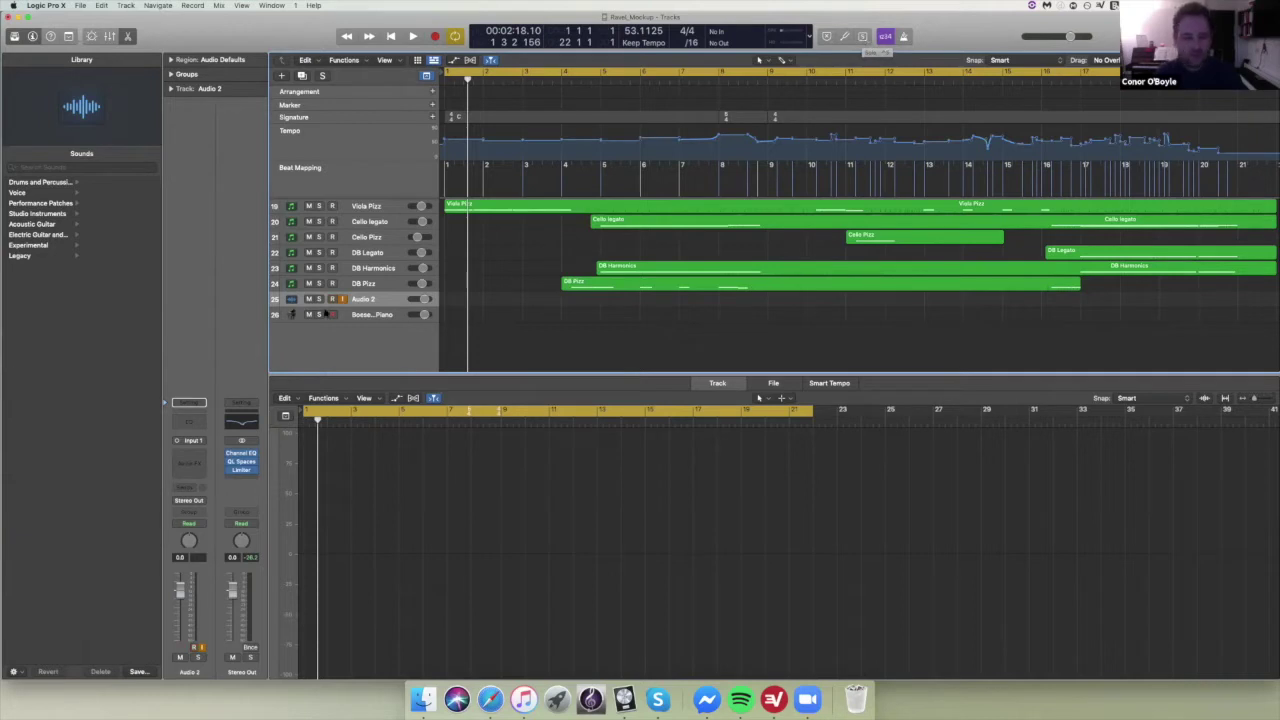
left_click(319, 299)
left_click(319, 299)
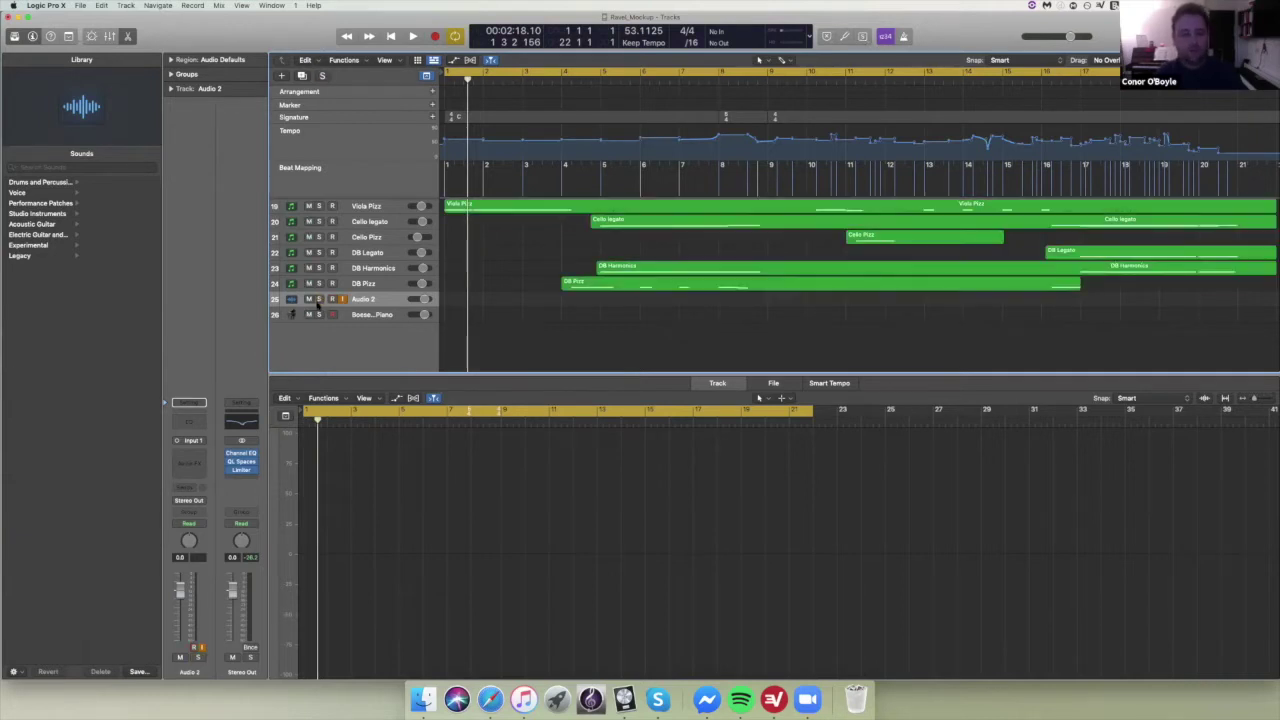
- Turn on the metronome click and play the project briefly from about bar 5 to hear it
left_click(905, 38)
left_click(598, 80)
key("space")
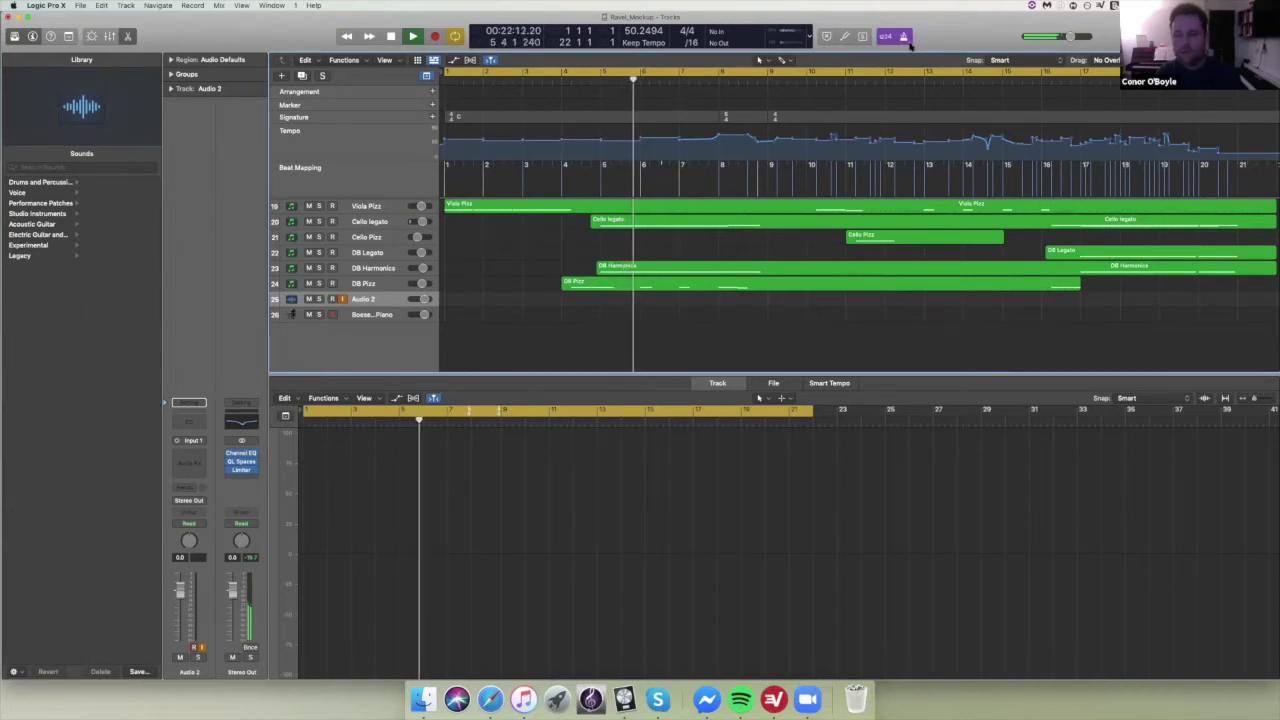
key("space")
- Open the project's metronome settings and raise the audio click volume
right_click(905, 38)
left_click(950, 86)
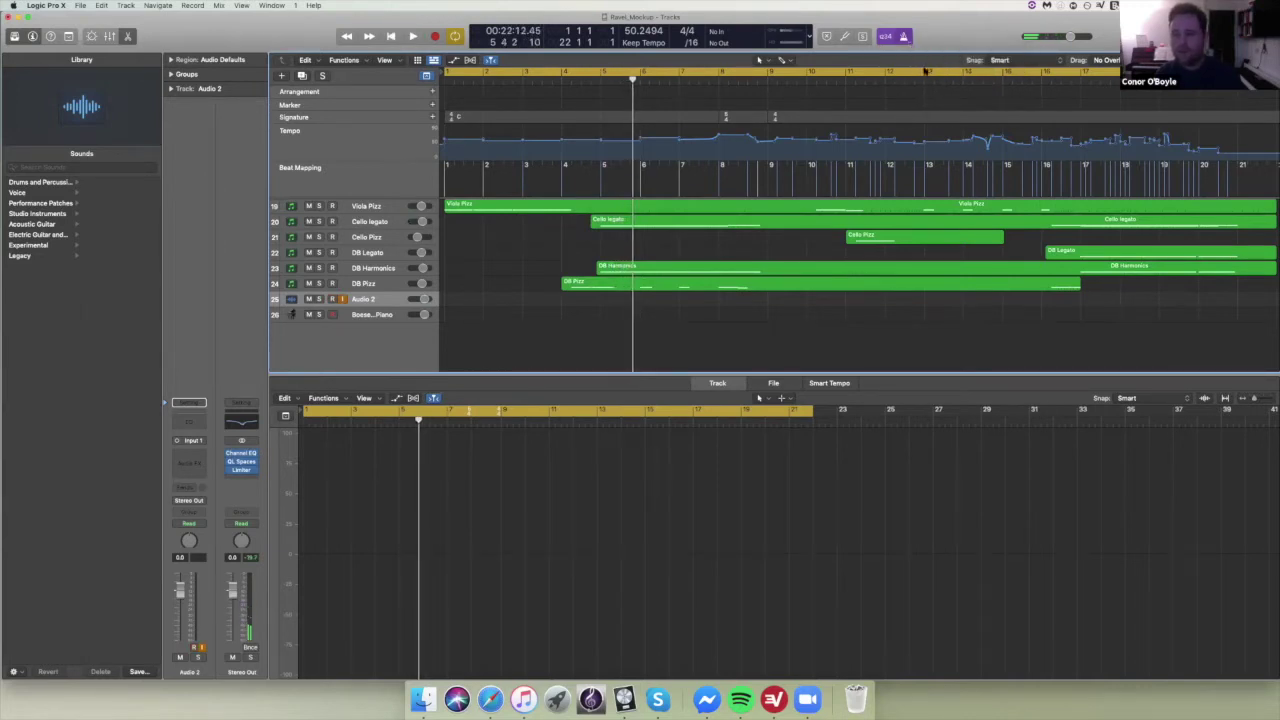
right_click(906, 40)
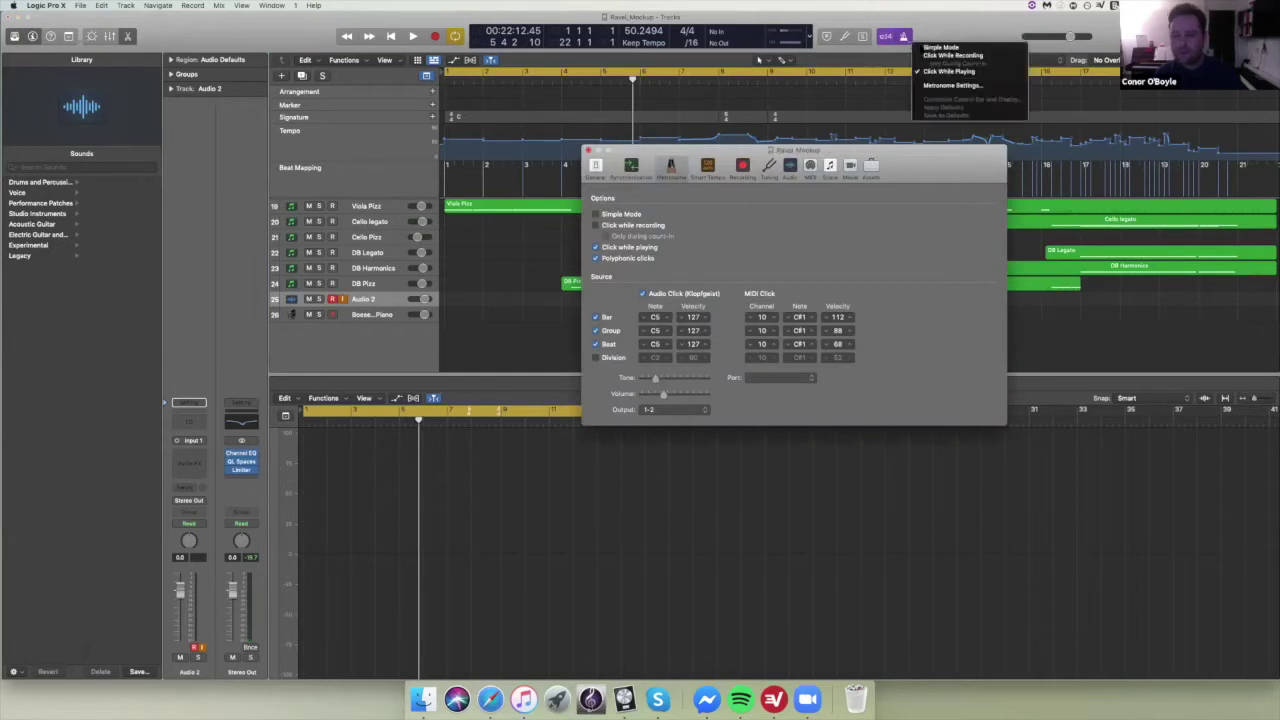
left_click(697, 303)
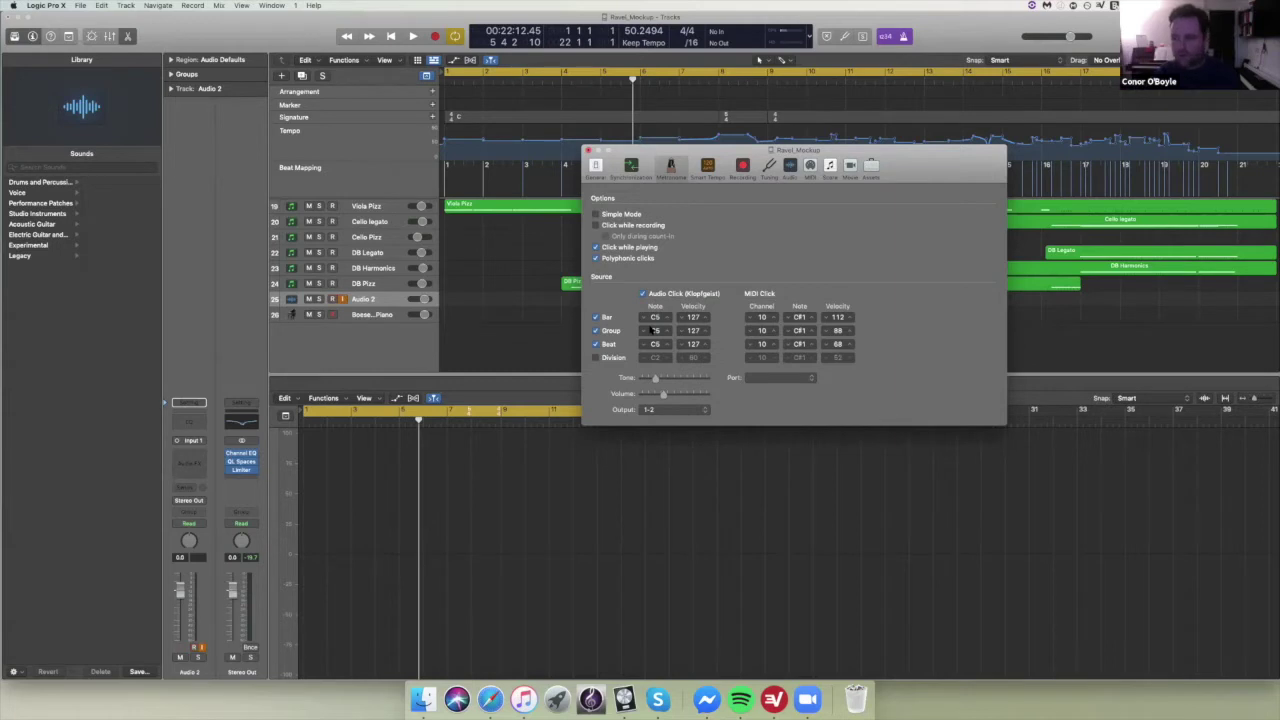
left_click_drag(663, 394, 687, 394)
- Play the project from the beginning to hear the click, lower its volume slightly, and close the metronome settings
left_click(562, 76)
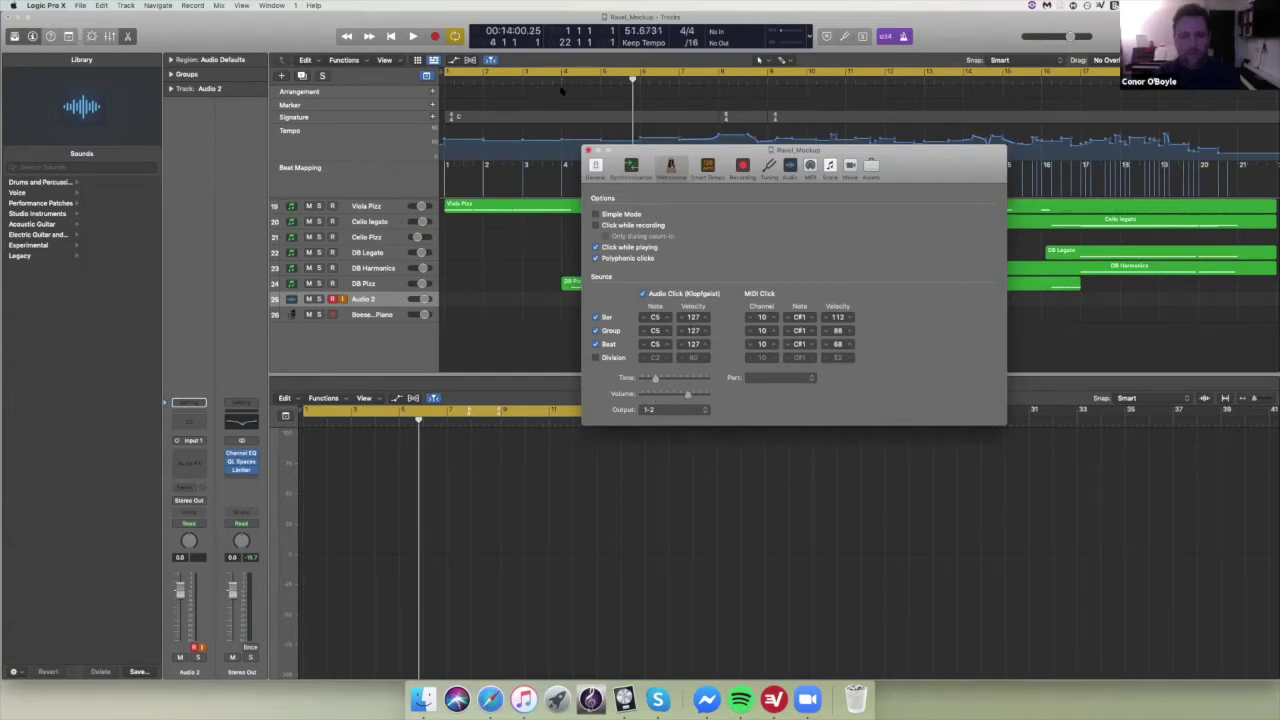
key("Return")
key("space")
mouse_move(687, 394)
left_mouse_down()
mouse_move(704, 394)
mouse_move(681, 398)
left_mouse_up()
key("space")
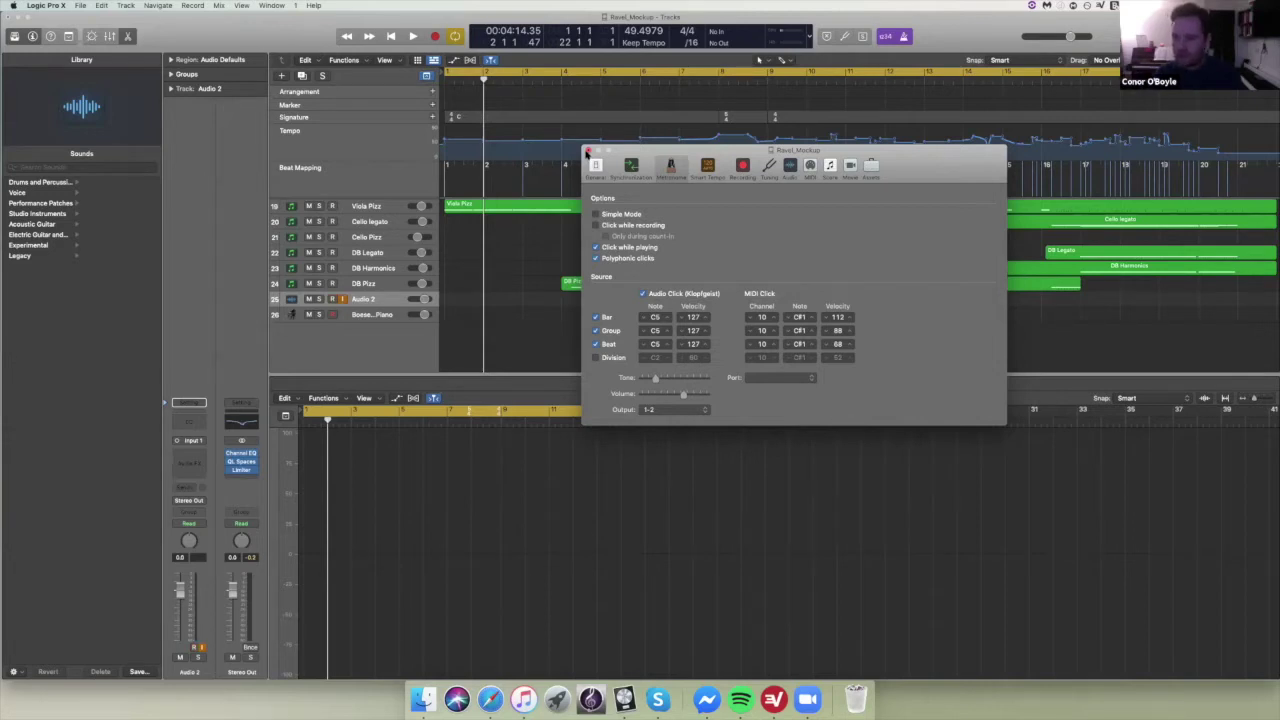
left_click(588, 151)
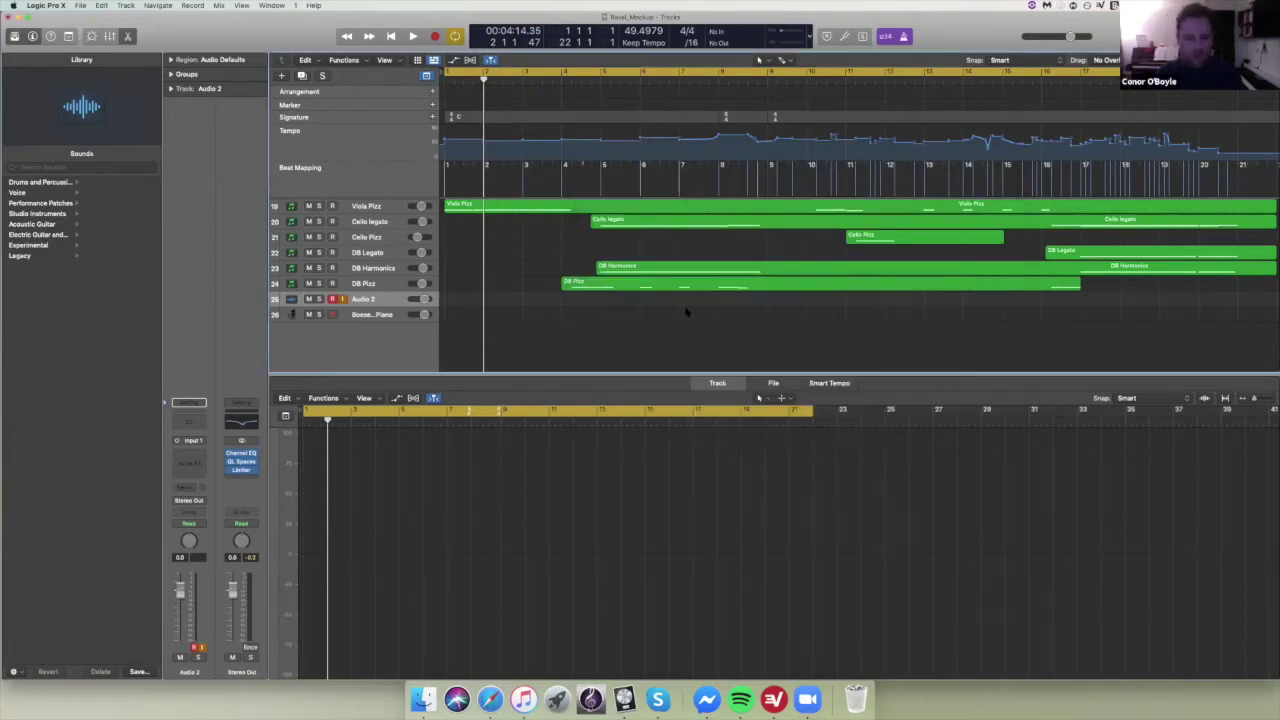
- Hide the audio editor so that the whole track list fits in view
scroll(686, 309, "up", 8)
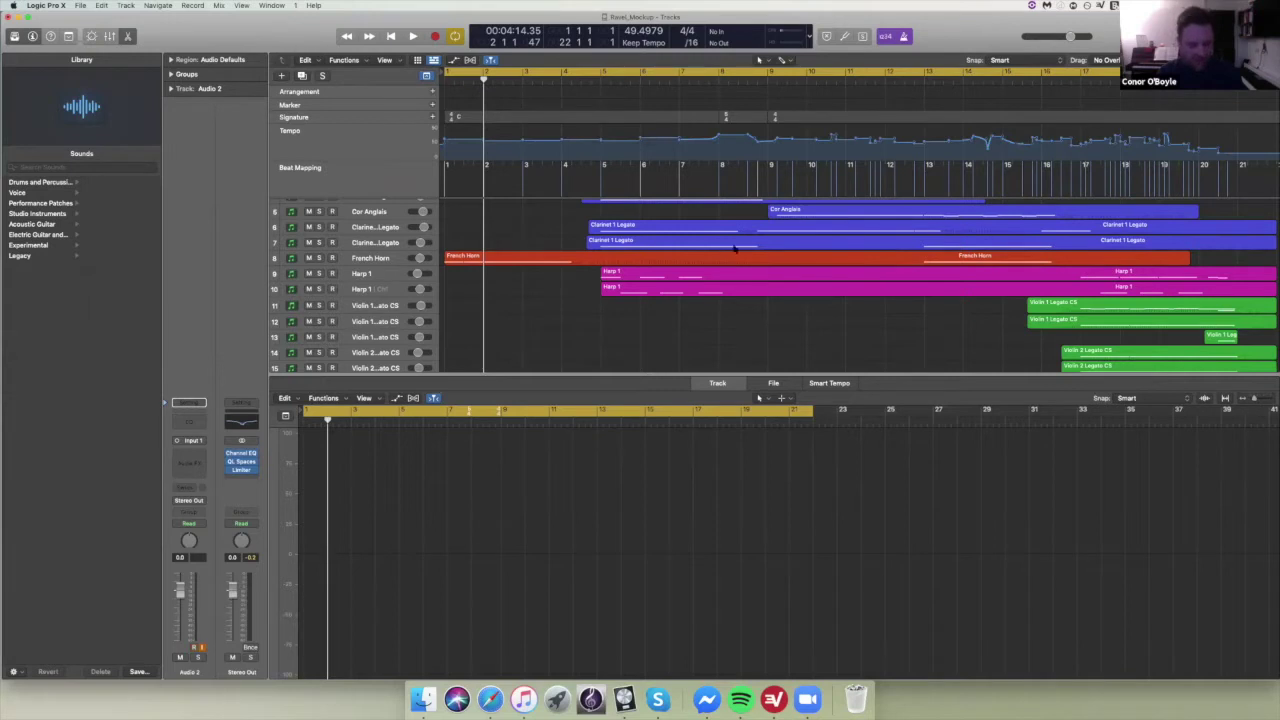
key("e")
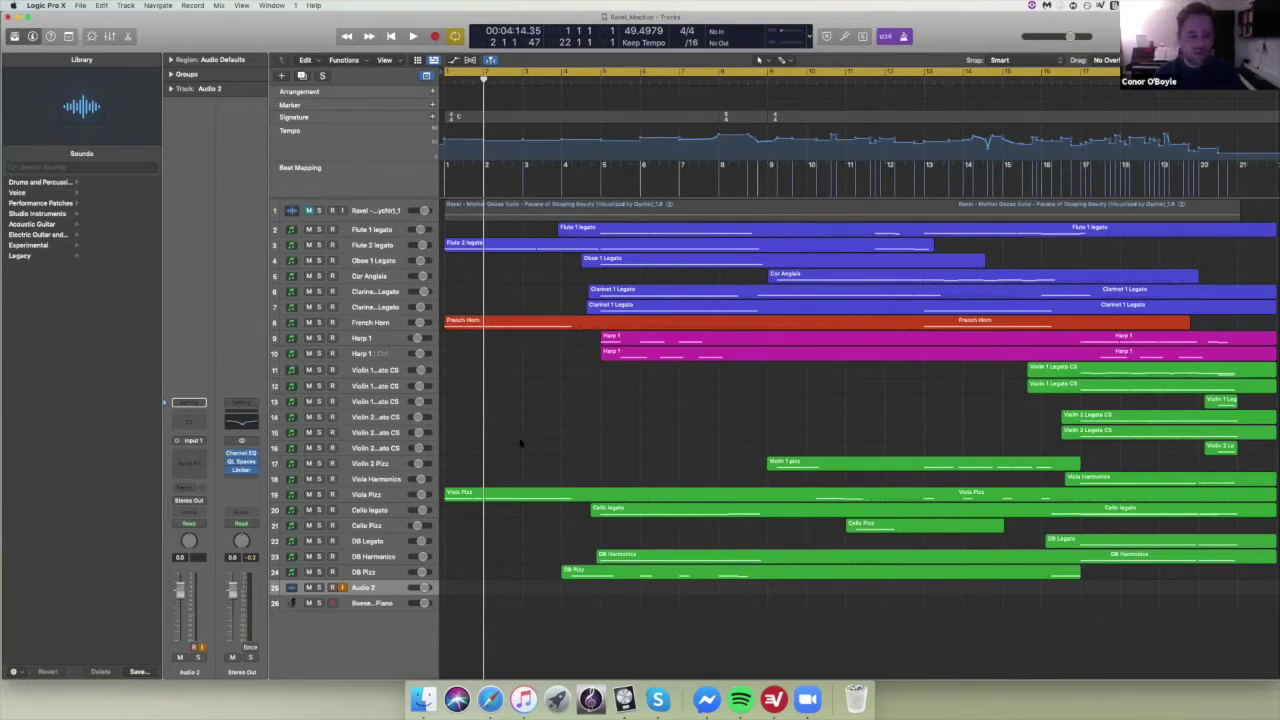
- Select the Boesendorfer Grand Piano track and look through its available instrument plug-ins without choosing one
left_click(373, 604)
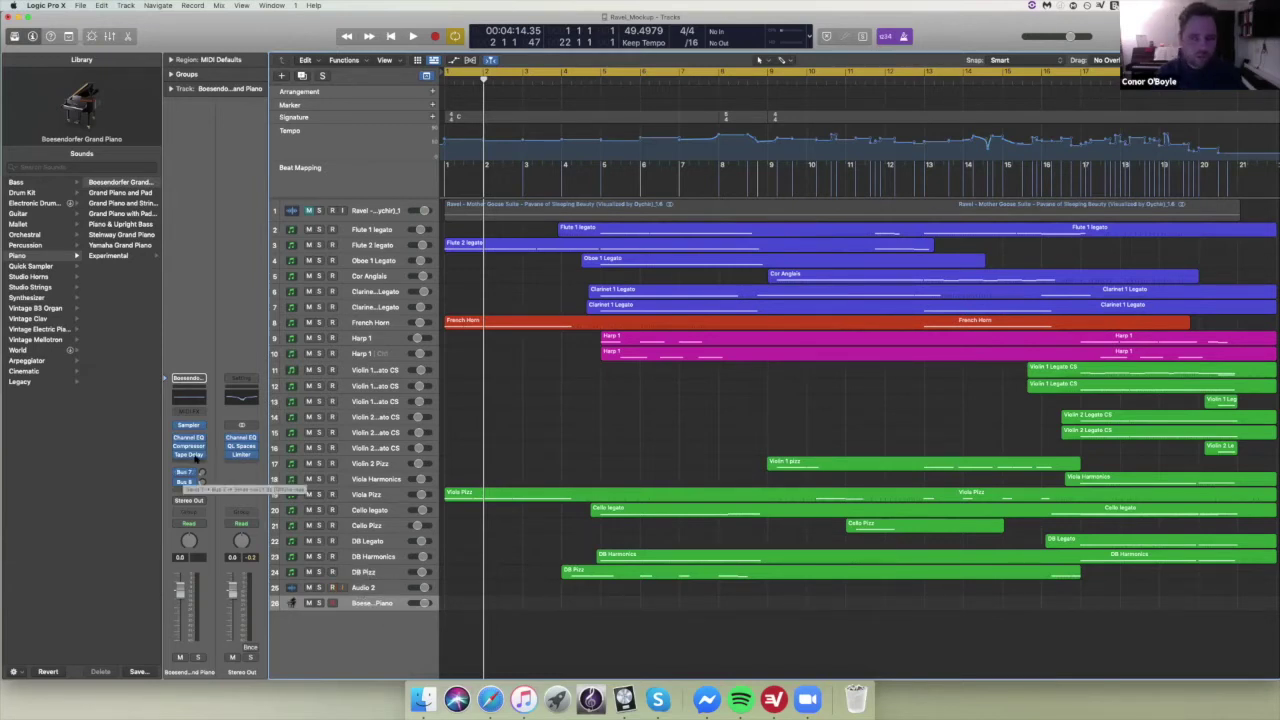
left_click(188, 425)
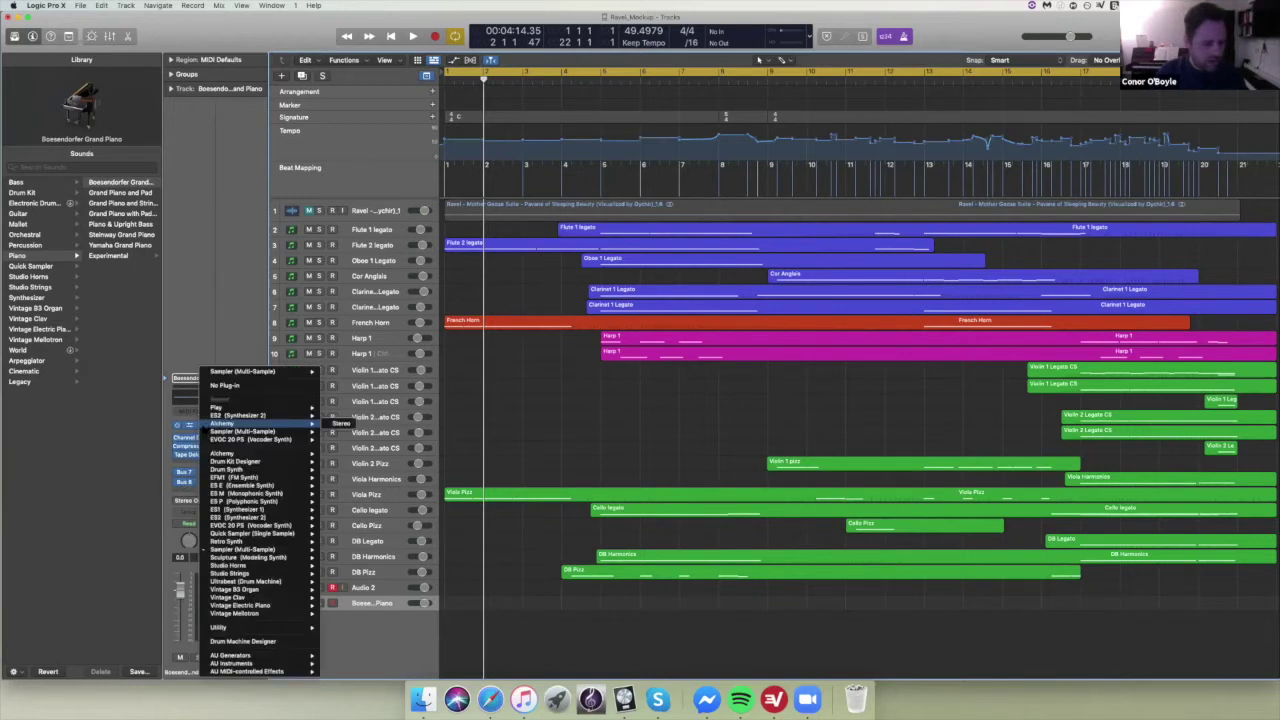
mouse_move(265, 501)
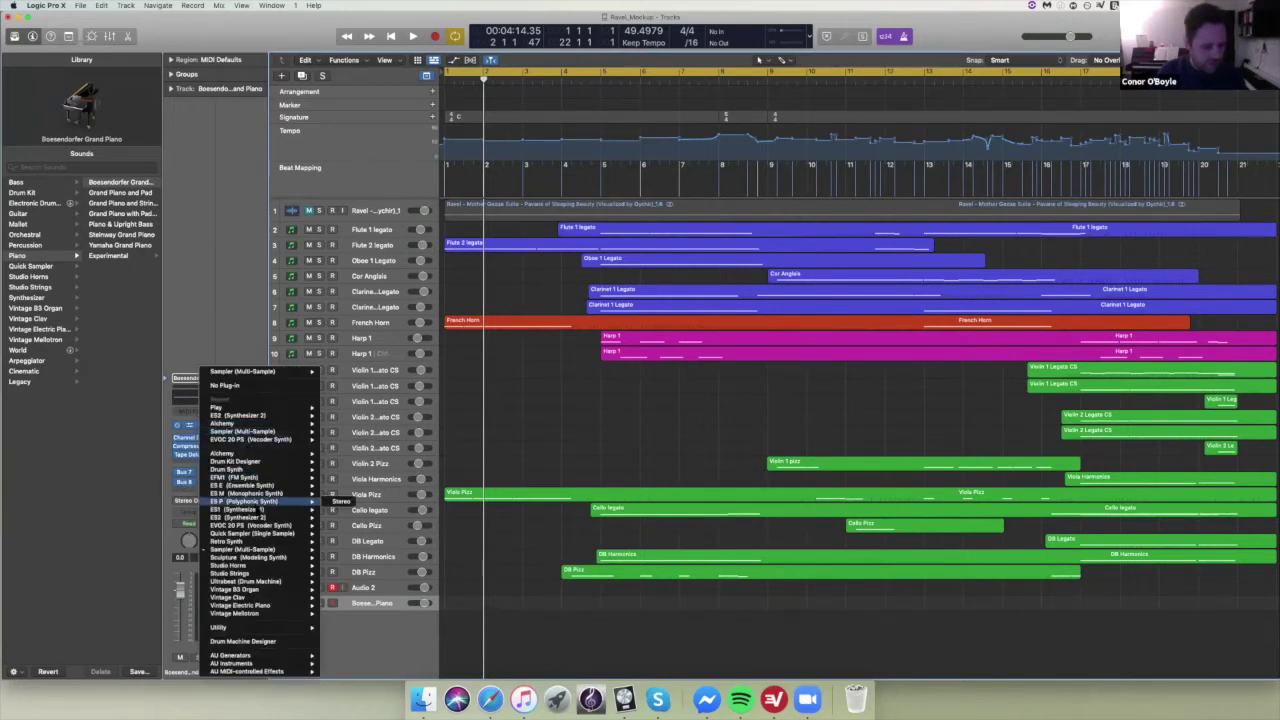
mouse_move(250, 541)
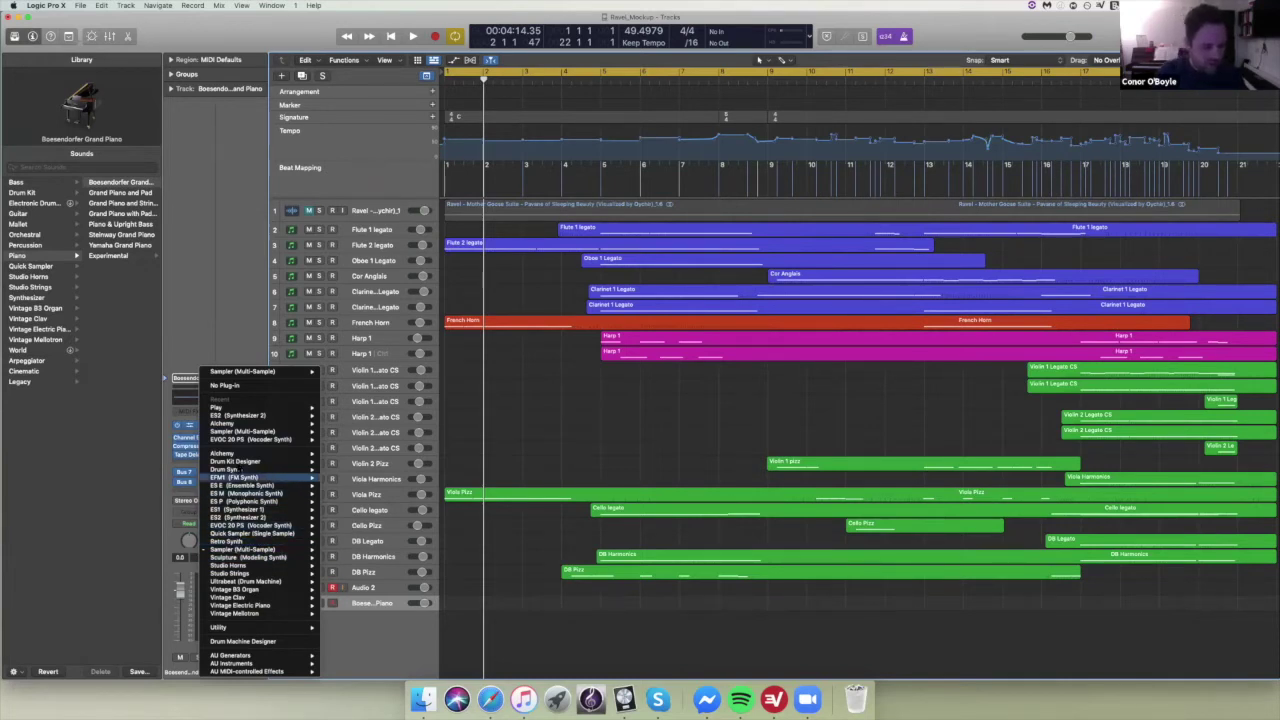
left_click(203, 365)
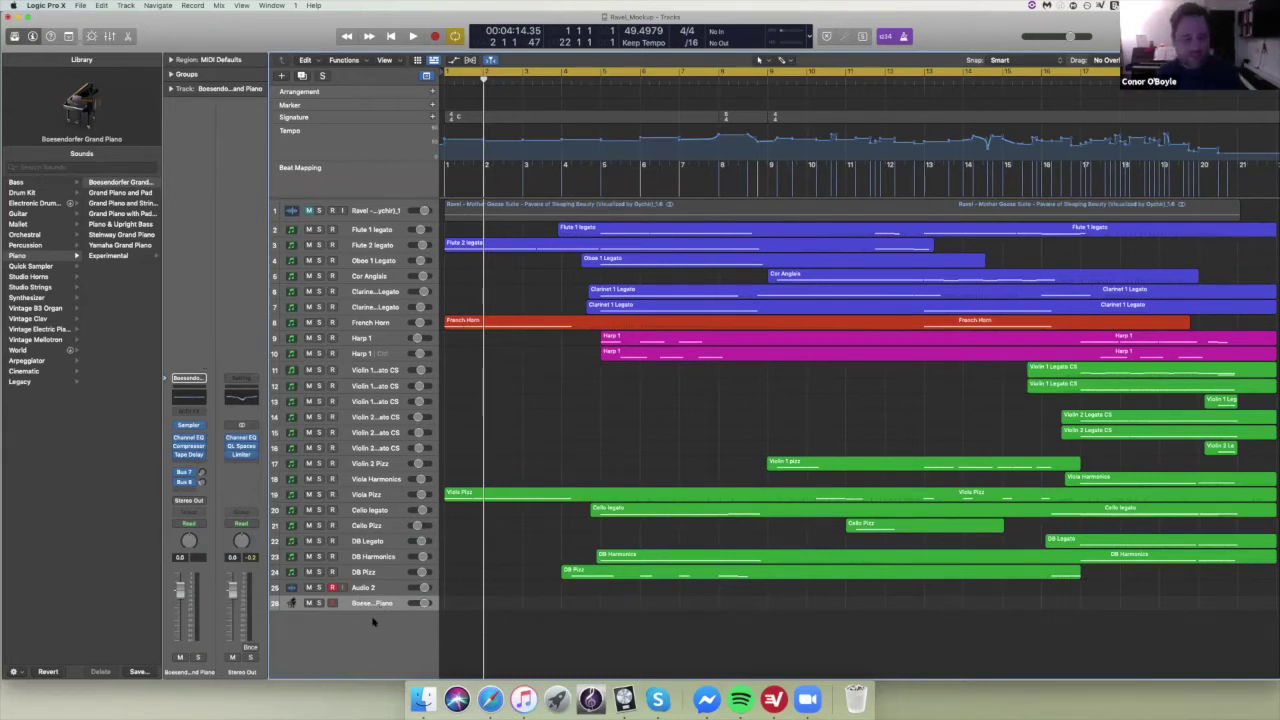
- Create one software instrument track with an empty channel strip and load ES2 (Synthesizer 2) as its instrument
left_click(281, 76)
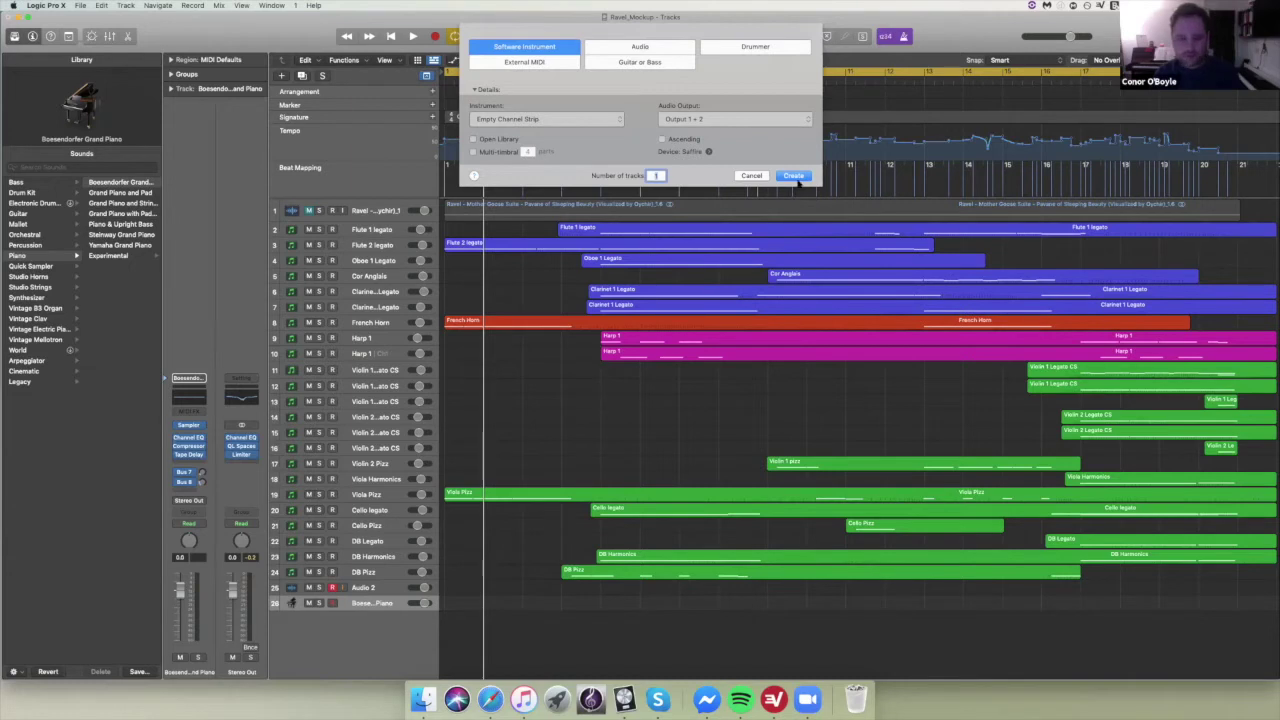
left_click(793, 176)
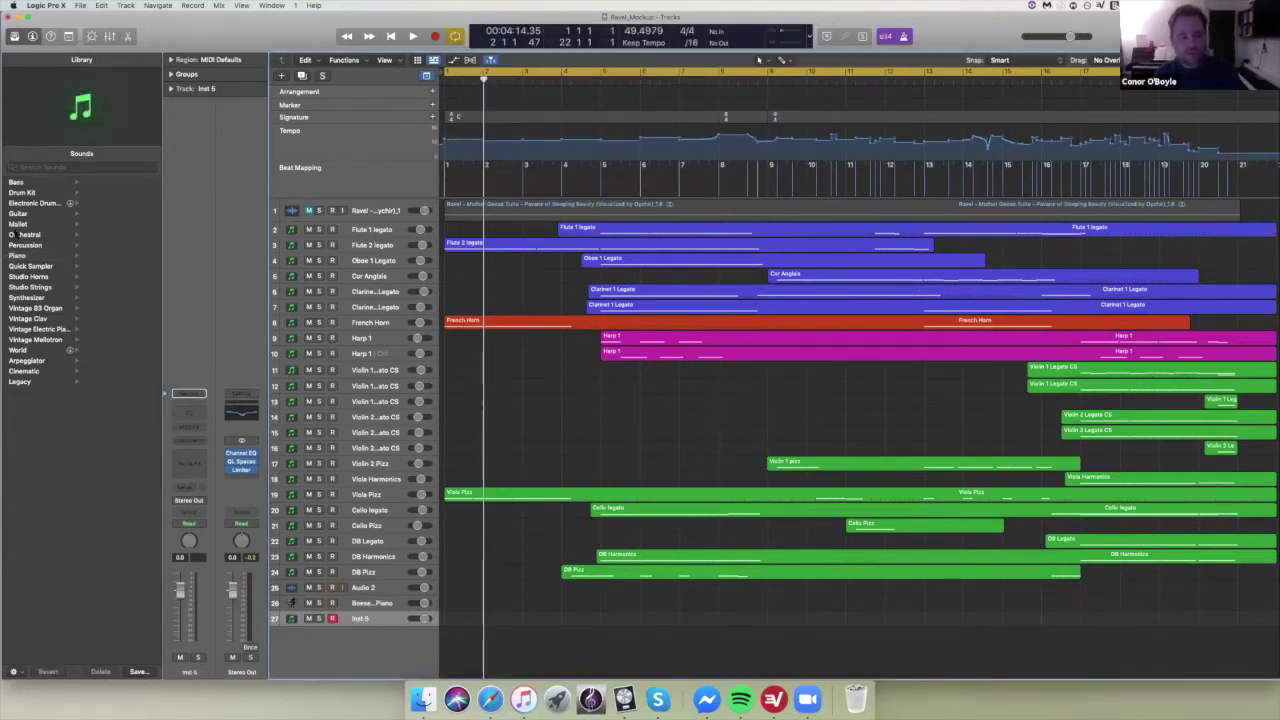
left_click(203, 442)
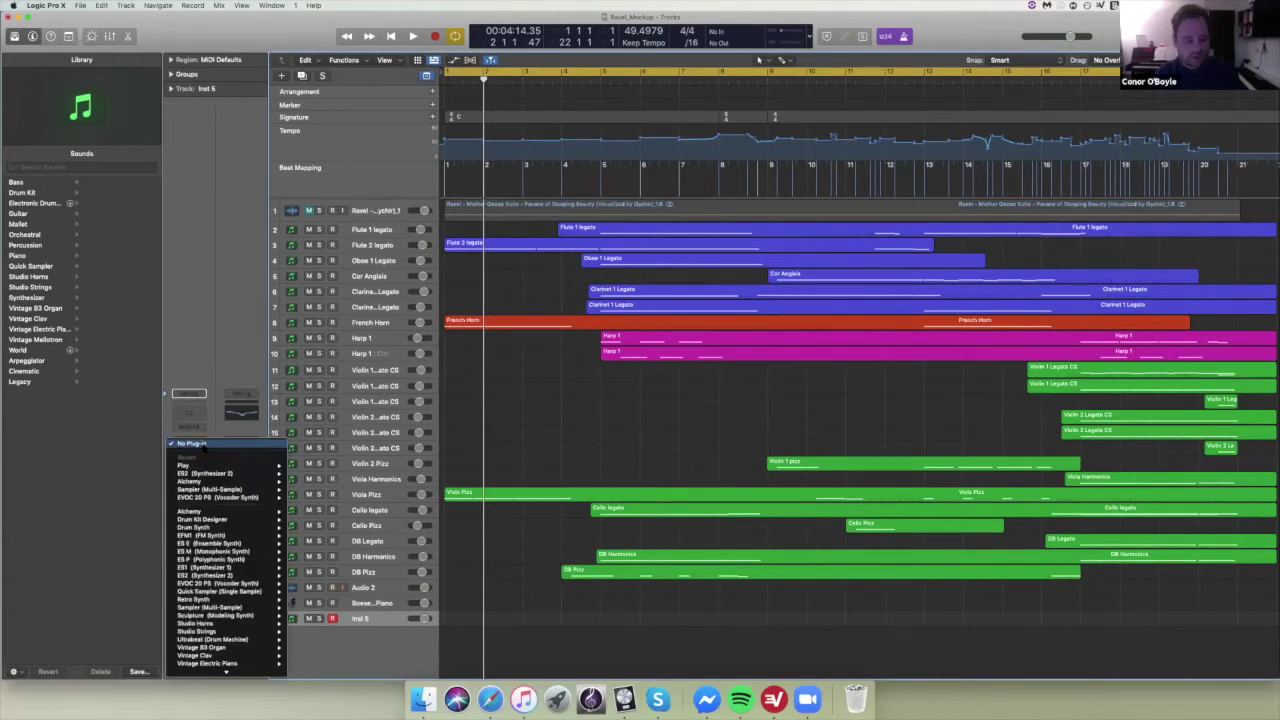
mouse_move(212, 600)
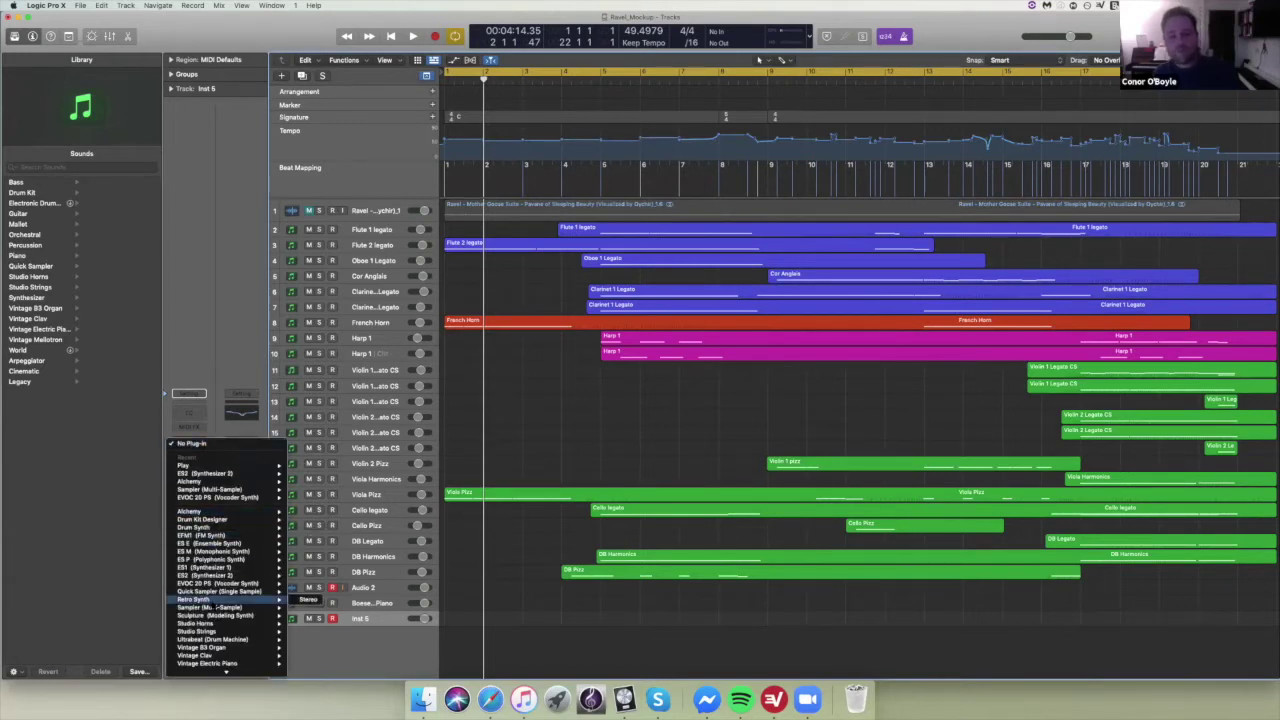
mouse_move(228, 553)
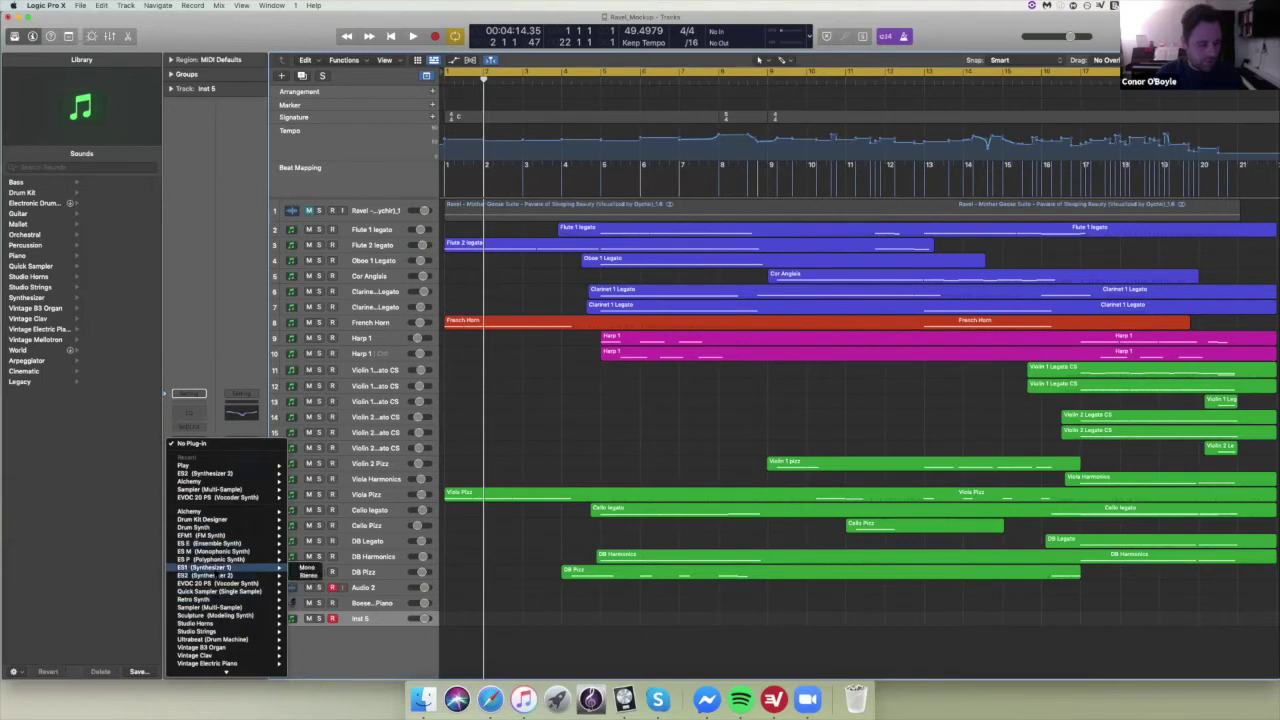
left_click(215, 576)
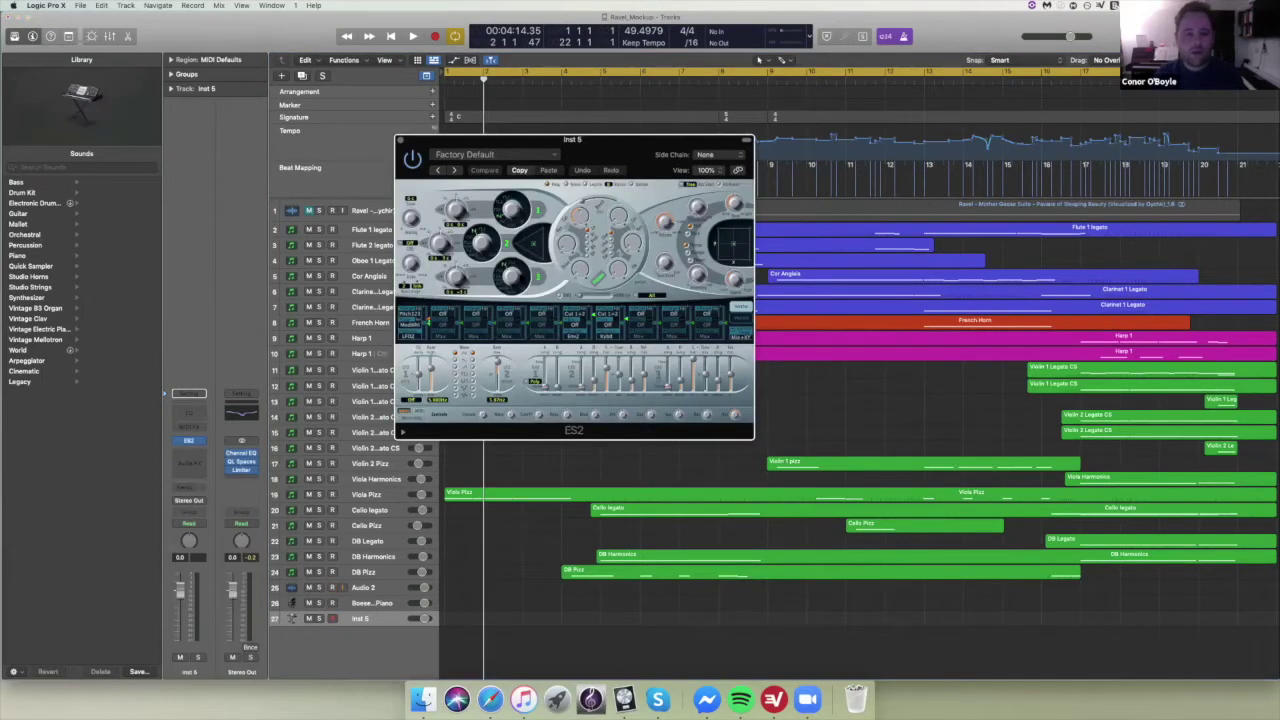
- Move the ES2 window aside and adjust the oscillator 1 tuning knob in small amounts
left_click_drag(626, 154, 679, 148)
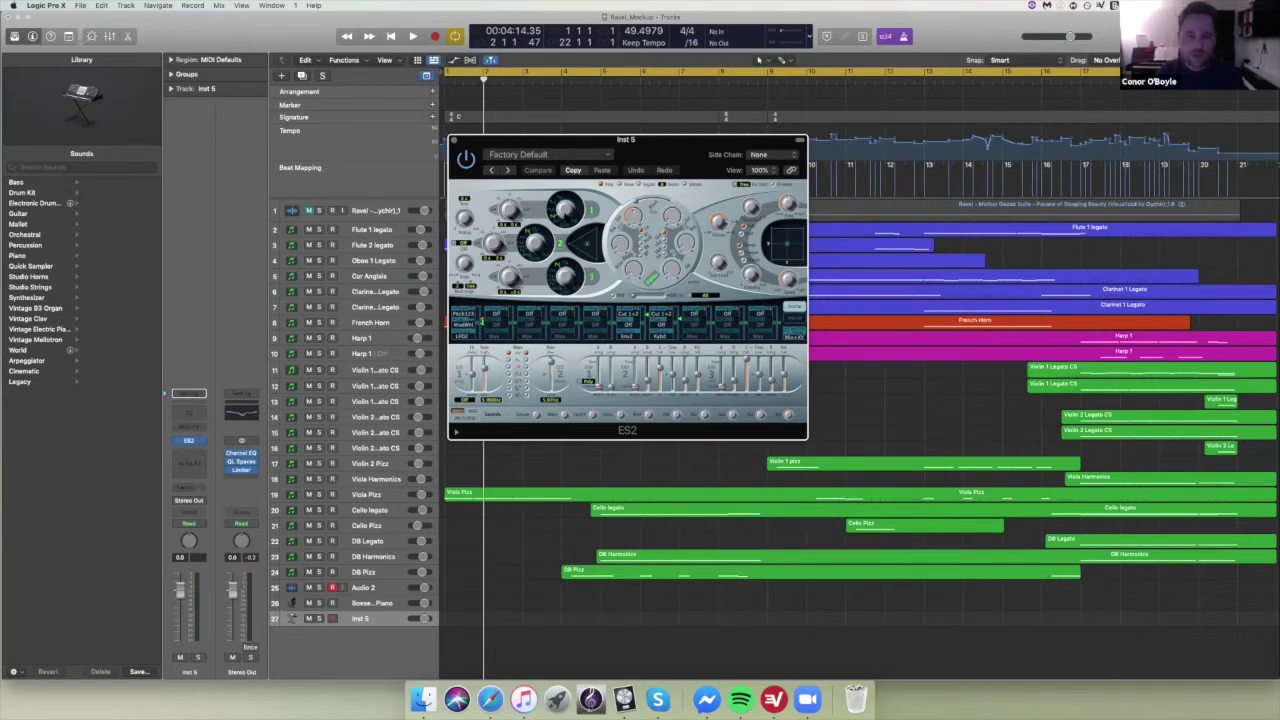
left_click_drag(565, 210, 565, 200)
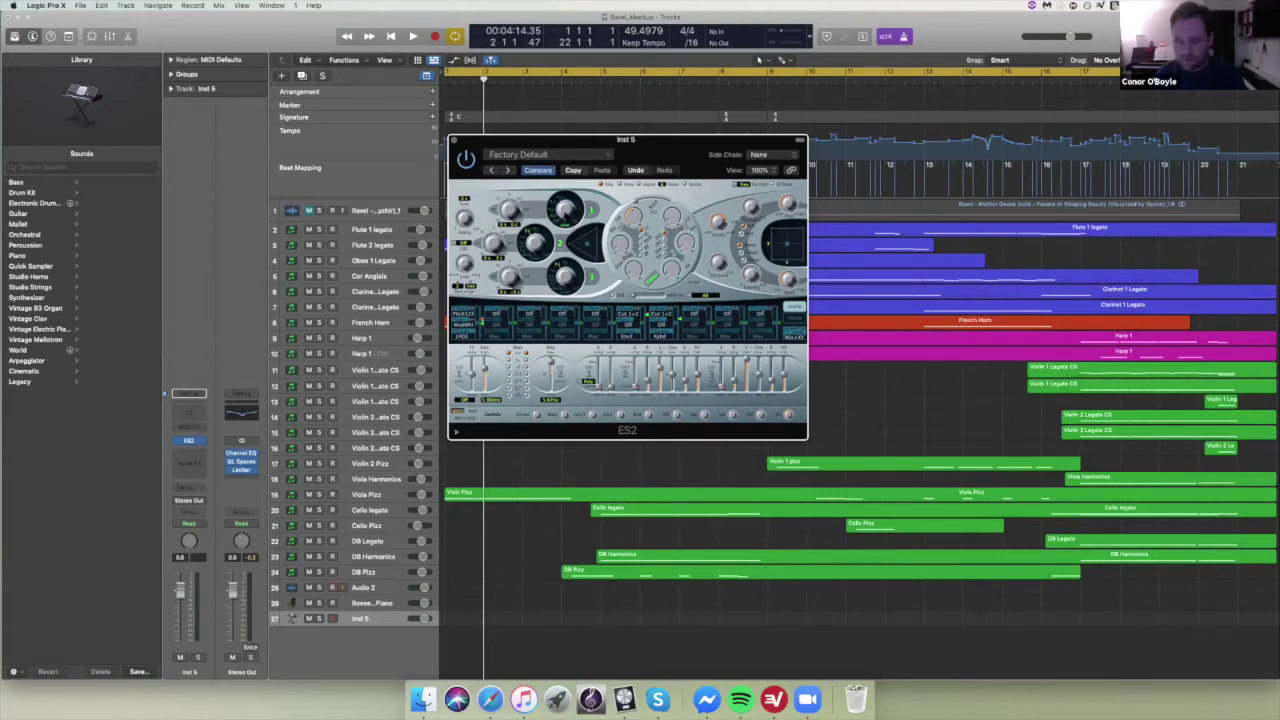
left_click_drag(566, 208, 565, 206)
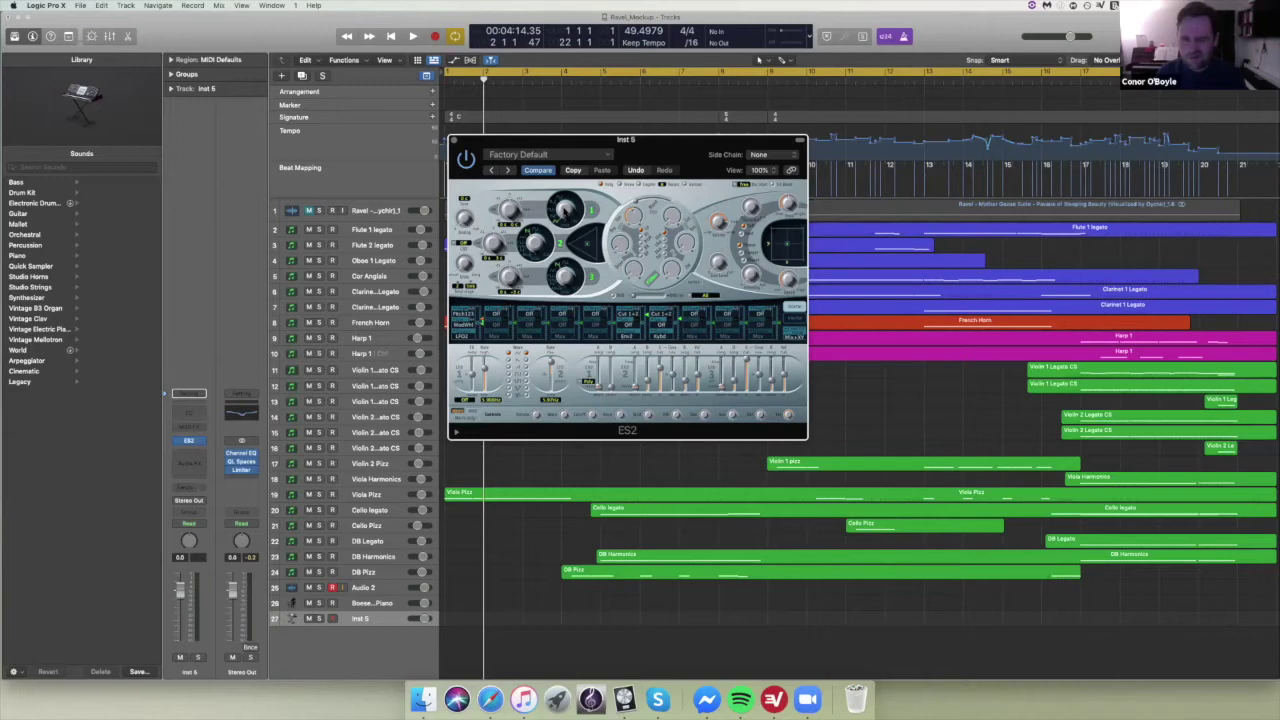
left_click_drag(565, 208, 564, 207)
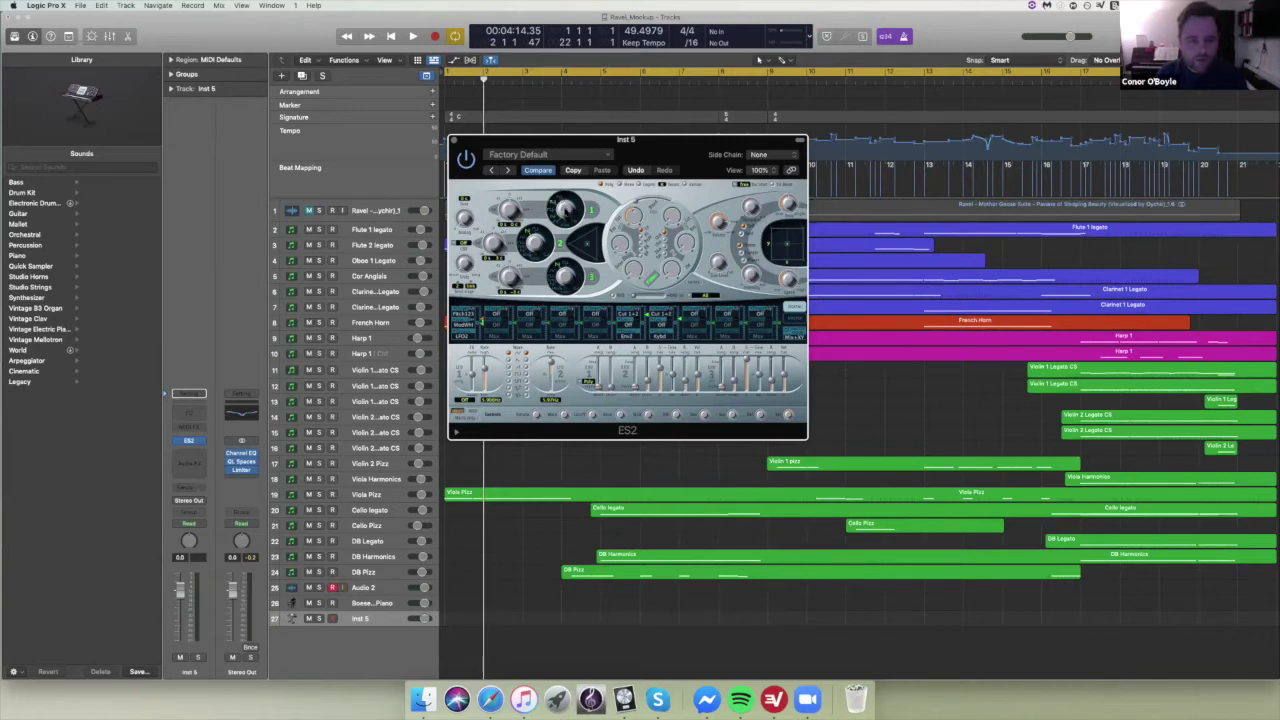
left_click_drag(564, 207, 564, 206)
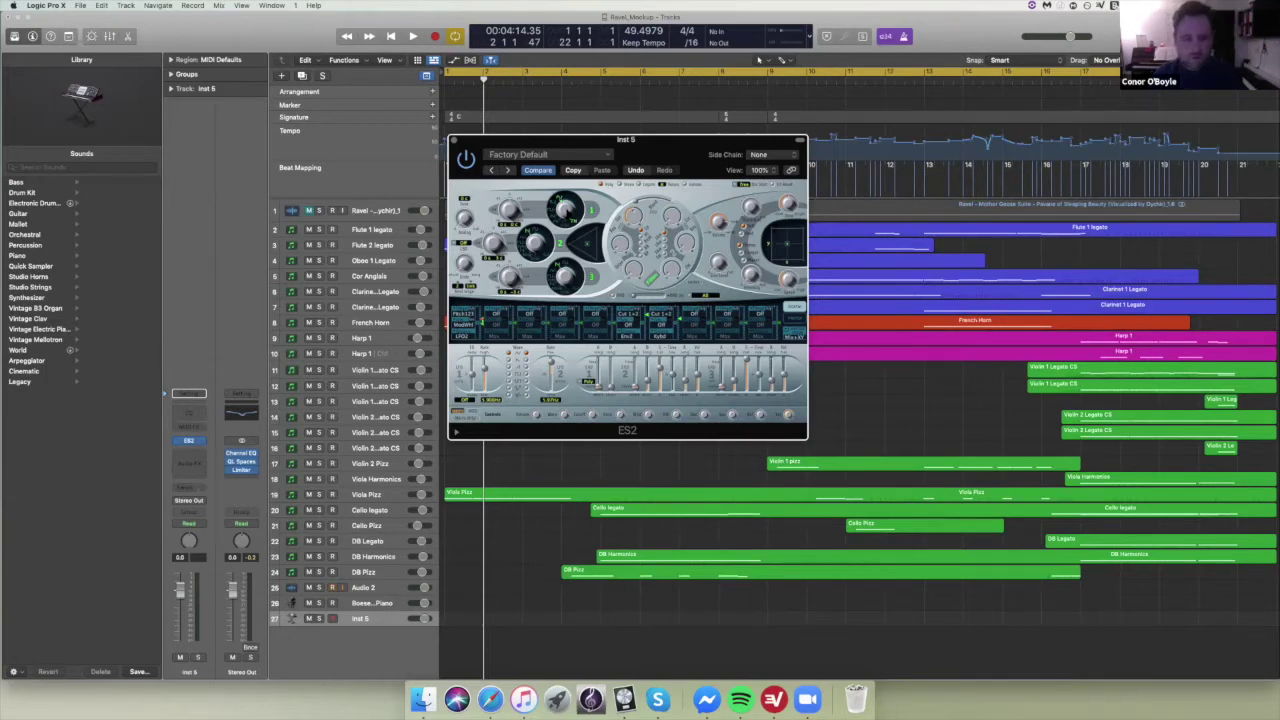
left_click_drag(564, 207, 564, 206)
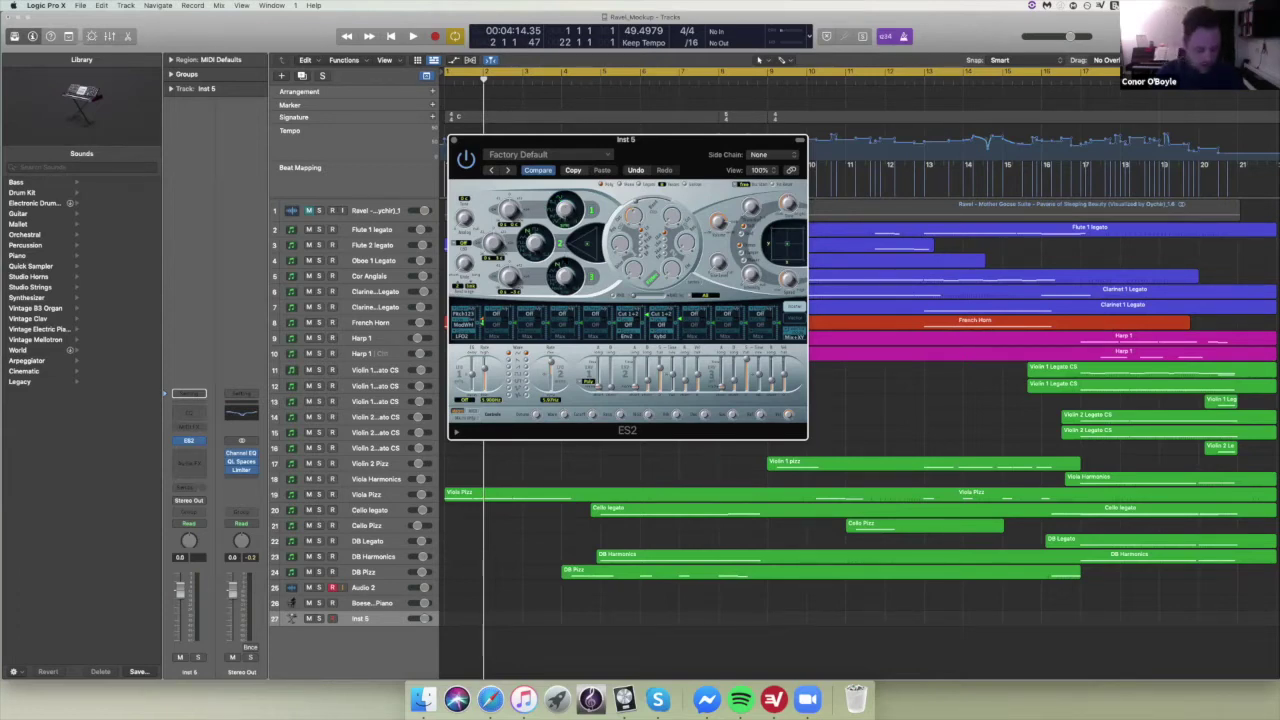
- Open Musical Typing and play test notes on the new ES2 track
key("super+k")
key("h")
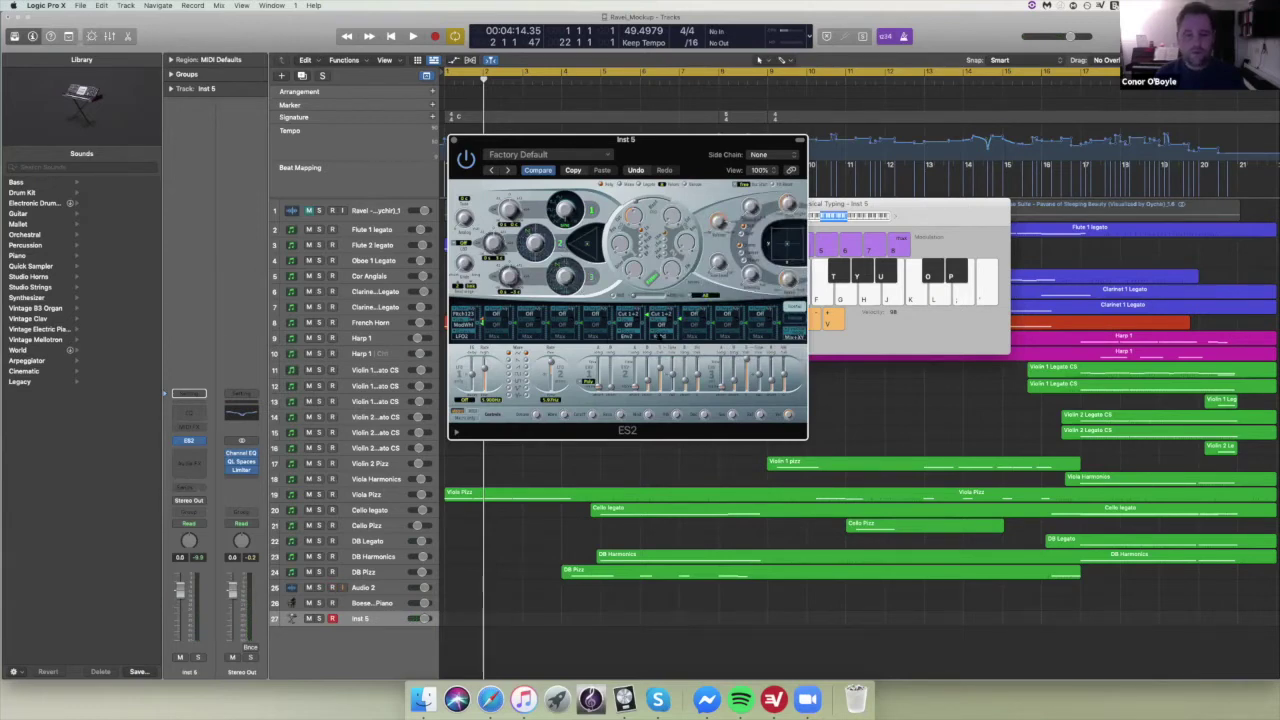
key("h")
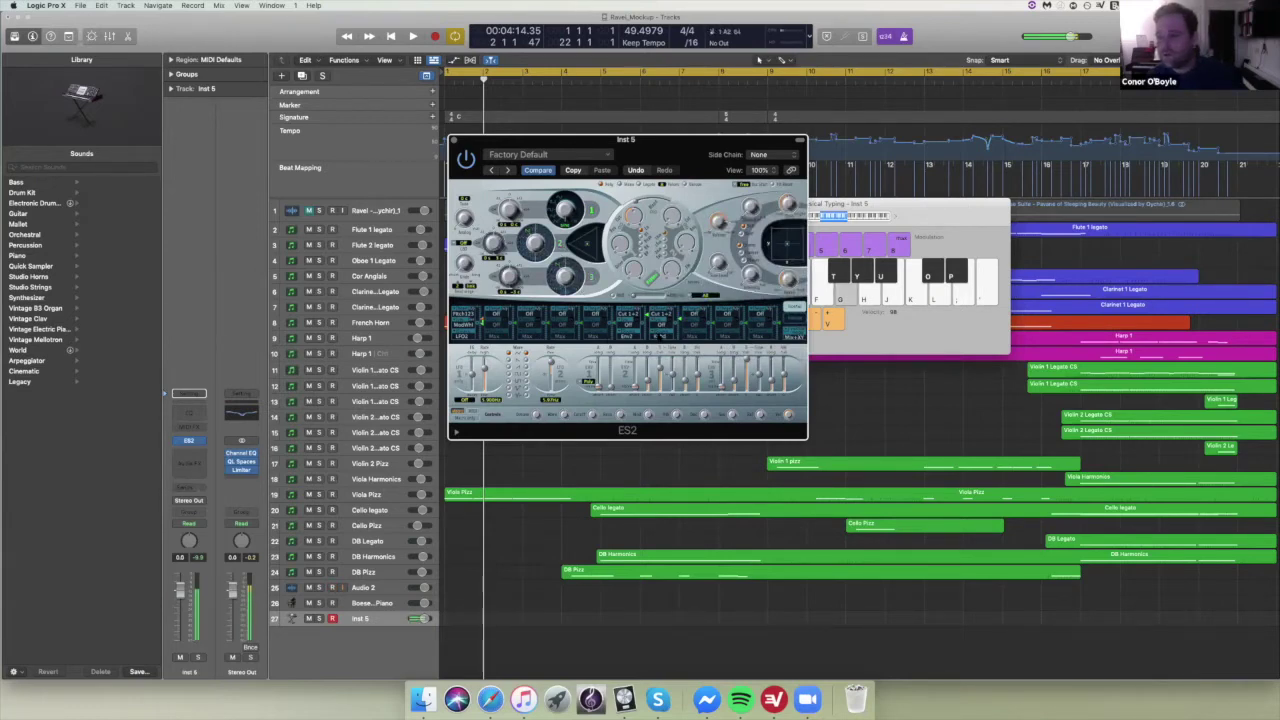
- Repeat a single test note on the ES2 track with Musical Typing
key("h")
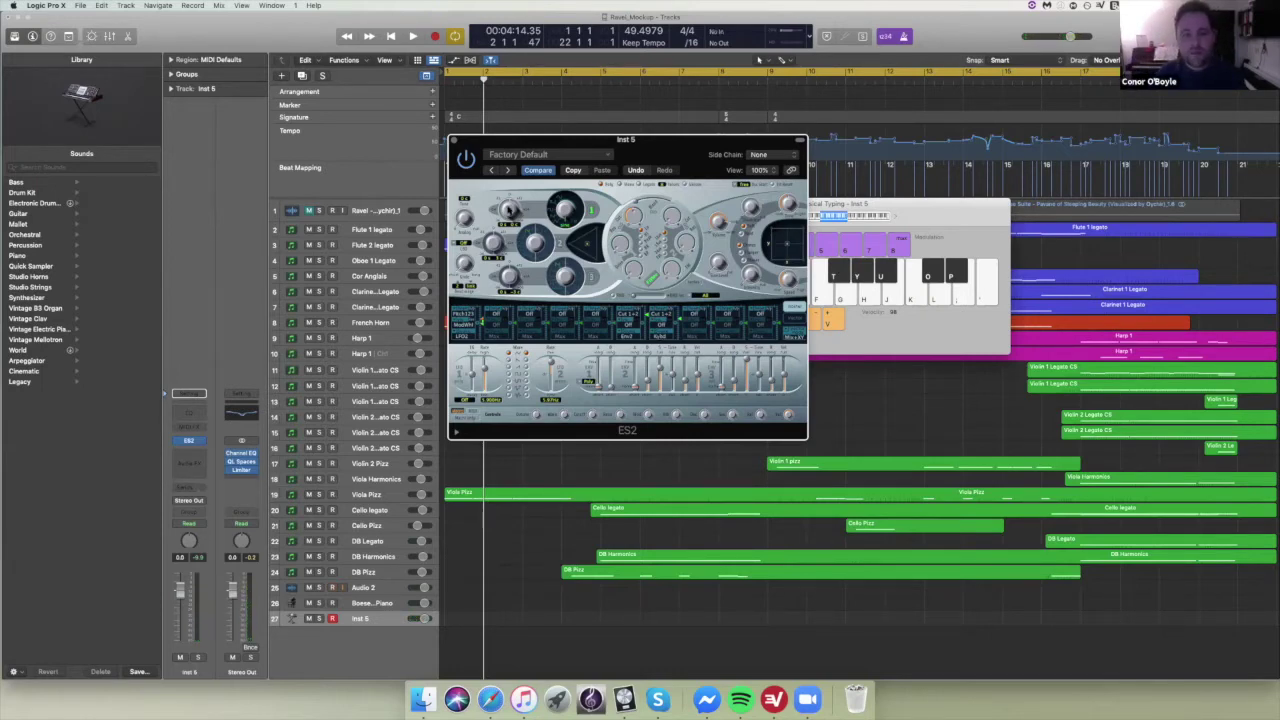
key("h")
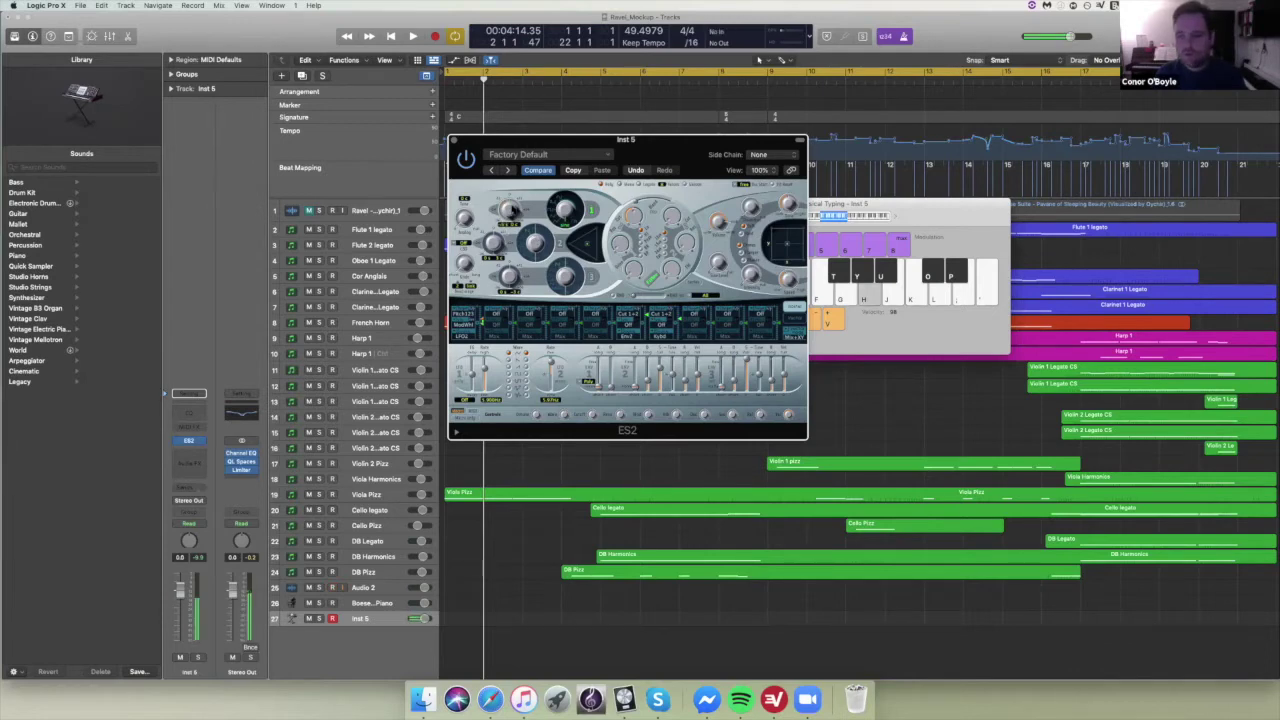
key("h")
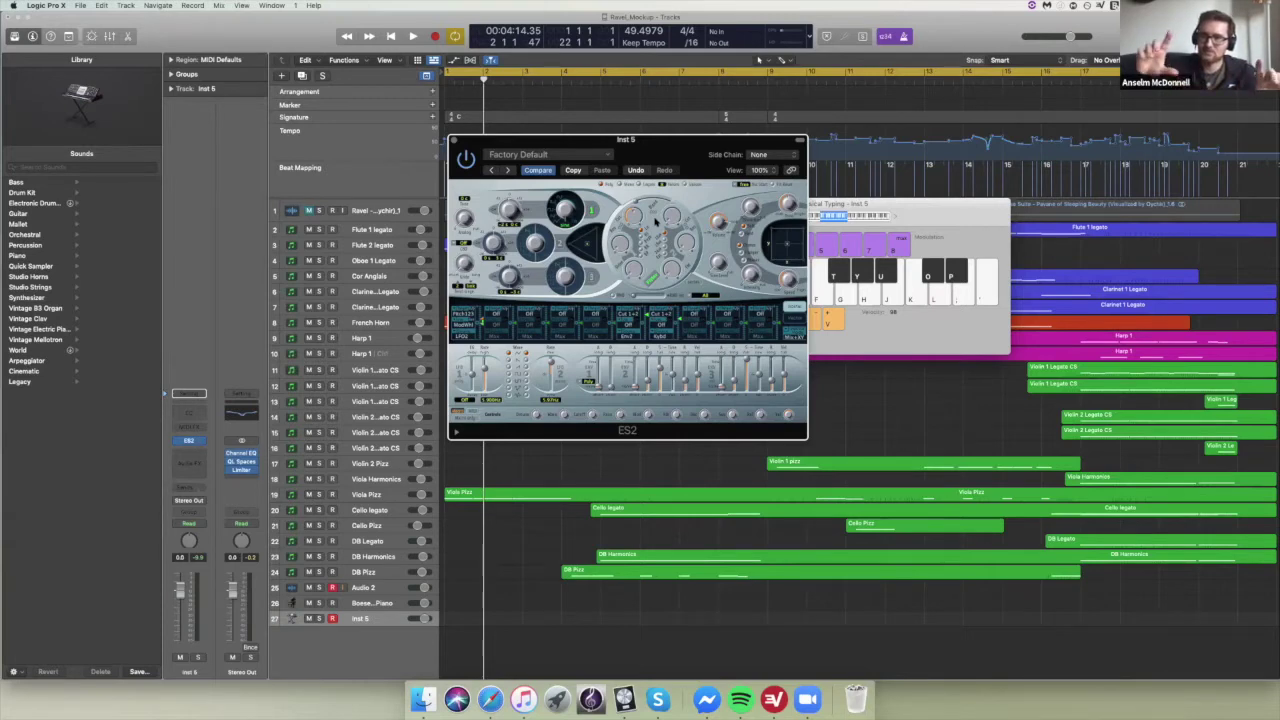
- Enlarge the ES2 window and examine its oscillator 1 wave knob, filter and output controls
left_click_drag(806, 438, 984, 538)
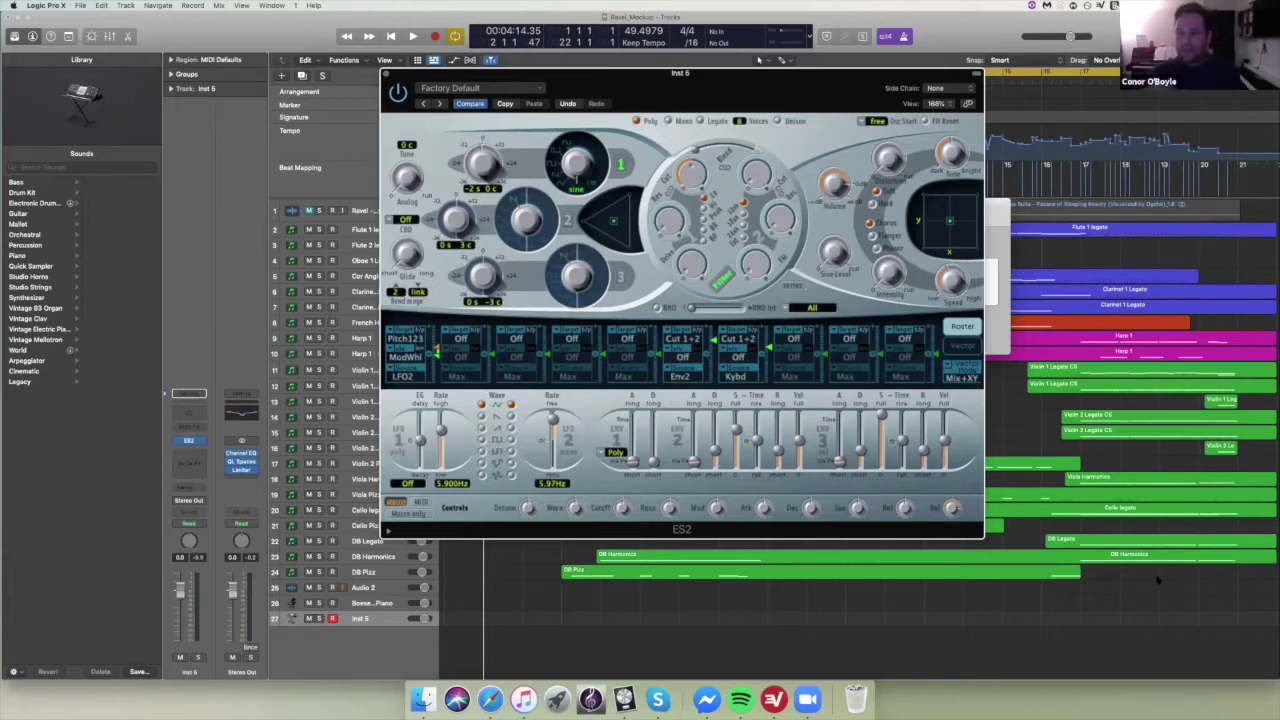
left_click(1158, 580)
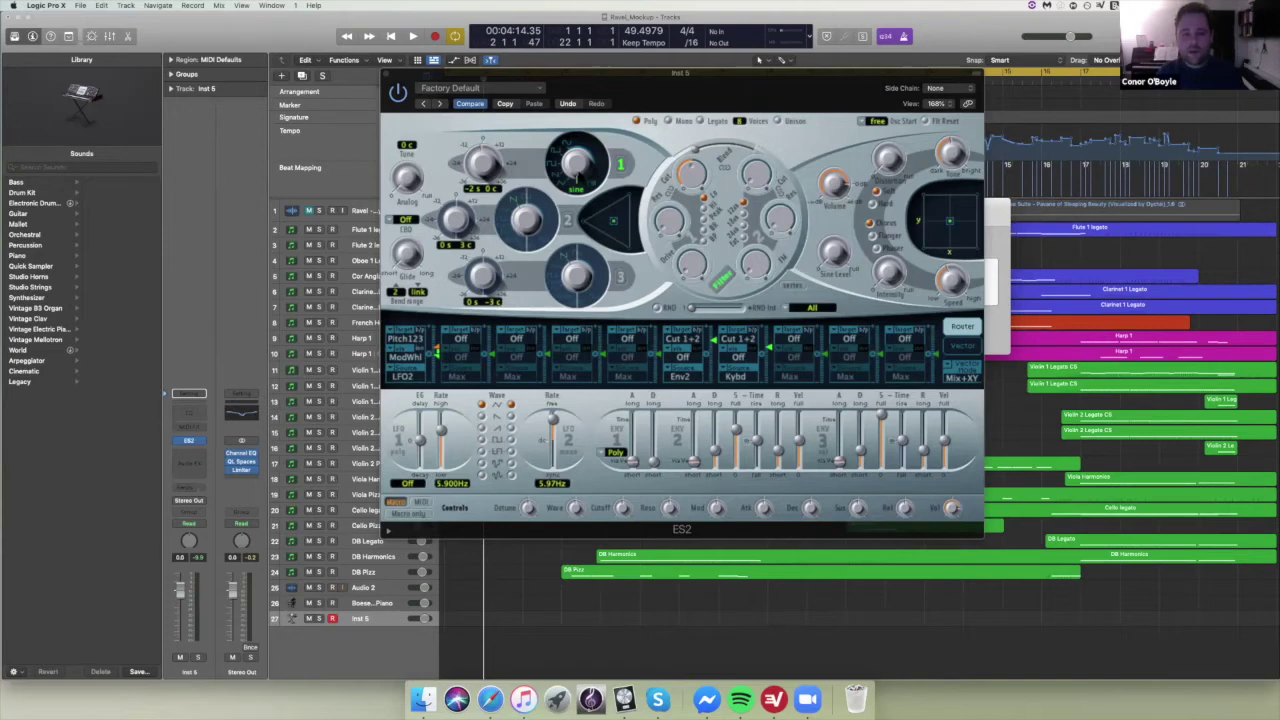
left_click(577, 168)
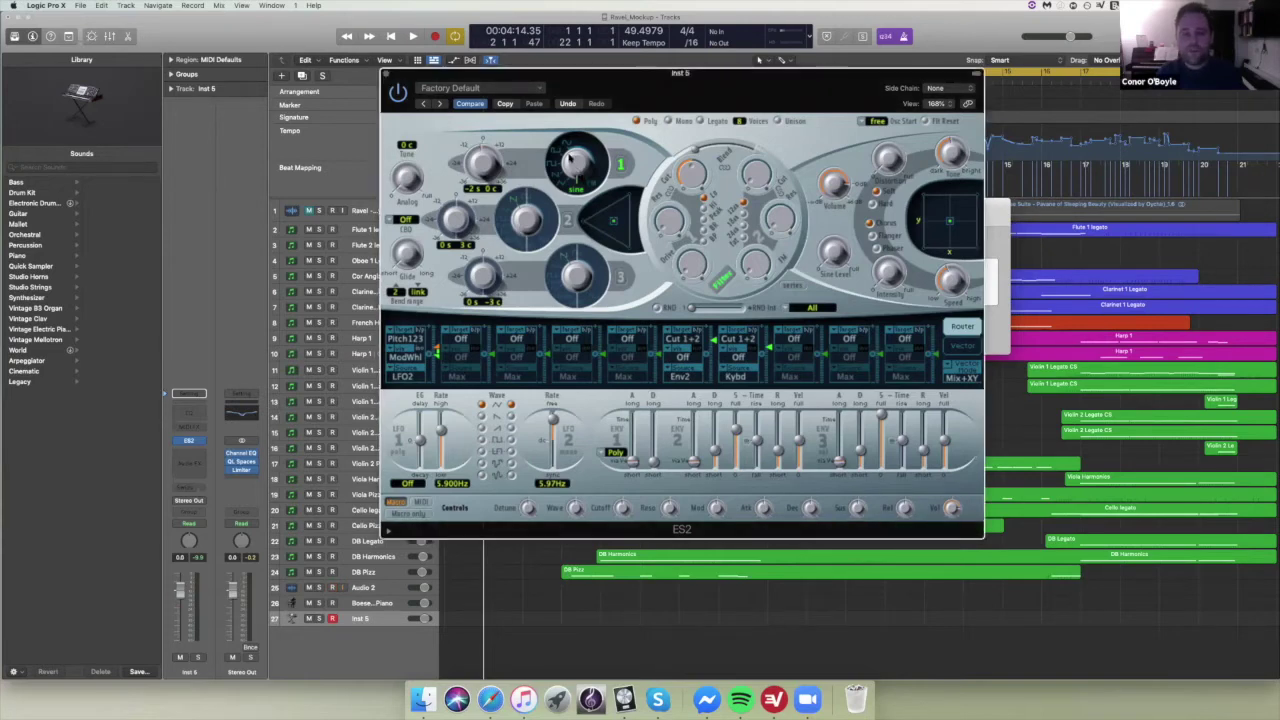
mouse_move(577, 170)
left_mouse_down()
mouse_move(568, 118)
mouse_move(572, 150)
left_mouse_up()
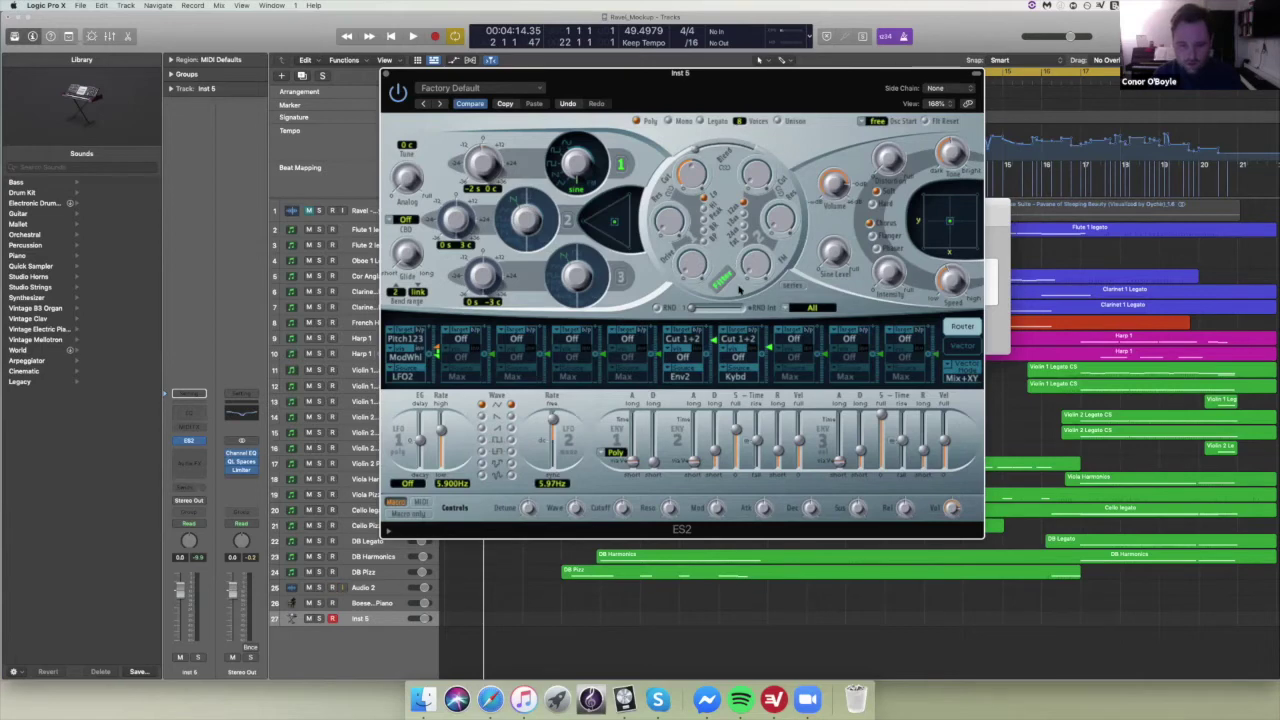
mouse_move(730, 310)
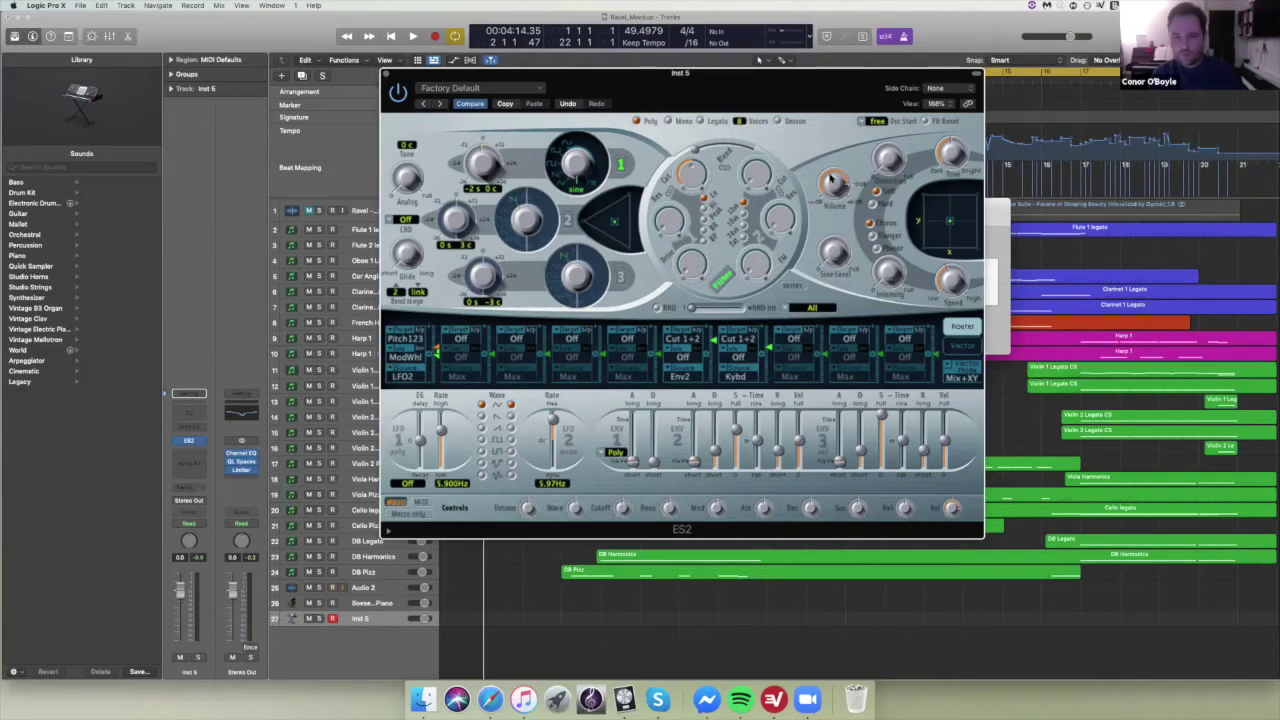
mouse_move(836, 251)
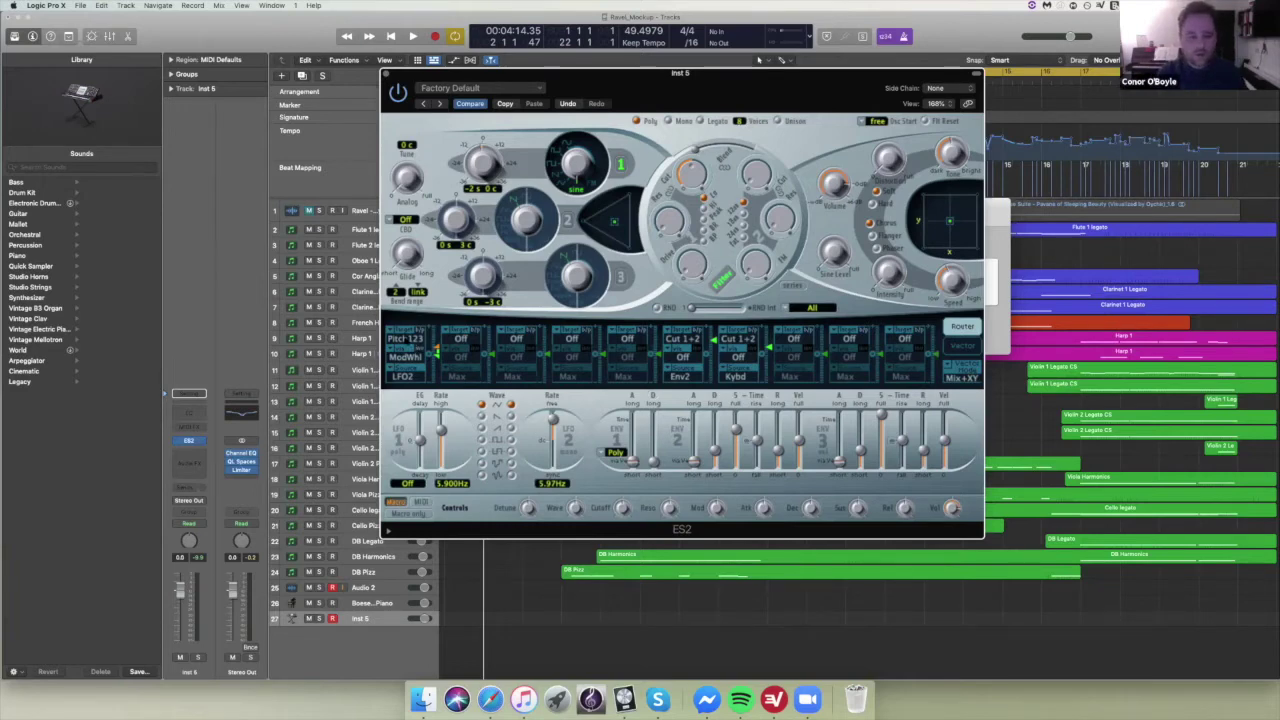
- Set ES2's first modulation routing to target Pitch 1, with via set to Off and LFO2 as the source
left_click(405, 338)
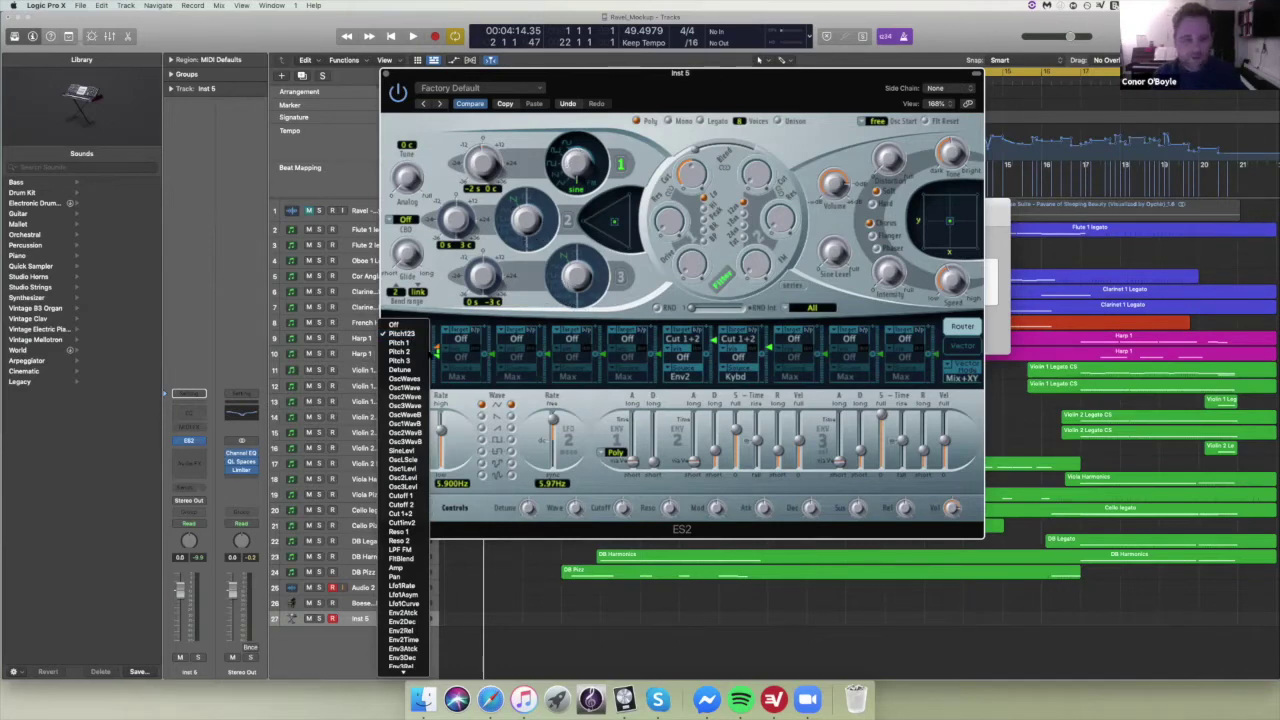
left_click(400, 342)
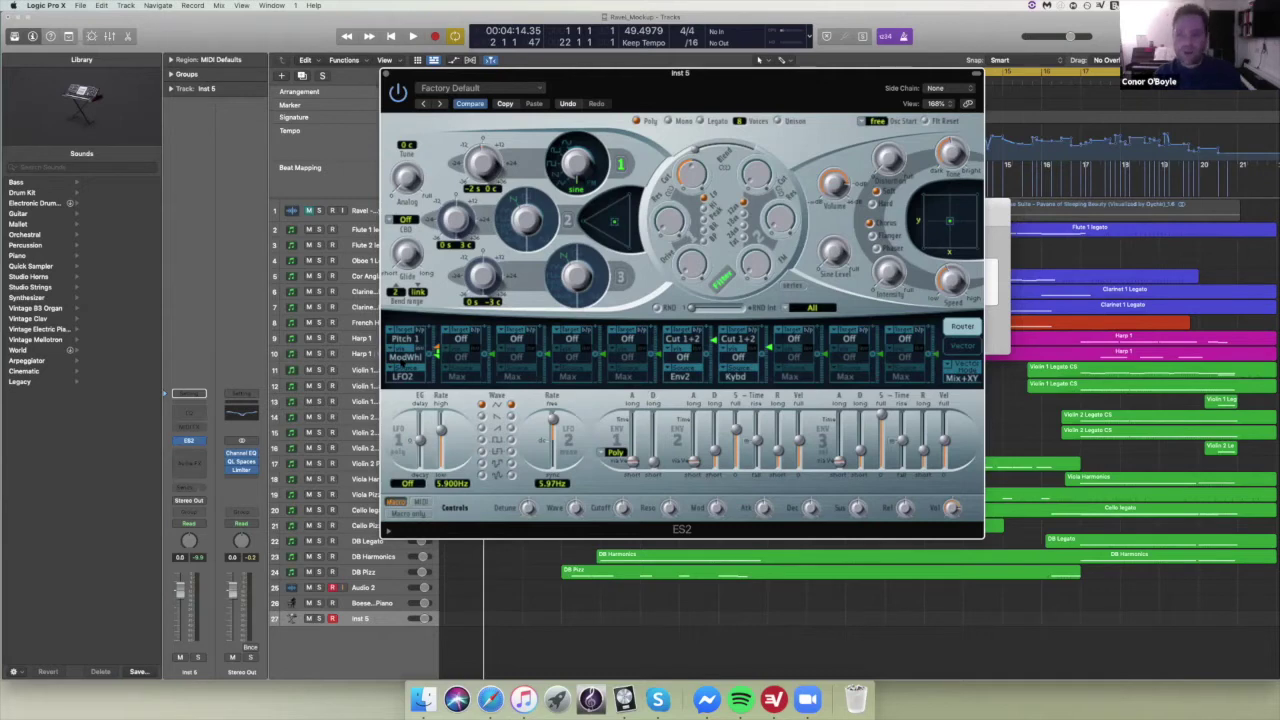
left_click(439, 352)
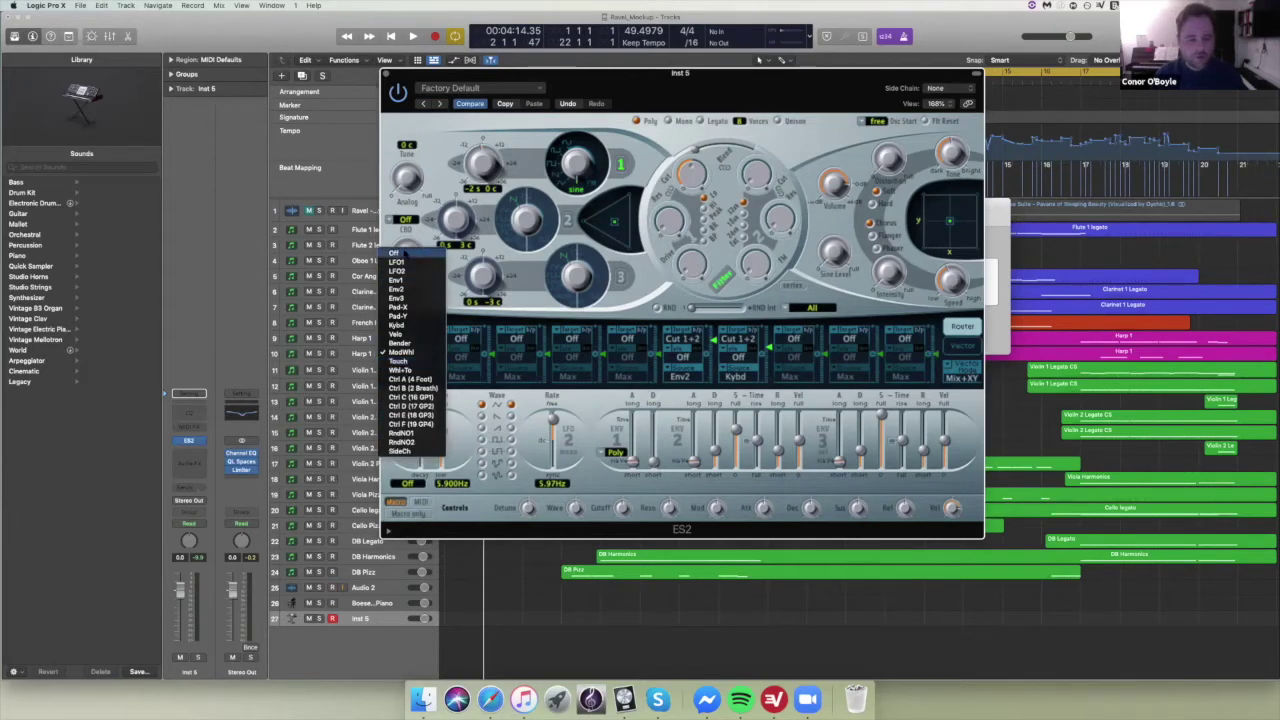
left_click(495, 416)
left_click(405, 373)
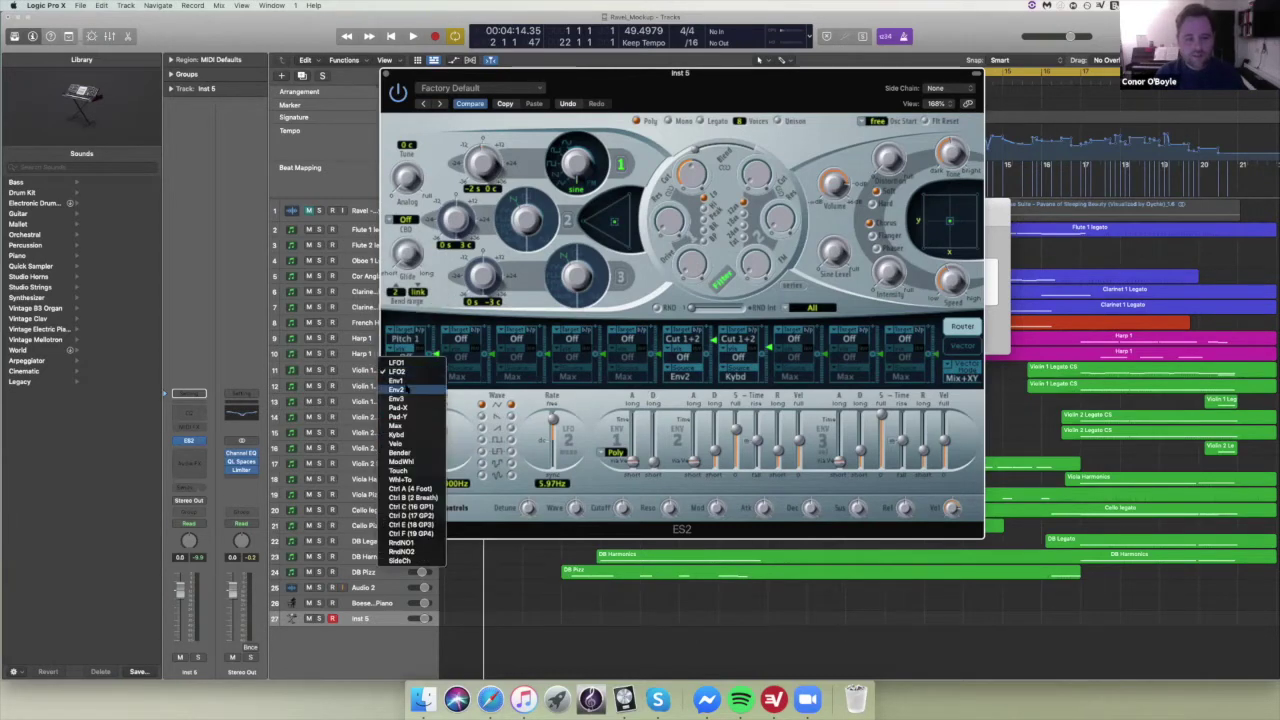
left_click(398, 372)
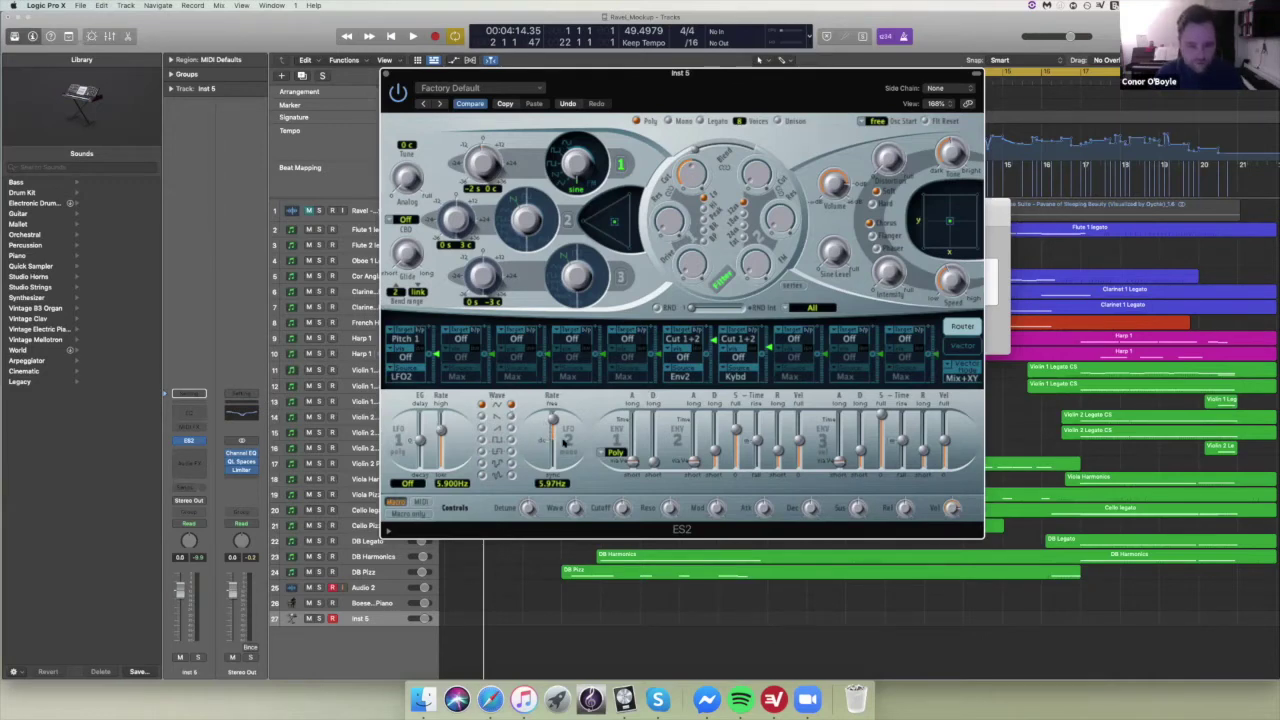
- Set the LFO 2 rate to 0.06 Hz, and try a longer envelope 3 attack before returning it to short
left_click_drag(554, 424, 547, 447)
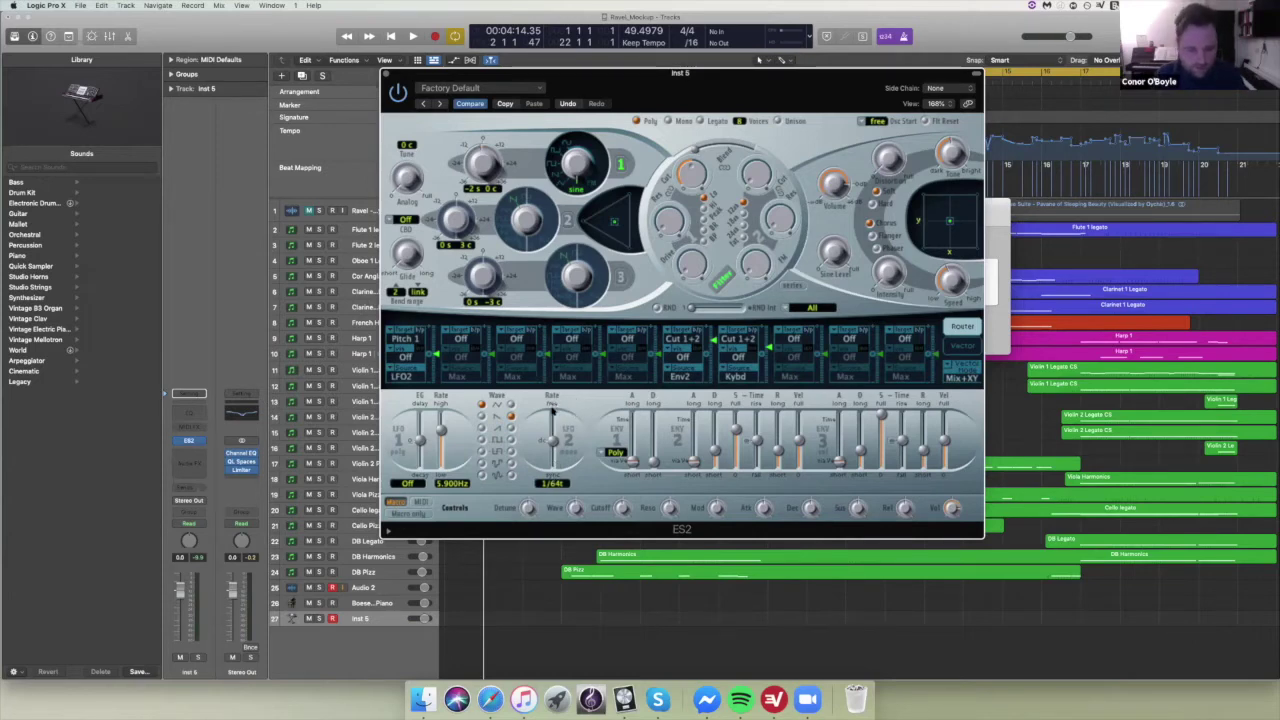
left_click_drag(551, 412, 552, 438)
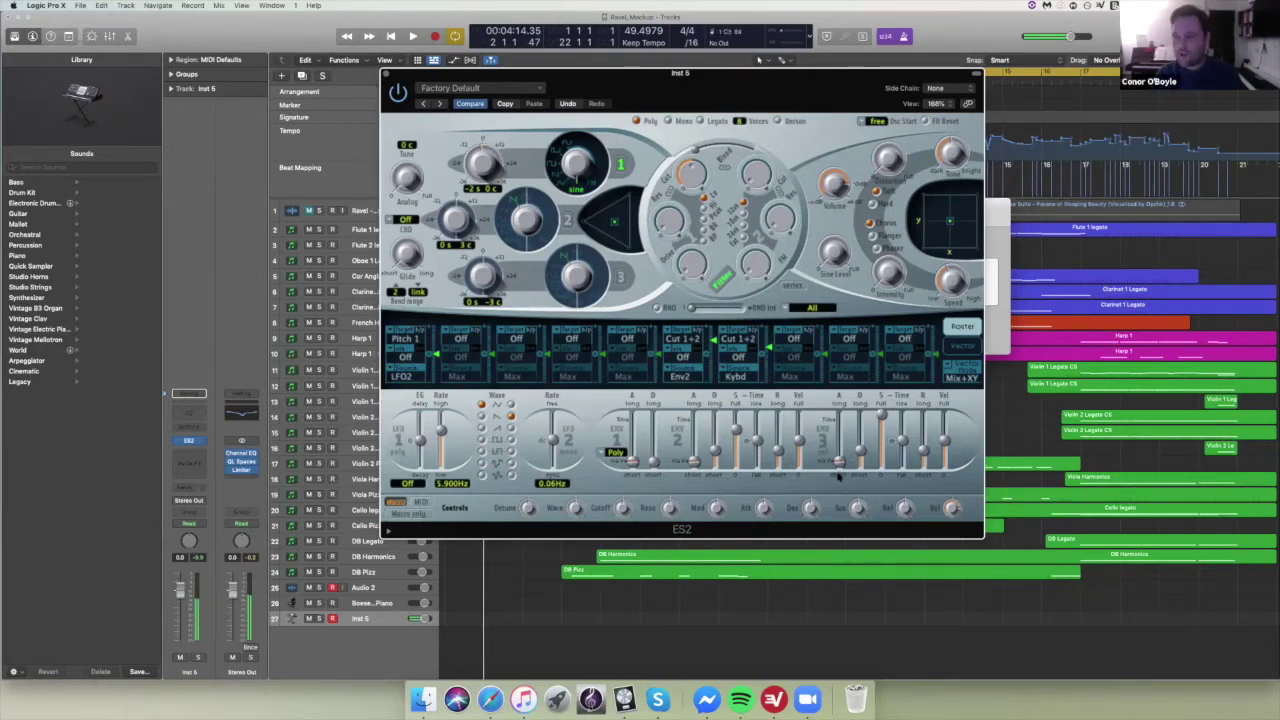
left_click_drag(840, 461, 840, 430)
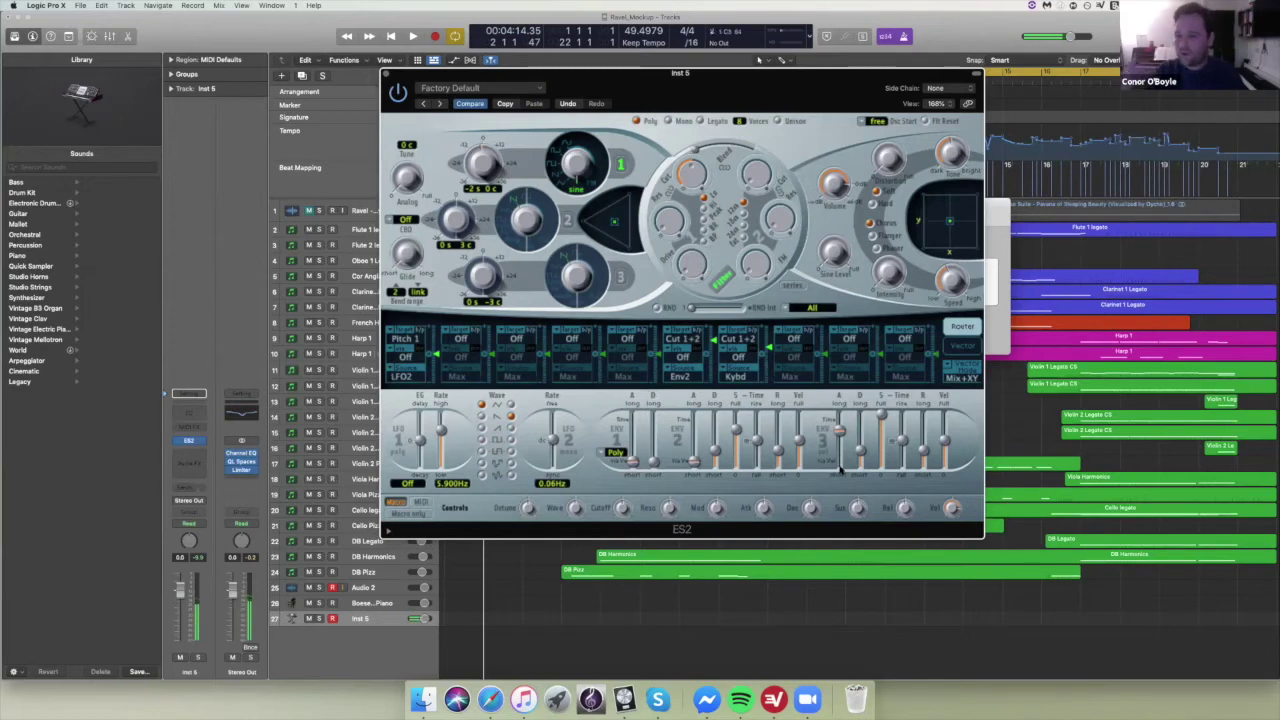
left_click_drag(840, 432, 840, 463)
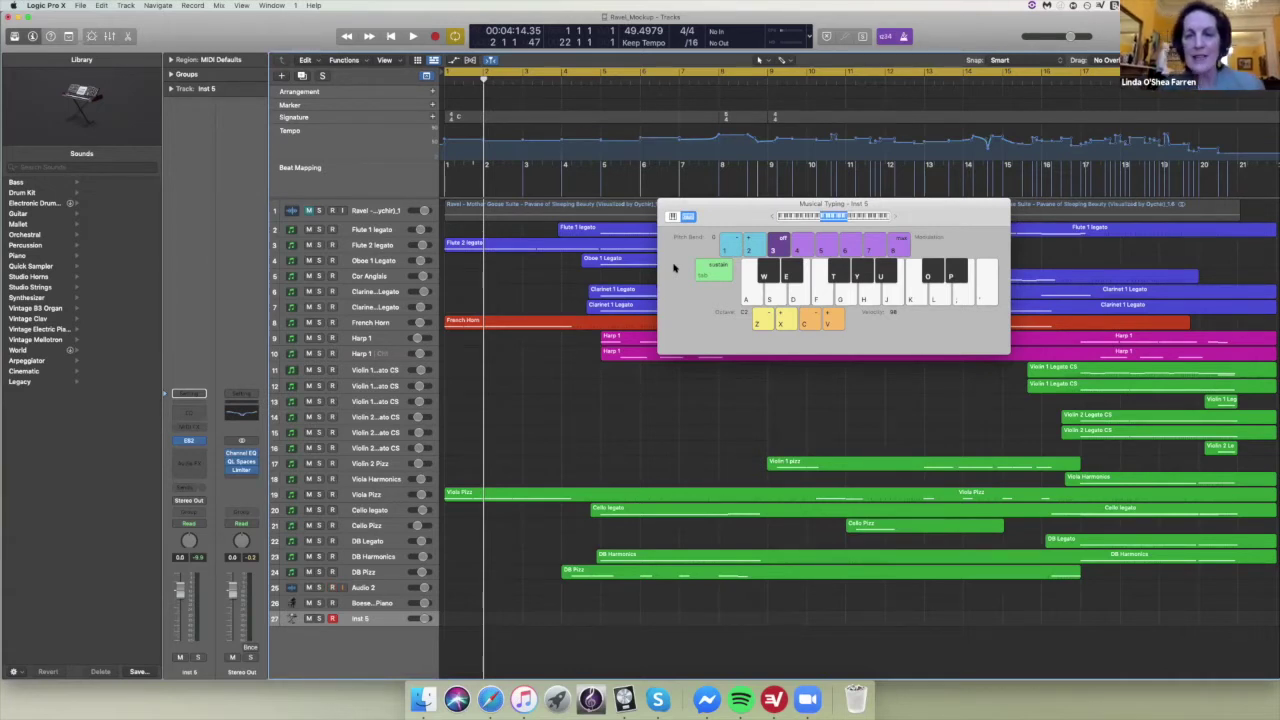
- Close the Musical Typing window and place the playhead at bar 28, past the end of the arranged regions
left_click(667, 206)
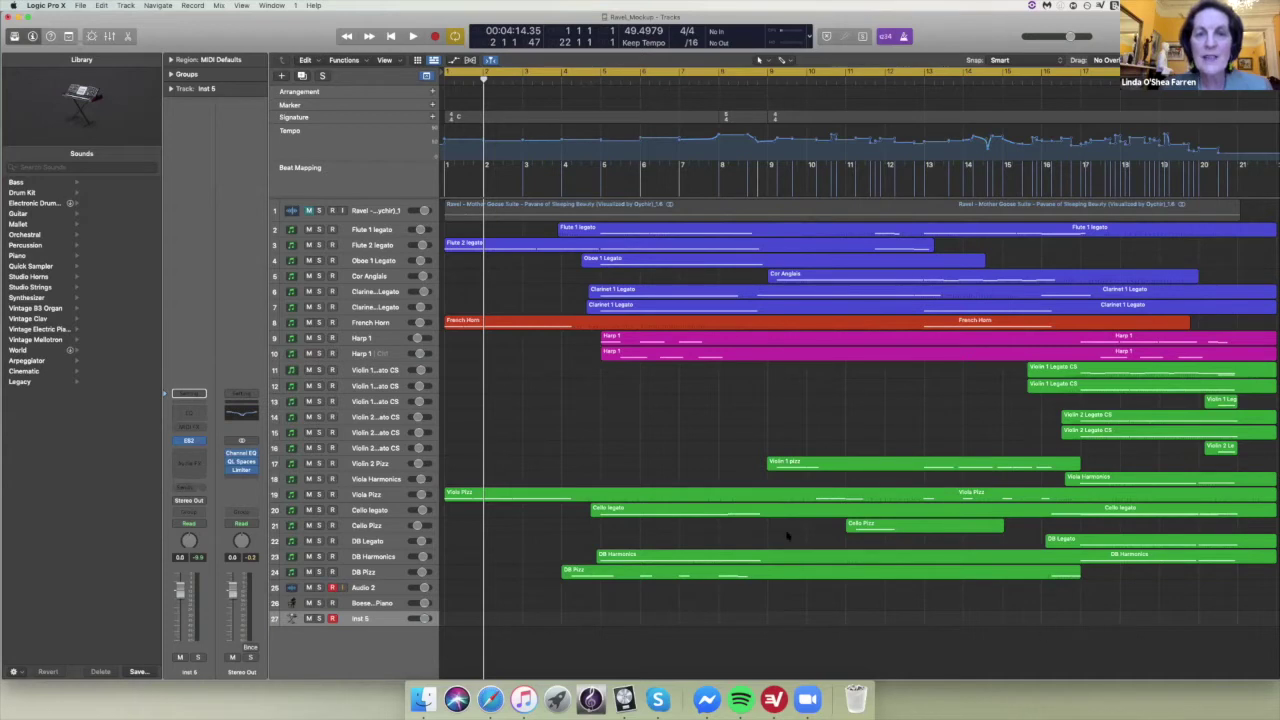
scroll(686, 490, "right", 3)
scroll(686, 490, "right", 10)
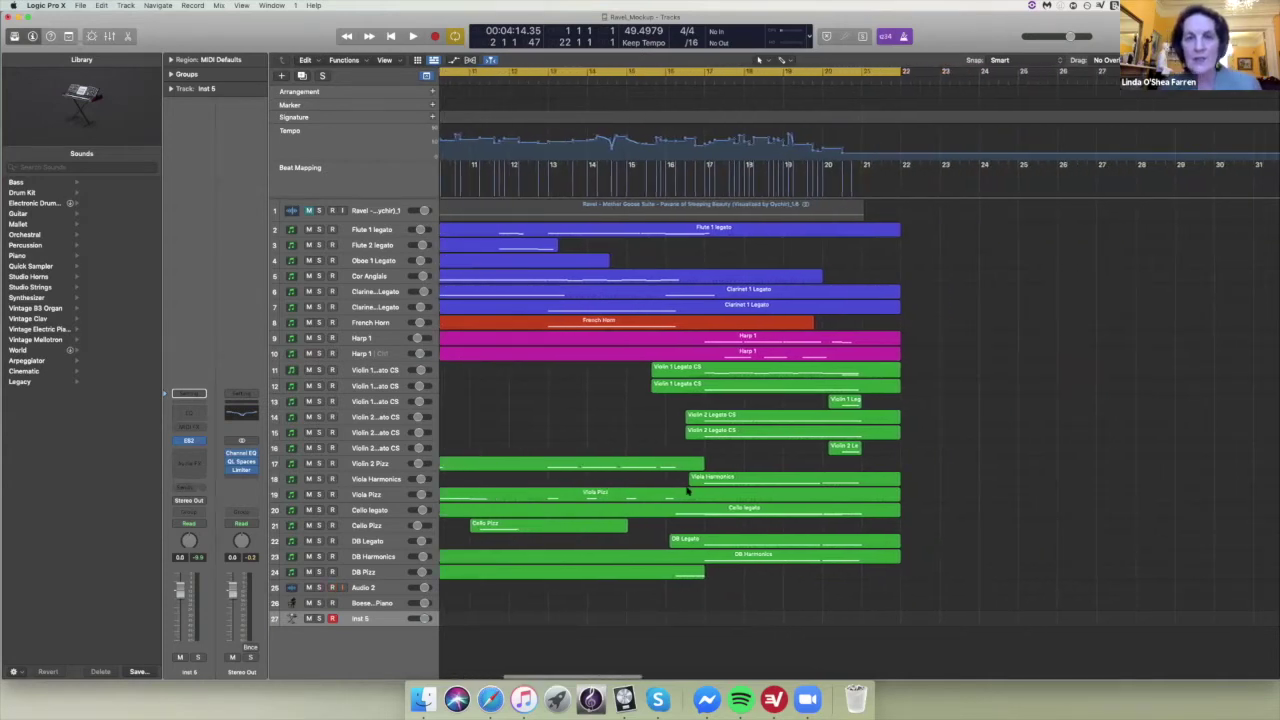
scroll(686, 490, "right", 10)
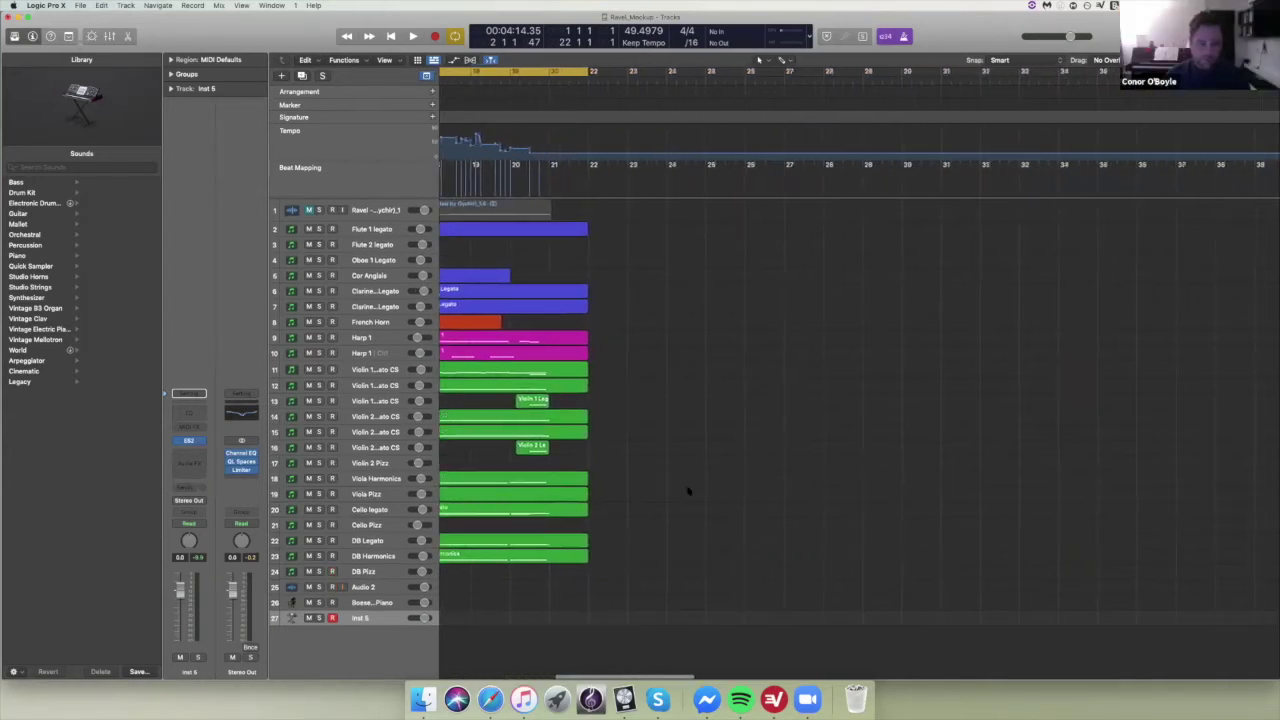
left_click(661, 80)
left_click(705, 80)
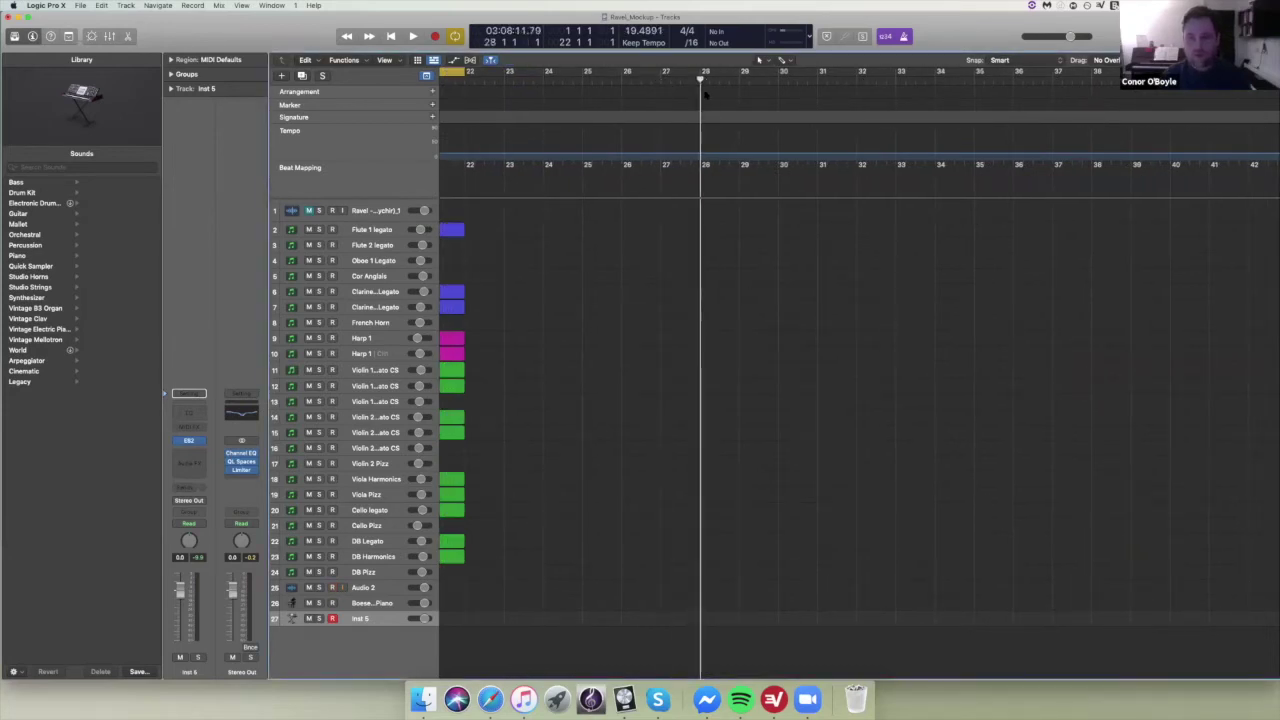
scroll(771, 183, "right", 6)
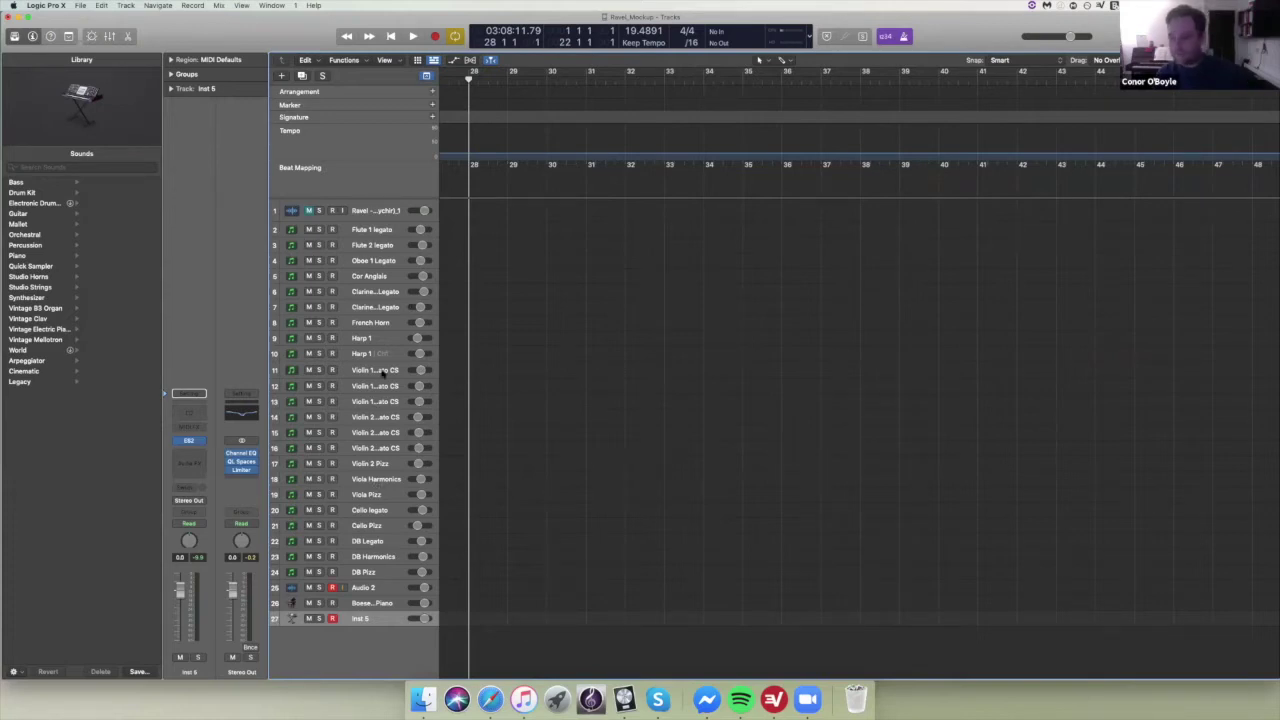
- Try to add a 4/4 time signature at bar 31 in the signature track
left_click(589, 90)
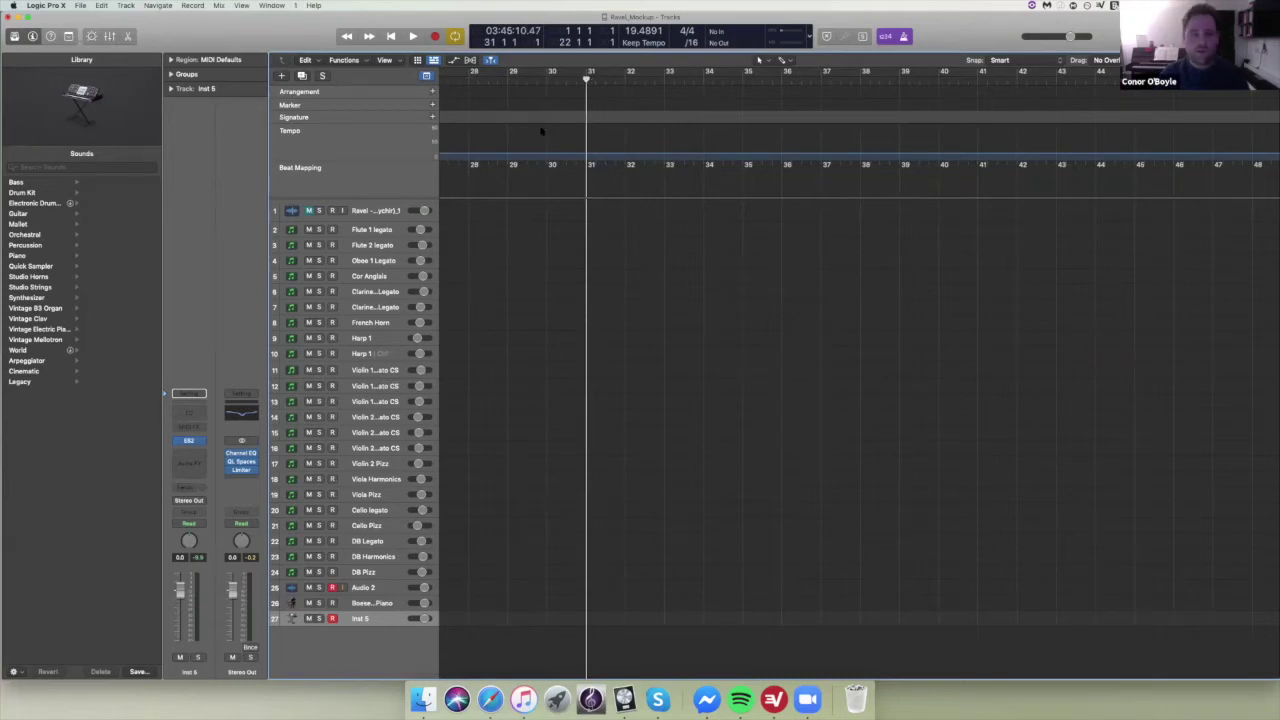
left_click(432, 118)
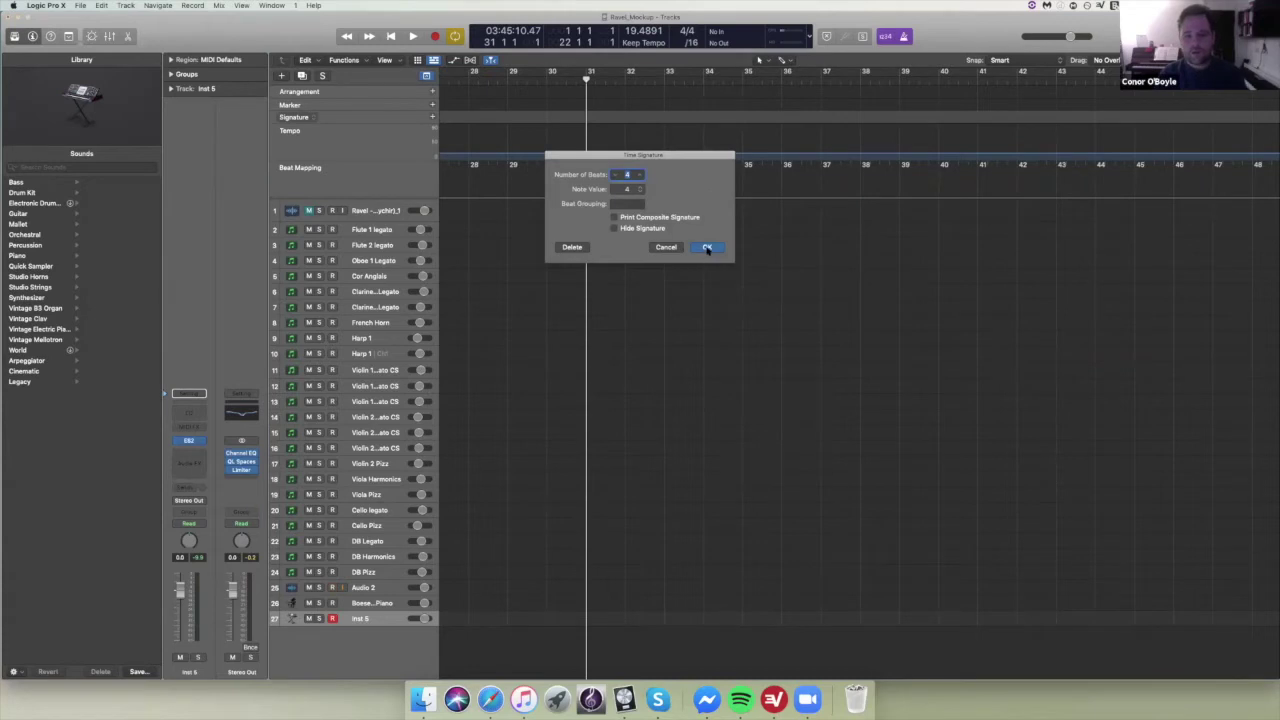
left_click(707, 249)
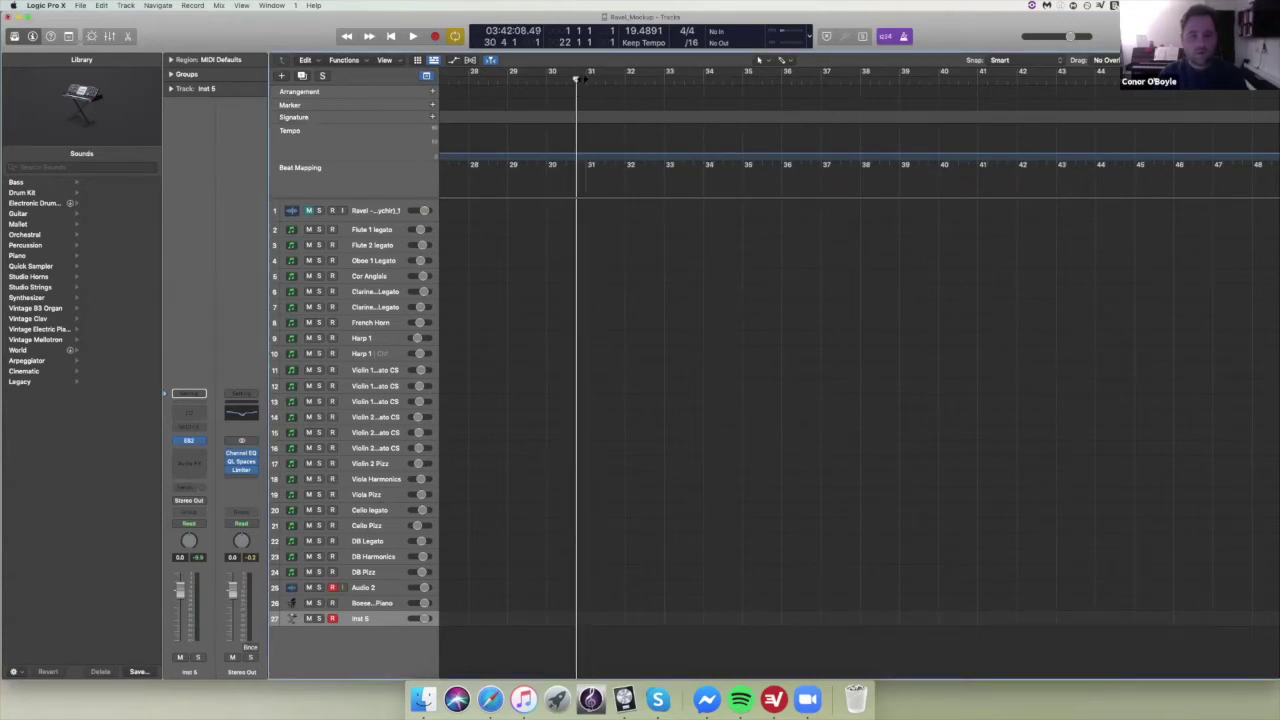
left_click(432, 117)
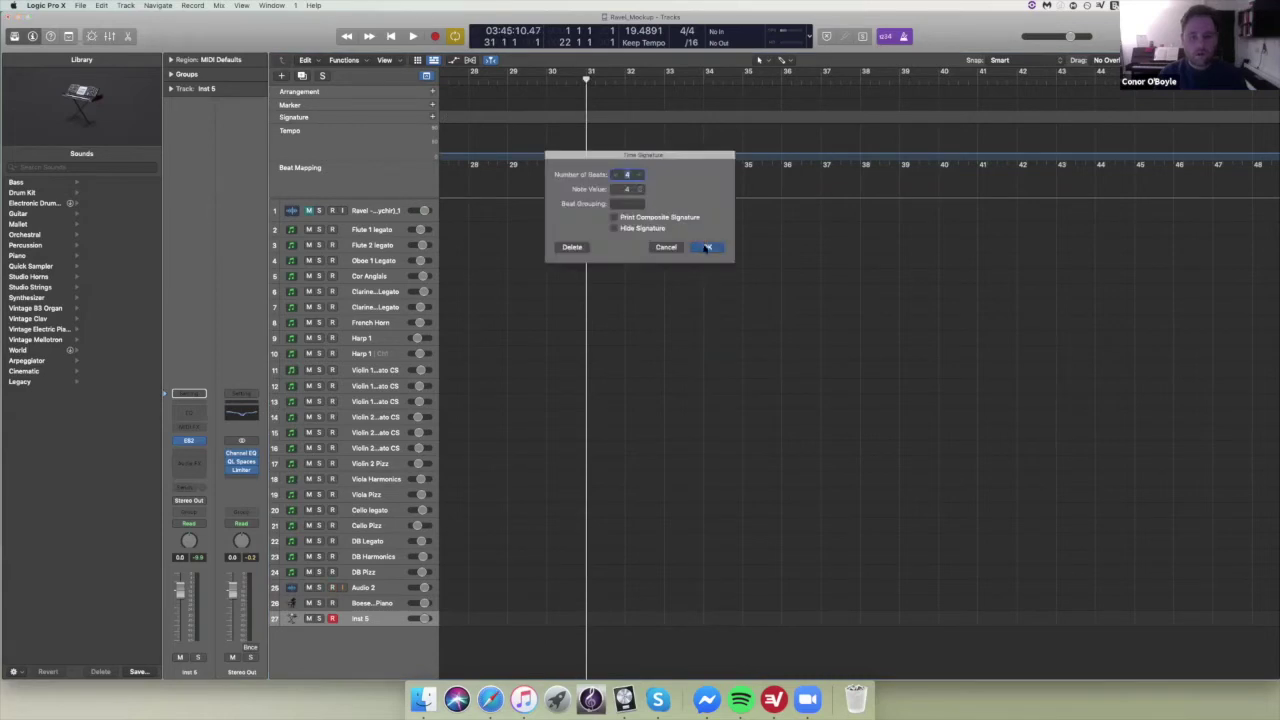
left_click(706, 249)
- Add a 5/4 time signature at bar 33 in the signature track
scroll(610, 143, "left", 15)
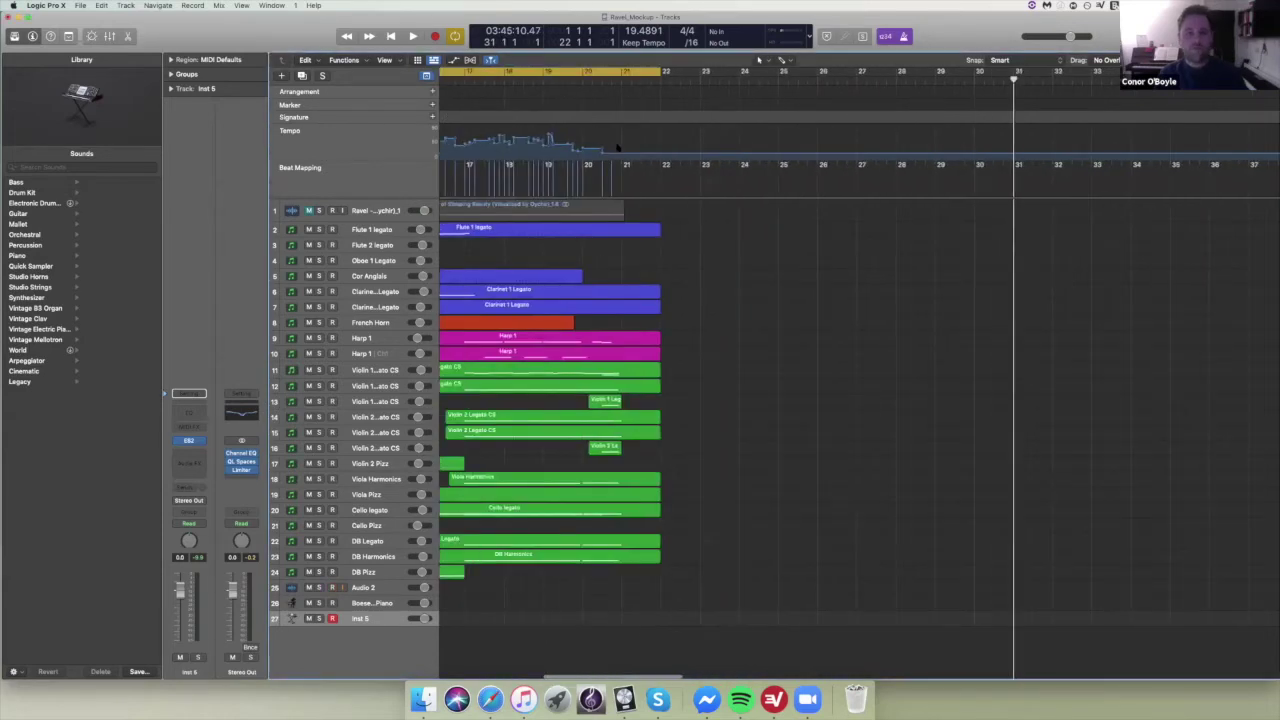
scroll(619, 147, "left", 3)
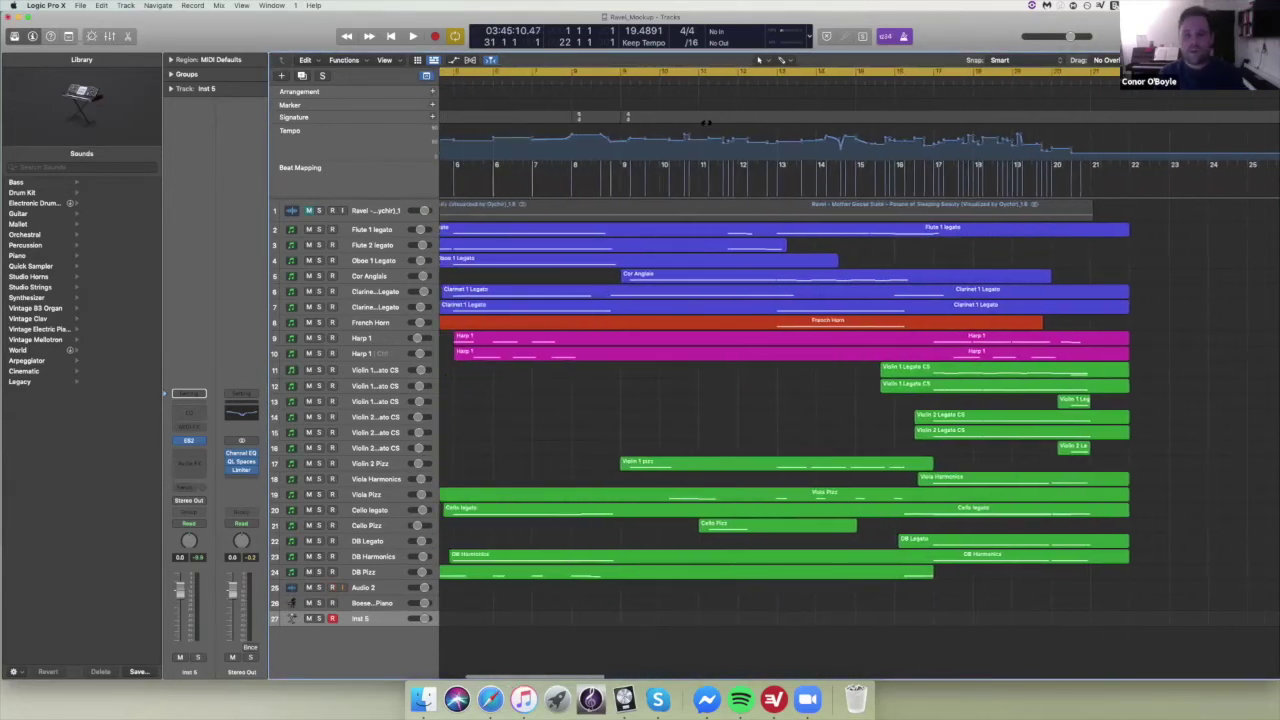
scroll(700, 143, "right", 12)
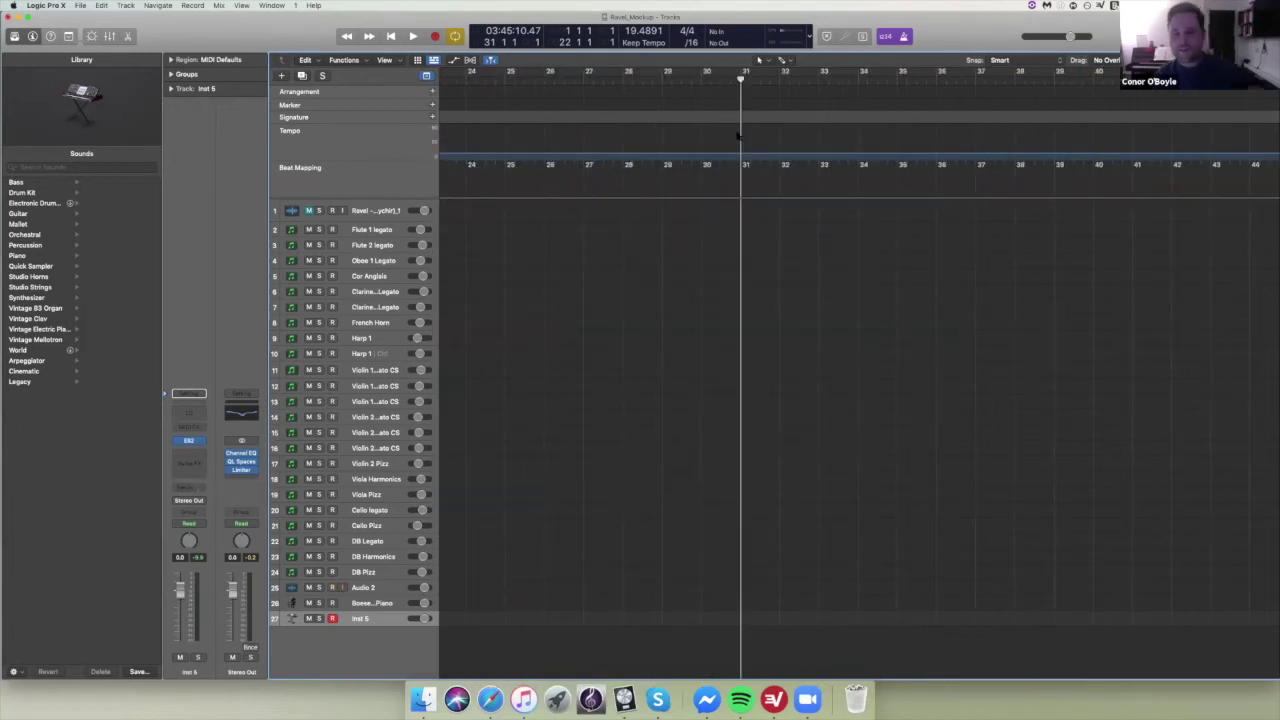
scroll(746, 112, "right", 2)
scroll(748, 118, "right", 2)
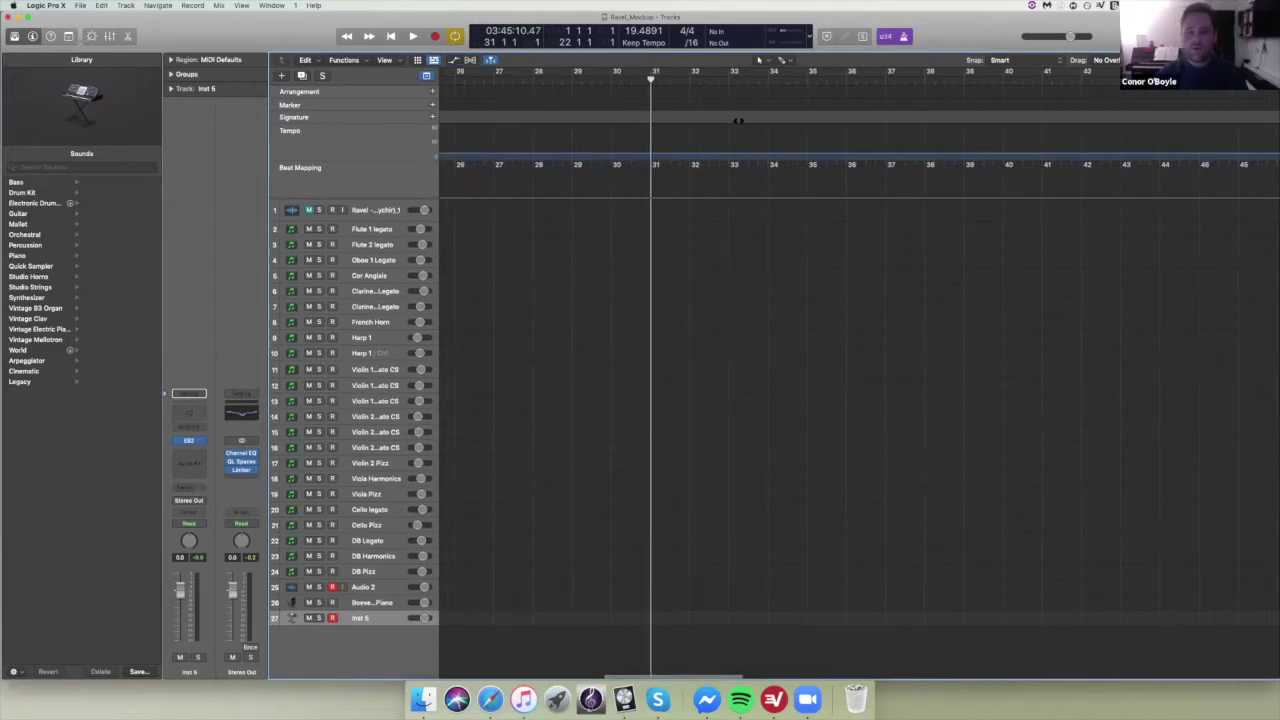
left_click(432, 117)
type("5")
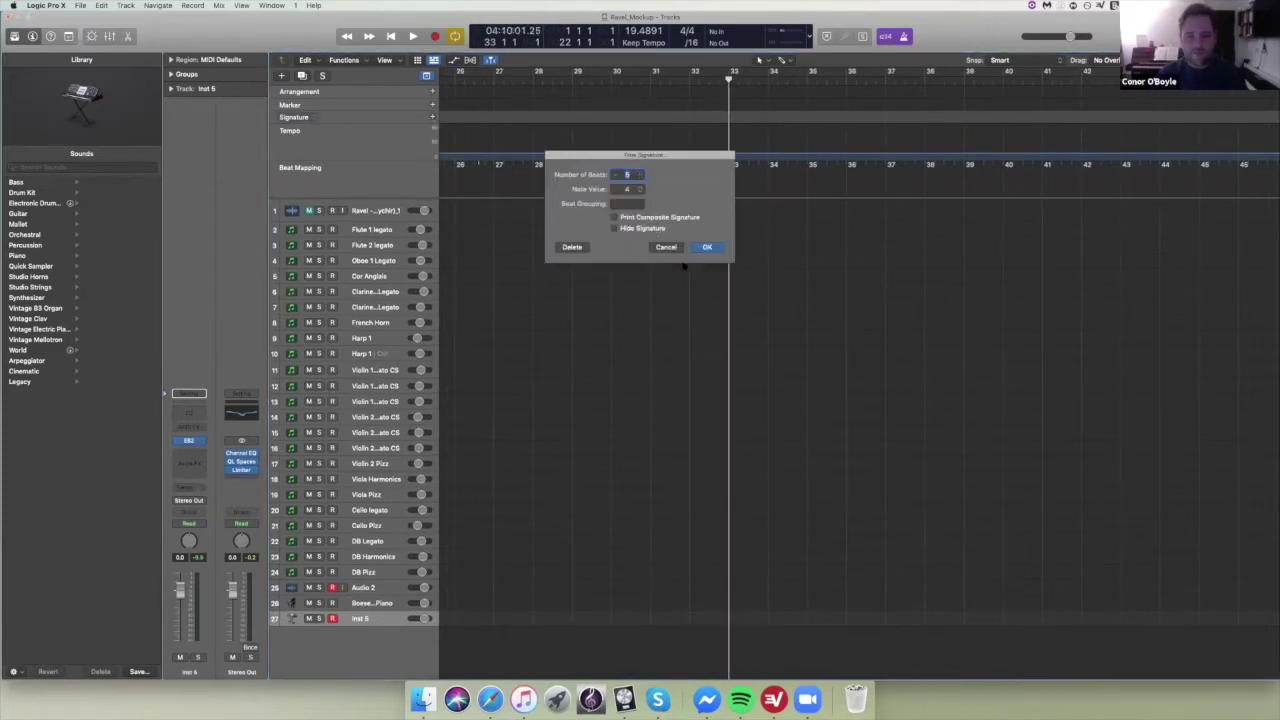
left_click(707, 247)
- Add a 4/4 time signature at bar 34, directly after the 5/4 bar
scroll(782, 78, "right", 1)
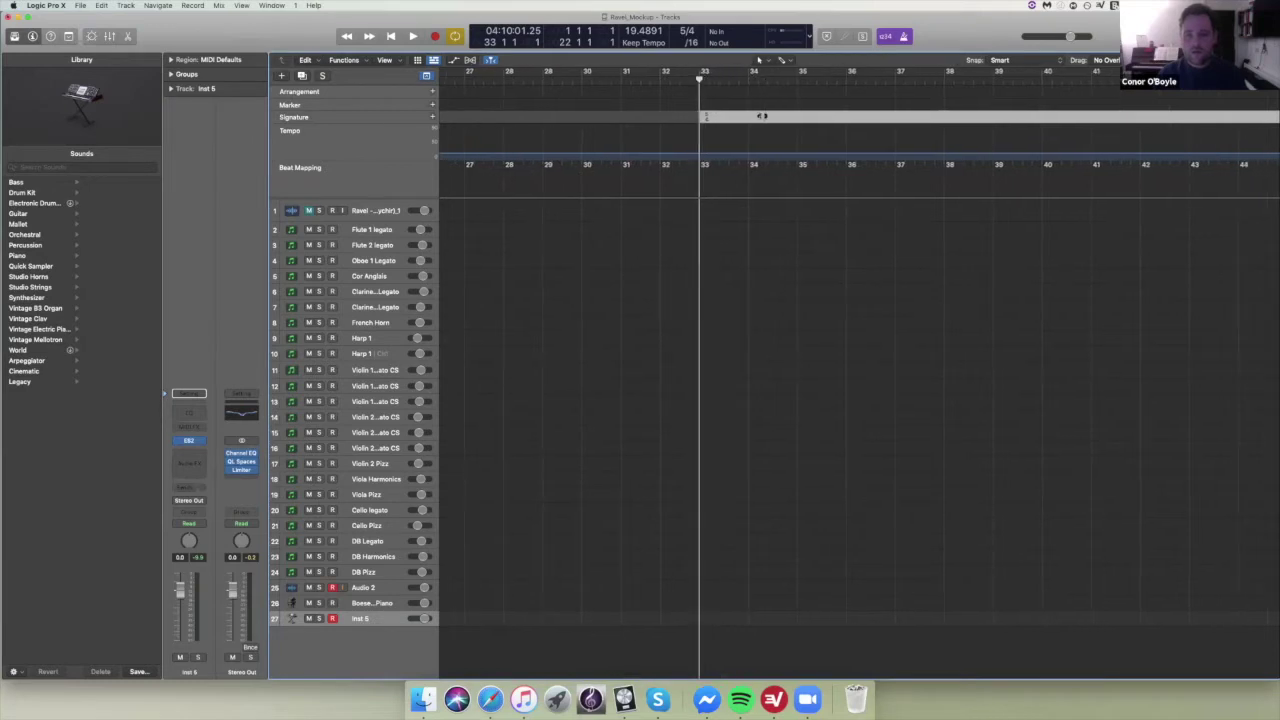
left_click(752, 78)
left_click(432, 117)
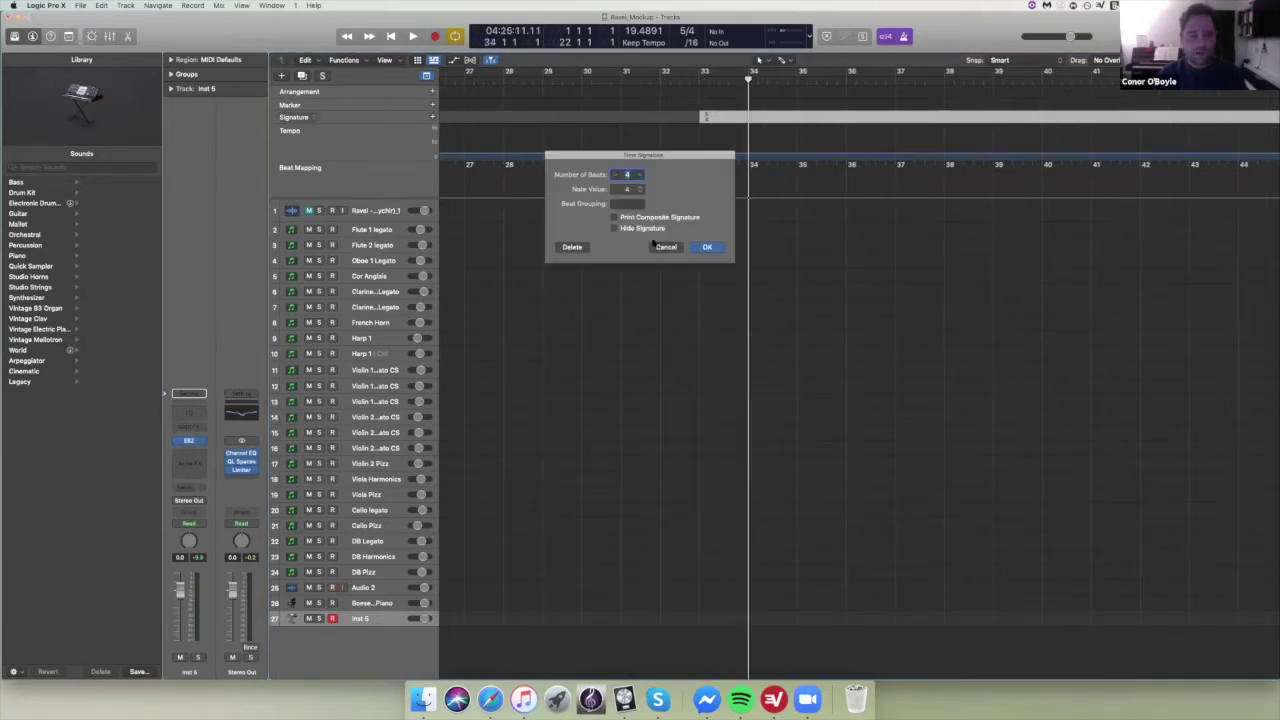
left_click(703, 247)
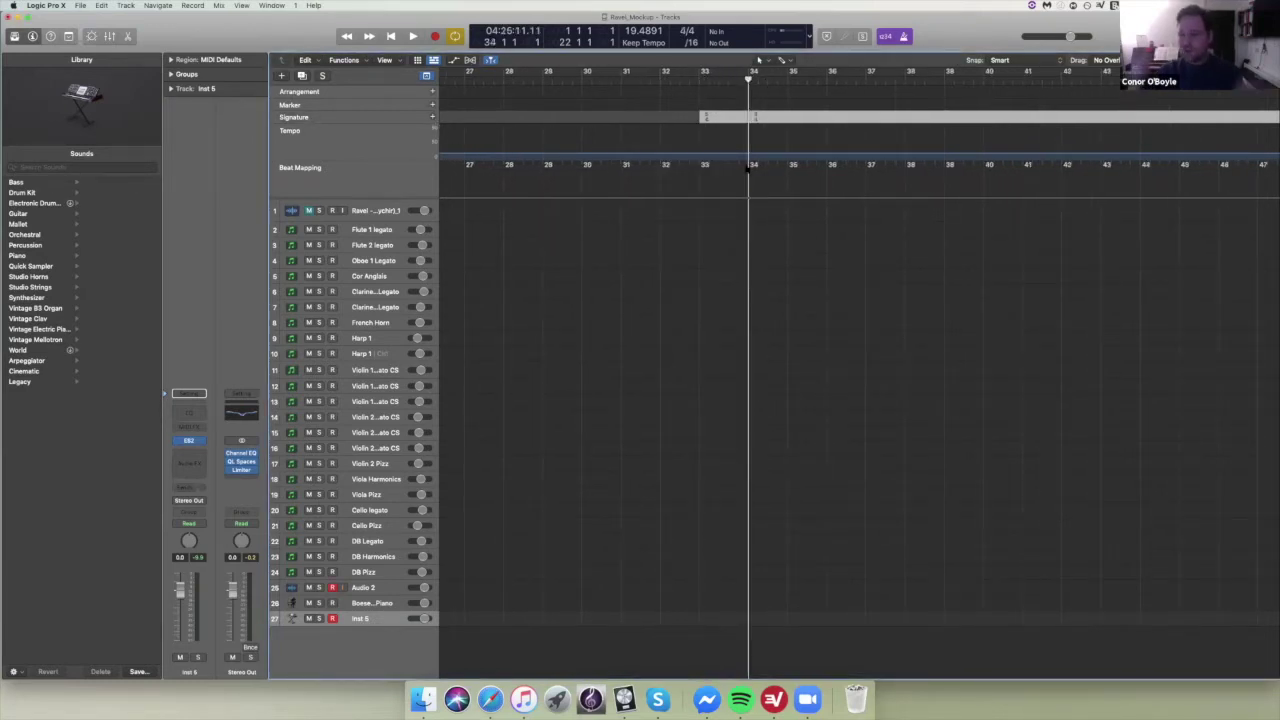
- Place the playhead at bar 33 and open the Piano Roll for the Inst 5 track
scroll(750, 171, "right", 1)
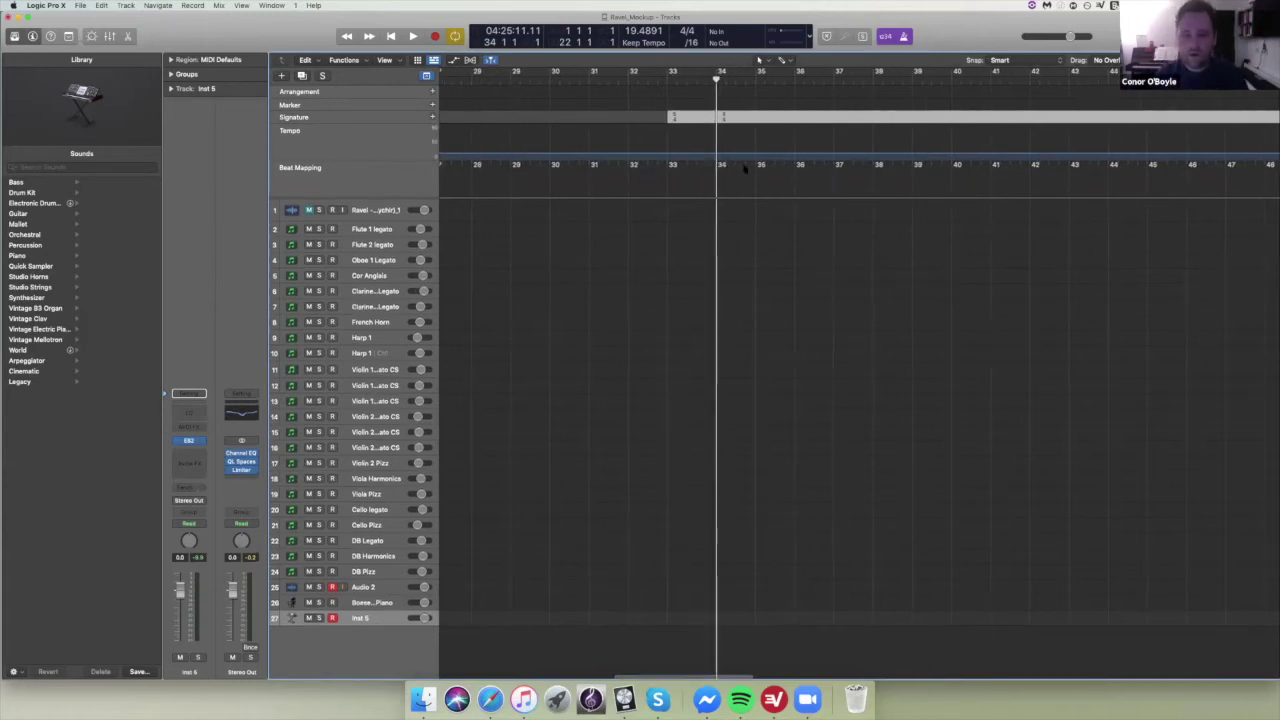
left_click(667, 80)
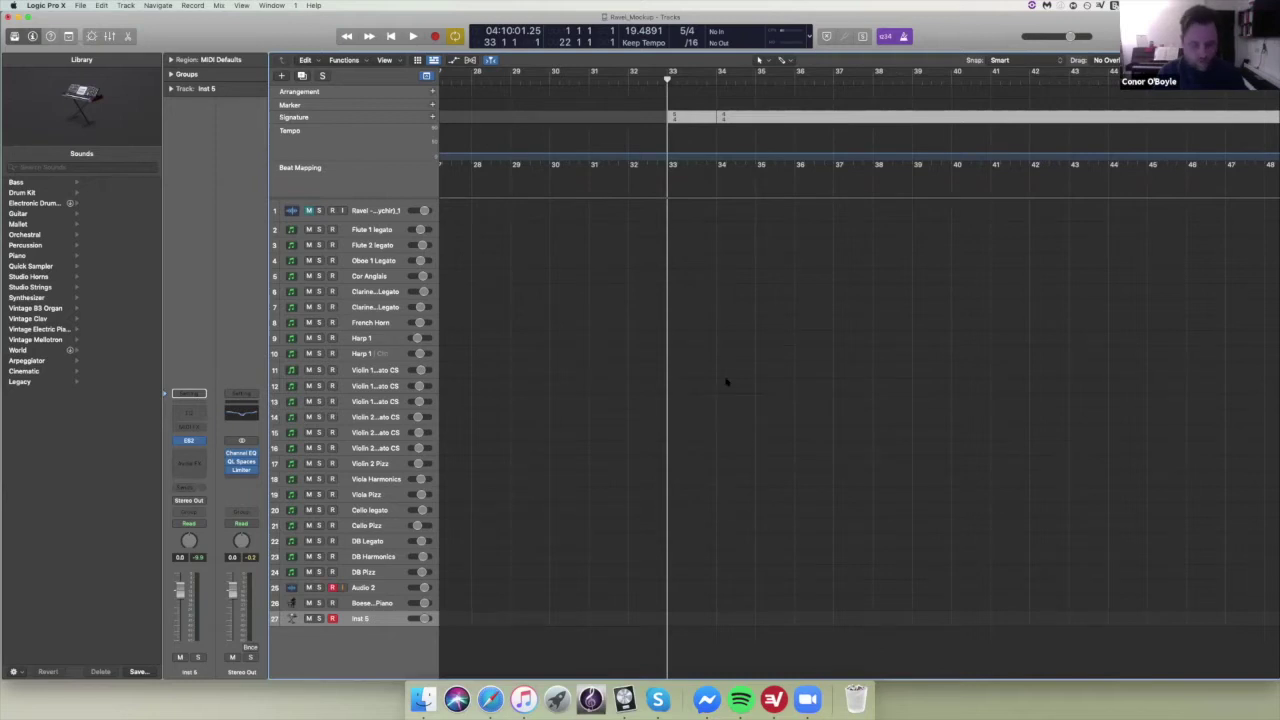
key("p")
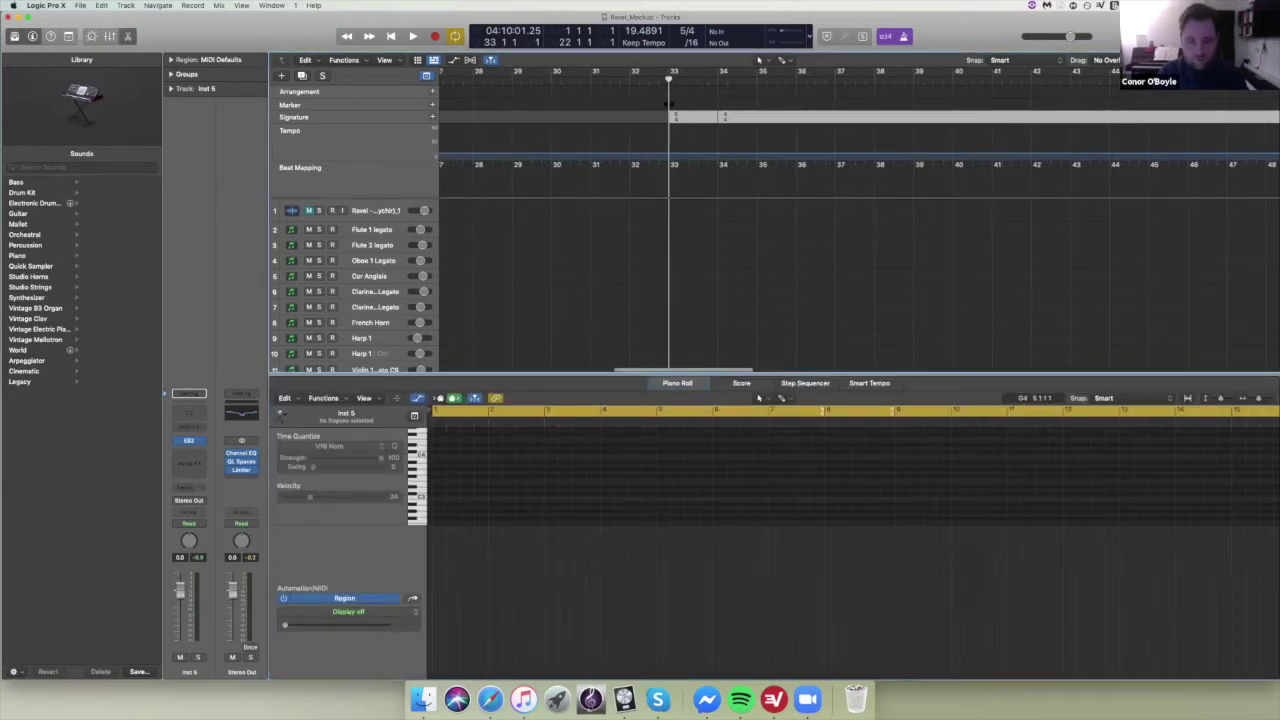
- Draw nine notes at varied pitches on the Inst 5 track, spread across bars 33 to 35
scroll(823, 466, "right", 10)
left_click(734, 468, "super")
left_click(772, 468, "super")
left_click(783, 447, "super")
left_click(818, 468, "super")
left_click(861, 468, "super")
left_click(877, 458, "super")
left_click(898, 438, "super")
left_click(898, 454, "super")
left_click(891, 475, "super")
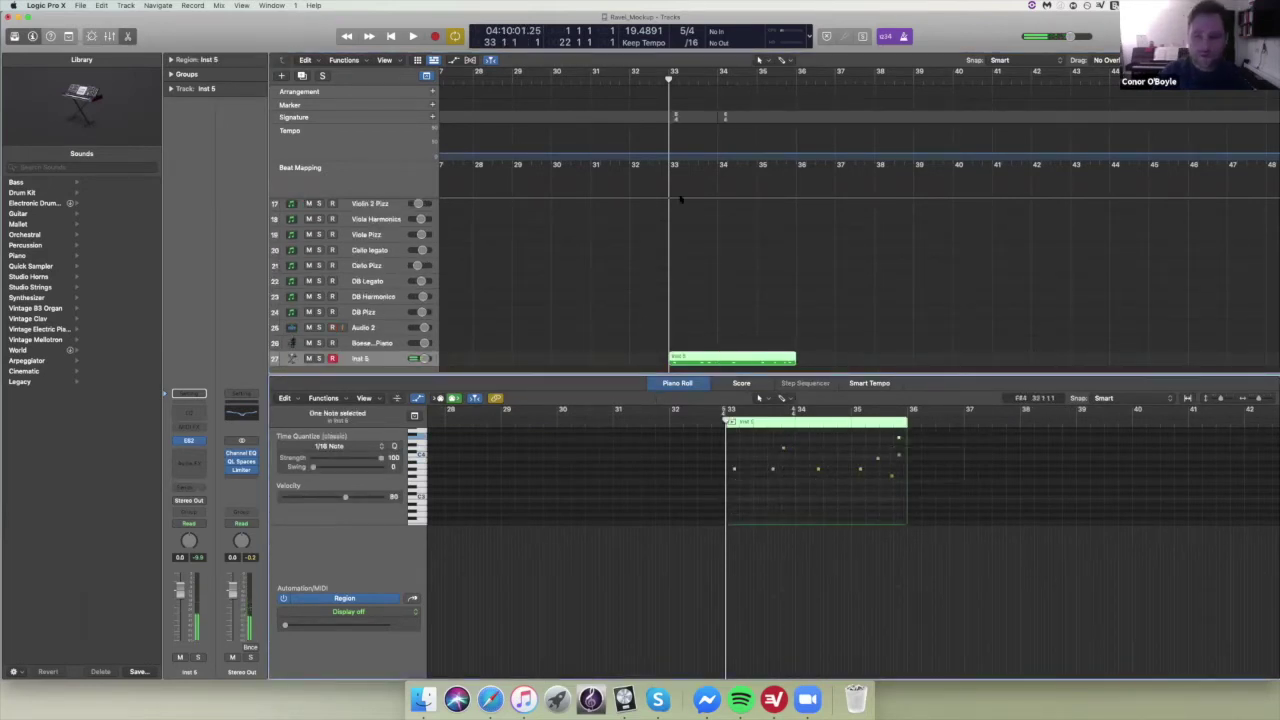
- Select the Inst 5 region together with the 5/4 and 4/4 signatures and move them all to start at bar 36
scroll(720, 297, "down", 2)
scroll(716, 308, "down", 2)
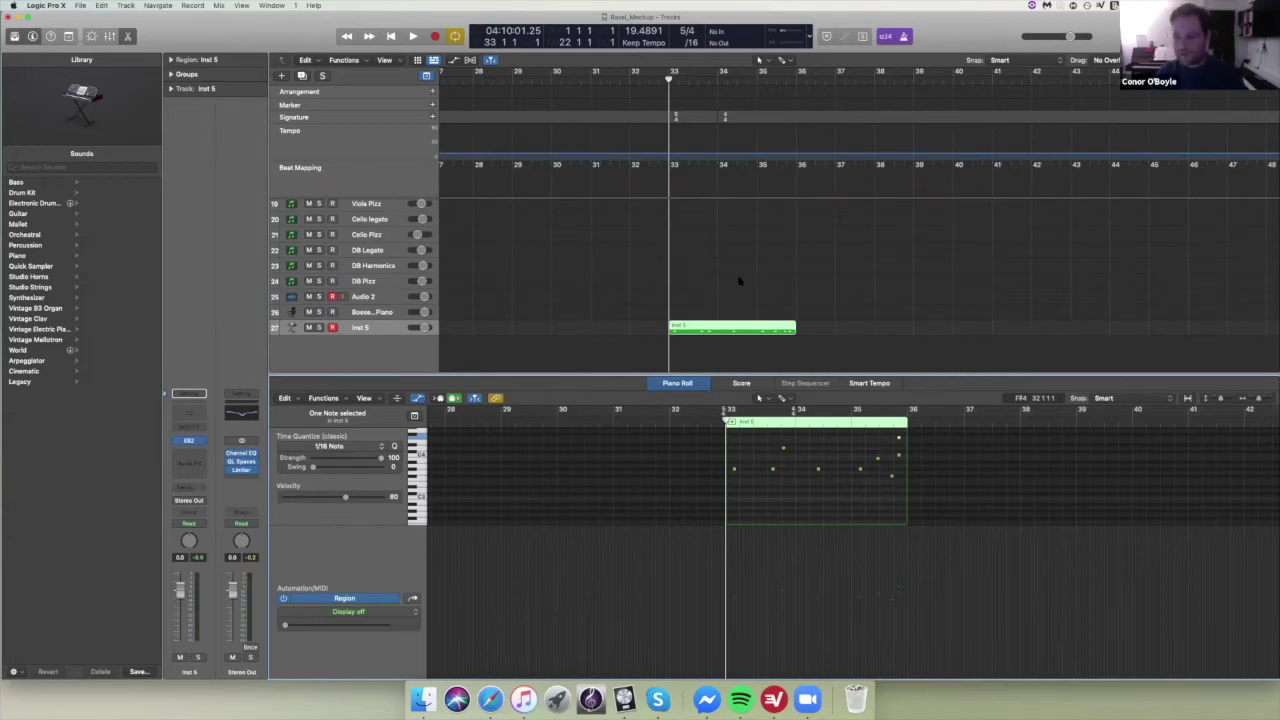
scroll(740, 284, "up", 1)
left_click(683, 342)
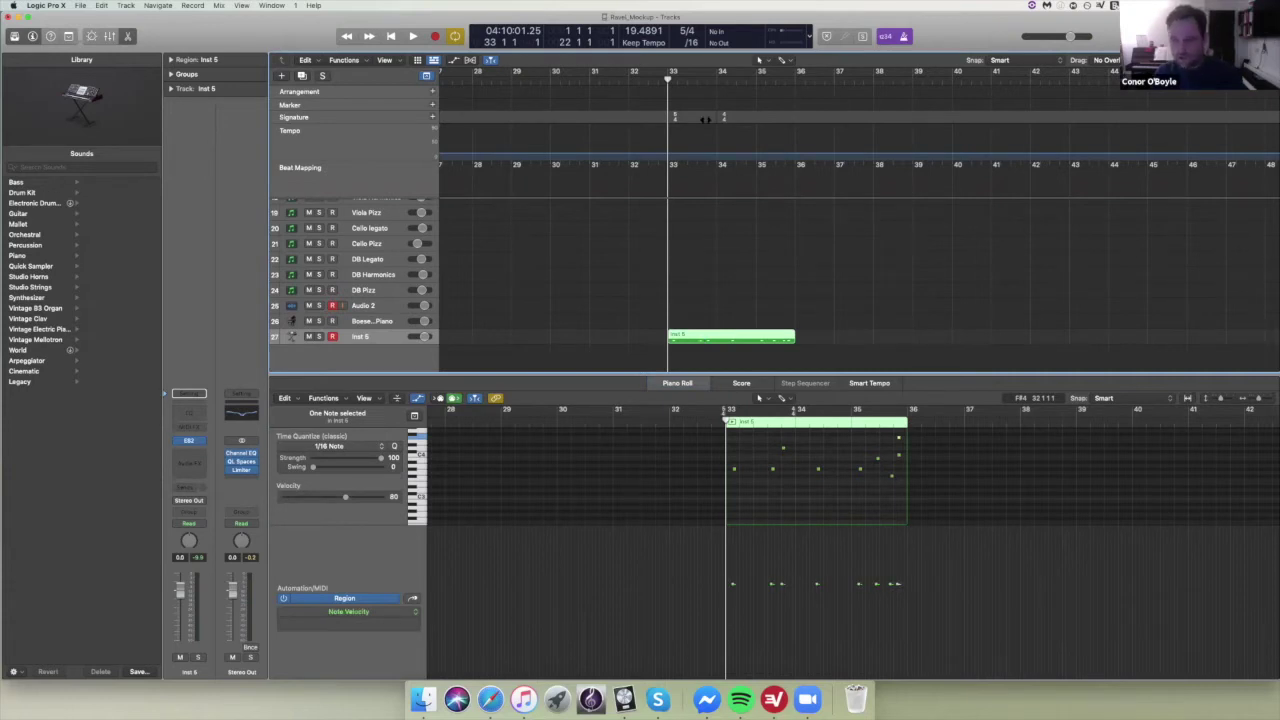
left_click(698, 119)
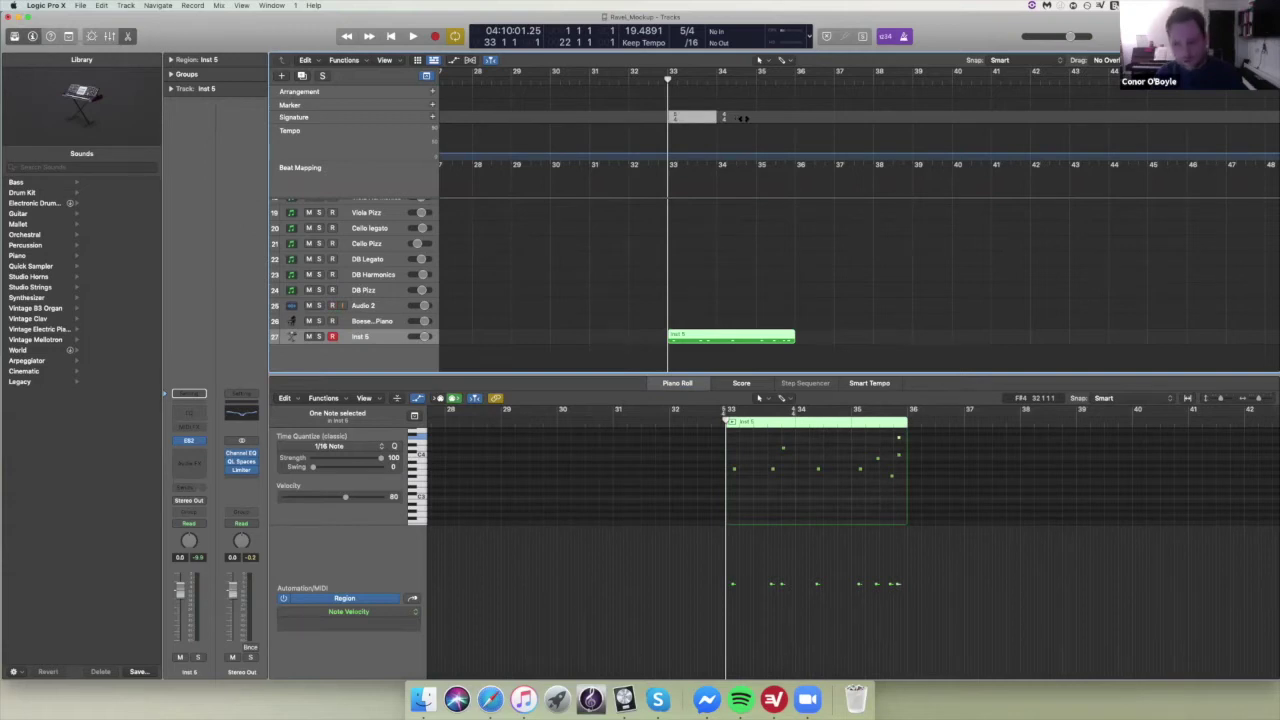
left_click(743, 118)
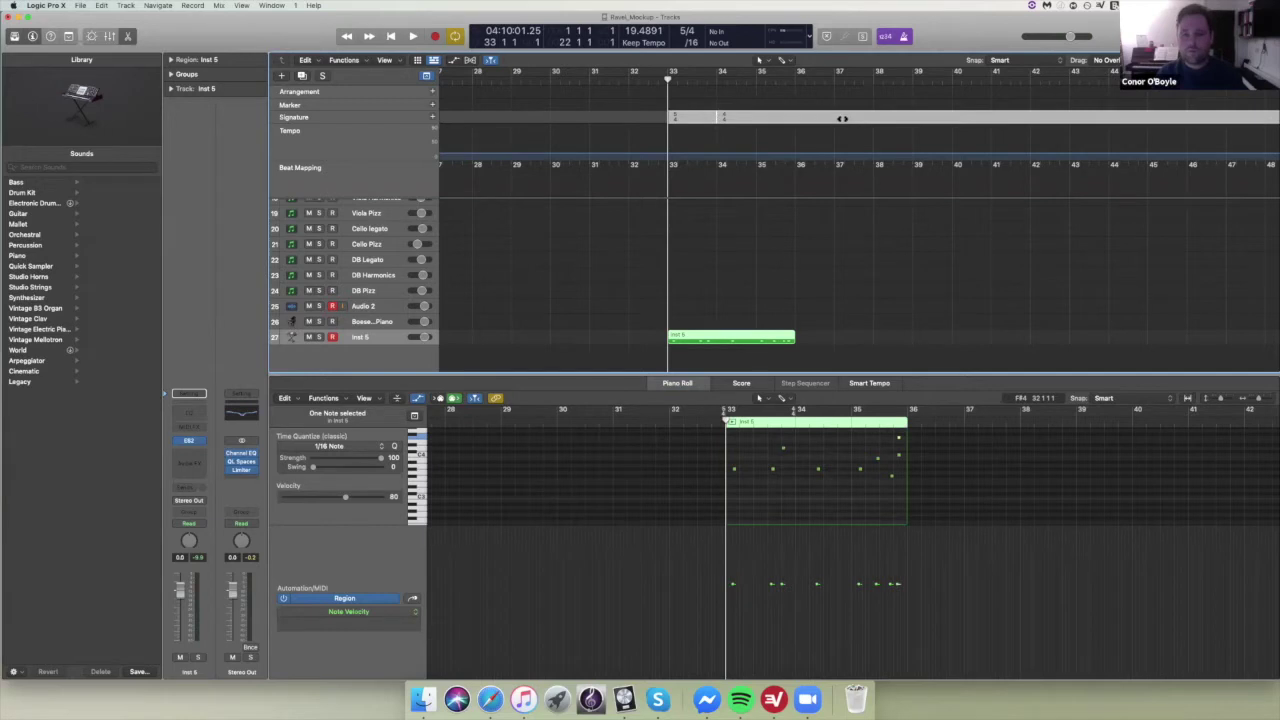
left_click_drag(716, 339, 825, 349)
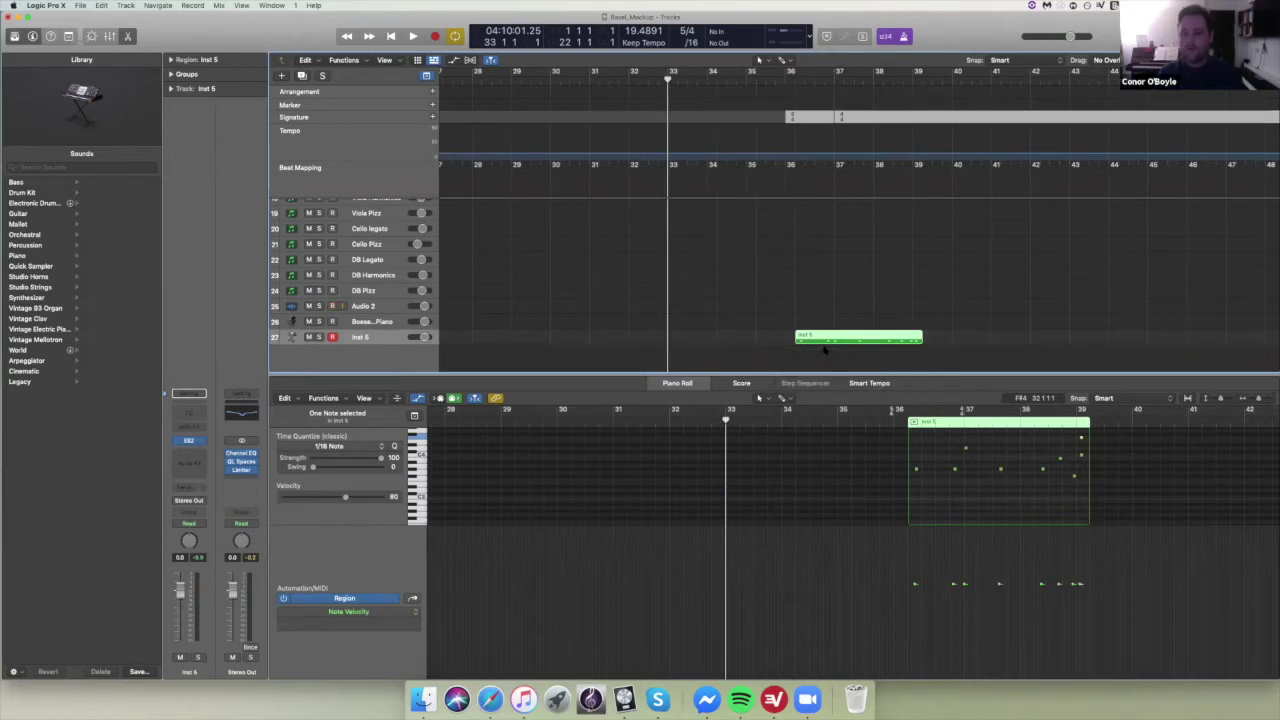
mouse_move(812, 337)
left_mouse_down()
mouse_move(896, 343)
mouse_move(823, 338)
left_mouse_up()
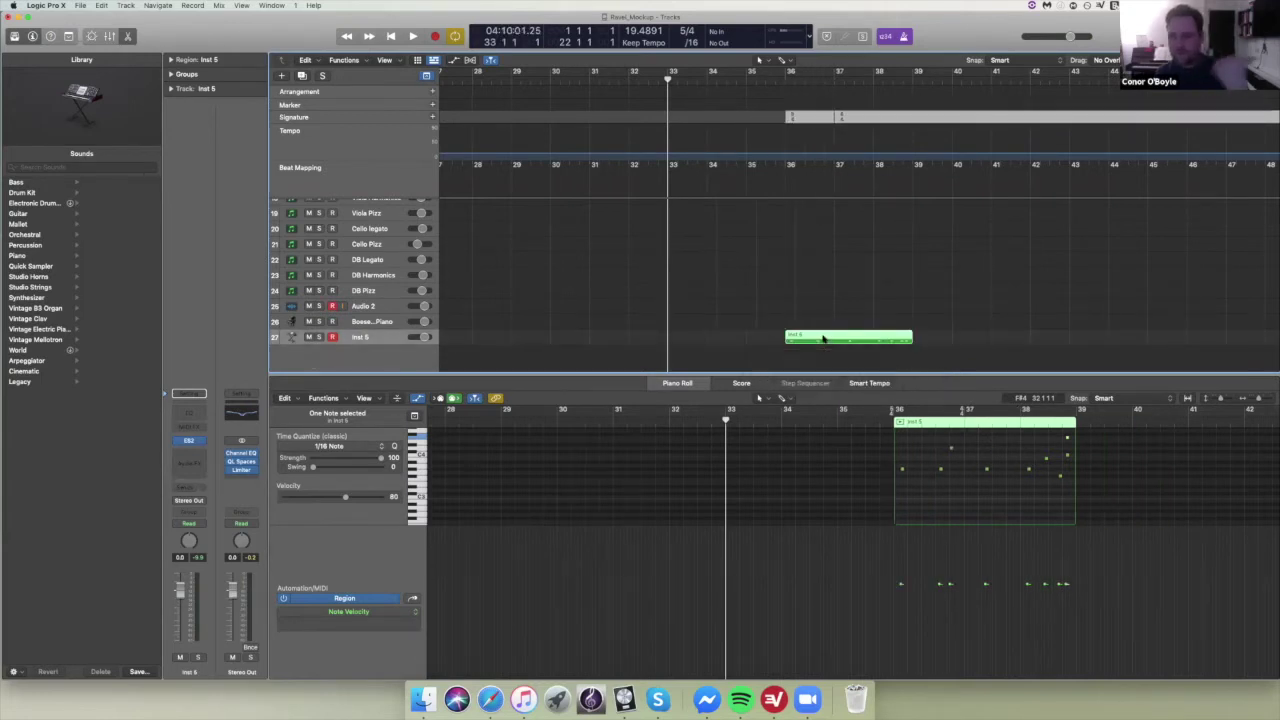
scroll(825, 307, "right", 1)
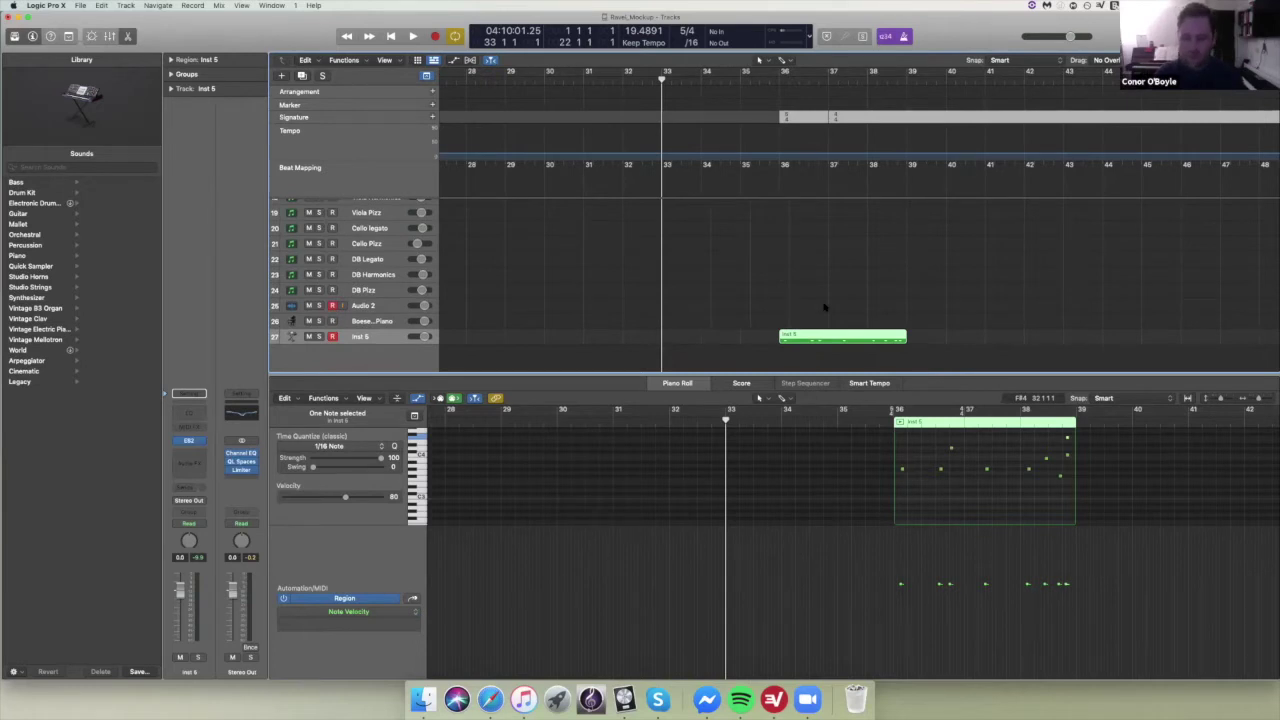
scroll(825, 307, "right", 2)
scroll(825, 307, "right", 5)
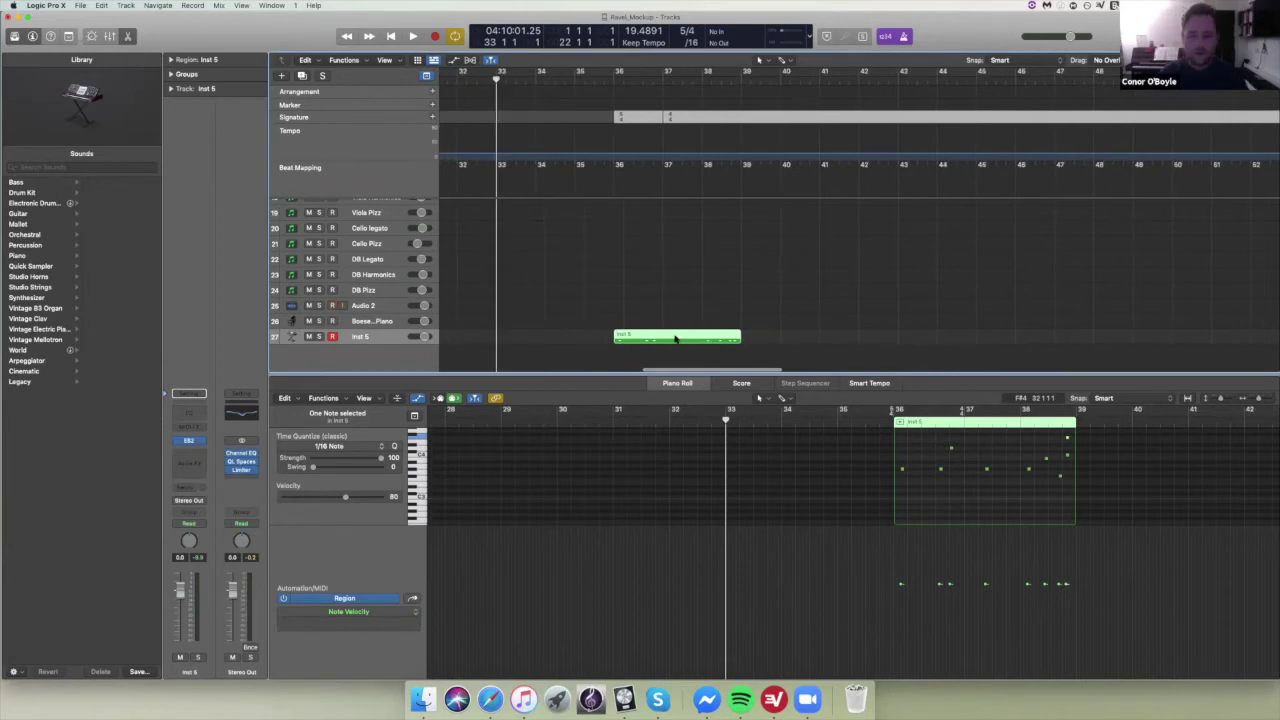
left_click_drag(655, 339, 654, 341)
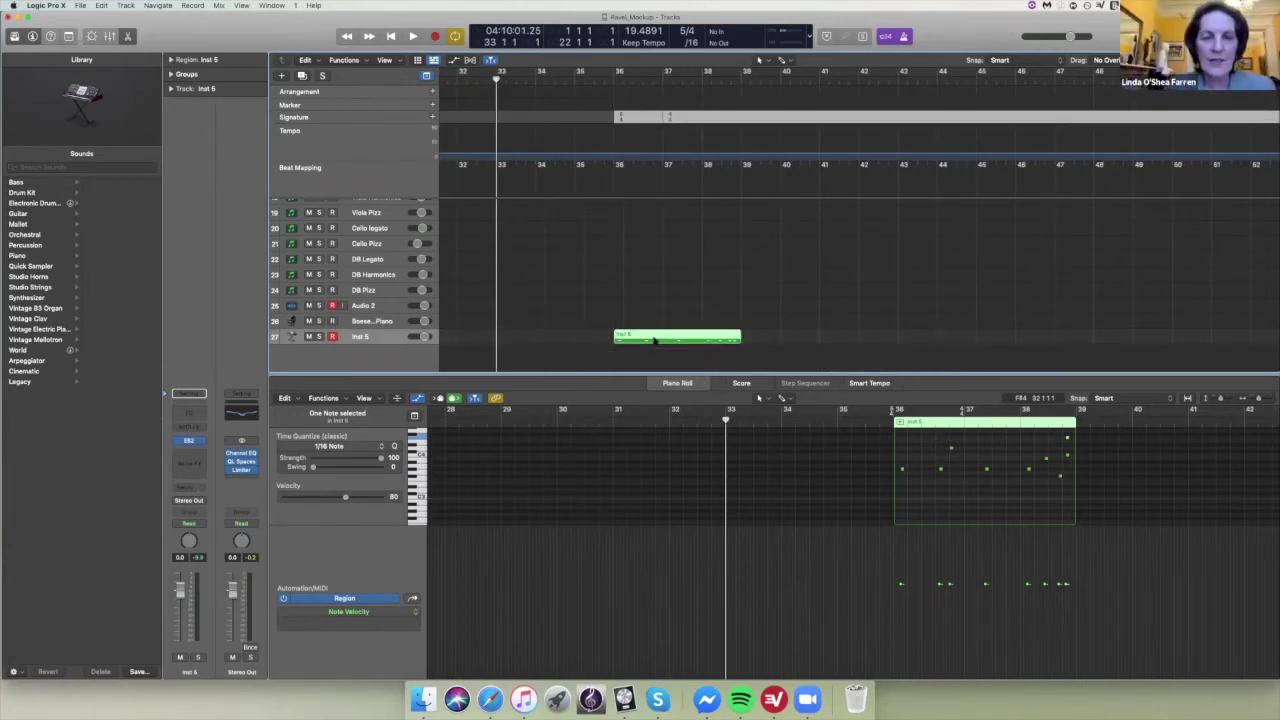
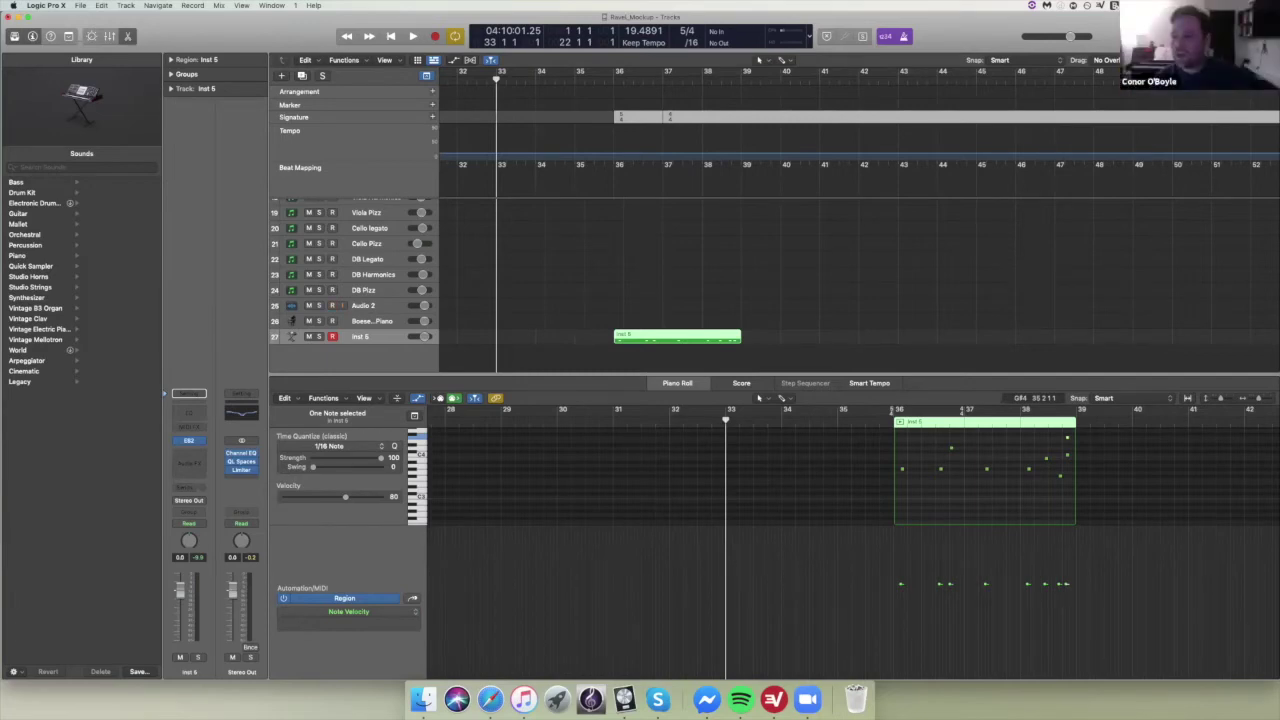
- Show the Loop Browser, Project Audio browser, project notes and List Editors in turn, including the tempo, marker and signature lists
key("o")
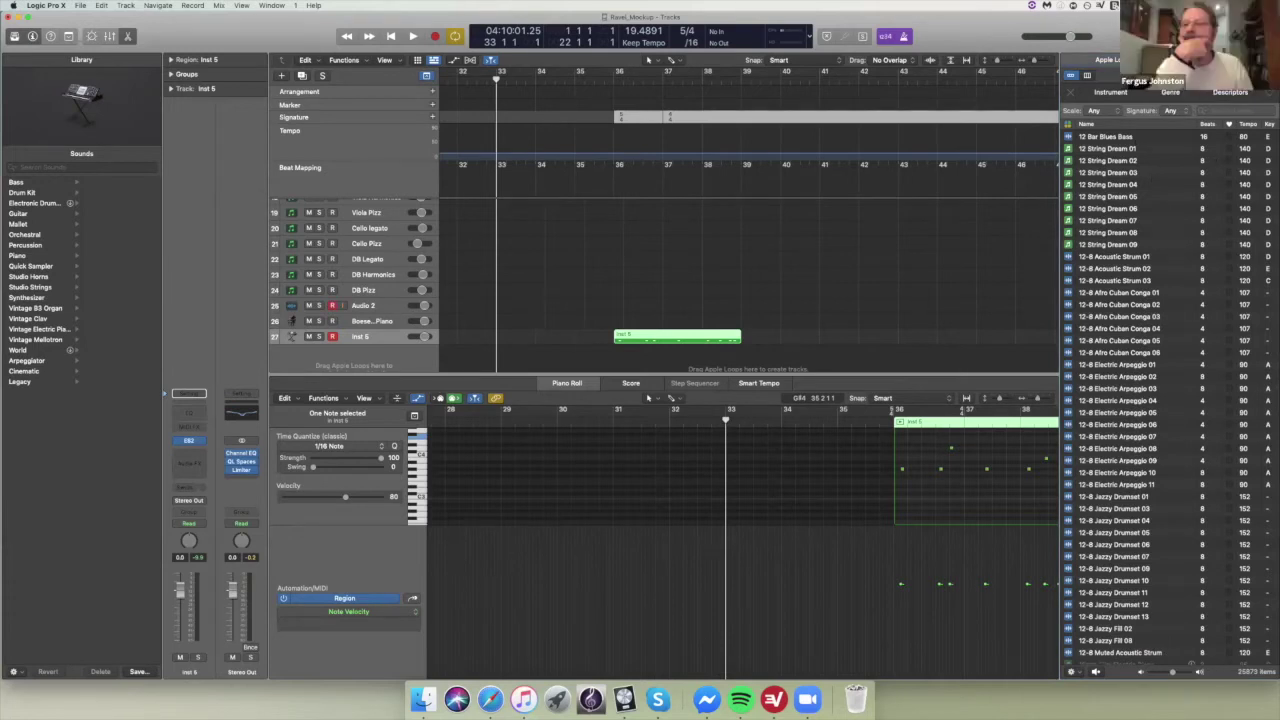
key("o")
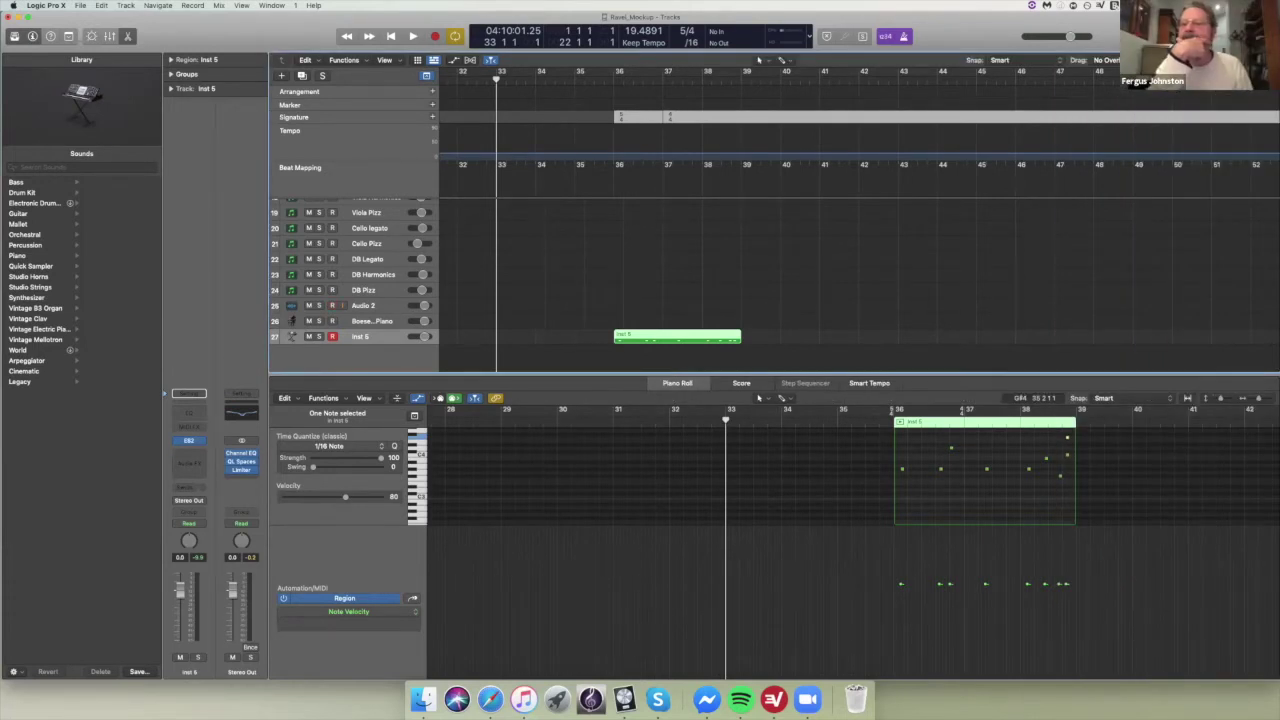
key("f")
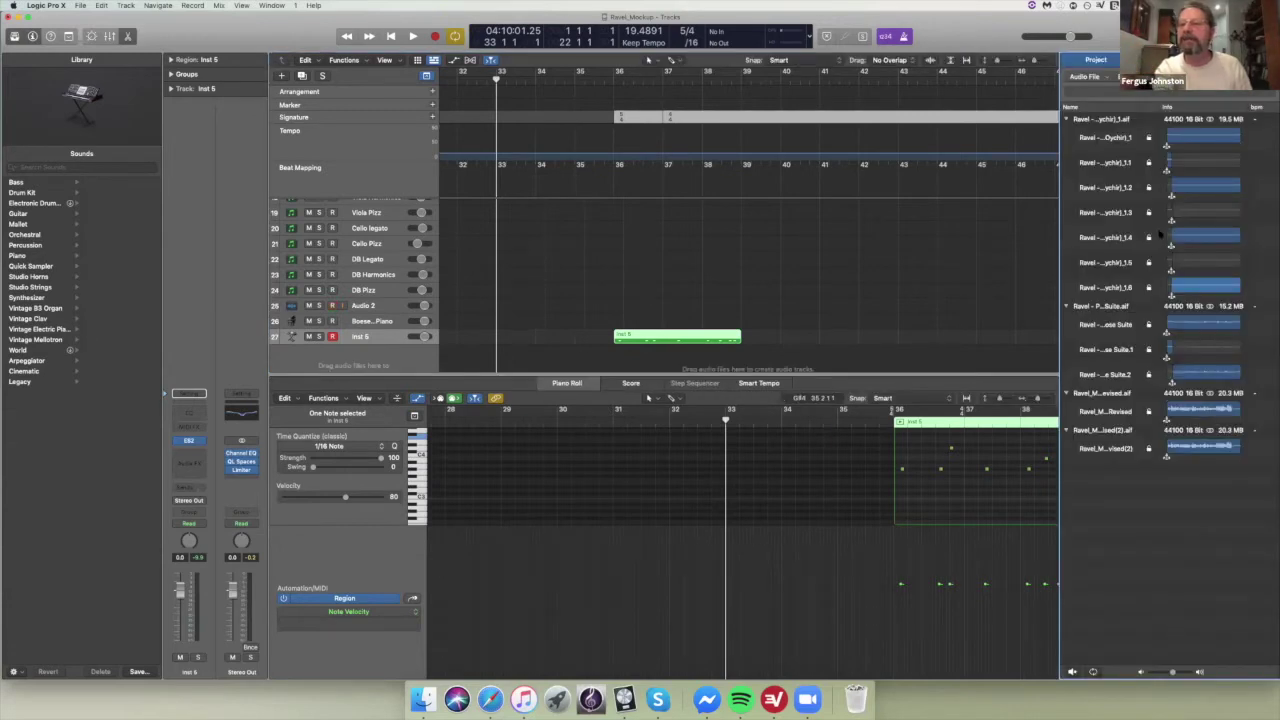
key("f")
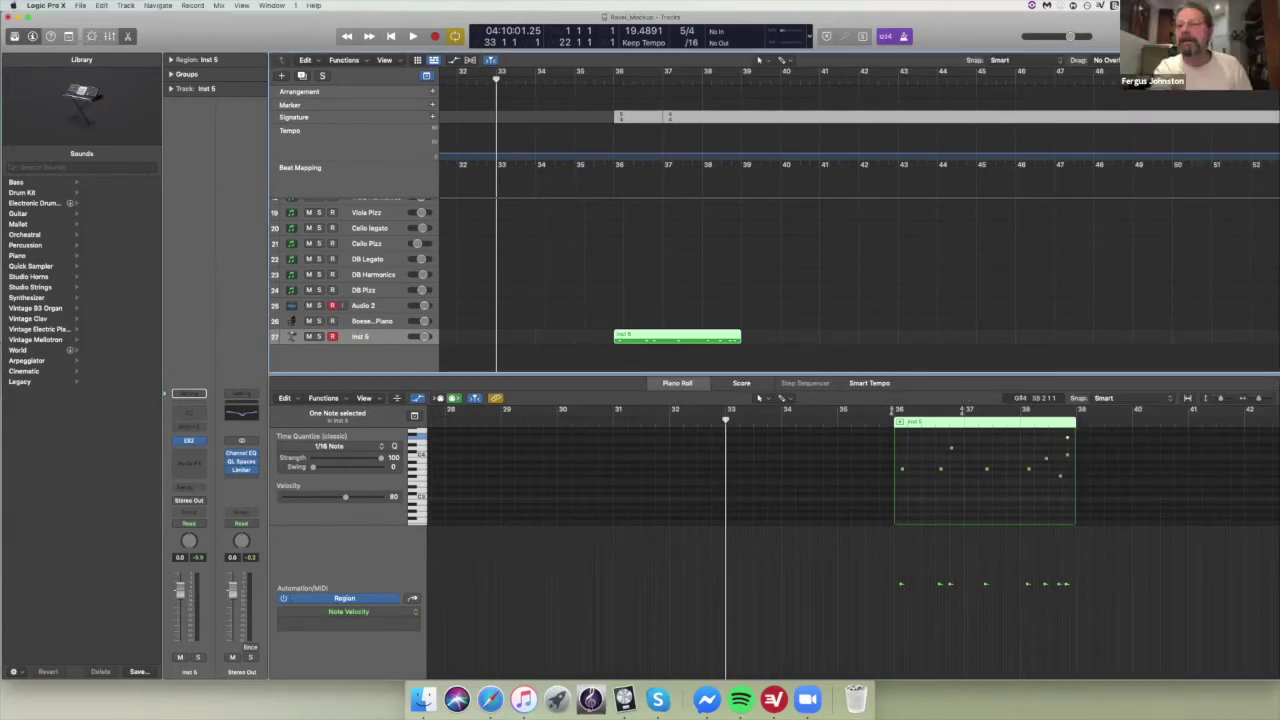
key("f")
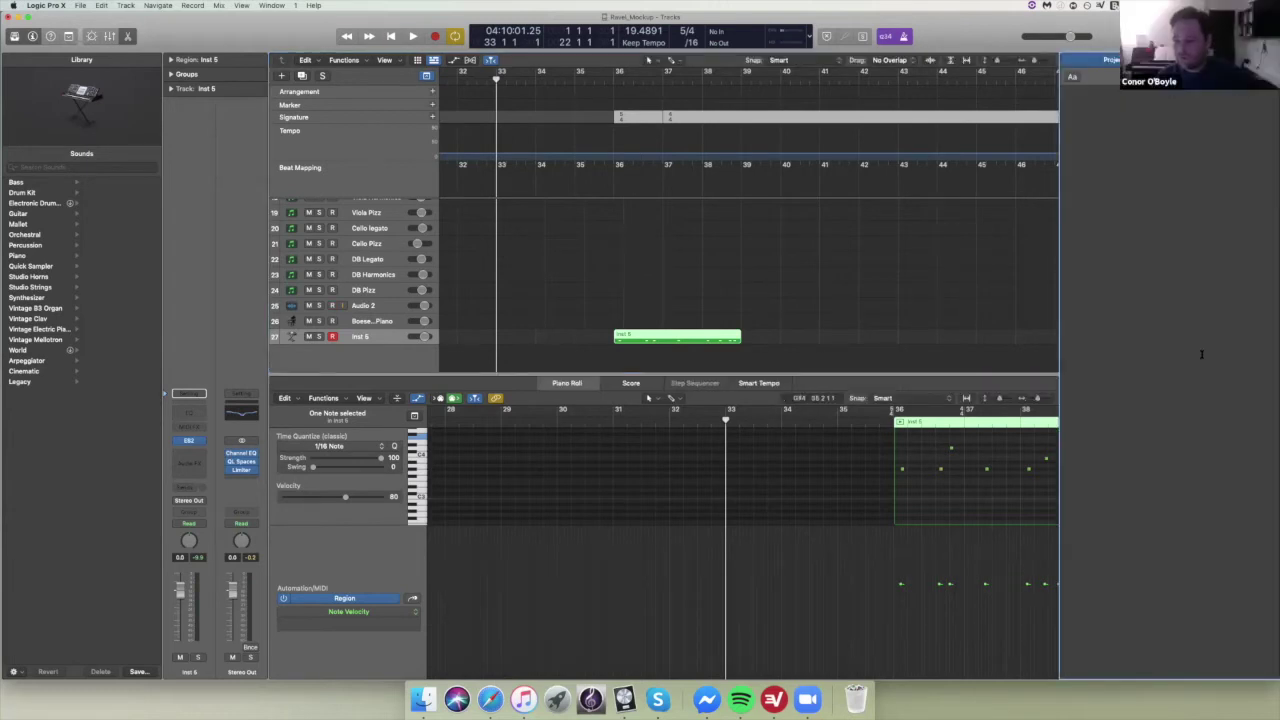
key("e")
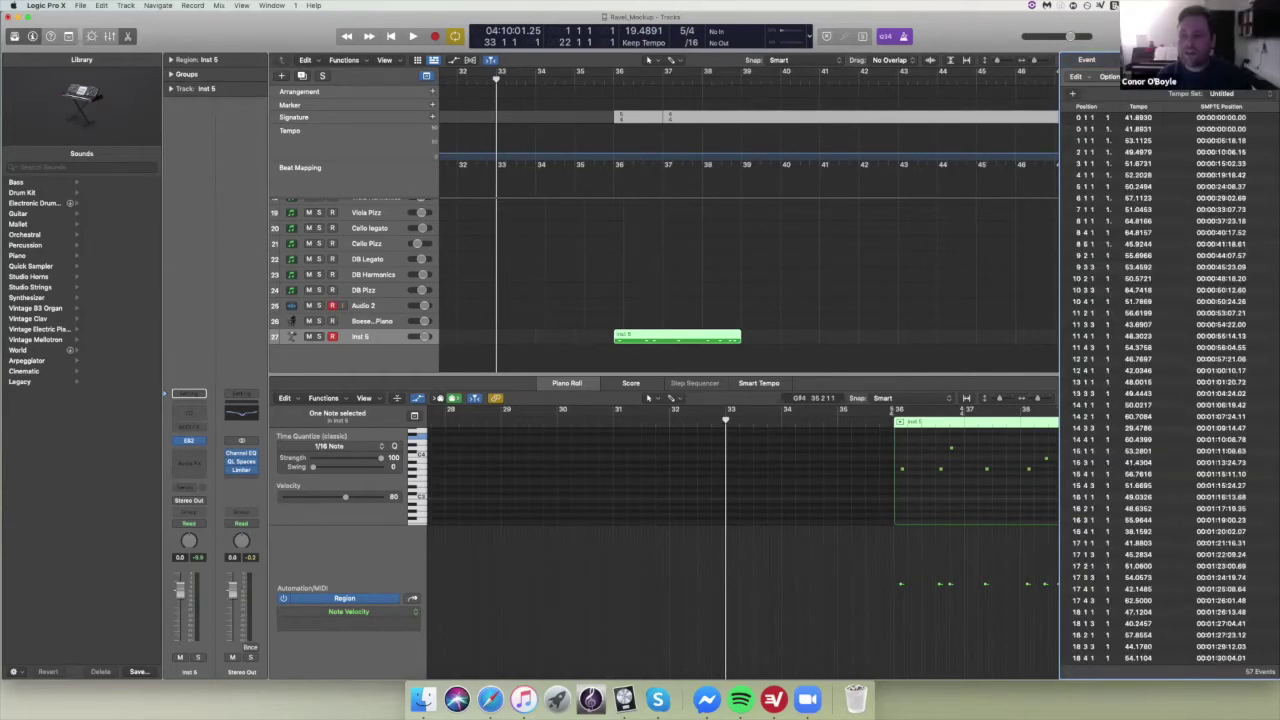
left_click(1090, 62)
- Play the Inst 5 region from bar 35, muting and unmuting its track during playback, and close the List Editors
left_click(579, 66)
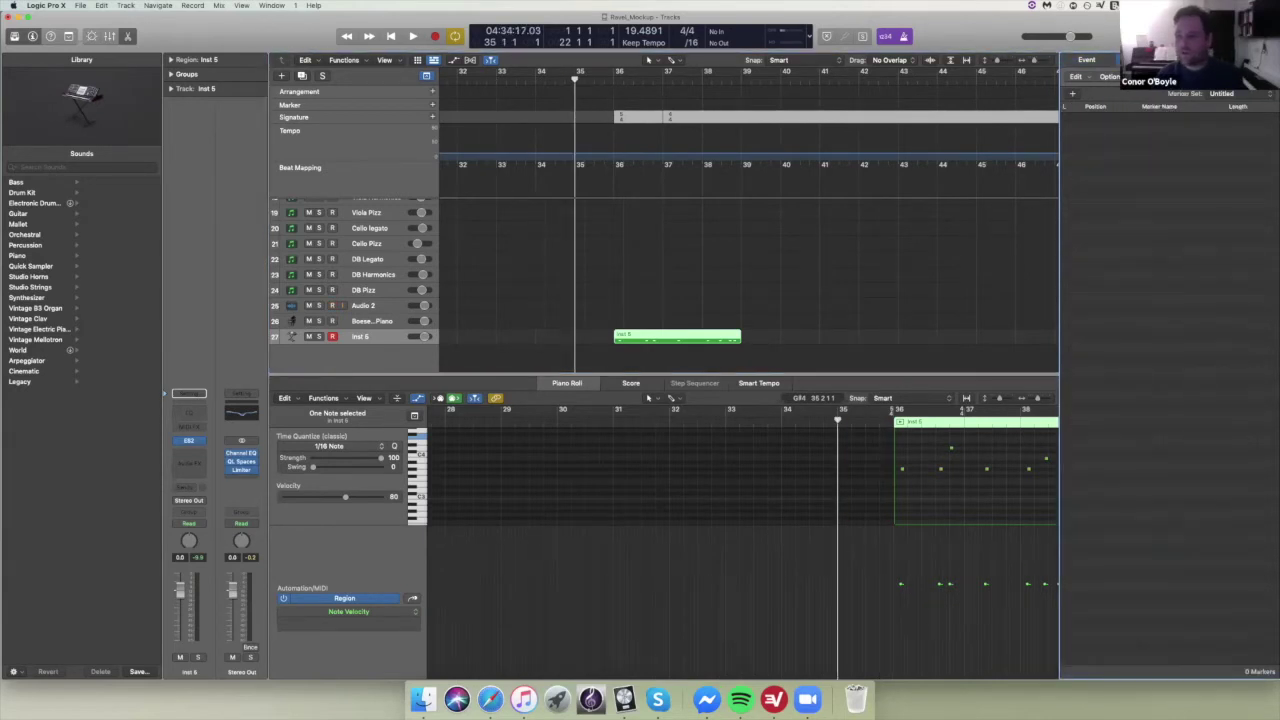
key("space")
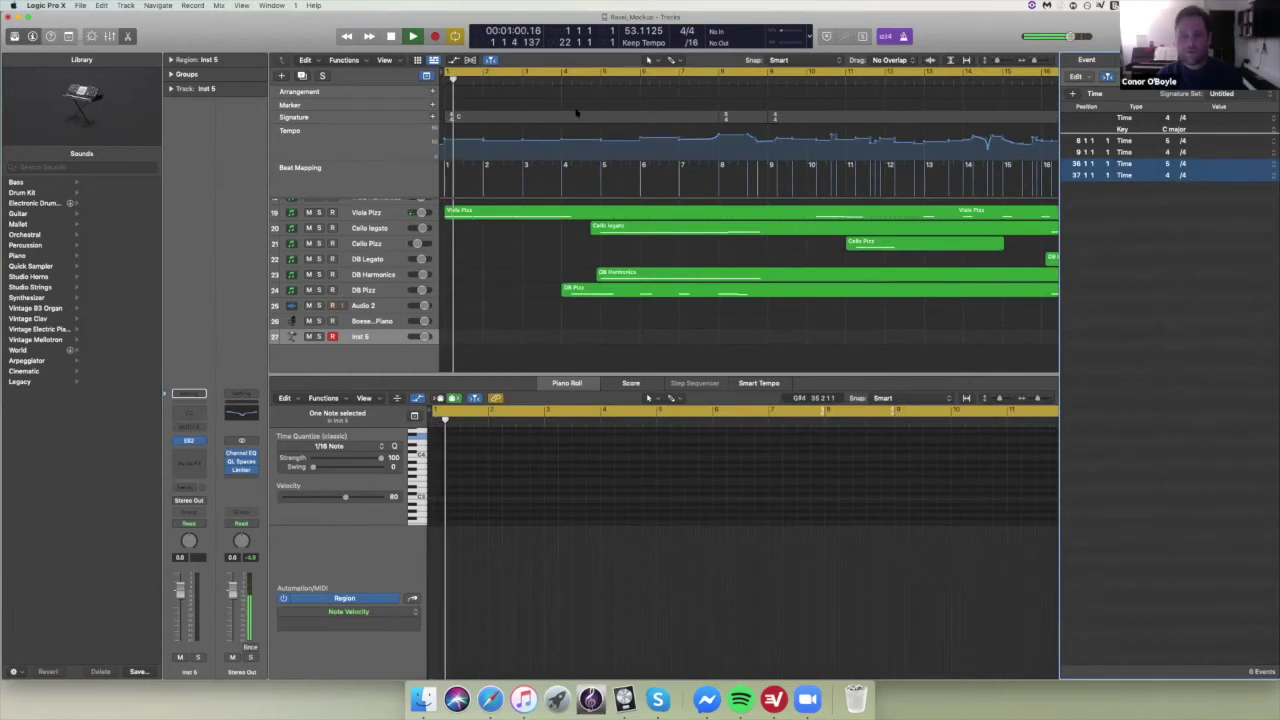
key("space")
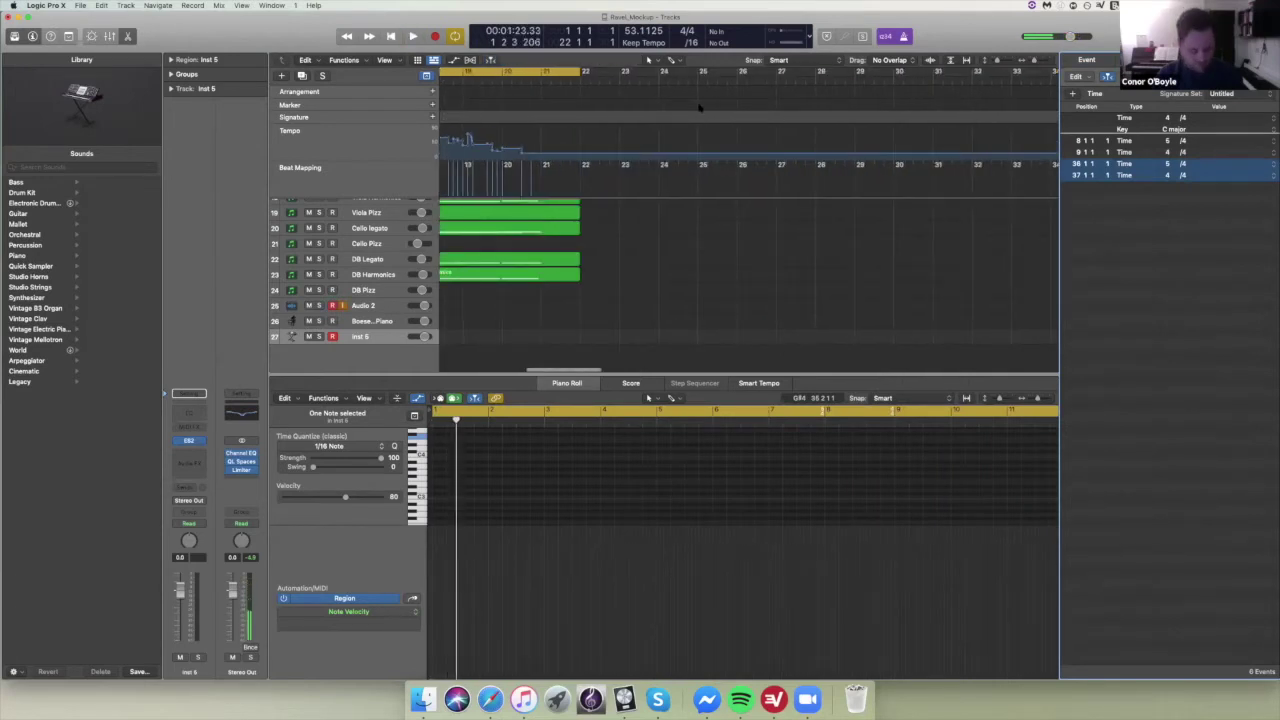
key("space")
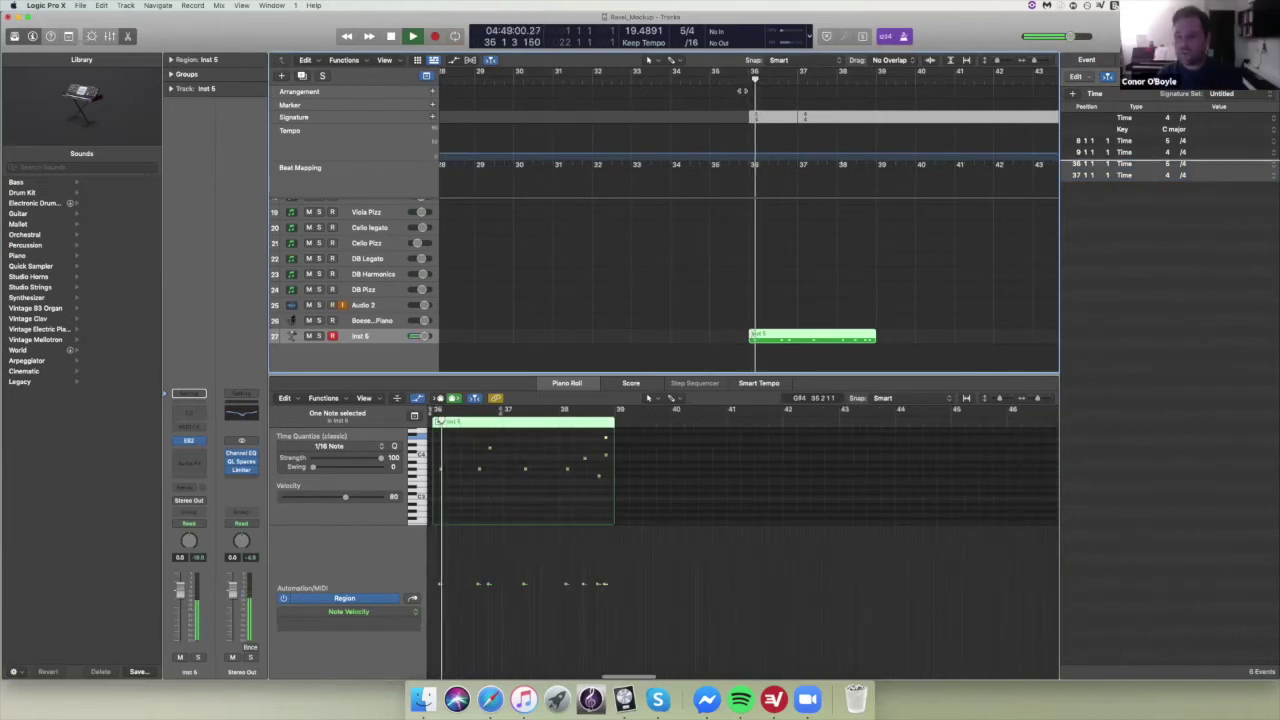
left_click(309, 336)
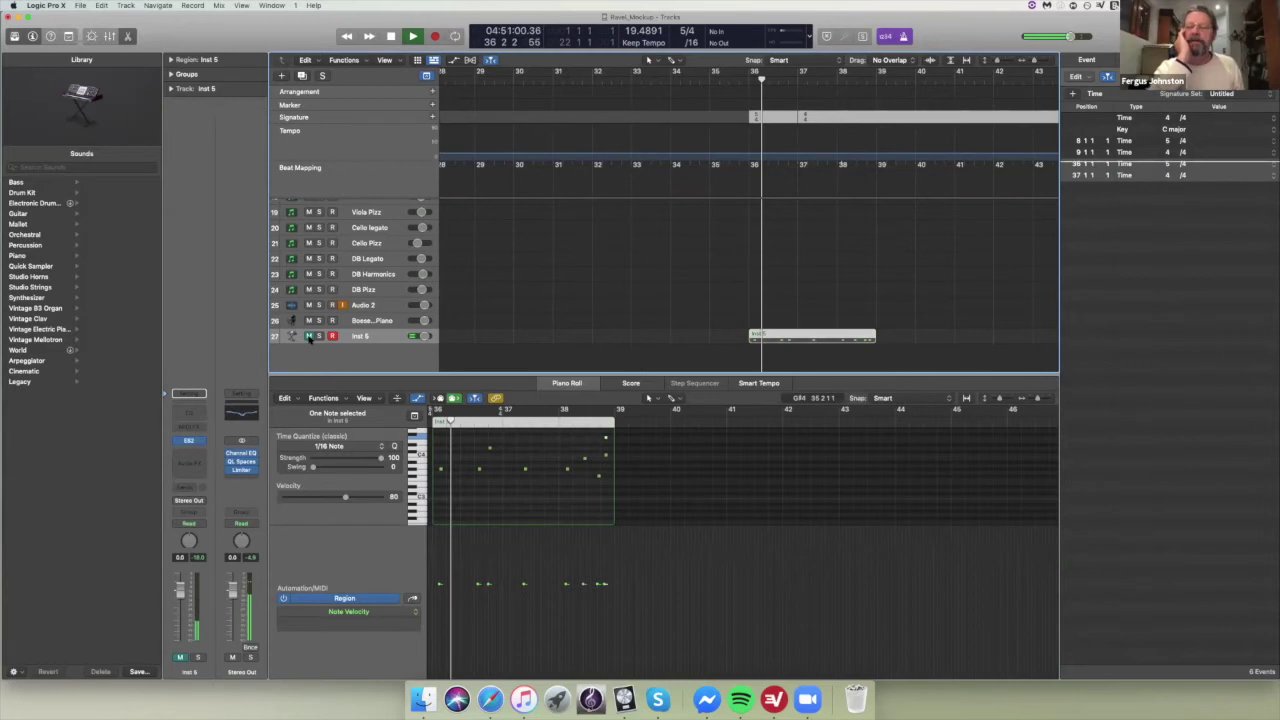
left_click(309, 336)
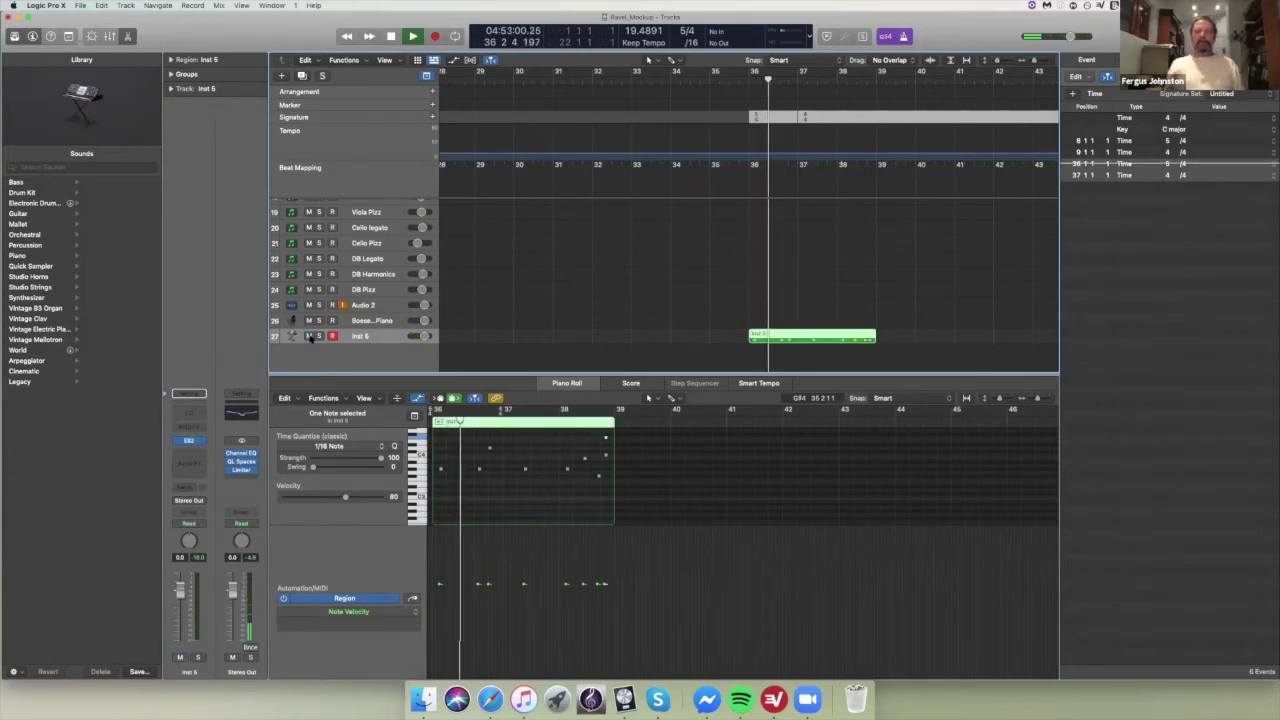
key("space")
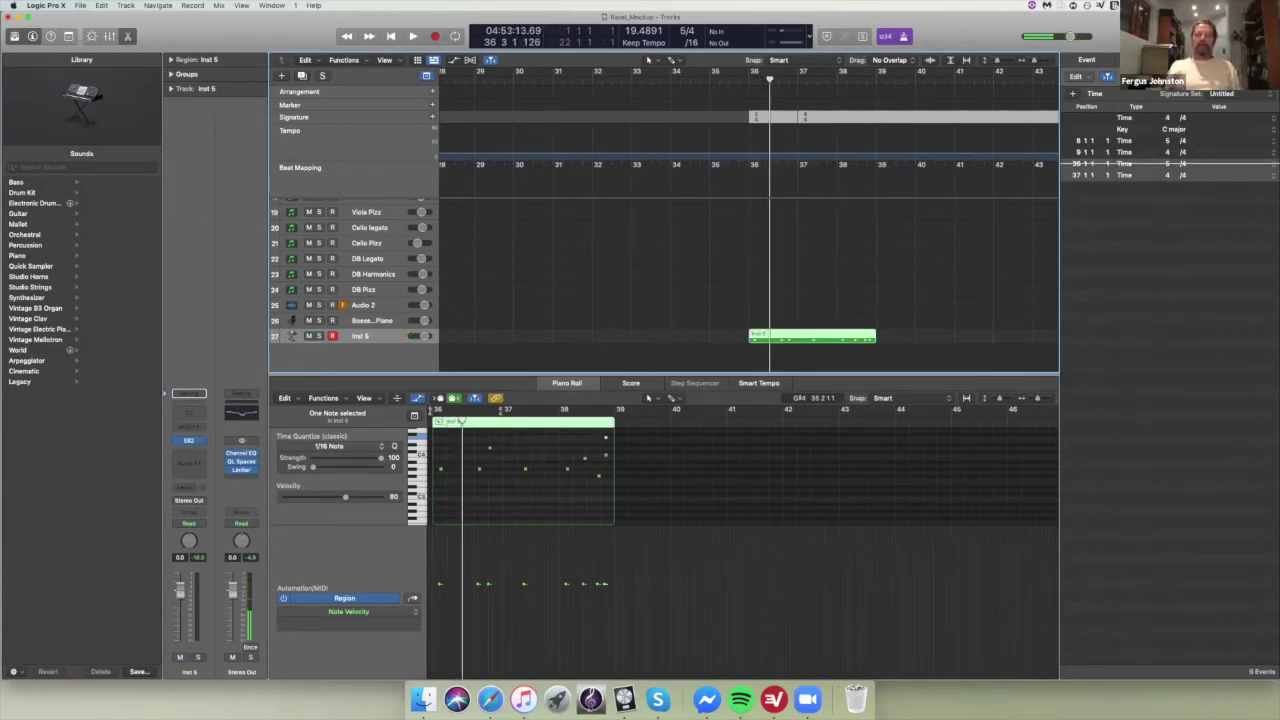
key("d")
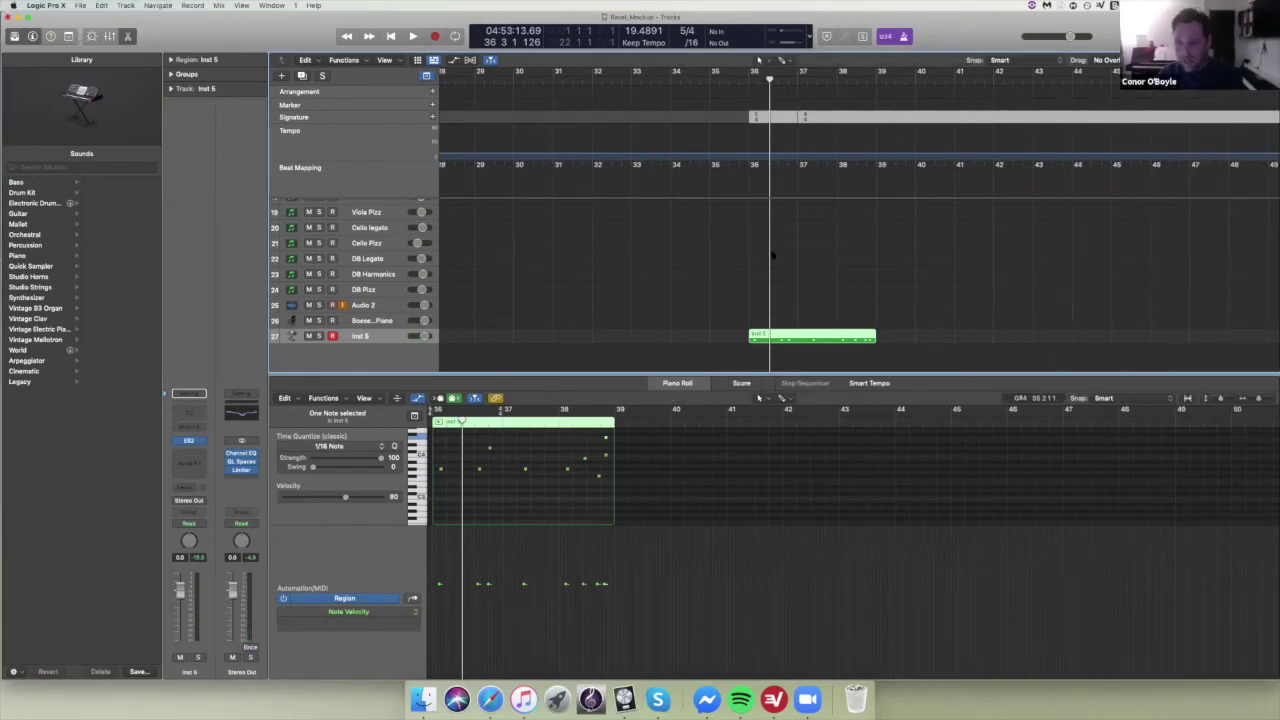
- Select the 5/4 and 4/4 signatures with the Inst 5 region and move them together to about bar 39
left_click(796, 348)
left_click(795, 338)
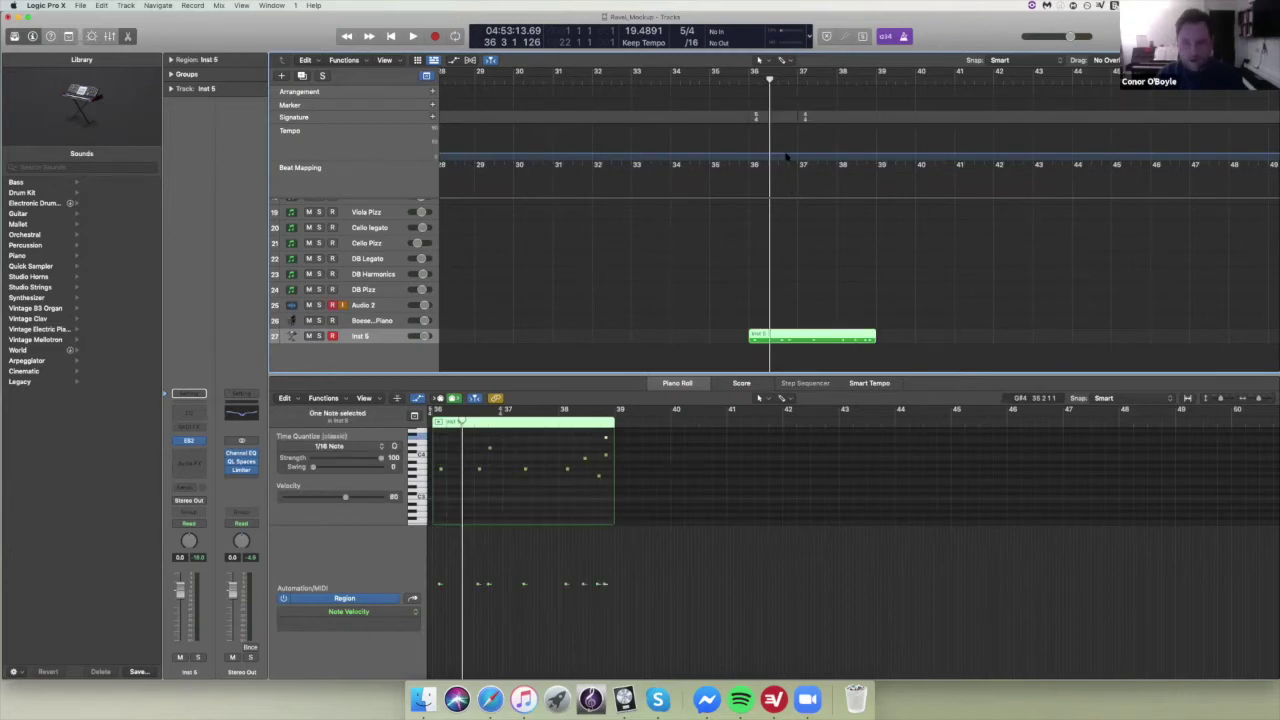
double_click(784, 120)
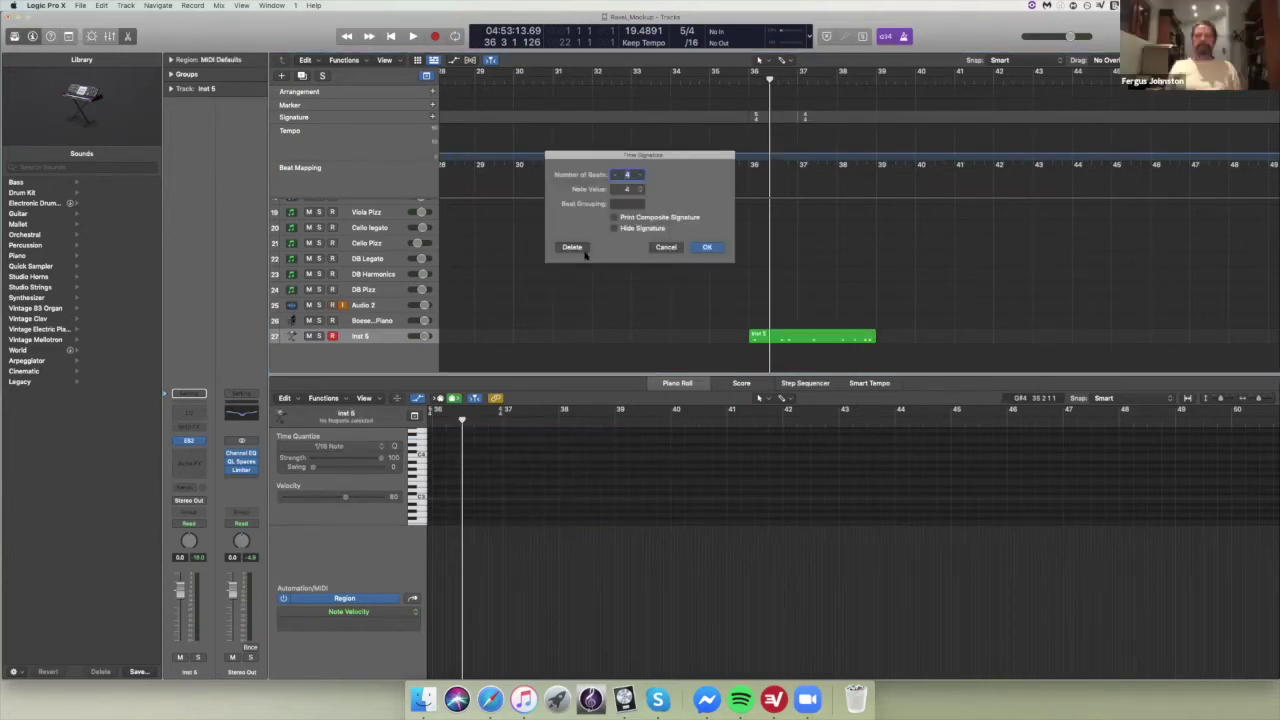
left_click(668, 248)
left_click(777, 118)
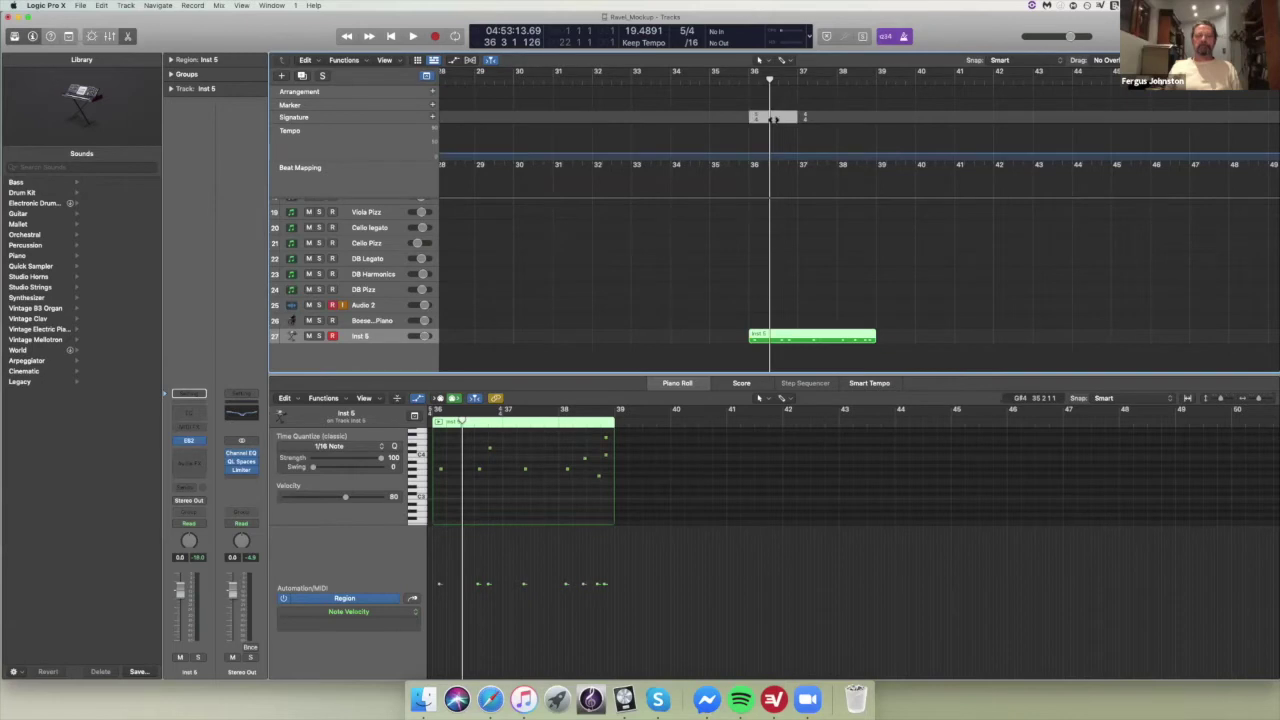
right_click(808, 117)
left_click(808, 117)
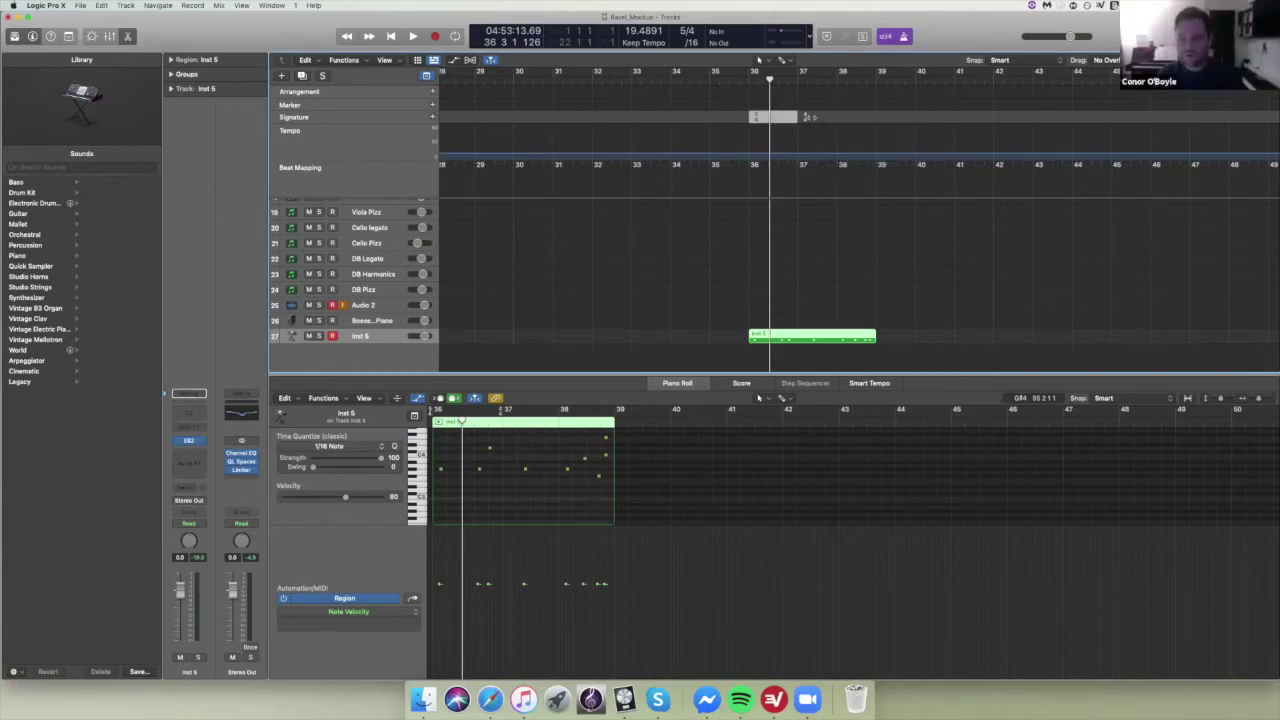
left_click(808, 117)
left_click_drag(806, 340, 925, 345)
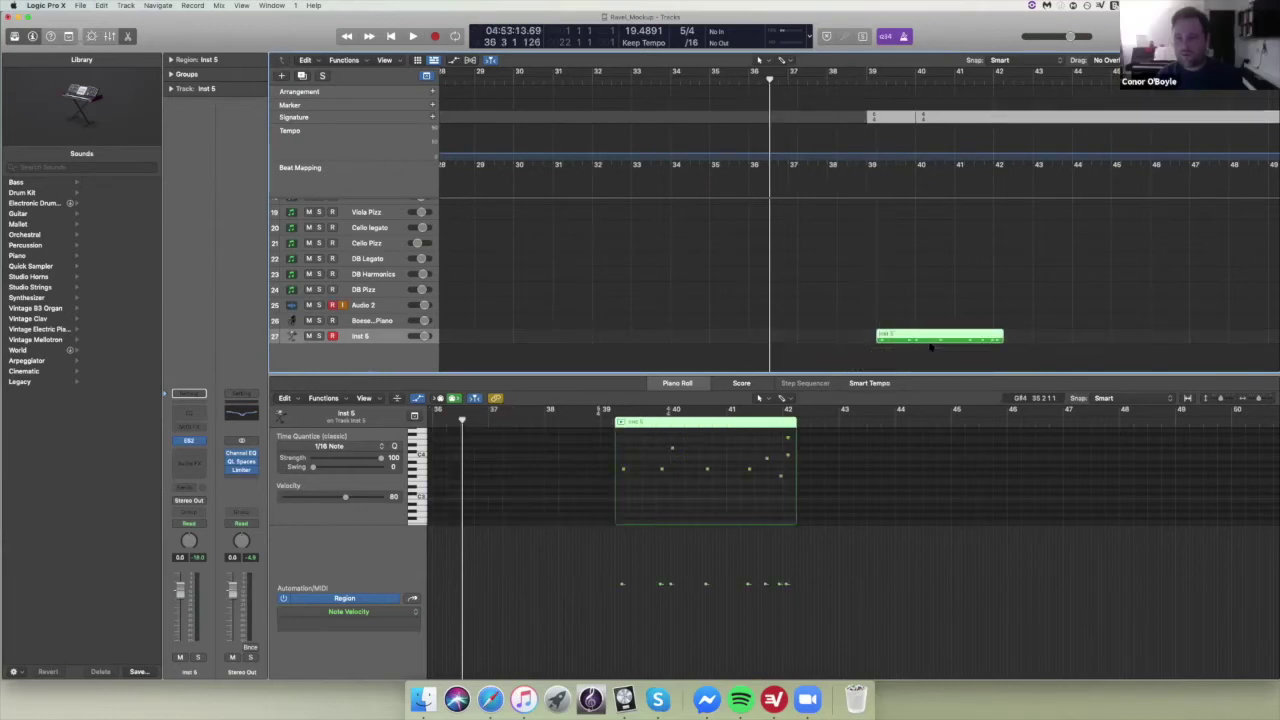
scroll(878, 314, "right", 4)
scroll(873, 313, "right", 1)
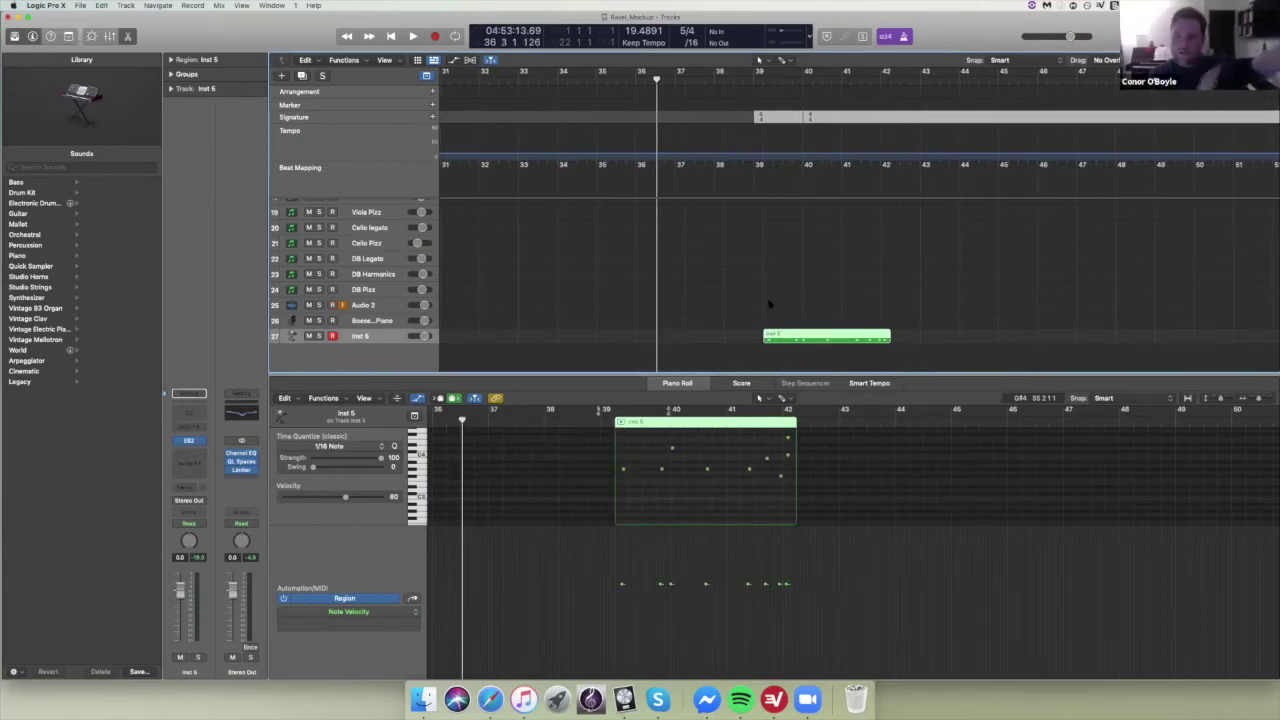
scroll(768, 304, "right", 1)
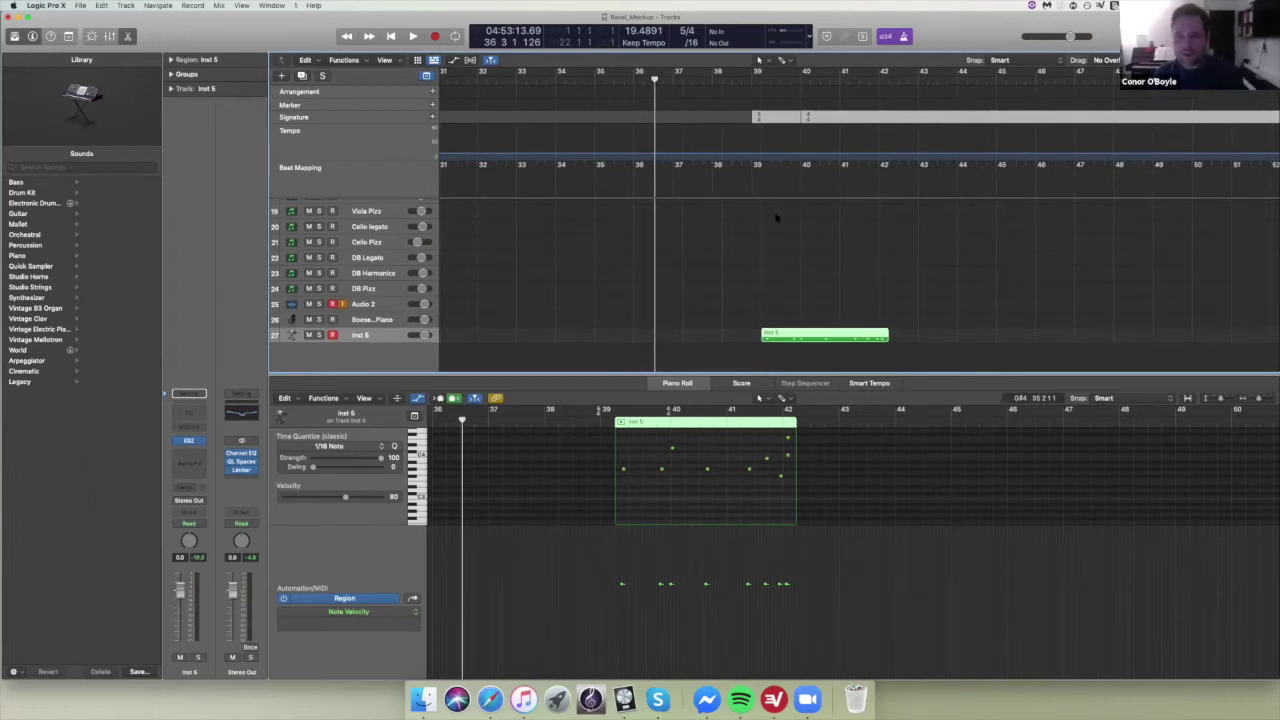
- Place the playhead at bar 44 and try inserting silence at the locators without adding a 5/4 signature, checking the shifted regions
scroll(768, 238, "left", 2)
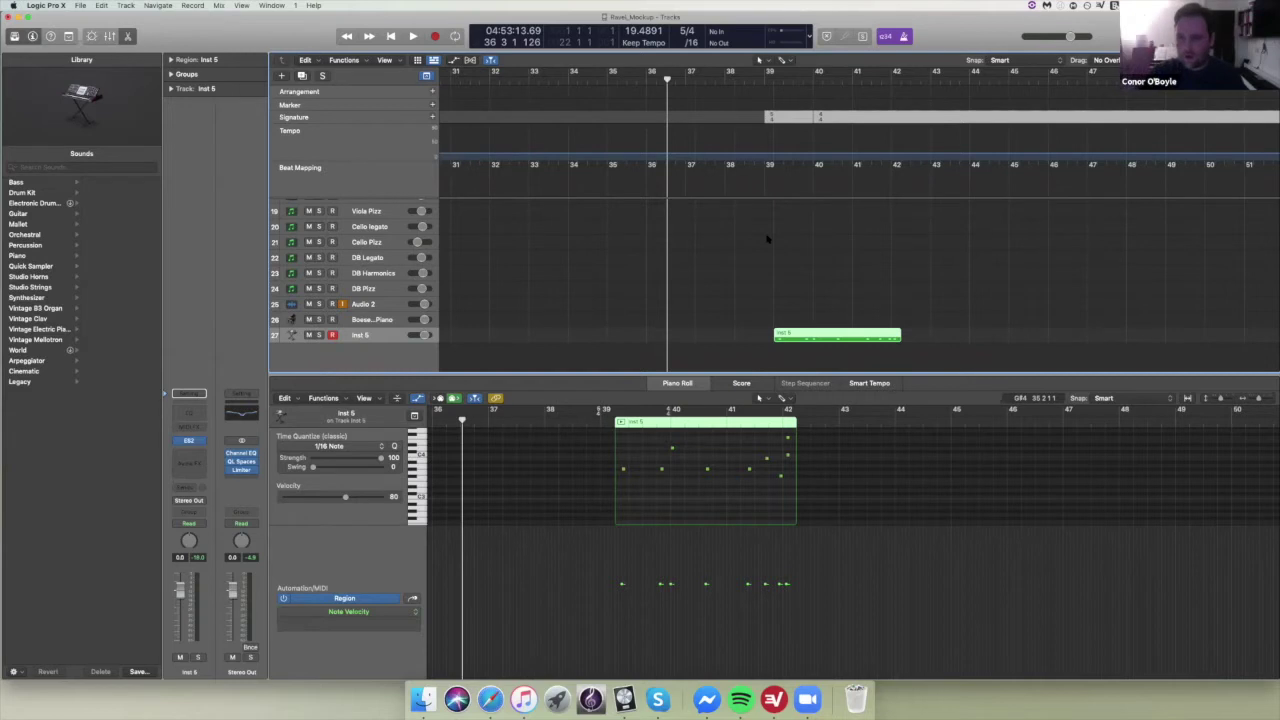
scroll(768, 238, "right", 5)
scroll(768, 238, "left", 15)
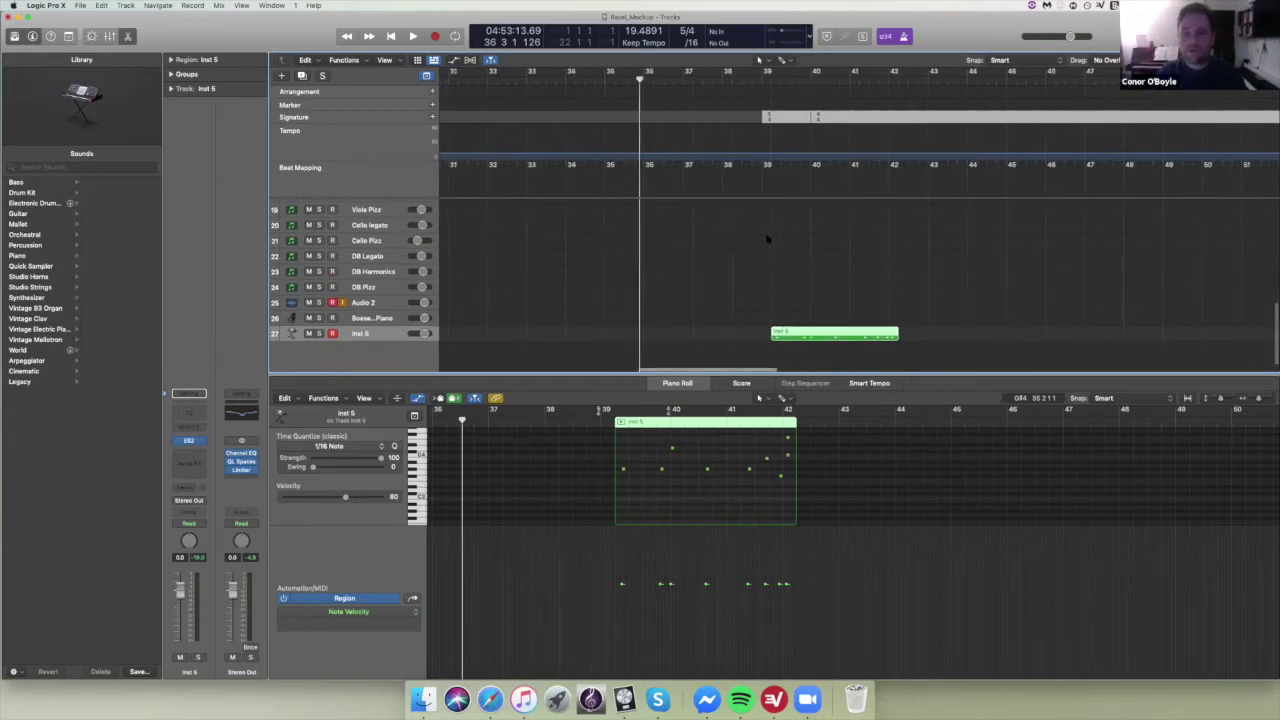
scroll(768, 238, "right", 11)
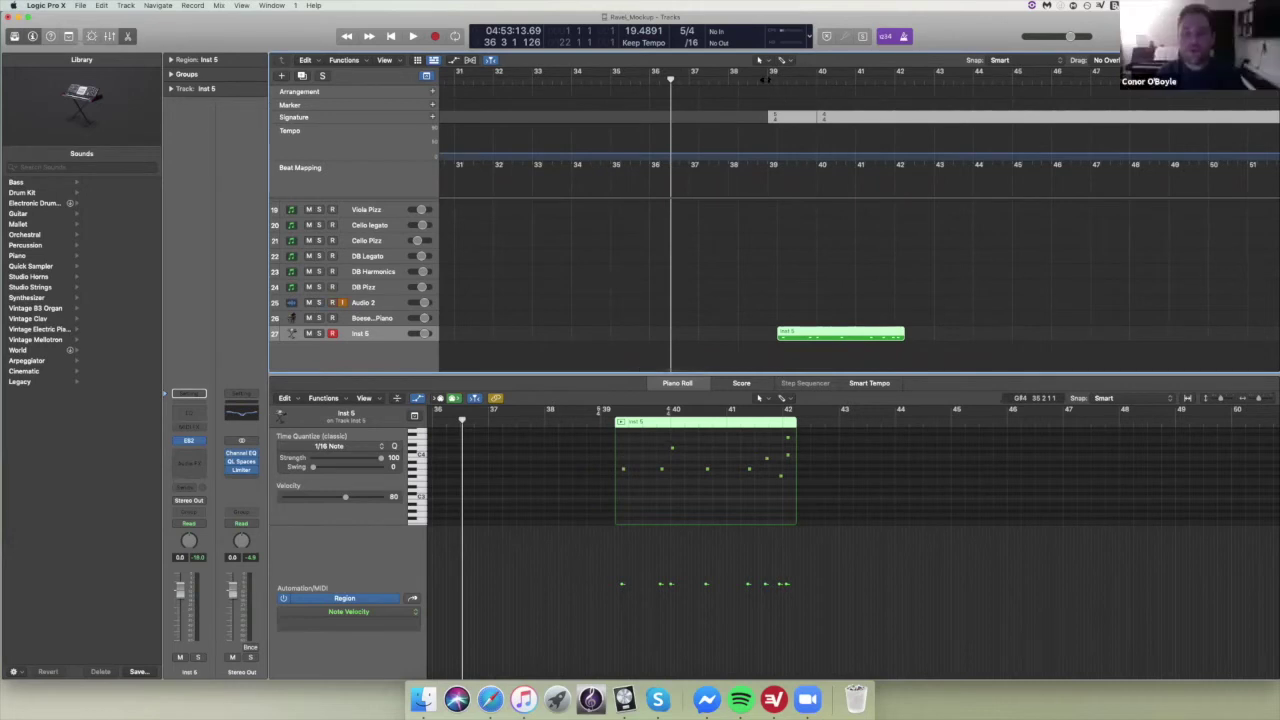
scroll(783, 103, "right", 18)
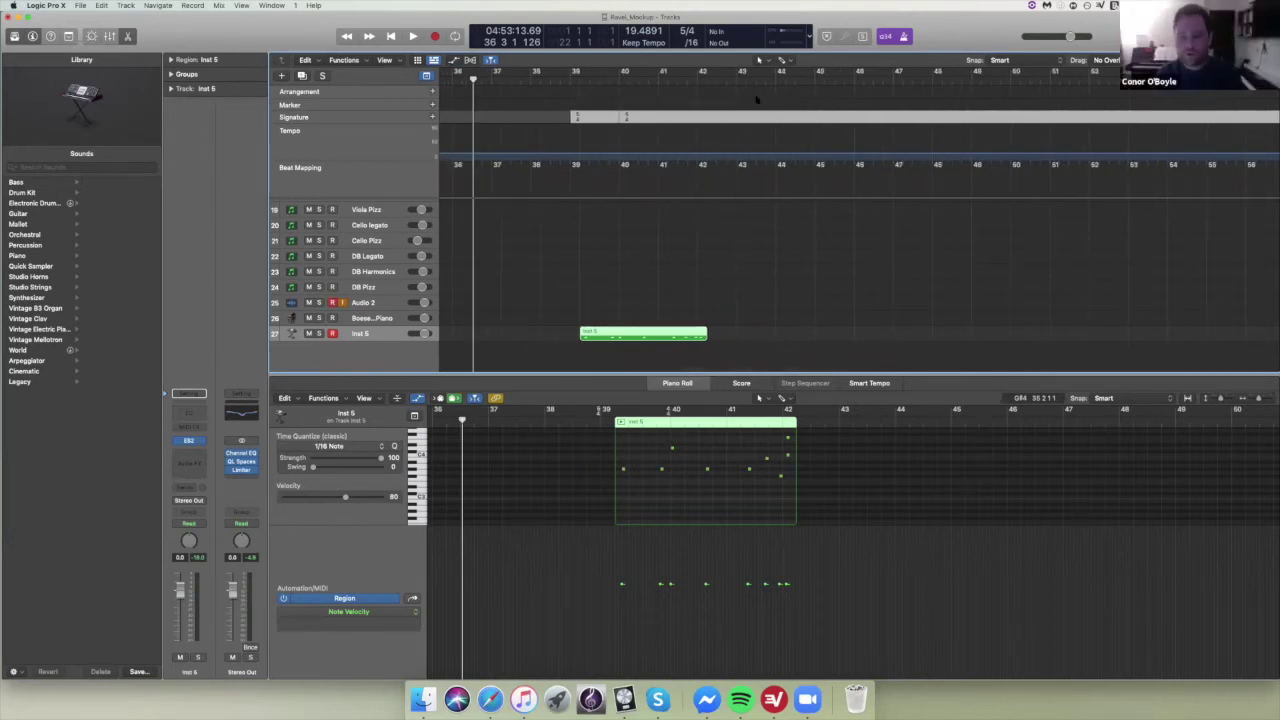
left_click(776, 80)
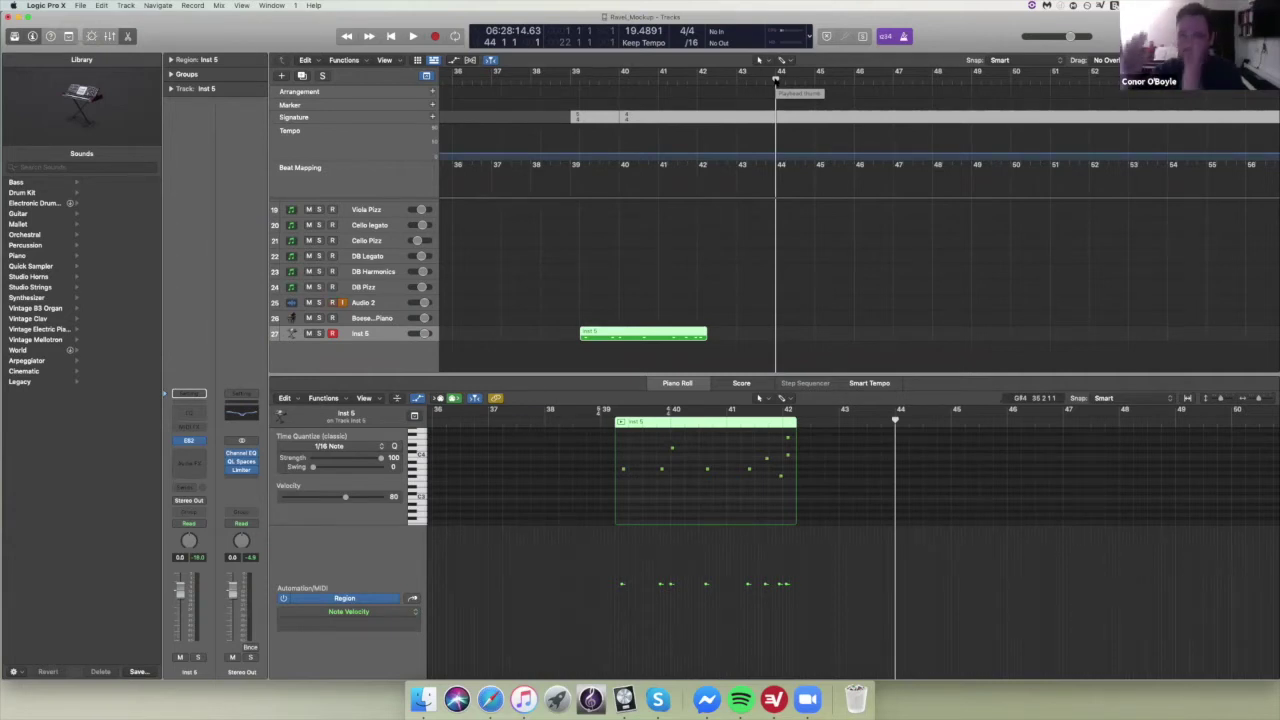
left_click(104, 6)
mouse_move(158, 298)
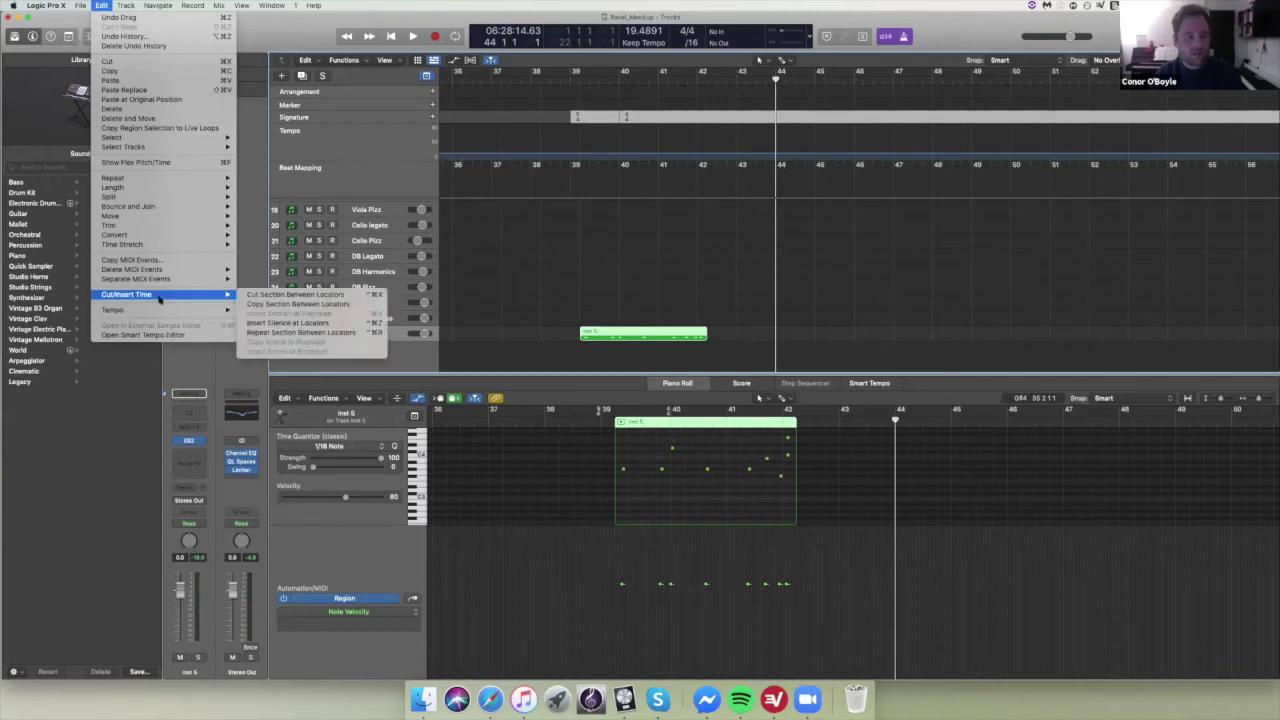
left_click(306, 323)
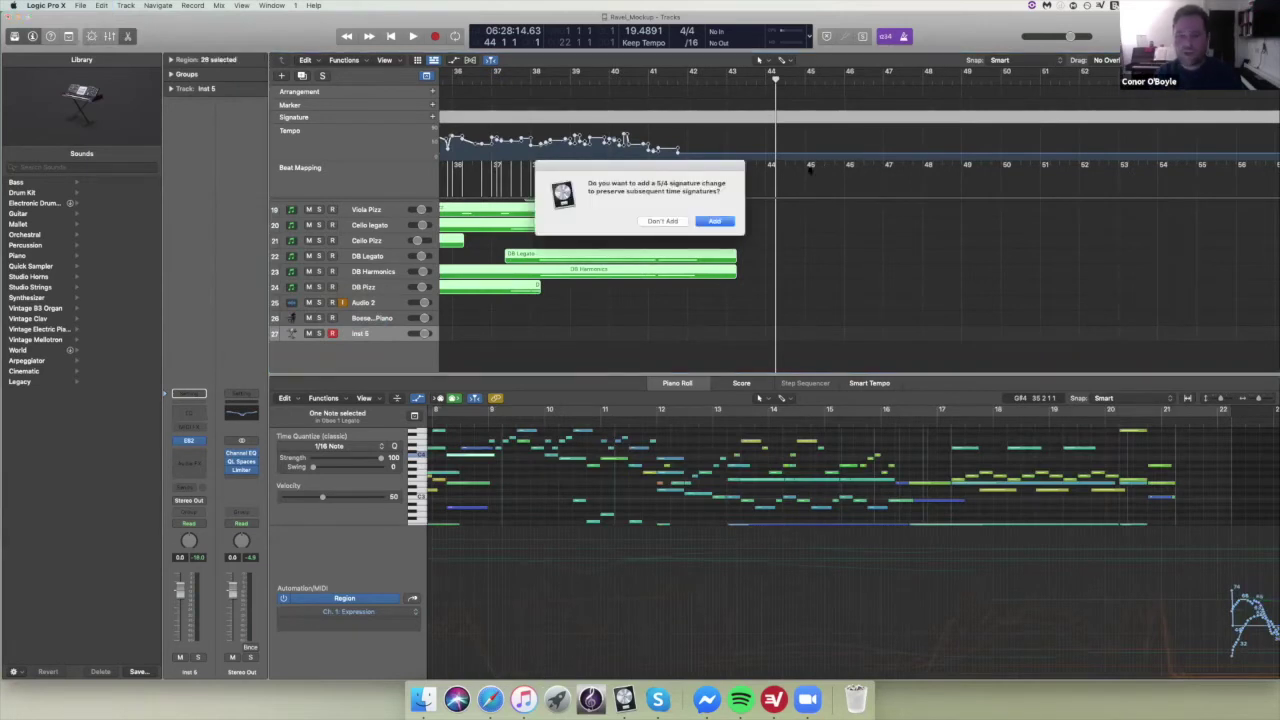
left_click(665, 222)
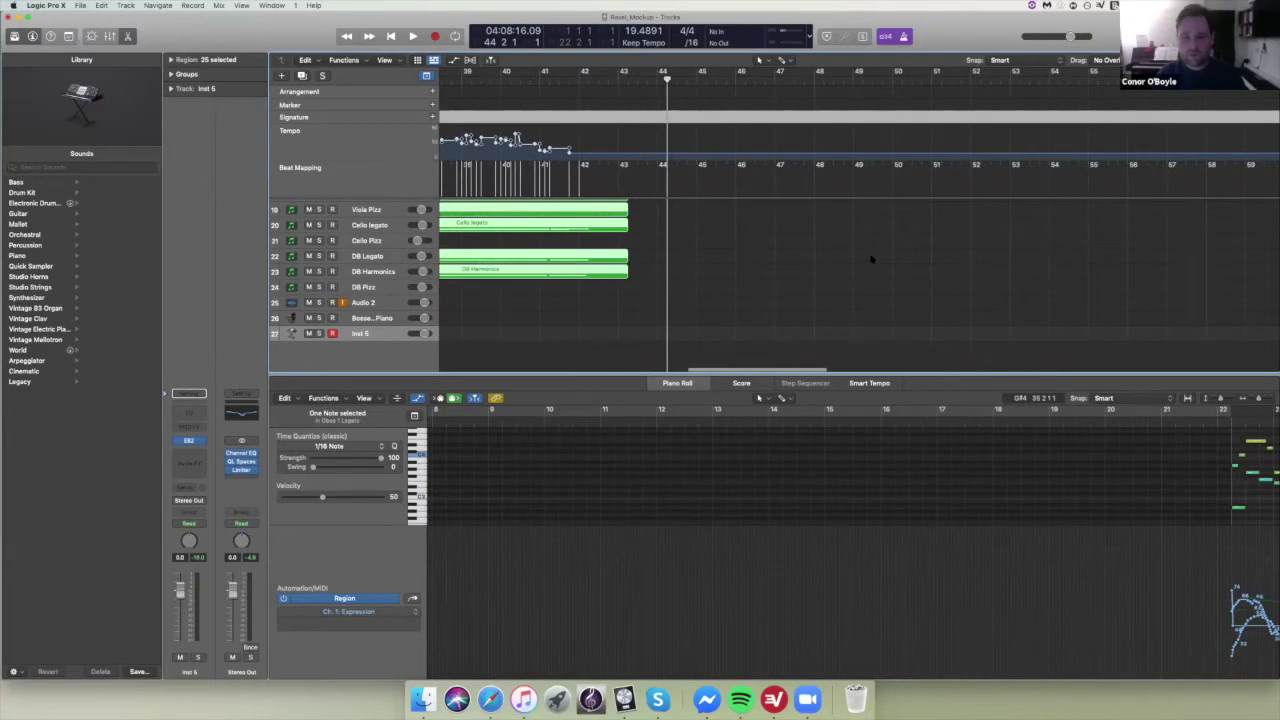
scroll(871, 260, "up", 6)
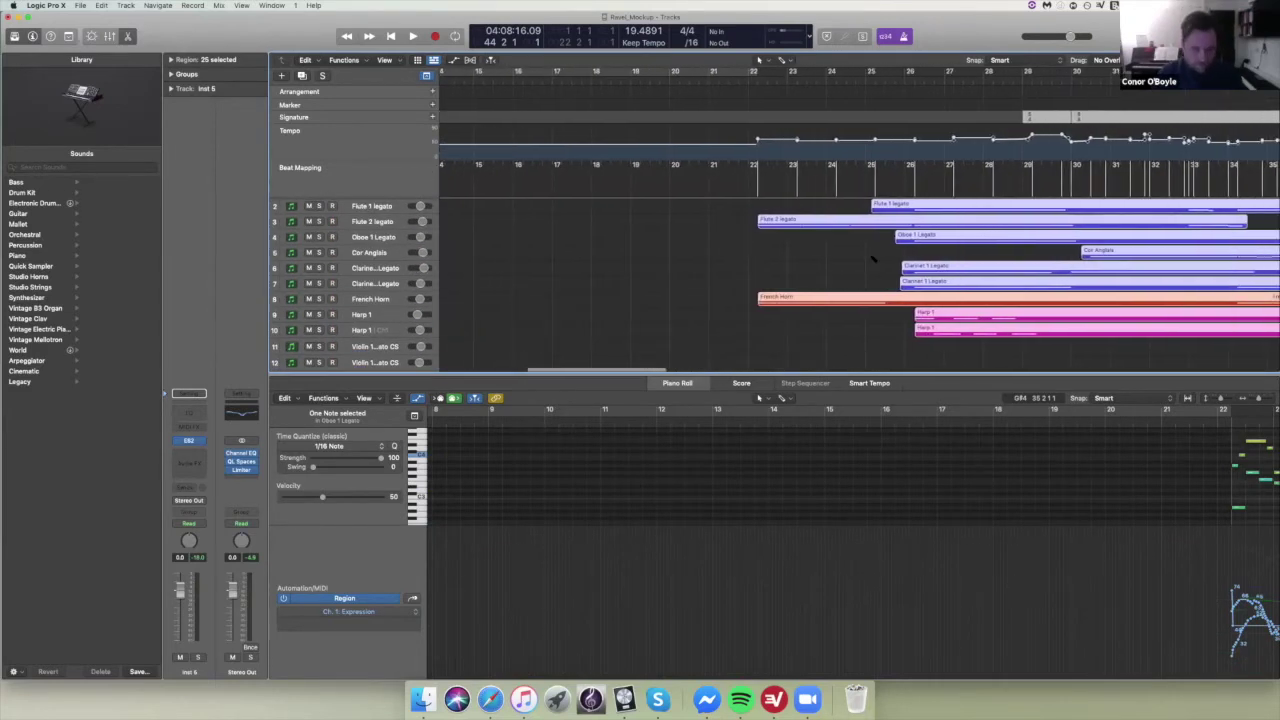
scroll(871, 260, "left", 8)
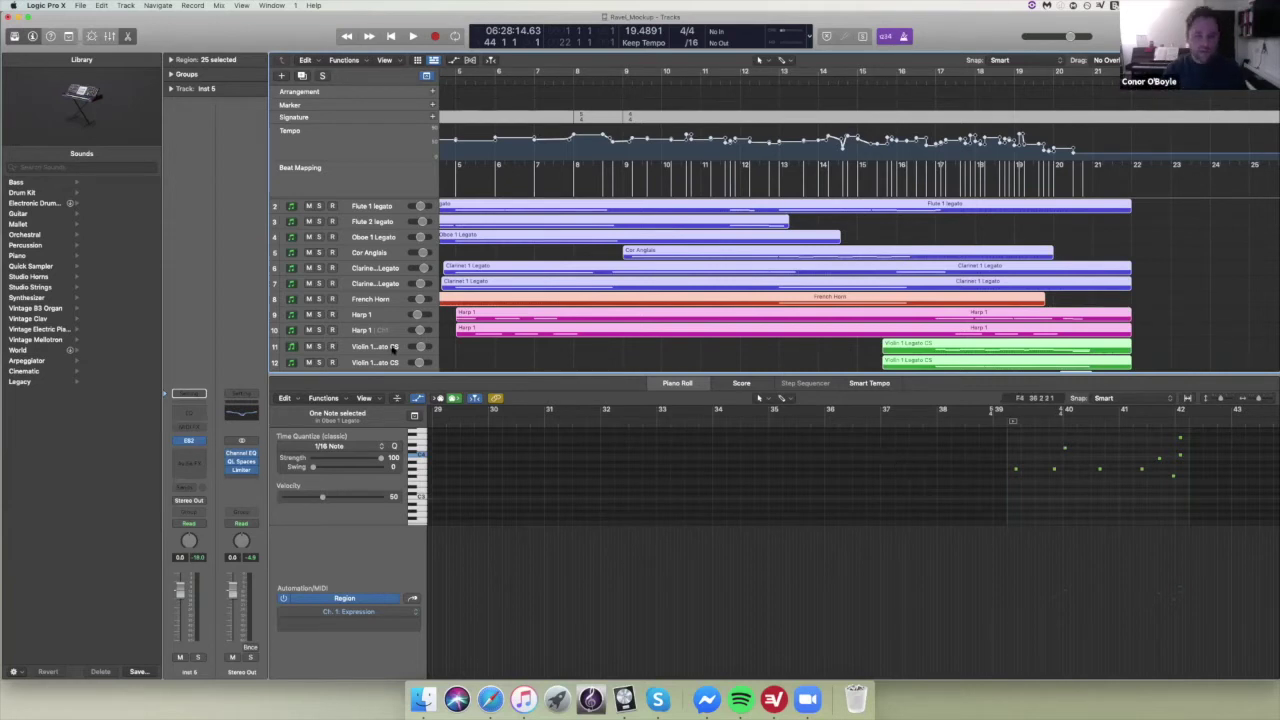
- Create one new audio track with Input 1, output 1 + 2, input monitoring and record enable
scroll(394, 300, "down", 10)
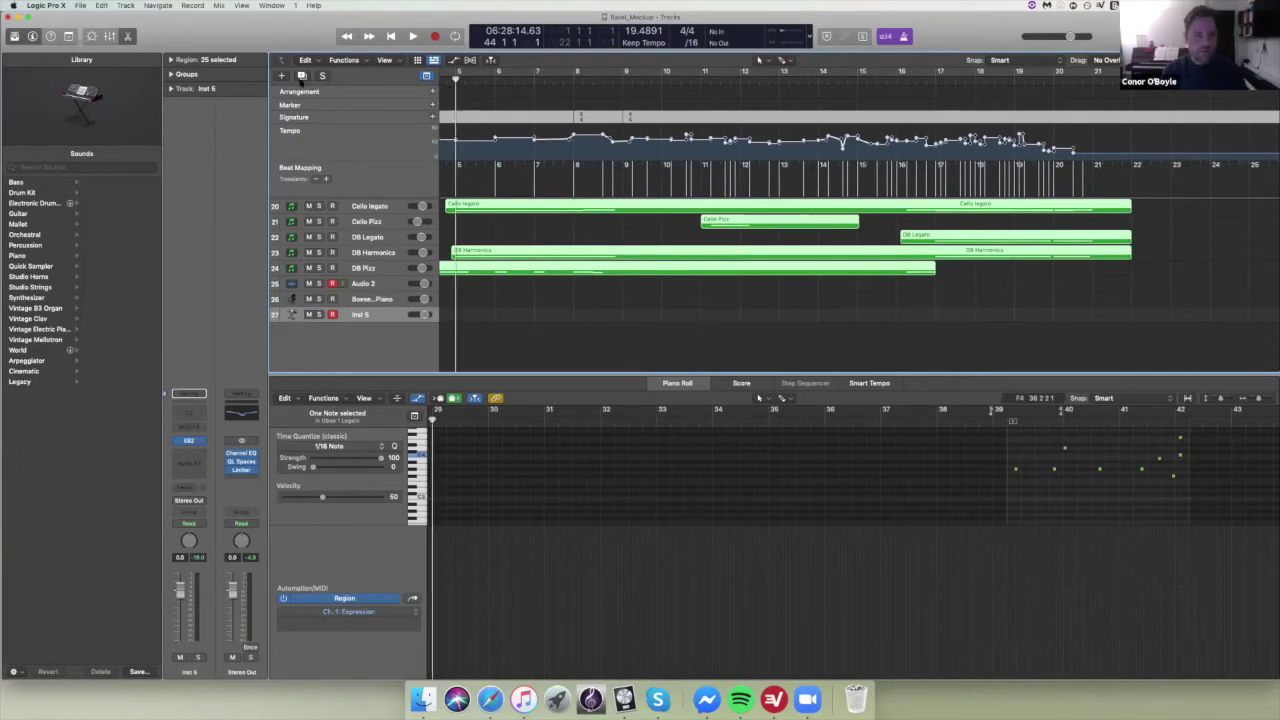
left_click(281, 76)
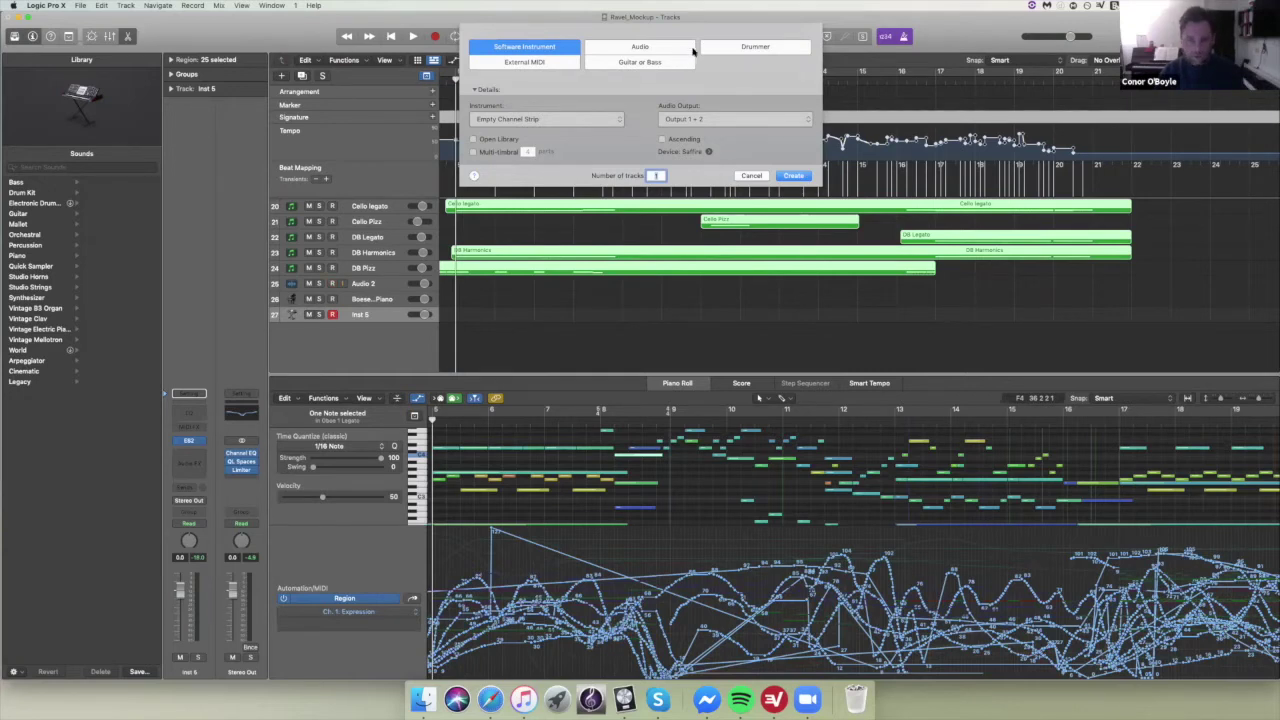
left_click(690, 52)
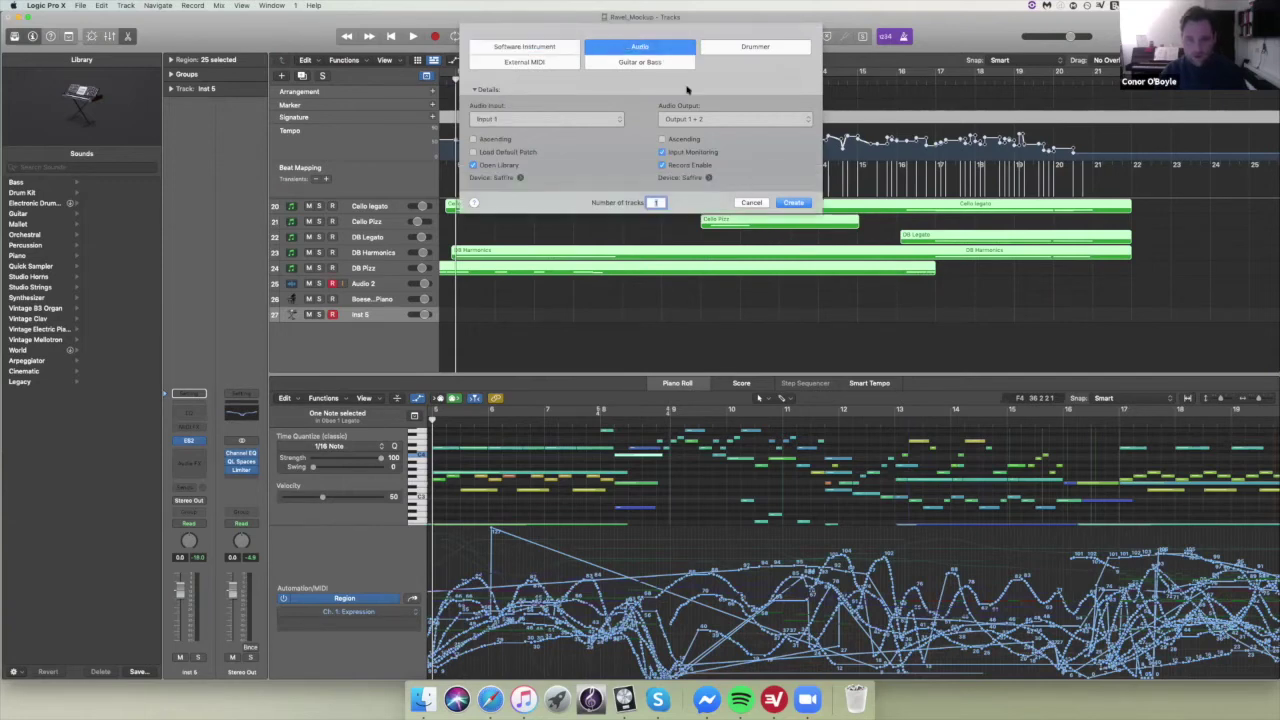
key("Return")
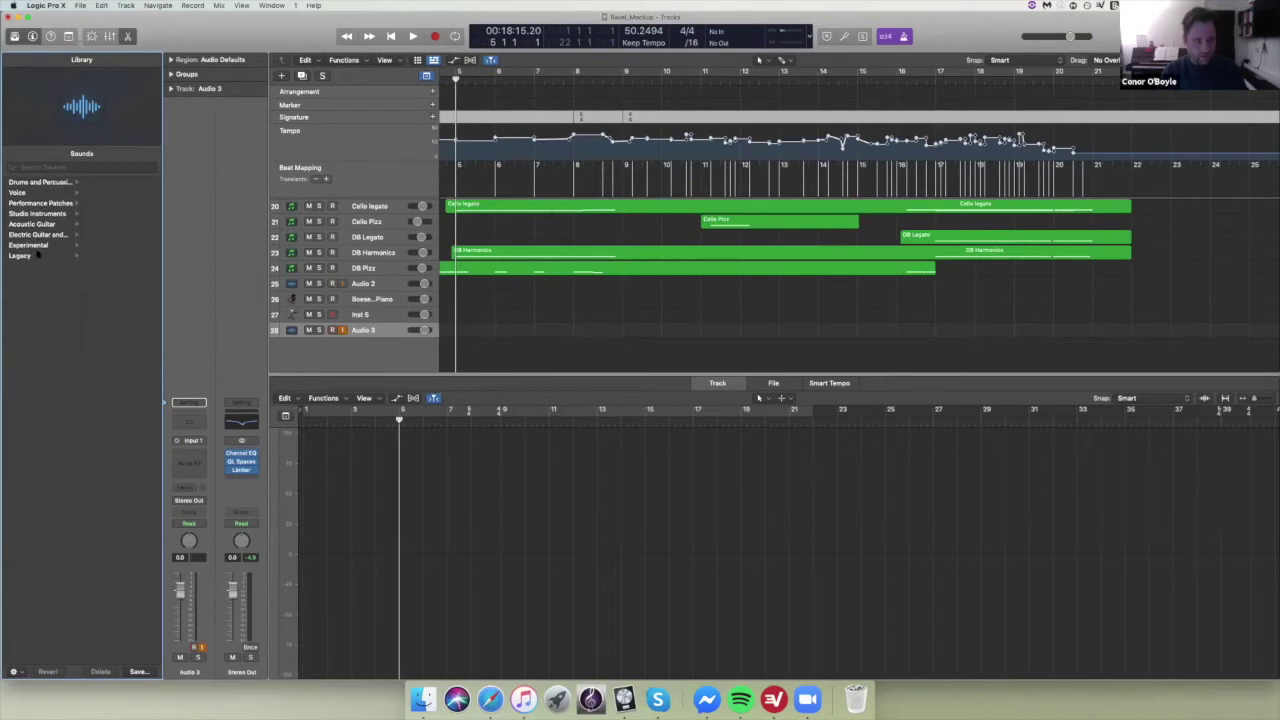
- Load the Brit and Clean patch from the Clean Guitar group of Electric Guitar and Bass onto the audio track
left_click(36, 235)
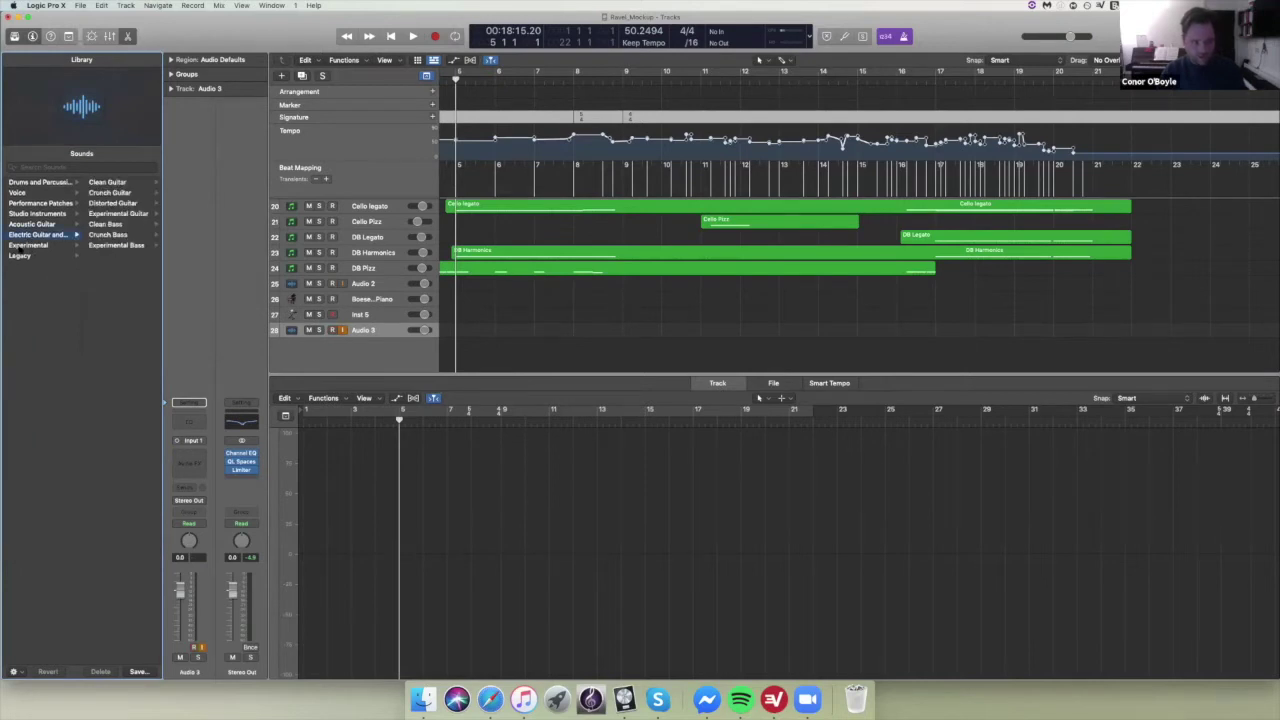
left_click(107, 182)
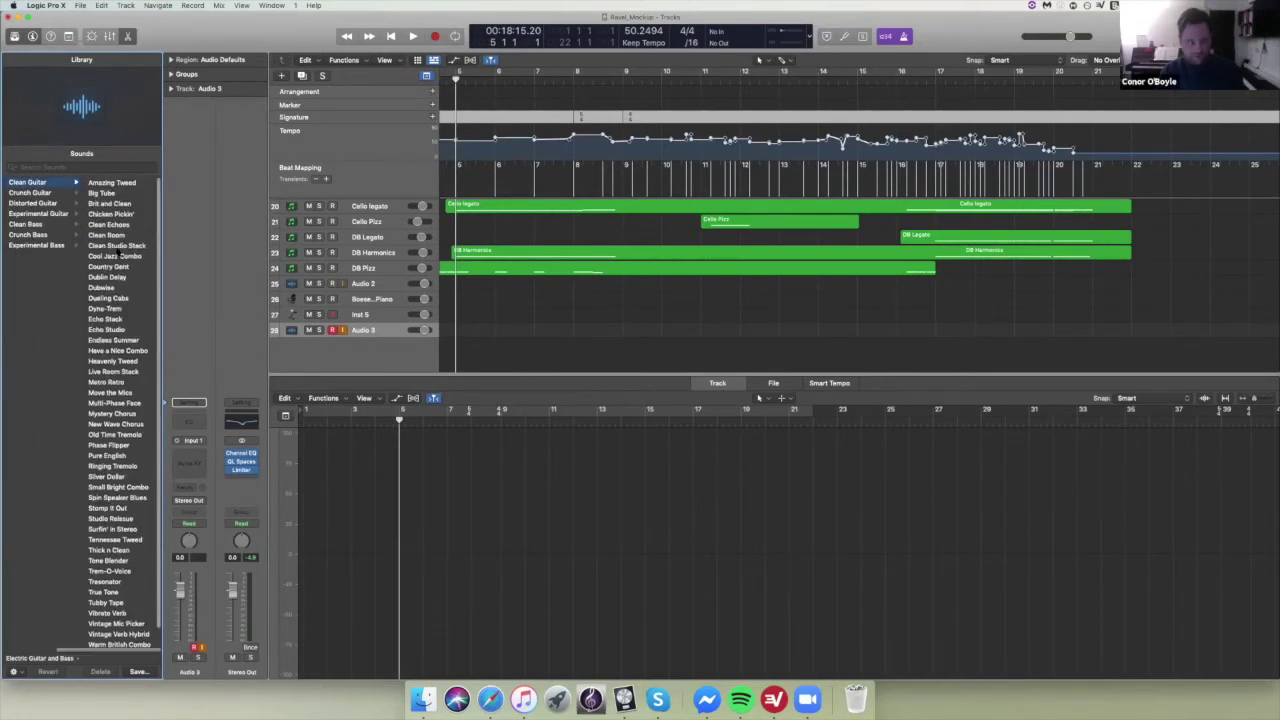
left_click(108, 201)
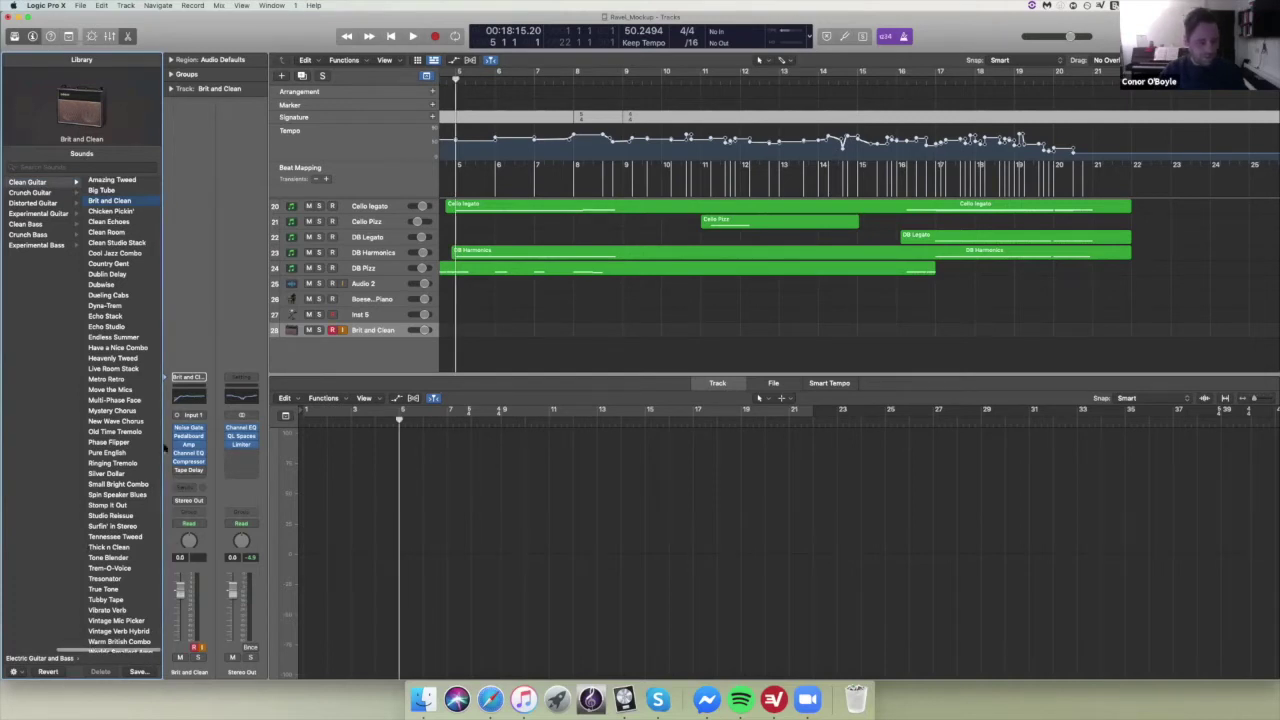
- Examine the Pedalboard effect of the guitar track and browse its available pedals
mouse_move(207, 451)
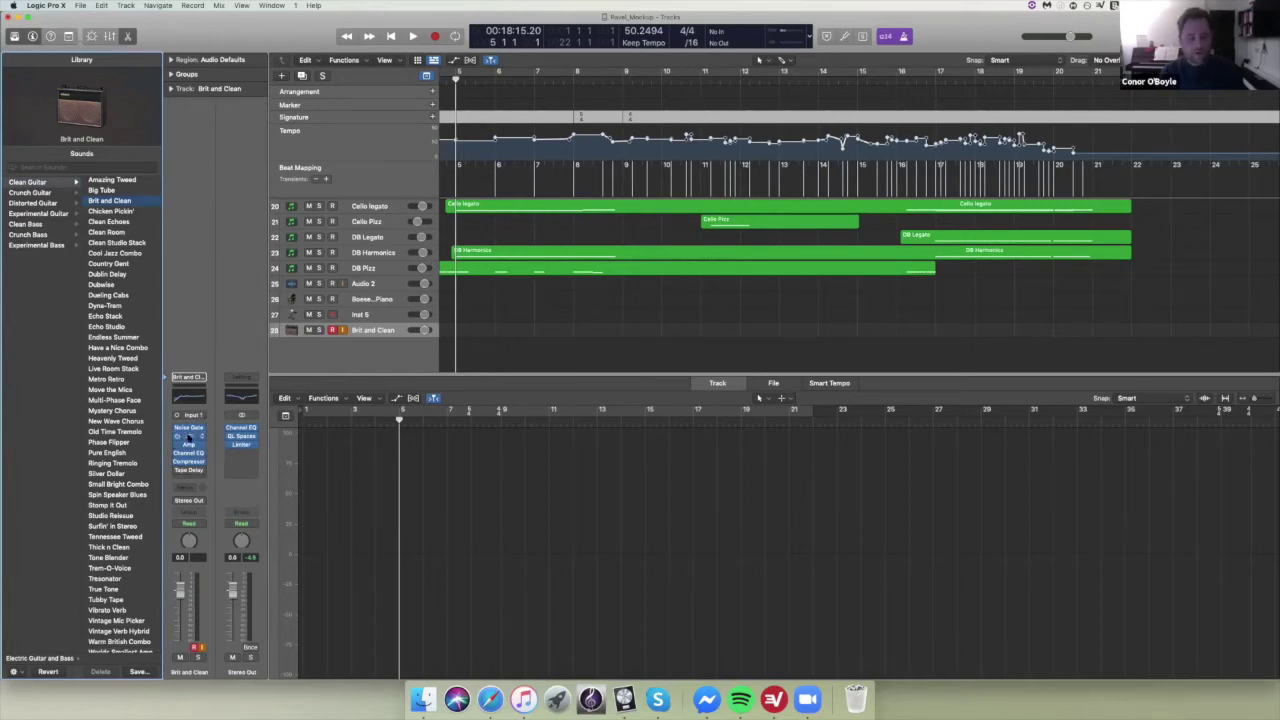
left_click(188, 437)
scroll(920, 290, "down", 3)
scroll(920, 290, "down", 5)
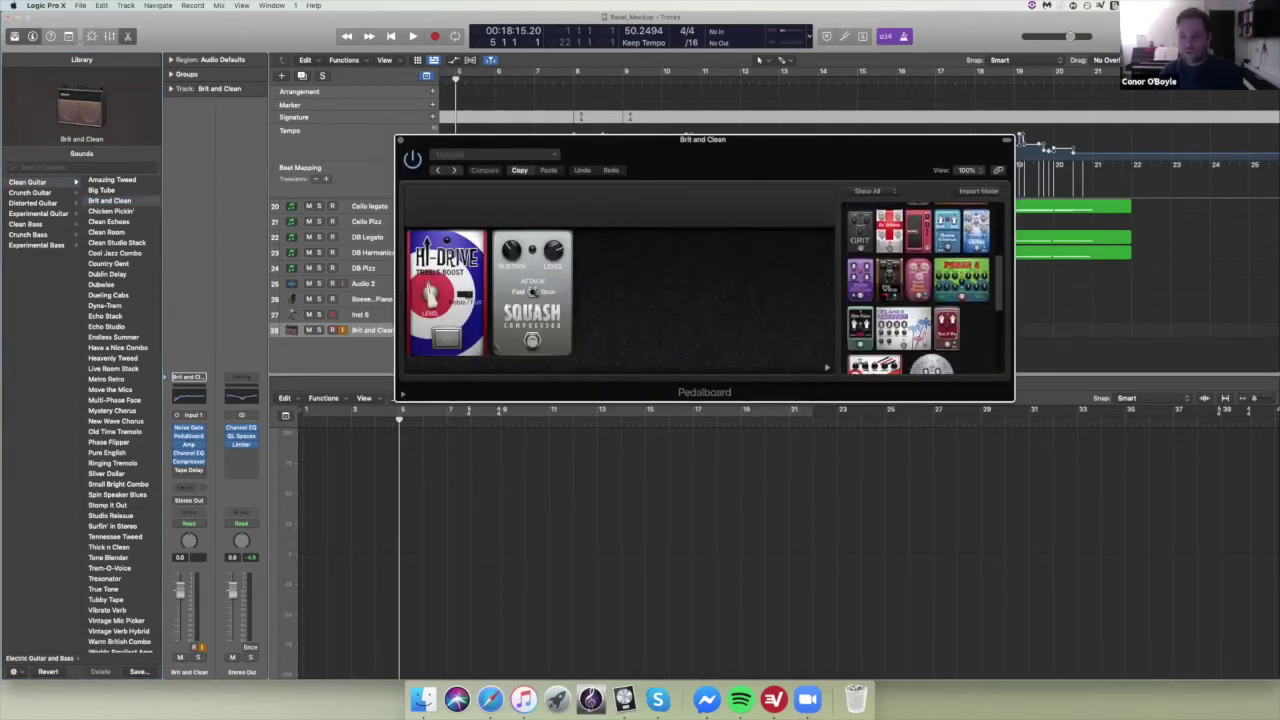
scroll(918, 290, "up", 5)
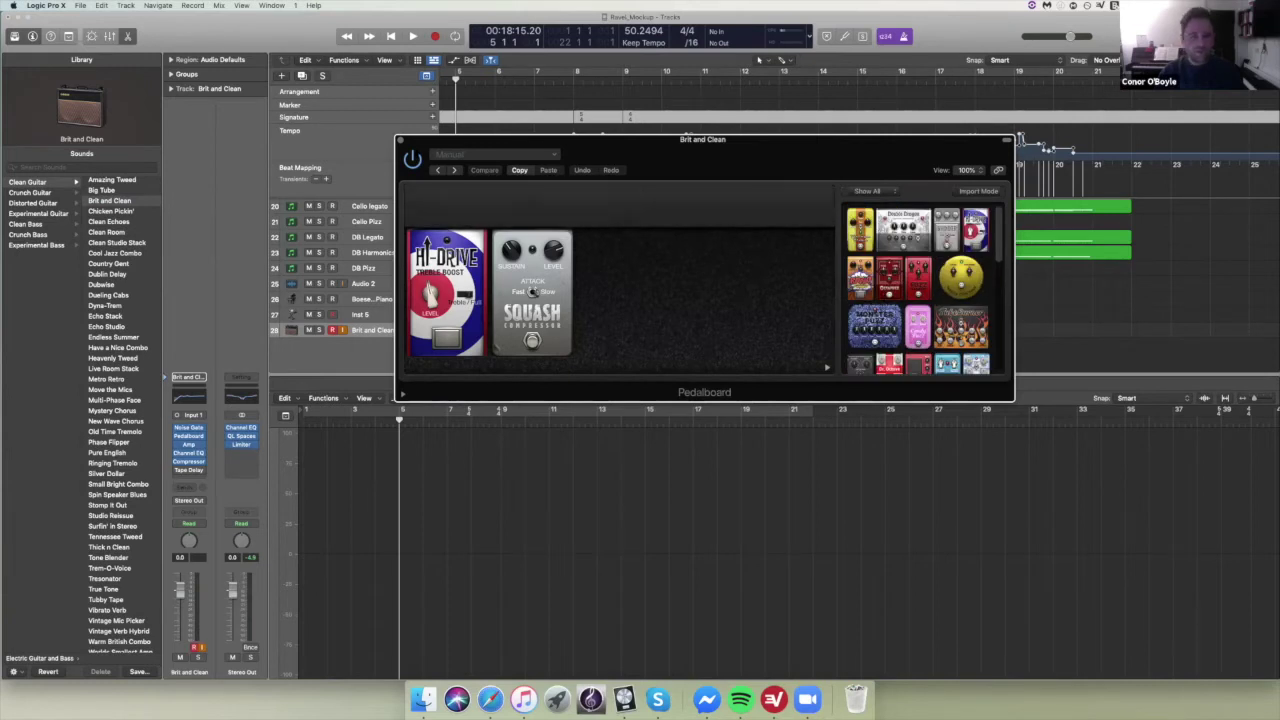
left_click(401, 140)
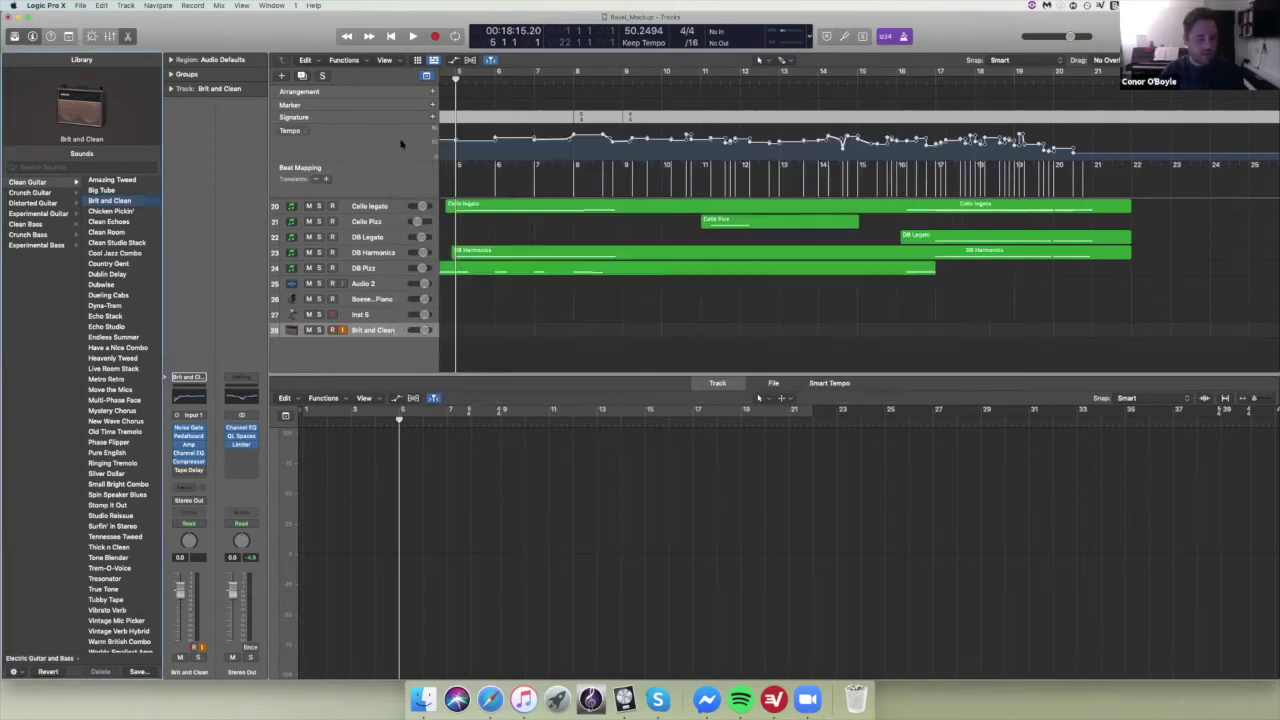
- Open the guitar track's Amp Designer and set its microphone to Condenser 87
left_click(188, 447)
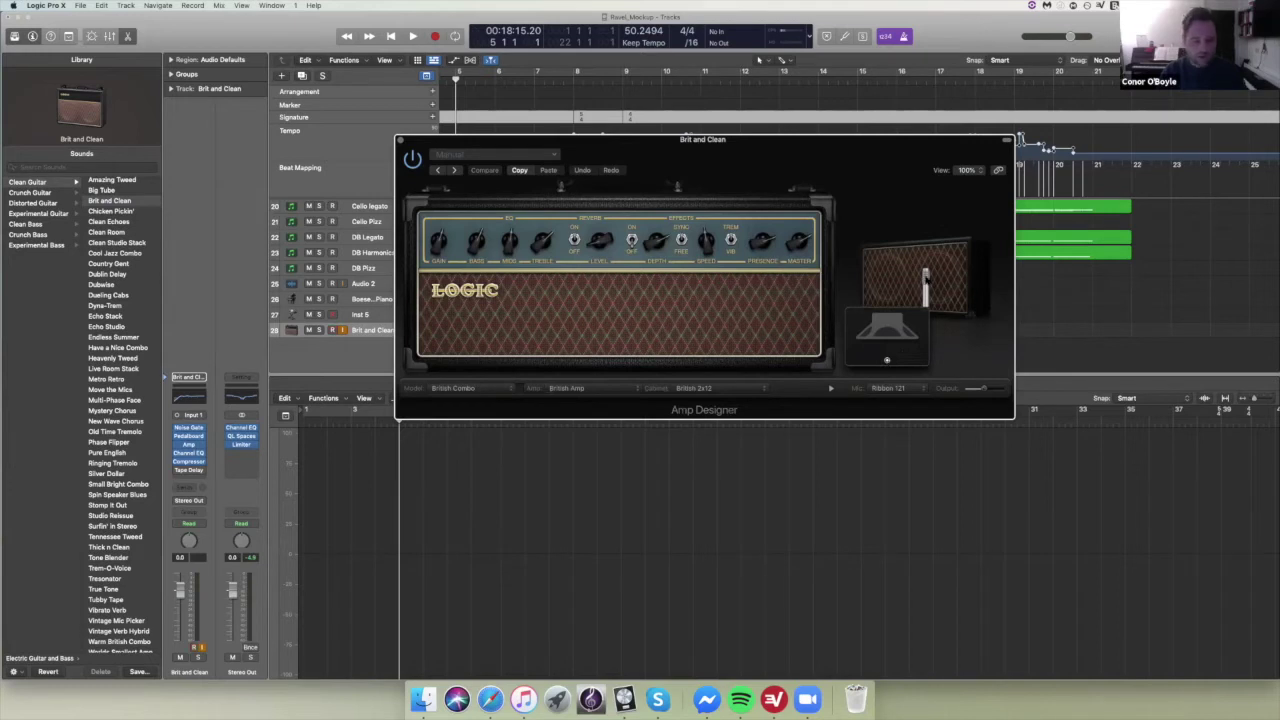
left_click(908, 389)
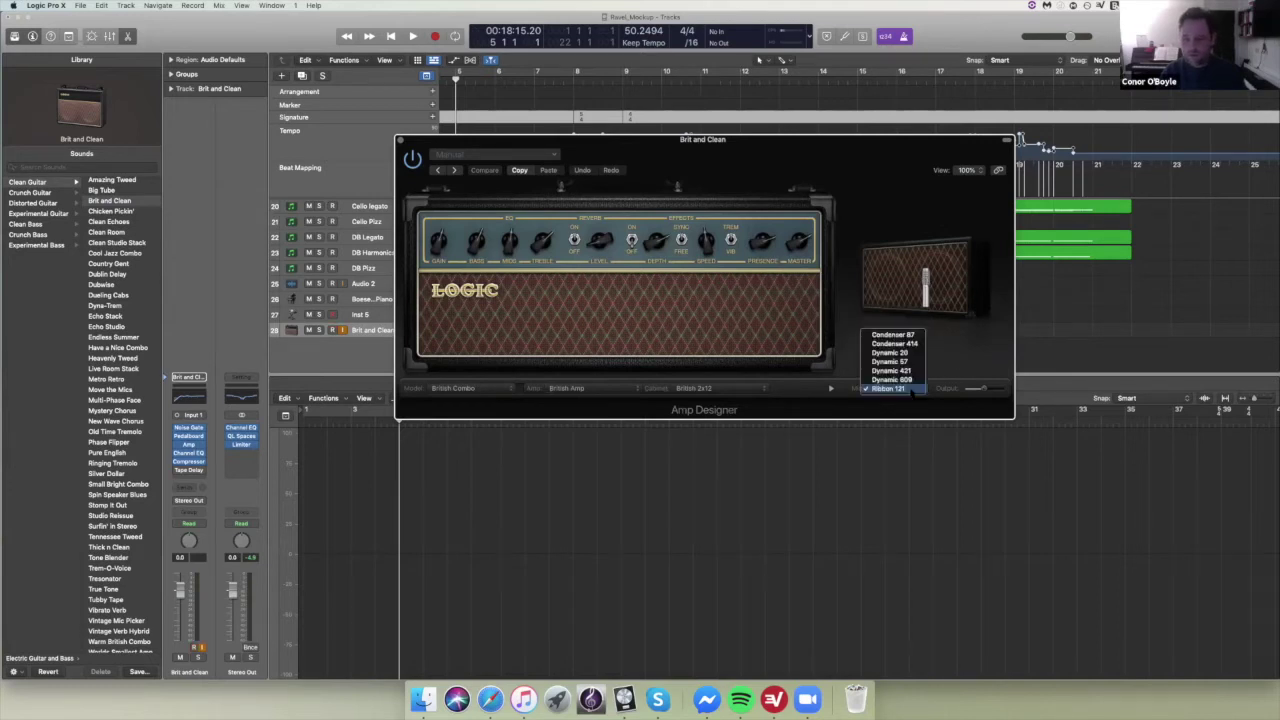
left_click(893, 335)
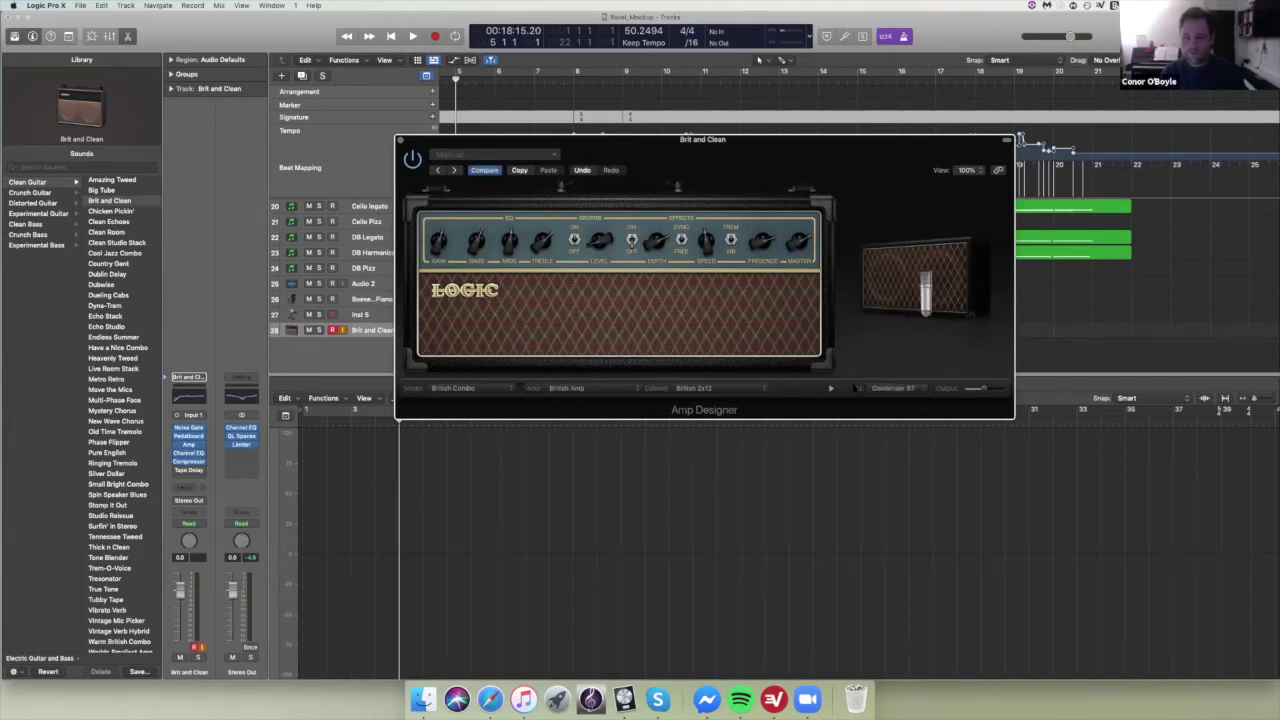
- Set the amp model to Small Tweed Combo and shift its microphone slightly toward the cabinet's centre, closing Amp Designer
left_click(492, 390)
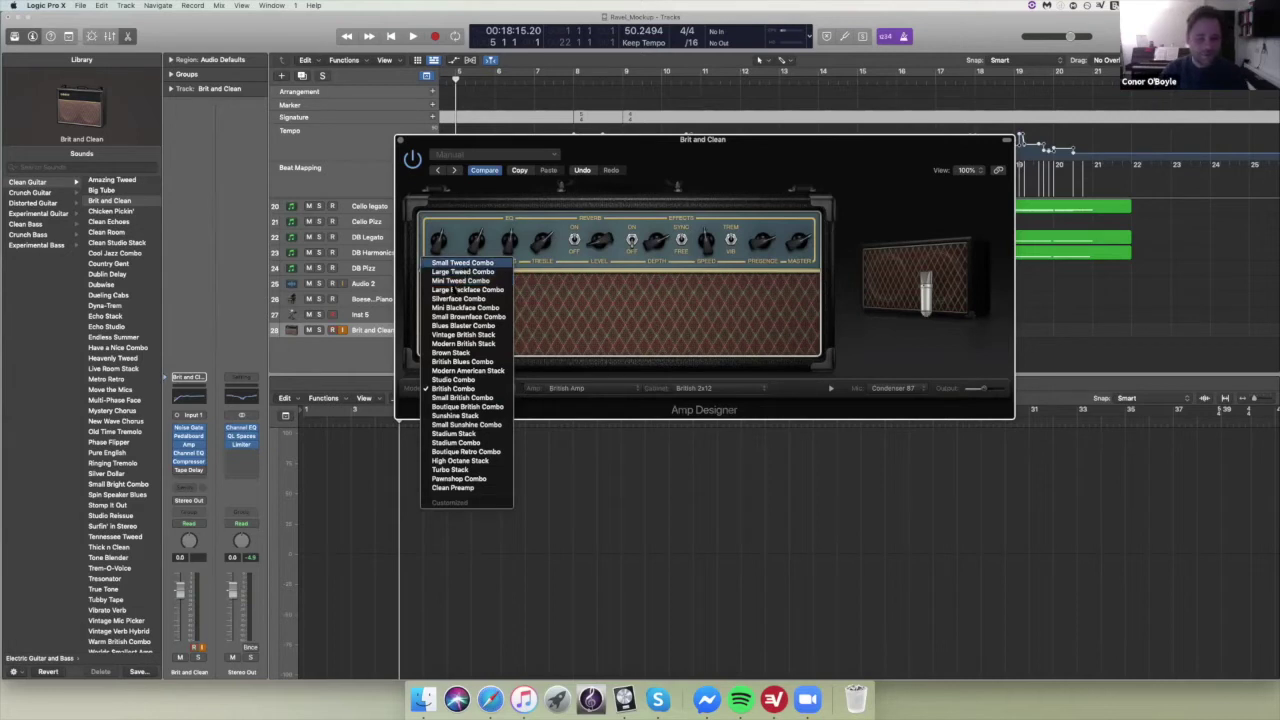
left_click(463, 263)
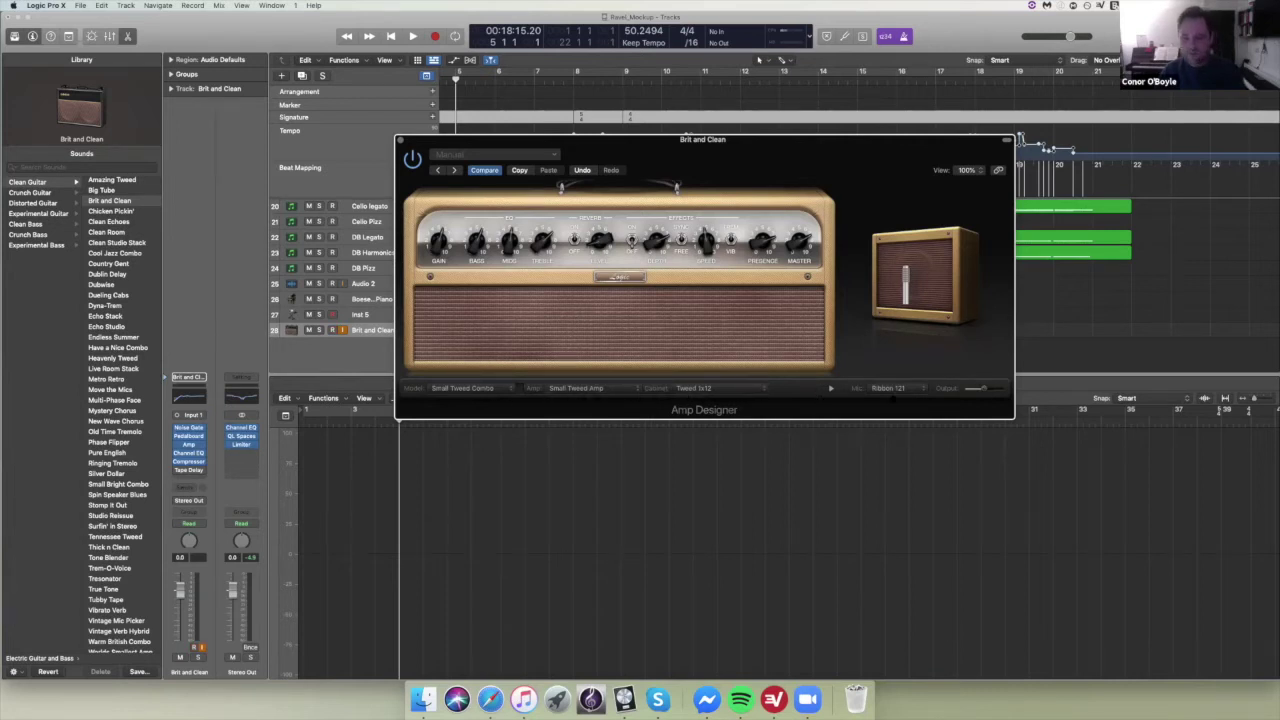
mouse_move(907, 280)
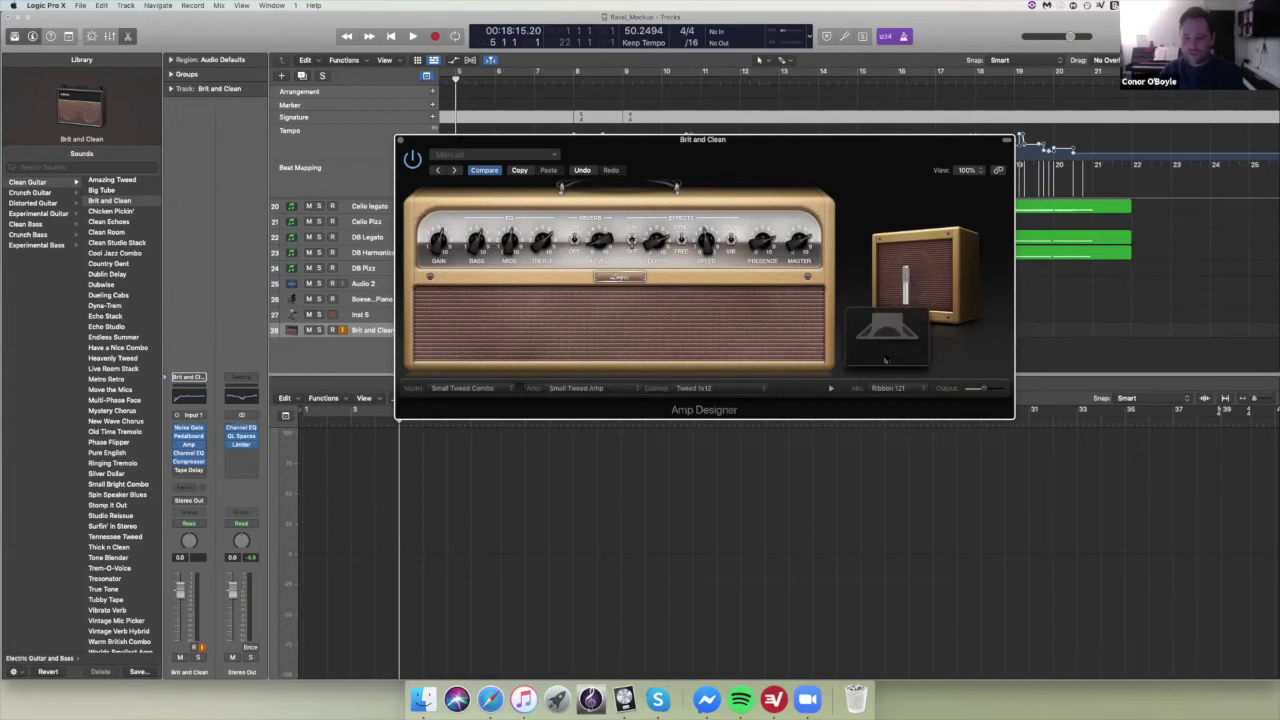
mouse_move(886, 360)
left_mouse_down()
mouse_move(914, 362)
mouse_move(897, 355)
left_mouse_up()
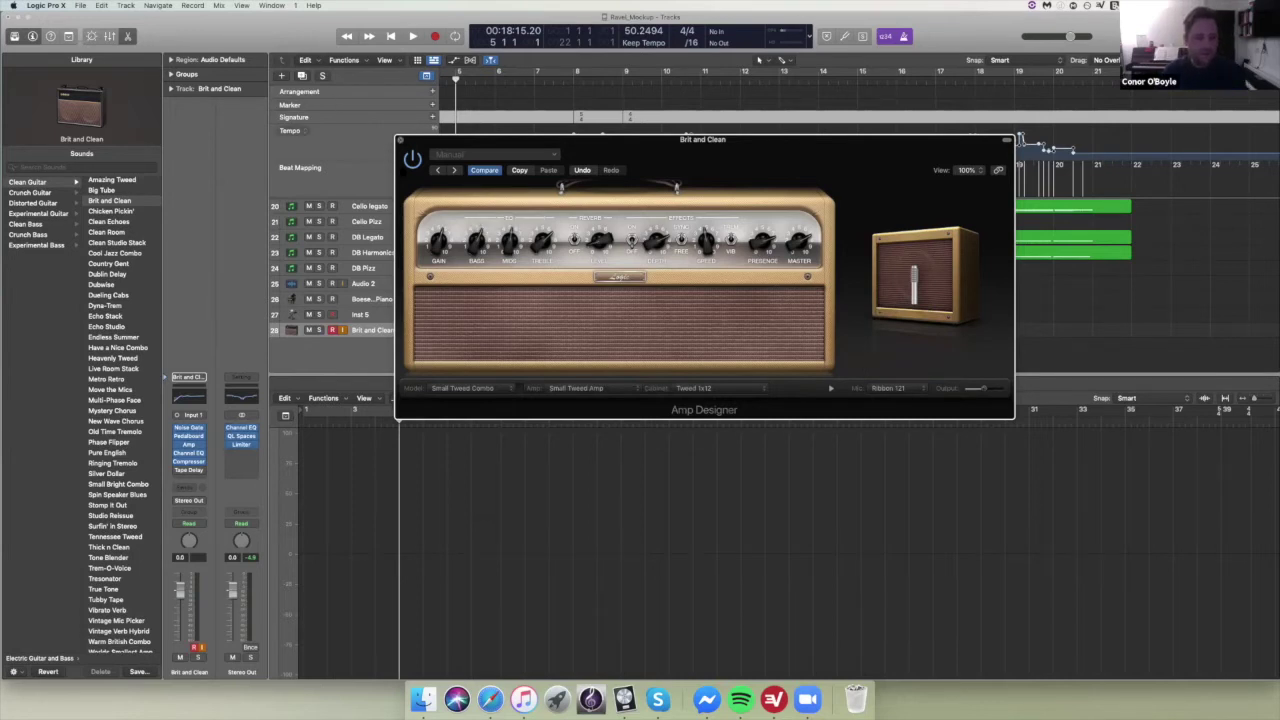
left_click(402, 140)
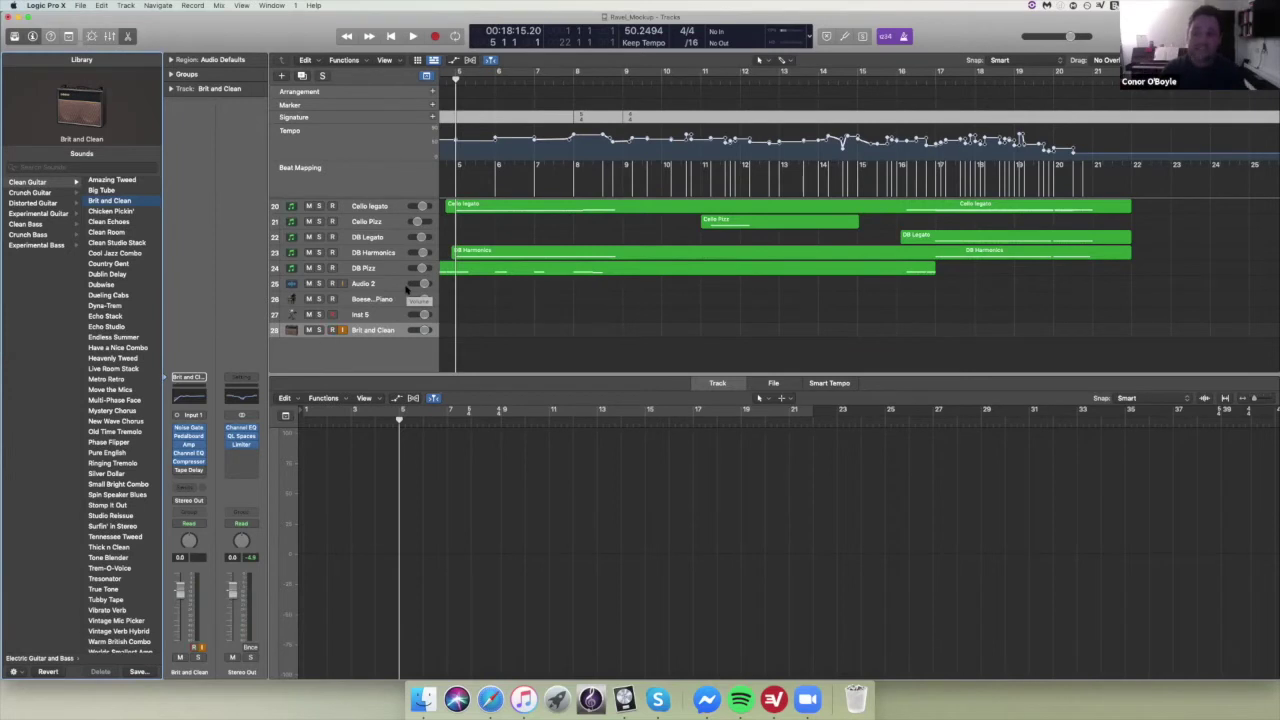
- Delete the Brit and Clean guitar track from the project
left_click(368, 334)
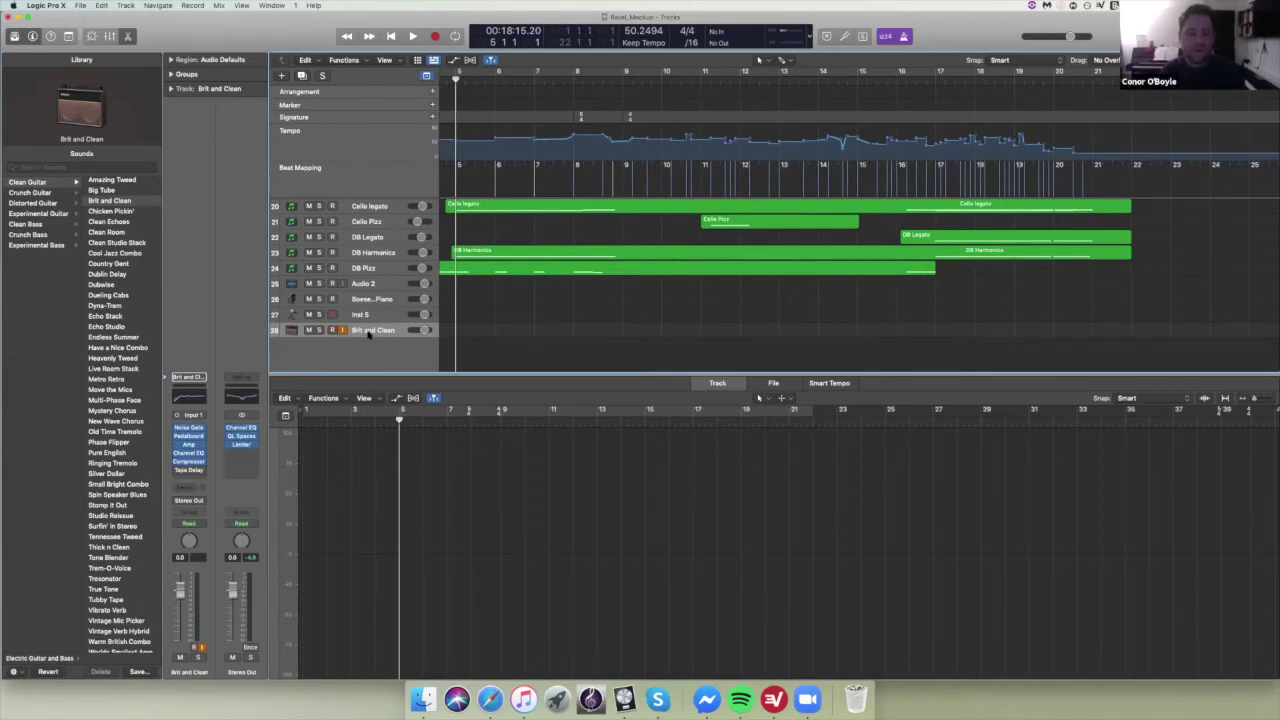
key("alt+r")
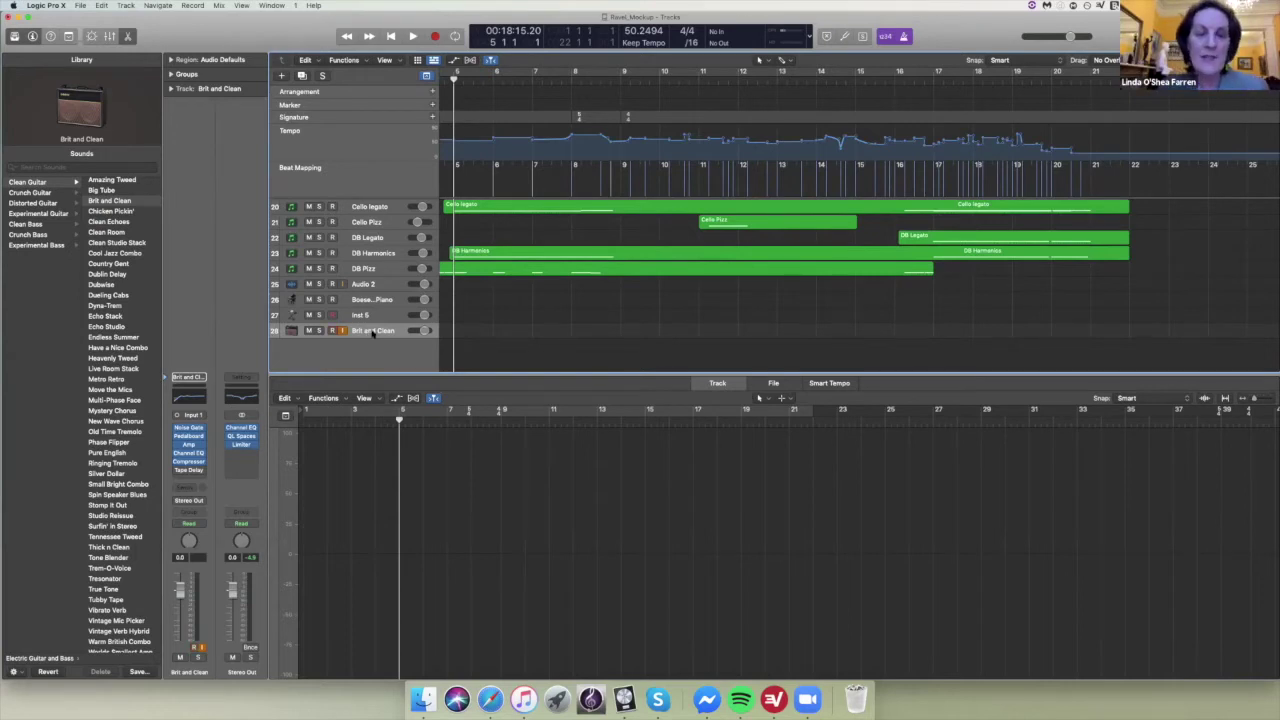
key("super+BackSpace")
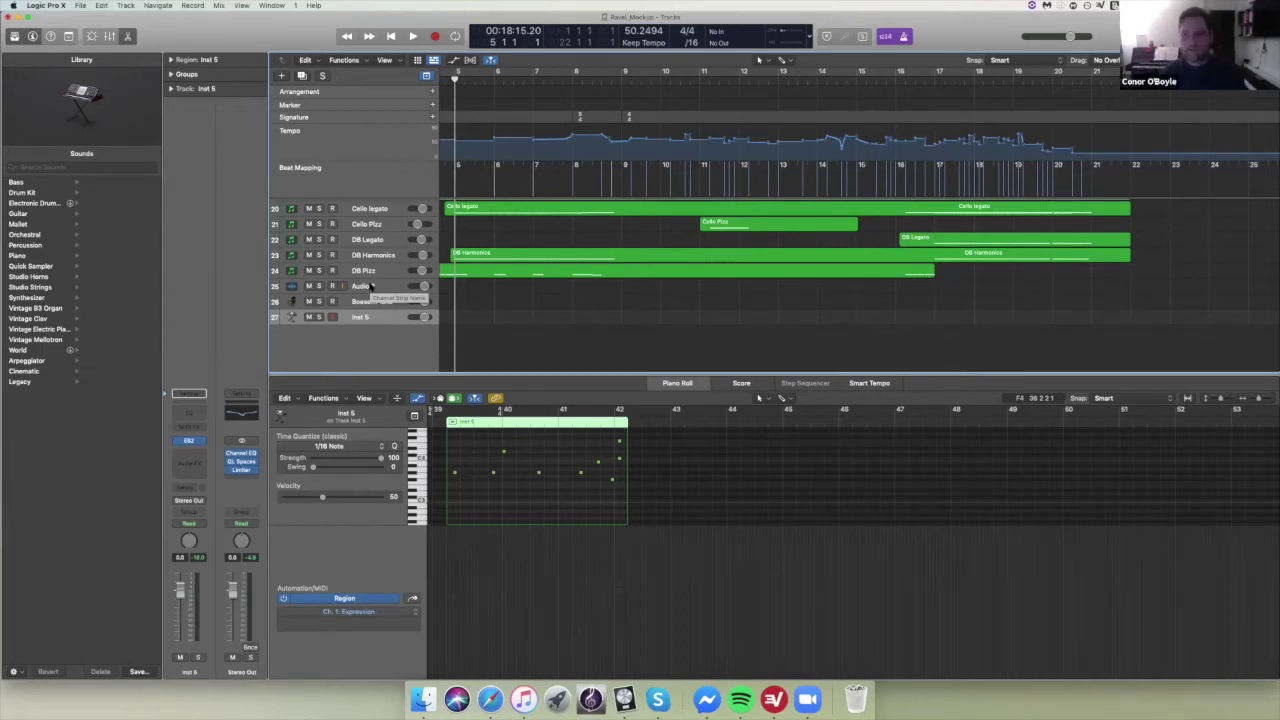
- Return the playhead to the start of the project at bar 1
scroll(370, 286, "left", 3)
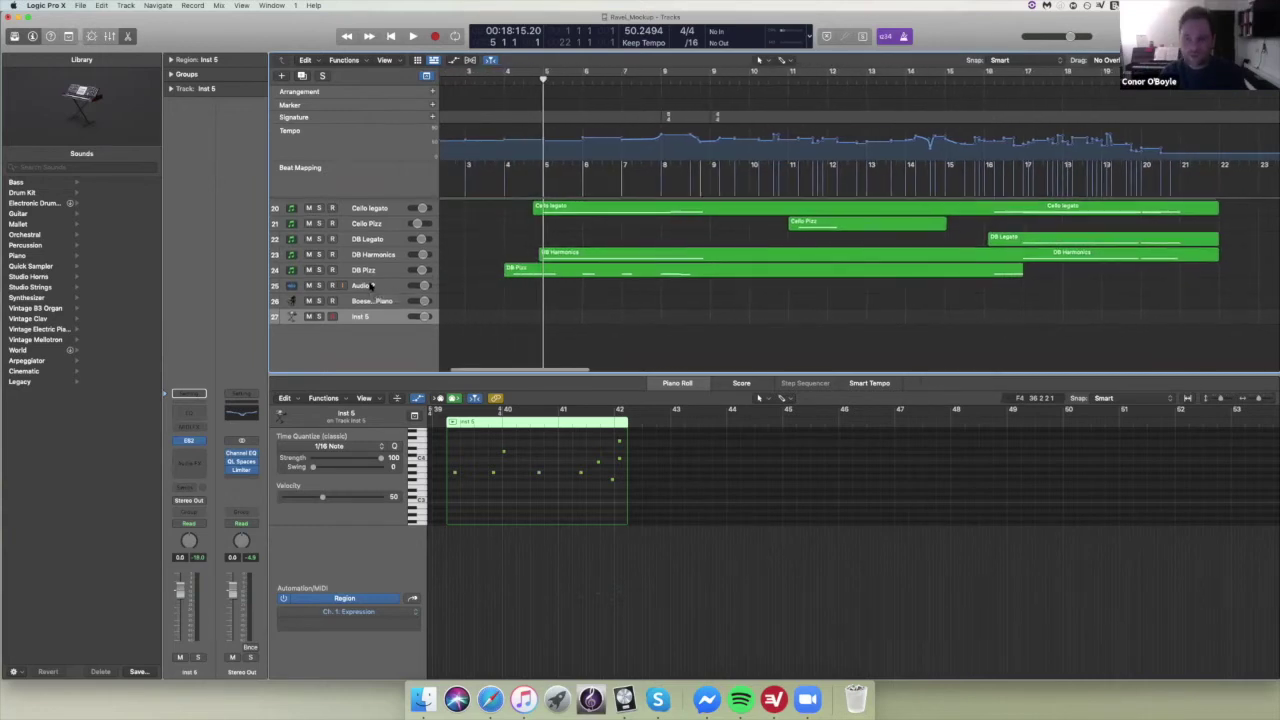
scroll(370, 286, "left", 2)
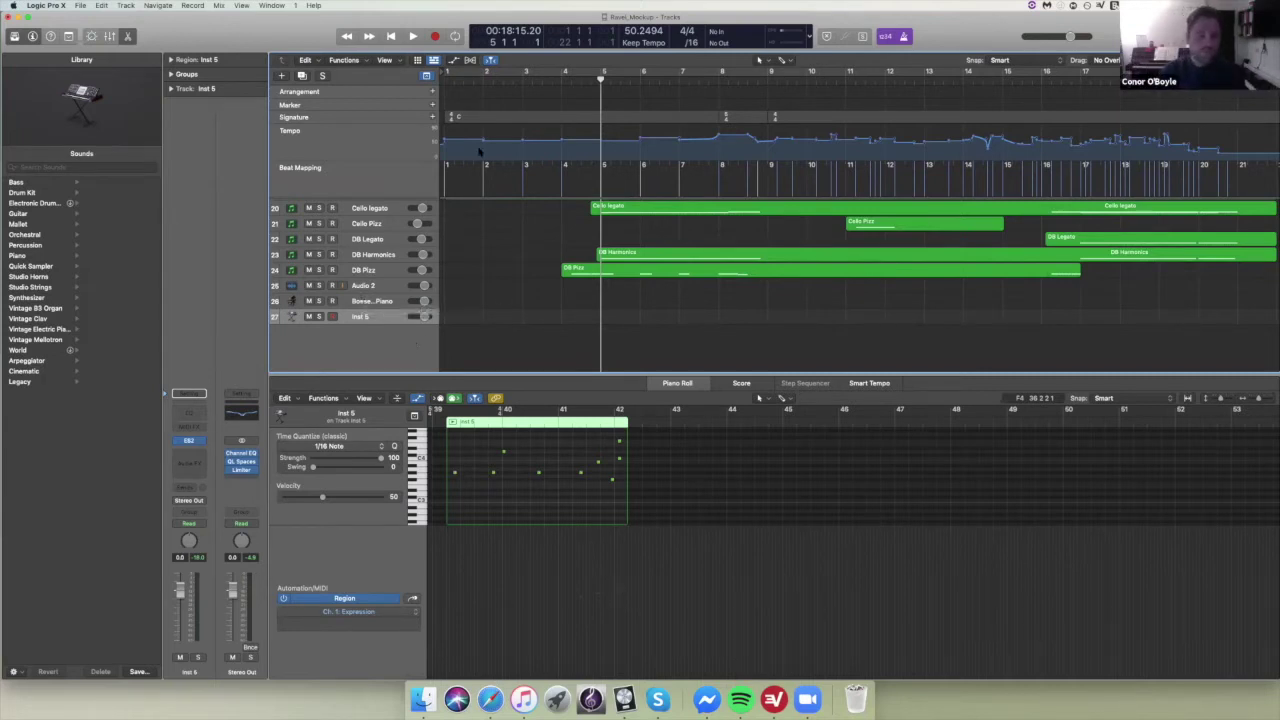
left_click(445, 80)
scroll(577, 314, "down", 1)
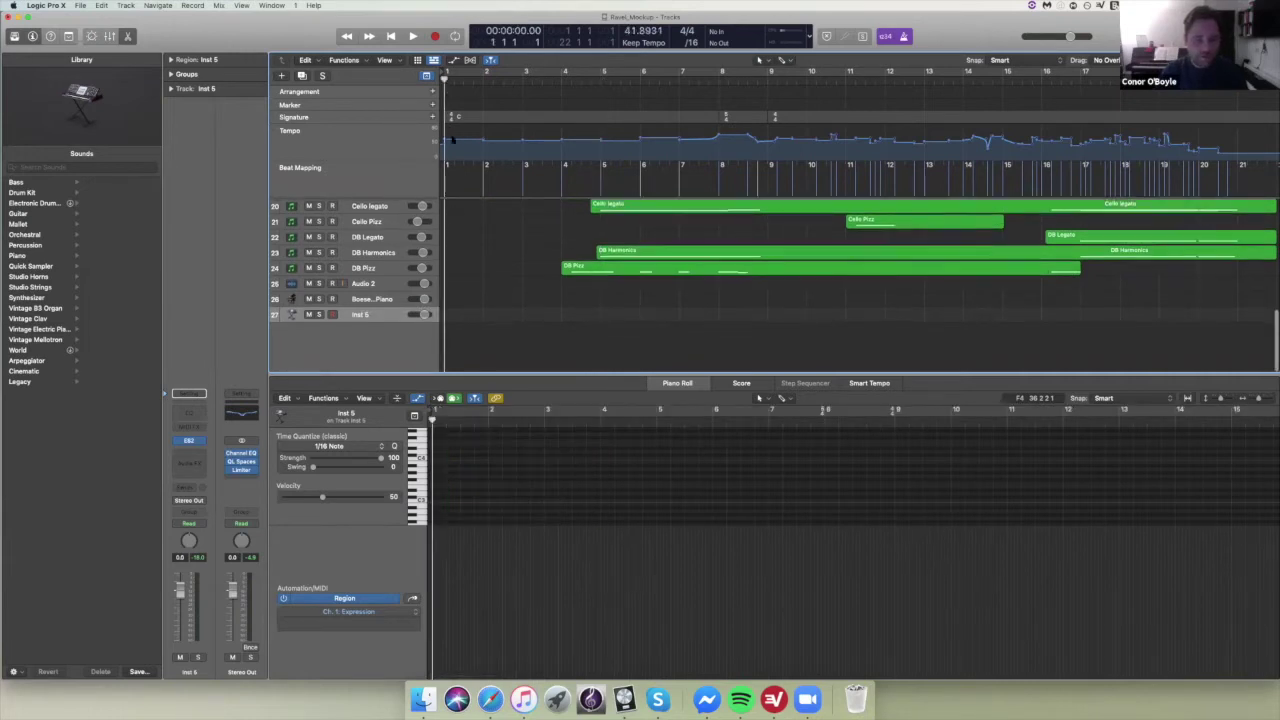
- Bounce the Flute 2 legato track in place to a new track, bypassing effect plug-ins and normalizing for overload protection only
scroll(591, 195, "up", 5)
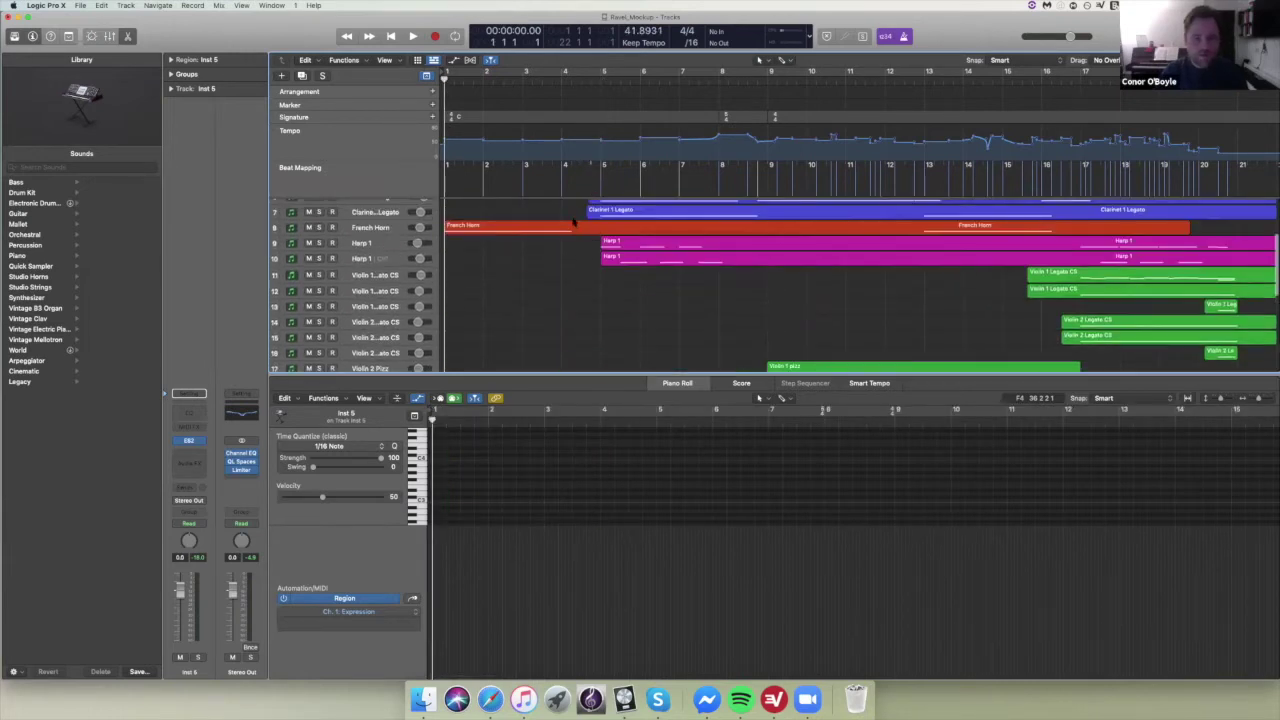
scroll(570, 230, "down", 5)
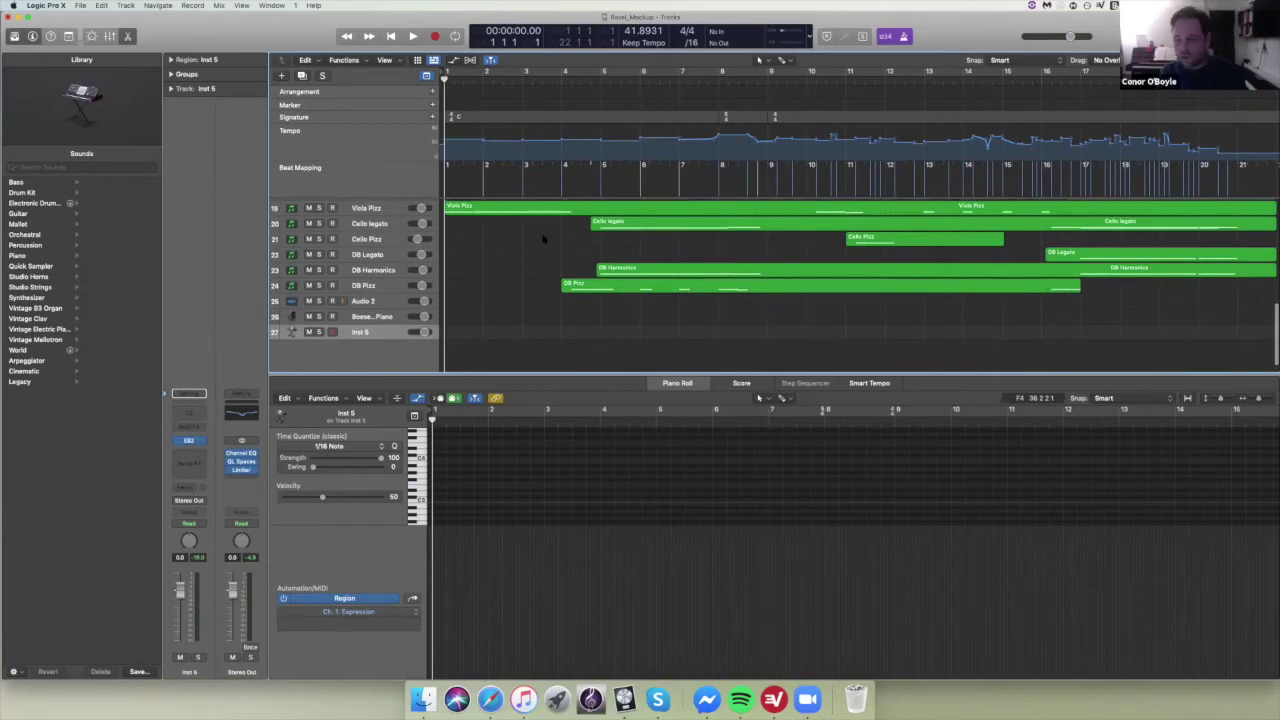
scroll(543, 238, "up", 10)
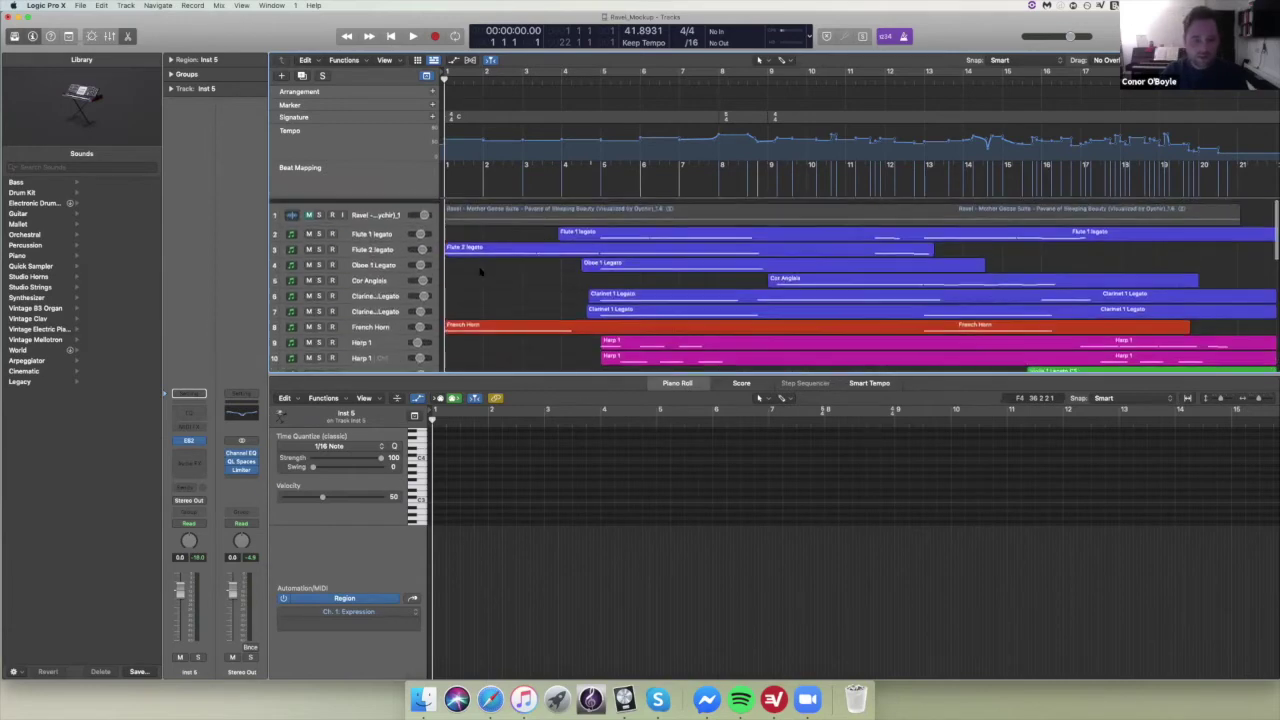
left_click(511, 245)
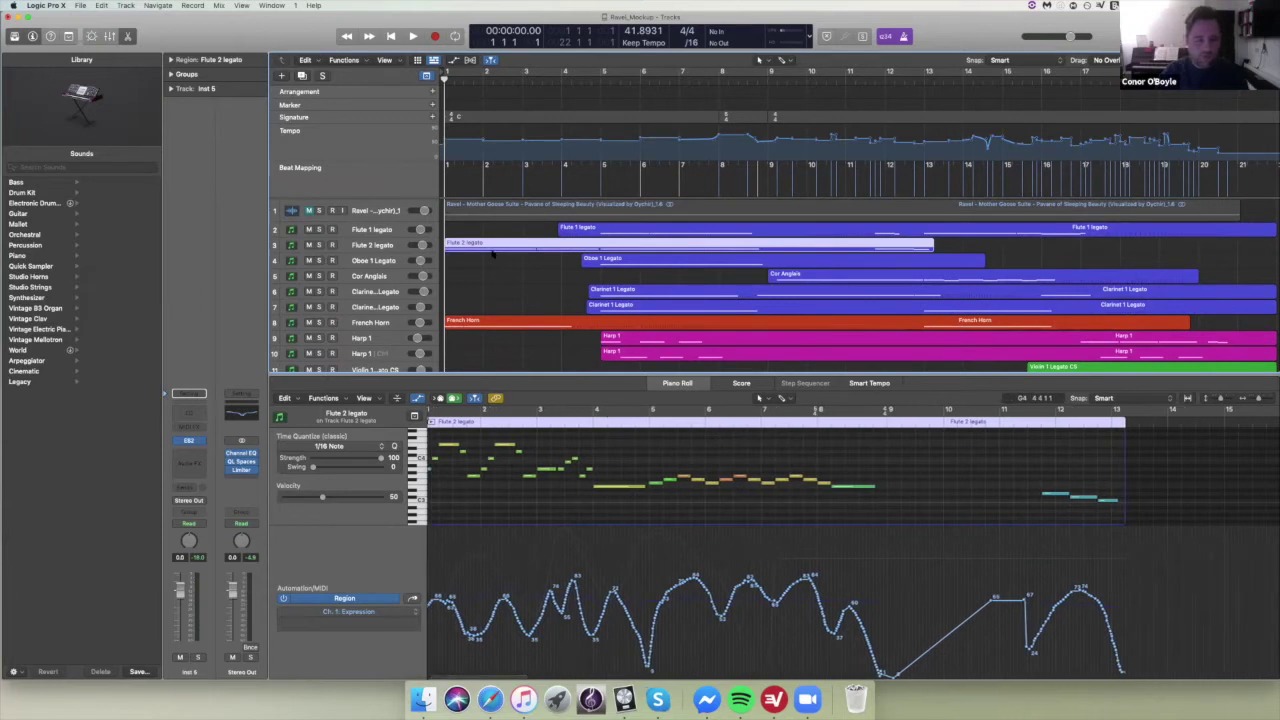
left_click(374, 246)
left_click(80, 5)
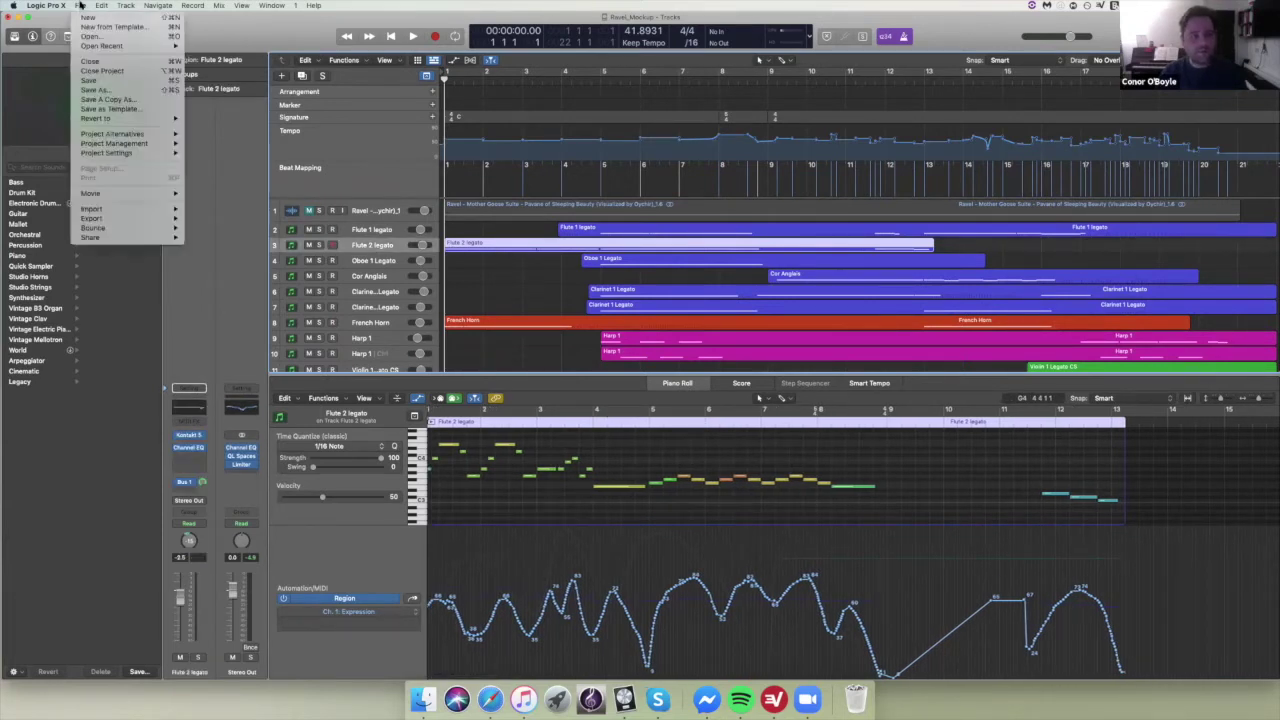
mouse_move(137, 230)
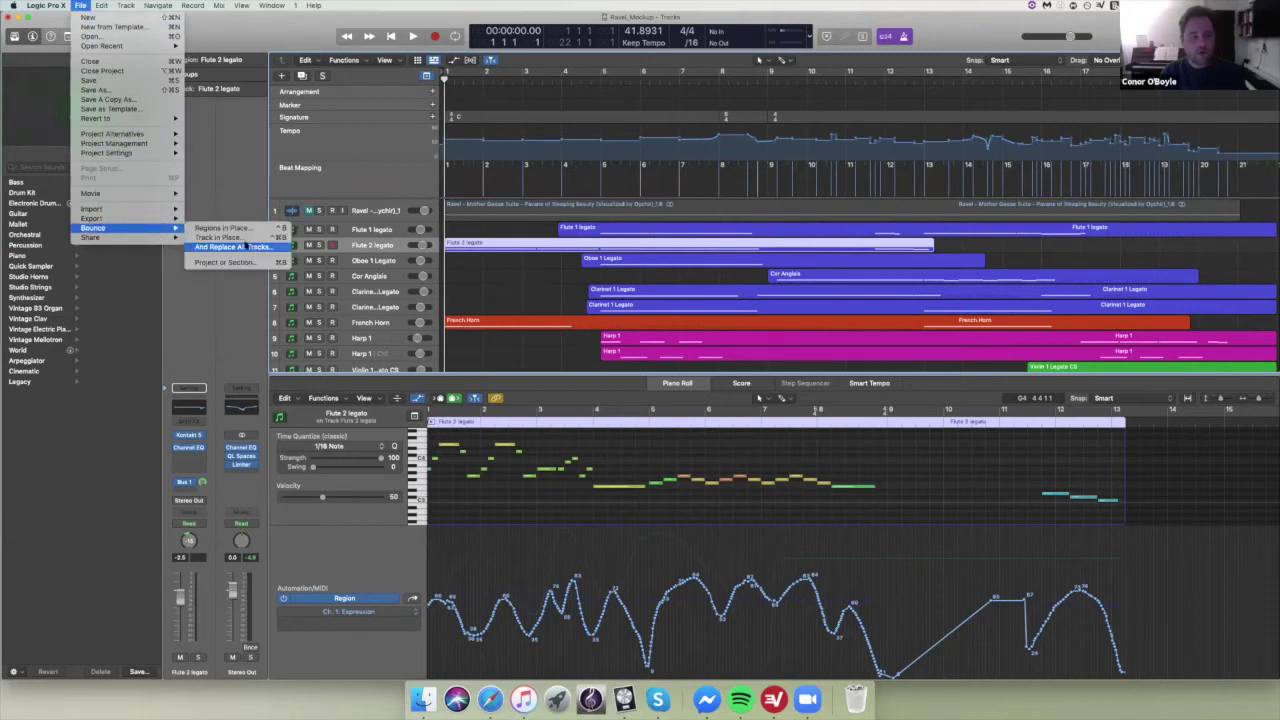
left_click(240, 240)
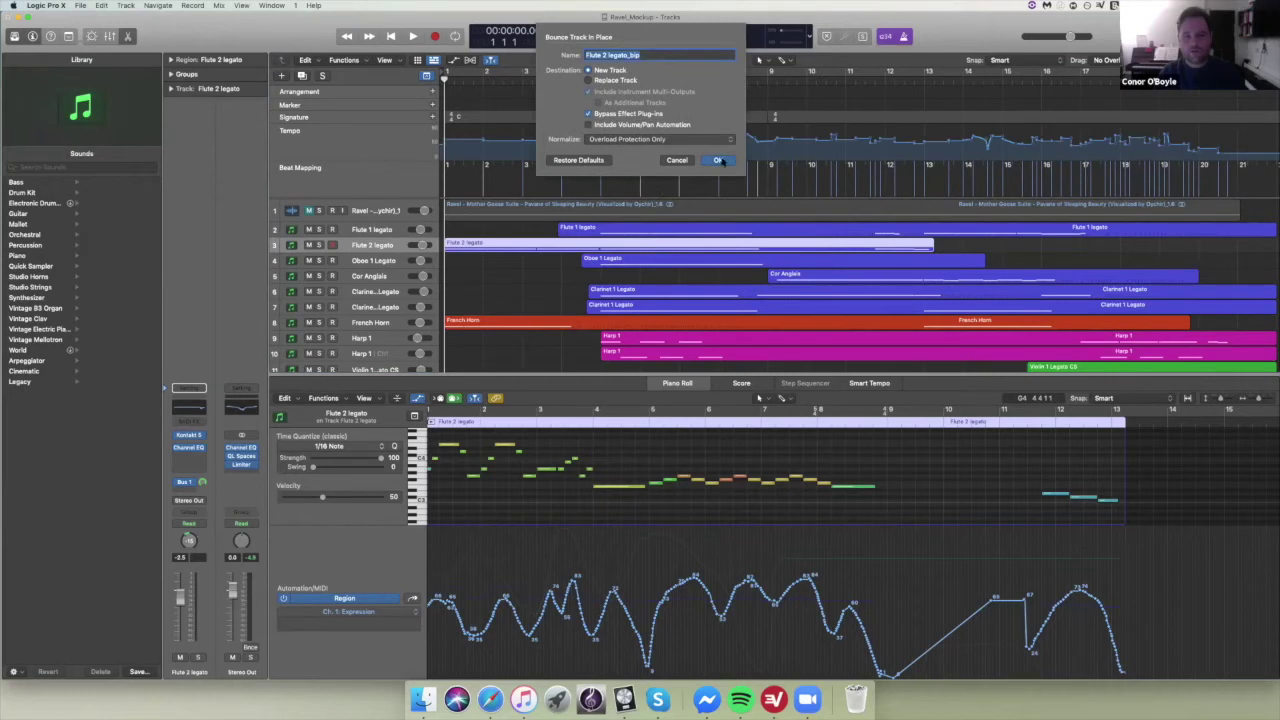
left_click(718, 161)
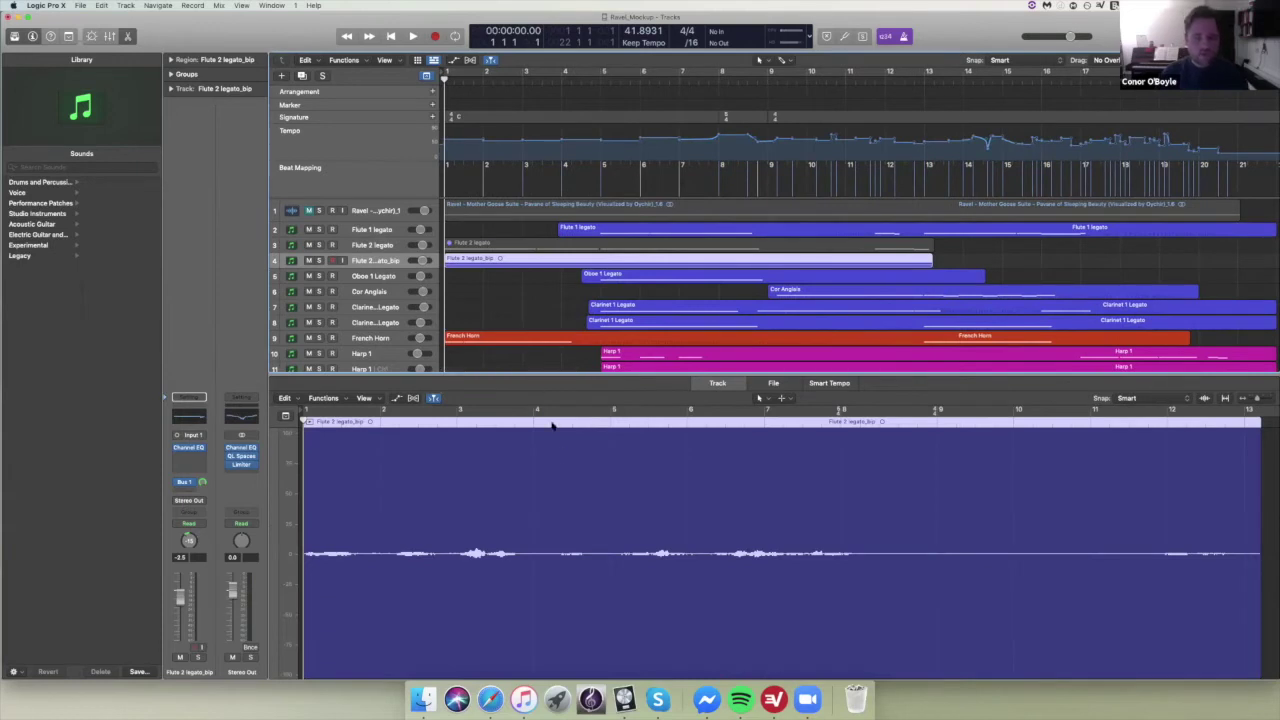
- Solo the bounced Flute 2 track and play its opening bars from bar 1
left_click(320, 261)
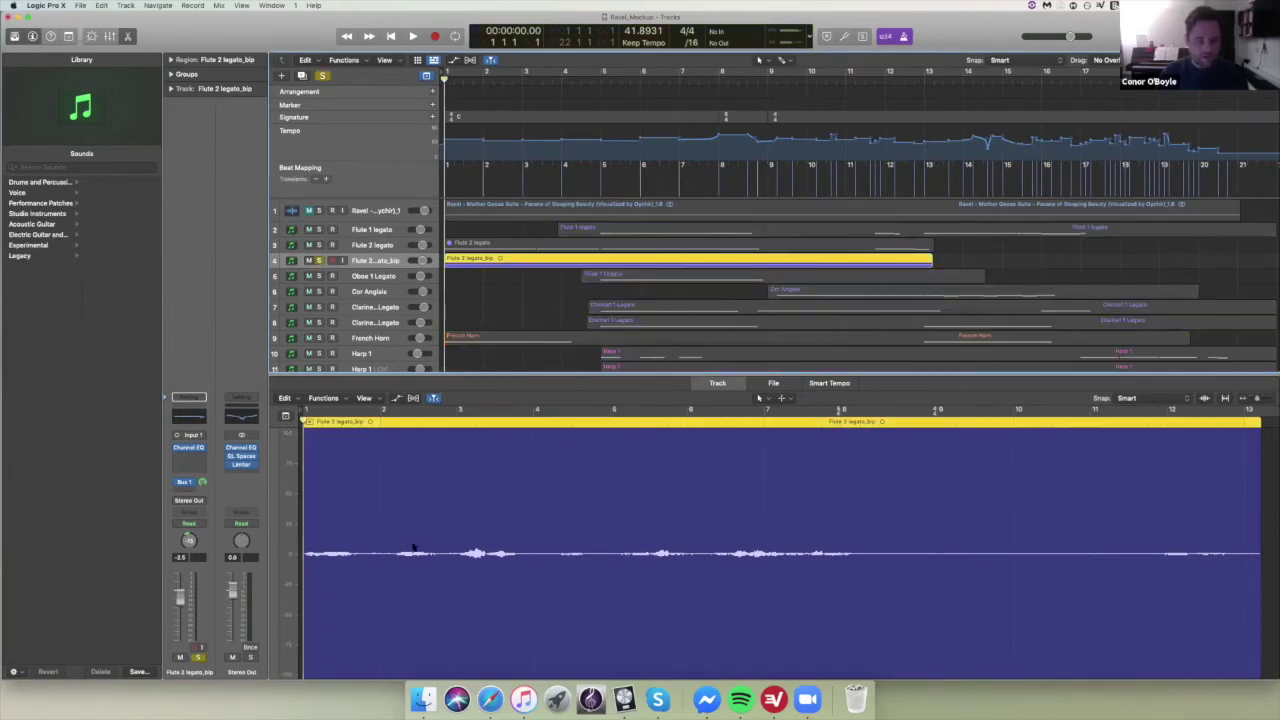
key("space")
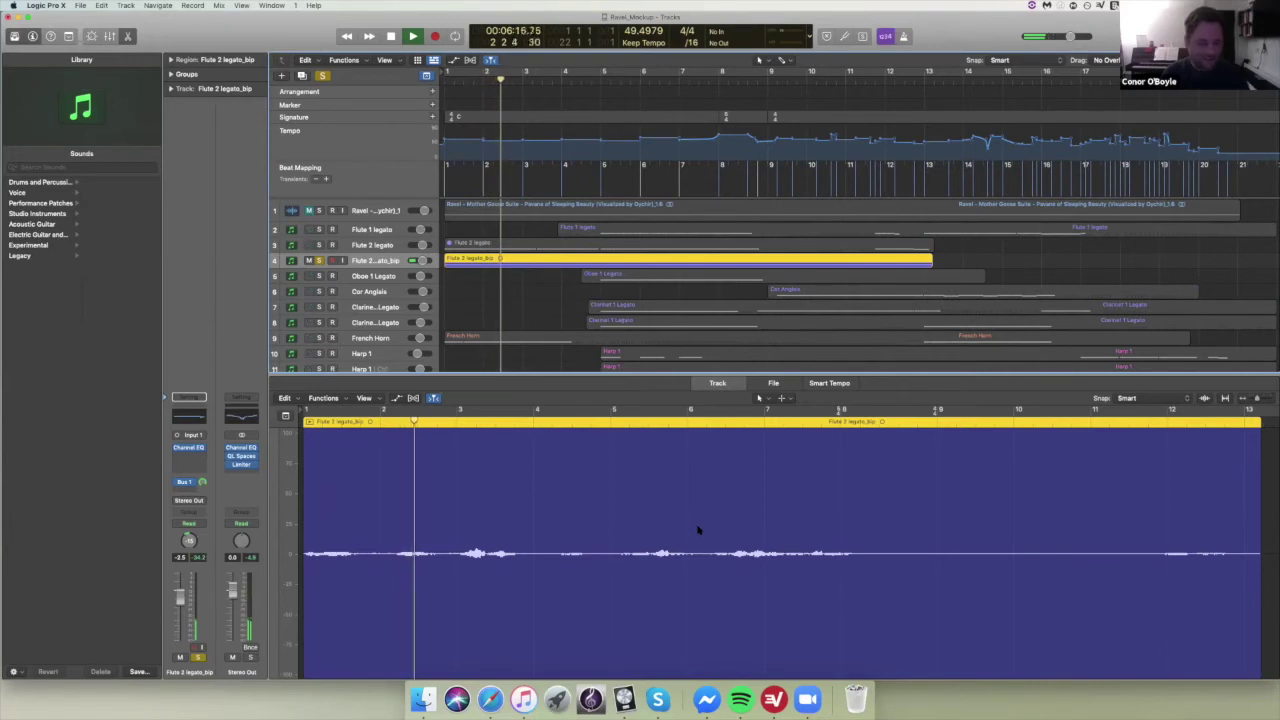
key("space")
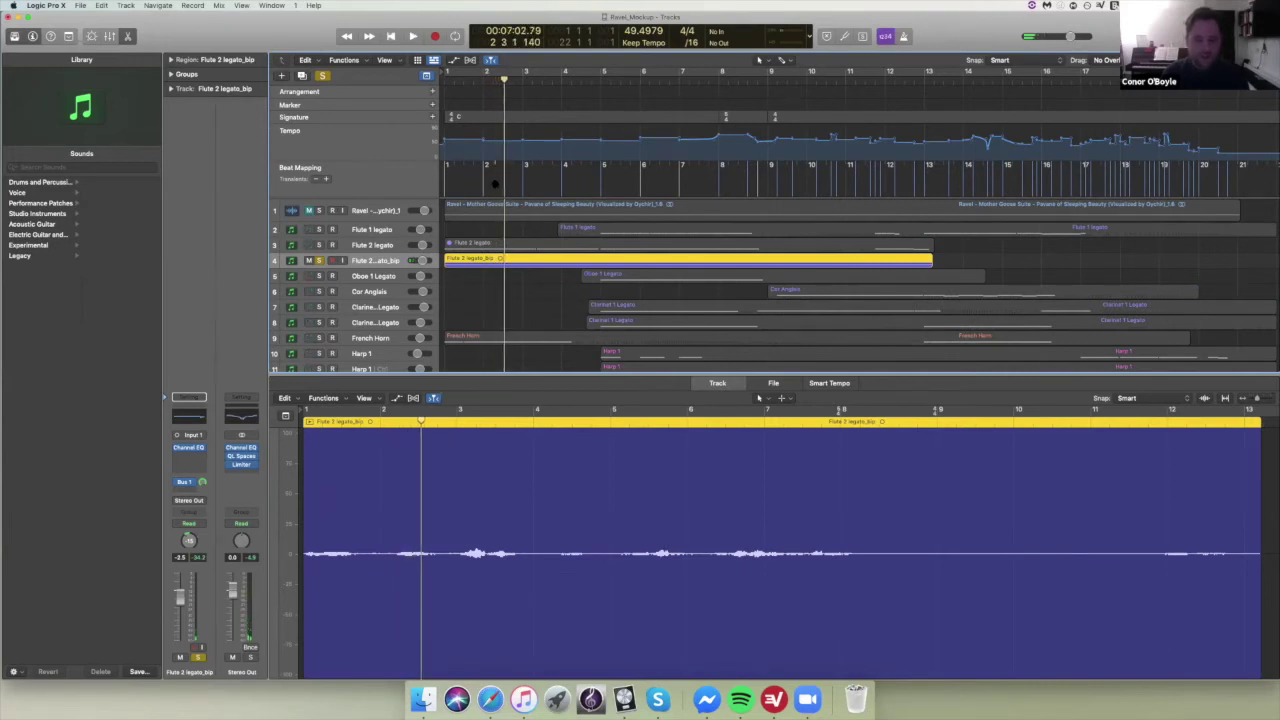
- Show the original Flute 2 legato MIDI region in the Piano Roll and play the project again from bar 1
left_click(492, 246)
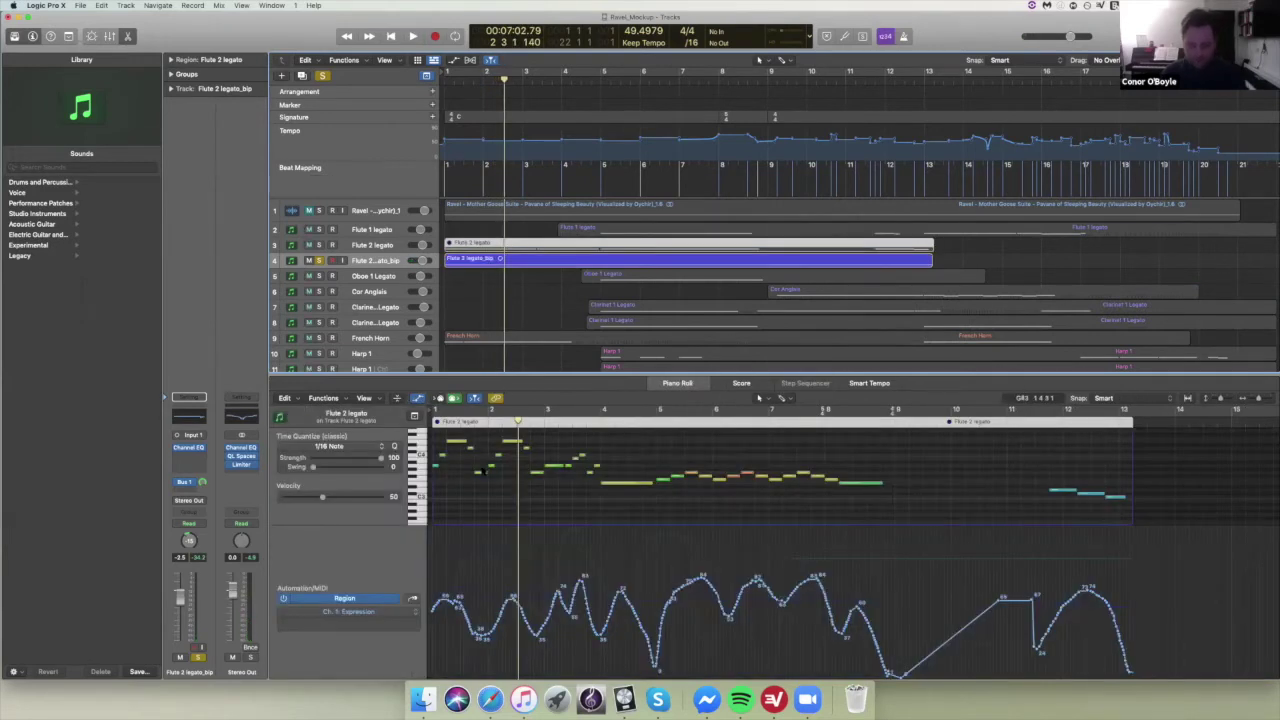
key("Return")
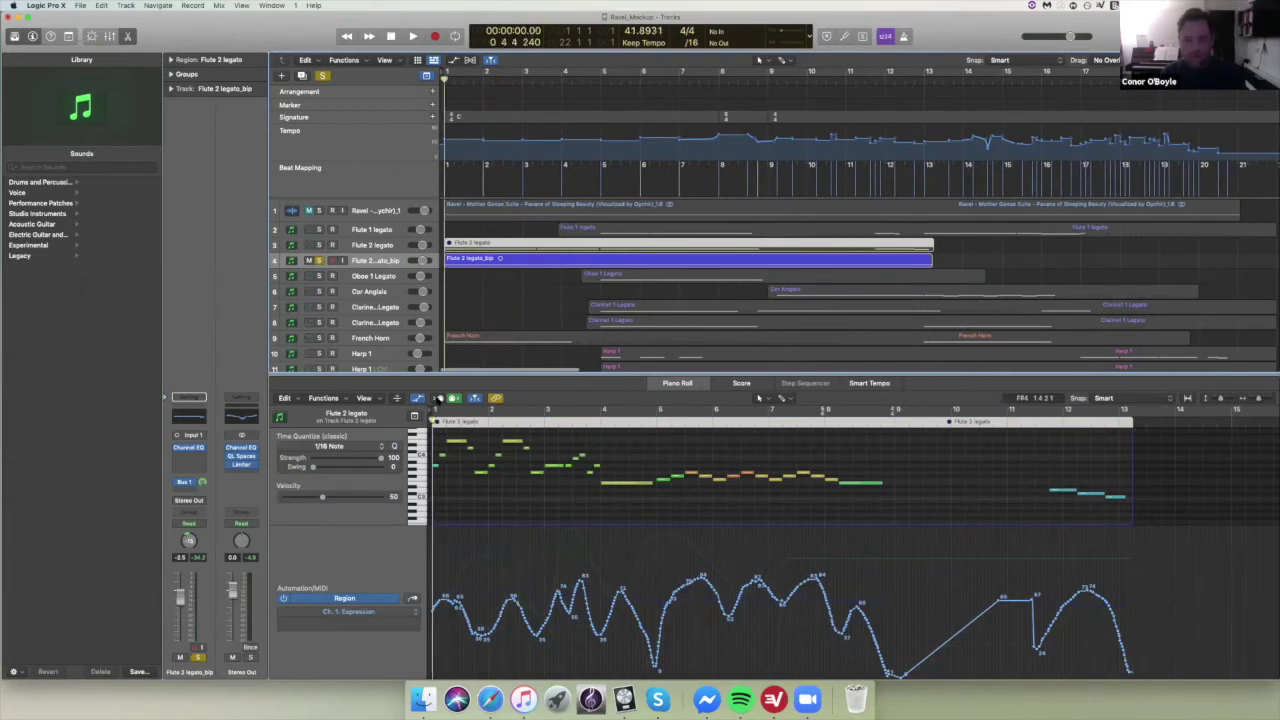
key("space")
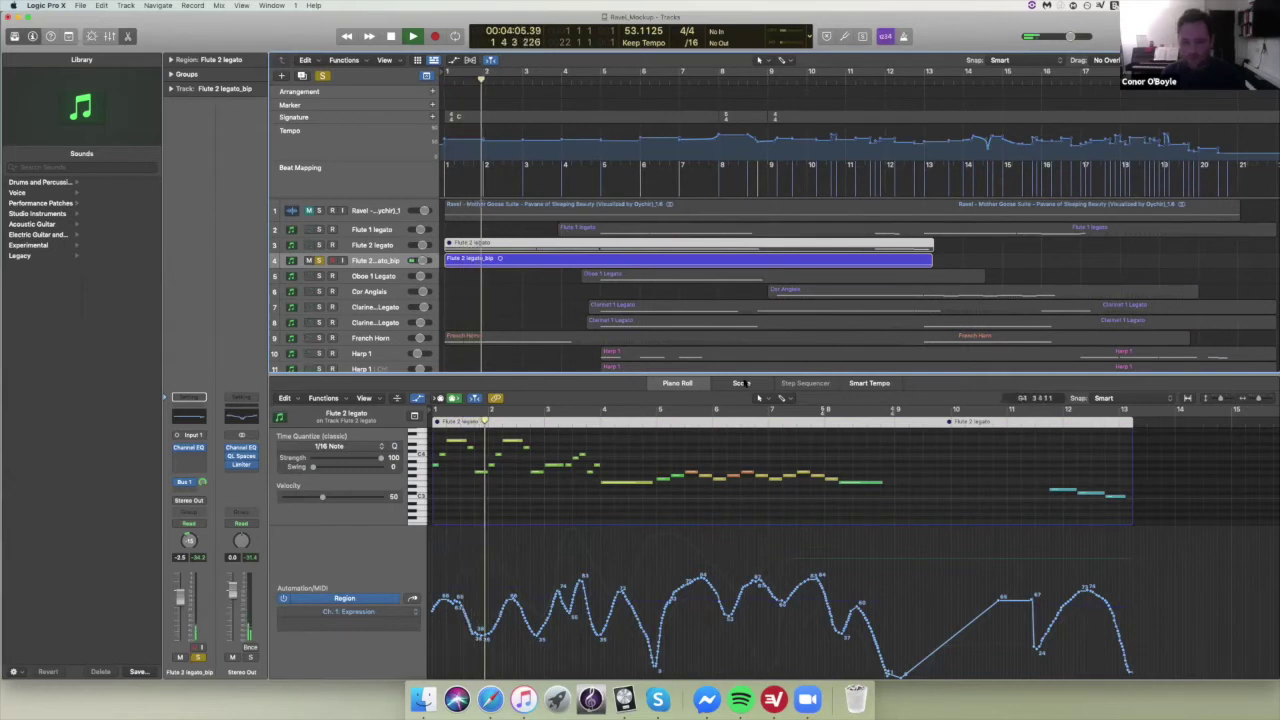
- View the Flute 2 legato region as score notation, return it to the Piano Roll, stop playback and place the playhead in bar 2
key("n")
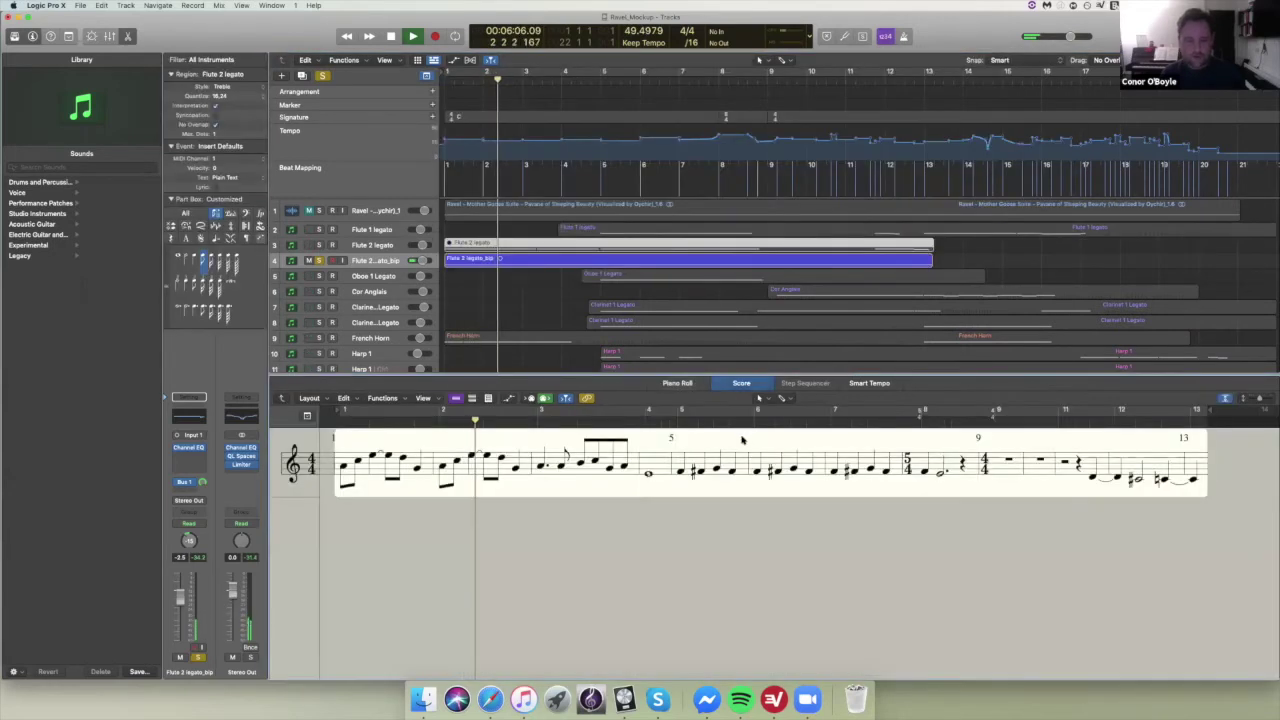
left_click(741, 384)
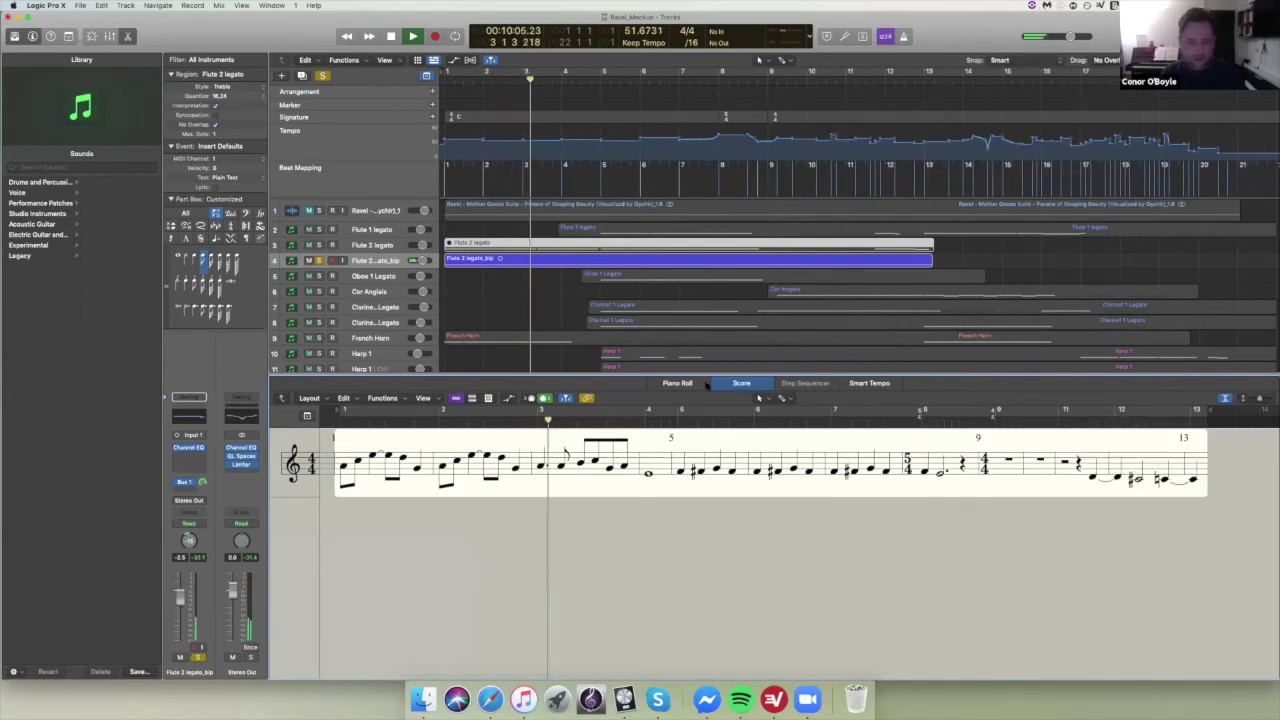
key("p")
key("space")
scroll(738, 514, "up", 3)
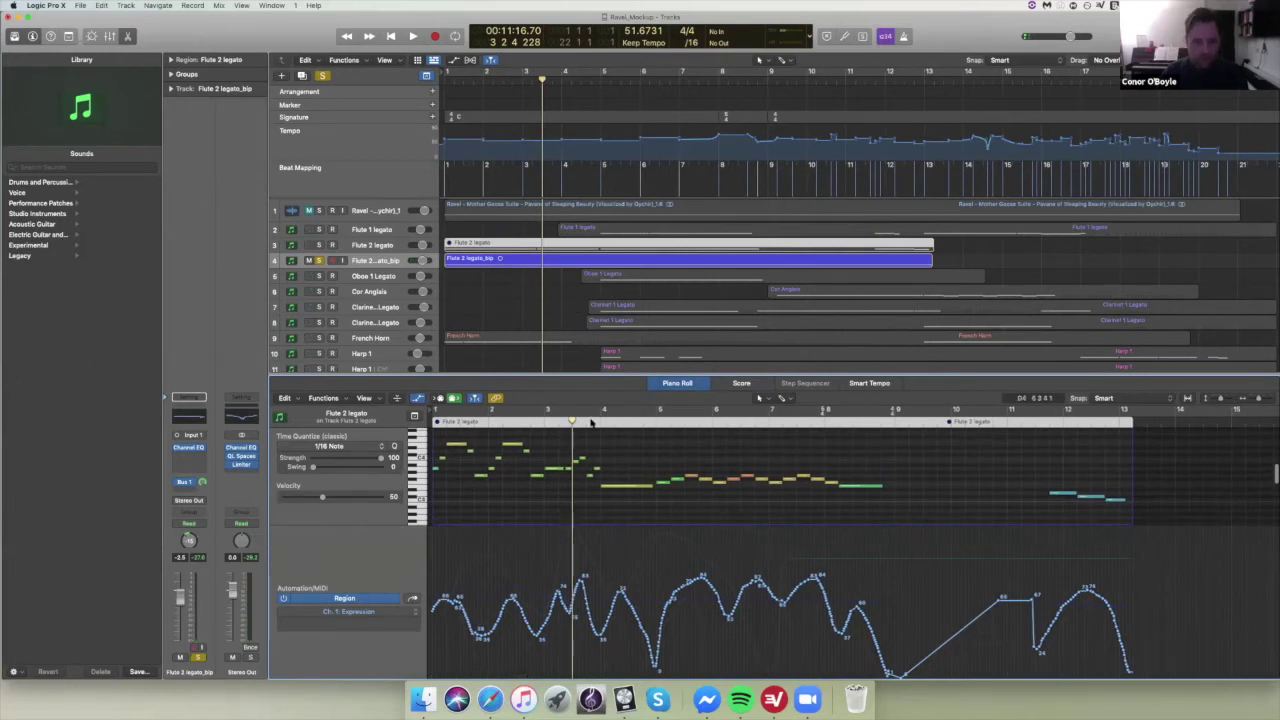
left_click(502, 421)
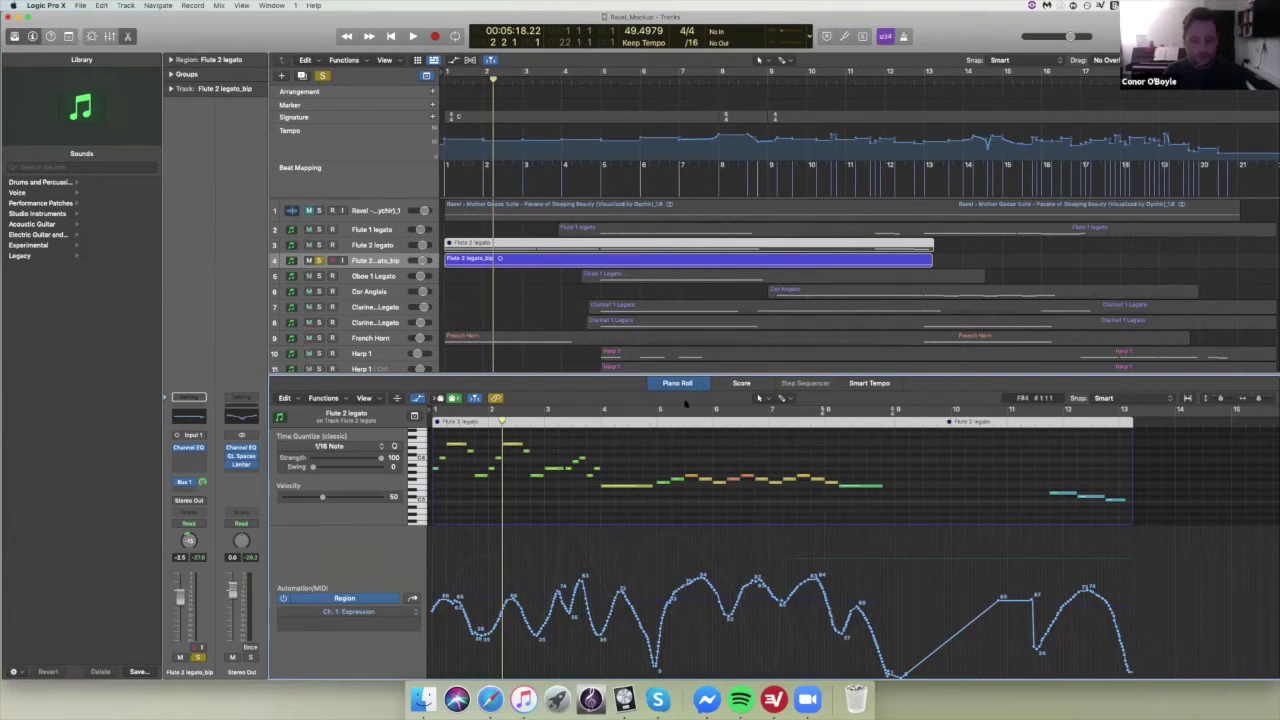
- Turn on Flex for the bounced Flute 2 audio track and set its mode to Flex Pitch
left_click(486, 259)
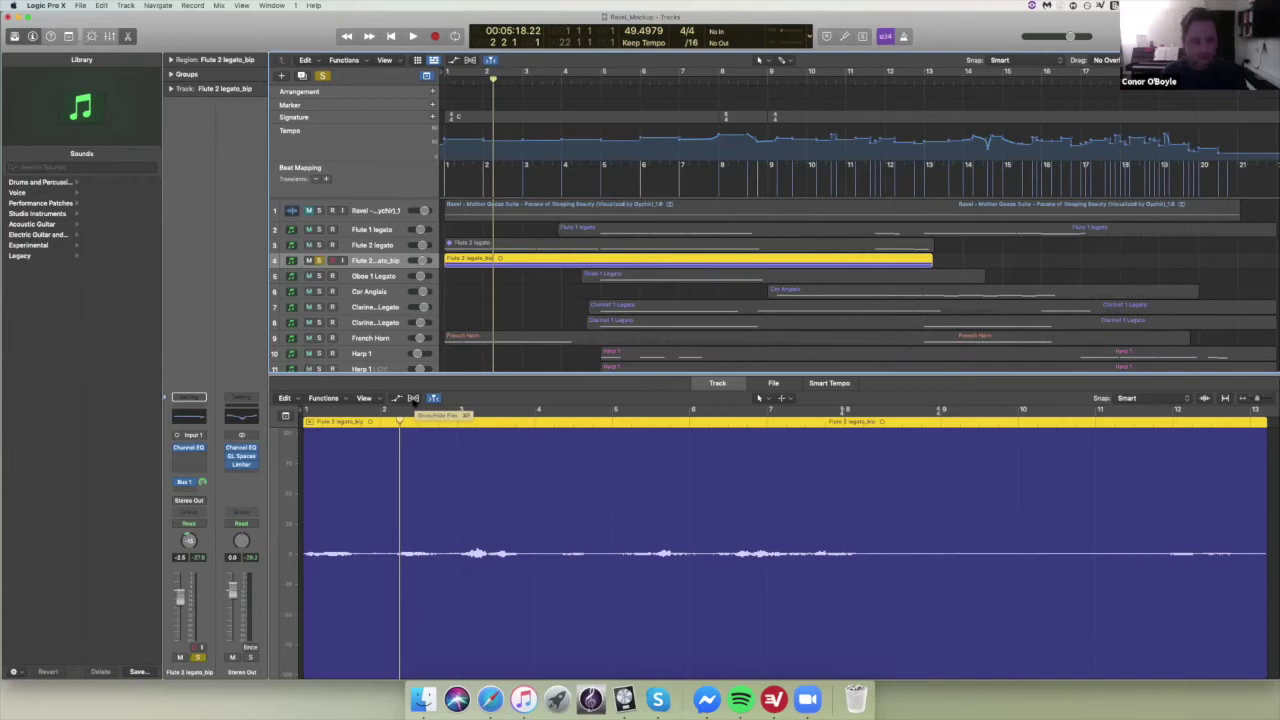
left_click(413, 399)
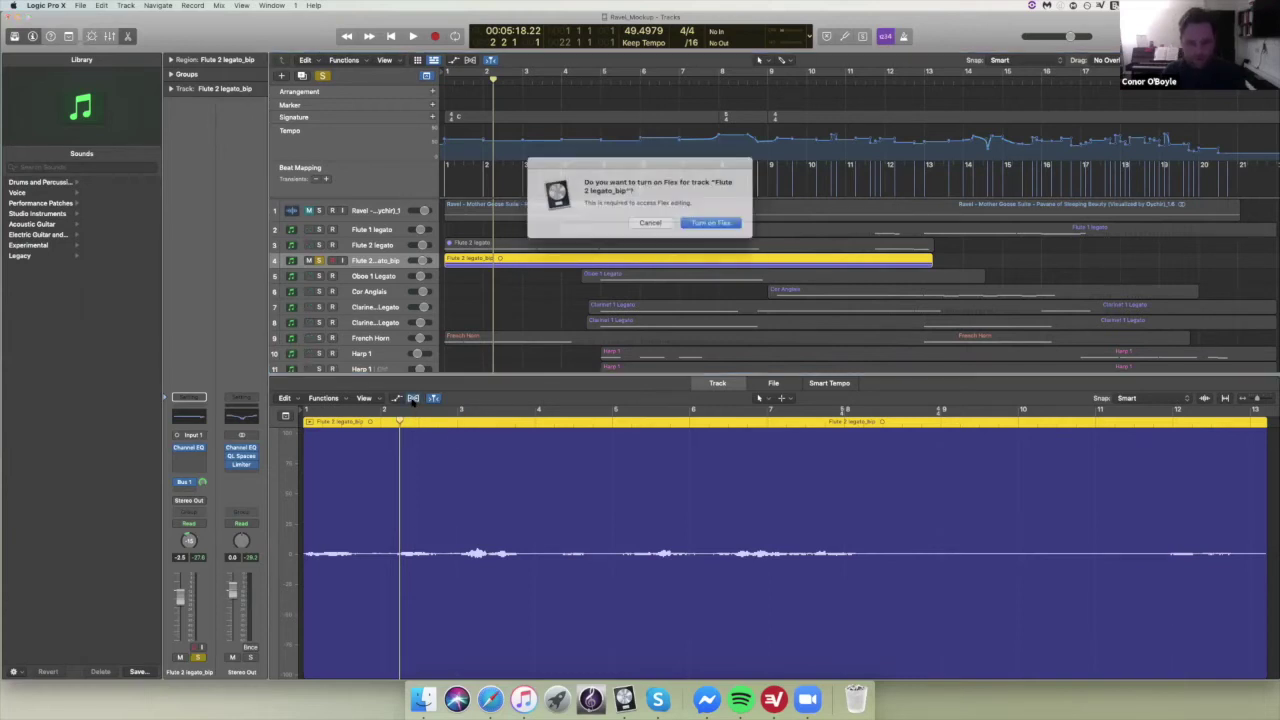
left_click(715, 223)
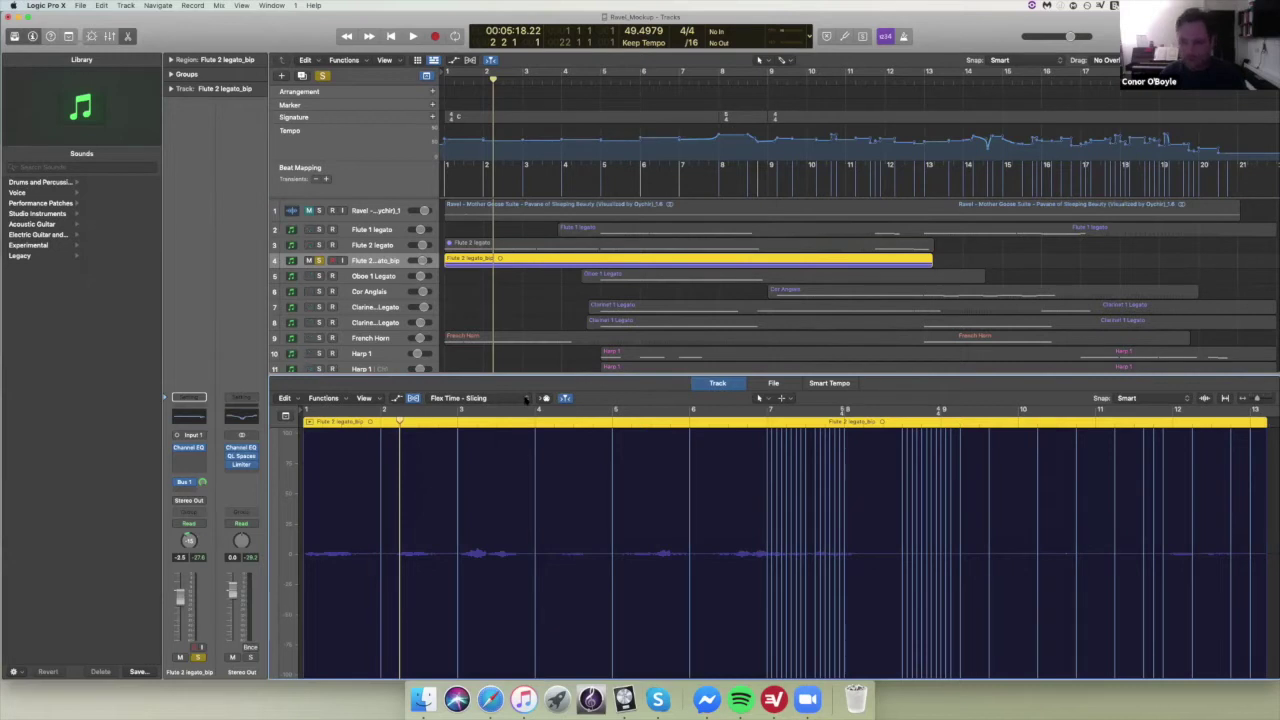
left_click(525, 400)
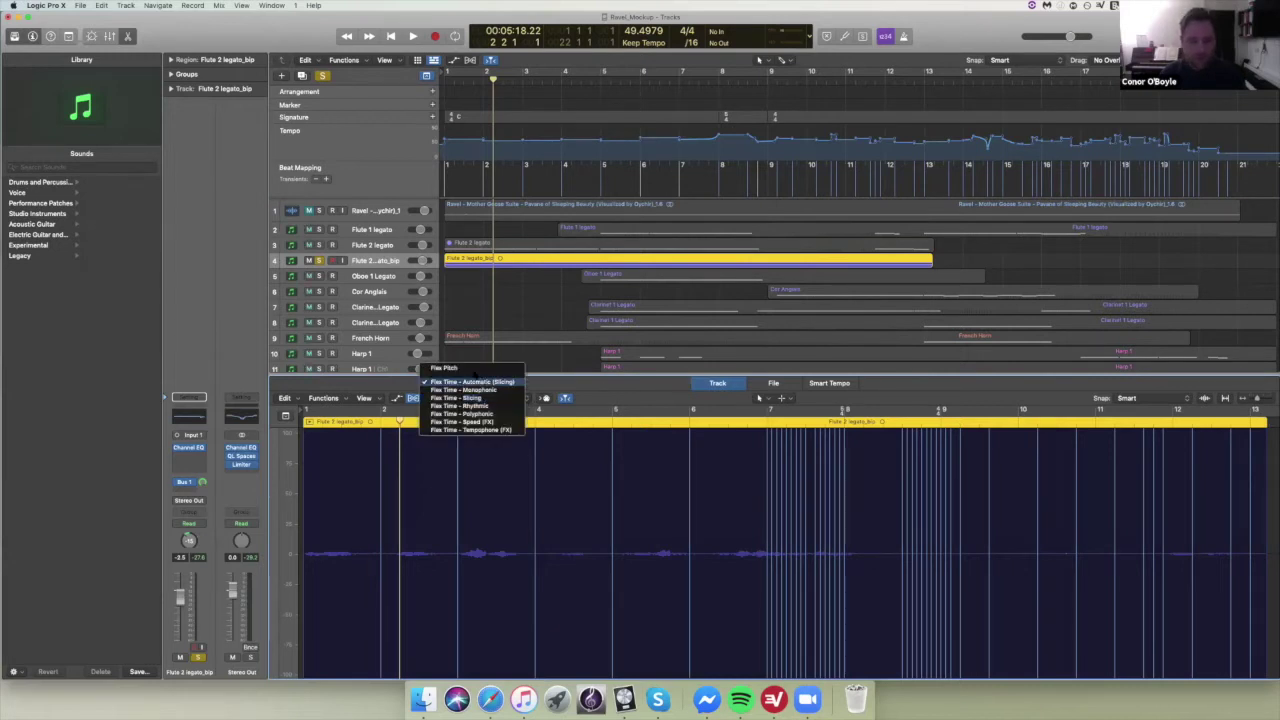
left_click(445, 368)
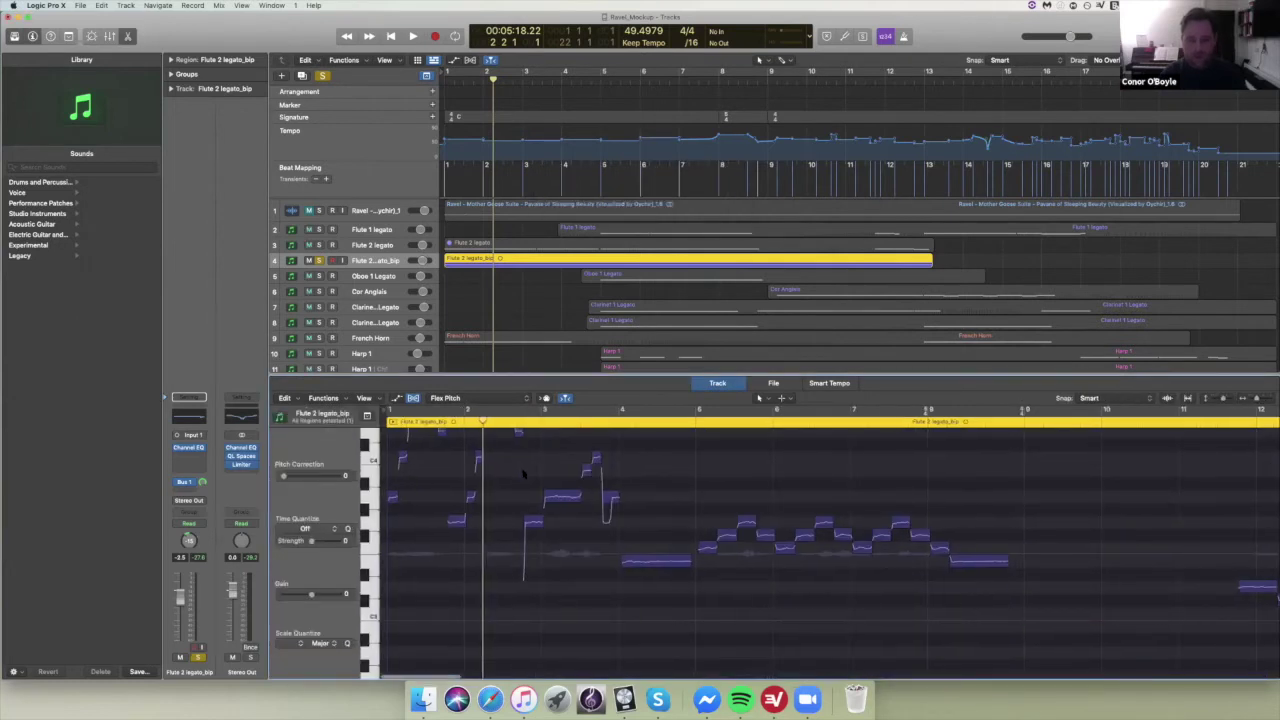
- Set the pitch correction of the long high note in bar 1 to 56 and raise the note by one semitone
scroll(522, 474, "up", 3)
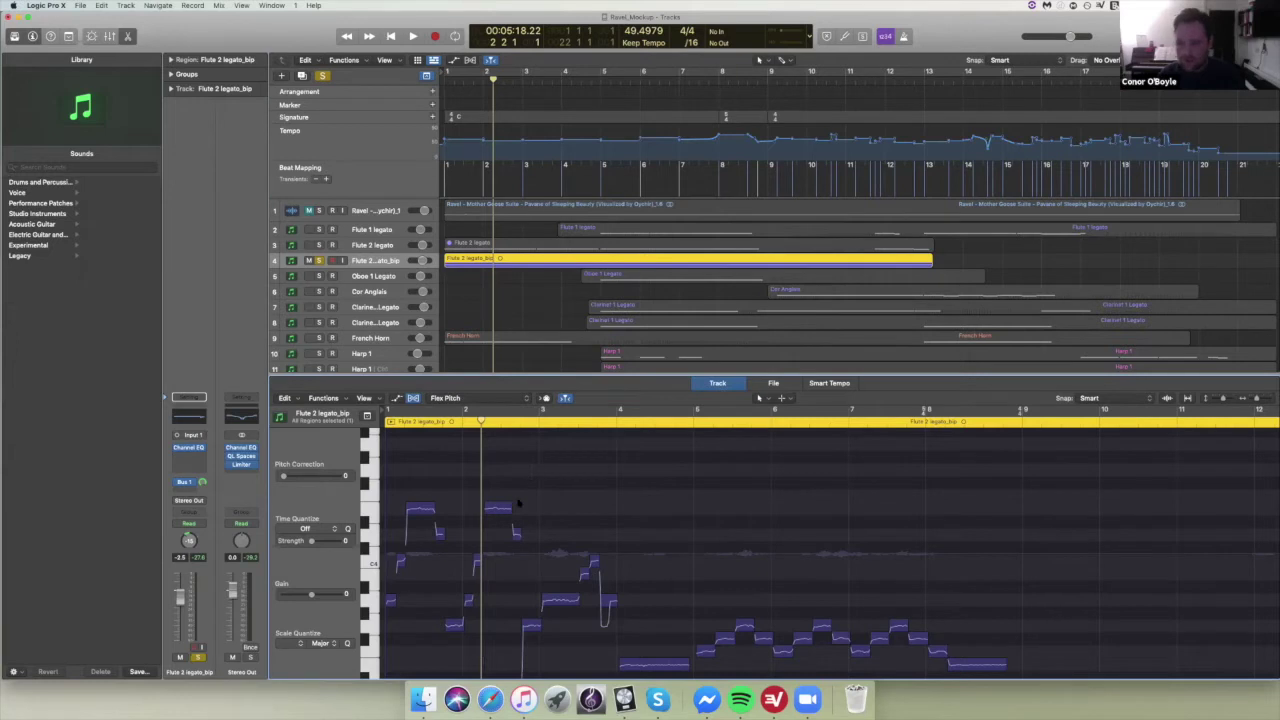
left_click(421, 509)
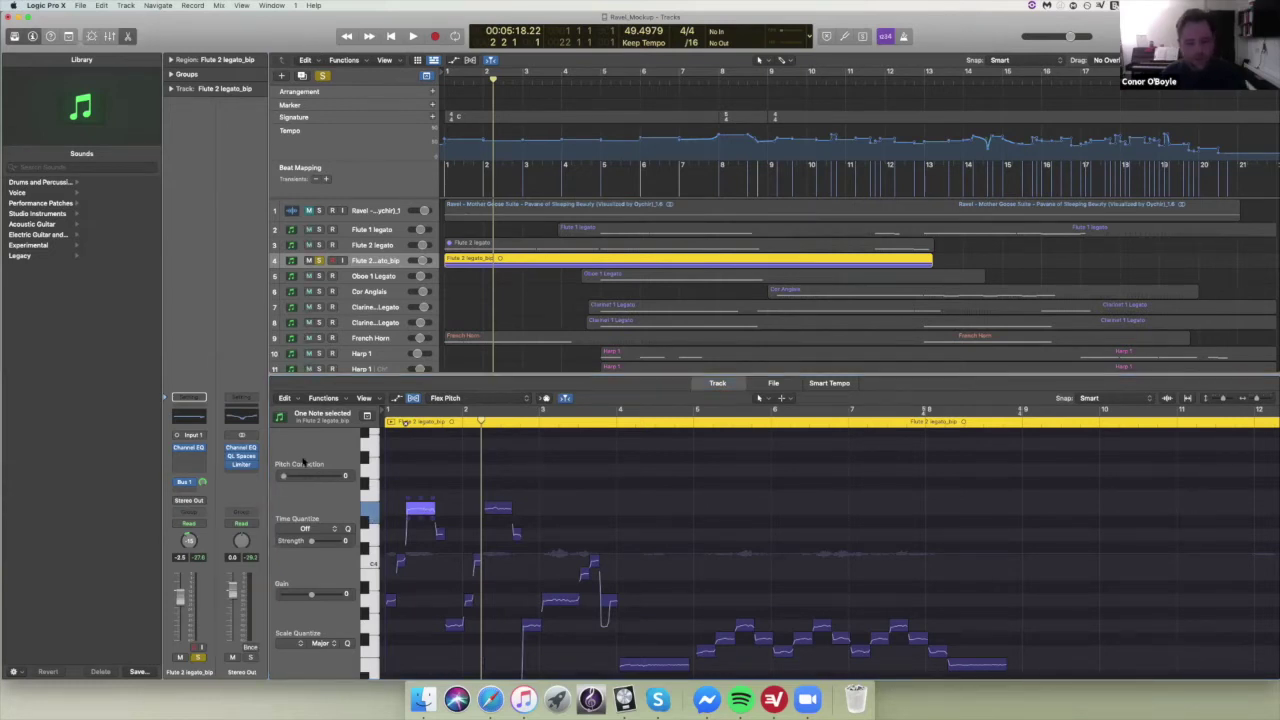
left_click(285, 477)
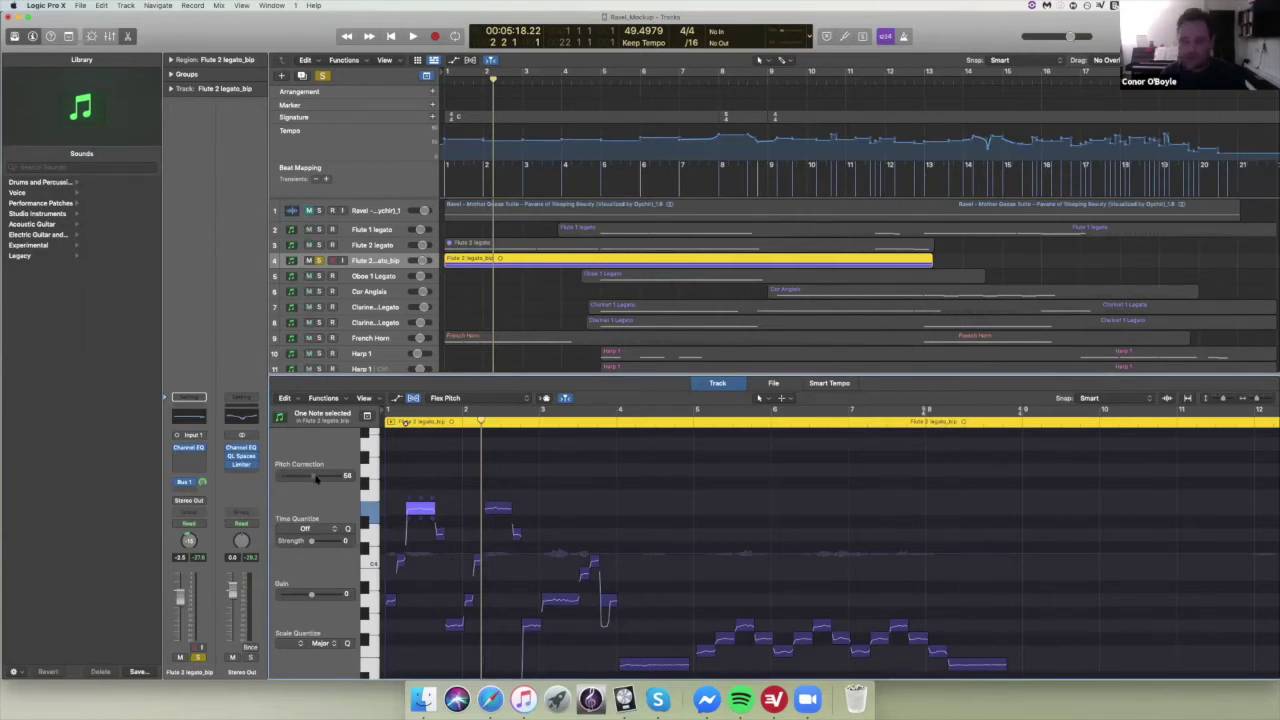
key("alt+Up")
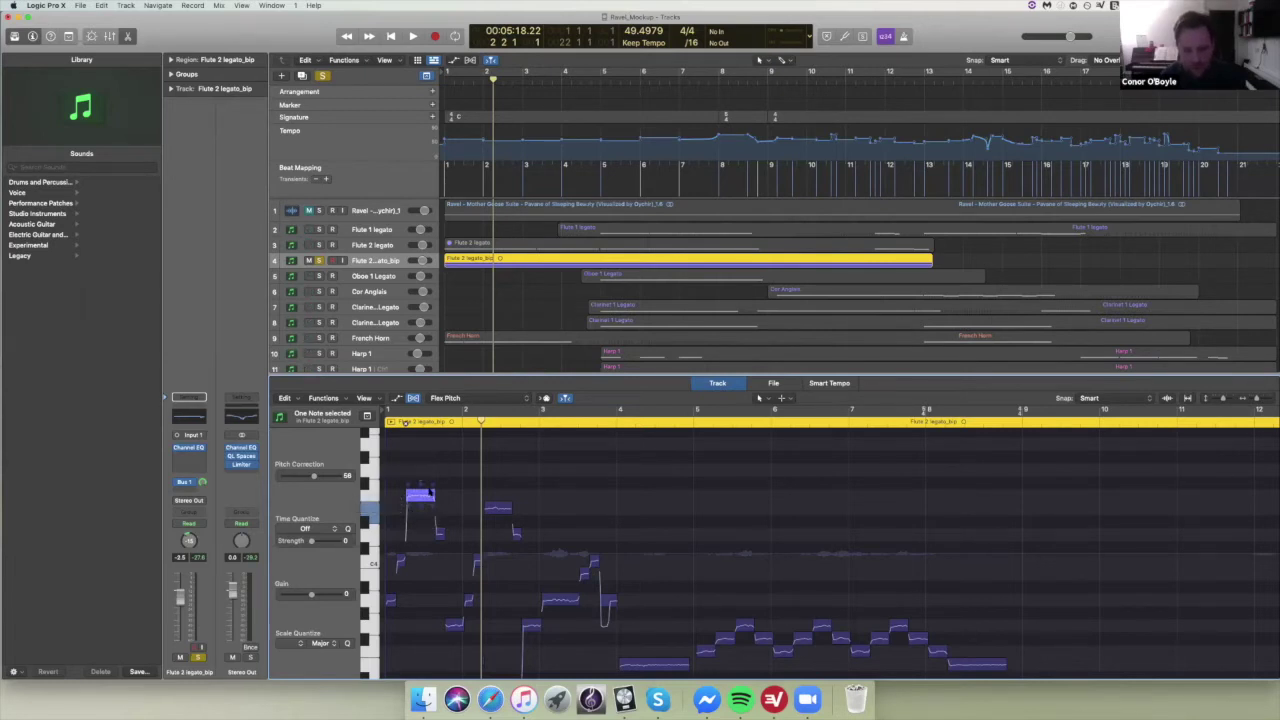
- Examine the raised note's Flex Pitch handles, including formant shift and gain
left_click_drag(434, 501, 434, 497)
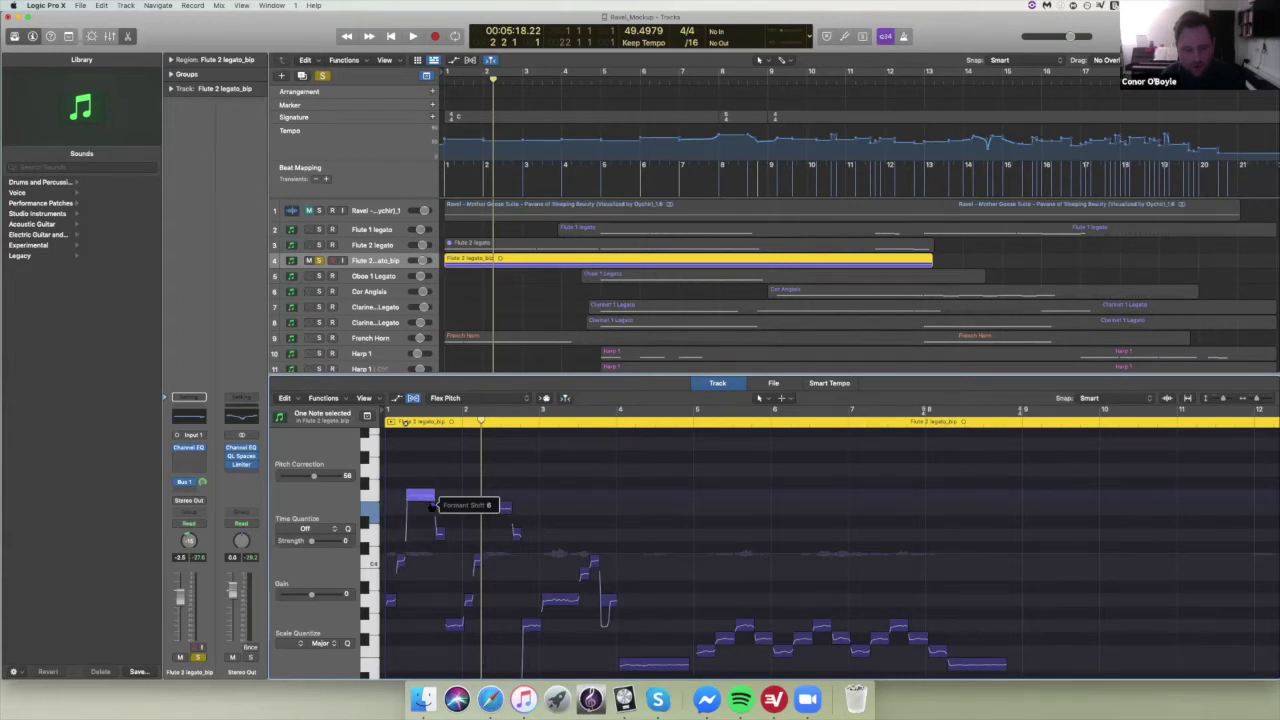
left_click_drag(421, 514, 421, 512)
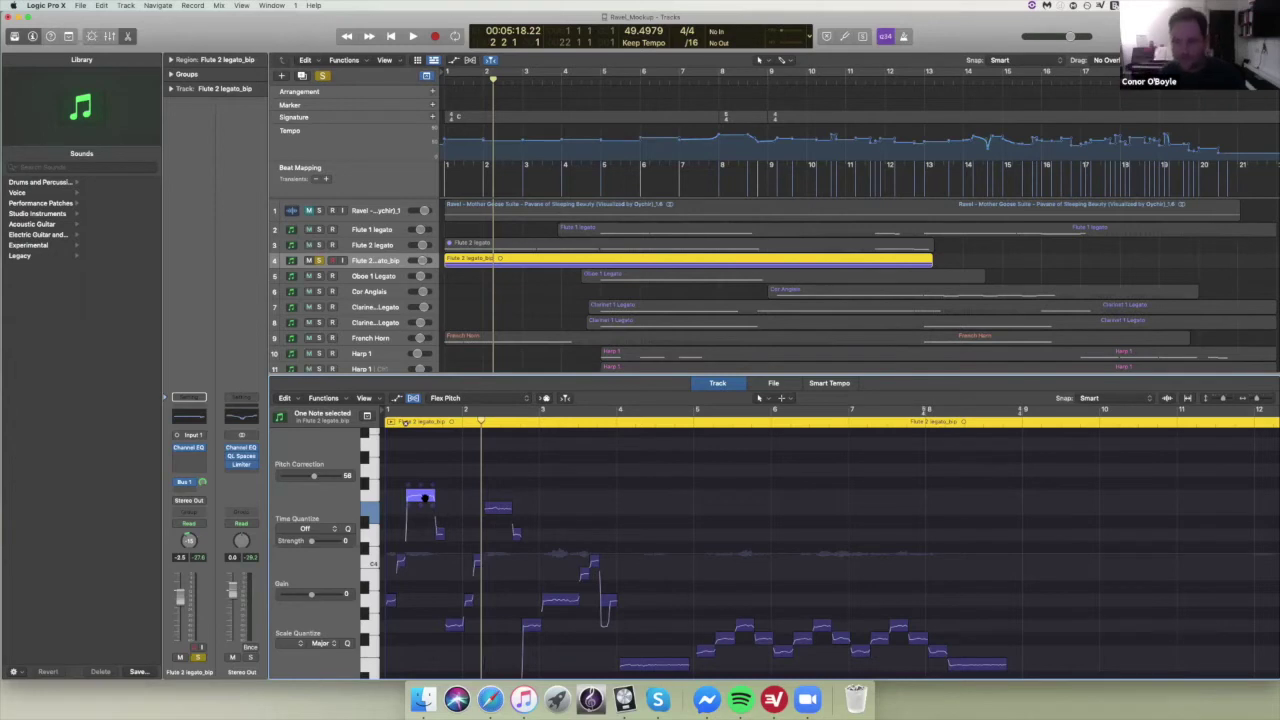
left_click_drag(421, 503, 421, 503)
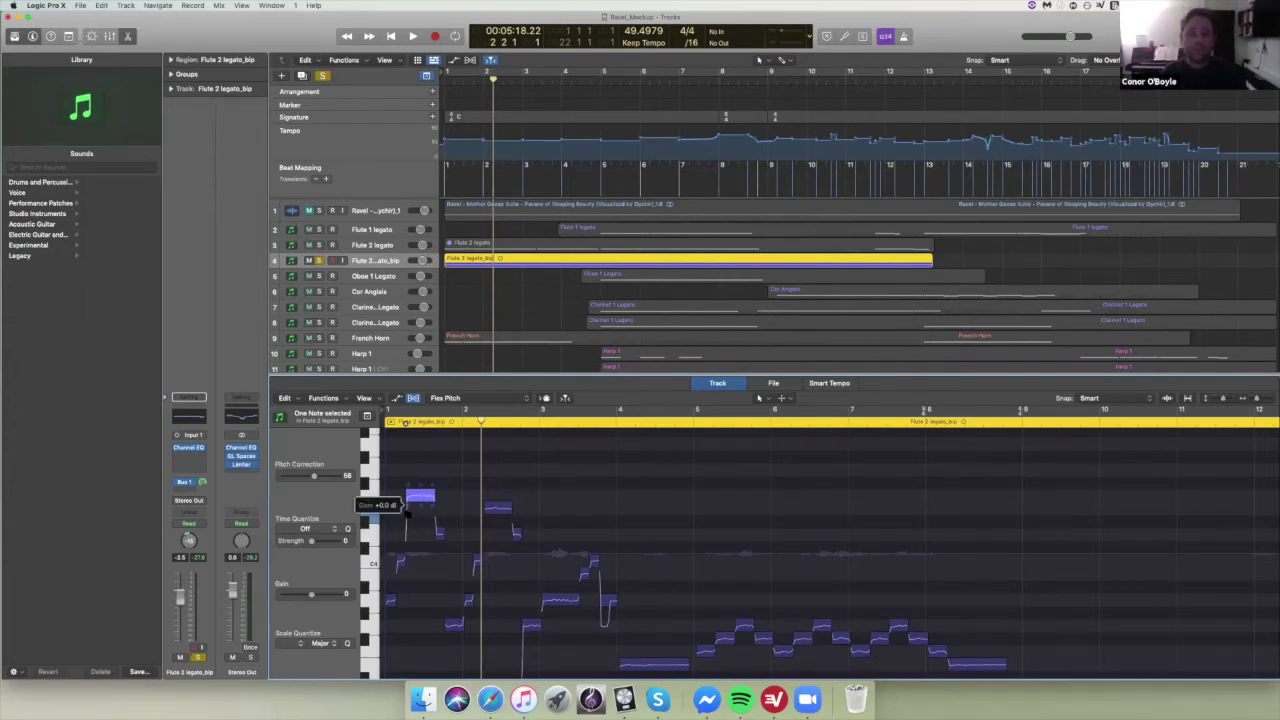
left_click_drag(406, 512, 406, 513)
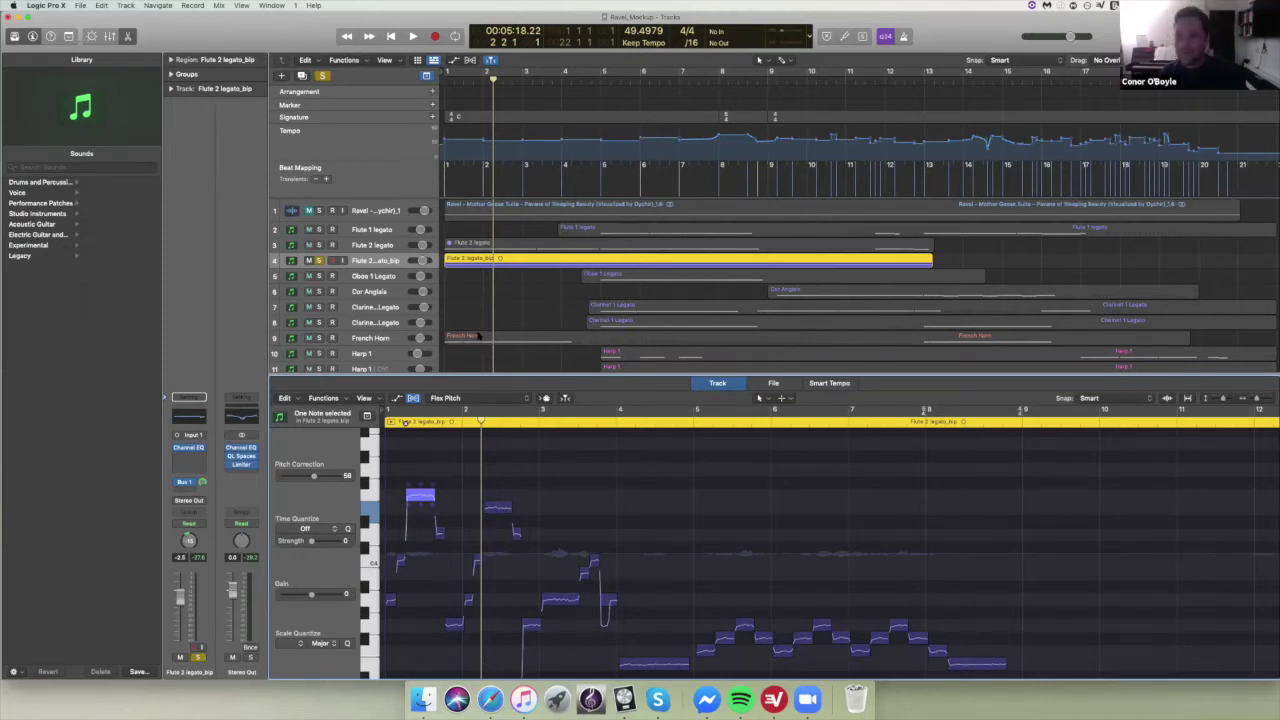
- Insert the Celemony Melodyne Audio Unit in mono on the bounced Flute 2 track, in the slot below its Channel EQ
left_click(376, 260)
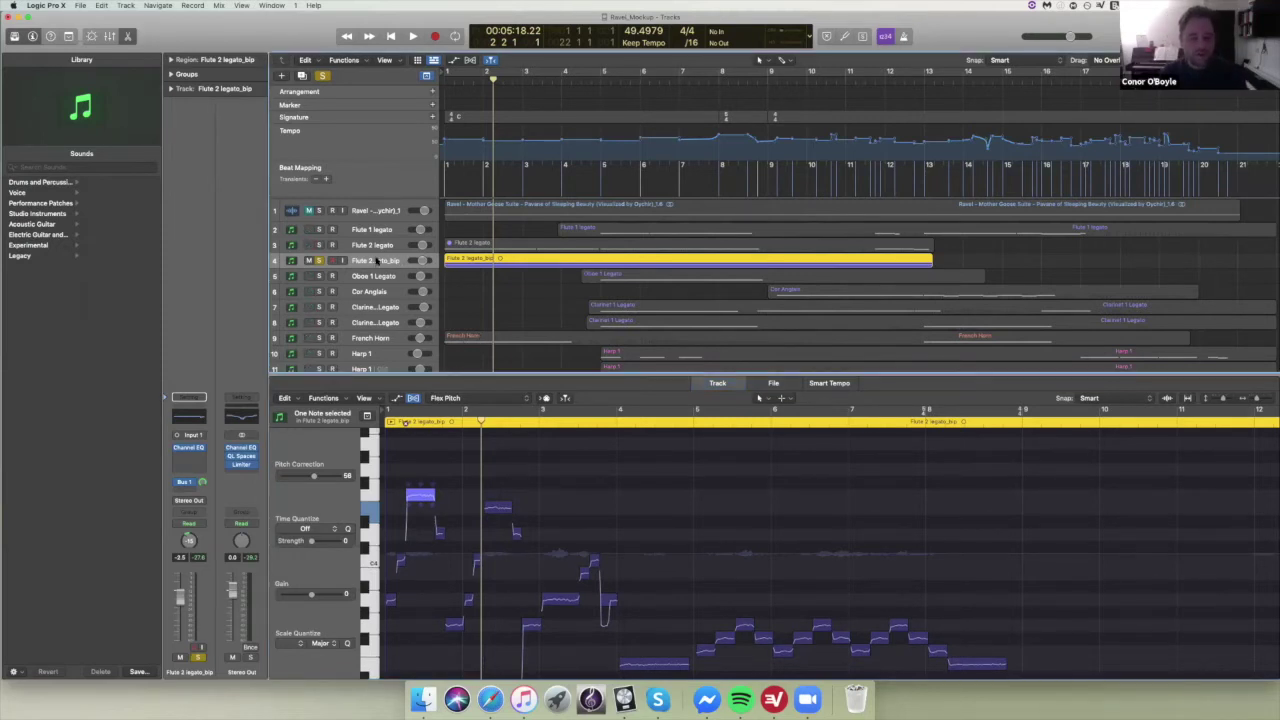
left_click(202, 459)
mouse_move(243, 655)
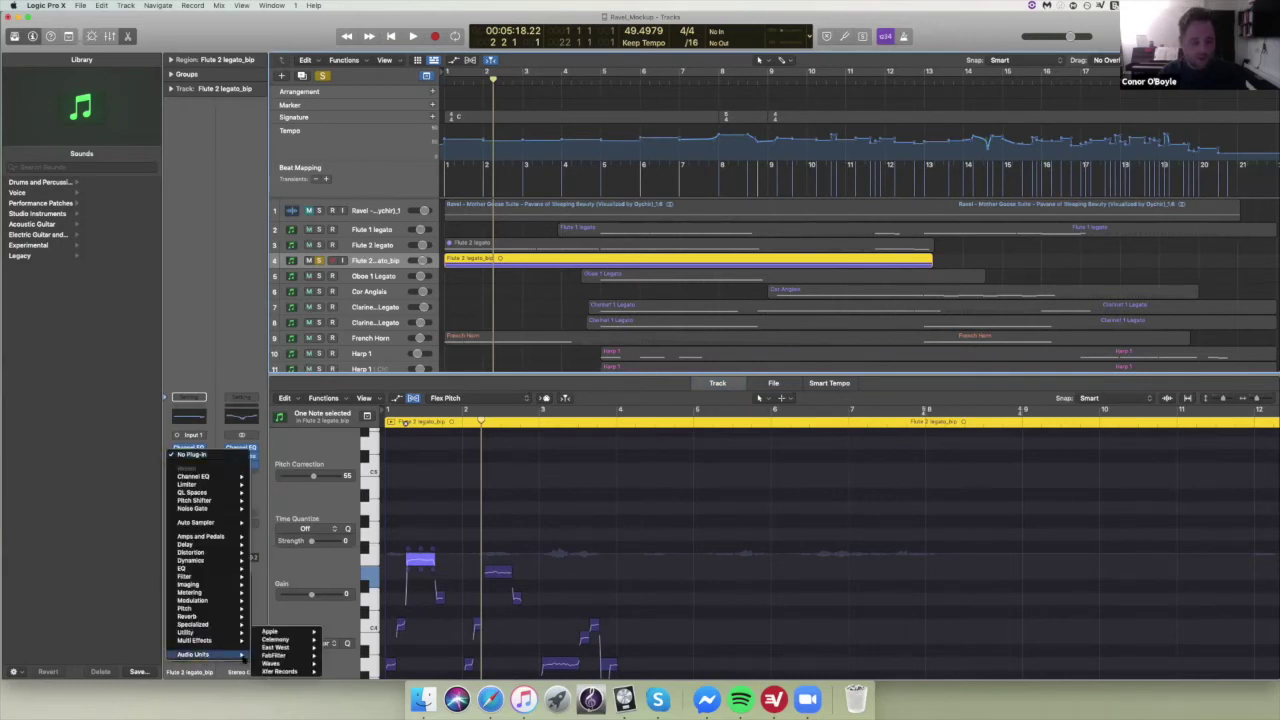
mouse_move(276, 639)
mouse_move(346, 639)
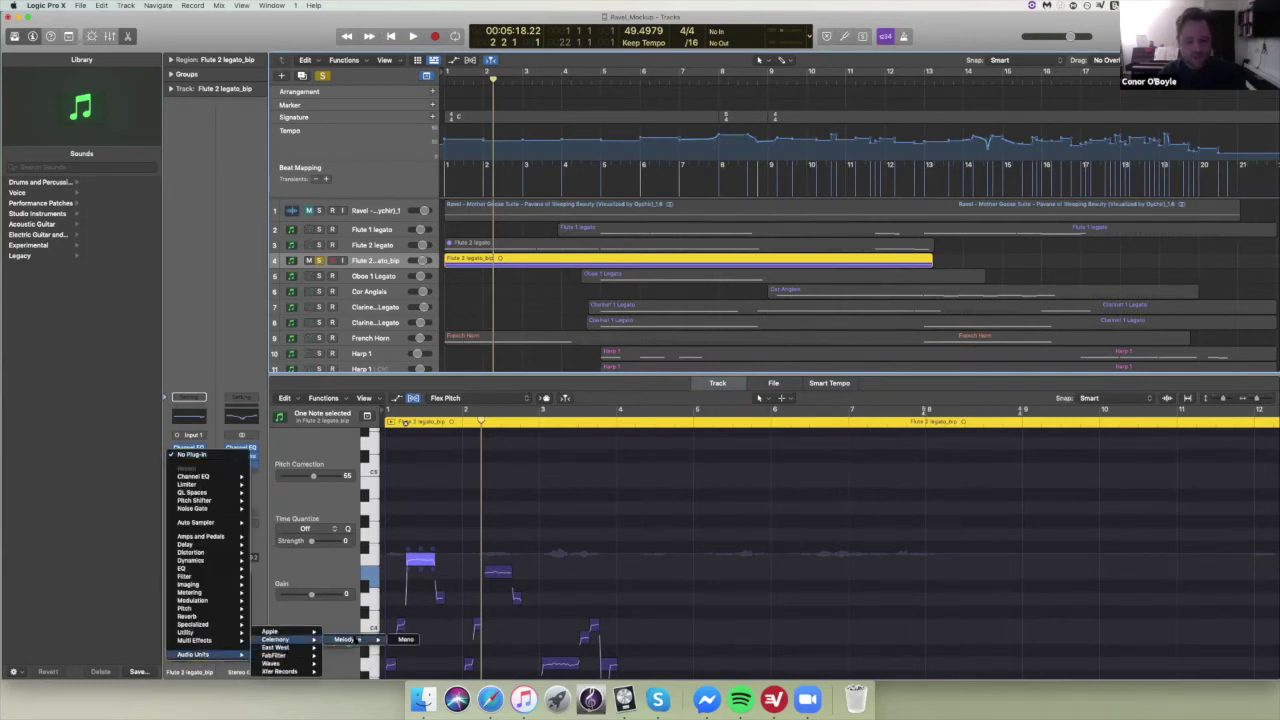
left_click(405, 639)
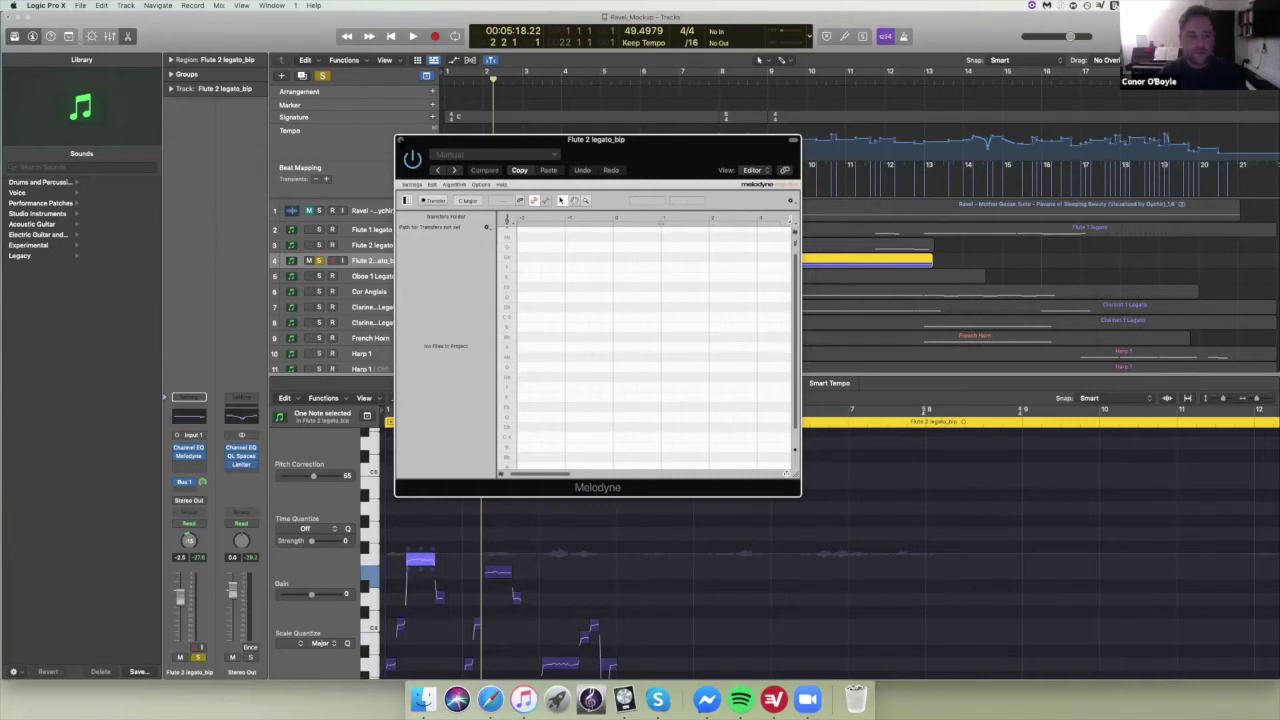
- Close the Melodyne window and remove Melodyne from the bounced Flute 2 track's insert slot
left_click(399, 141)
left_click(197, 459)
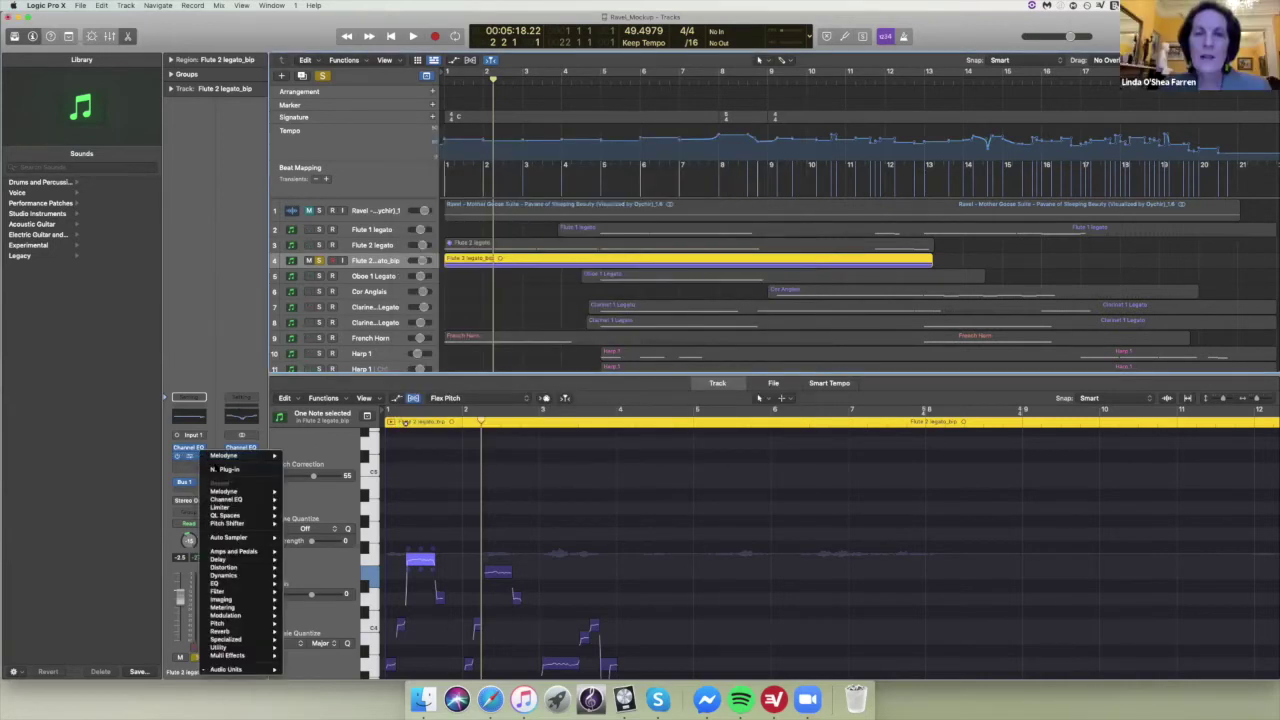
left_click(224, 469)
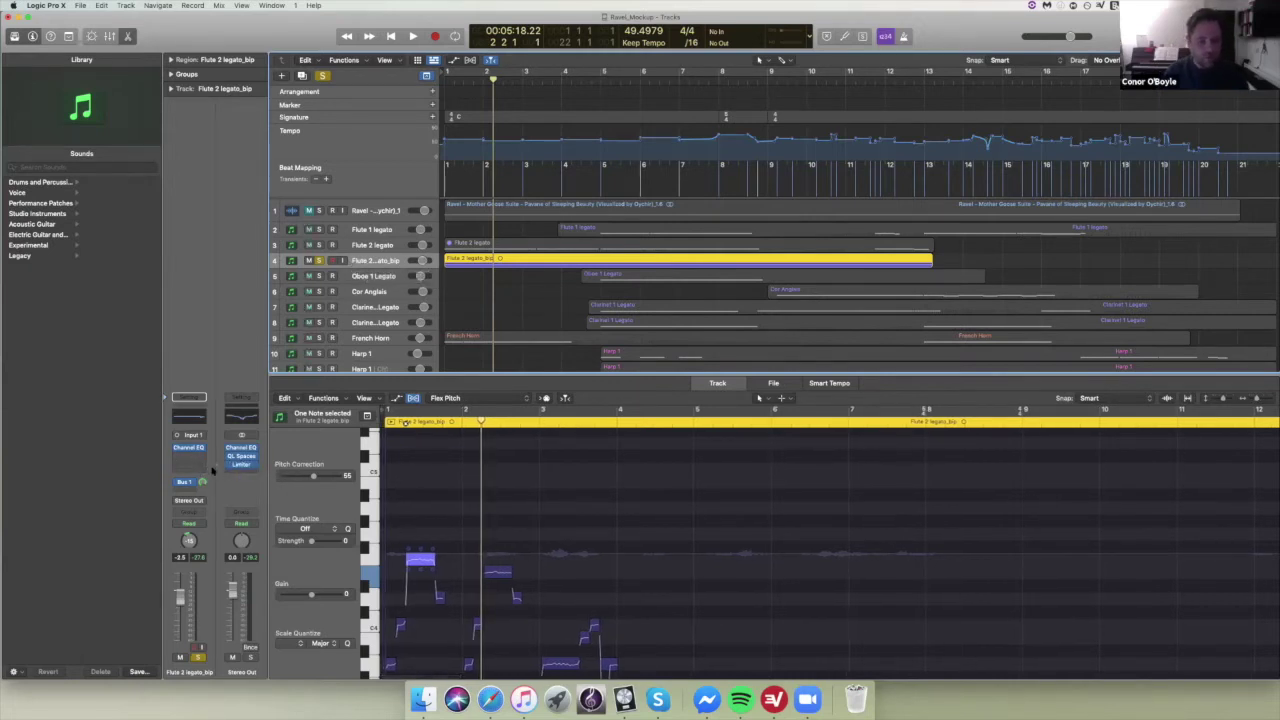
- Insert the Echo delay below the Channel EQ on the bounced Flute 2 track and load its dotted 1/2 Repeat preset
left_click(188, 457)
mouse_move(212, 524)
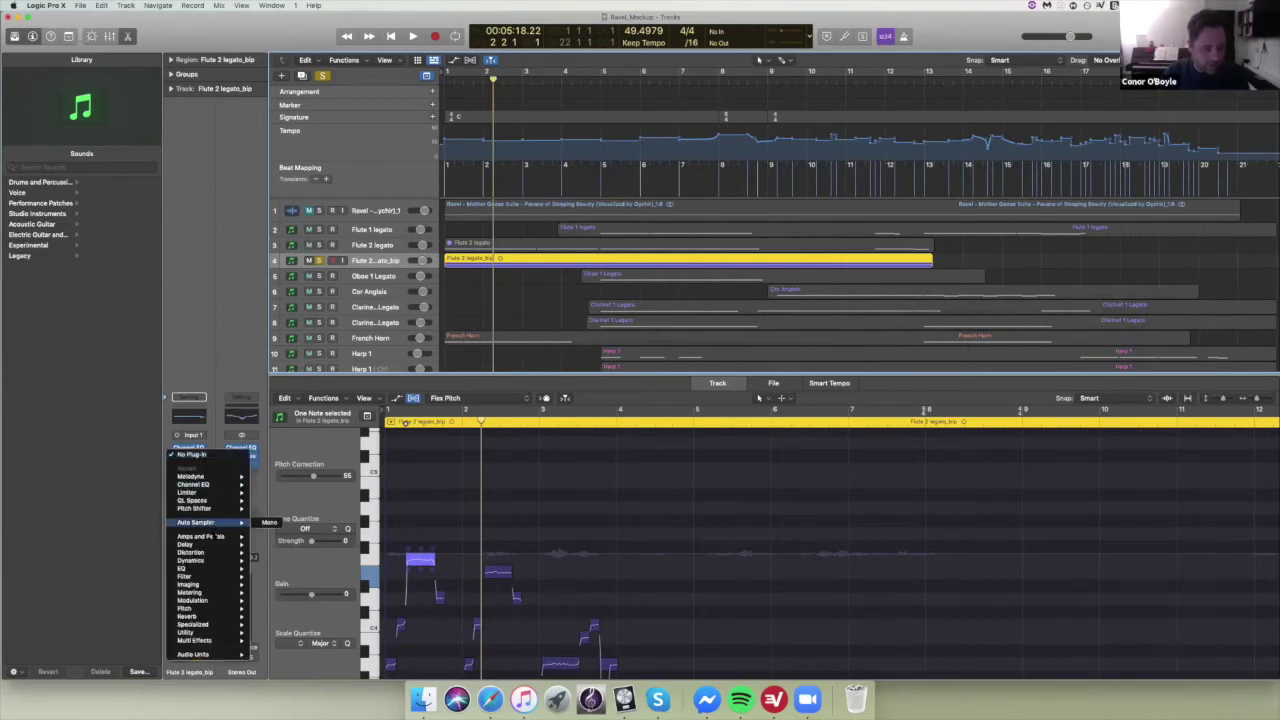
mouse_move(280, 552)
left_click(345, 553)
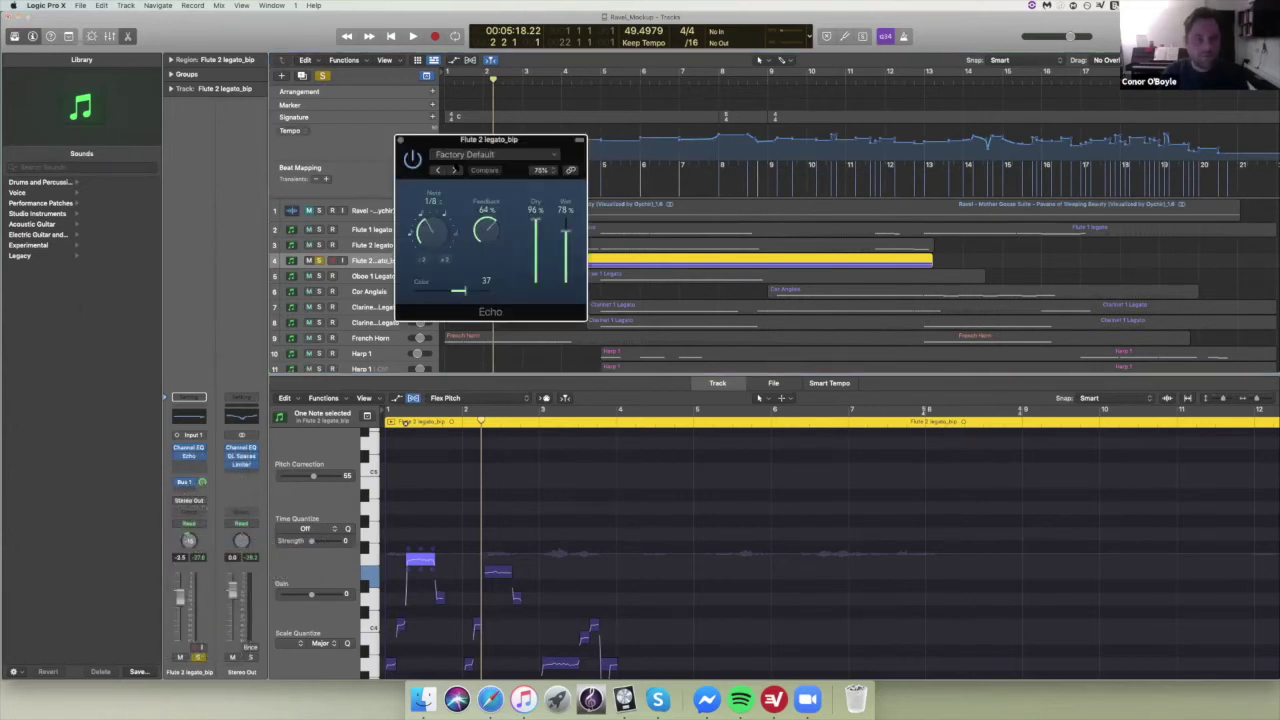
left_click(497, 155)
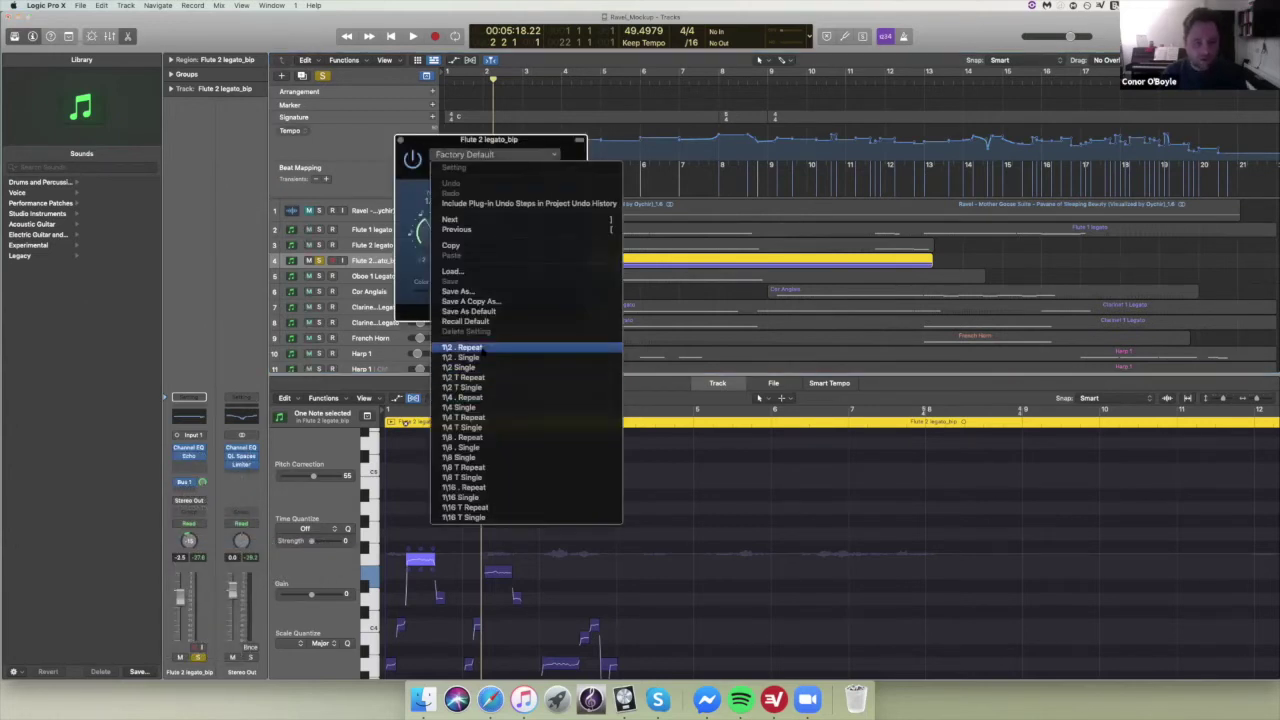
key("Escape")
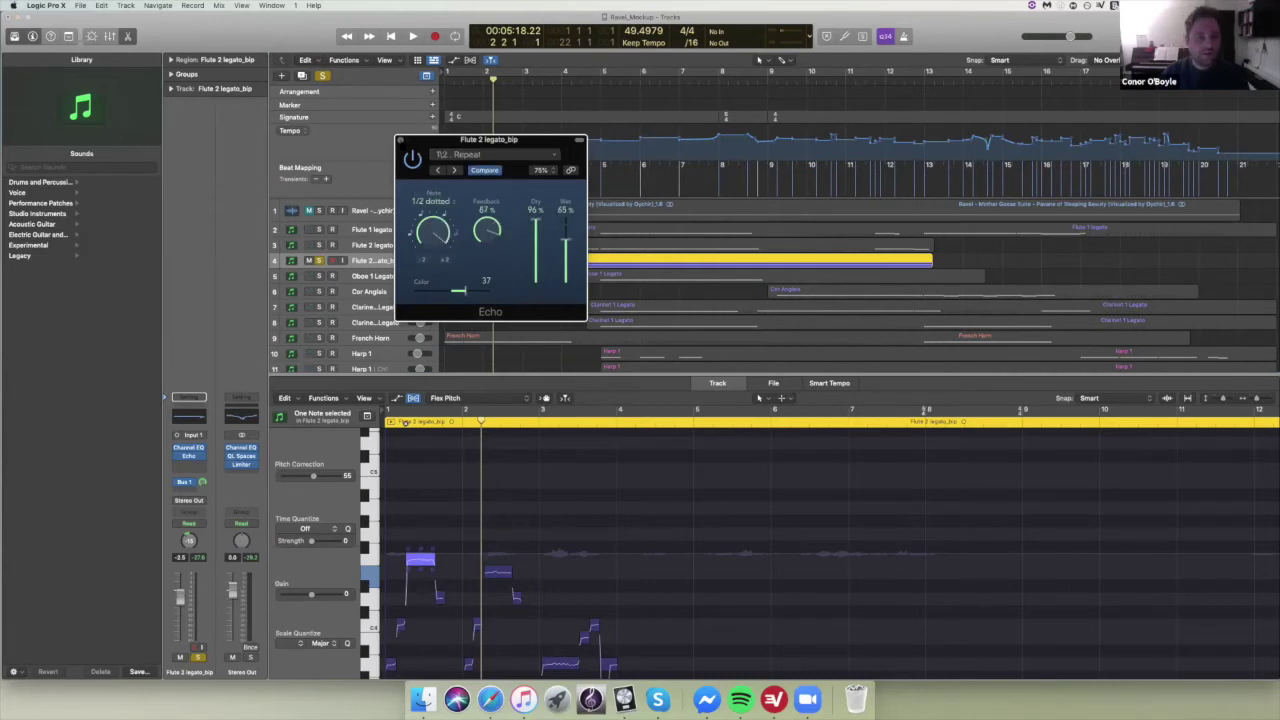
left_click(399, 139)
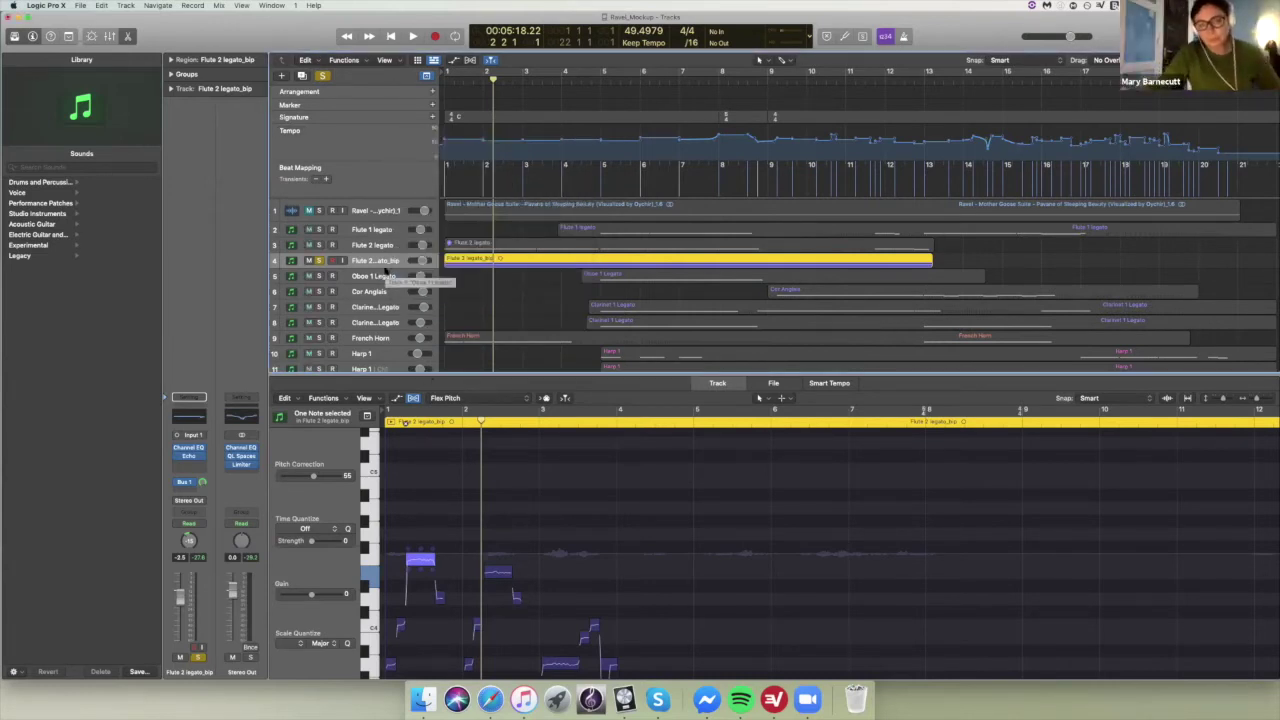
- Set the cycle range from bar 2 to bar 4 and move the playhead to its start
left_click_drag(488, 76, 556, 78)
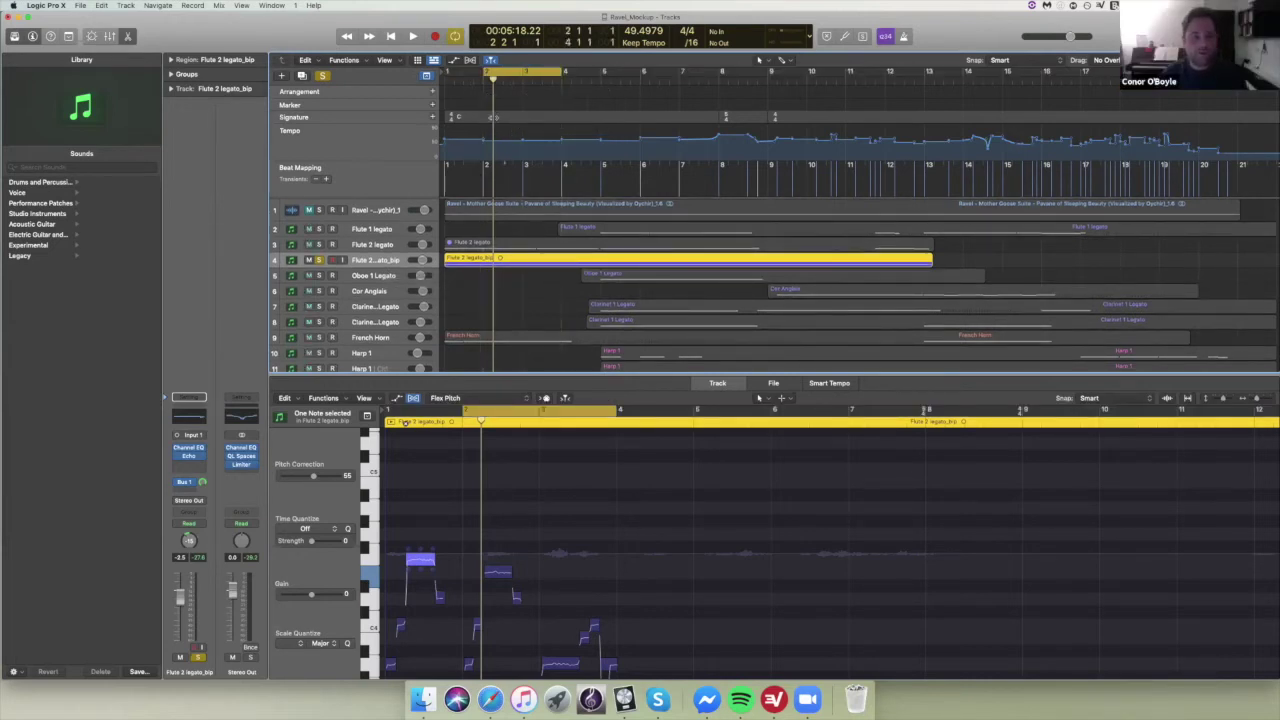
key("Return")
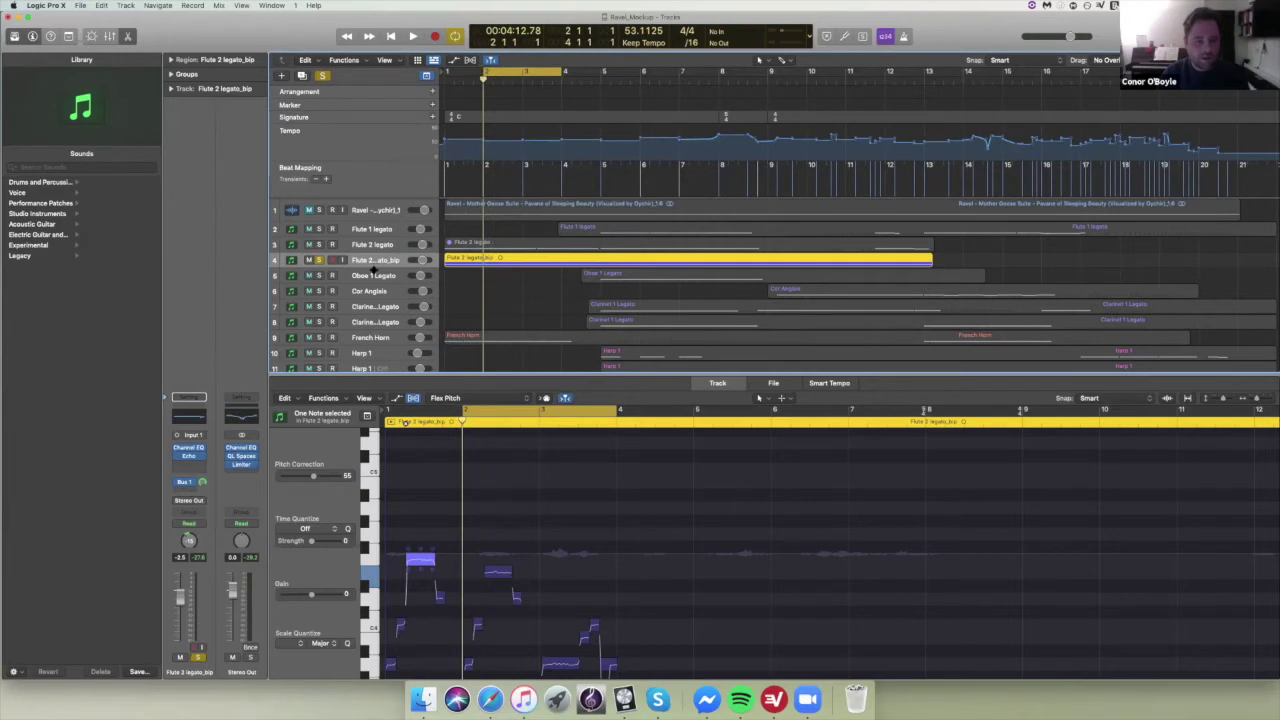
- Enlarge the bounced Flute 2 track, show track automation and choose Echo's Wet level as its automation parameter
left_click_drag(375, 267, 375, 281)
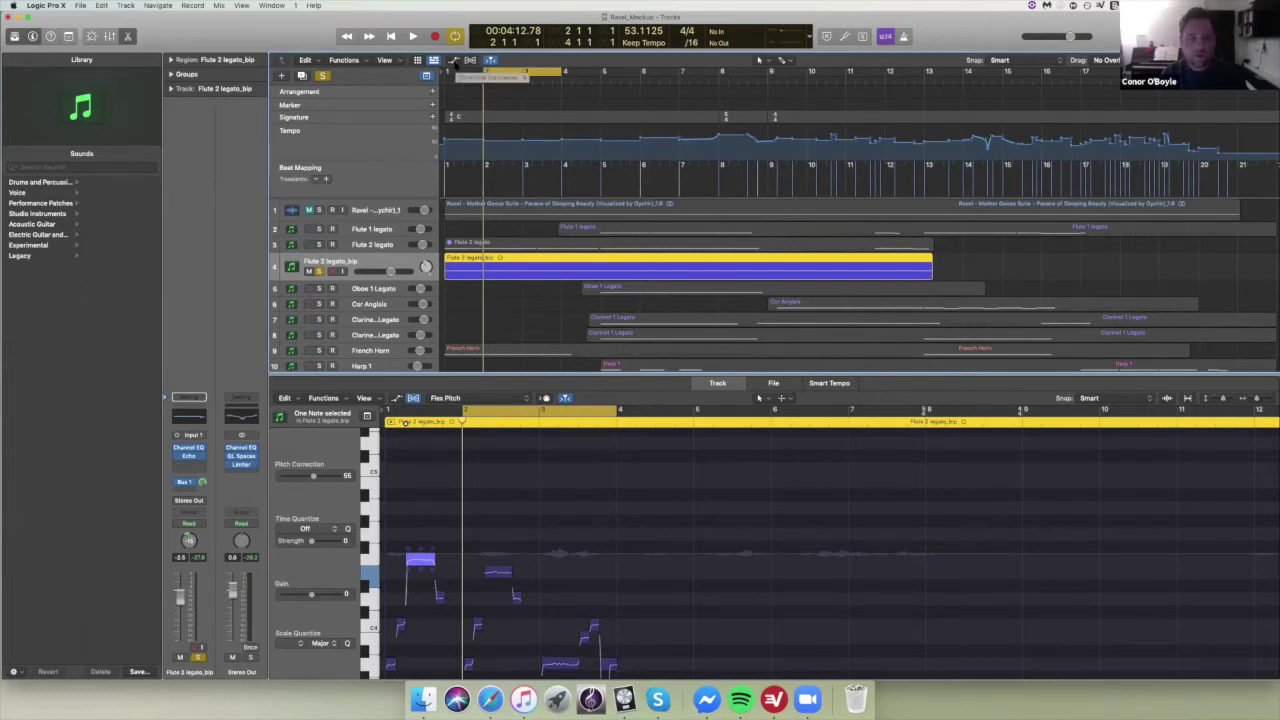
key("super+Down")
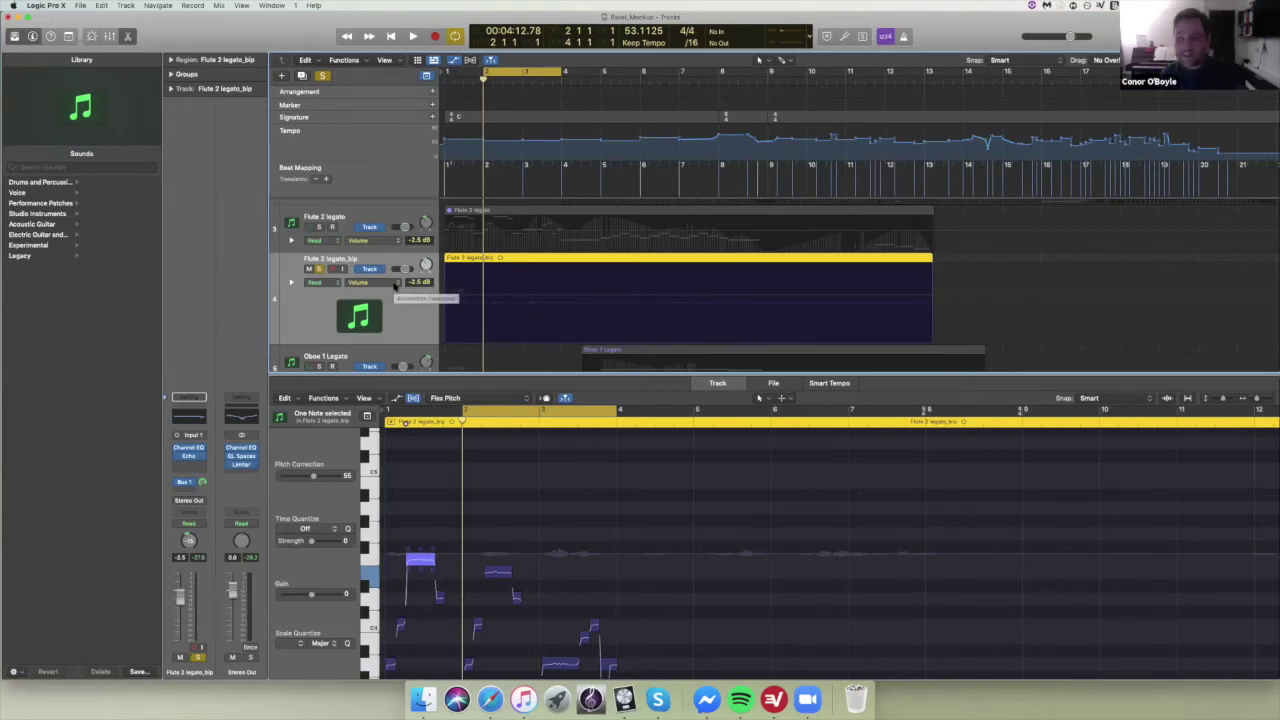
left_click(396, 285)
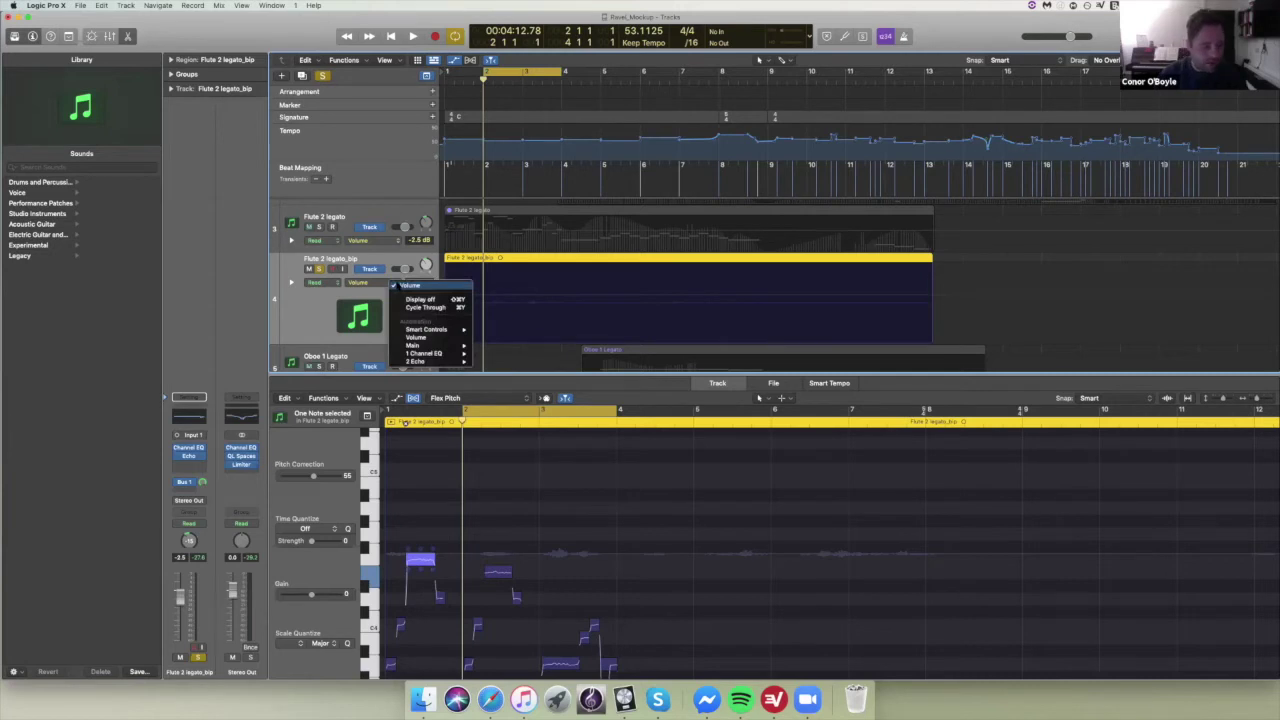
mouse_move(420, 361)
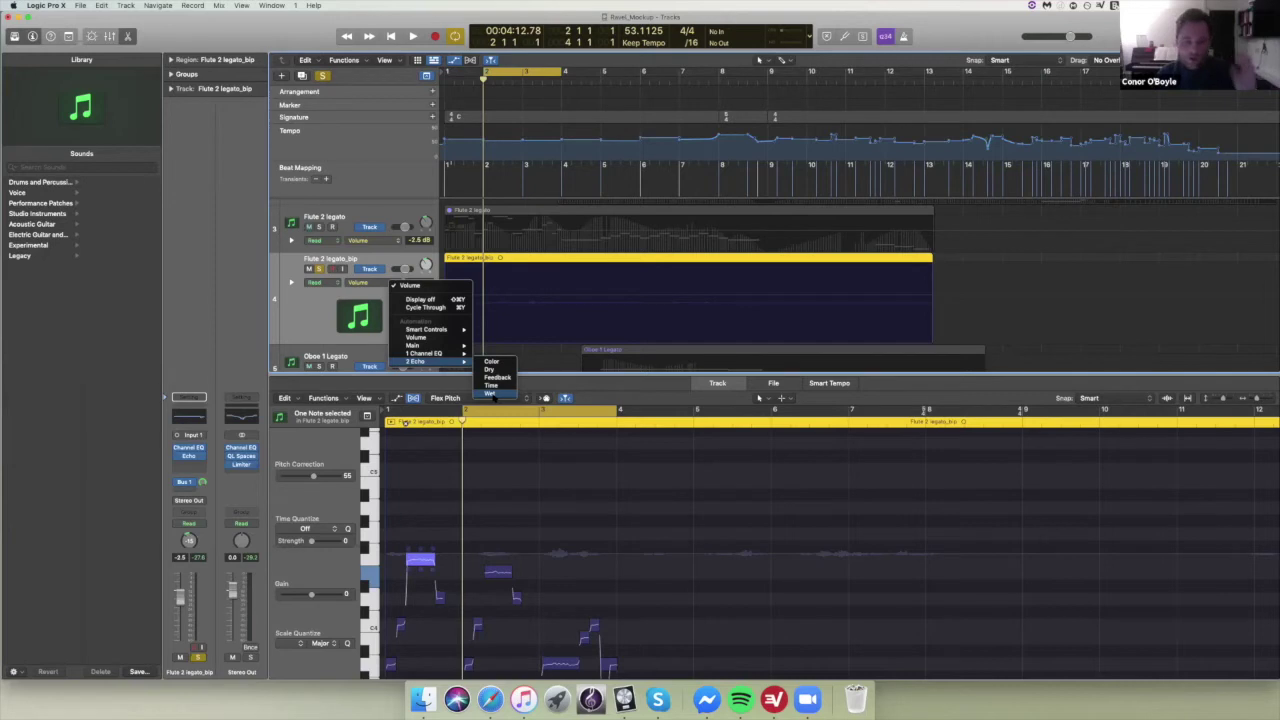
left_click(492, 395)
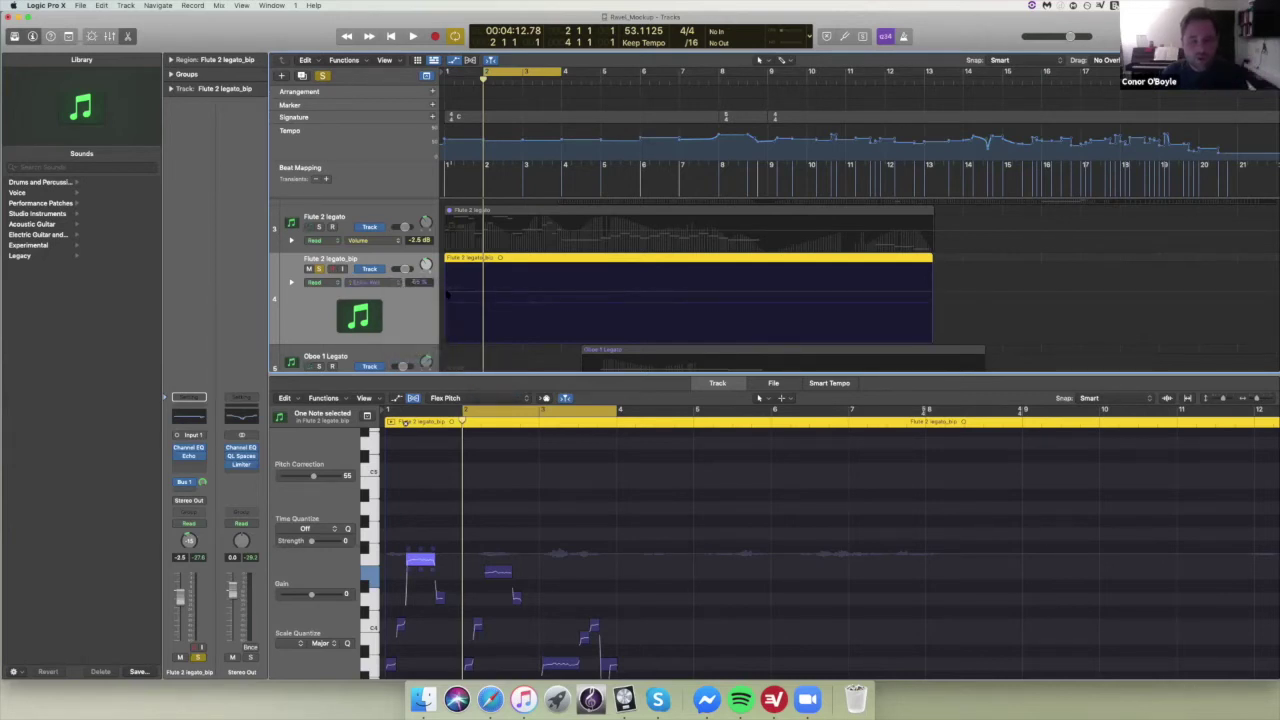
- Create Echo Wet automation from the start of the bounced Flute 2 track and lower it to 0 %
left_click(447, 295)
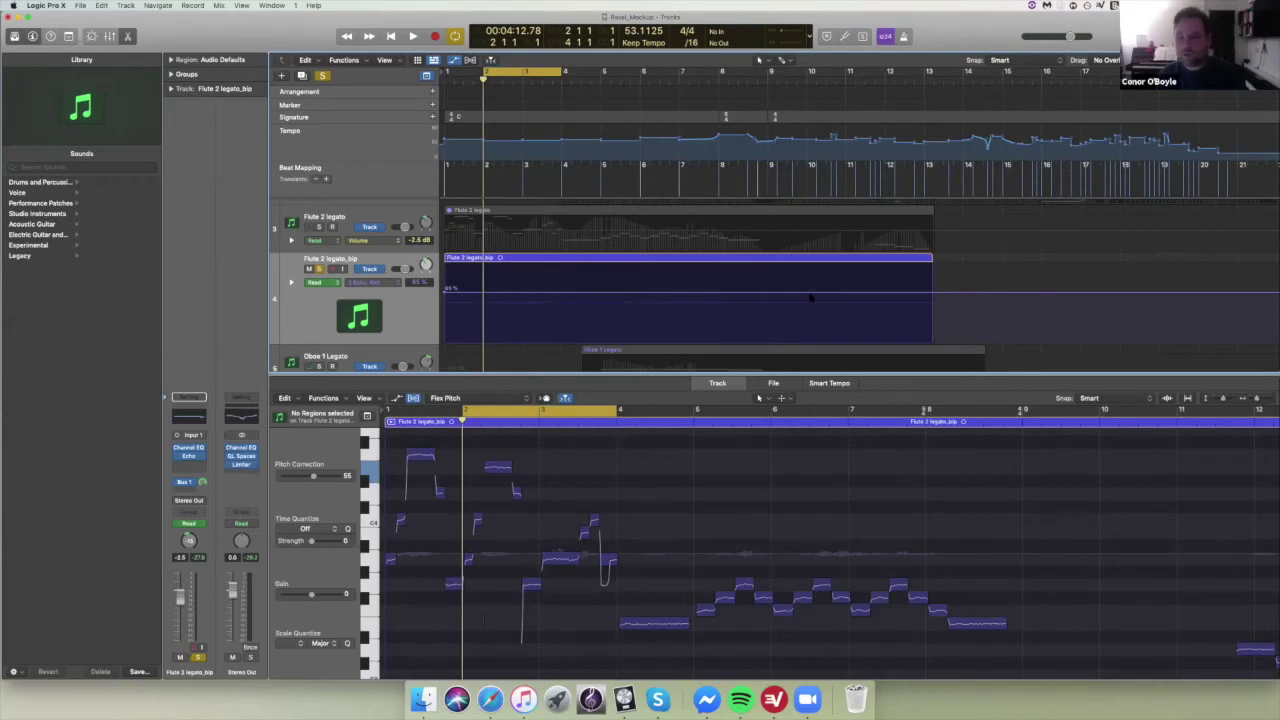
left_click(445, 81)
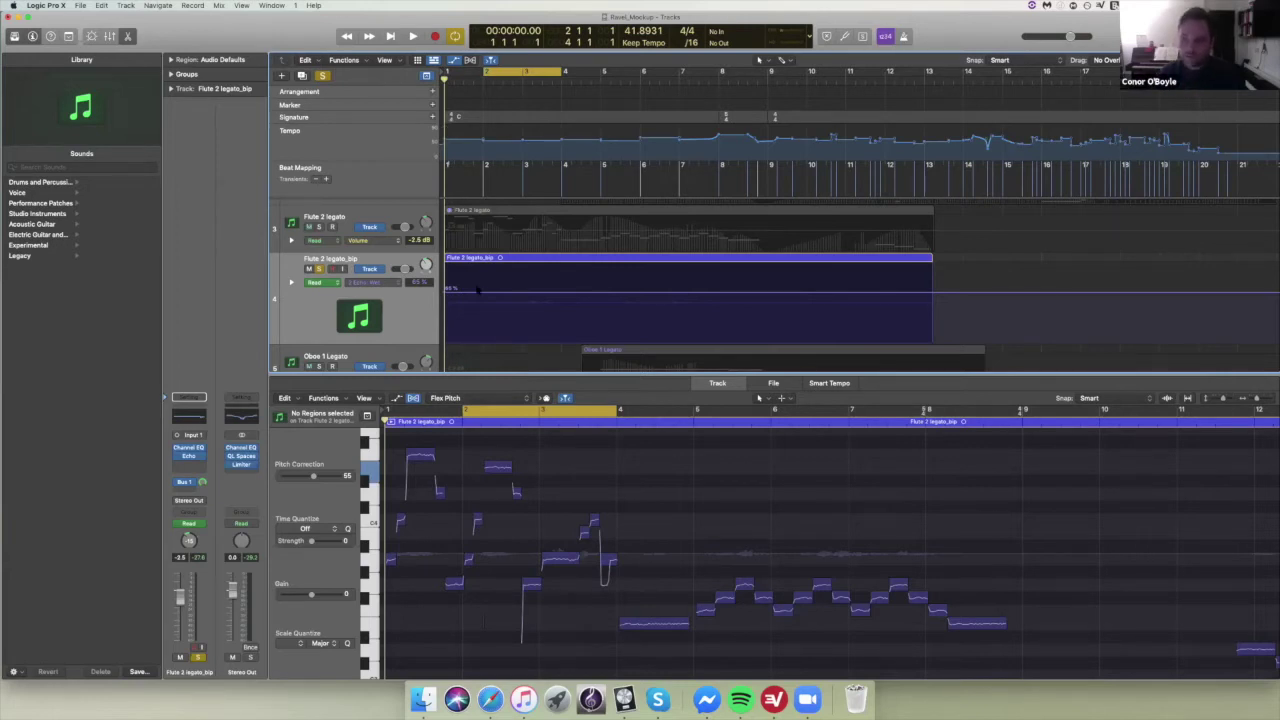
left_click_drag(463, 295, 460, 360)
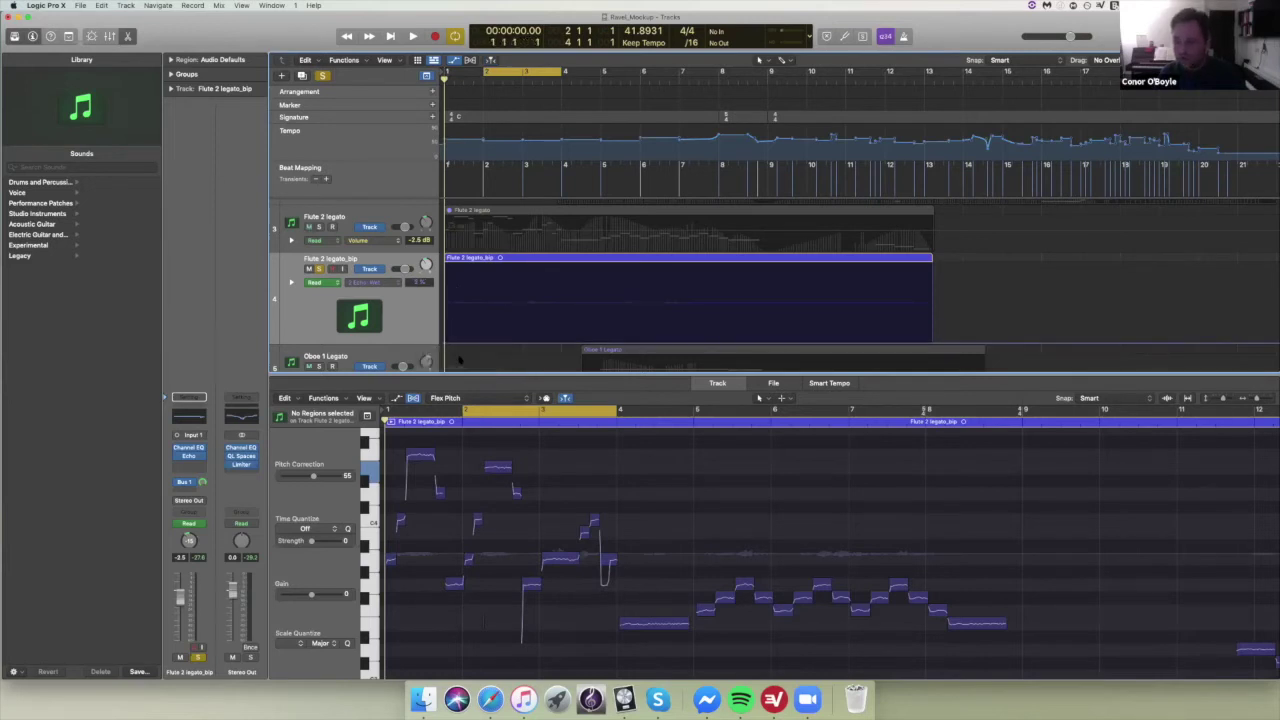
- Place the playhead at bar 2 and add an Echo Wet automation point at 0 % just before it on the bounced Flute 2 track
left_click(483, 78)
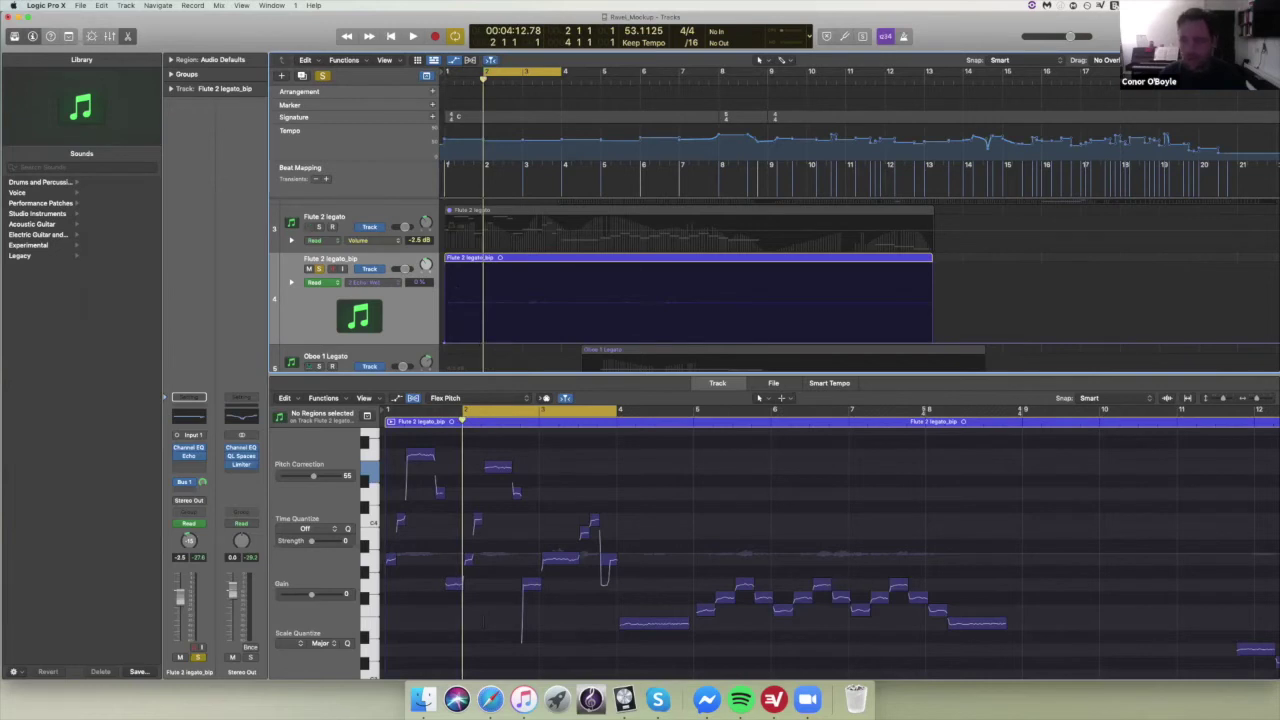
key("super+Right")
key("super+Right")
key("super+Right")
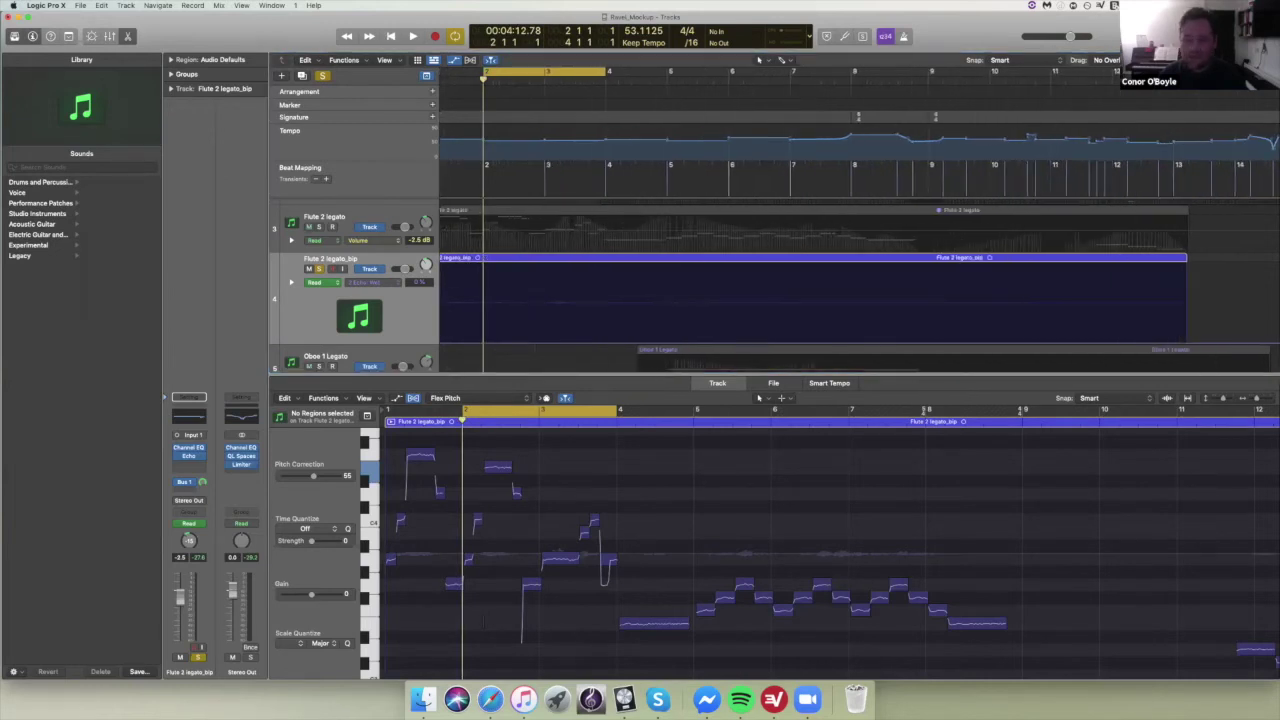
key("super+Right")
key("super+Right")
key("super+Right")
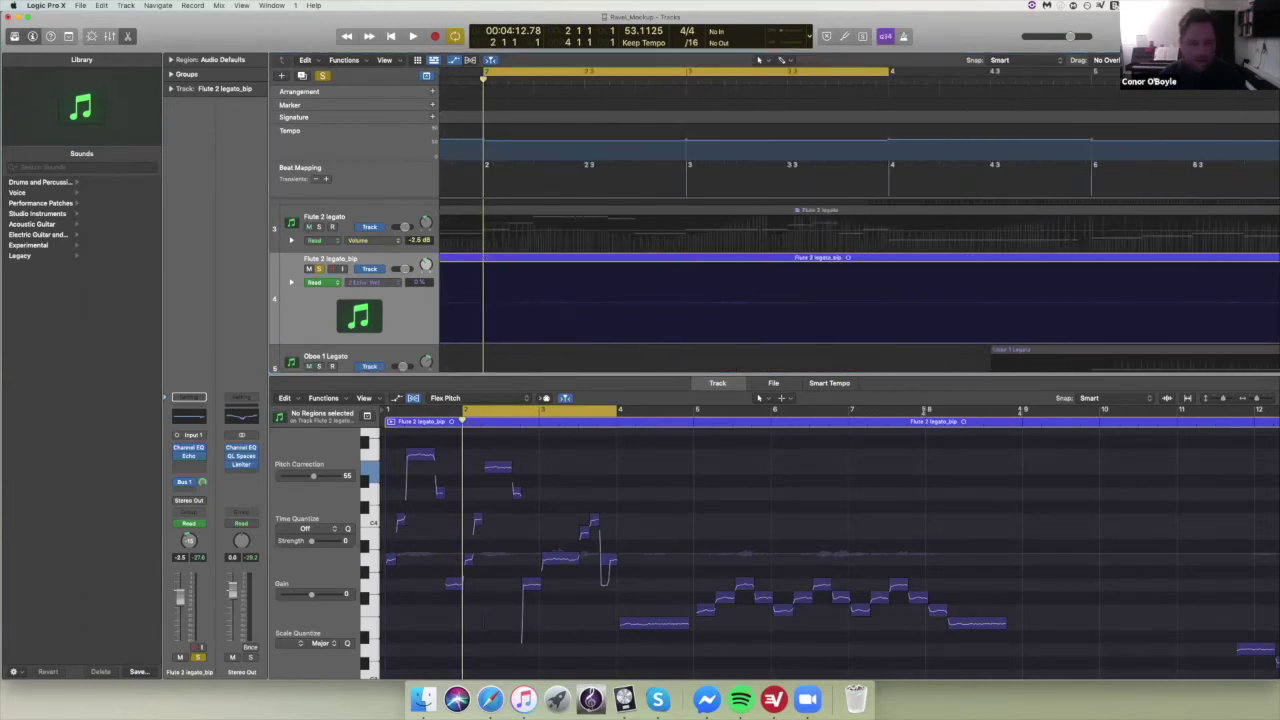
key("super+Left")
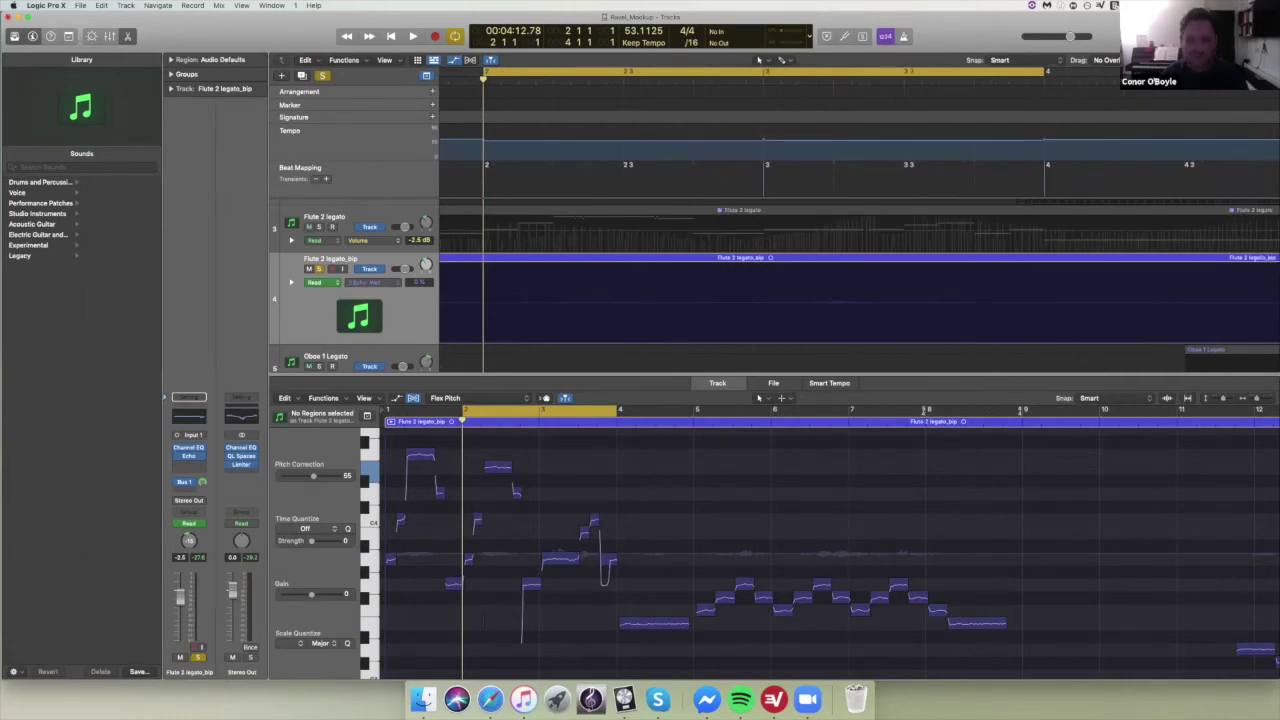
key("super+Right")
key("super+Right")
key("super+Right")
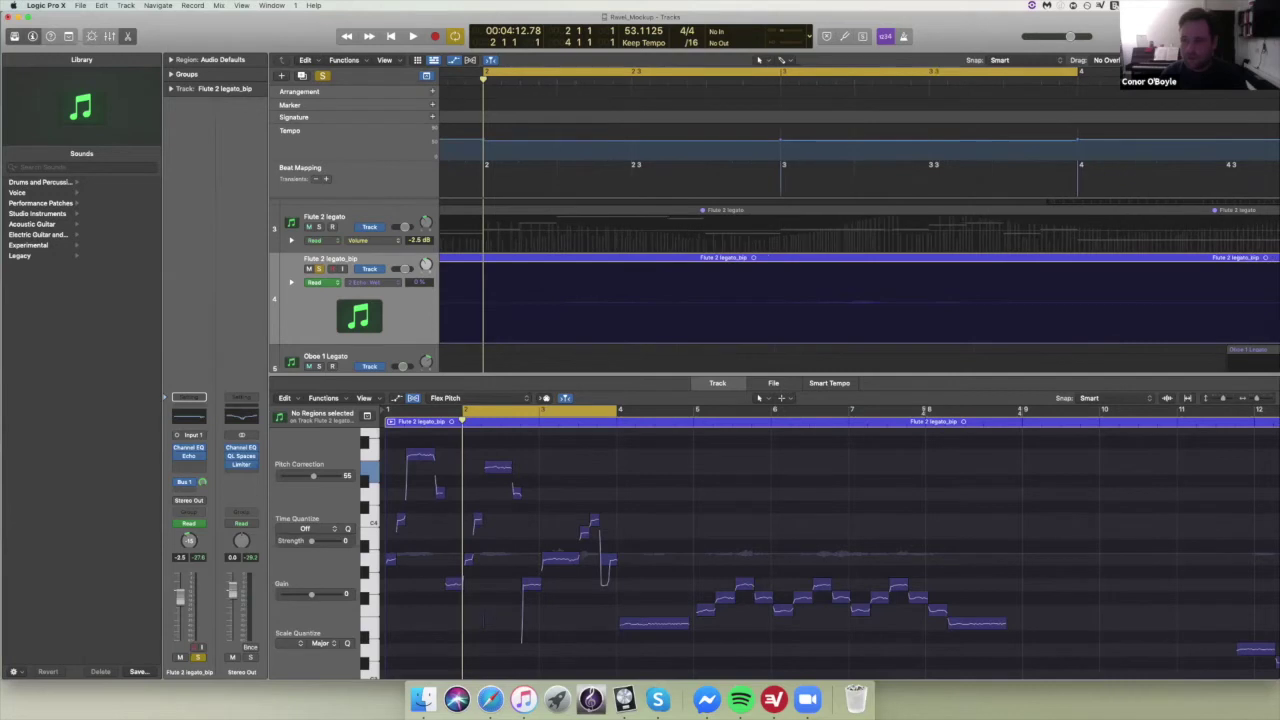
key("super+Right")
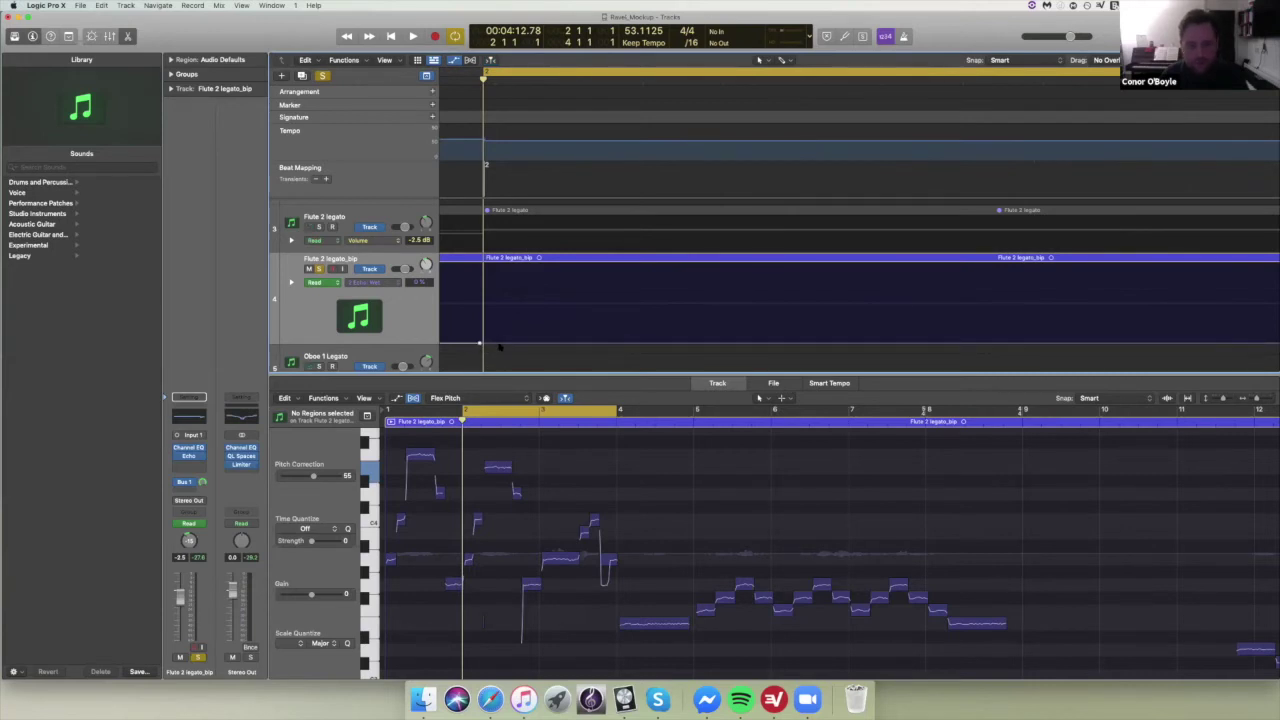
- Automate the Echo wet level on the Flute 2 legato_bip track at 51% from bar 2, dropping to 0% at bar 4
left_click_drag(500, 345, 498, 302)
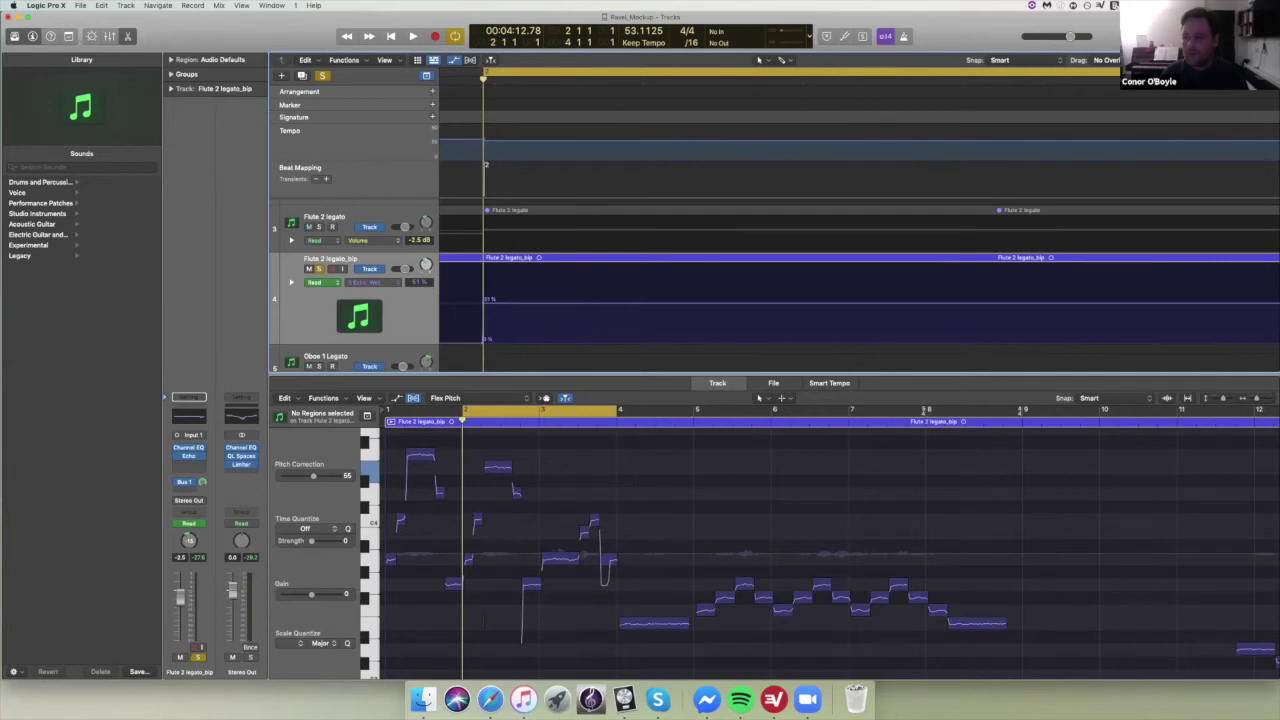
key("super+Right")
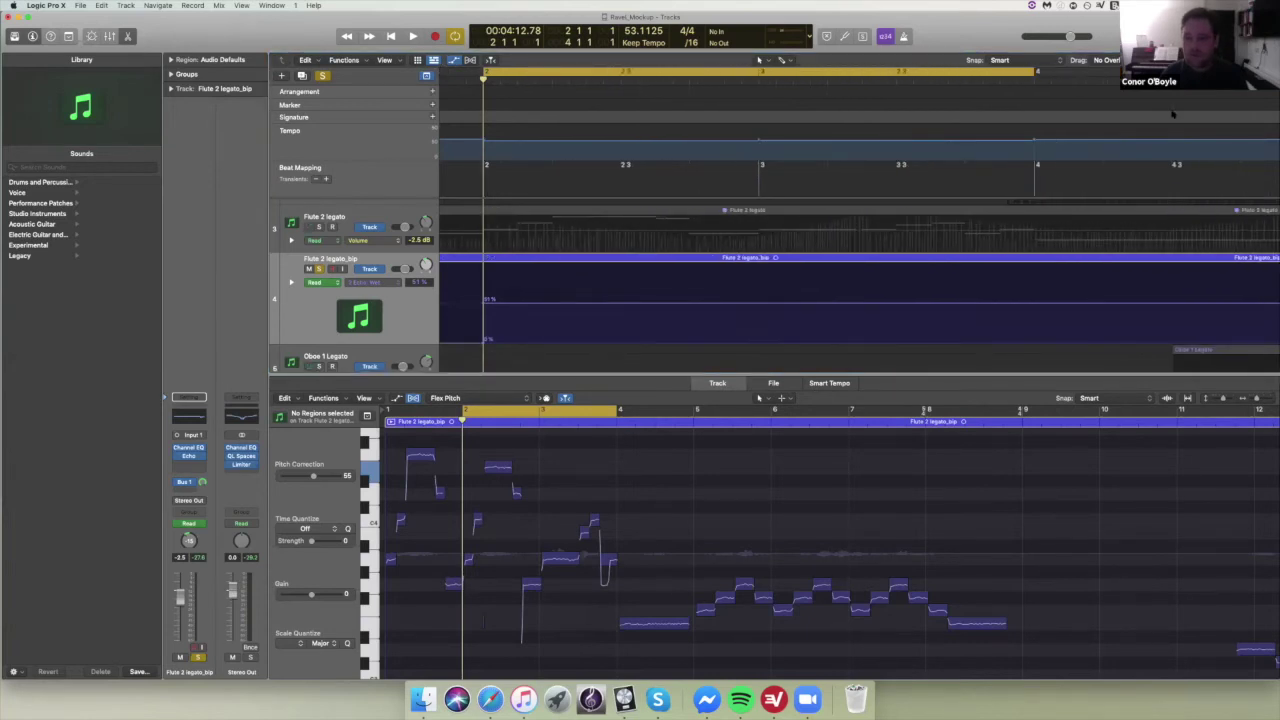
key("super+Right")
scroll(836, 188, "right", 3)
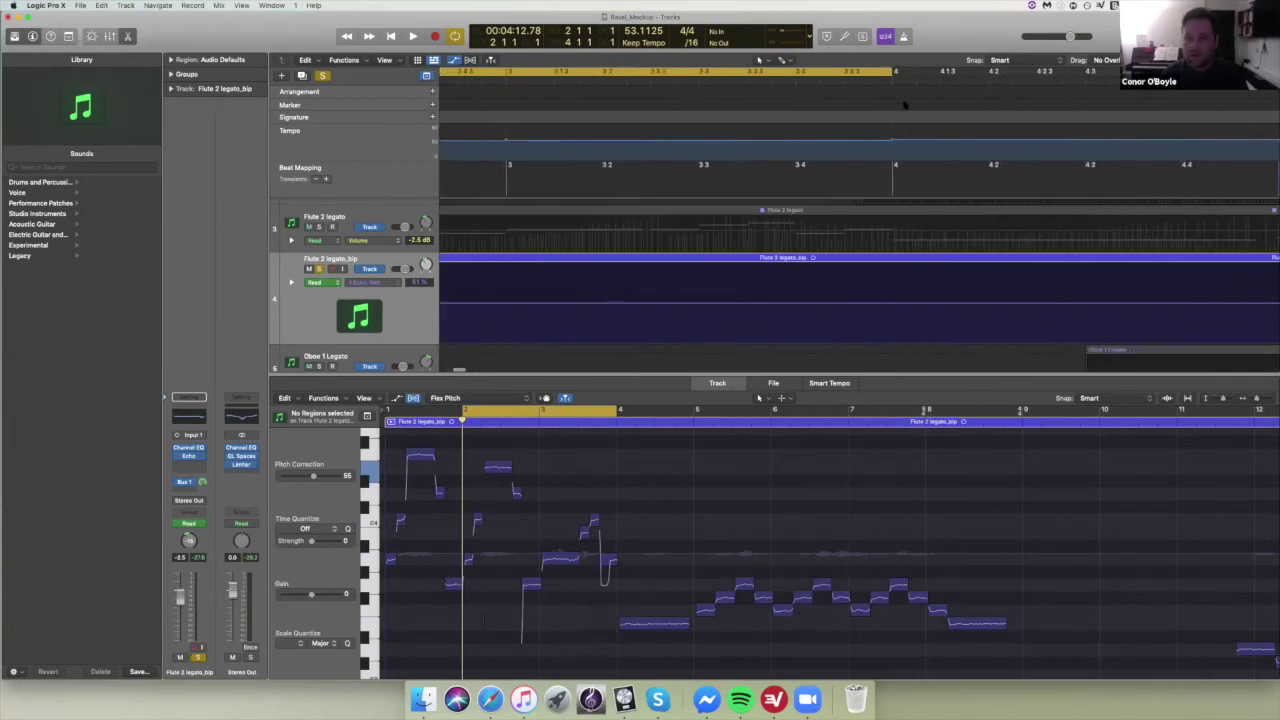
left_click(894, 97)
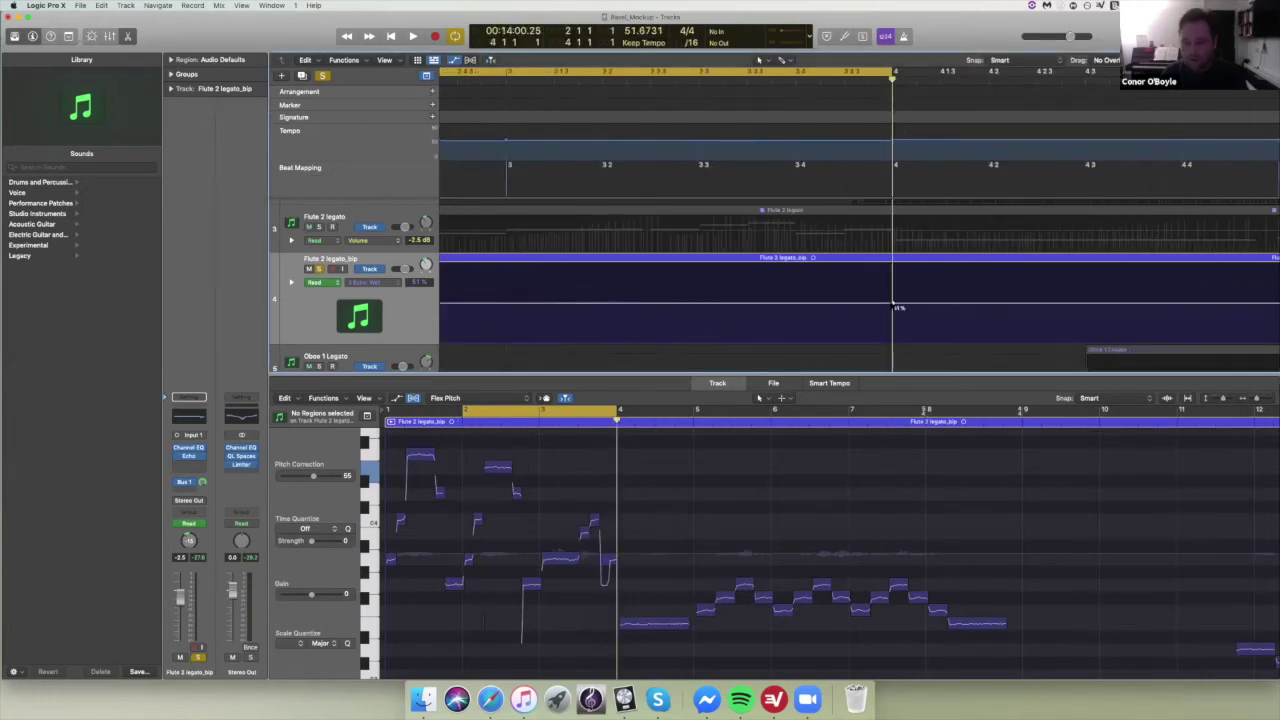
left_click_drag(895, 304, 893, 343)
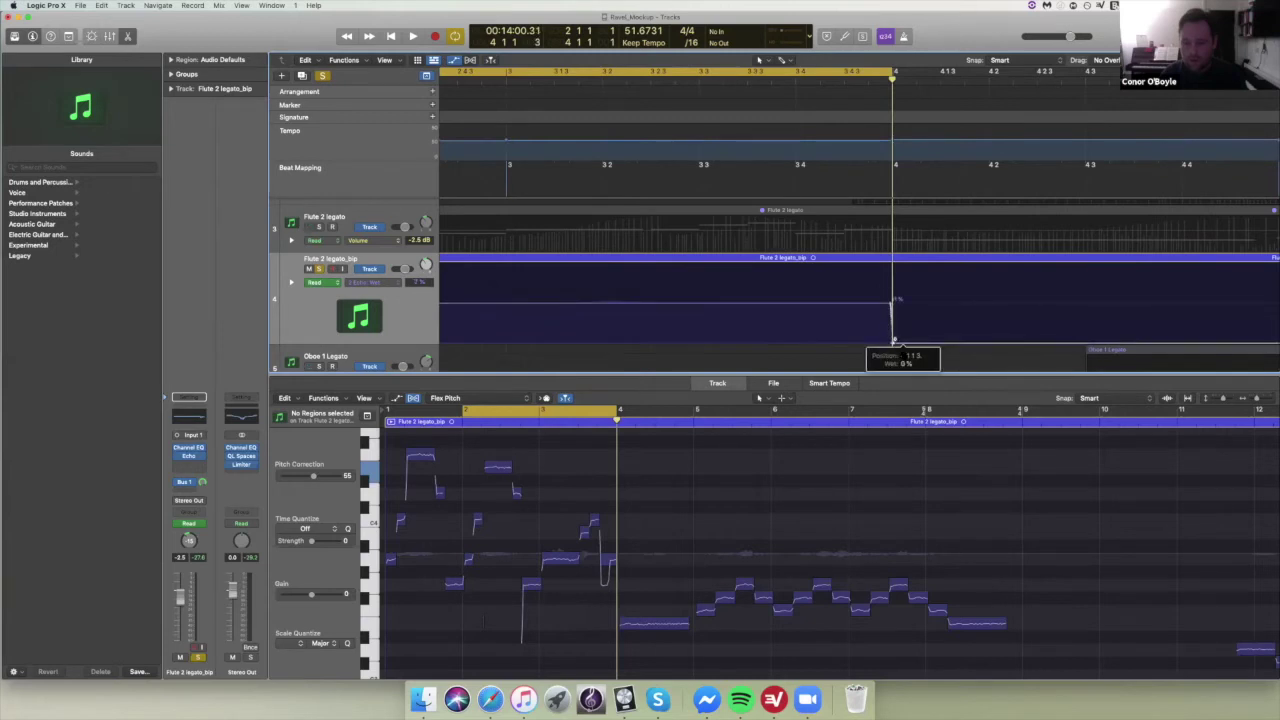
key("super+Left")
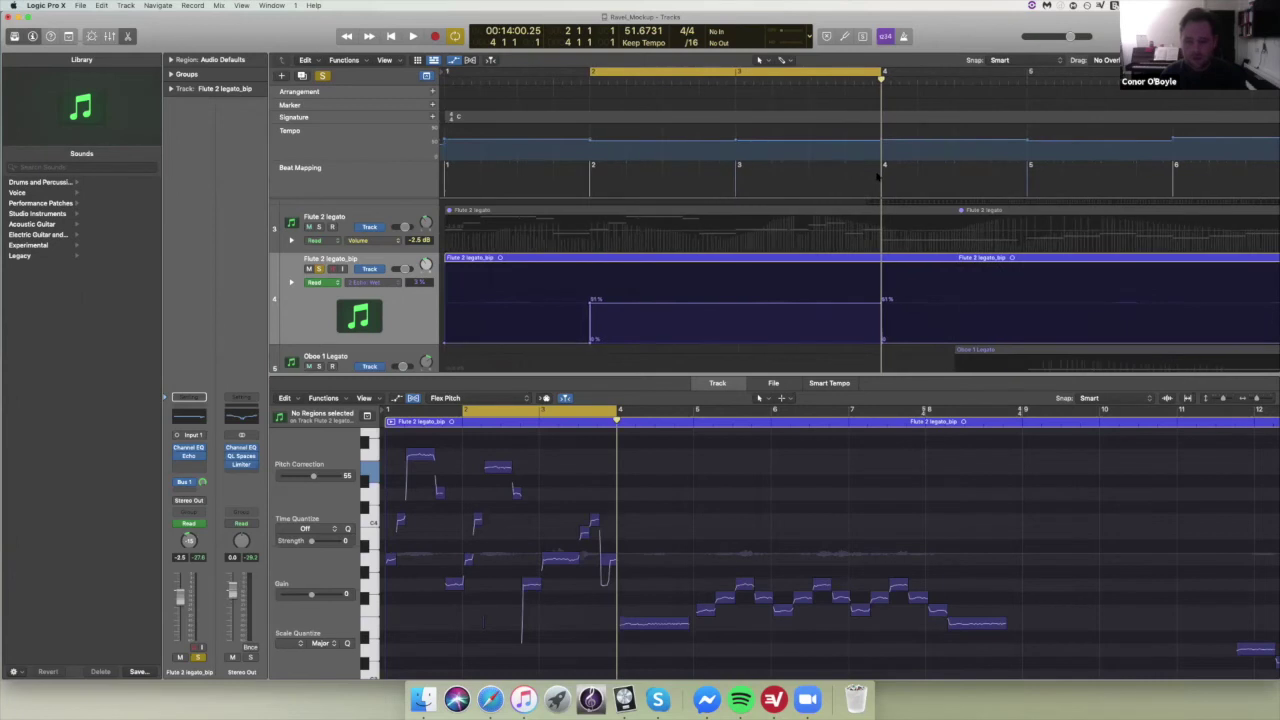
- Play the soloed Flute 2 legato_bip track from the beginning to check the echo automation, then stop playback
key("Return")
key("space")
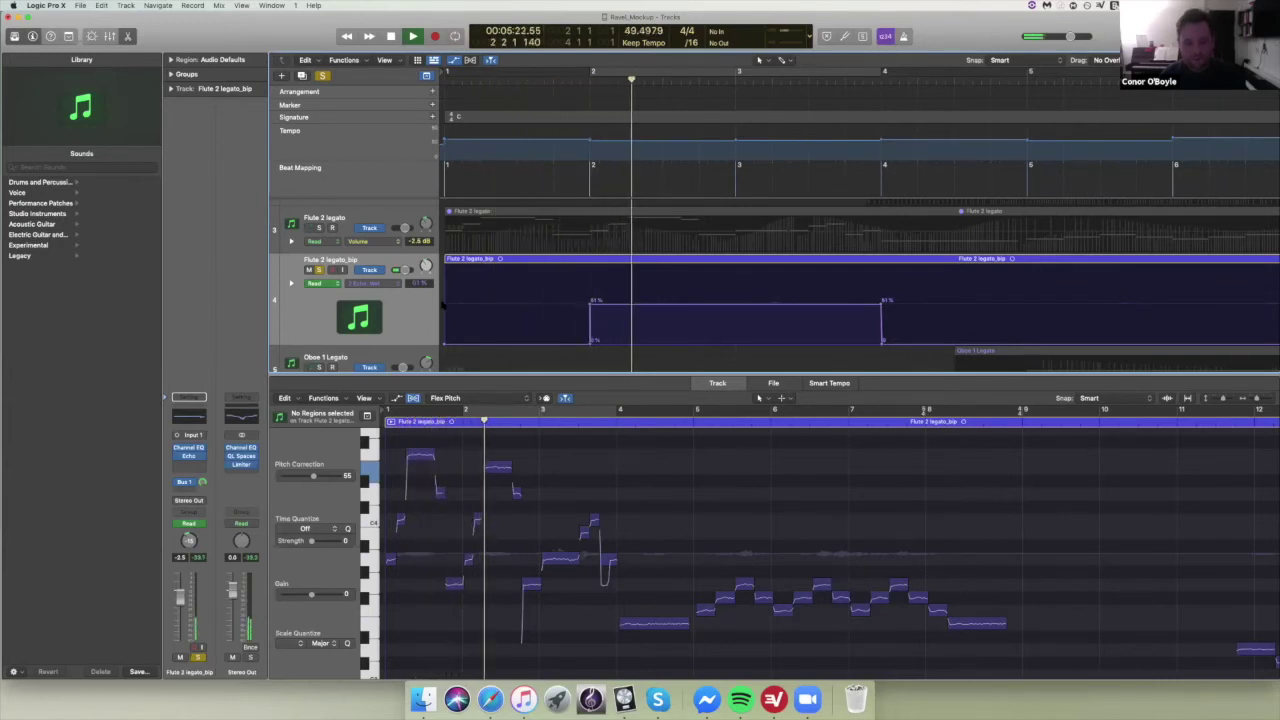
key("space")
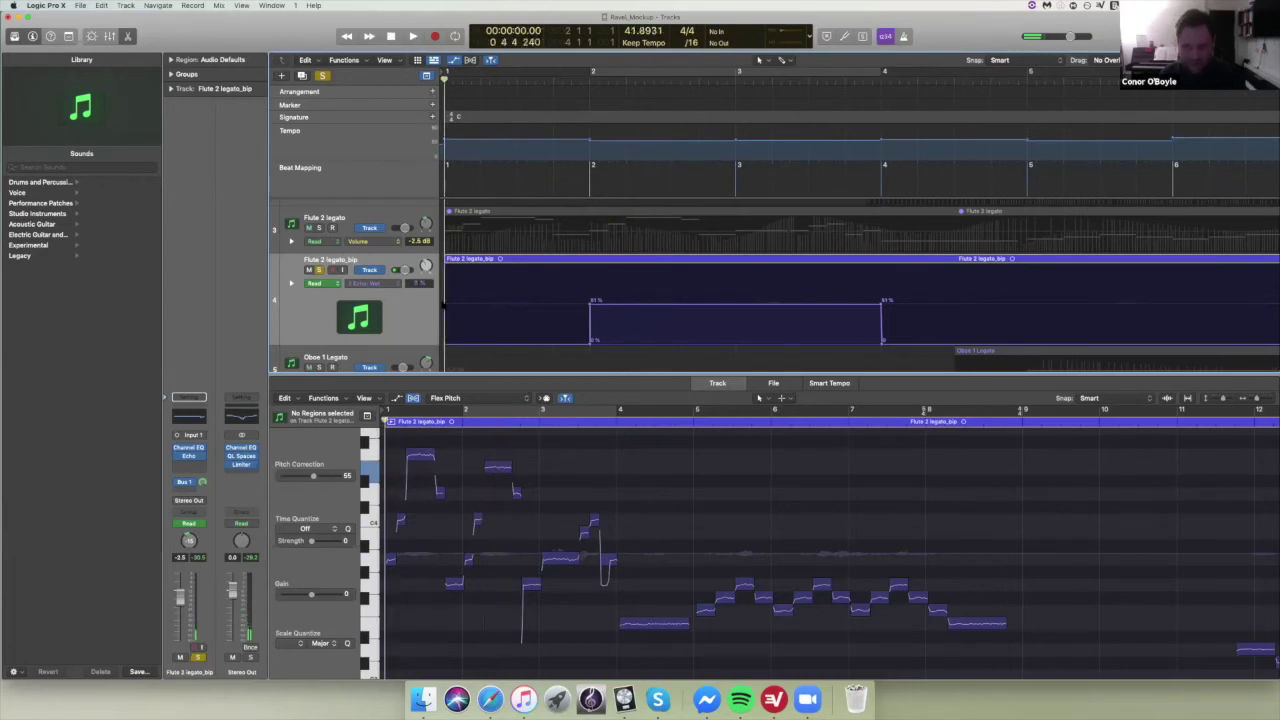
key("space")
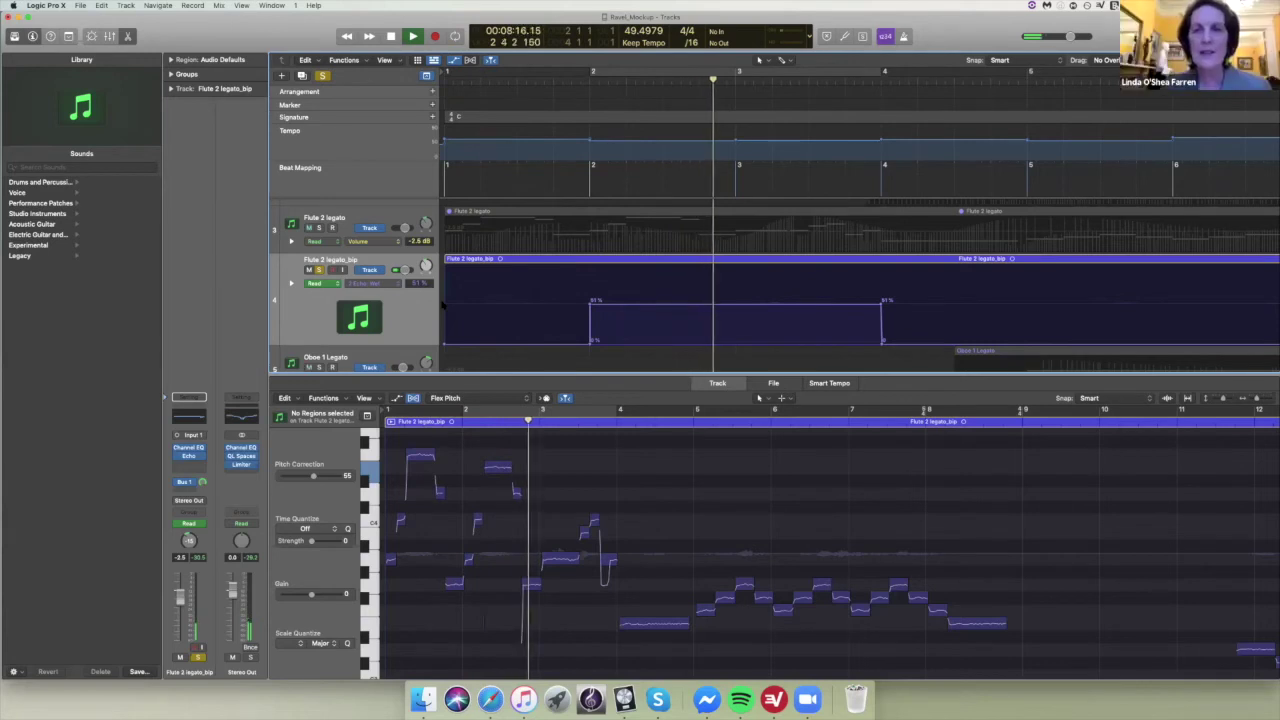
key("space")
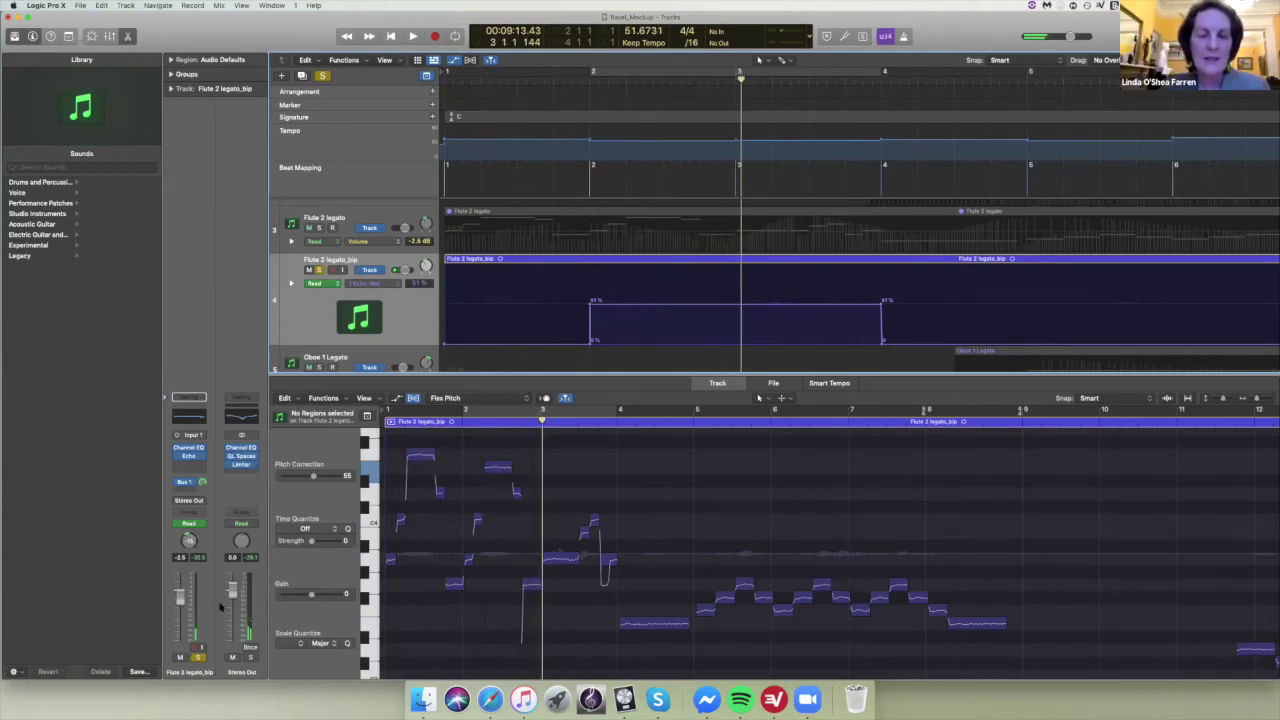
- Insert a Compressor after the Echo on the Flute 2 legato_bip channel strip and close its plug-in window
left_click(188, 464)
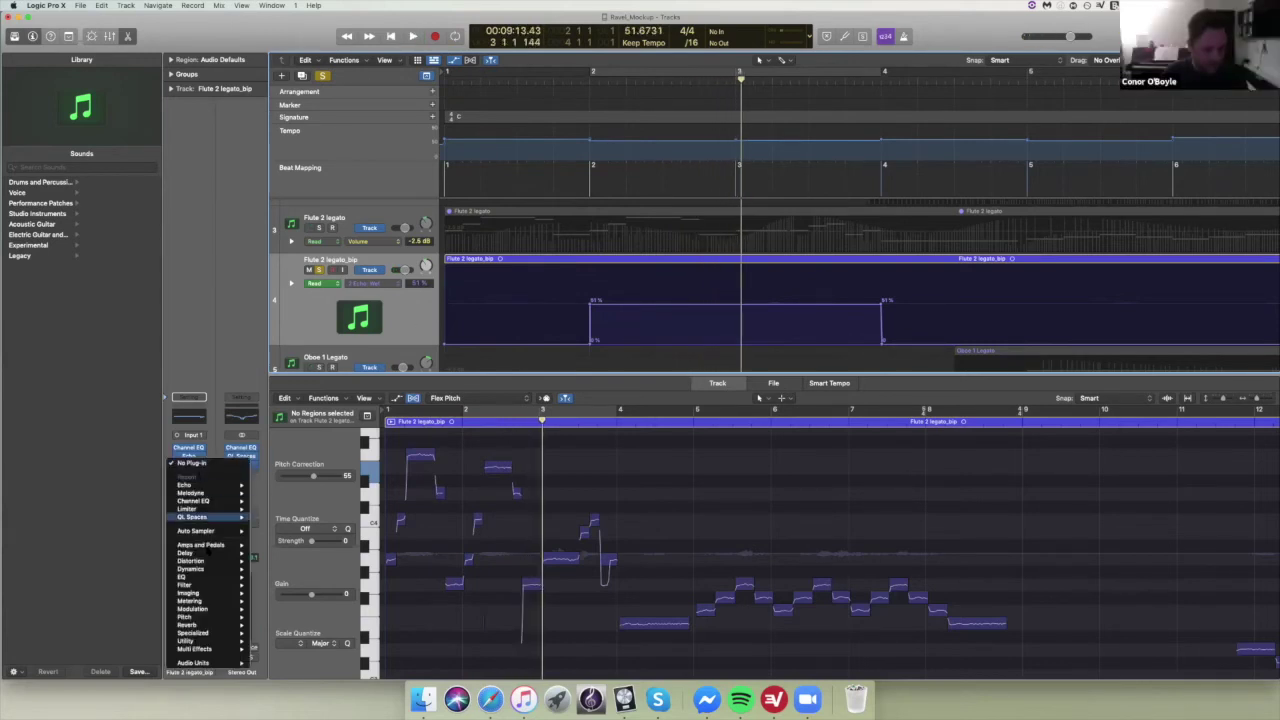
mouse_move(205, 569)
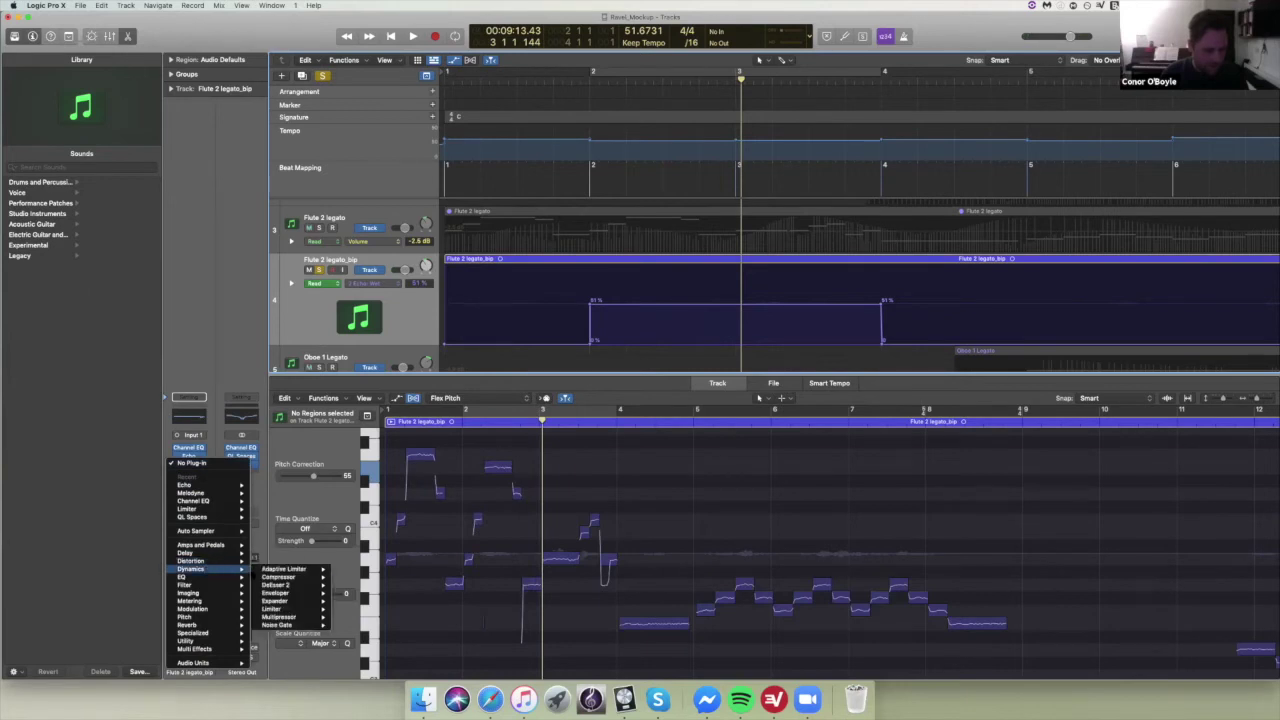
left_click(271, 609)
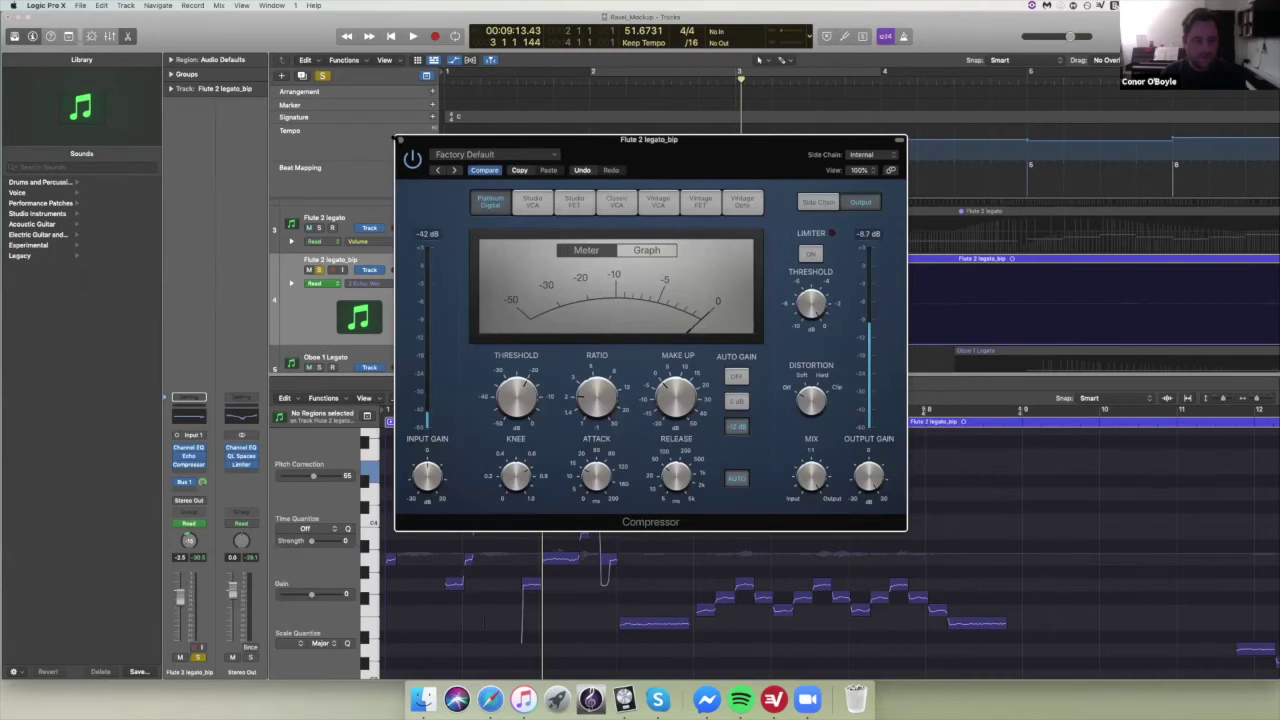
left_click(398, 140)
- Lower the Flute 2 legato_bip channel volume to -4.8 dB while playing the track from the start, then stop playback
key("space")
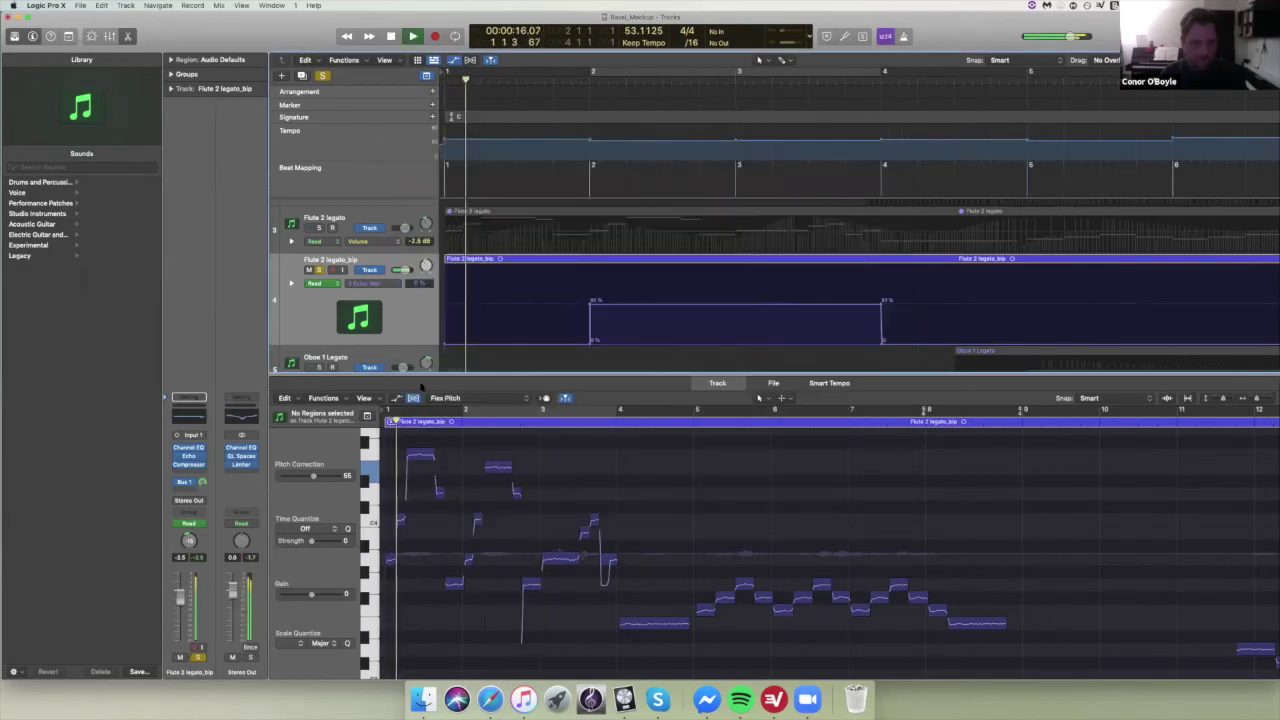
left_click_drag(180, 597, 181, 606)
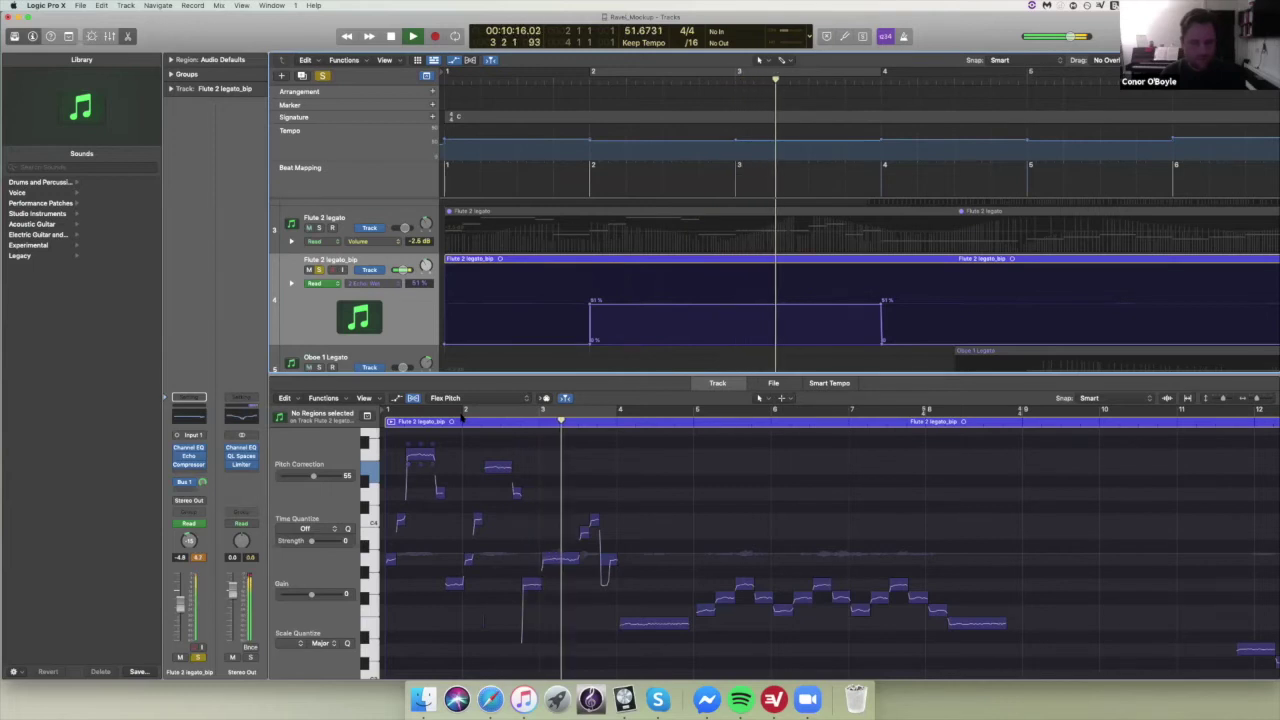
key("space")
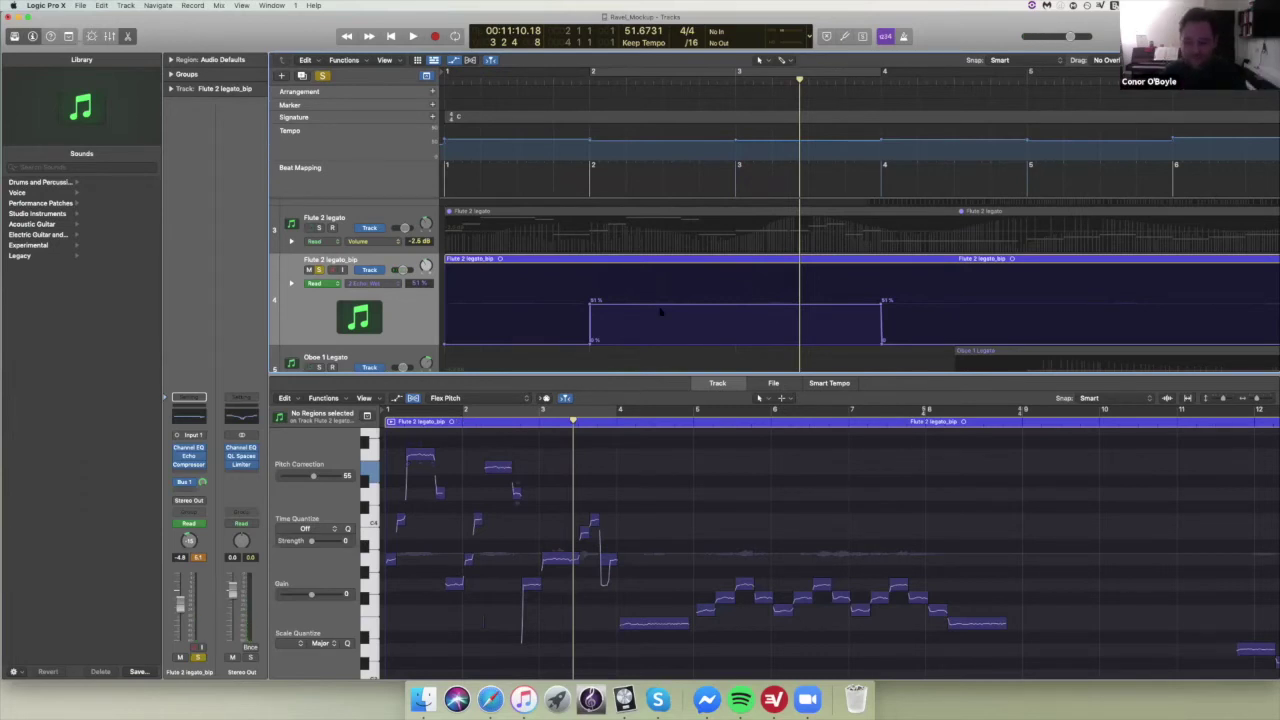
- Close the Flex Pitch editor and hide track automation so that all orchestral tracks fit in the arrangement
scroll(660, 313, "right", 1)
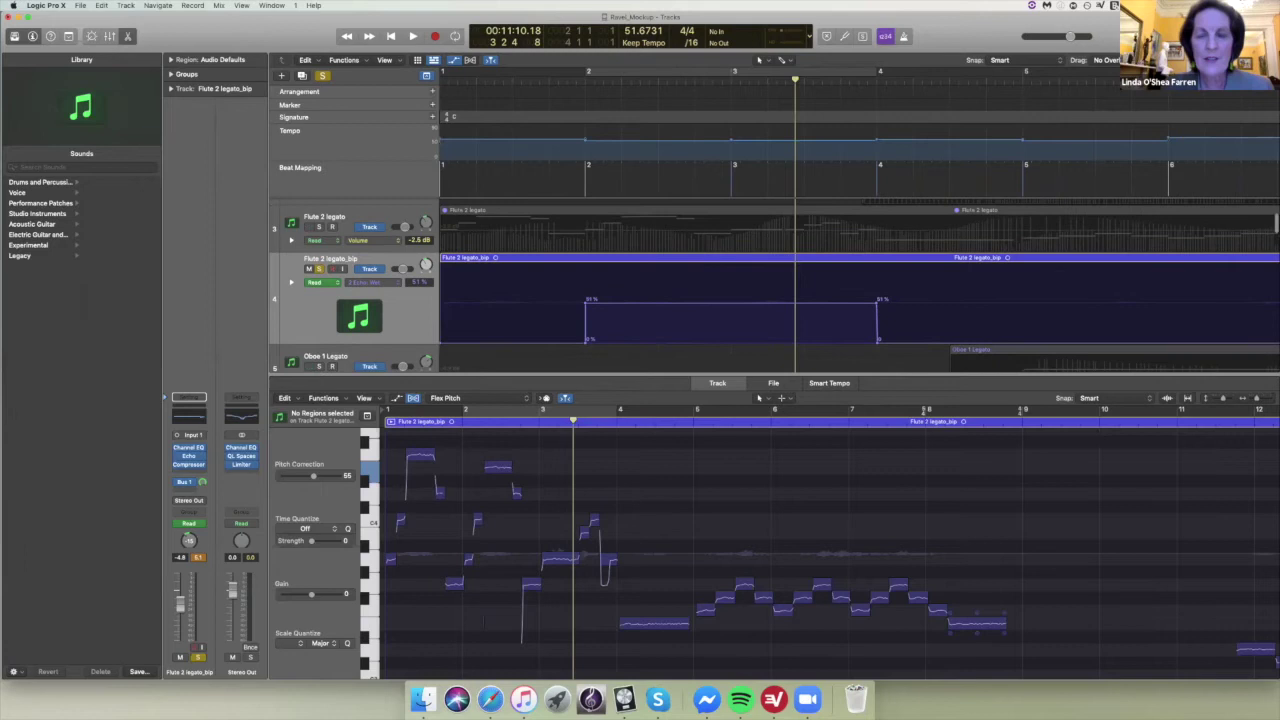
scroll(685, 143, "down", 6)
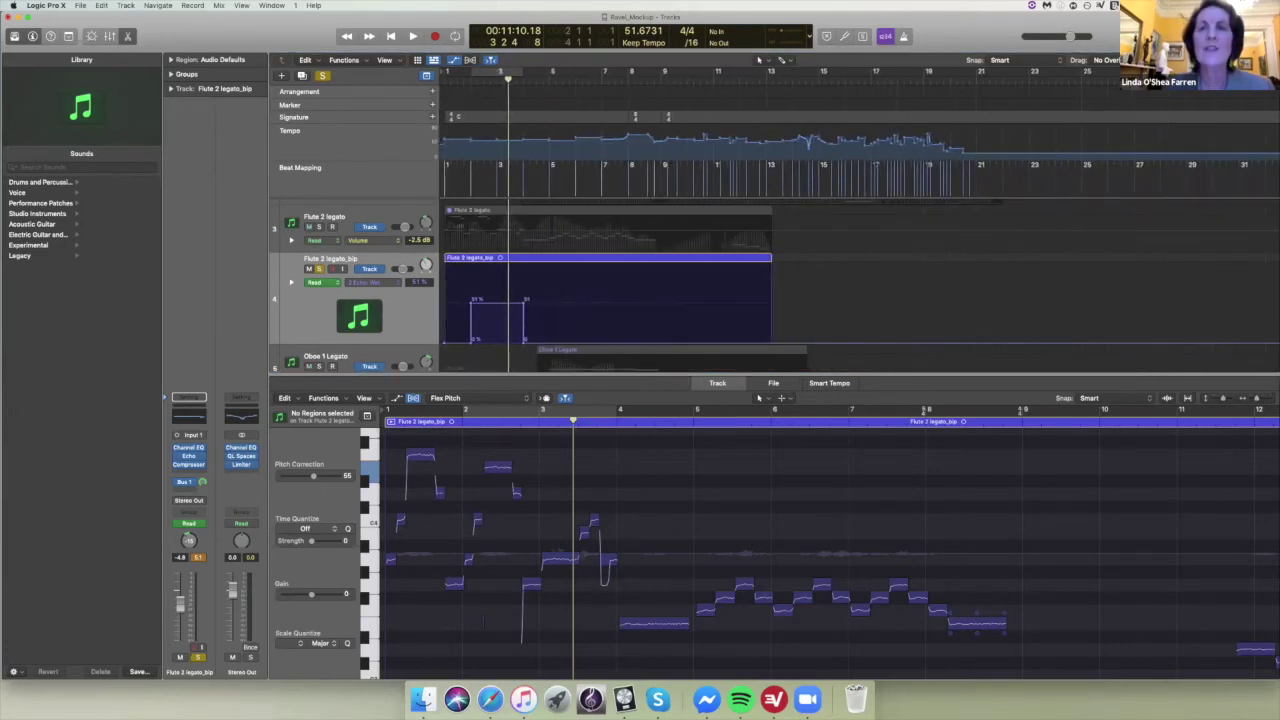
left_click(706, 697)
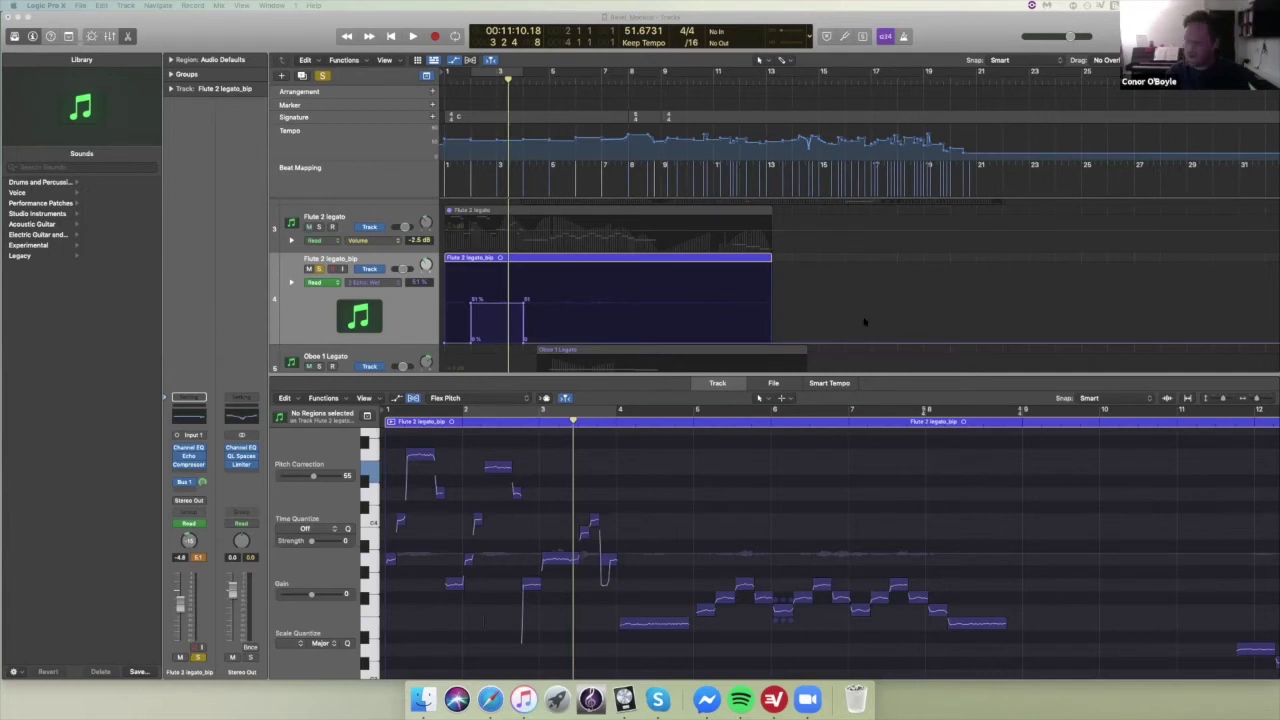
scroll(403, 299, "down", 2)
scroll(403, 299, "down", 10)
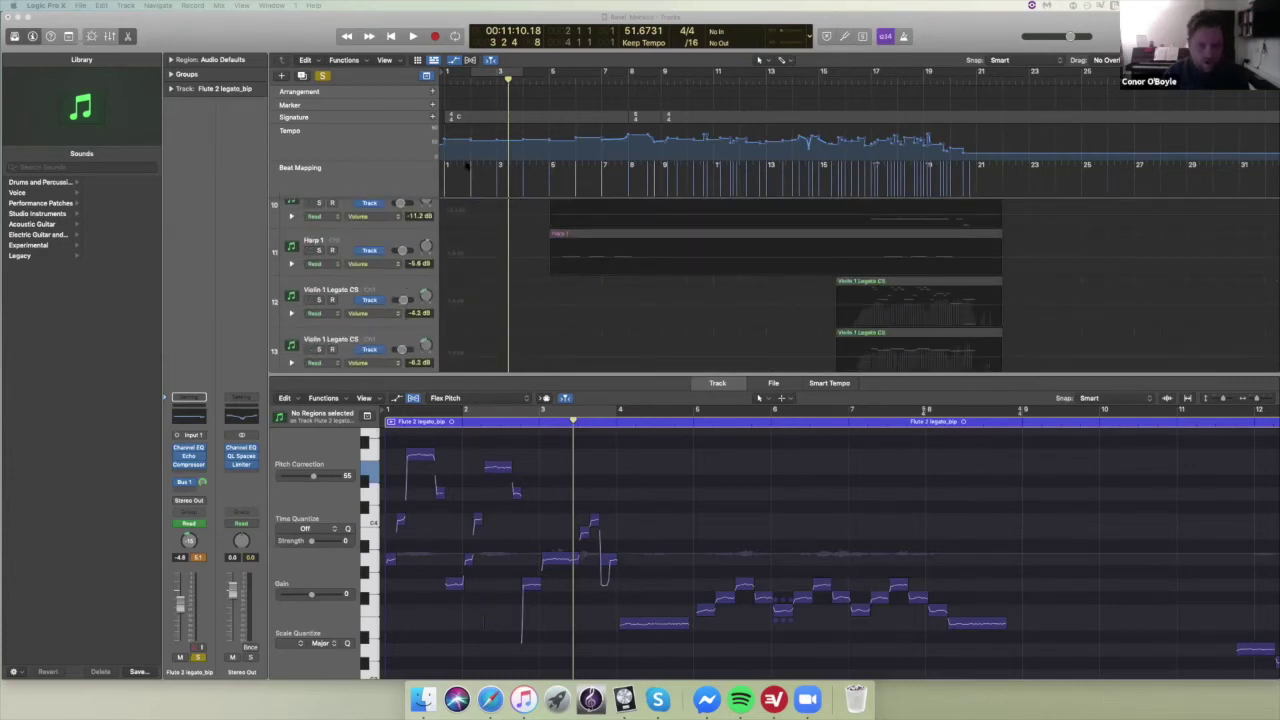
left_click(382, 175)
key("e")
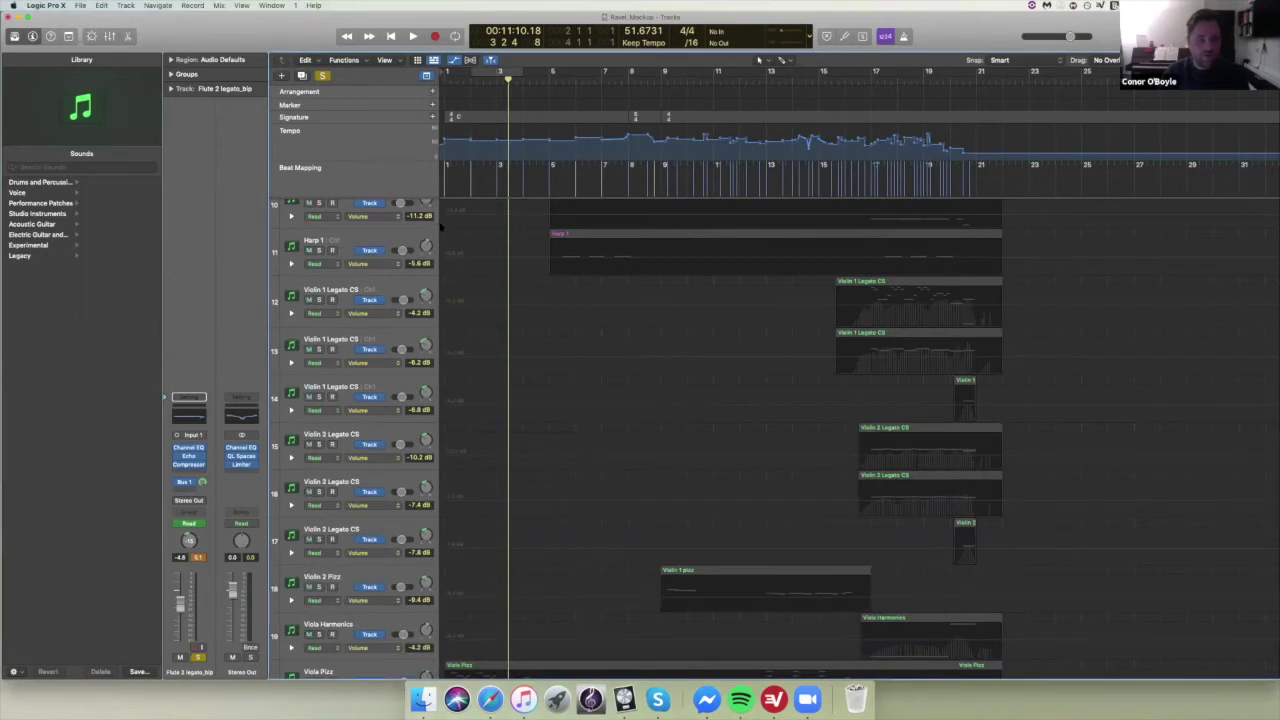
key("super+Up")
key("super+Up")
key("super+Up")
key("super+Up")
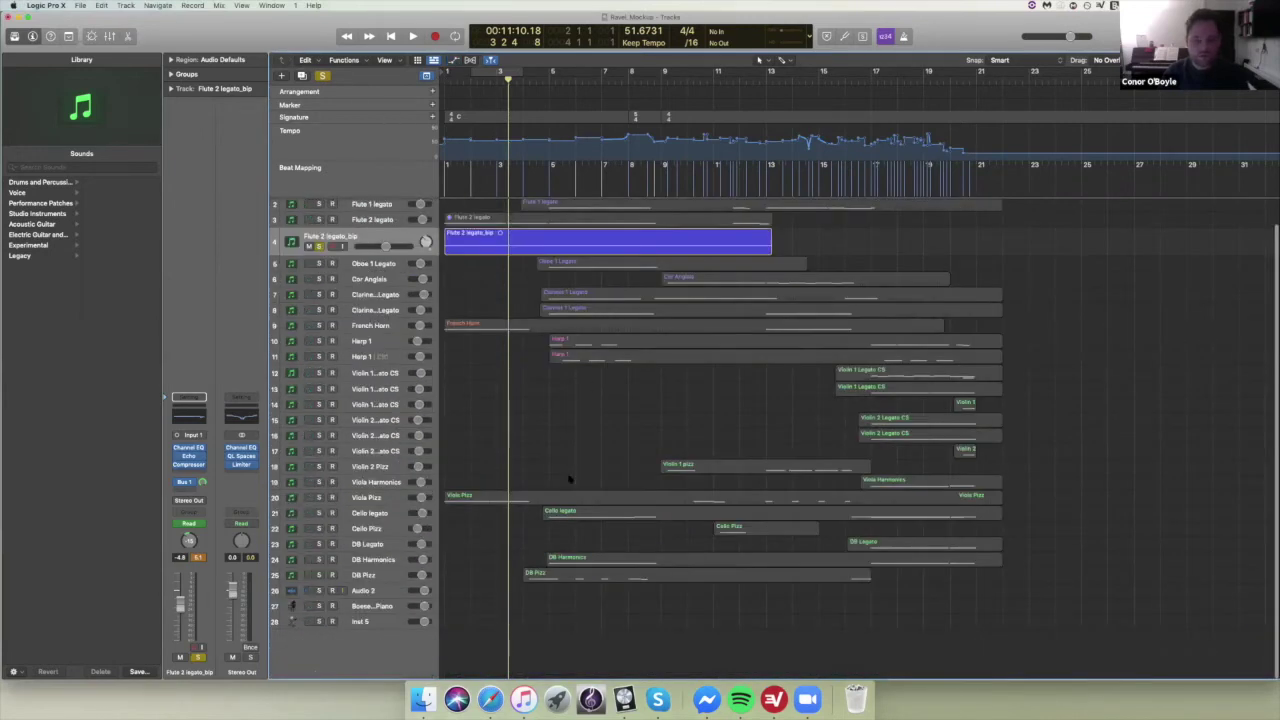
- Load a stereo Native Instruments Kontakt instance on the Inst 5 track, replacing the ES2 synthesizer, and close its window
left_click(366, 624)
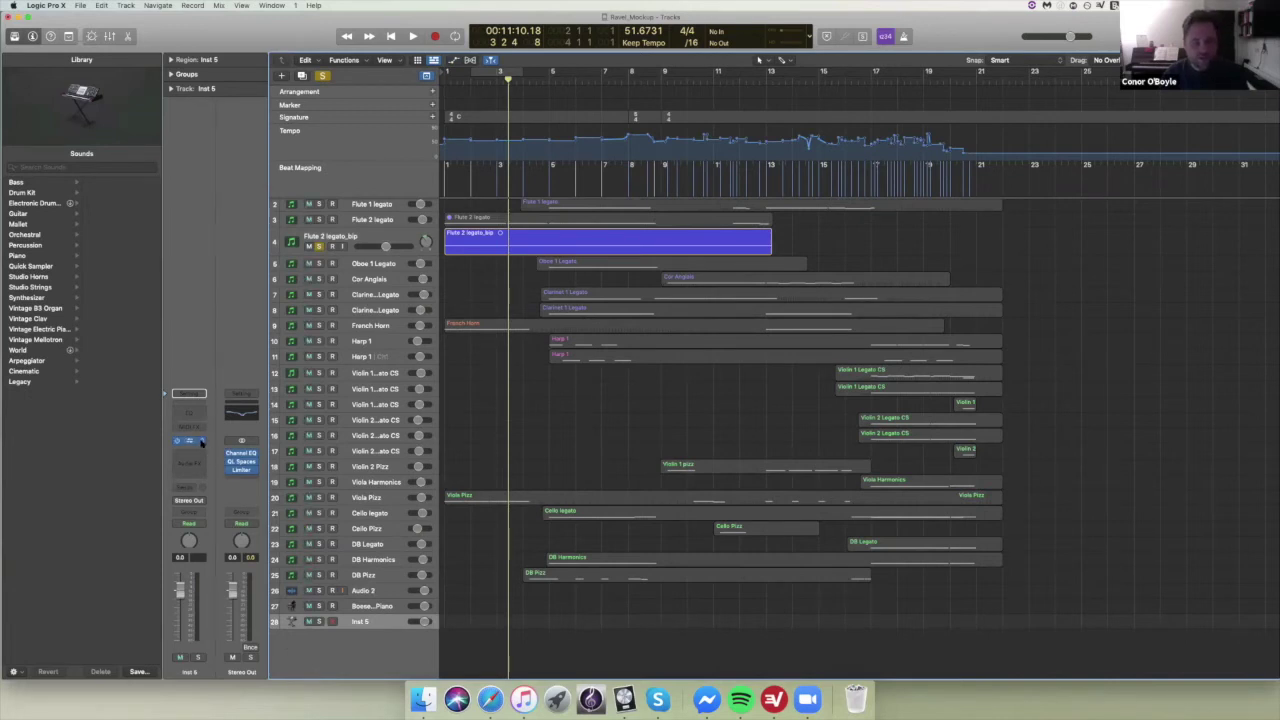
left_click(201, 443)
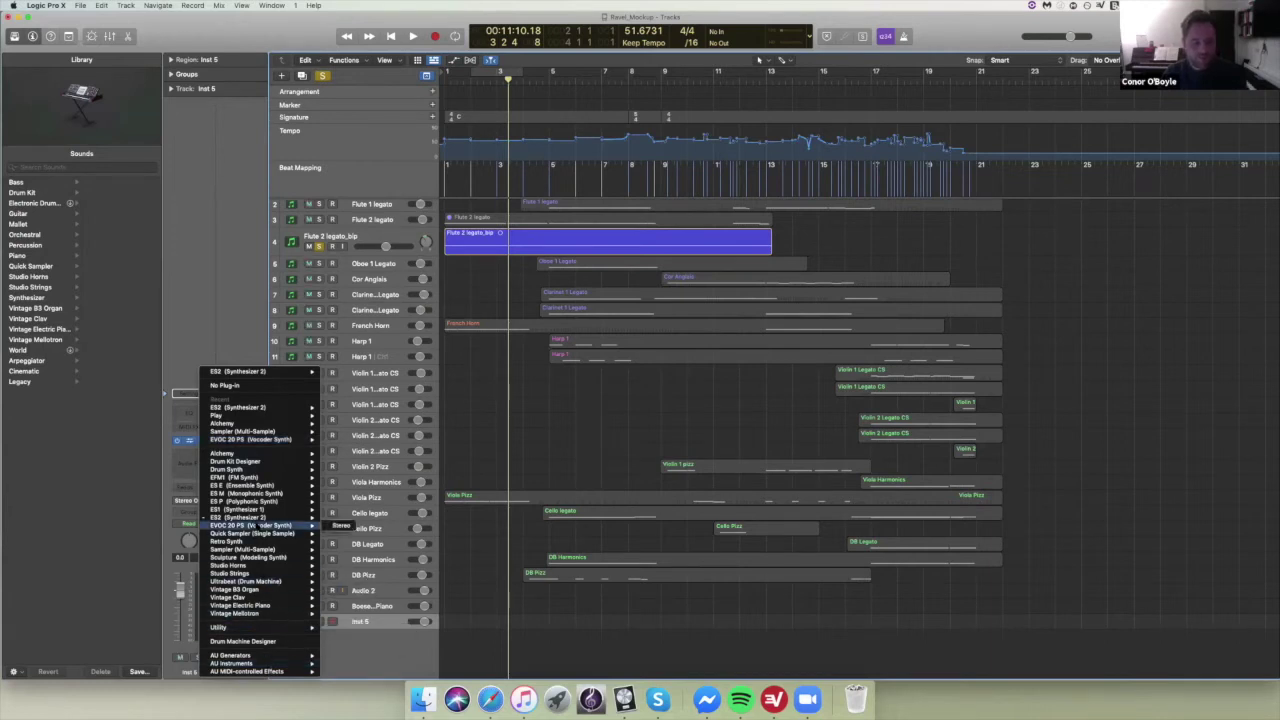
left_click(368, 671)
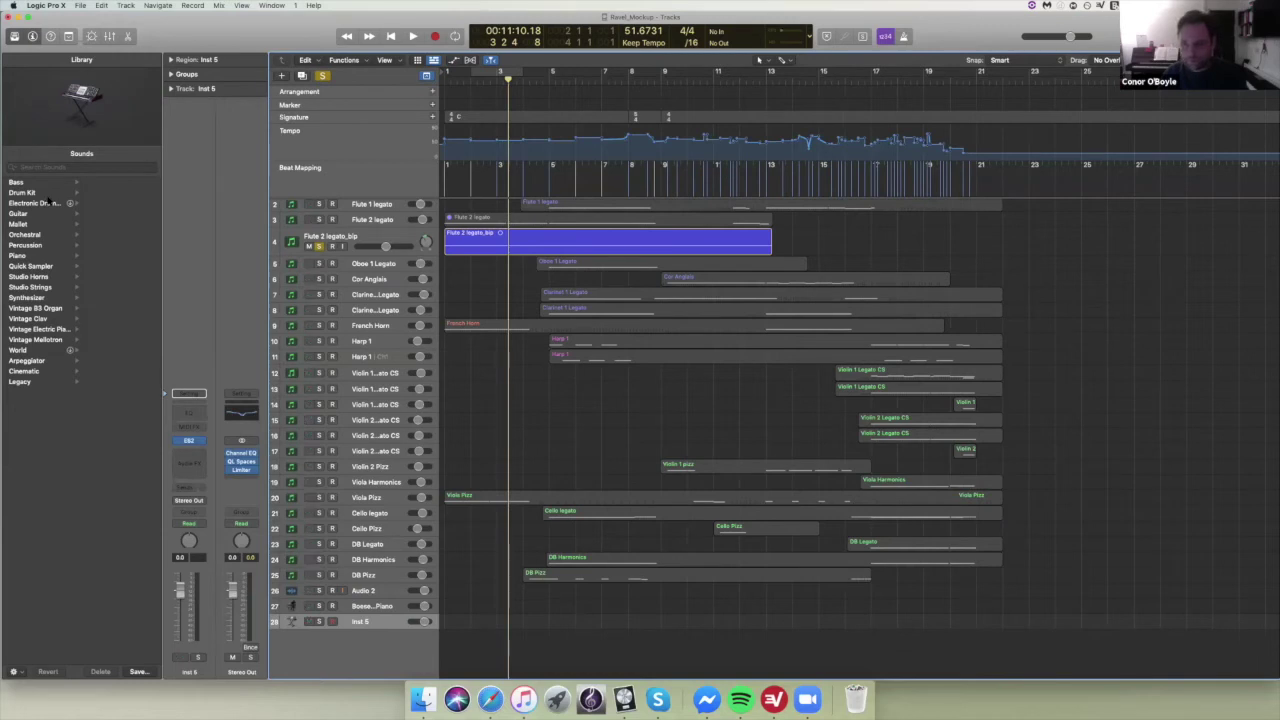
left_click(188, 440)
mouse_move(257, 665)
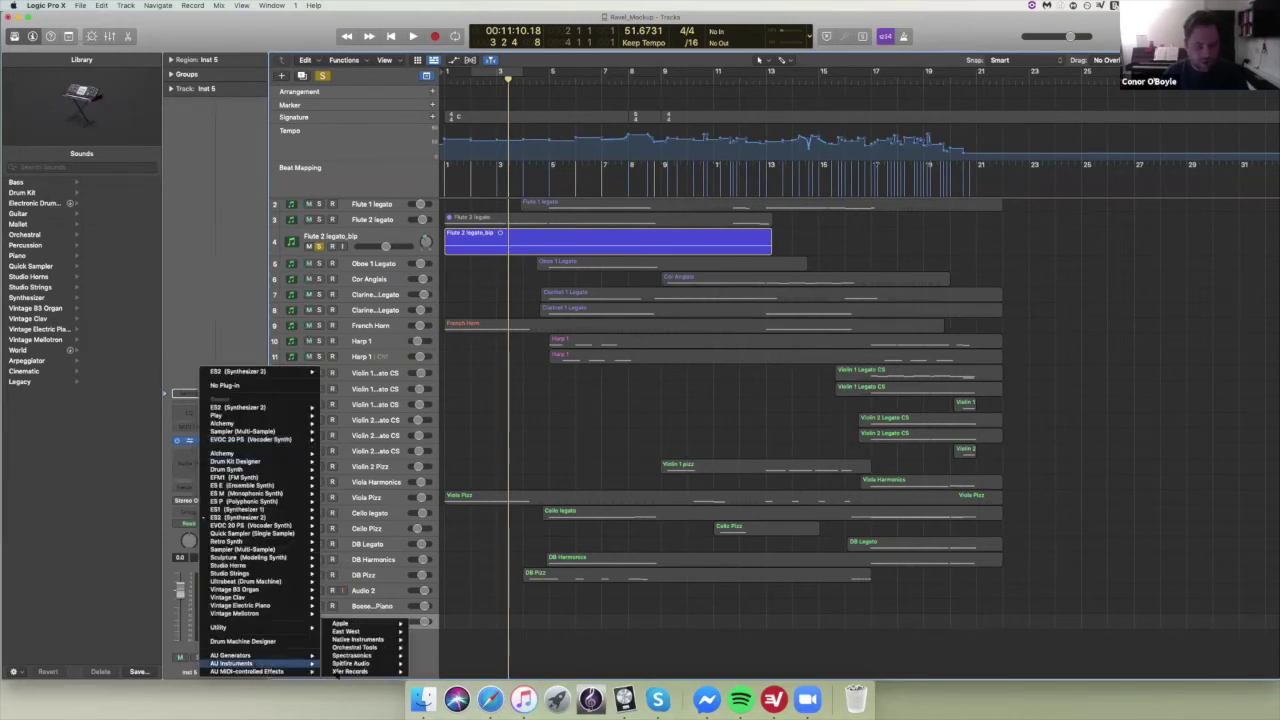
mouse_move(352, 640)
mouse_move(466, 648)
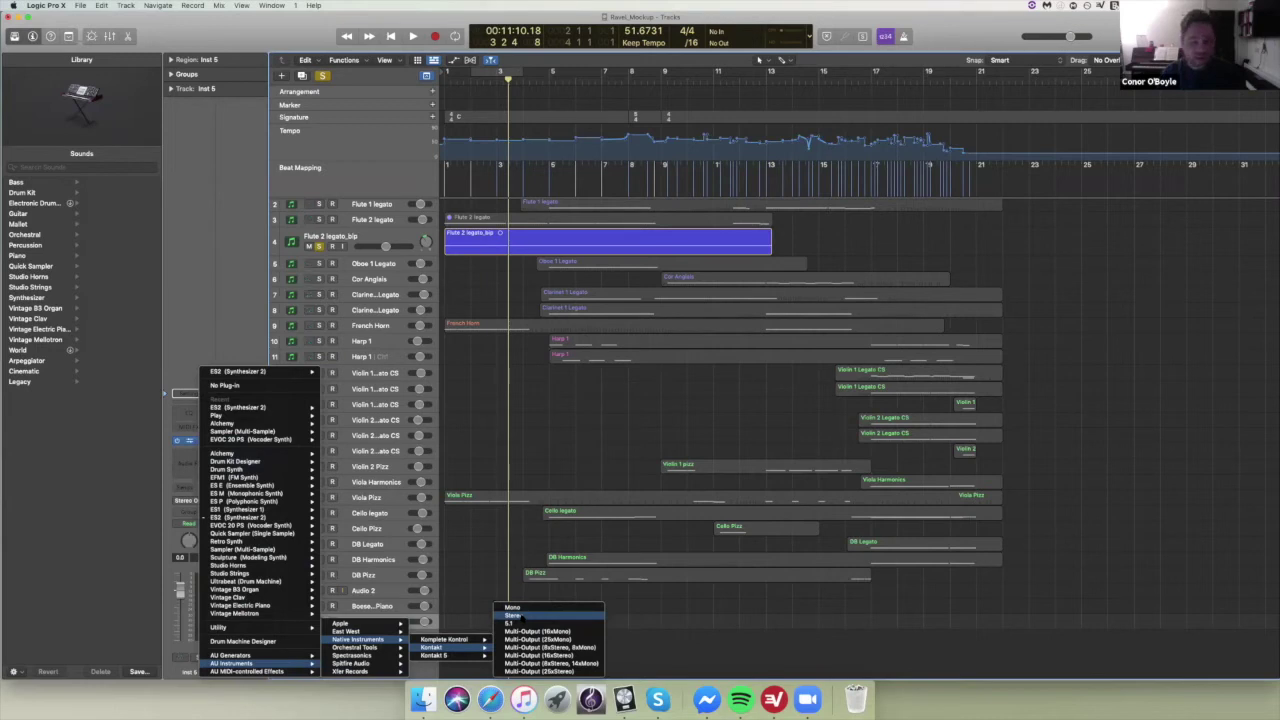
left_click(517, 615)
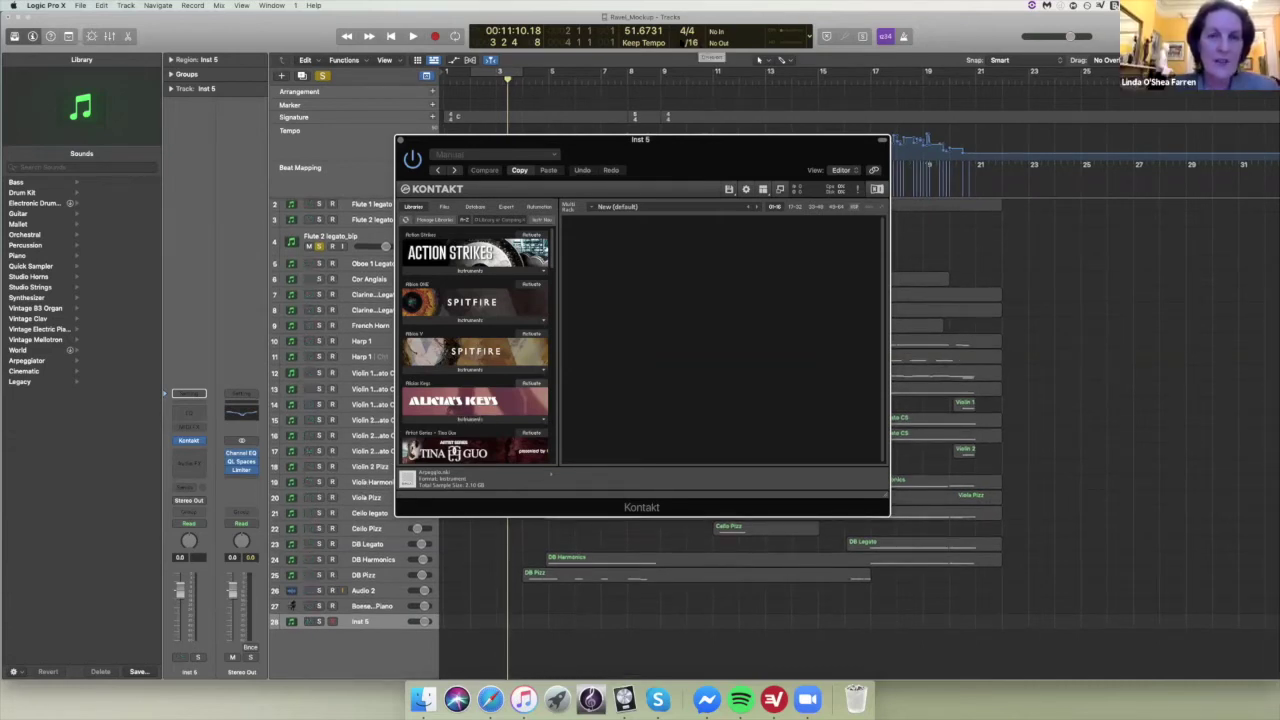
left_click(776, 45)
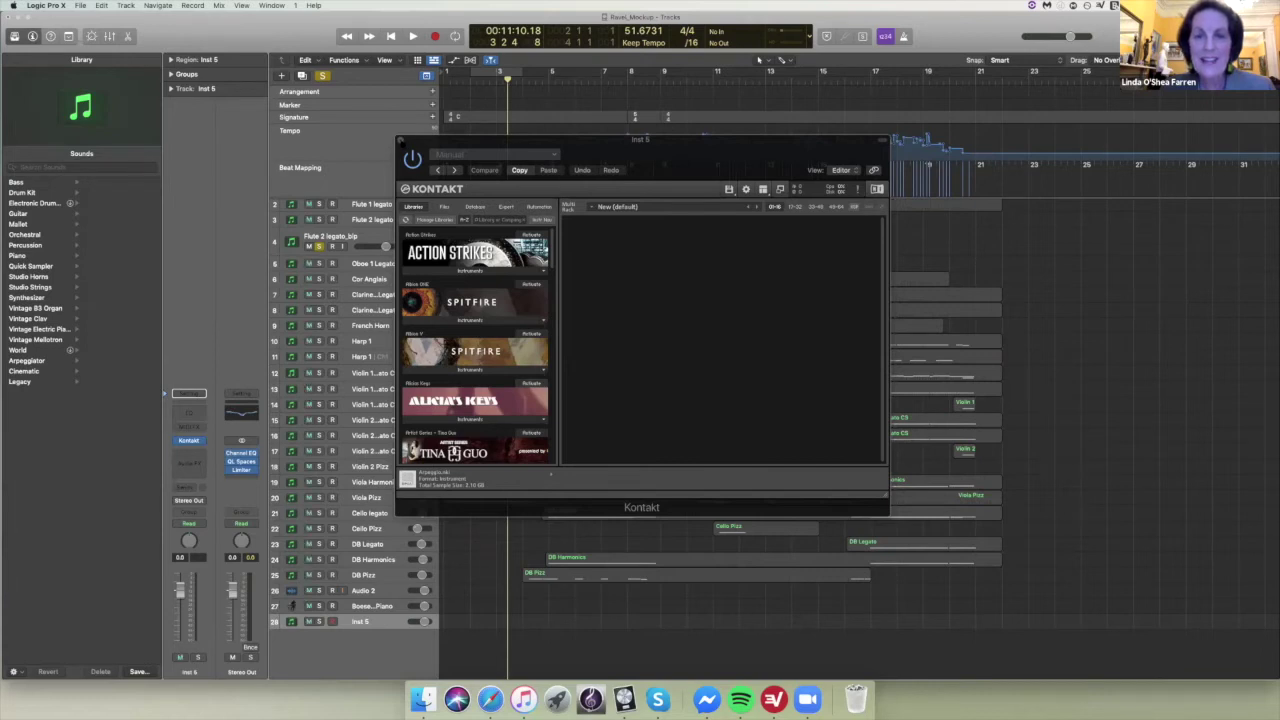
left_click(403, 142)
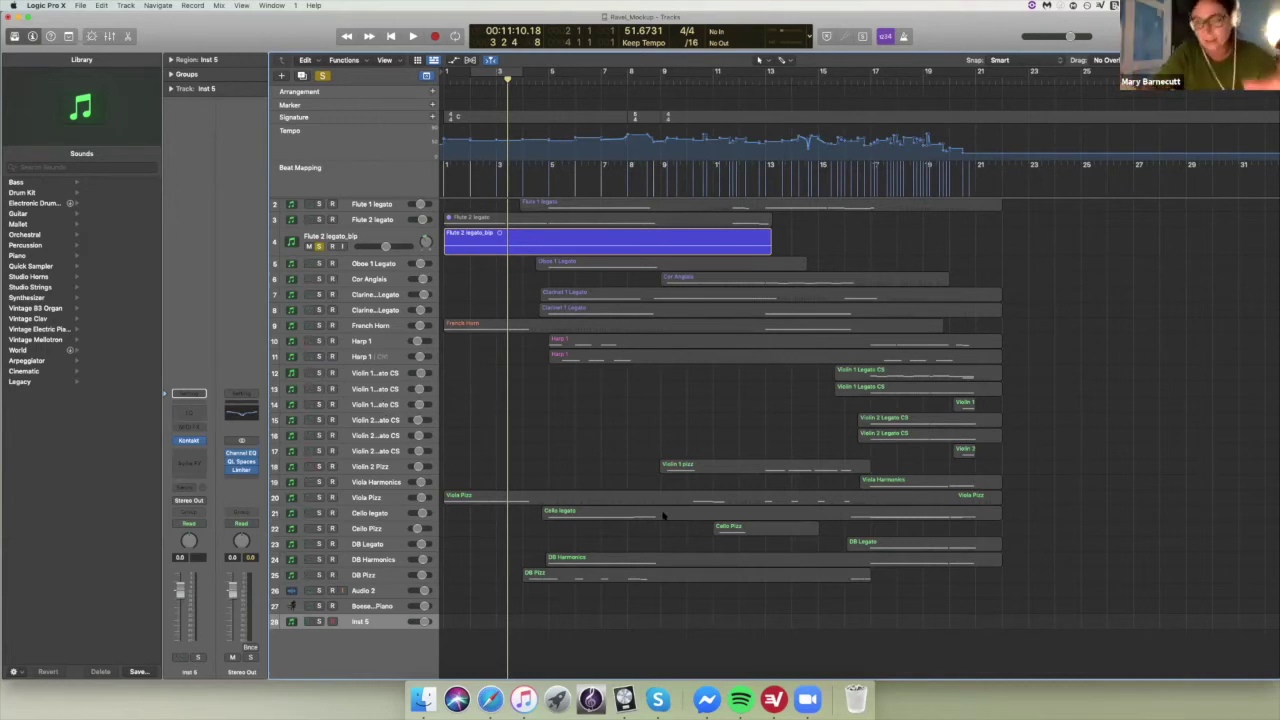
- Split the Cor Anglais region at bar 13 and advance the playhead to bar 14
key("Return")
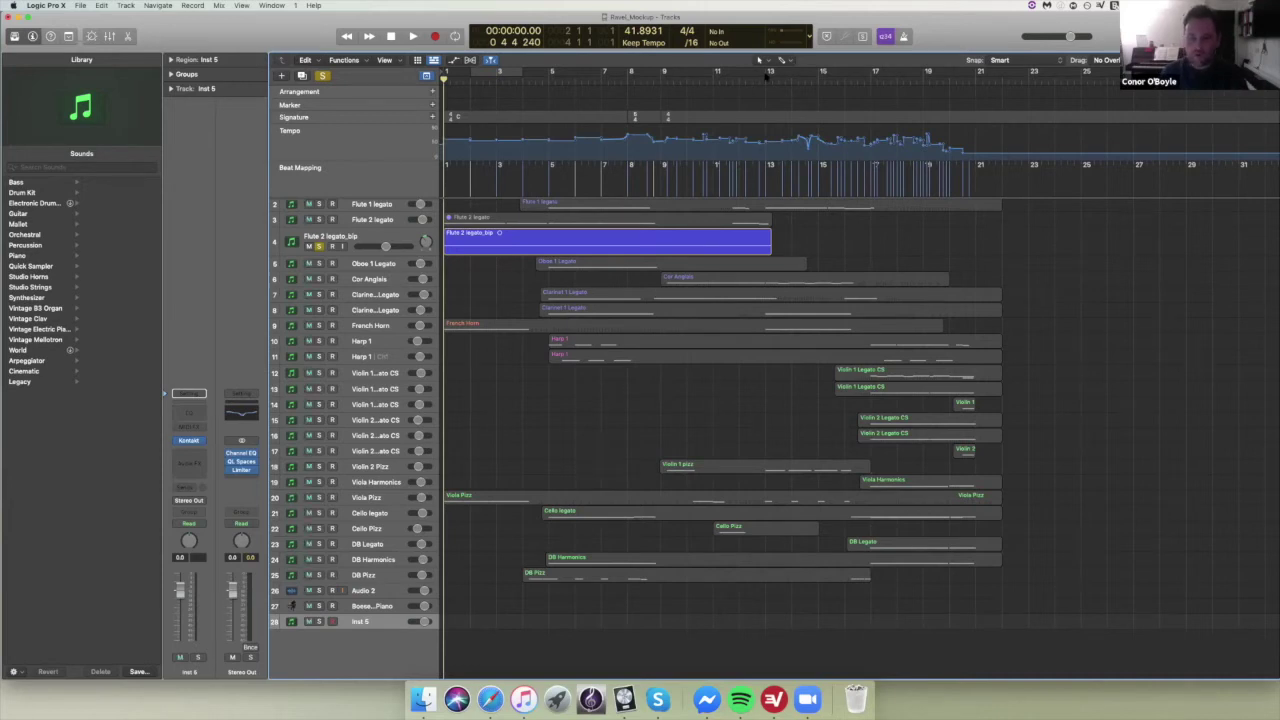
left_click(765, 77)
left_click(765, 77)
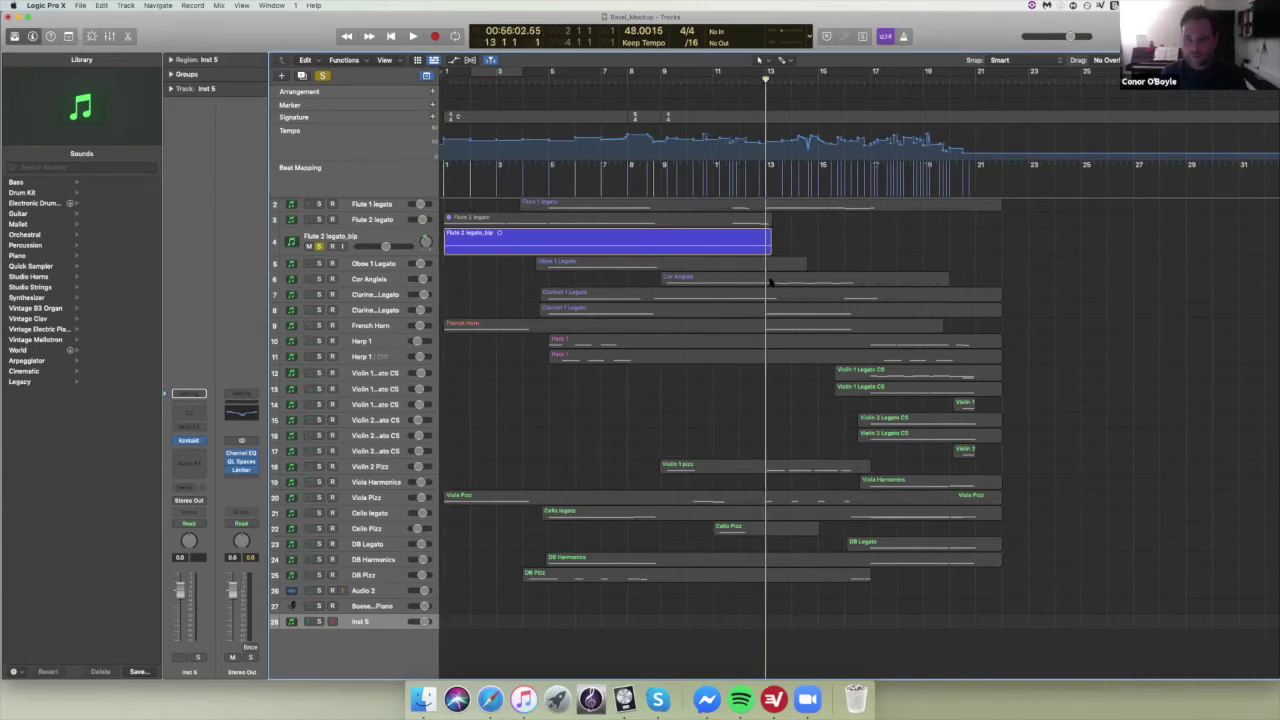
left_click(781, 285)
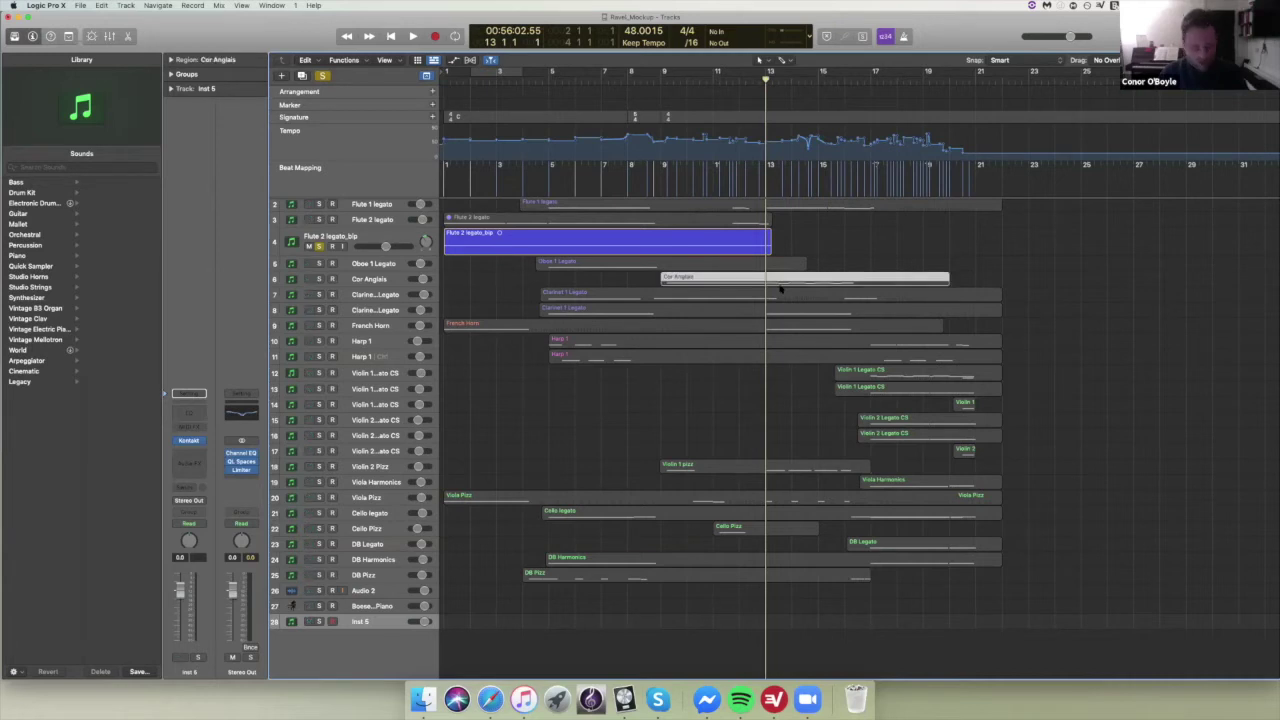
key("super+t")
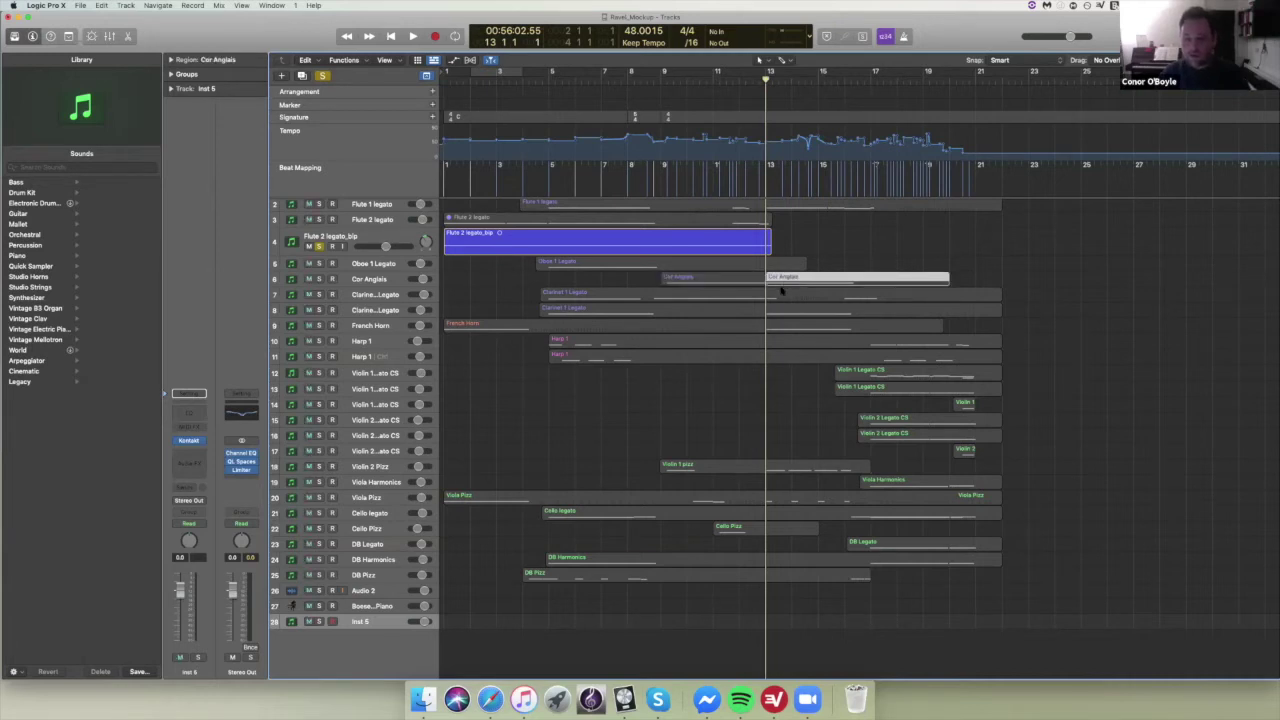
key("period")
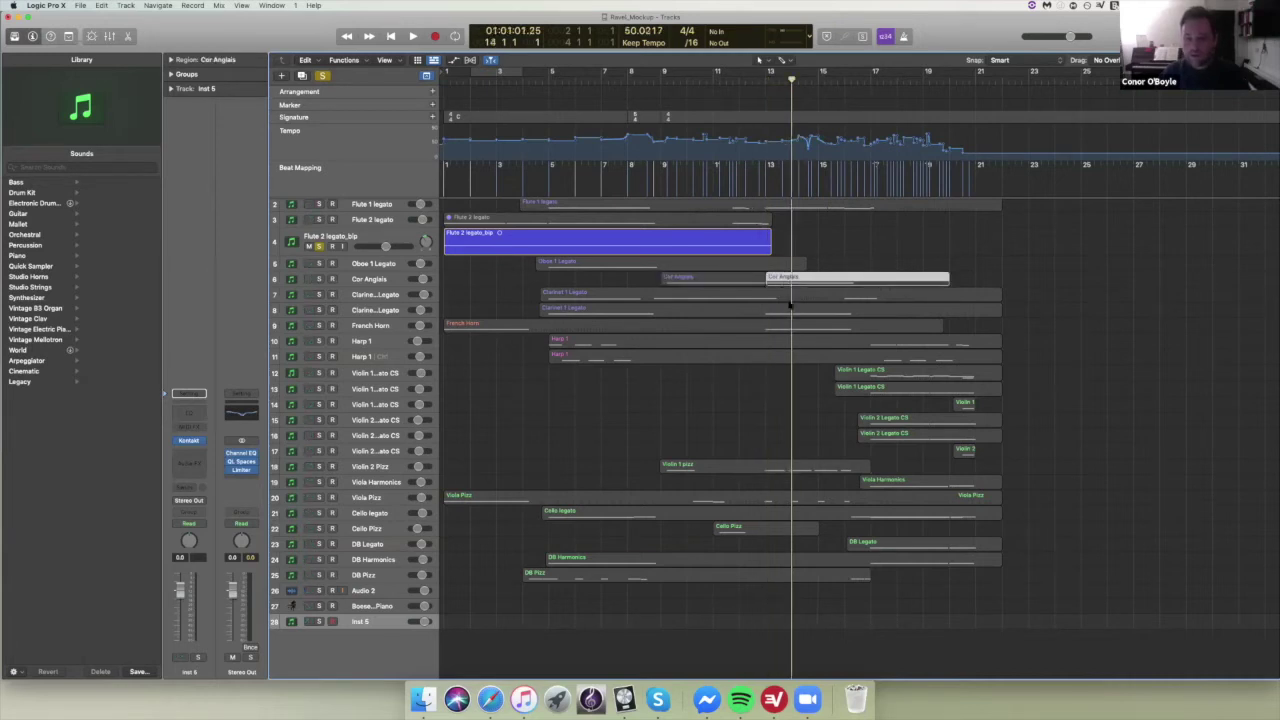
- Split the Cor Anglais region at bar 14 and move the one-bar piece to bar 23 on the Flute 2 legato_bip track
key("super+t")
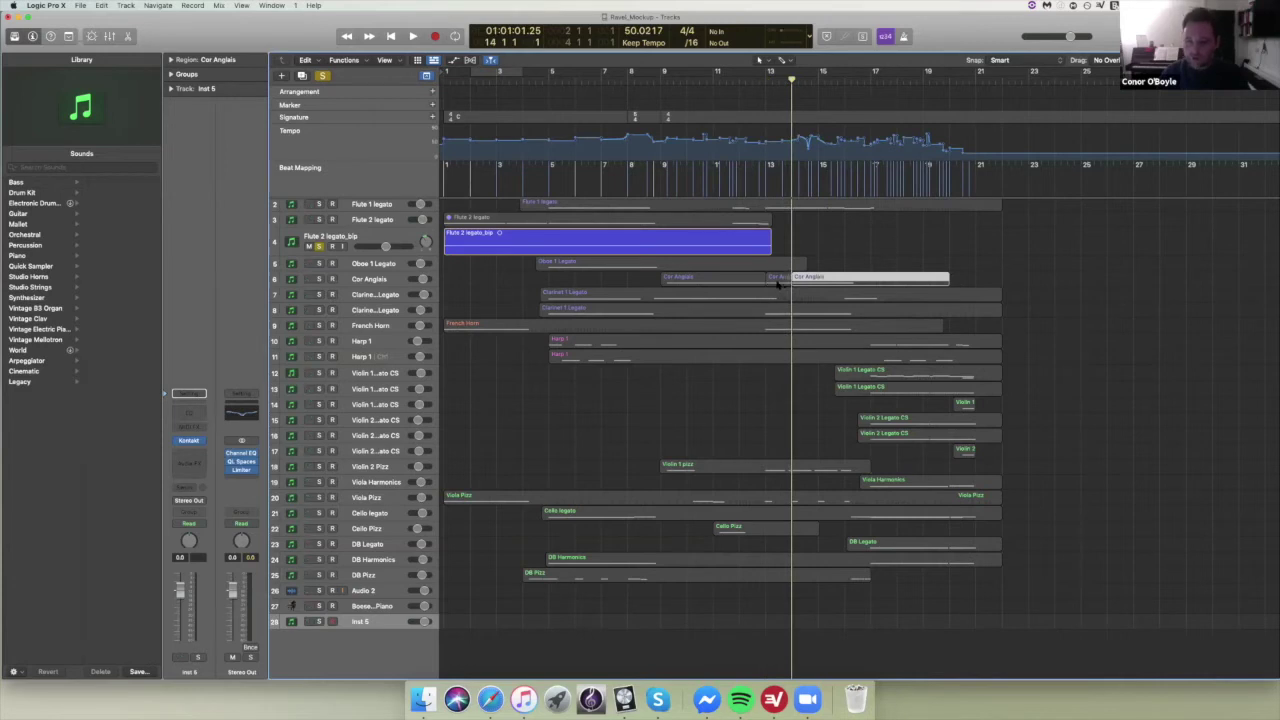
left_click(778, 283)
key("ctrl+m")
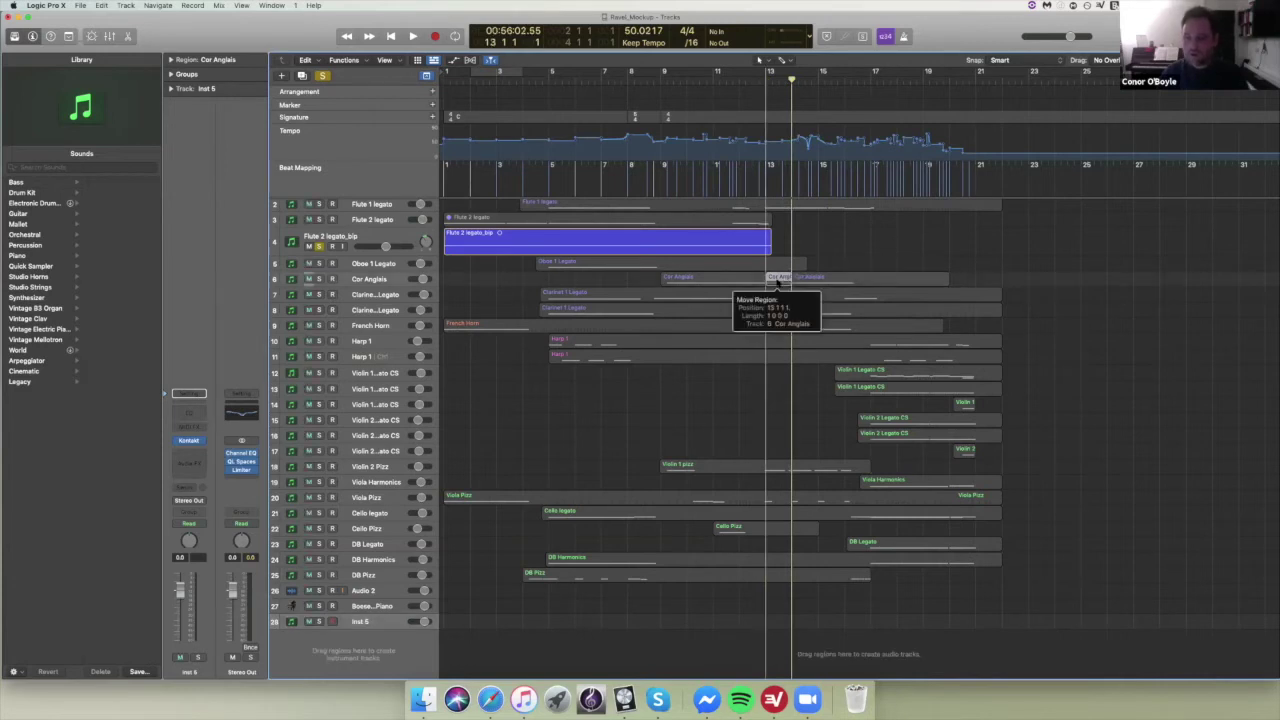
left_click_drag(790, 287, 1040, 245)
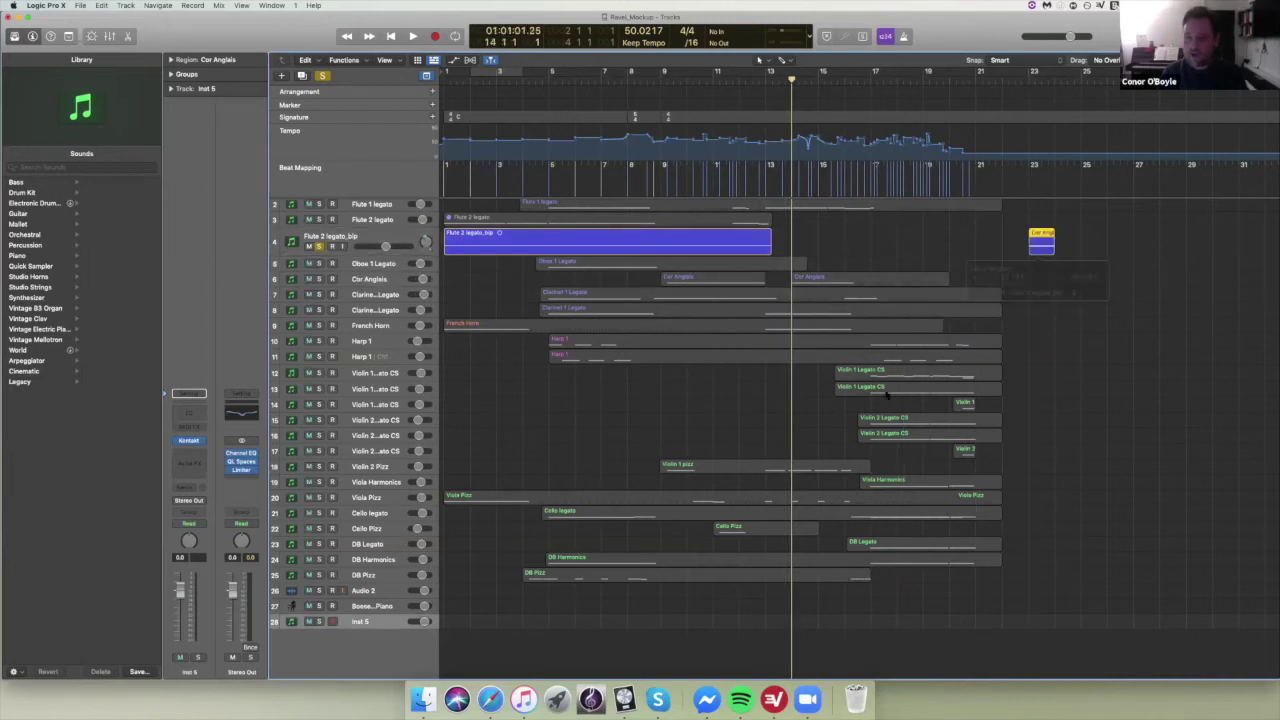
left_click(810, 310)
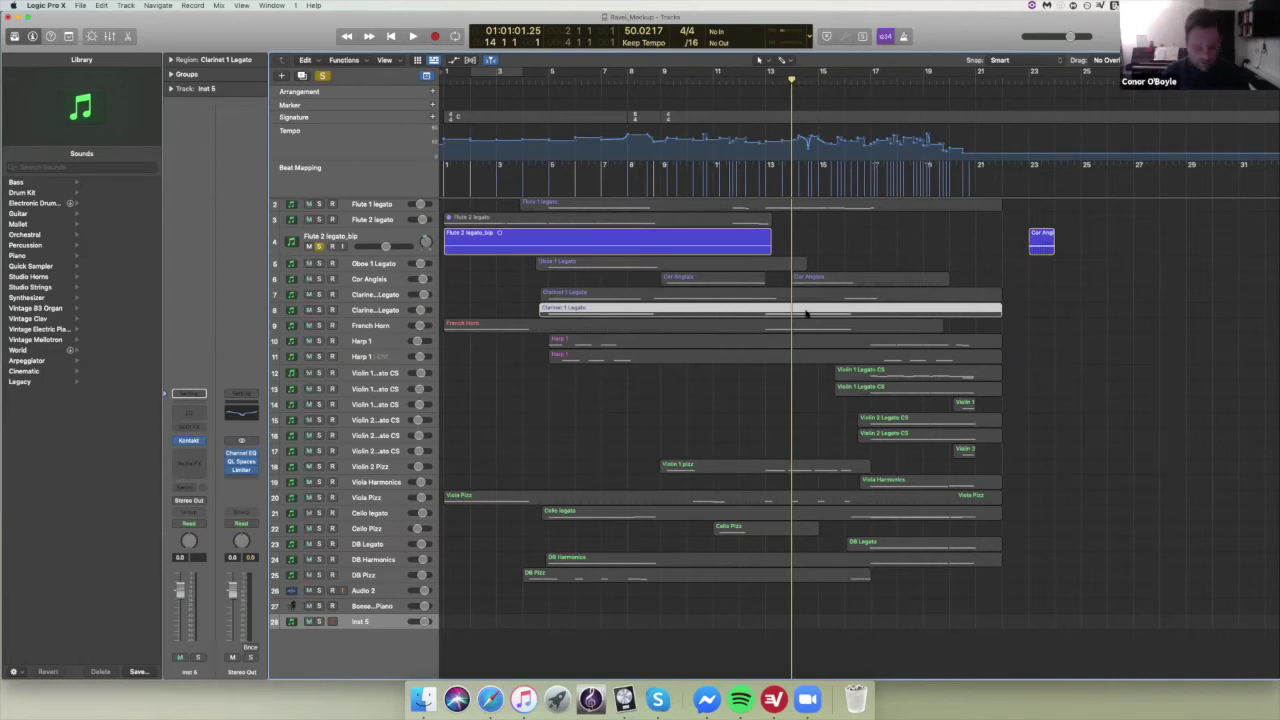
key("super+t")
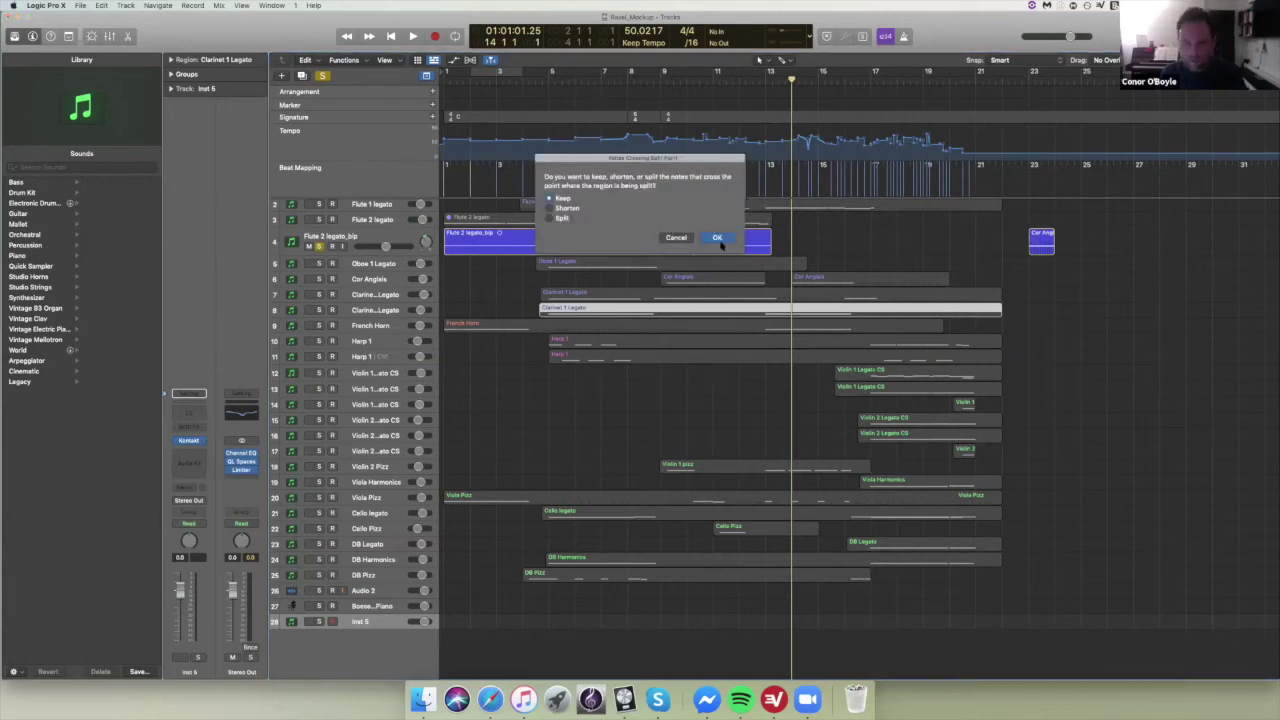
left_click(676, 239)
- Split the Flute 2 legato_bip region at bar 11 and move its second part to bar 24, directly behind the Cor Anglais piece
left_click(716, 75)
left_click(740, 247)
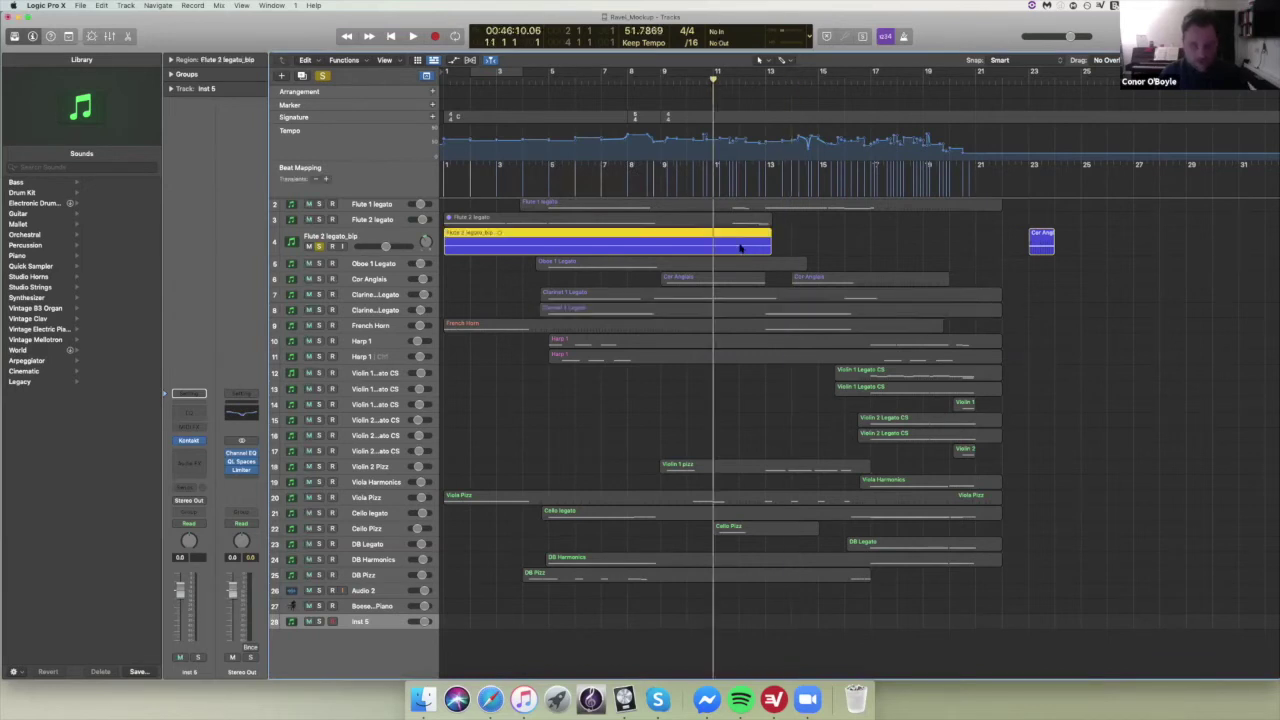
key("super+t")
left_click_drag(740, 250, 1079, 246)
left_click(1134, 251)
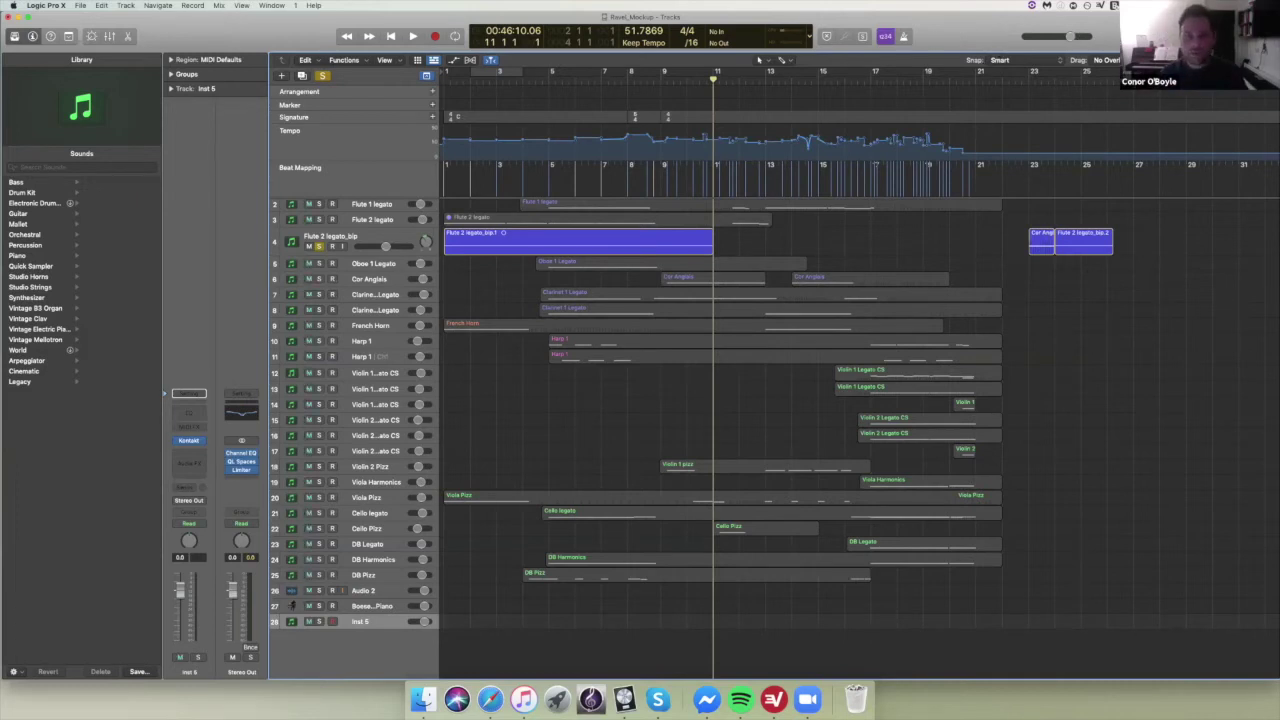
- Move the one-bar Cor Anglais piece from bar 23 to about the middle of bar 14 on the first Violin 1 Legato CS track
key("super+Right")
key("super+Right")
key("super+Right")
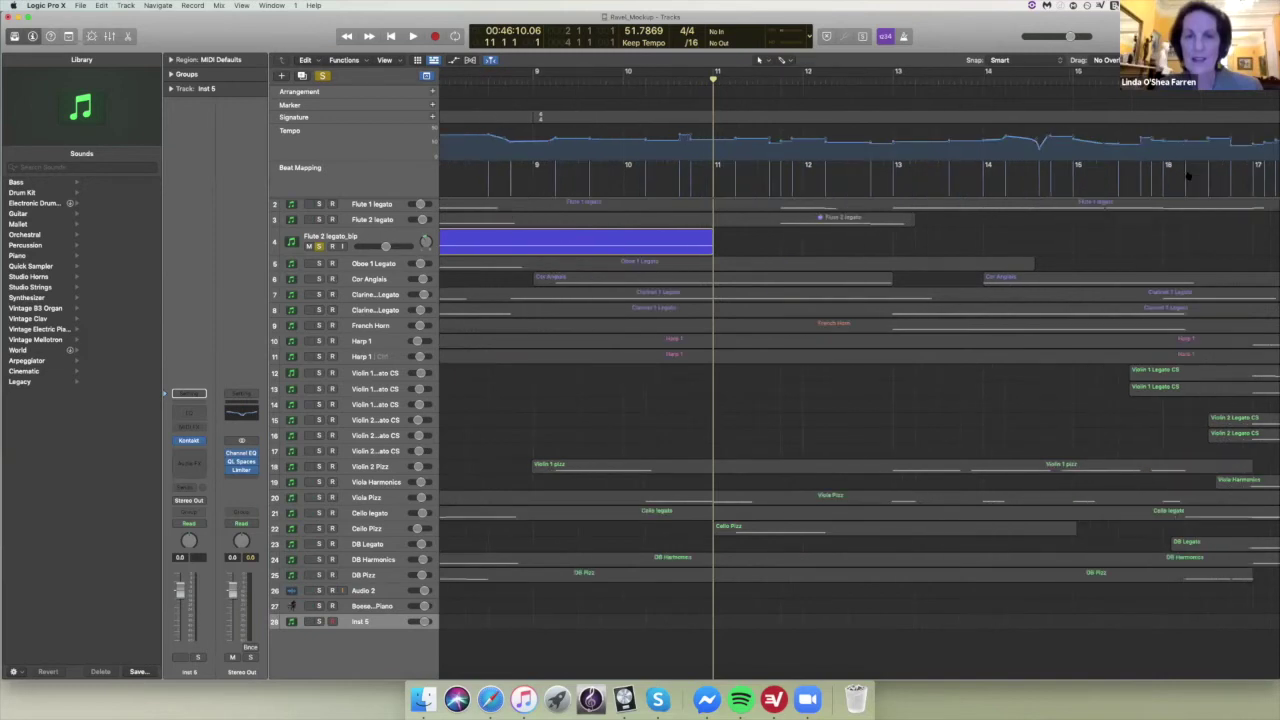
scroll(672, 257, "right", 10)
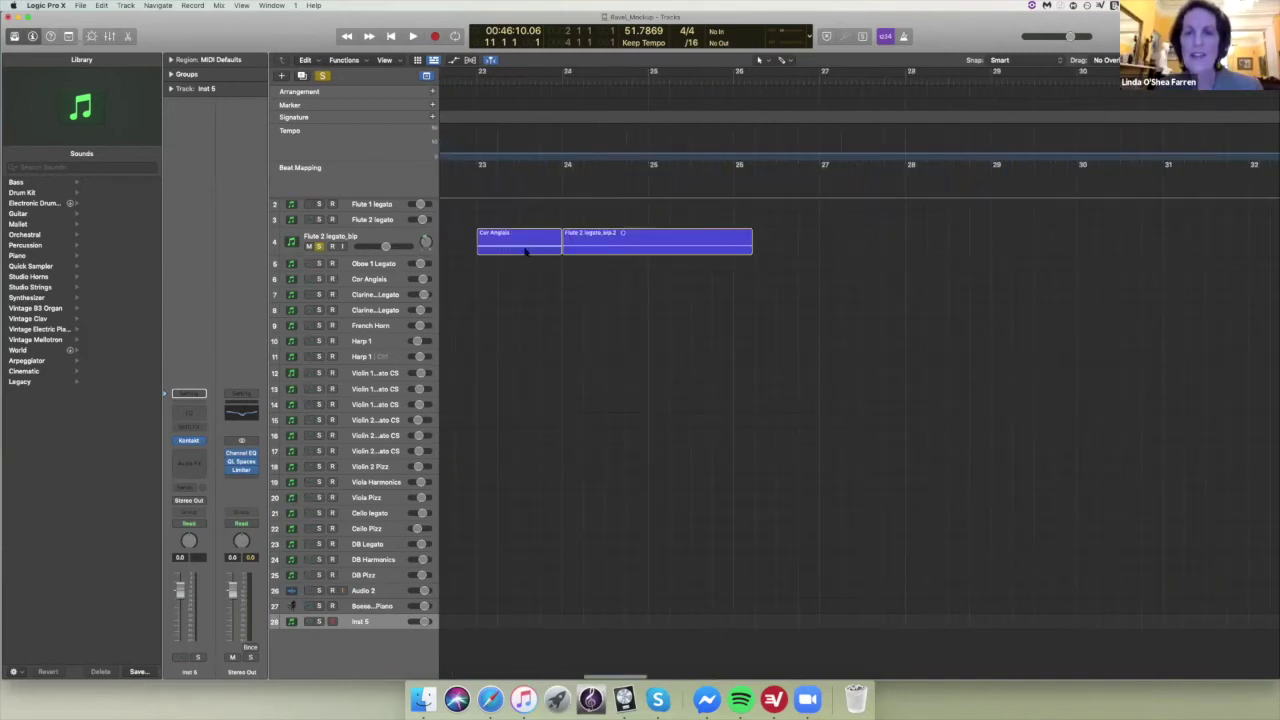
scroll(525, 251, "left", 2)
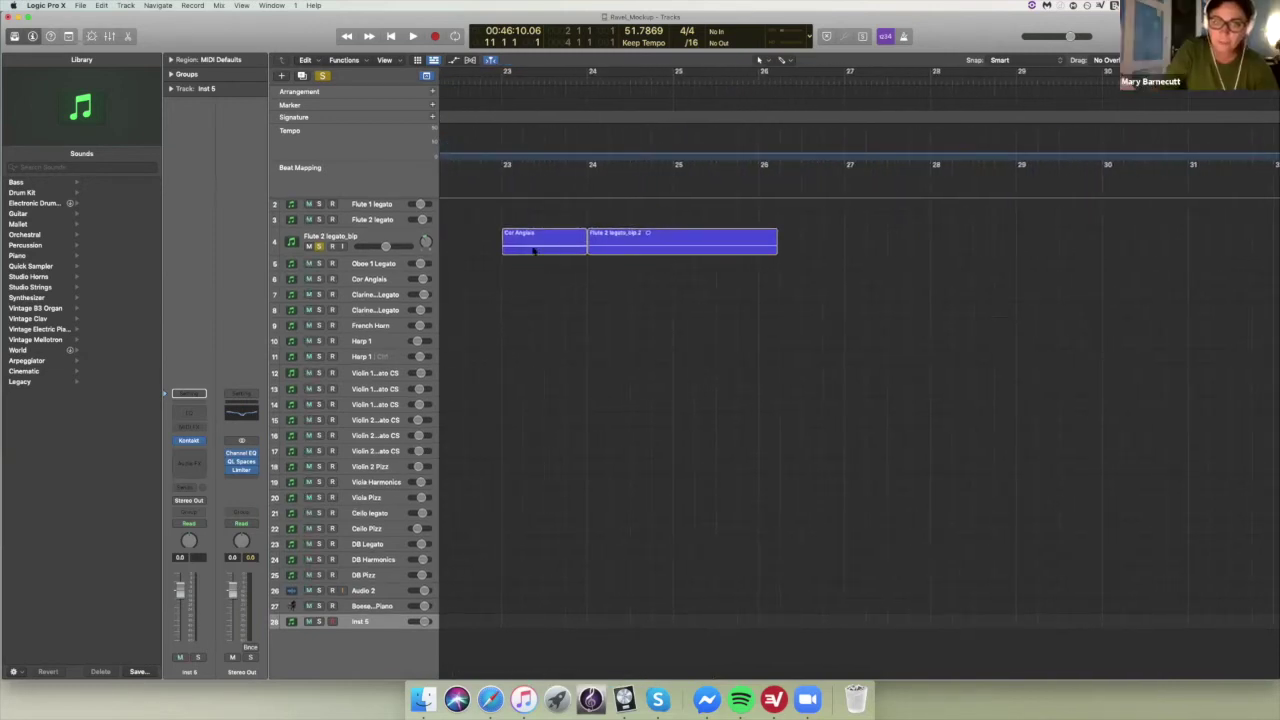
scroll(535, 251, "left", 6)
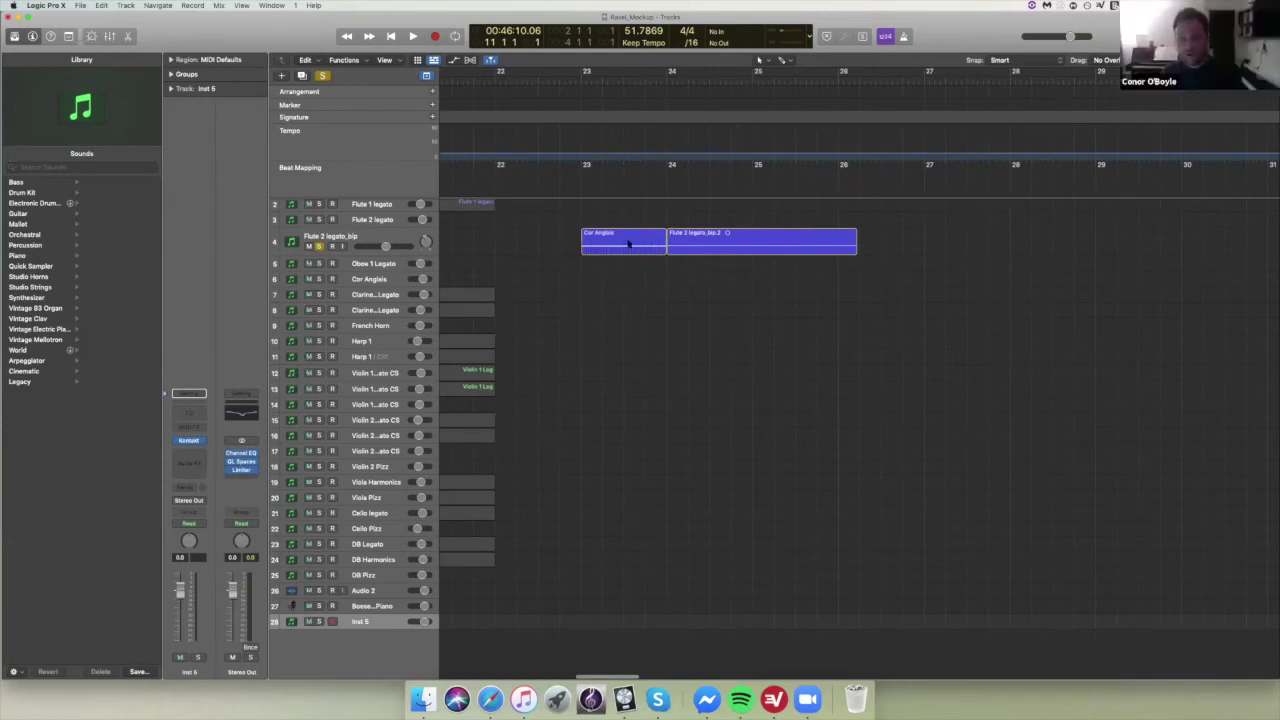
left_click(625, 246)
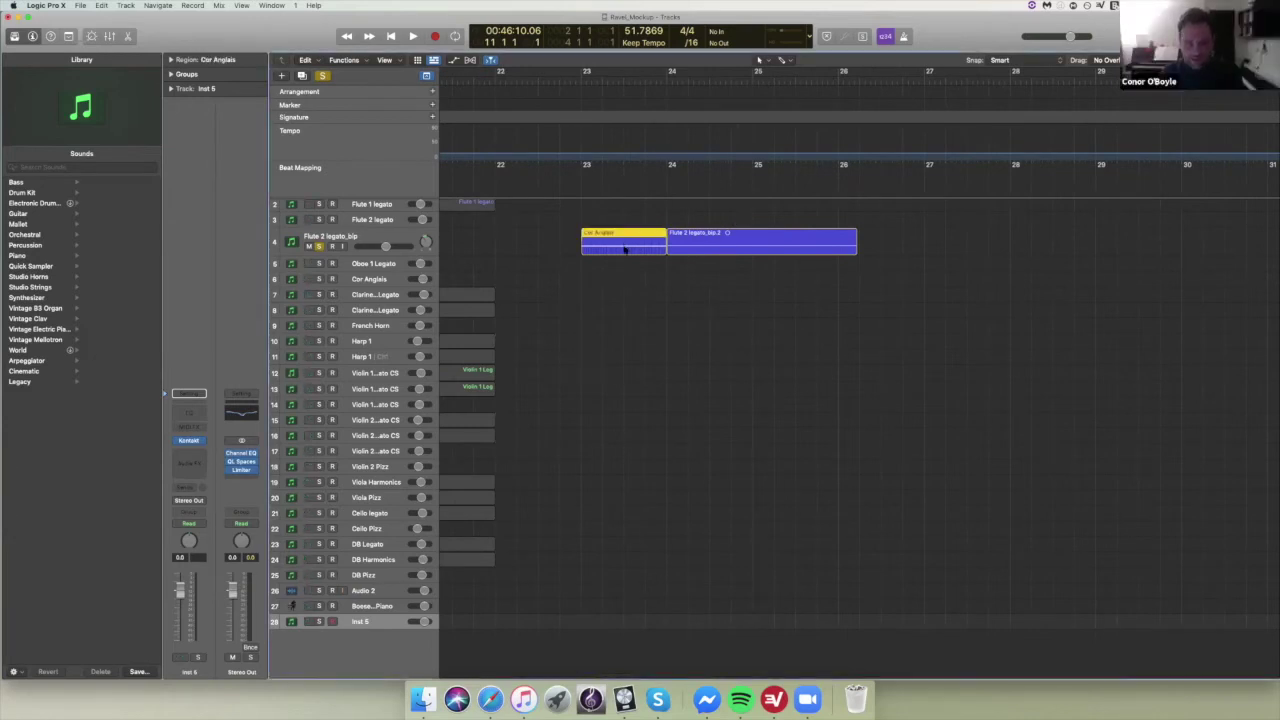
scroll(608, 250, "left", 10)
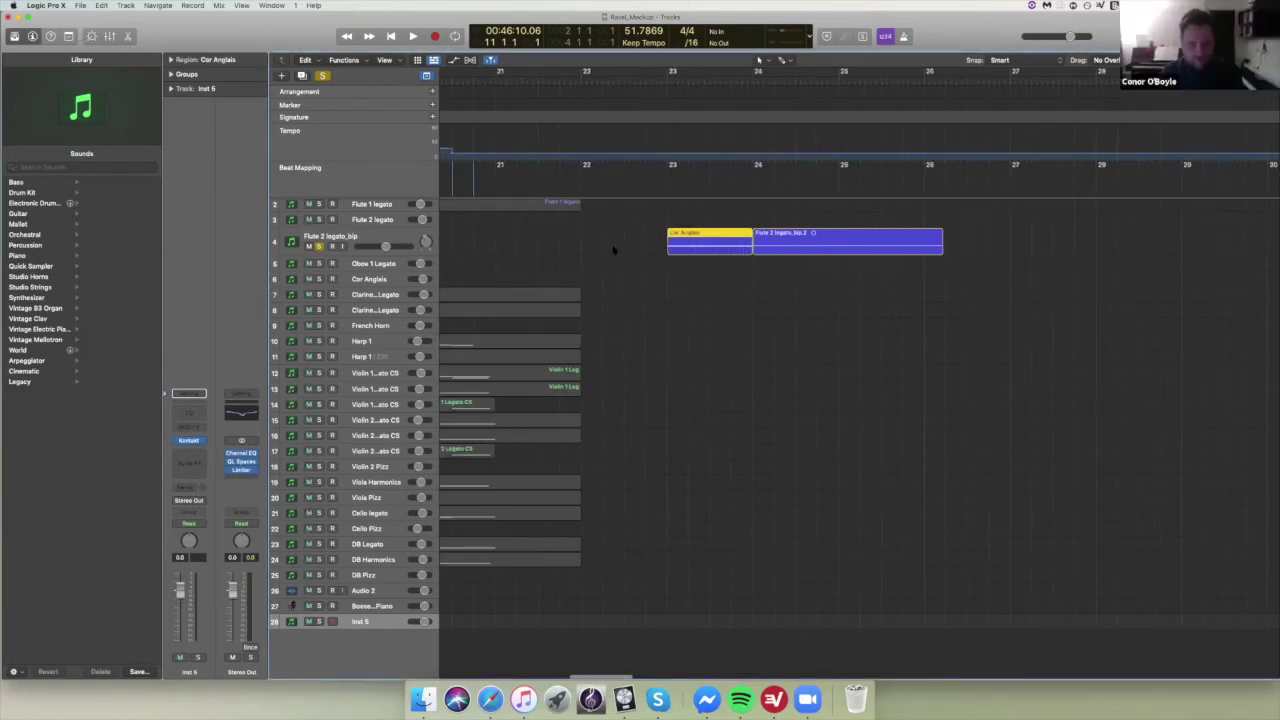
left_click_drag(1140, 243, 511, 372)
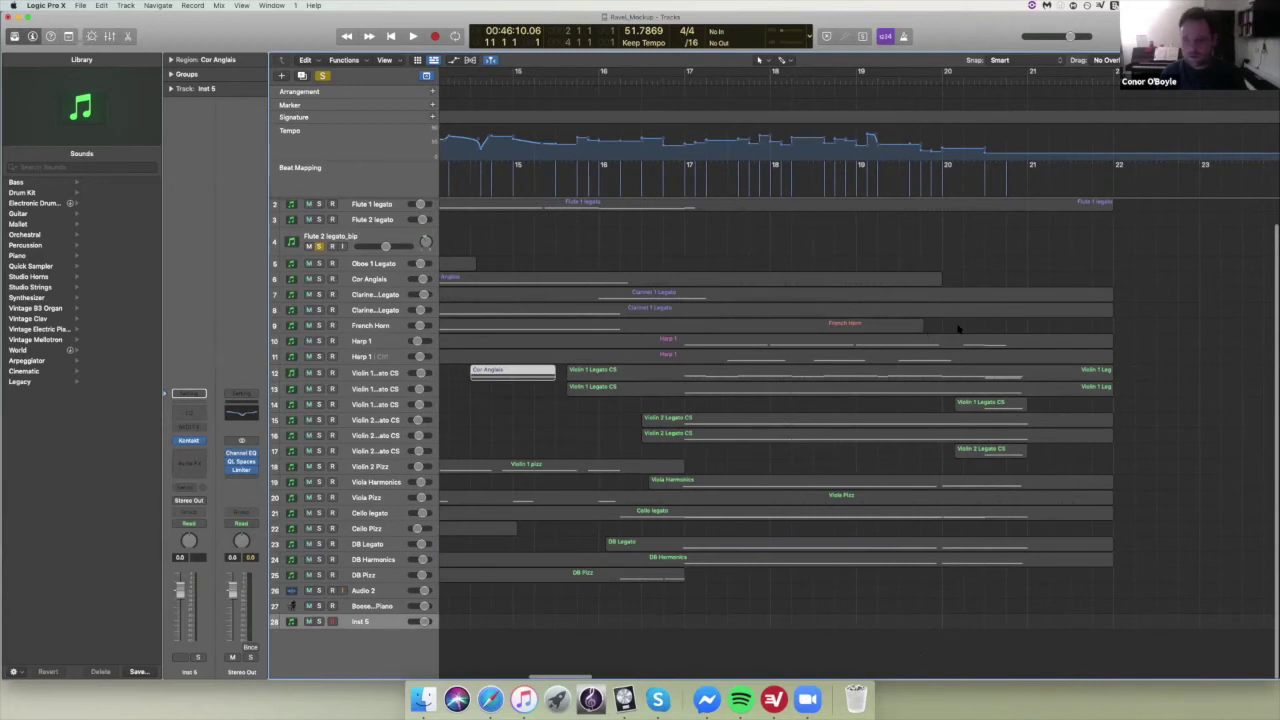
- Split the detached Flute 2 legato_bip region at bar 25
scroll(964, 329, "right", 10)
left_click(932, 78)
left_click(968, 260)
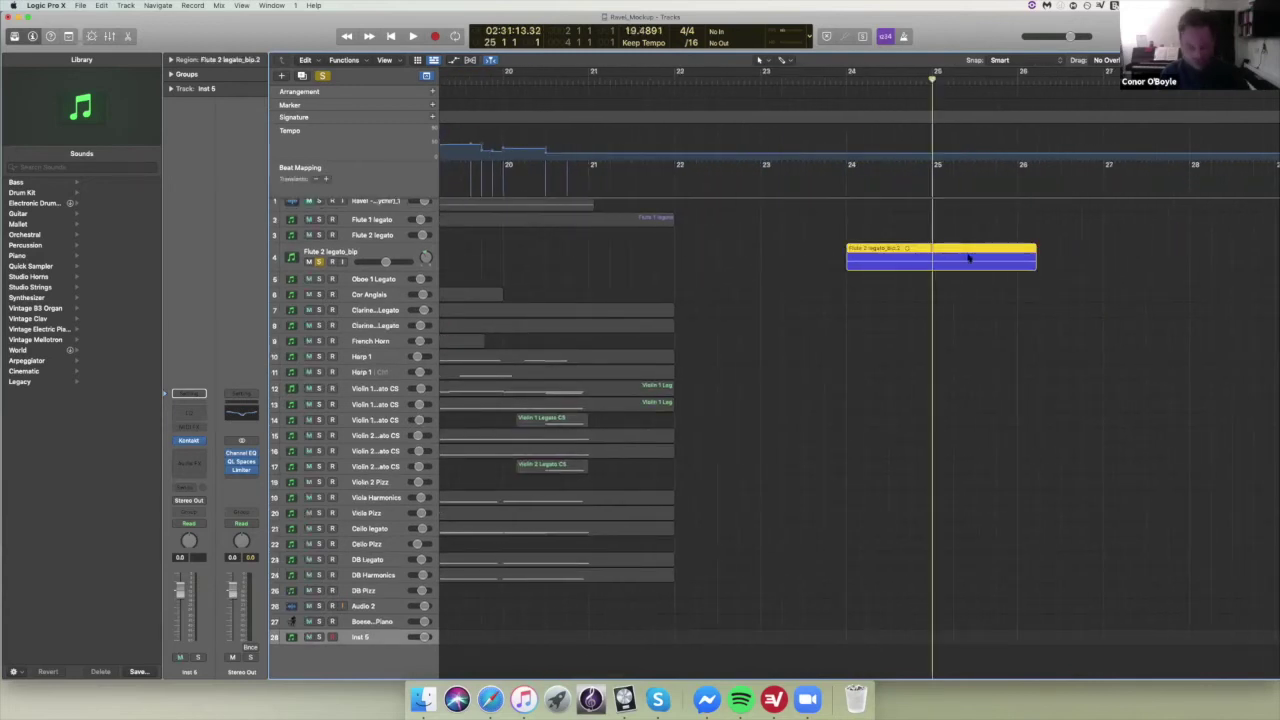
key("super+t")
scroll(990, 261, "right", 2)
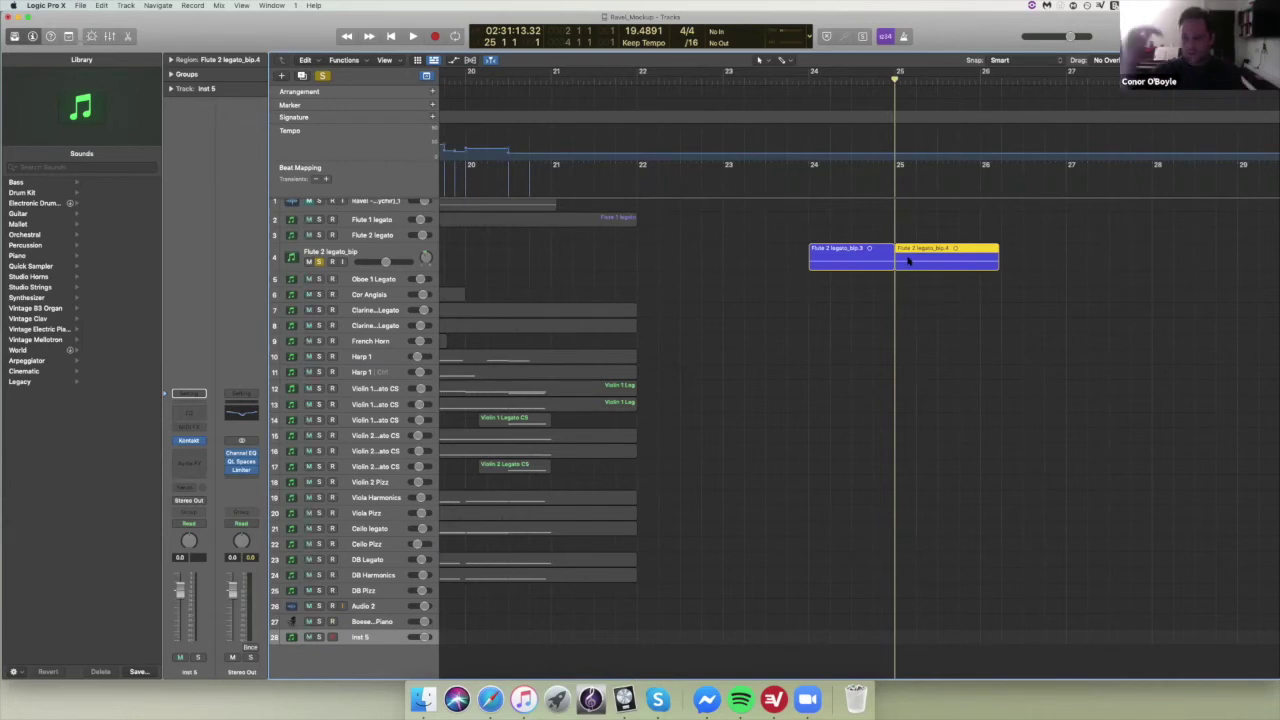
scroll(908, 260, "right", 8)
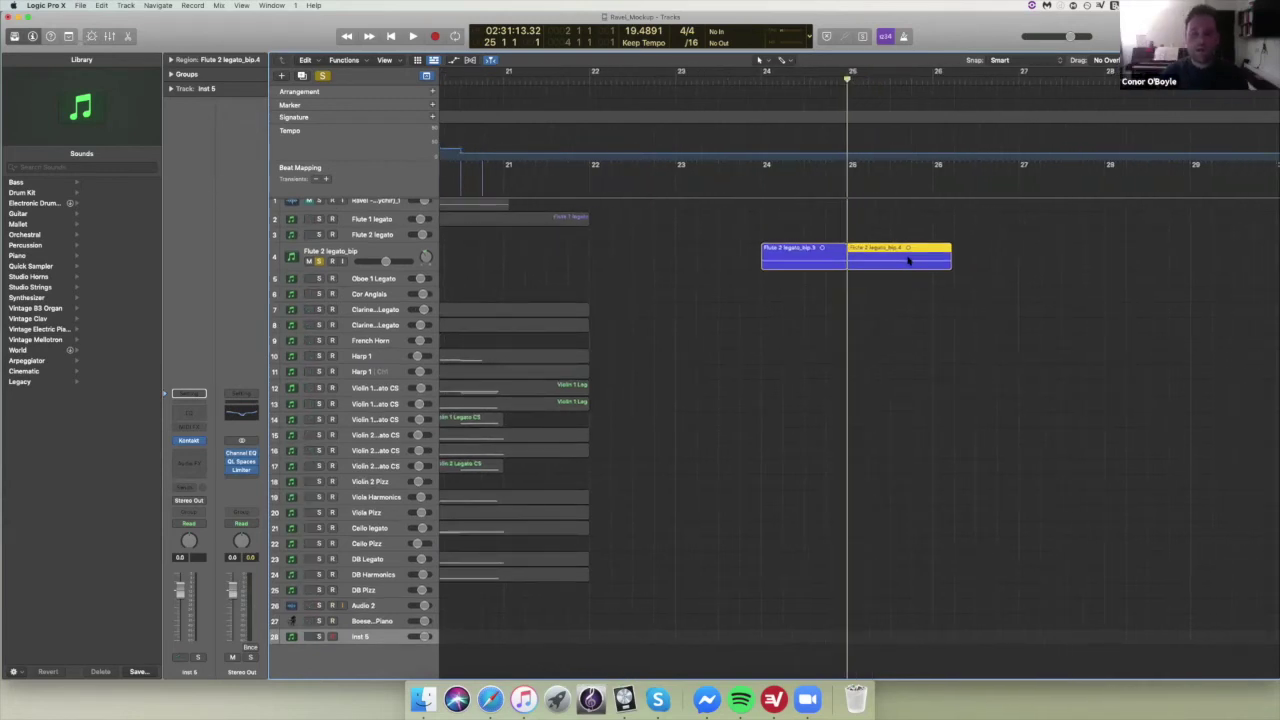
- Create a short crossfade with the Fade tool where the two Flute 2 legato_bip pieces meet at bar 25
left_click(786, 61)
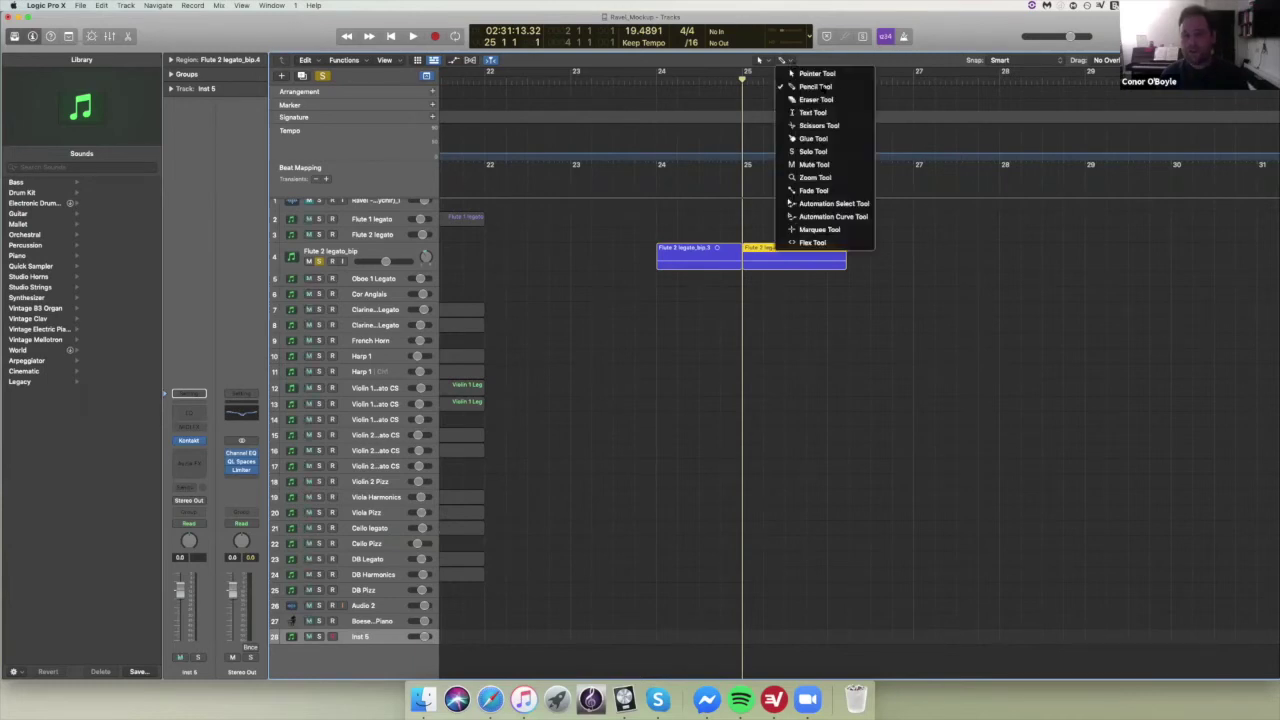
left_click(812, 242)
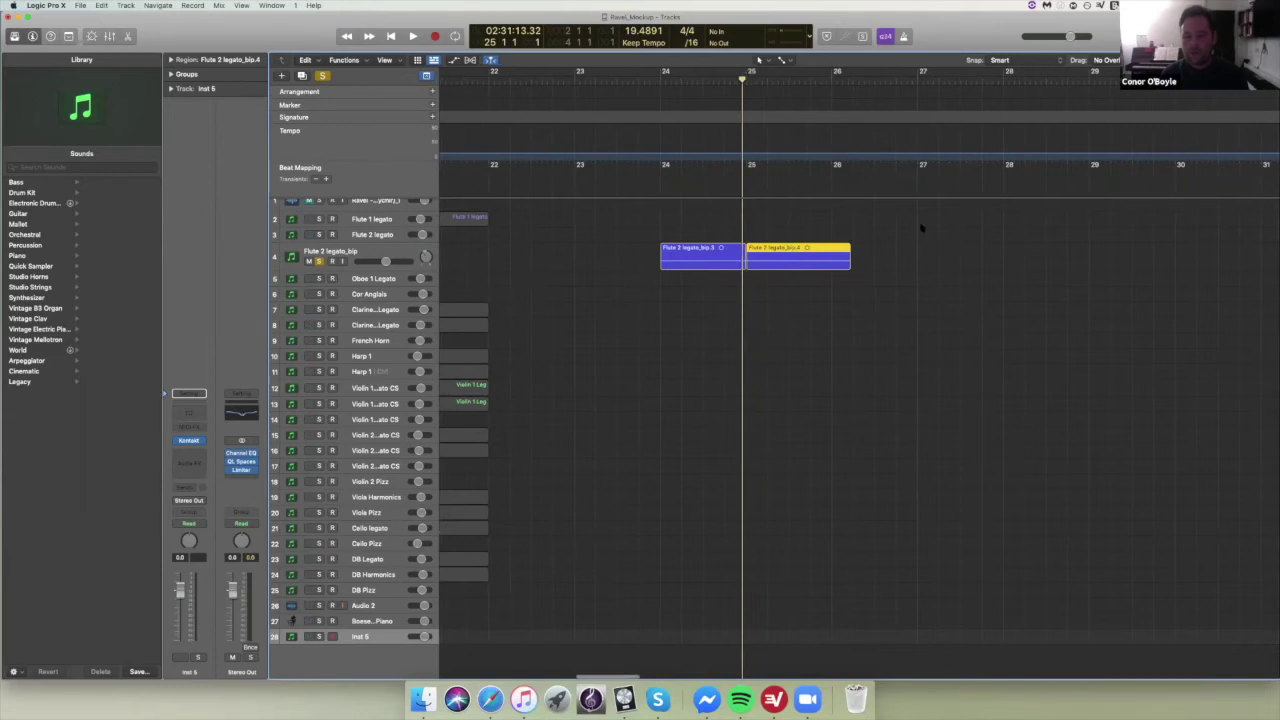
key("super+Down")
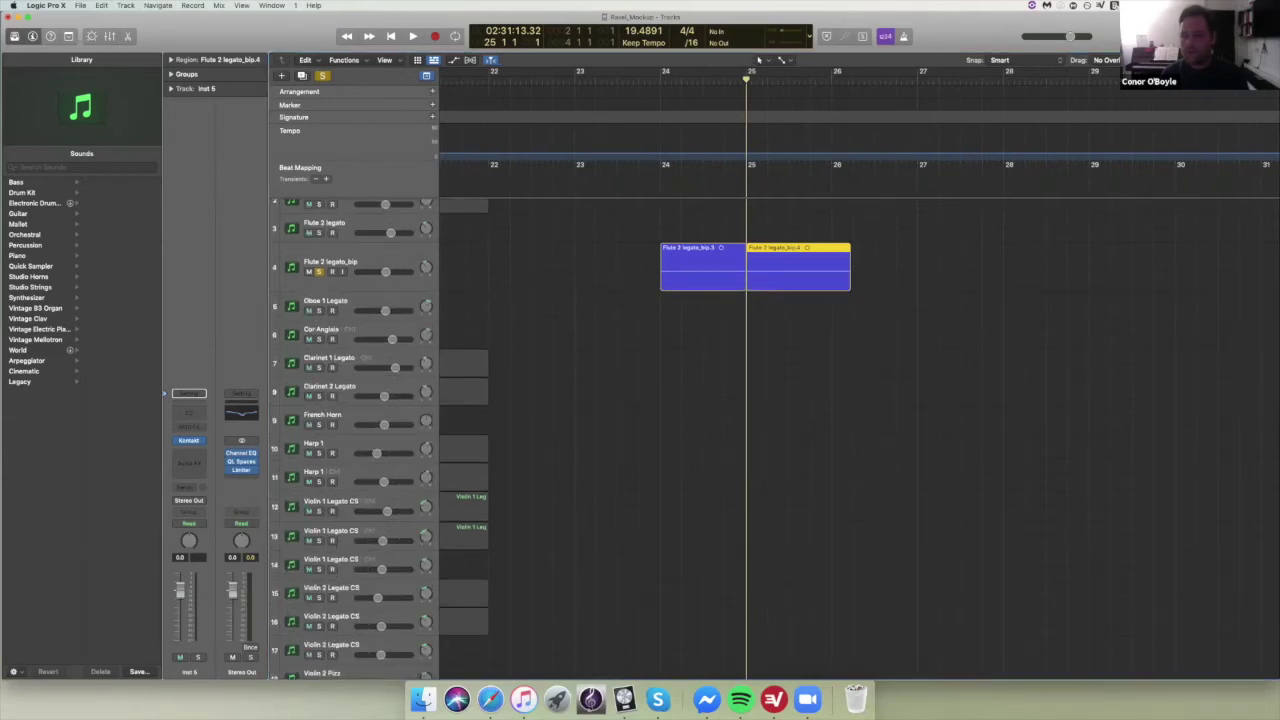
key("super+Right")
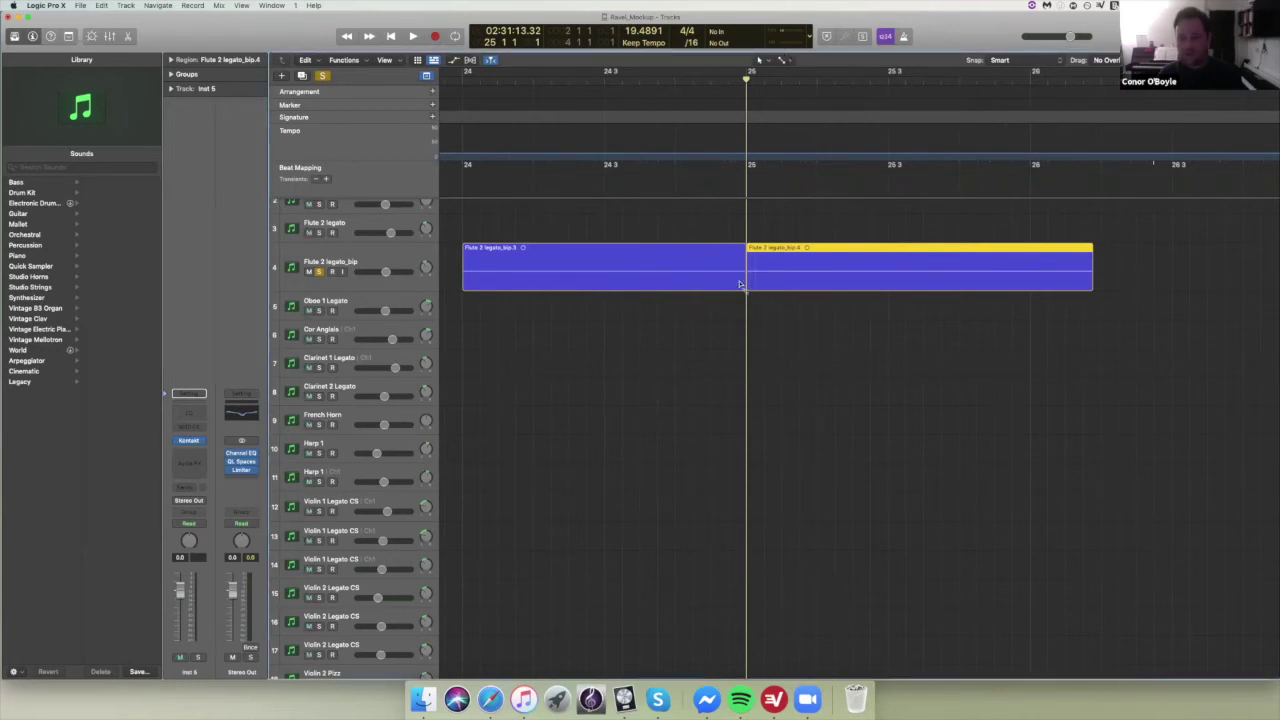
left_click_drag(735, 285, 733, 287)
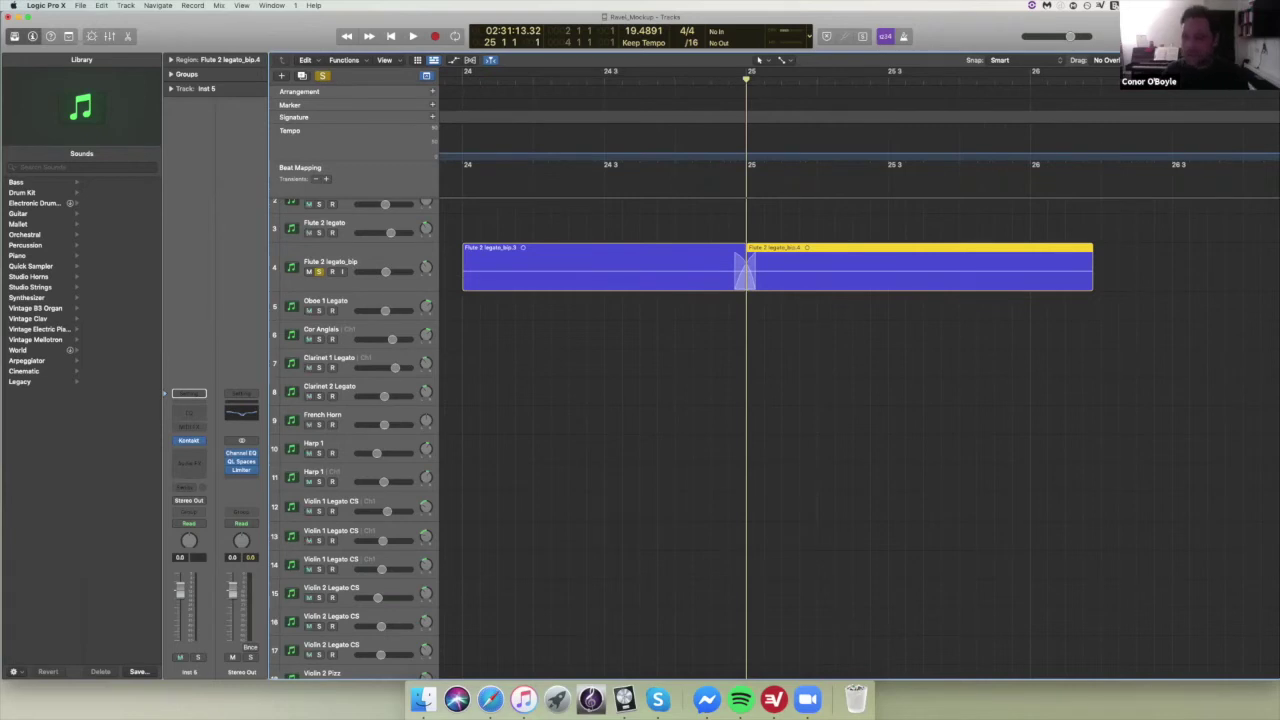
- Open the Flute 2 legato MIDI region in the Piano Roll and lengthen the held note from bar 8 until late in bar 9
key("super+Left")
key("super+Left")
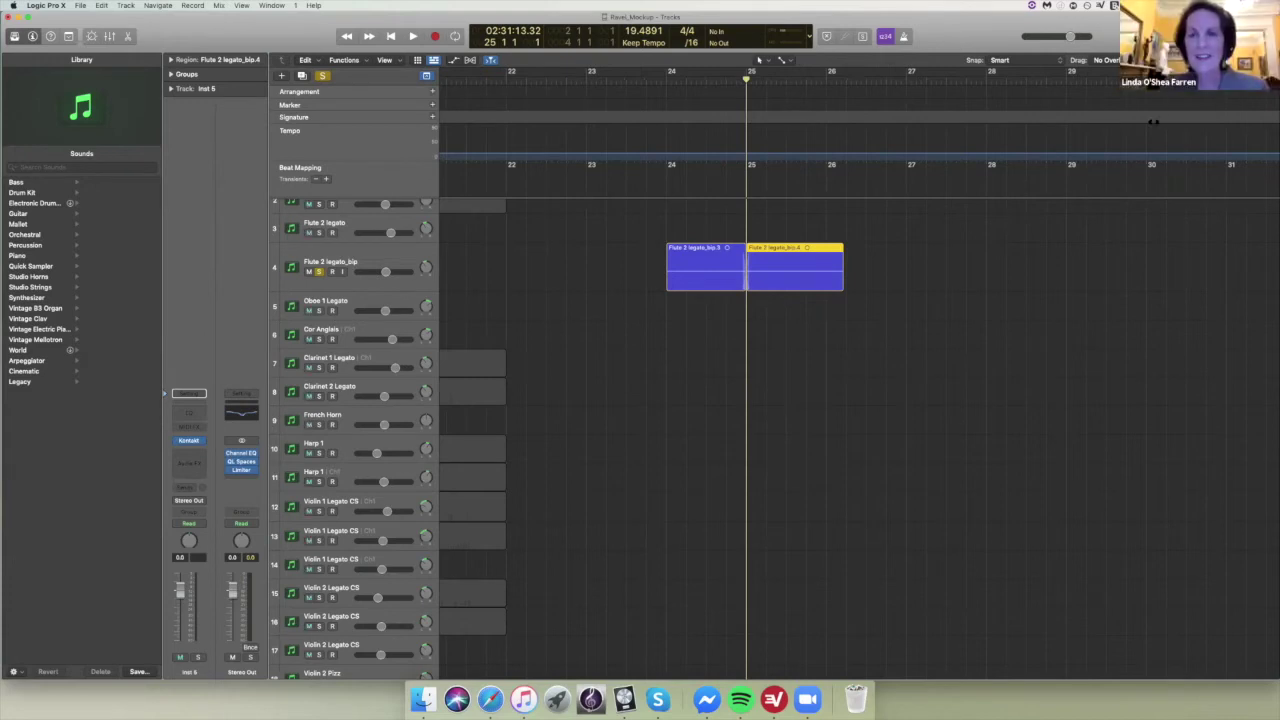
scroll(1183, 200, "left", 3)
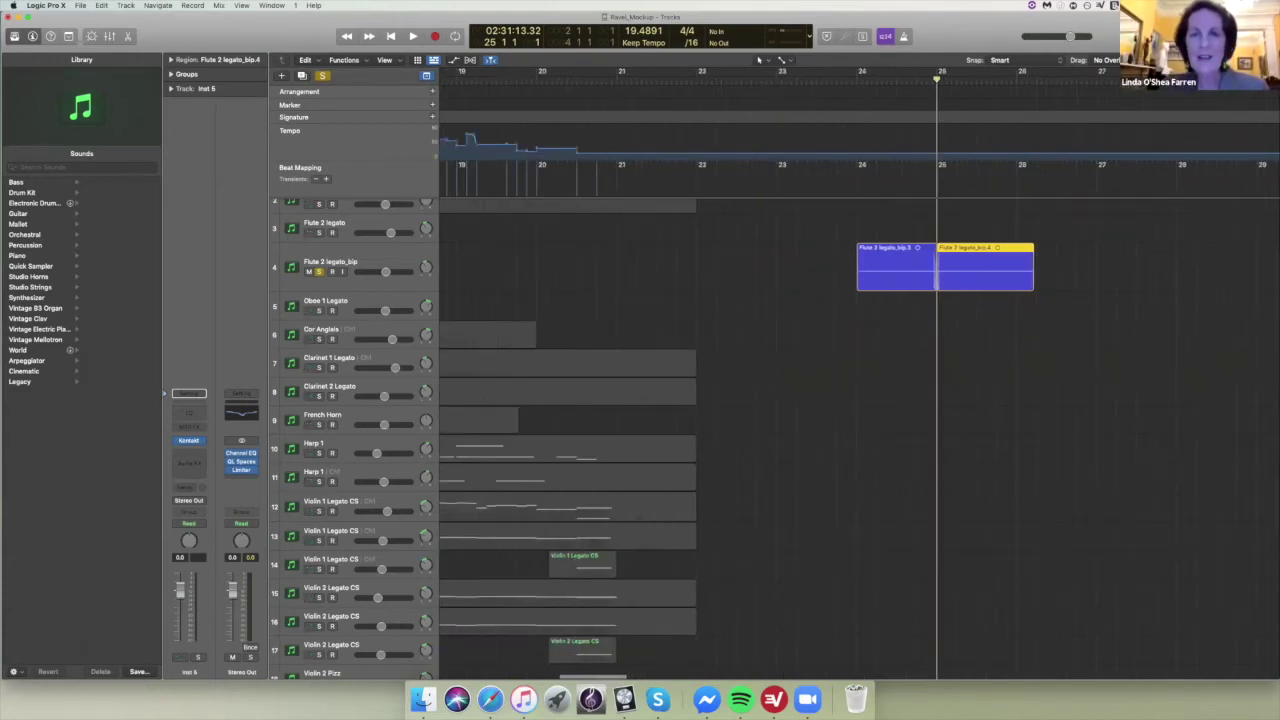
key("z")
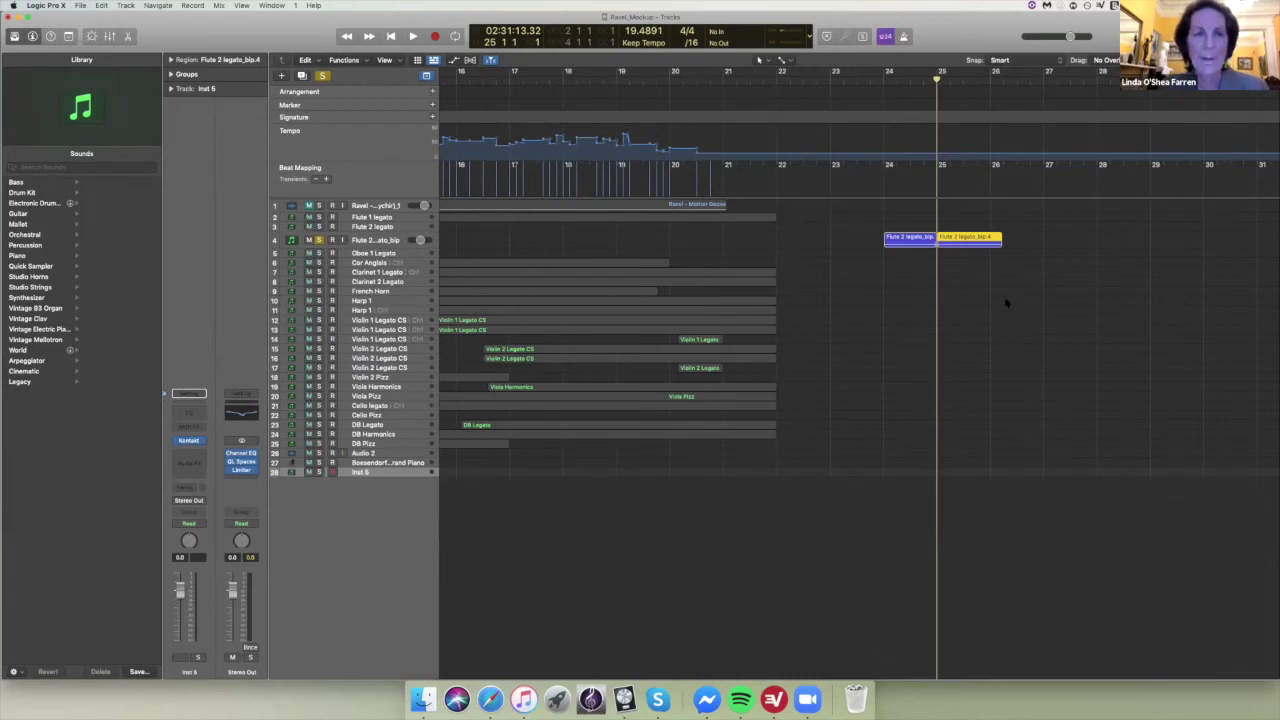
scroll(1006, 297, "left", 10)
left_click(578, 236)
scroll(578, 232, "left", 8)
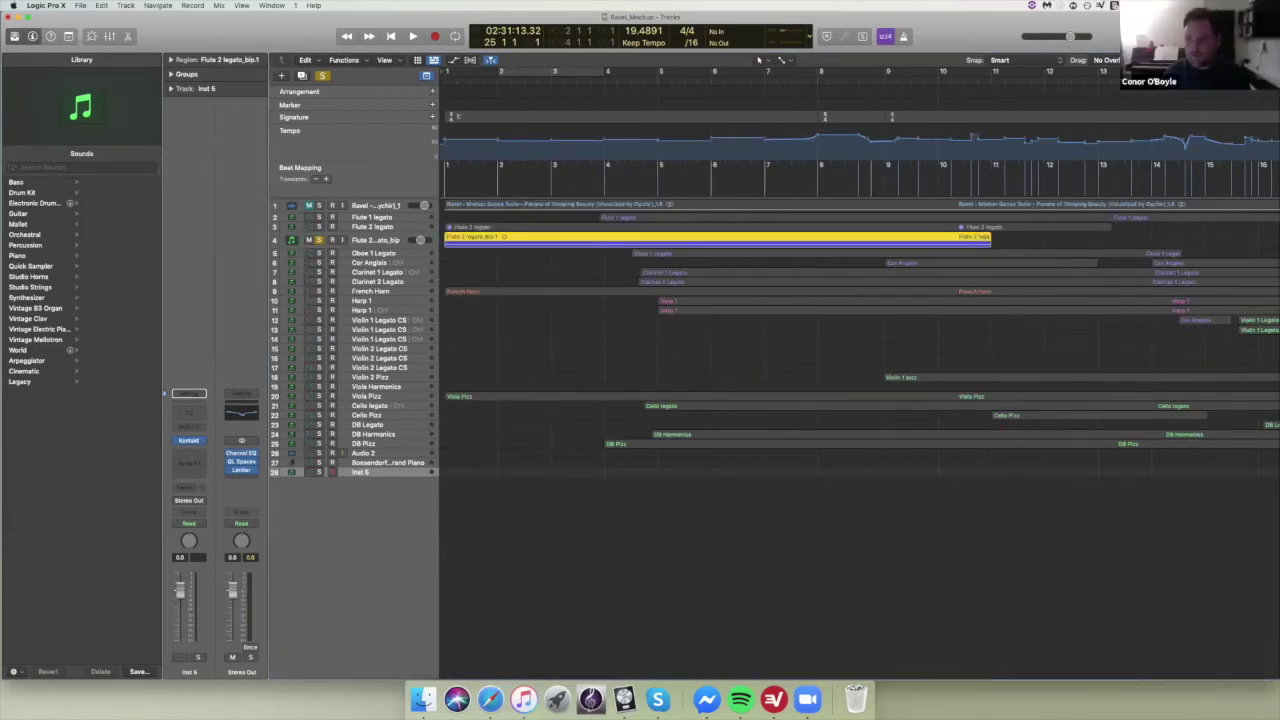
key("super+Down")
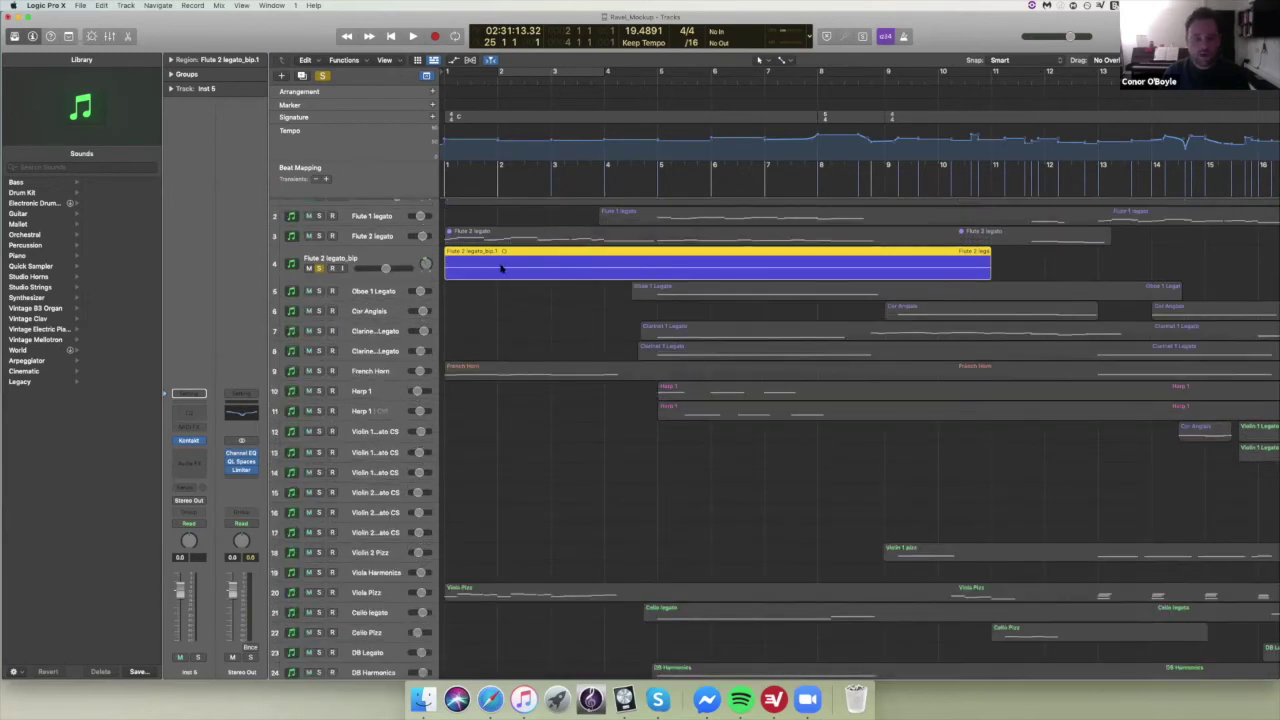
left_click(524, 238)
double_click(526, 240)
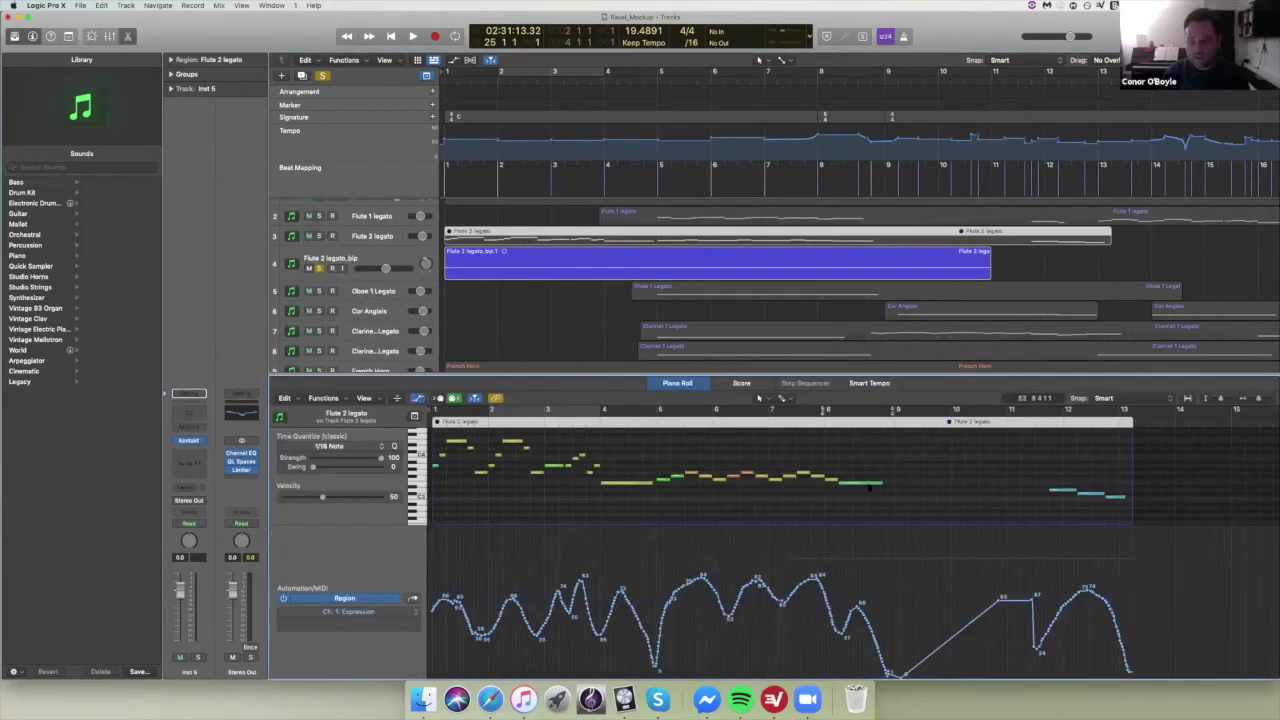
left_click_drag(872, 484, 939, 485)
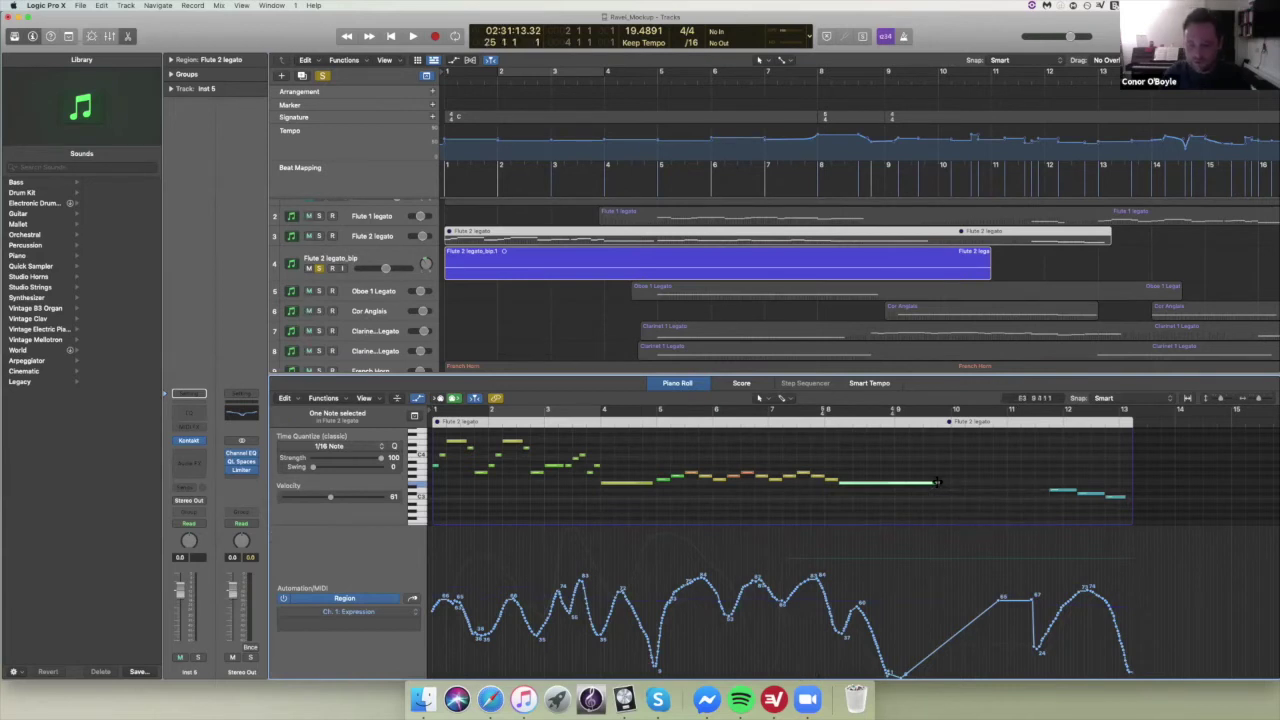
- Switch the Flute 2 legato_bip audio at the start from Flex Pitch to Flex Time - Rhythmic, accepting suspension of the pitch edits
left_click(493, 266)
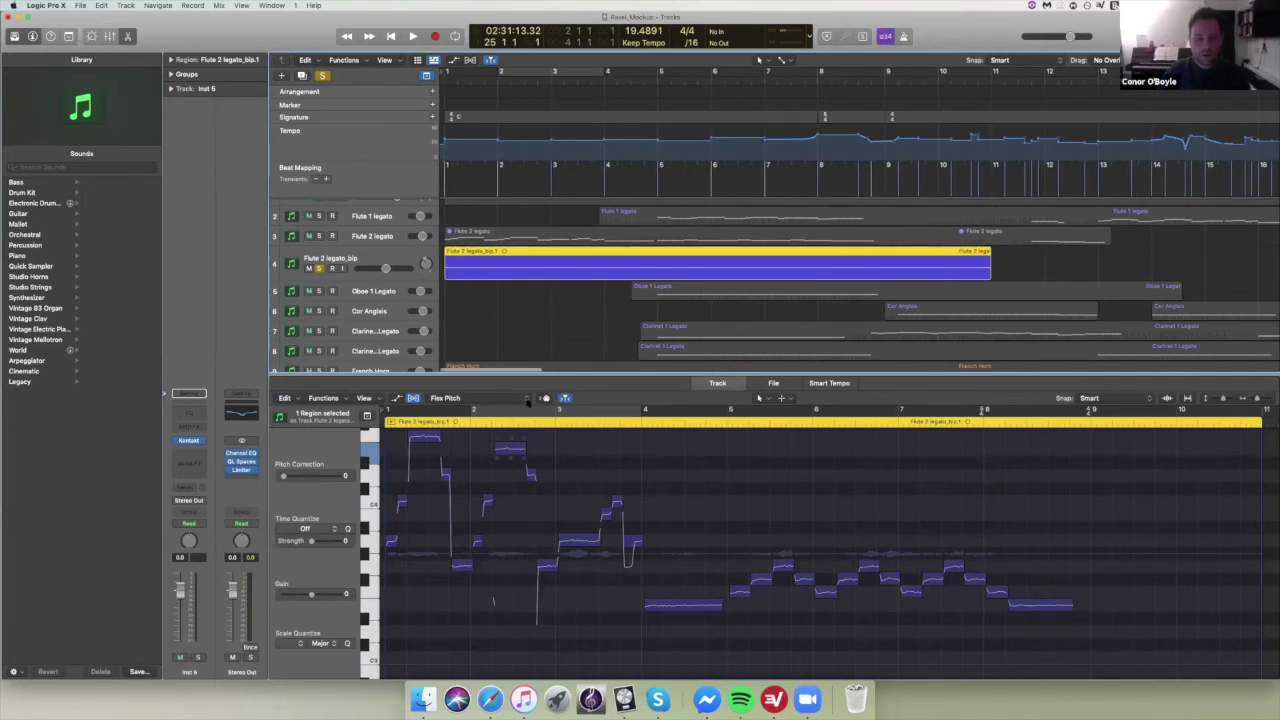
left_click(414, 399)
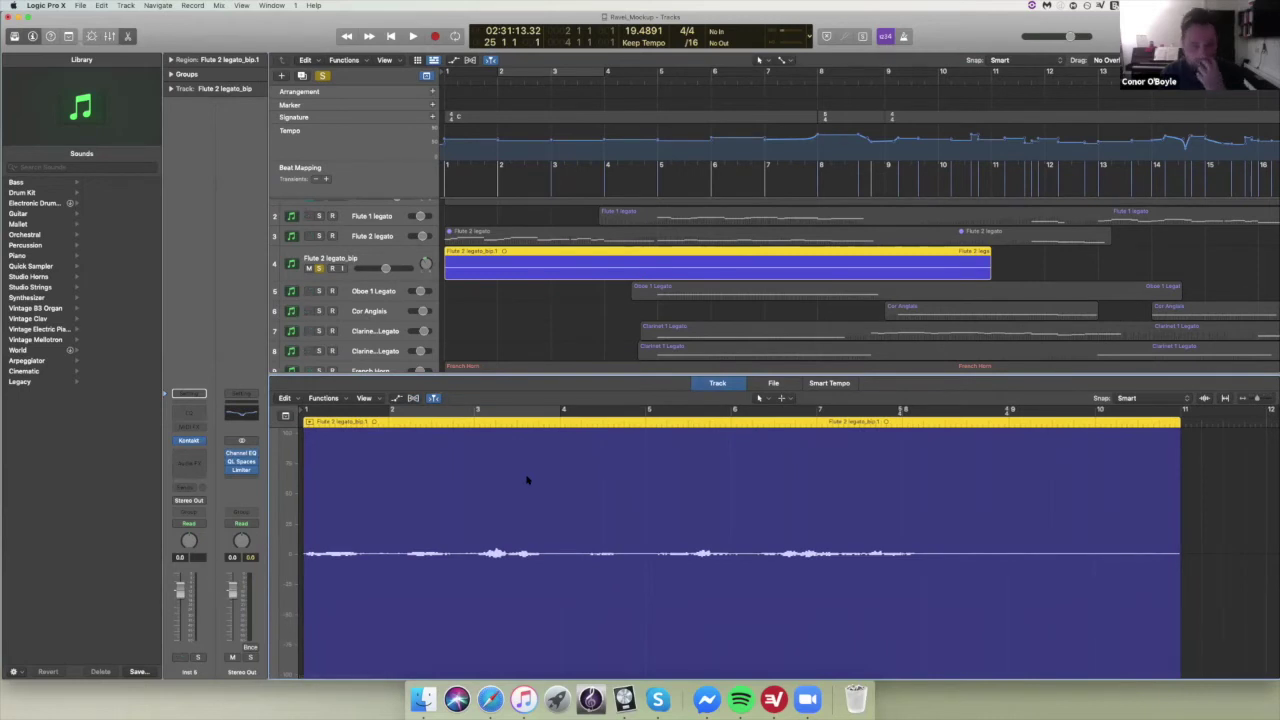
left_click(414, 399)
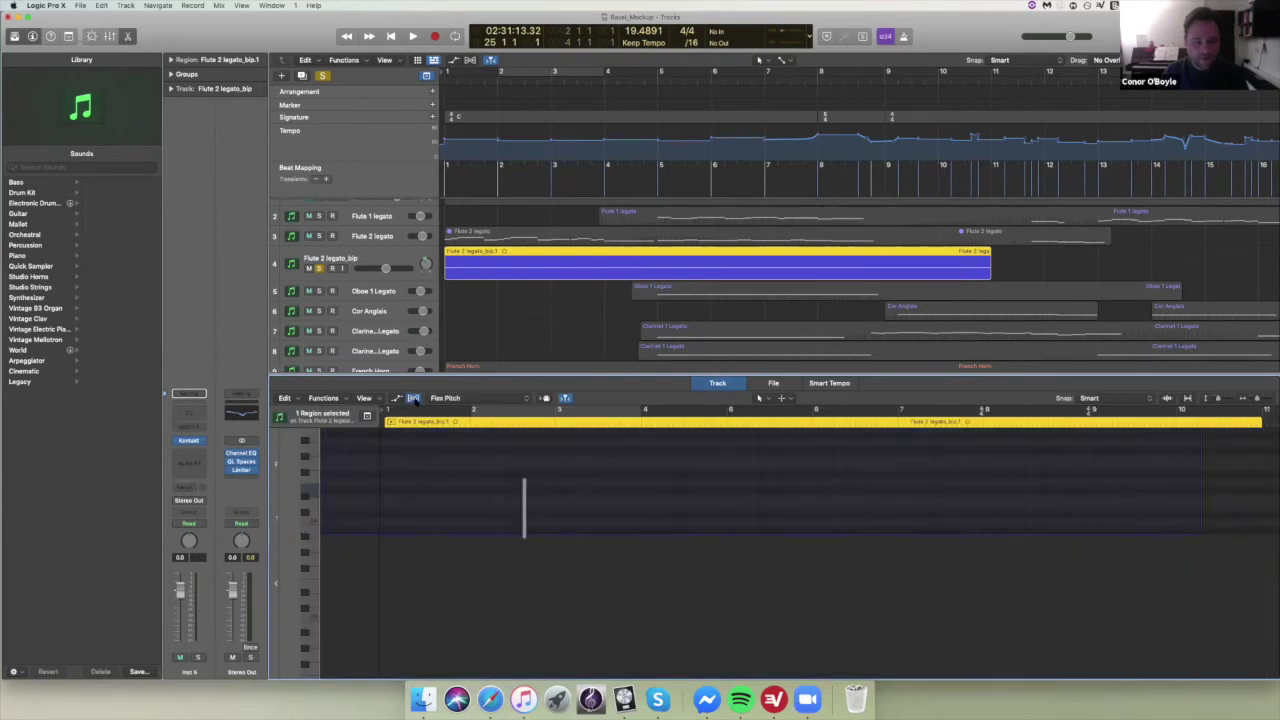
left_click(527, 399)
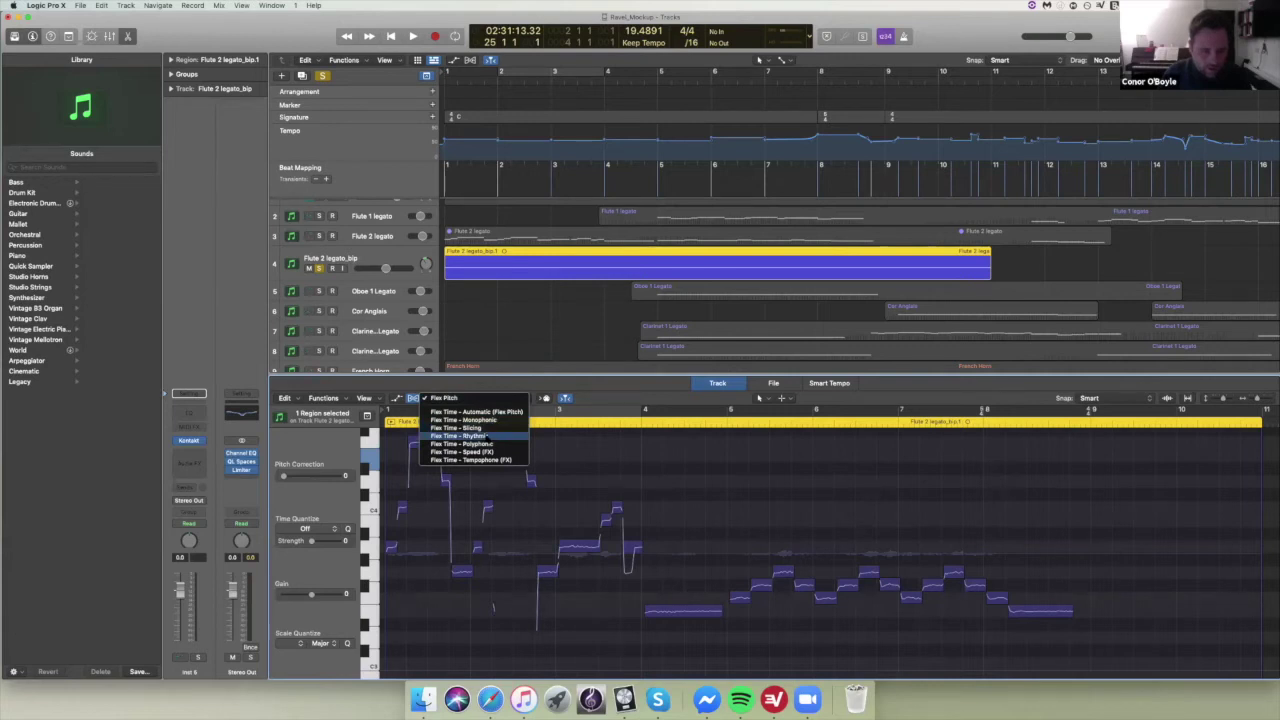
left_click(470, 436)
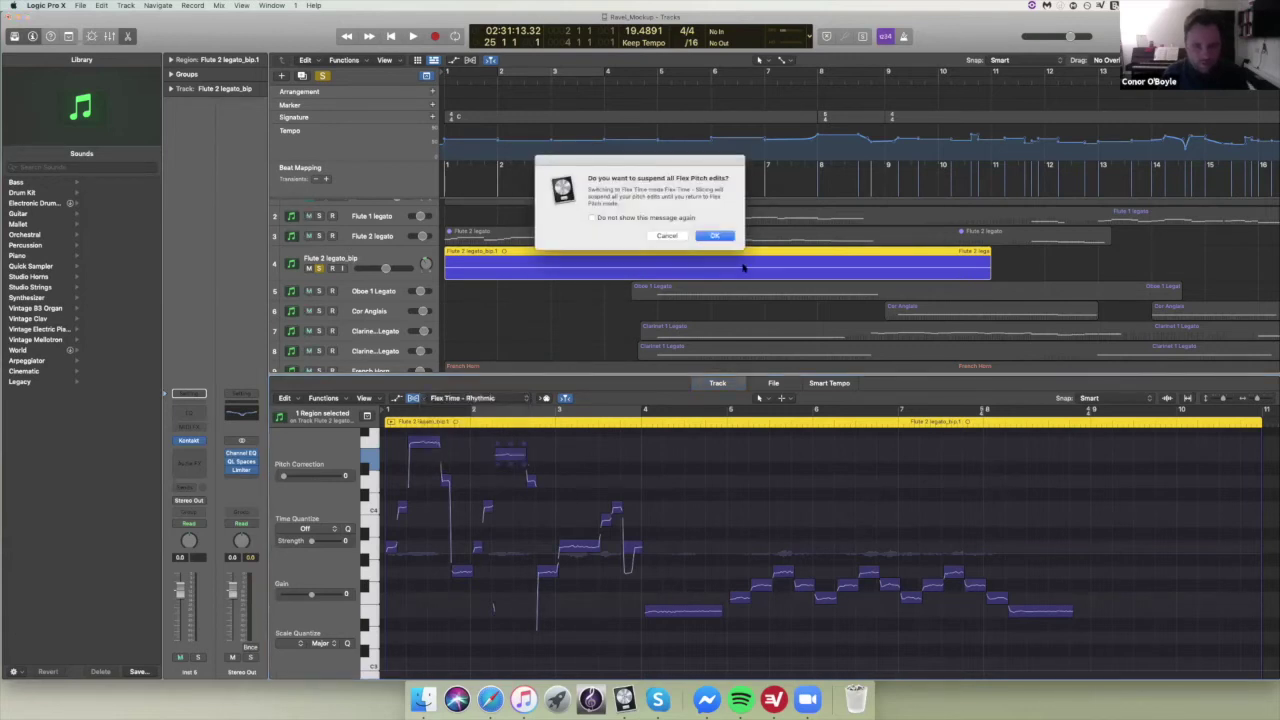
left_click(716, 236)
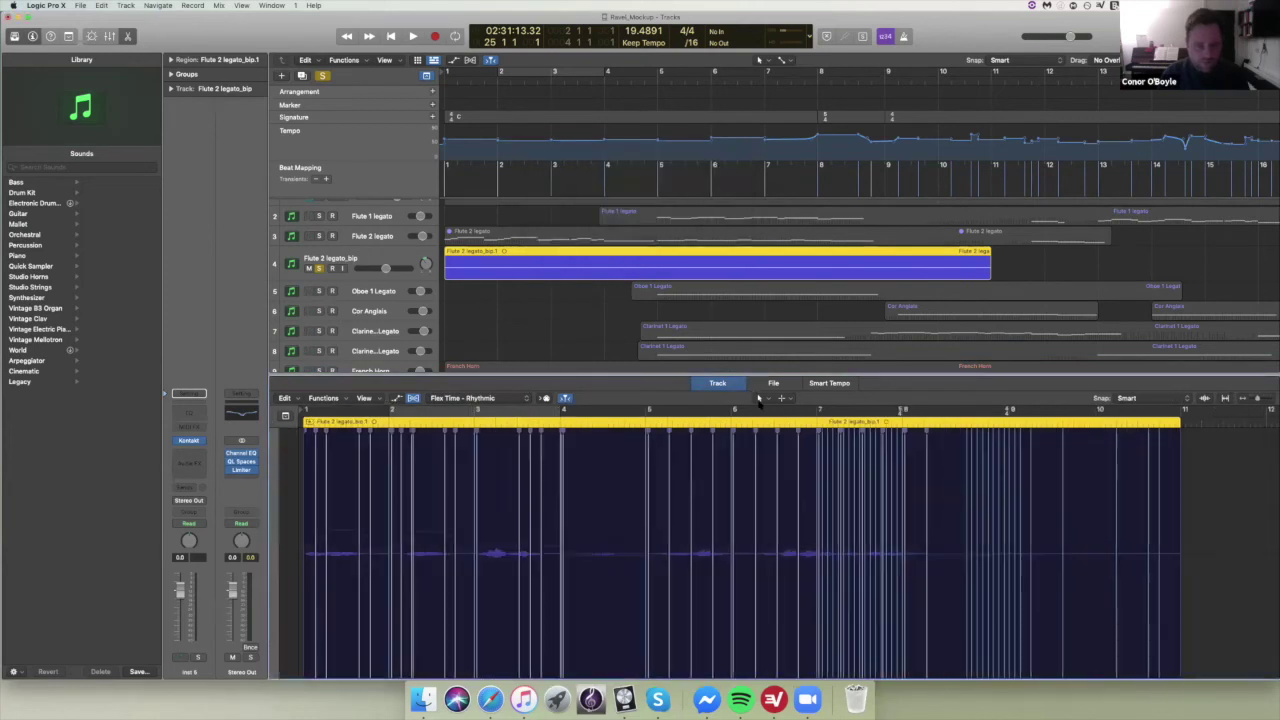
left_click(1258, 398)
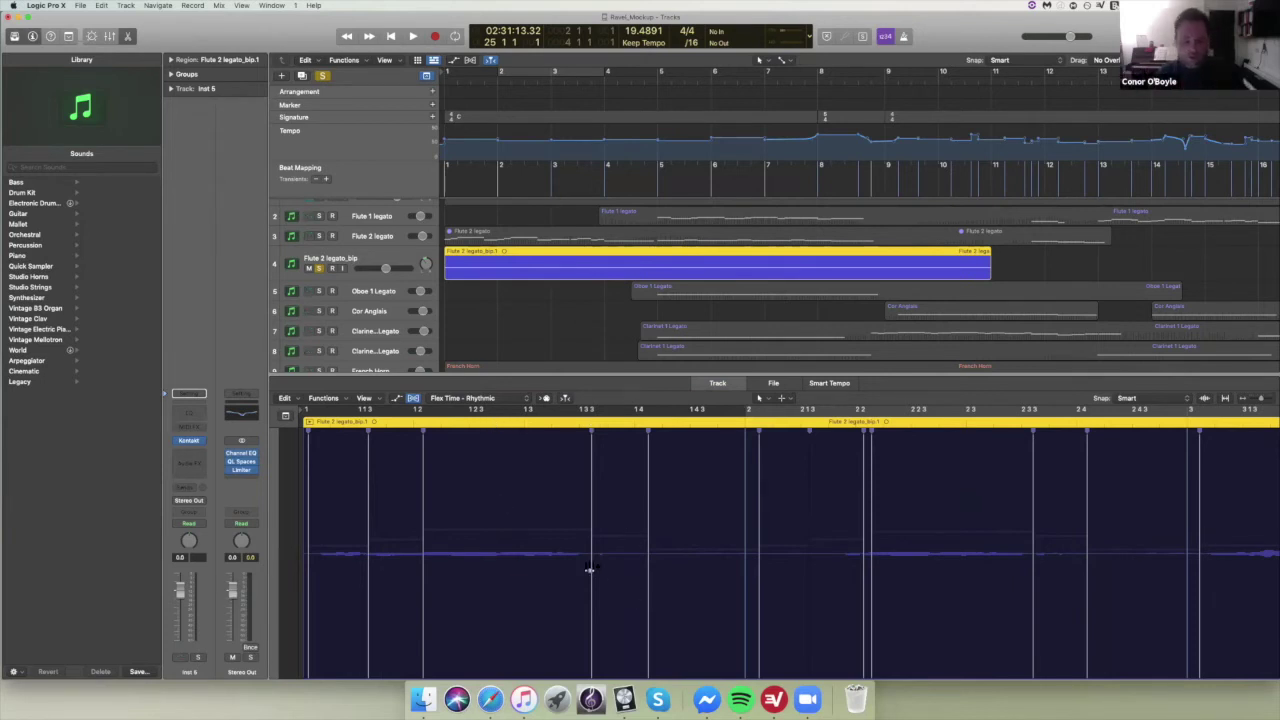
left_click(591, 557)
left_click_drag(591, 557, 643, 562)
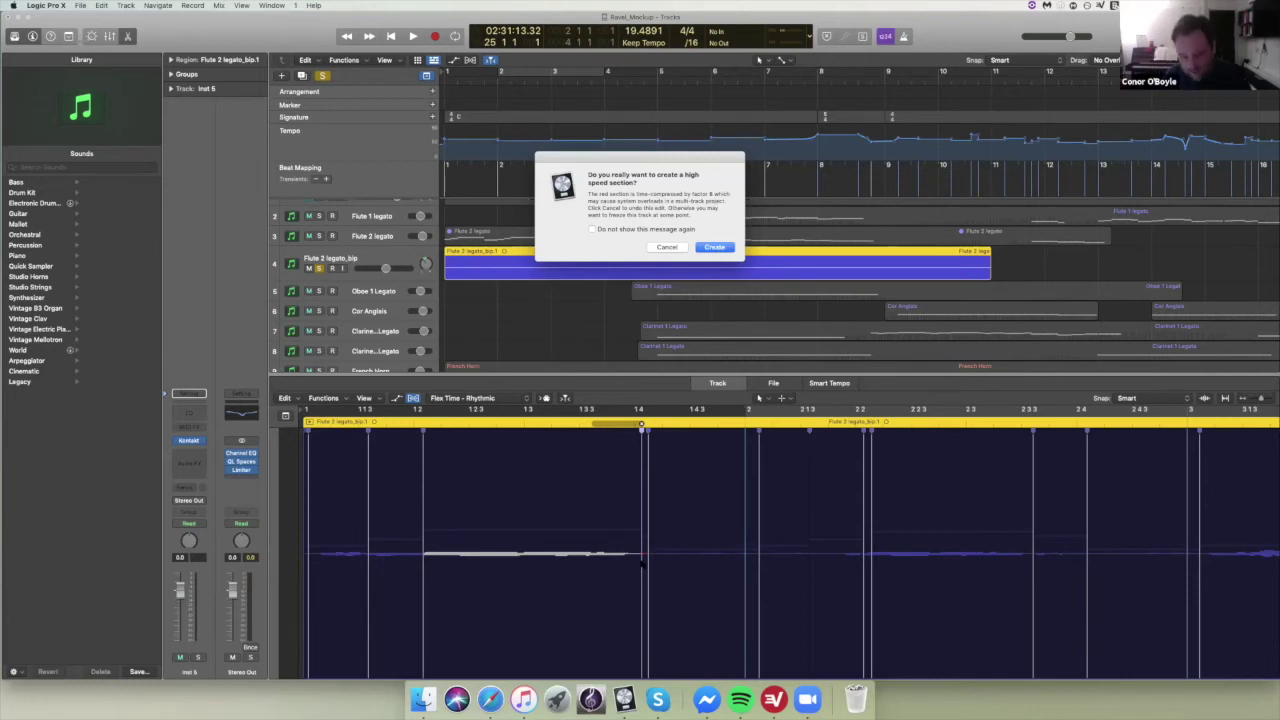
left_click(677, 248)
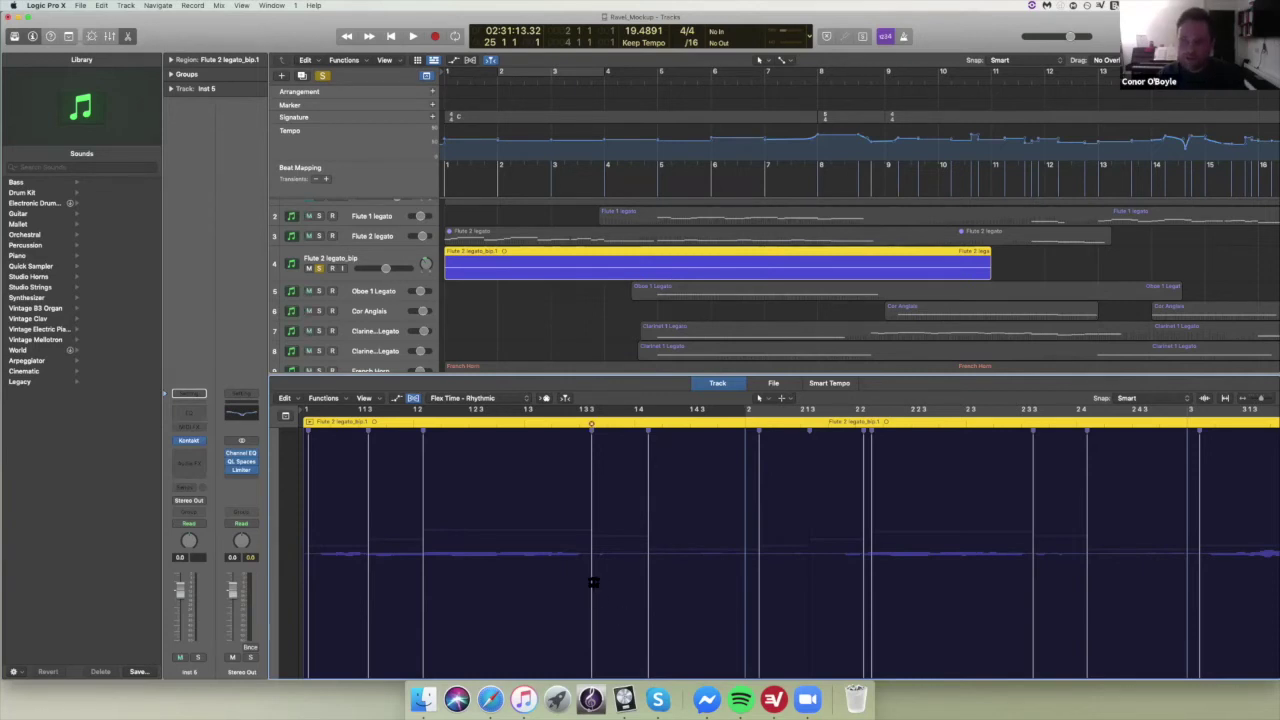
- Move the flex marker just after 1 3 3 slightly later in the Flute 2 legato_bip audio and play back the stretched note
left_click_drag(593, 582, 601, 586)
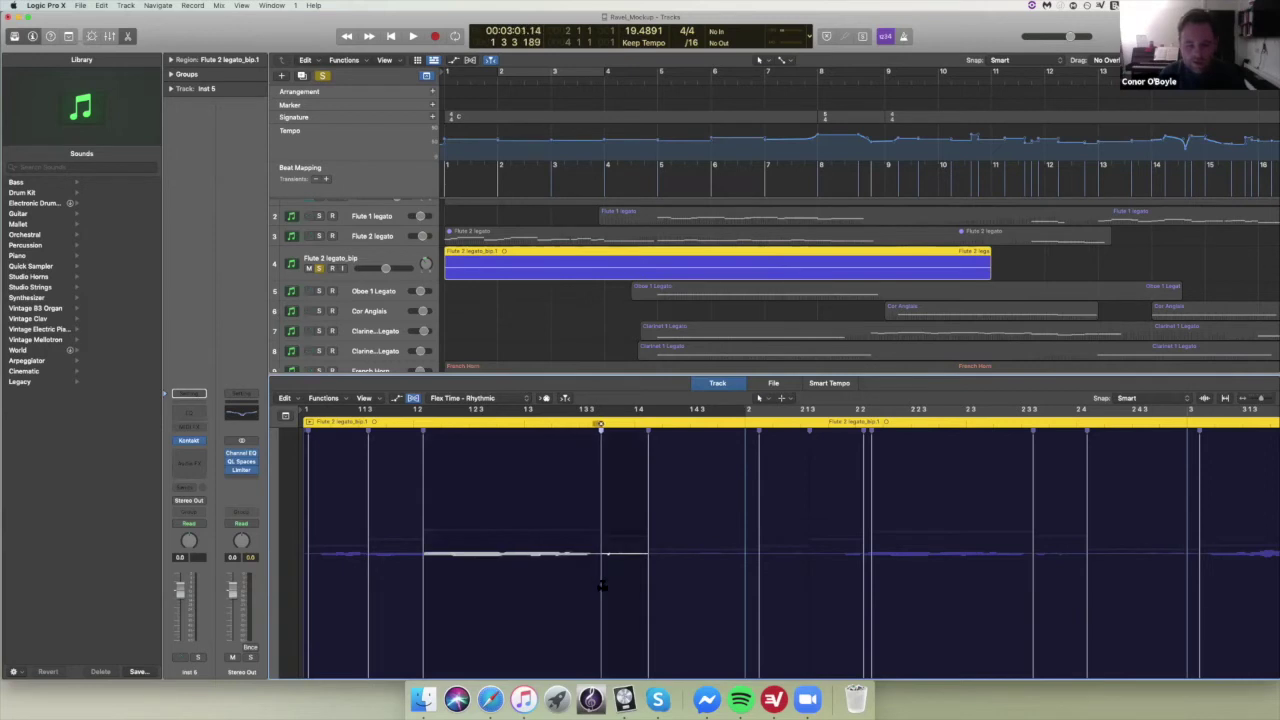
left_click(416, 423)
key("space")
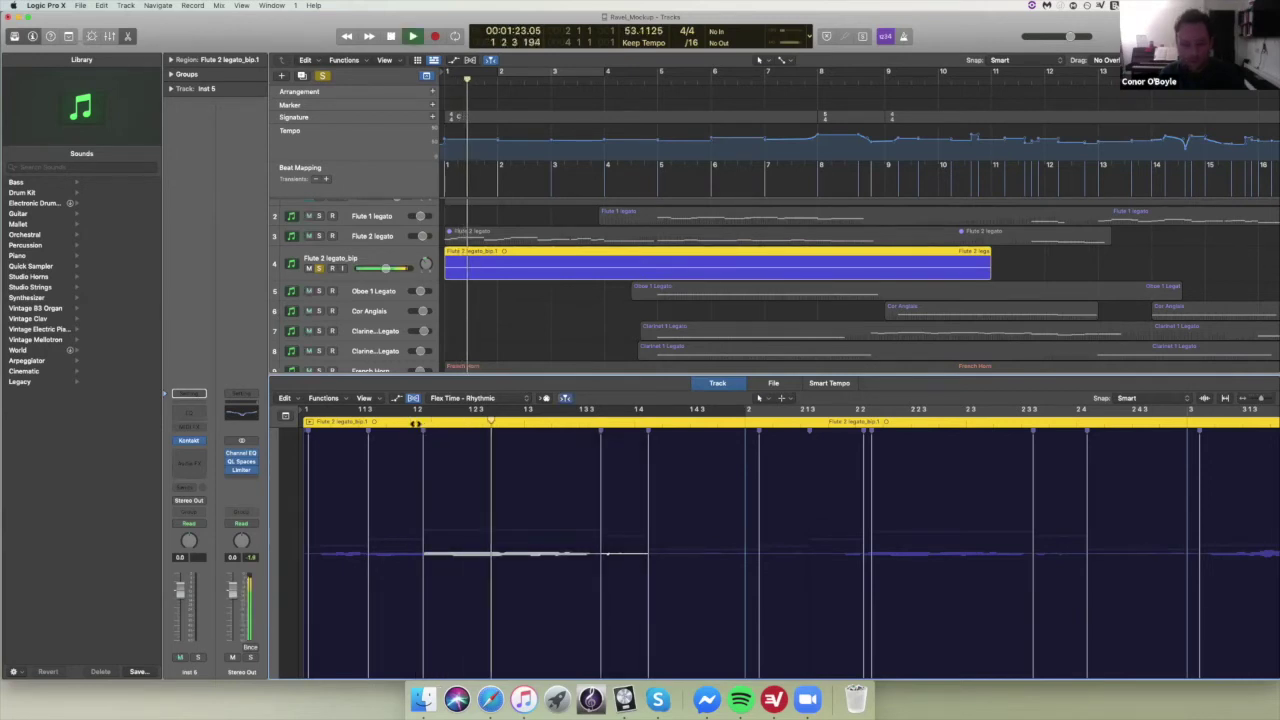
key("space")
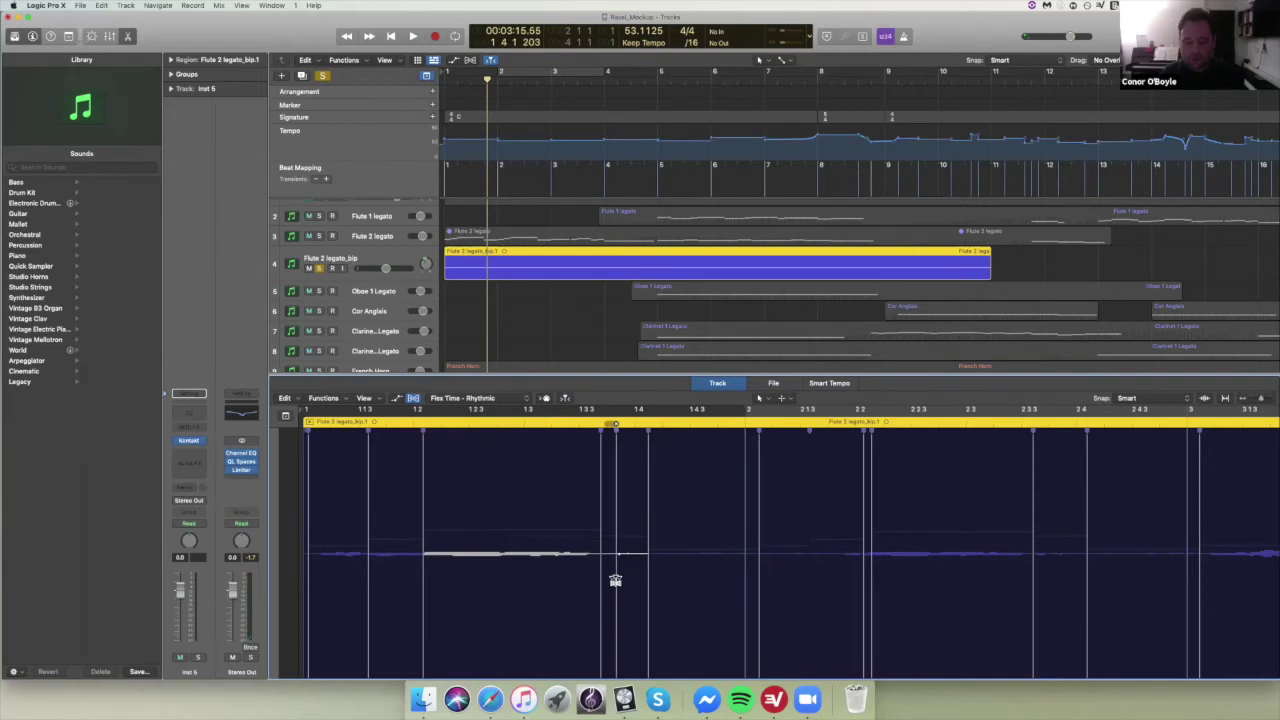
- Stretch the same Flute 2 legato_bip note further by moving its end flex marker to just before beat 4 of bar 1, and audition it
left_click_drag(600, 585, 637, 593)
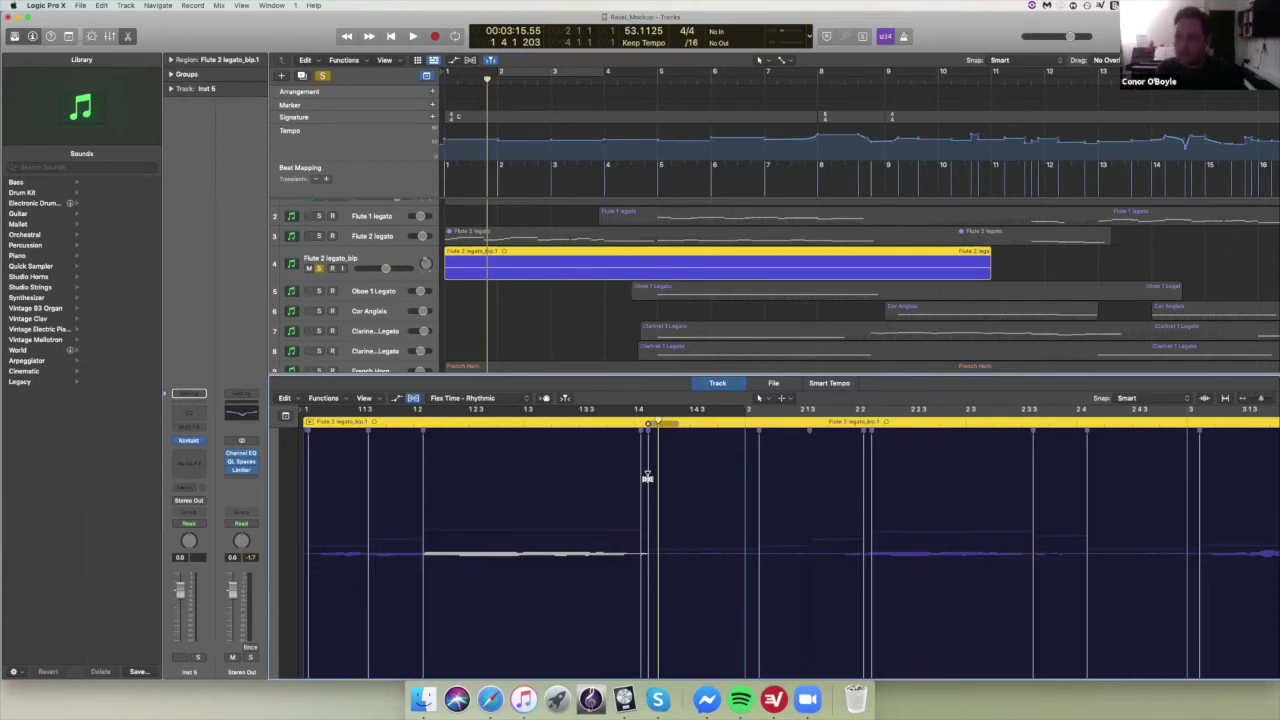
left_click(404, 424)
key("space")
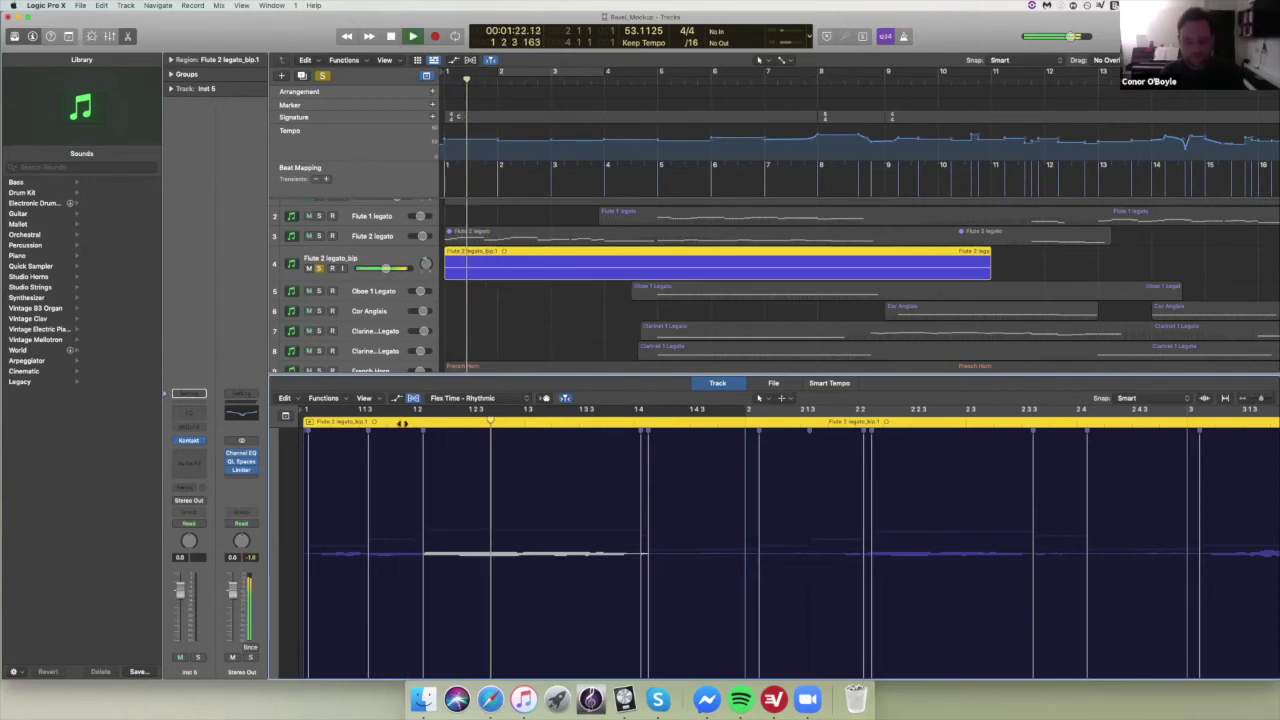
key("space")
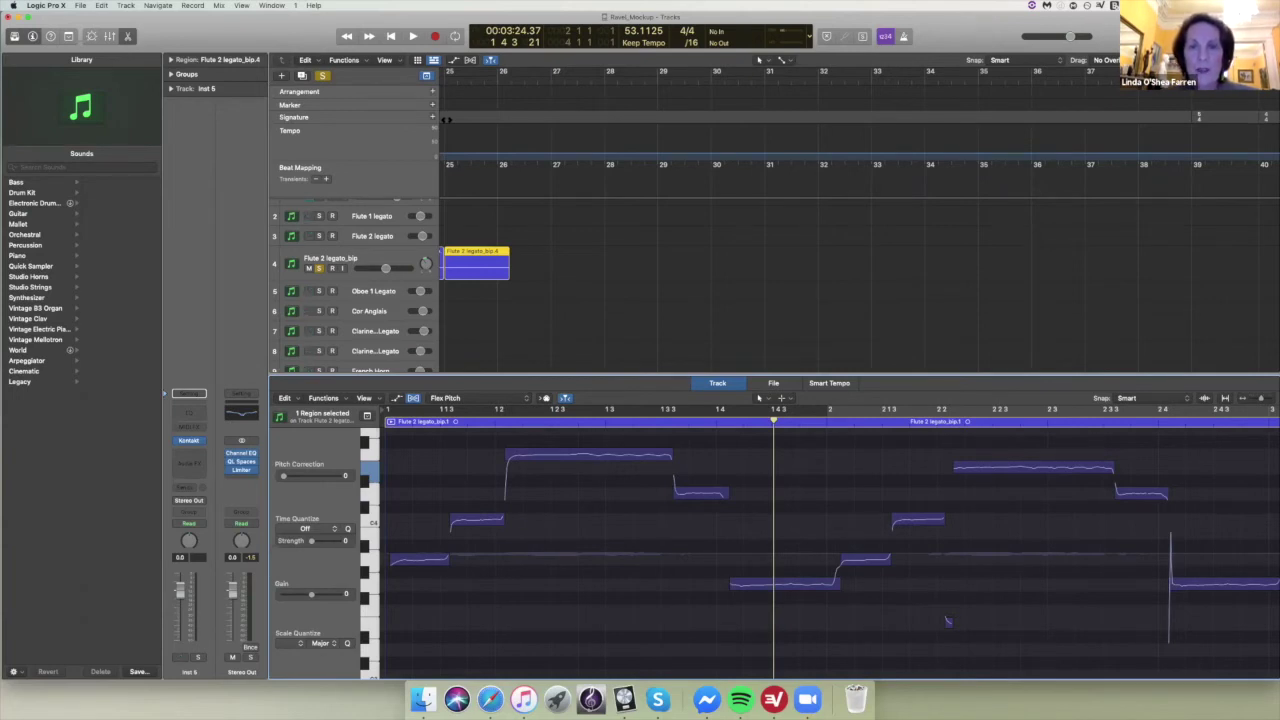
- Close the audio track editor and bring the arrangement back to bar 1 with the full orchestral track list showing
scroll(918, 88, "right", 1)
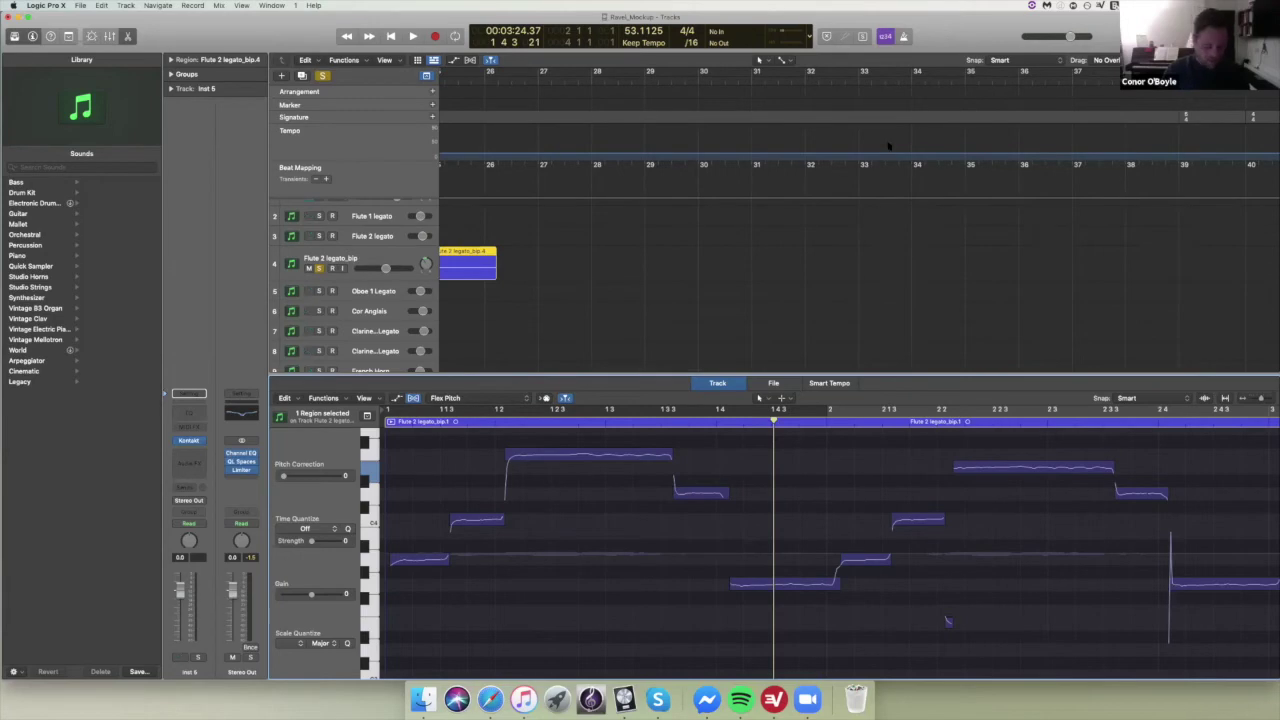
key("e")
scroll(803, 226, "left", 20)
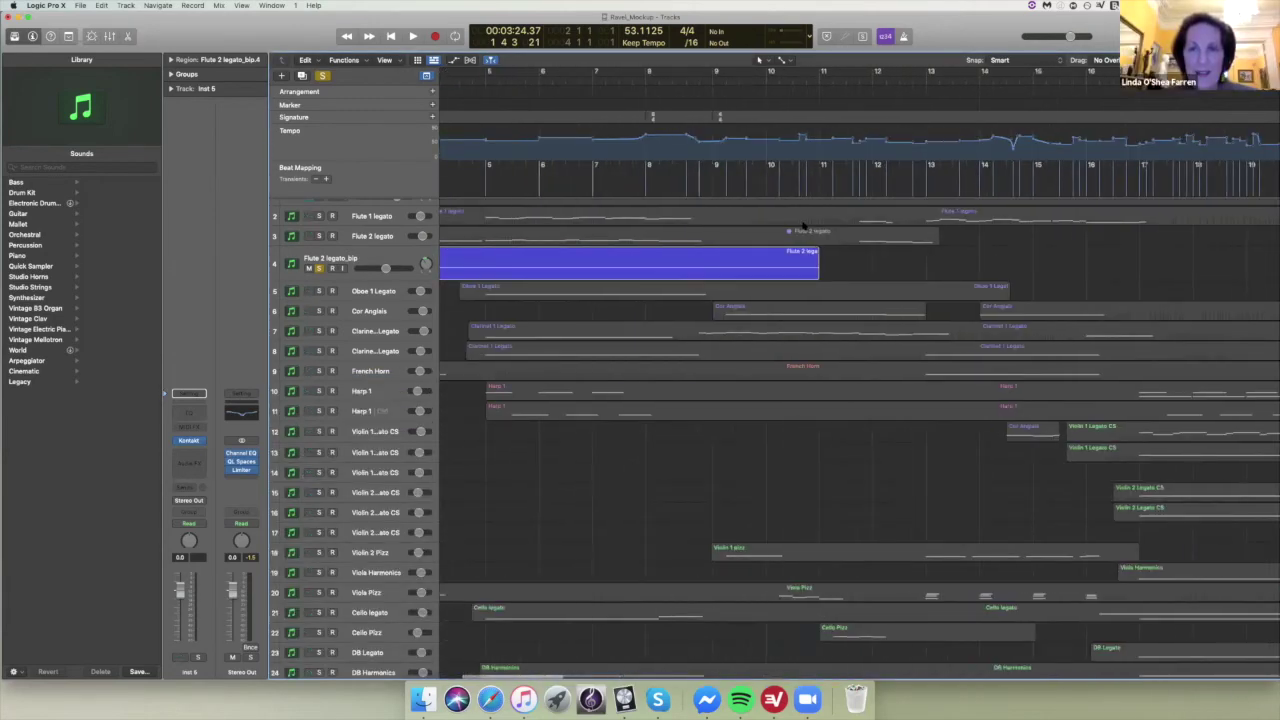
scroll(803, 226, "left", 4)
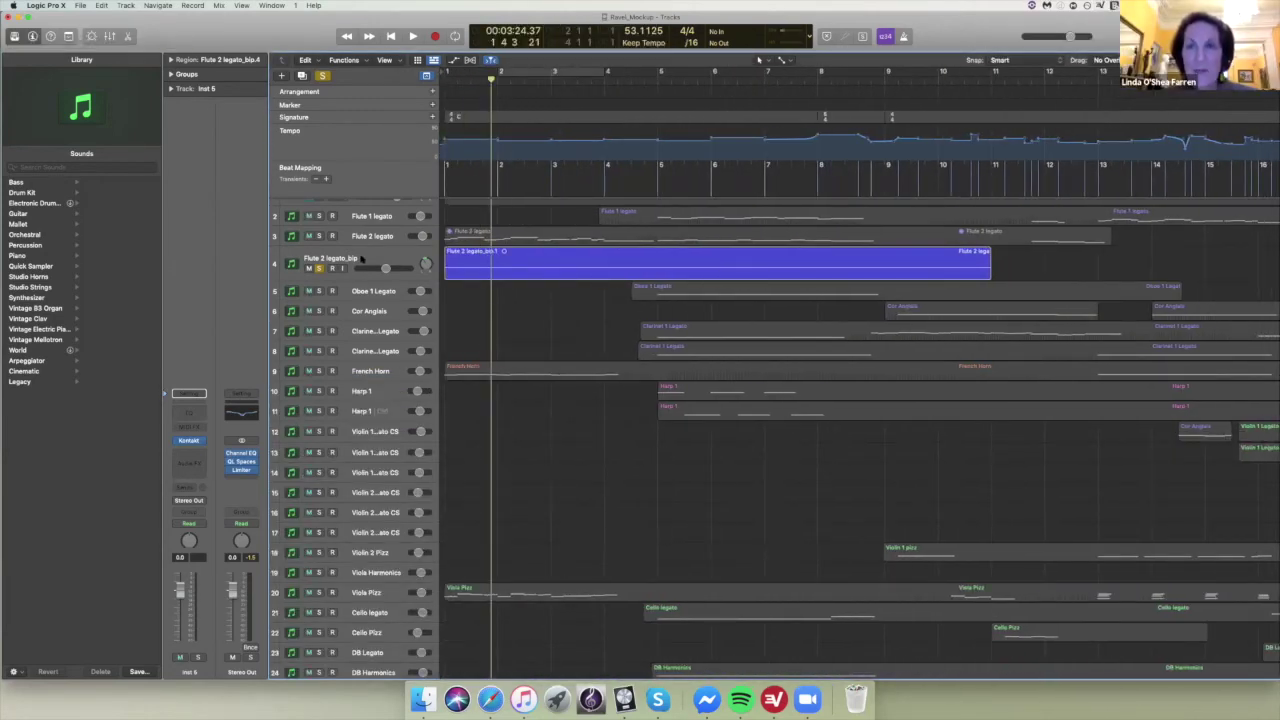
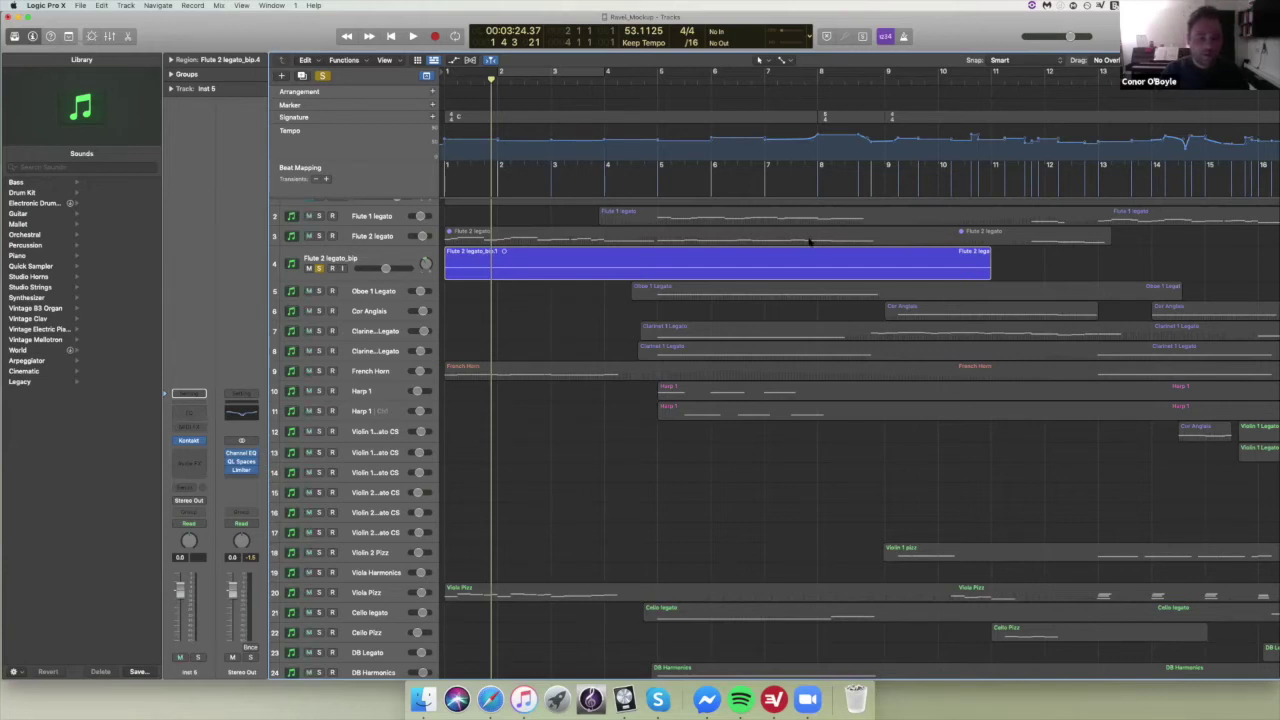
- Look over the orchestral track layout from the Ravel reference audio and flutes to the double bass tracks
scroll(829, 200, "down", 1)
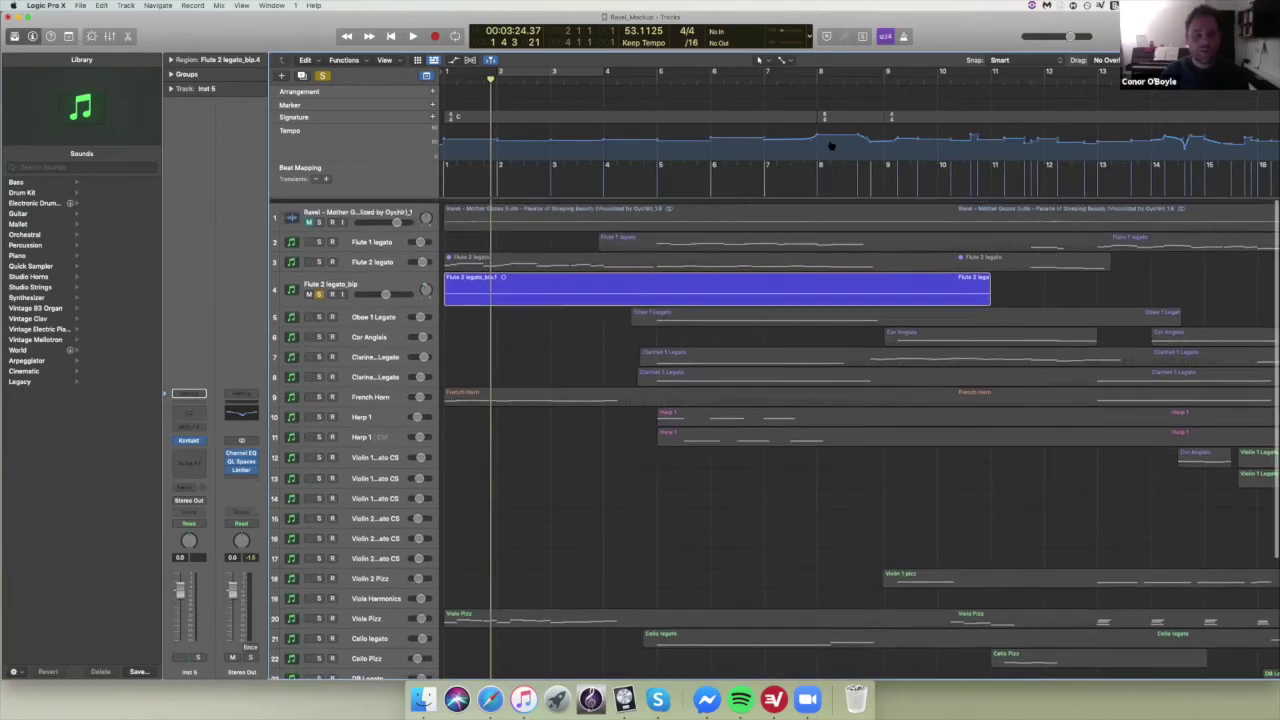
scroll(848, 228, "down", 5)
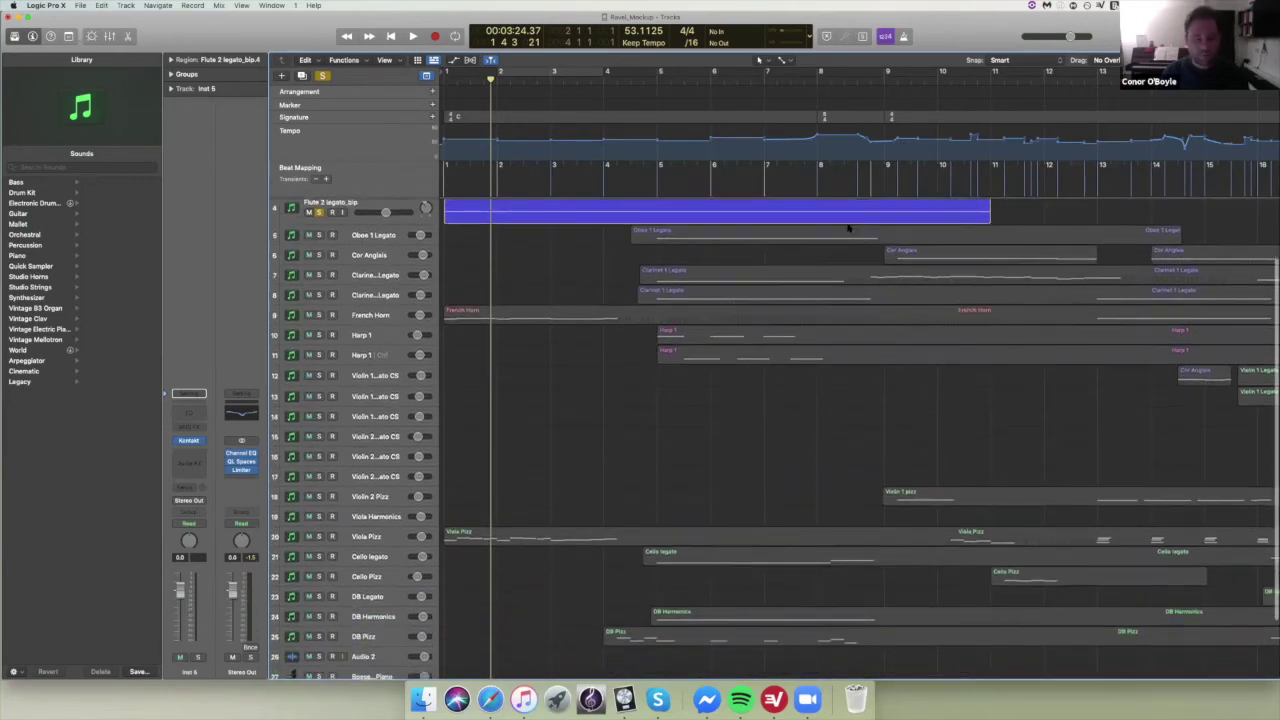
scroll(848, 228, "up", 4)
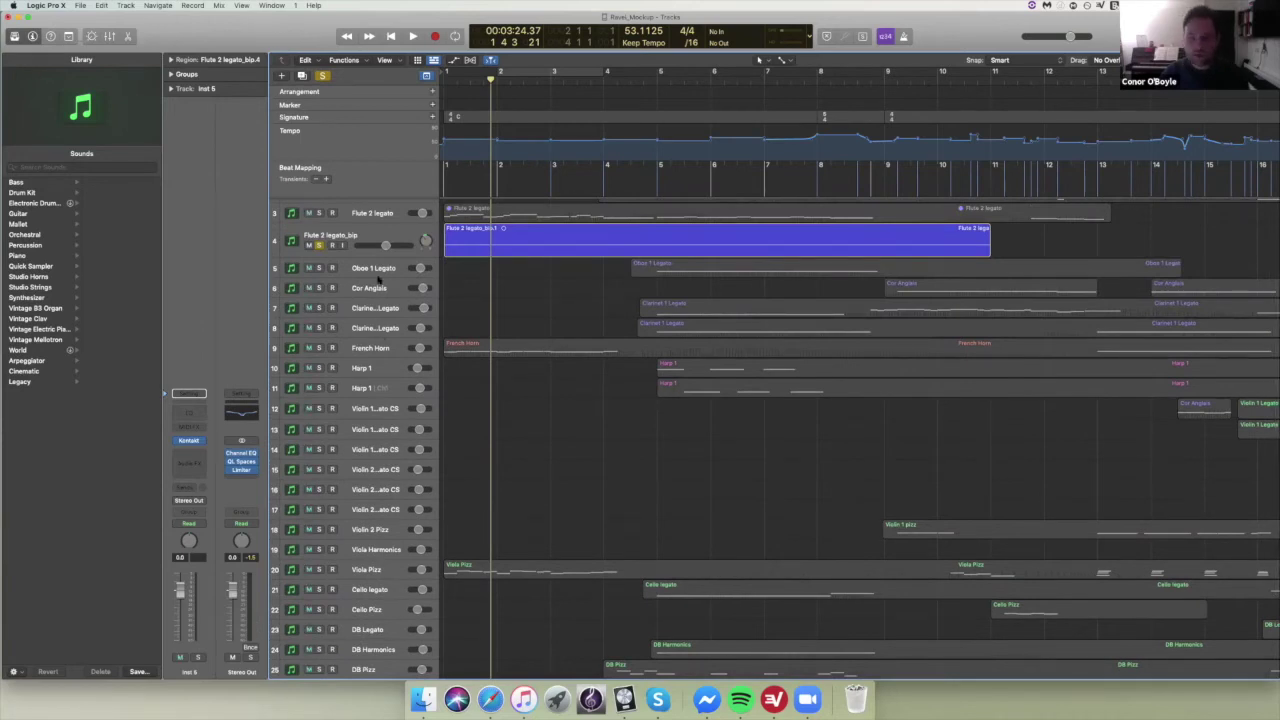
scroll(381, 283, "up", 2)
scroll(381, 281, "up", 1)
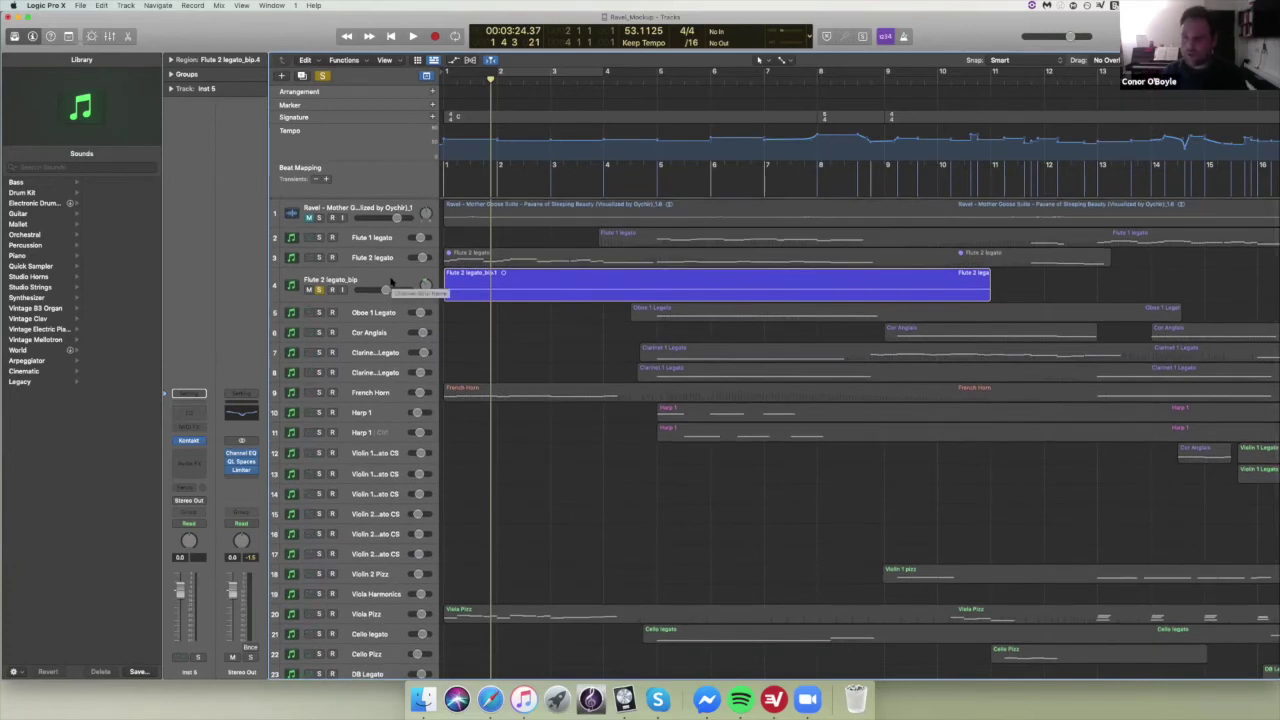
scroll(385, 265, "down", 1)
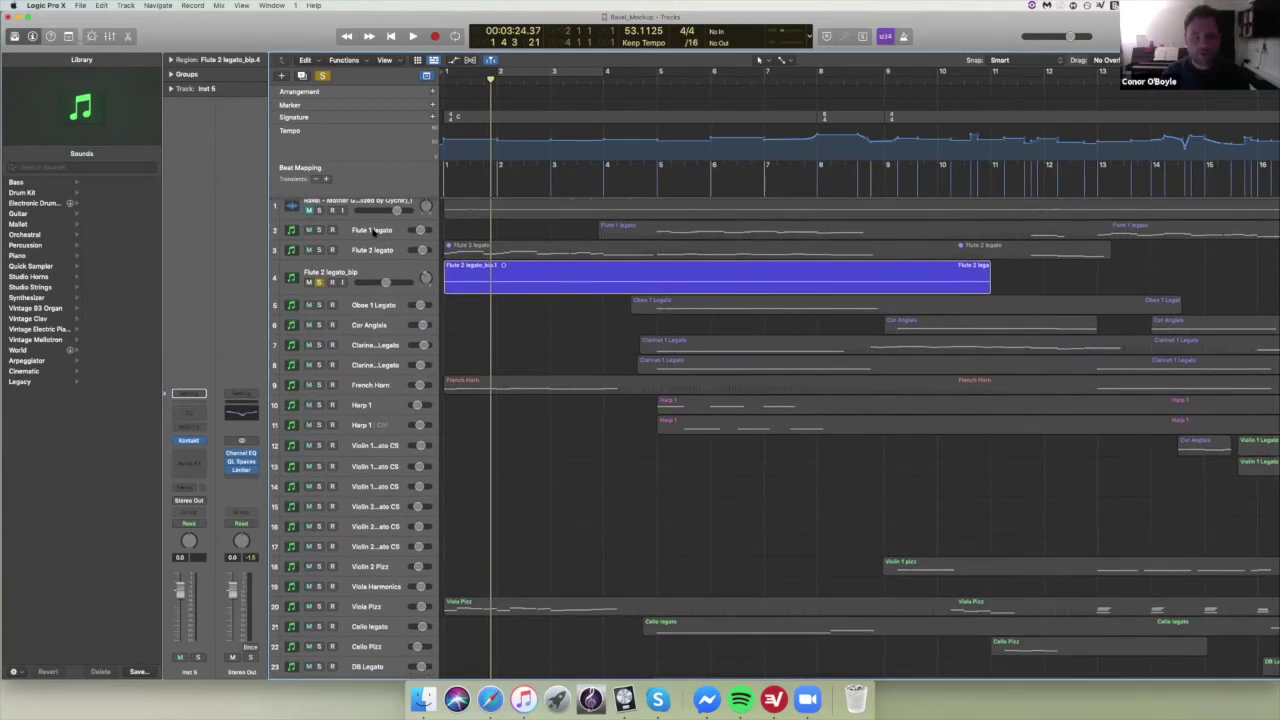
scroll(378, 248, "down", 3)
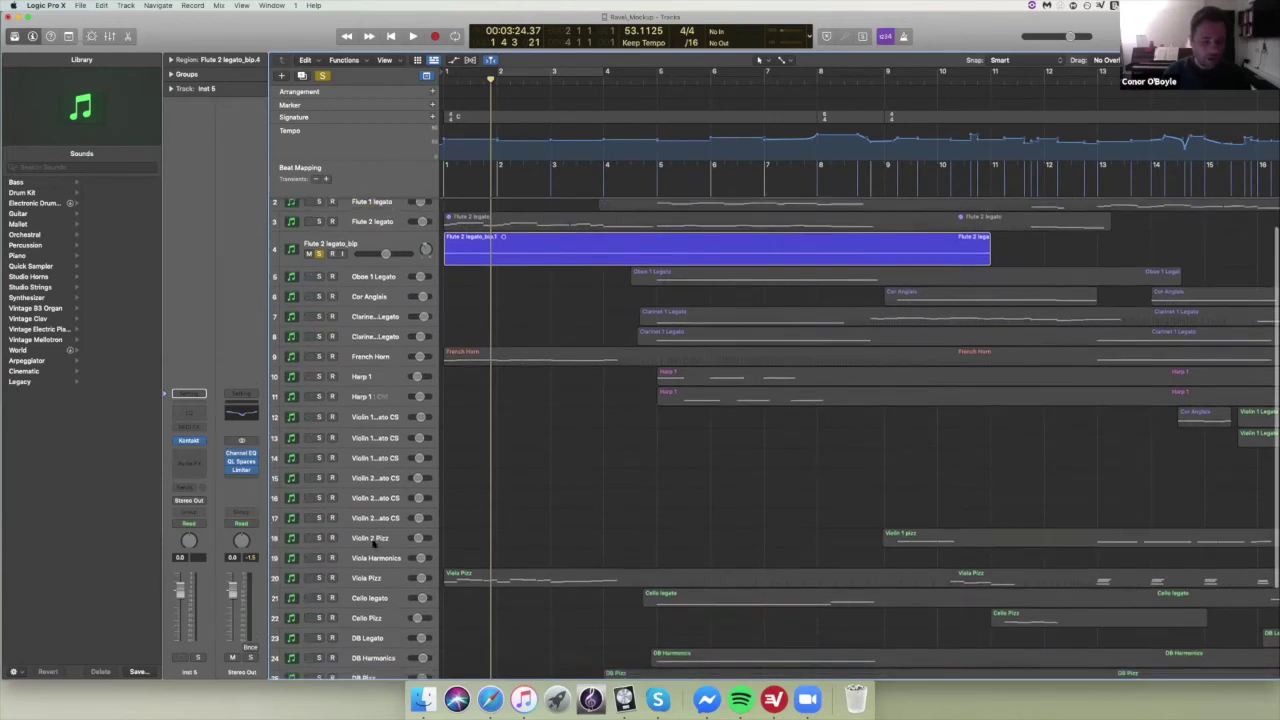
scroll(372, 543, "down", 3)
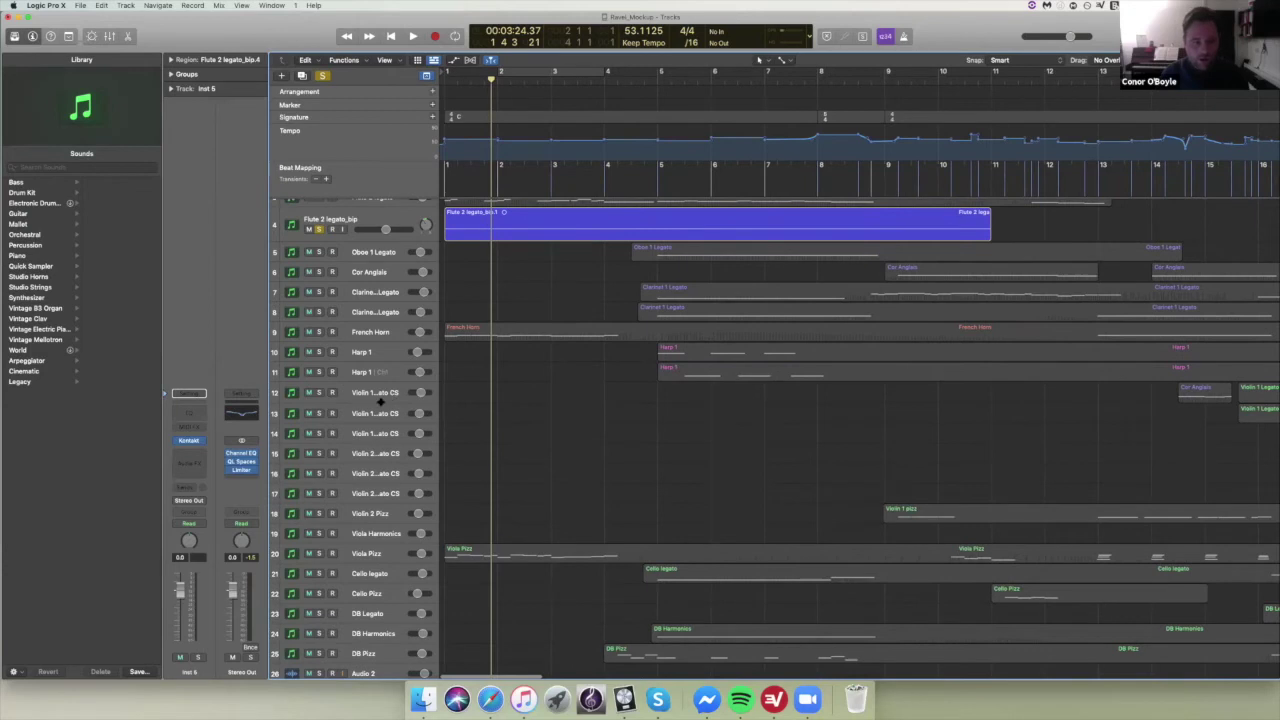
- Review the string tracks, selecting Violin 1 Legato CS, Violin 2 Pizz and Violin 2 Legato CS in turn
left_click(381, 399)
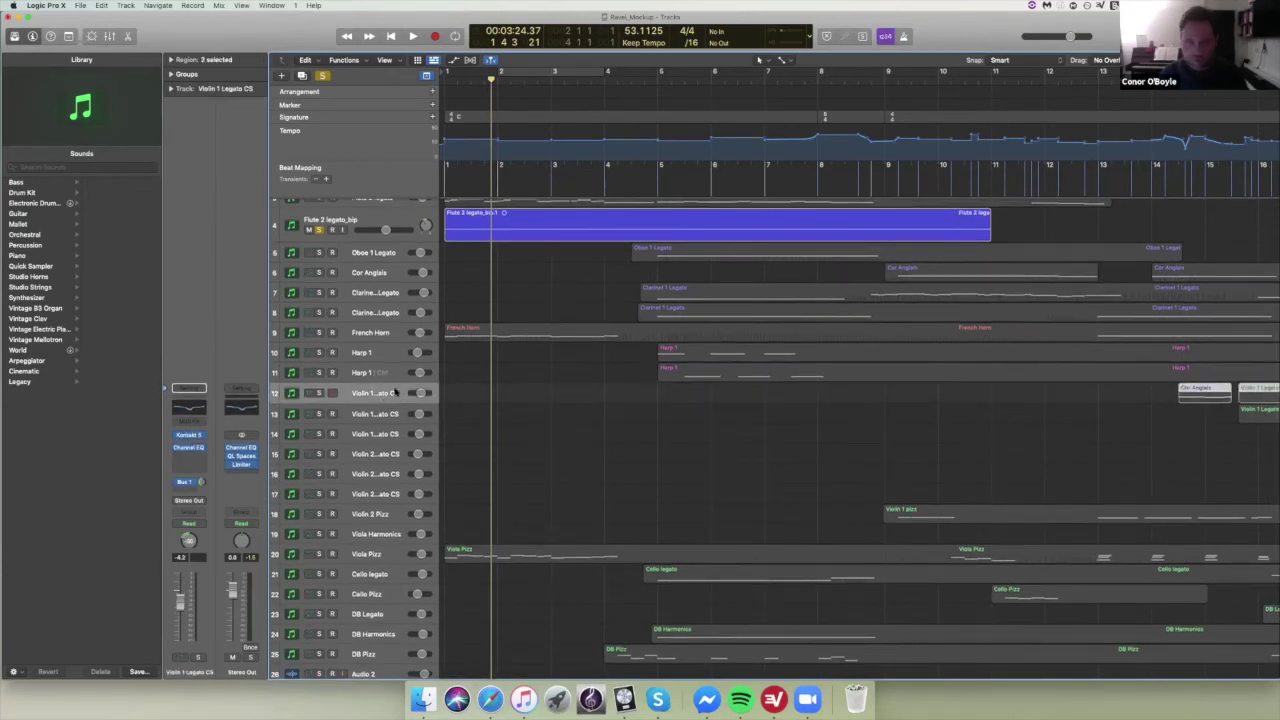
left_click(375, 520)
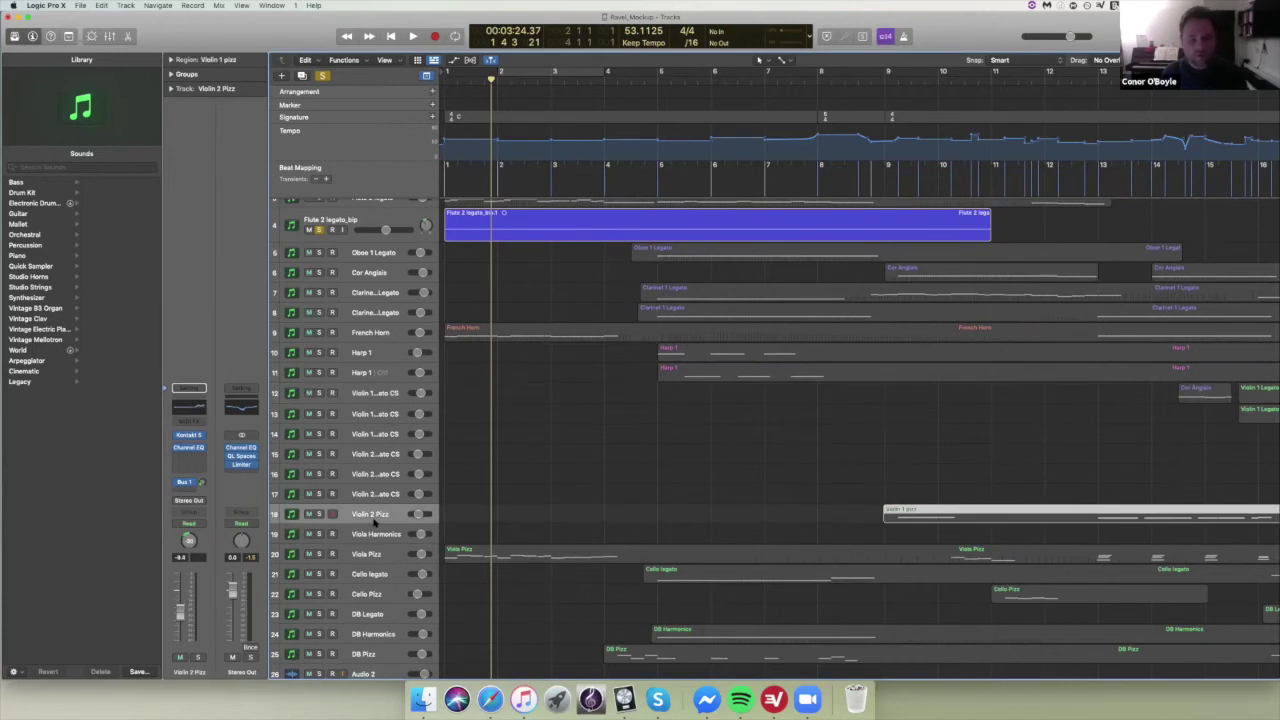
left_click(395, 495)
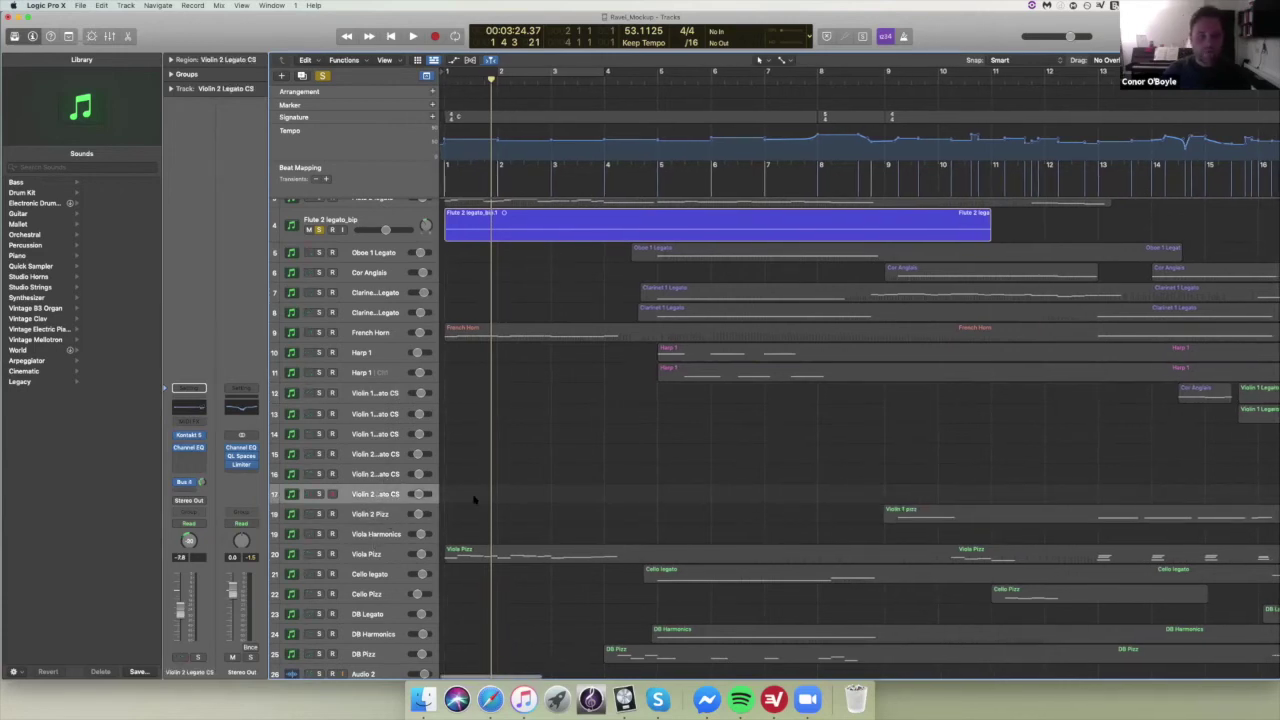
scroll(478, 520, "down", 5)
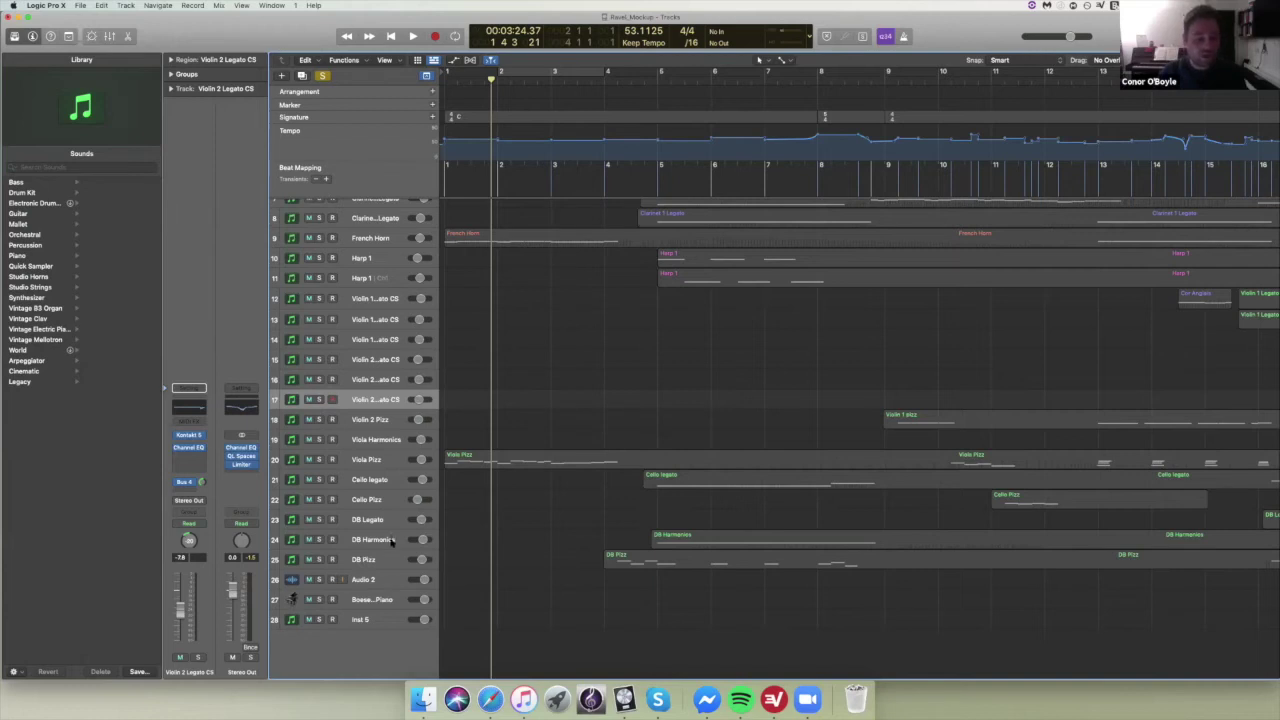
scroll(390, 540, "up", 5)
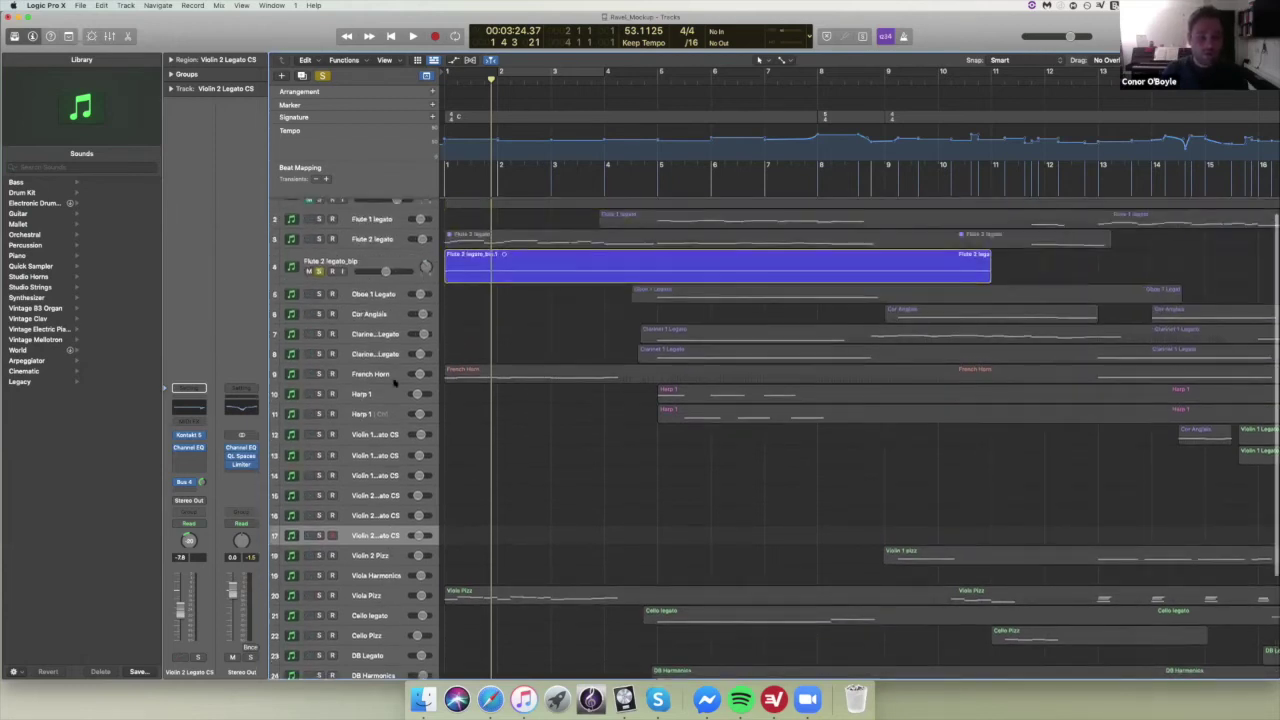
scroll(392, 497, "up", 1)
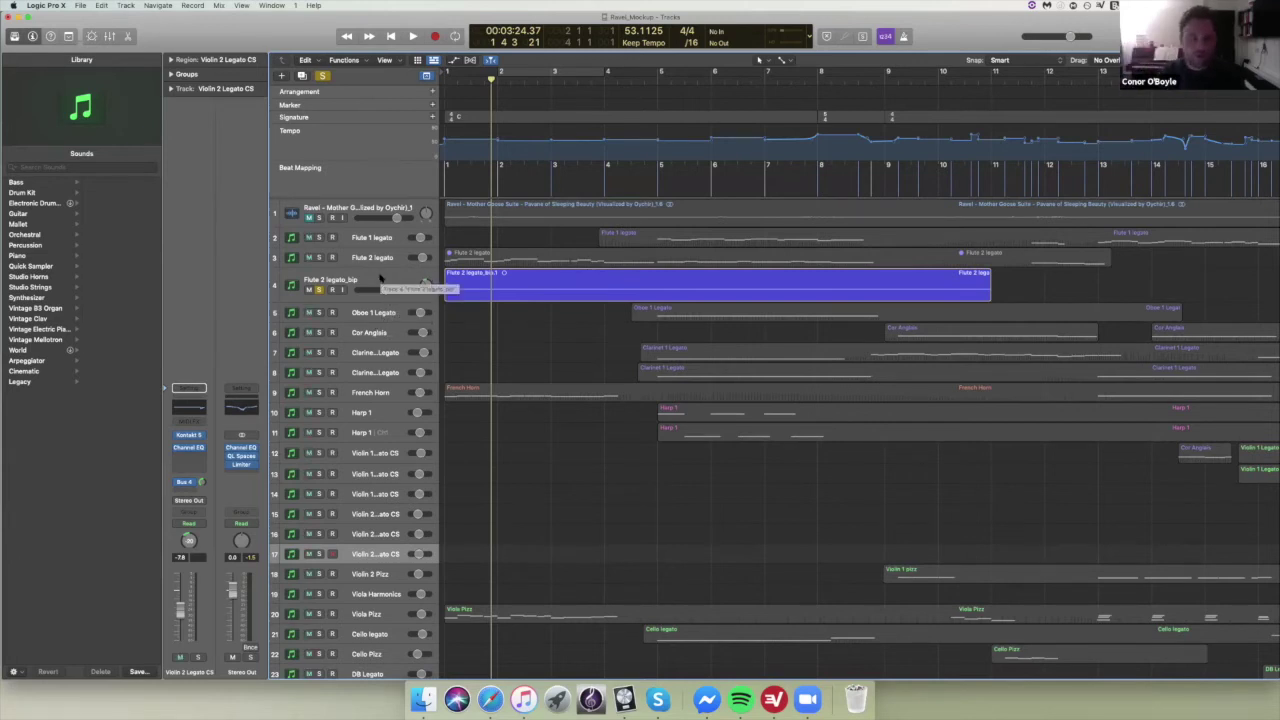
- Group the woodwind tracks from Flute 1 legato through Clarinet 2 Legato into a Folder Stack
left_click(378, 240)
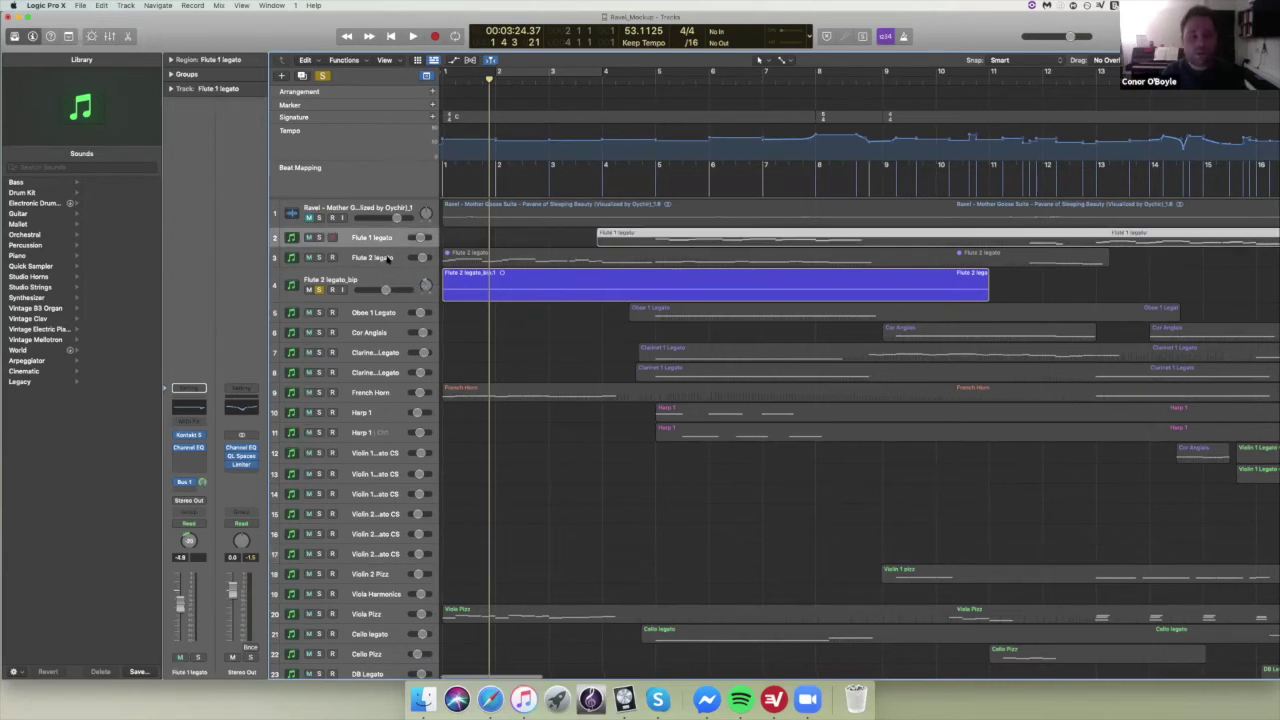
left_click(380, 376, "shift")
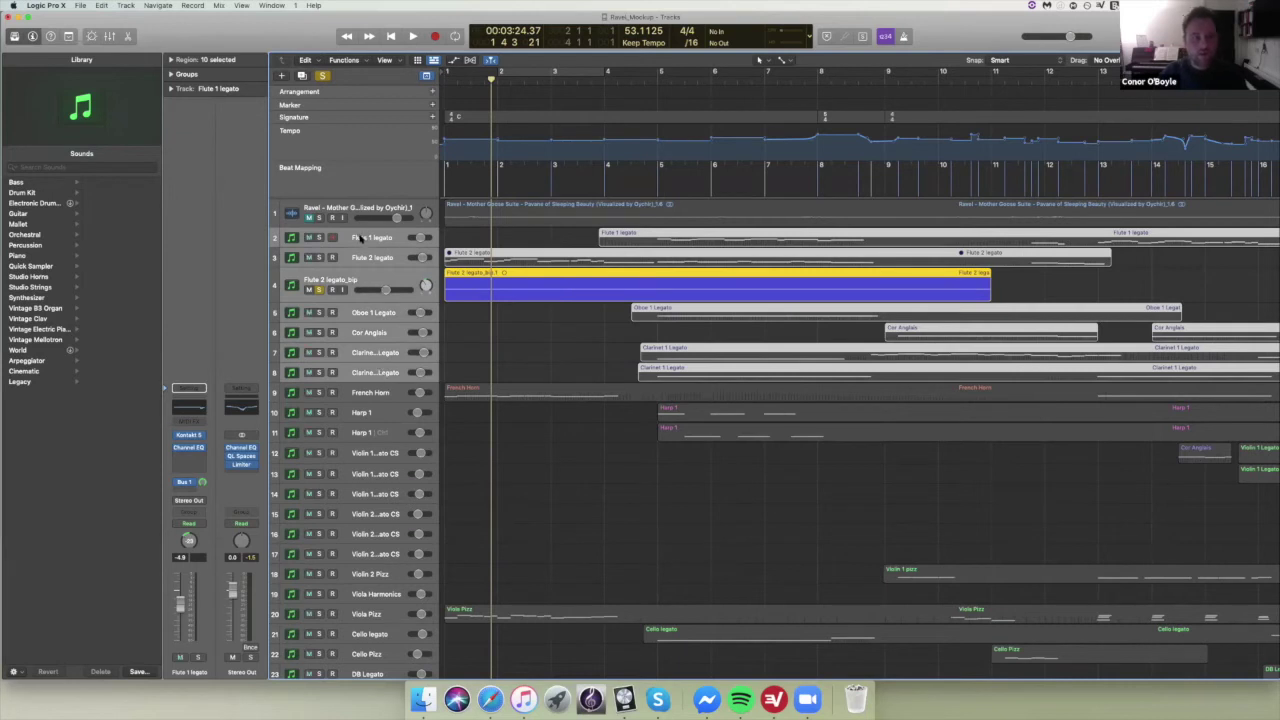
right_click(358, 241)
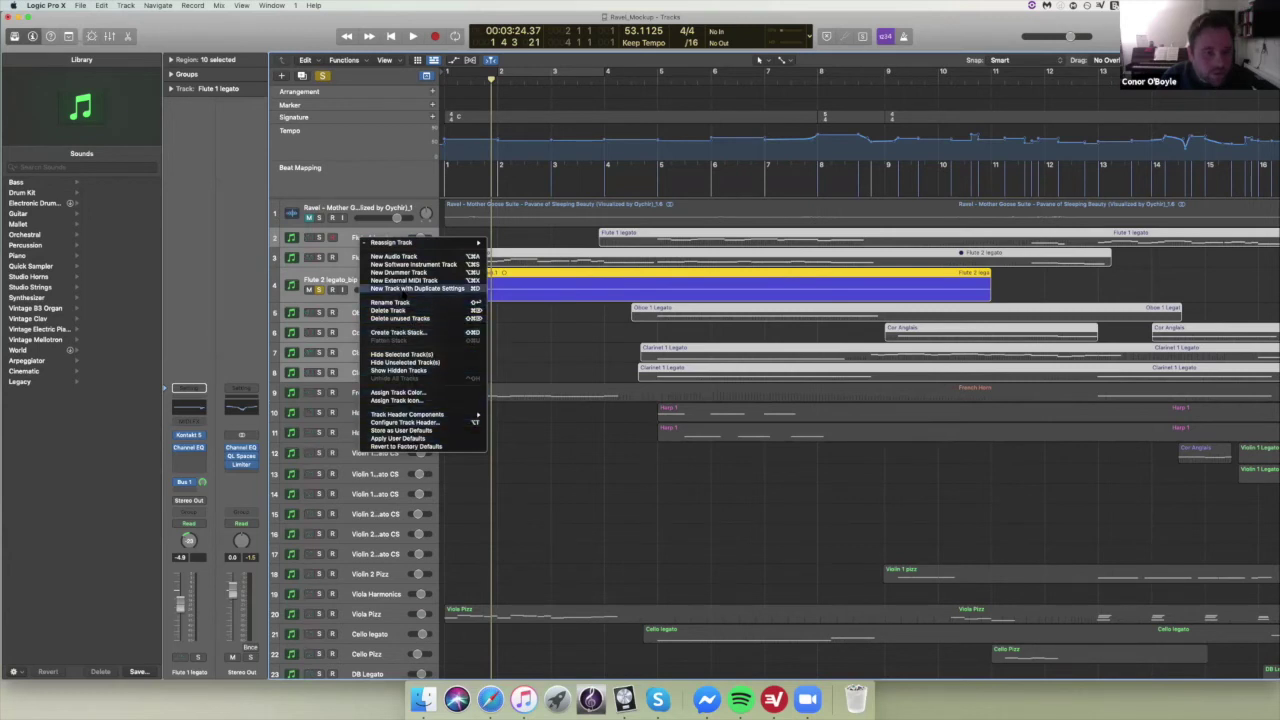
mouse_move(403, 245)
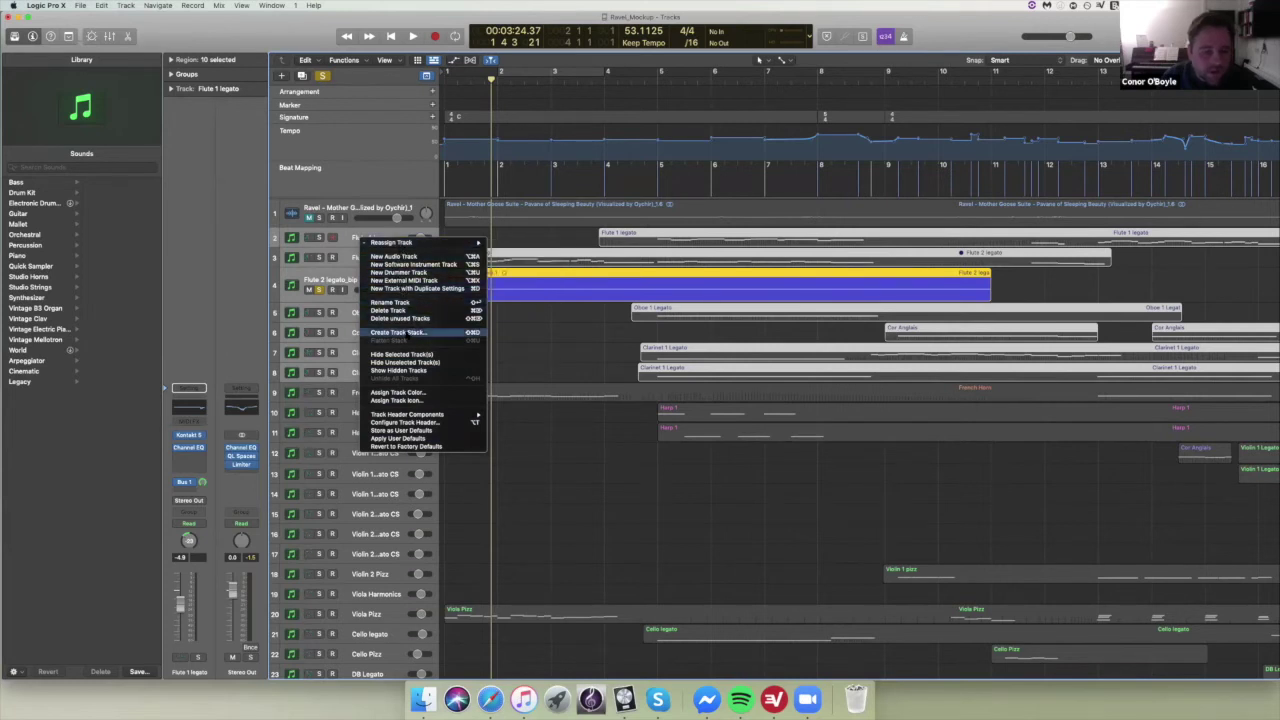
left_click(403, 333)
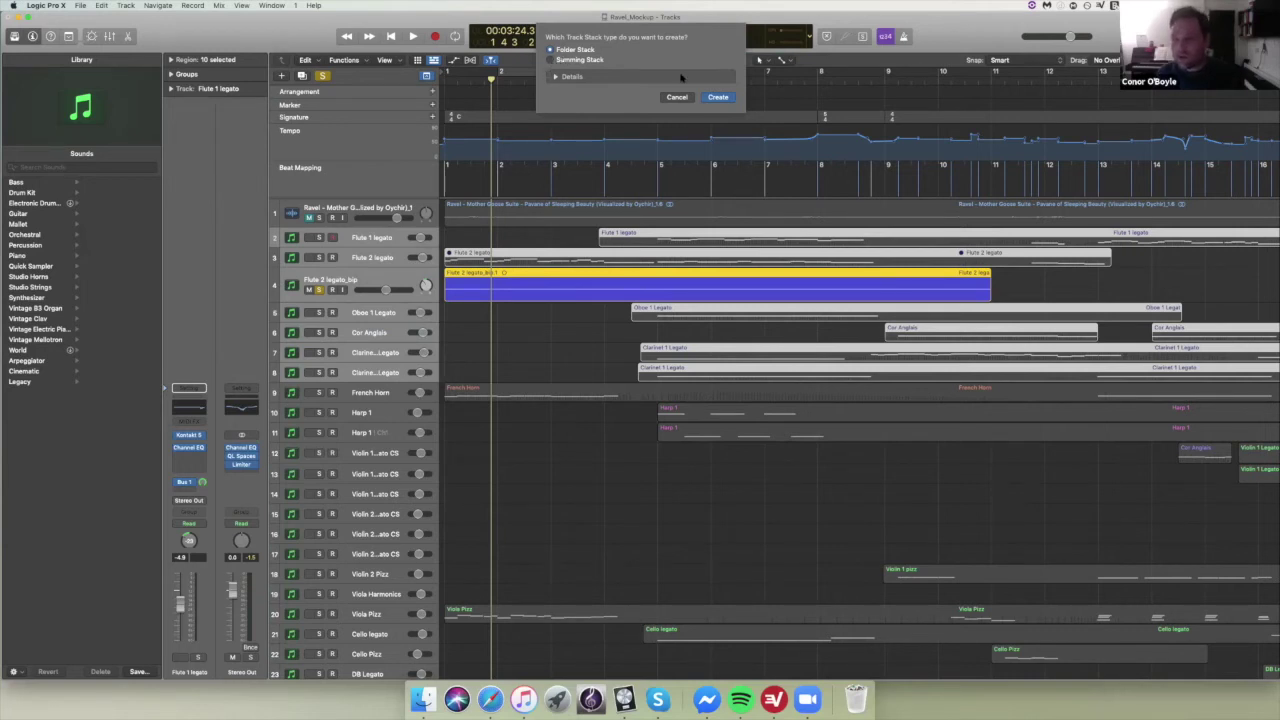
left_click(720, 97)
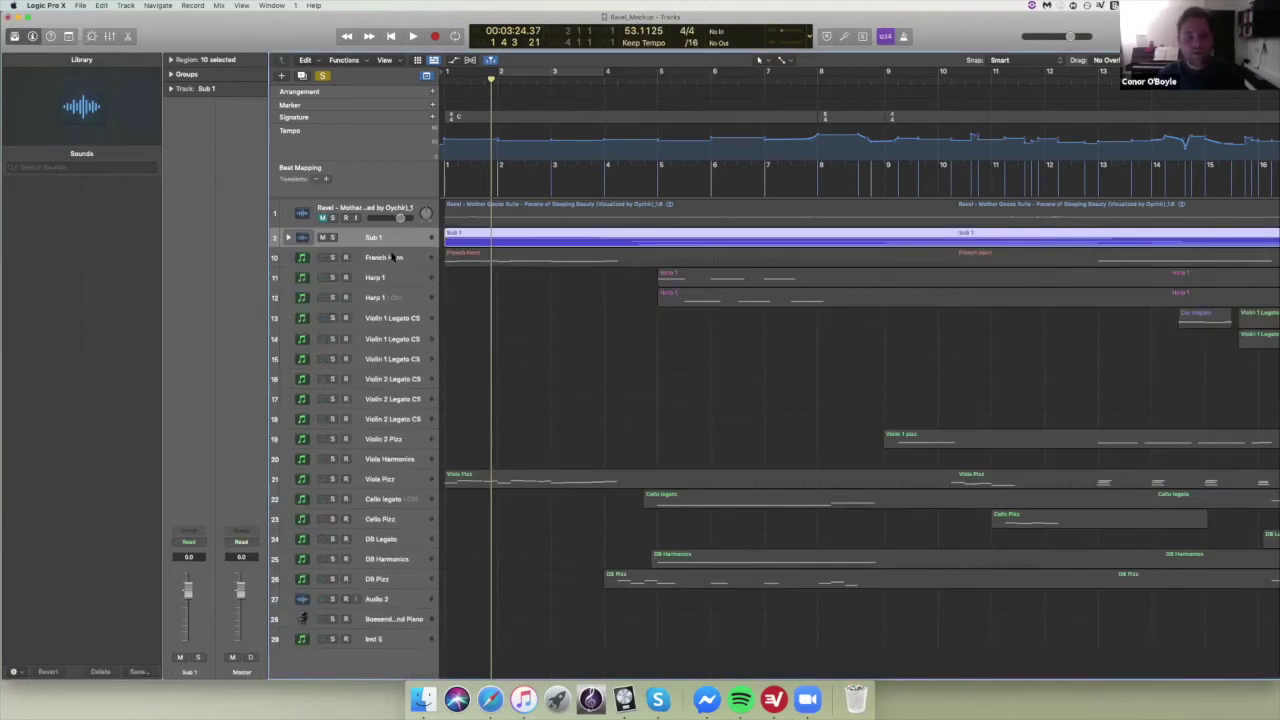
- Expand, collapse and re-expand the new woodwind folder stack to examine the tracks inside it
left_click(287, 237)
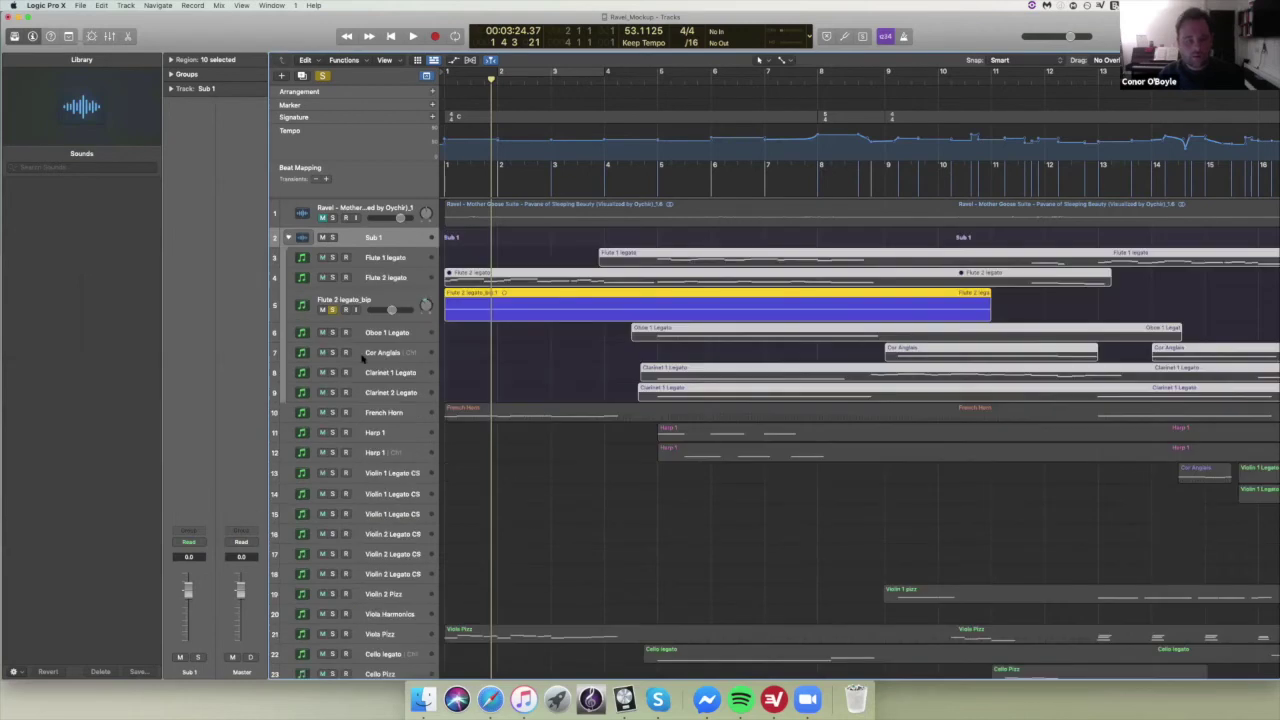
left_click(288, 237)
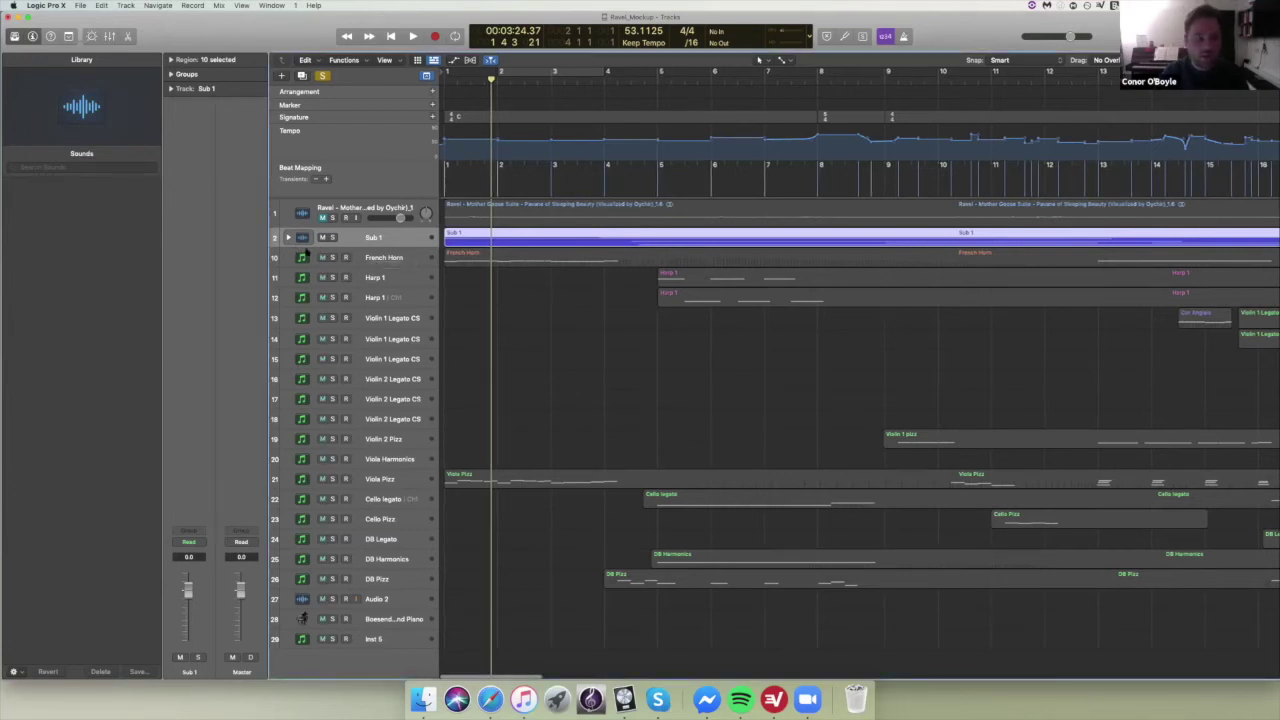
left_click(288, 237)
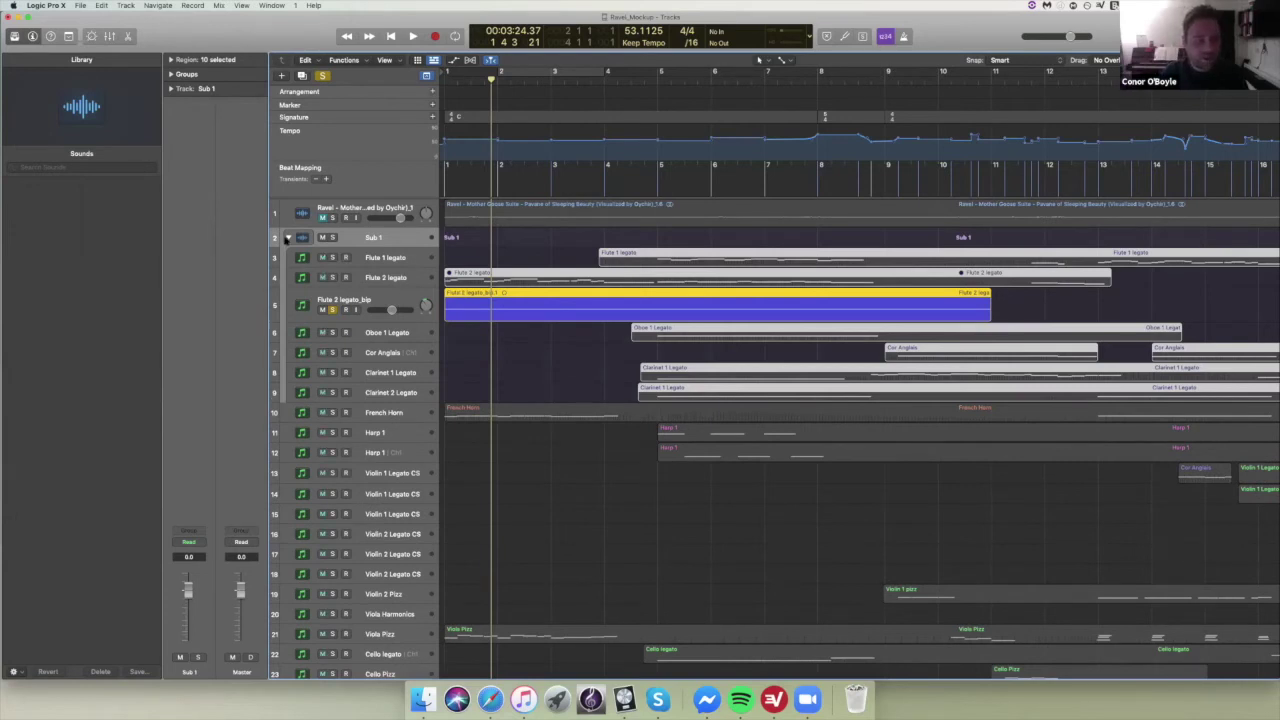
- Collapse the Sub 1 woodwind stack and briefly show the mixer beneath the arrangement before hiding it
left_click(288, 237)
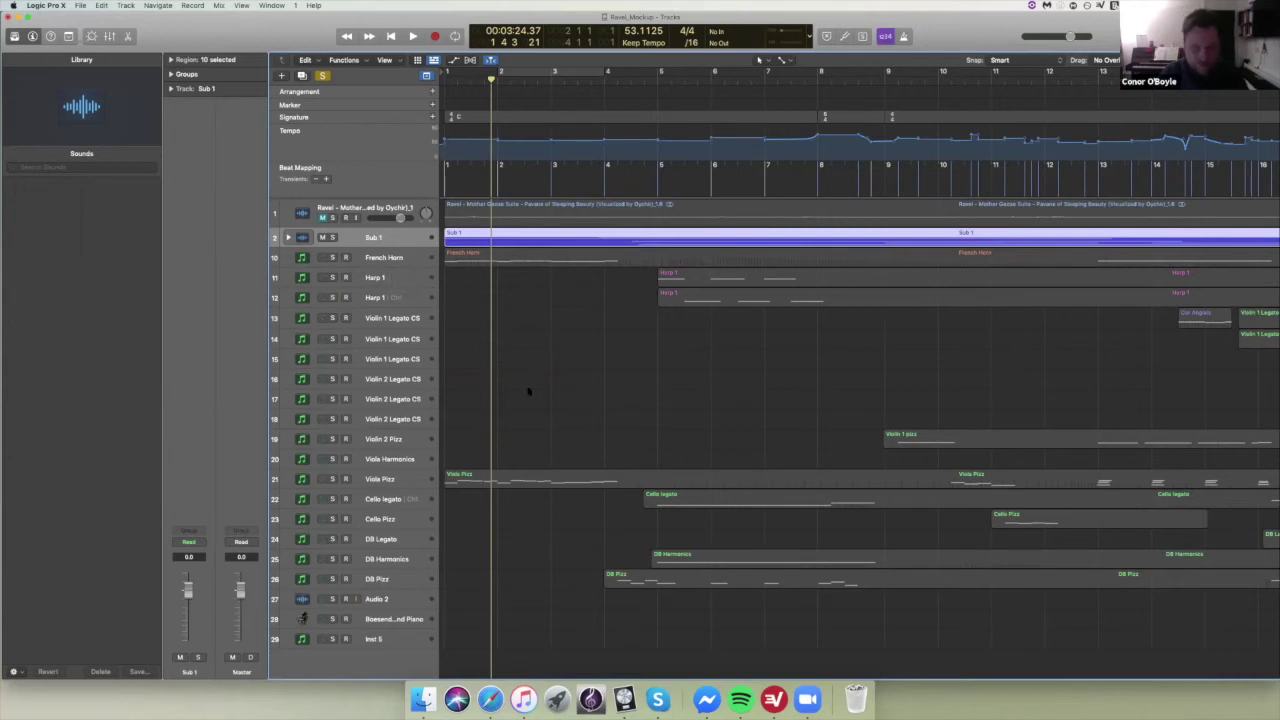
key("x")
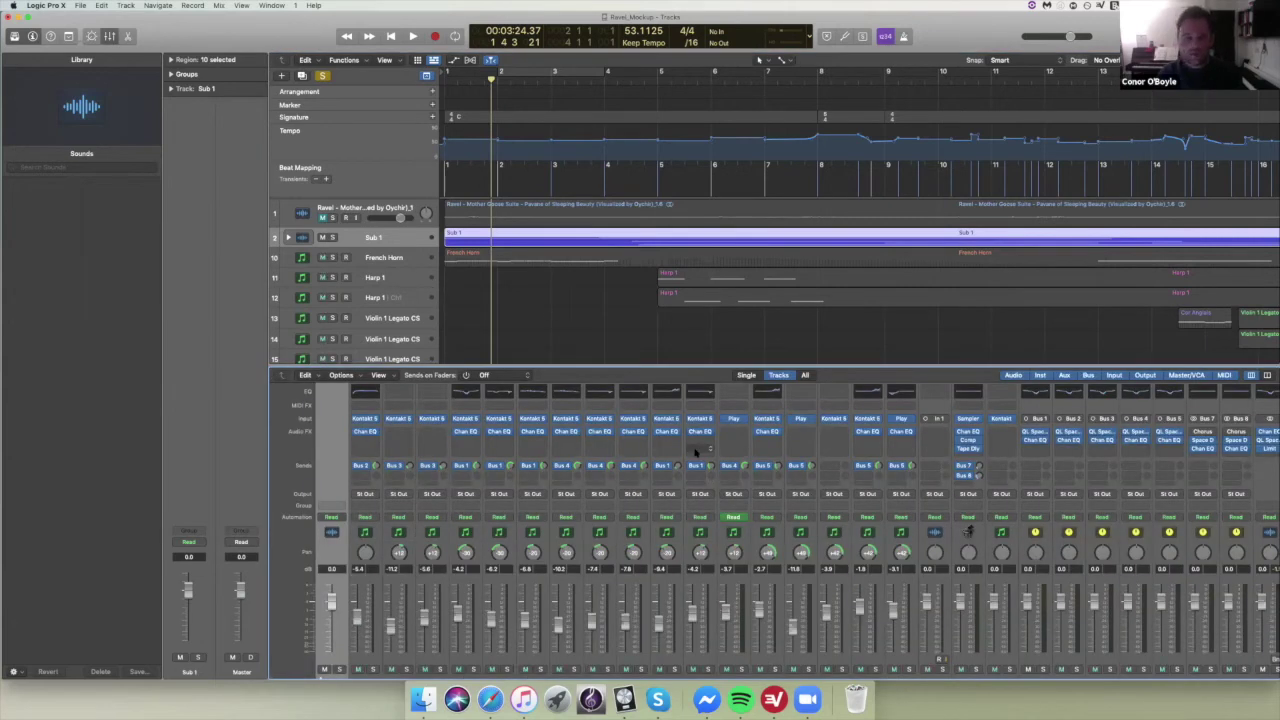
key("x")
- Open the Mixer in a separate window, reposition it over the arrangement and close it
left_click(271, 5)
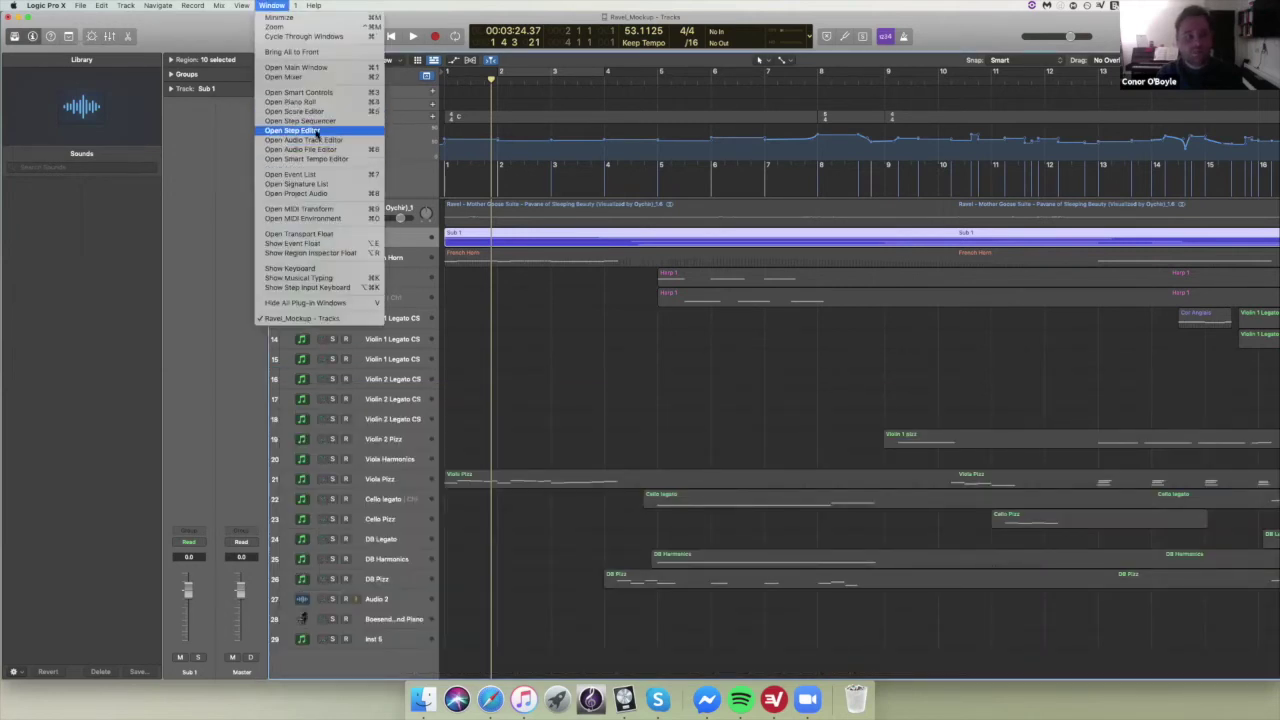
left_click(312, 77)
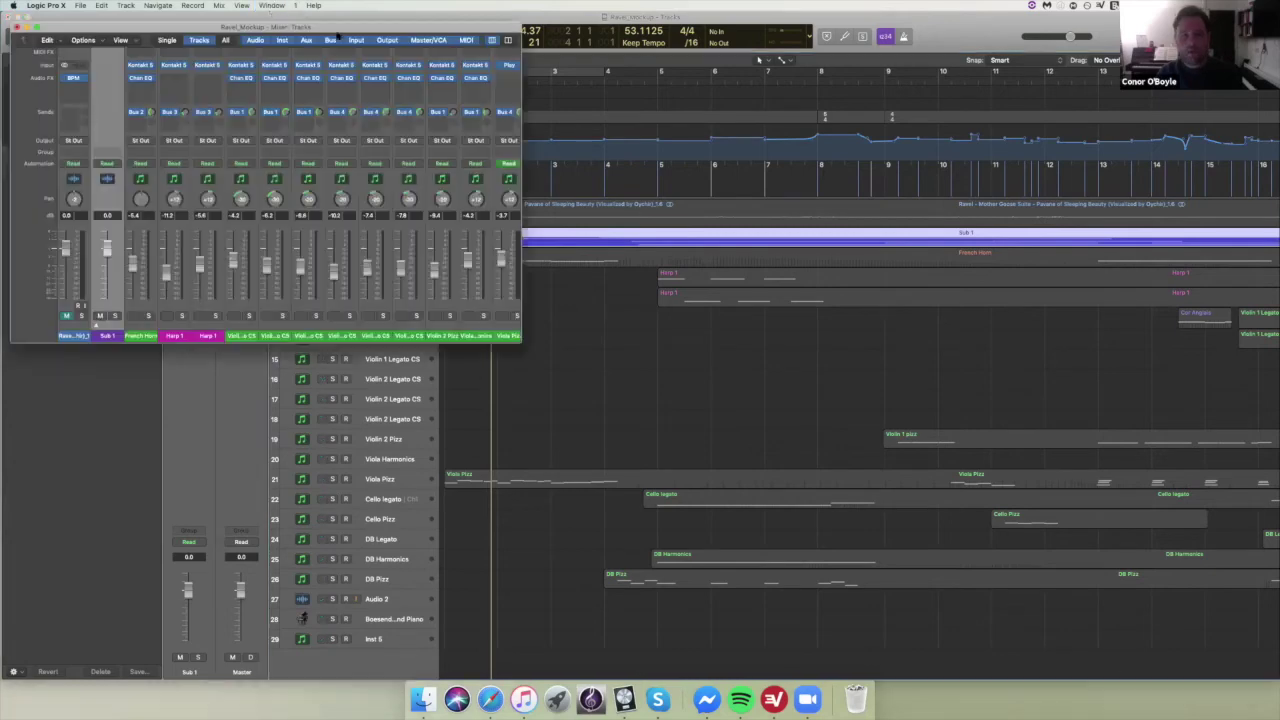
left_click_drag(340, 26, 787, 61)
left_click_drag(665, 61, 985, 183)
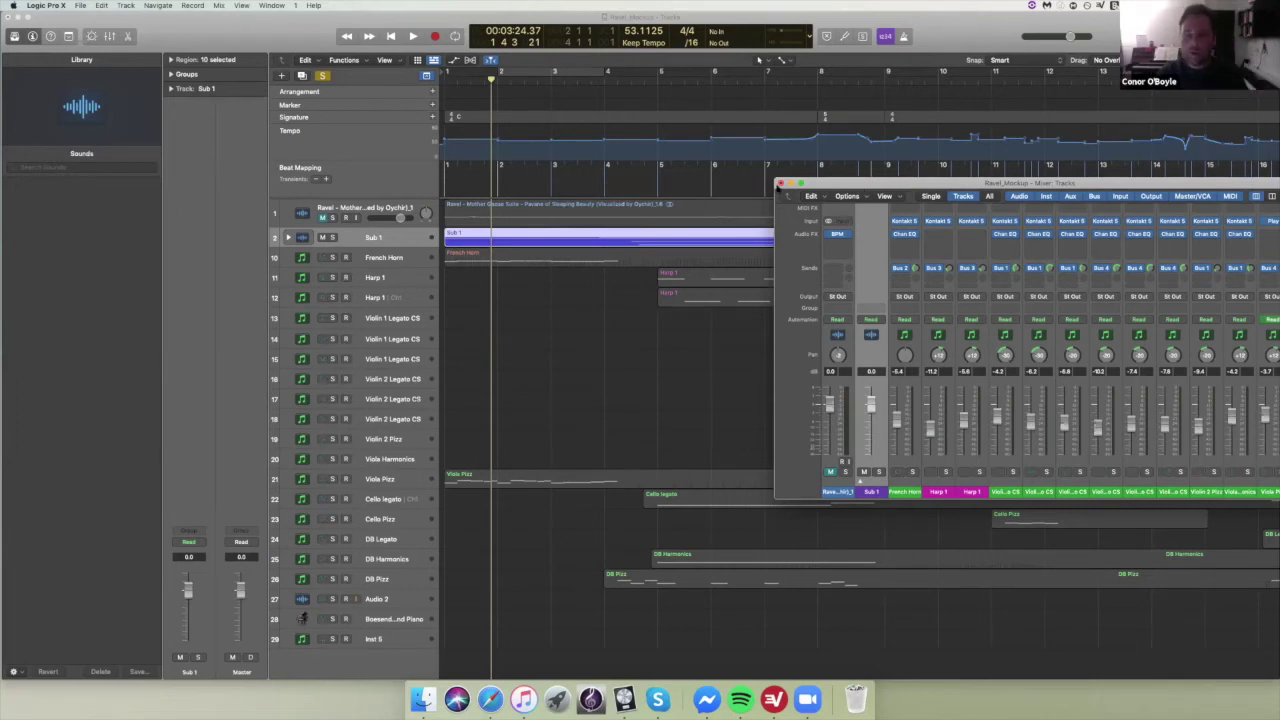
left_click(780, 185)
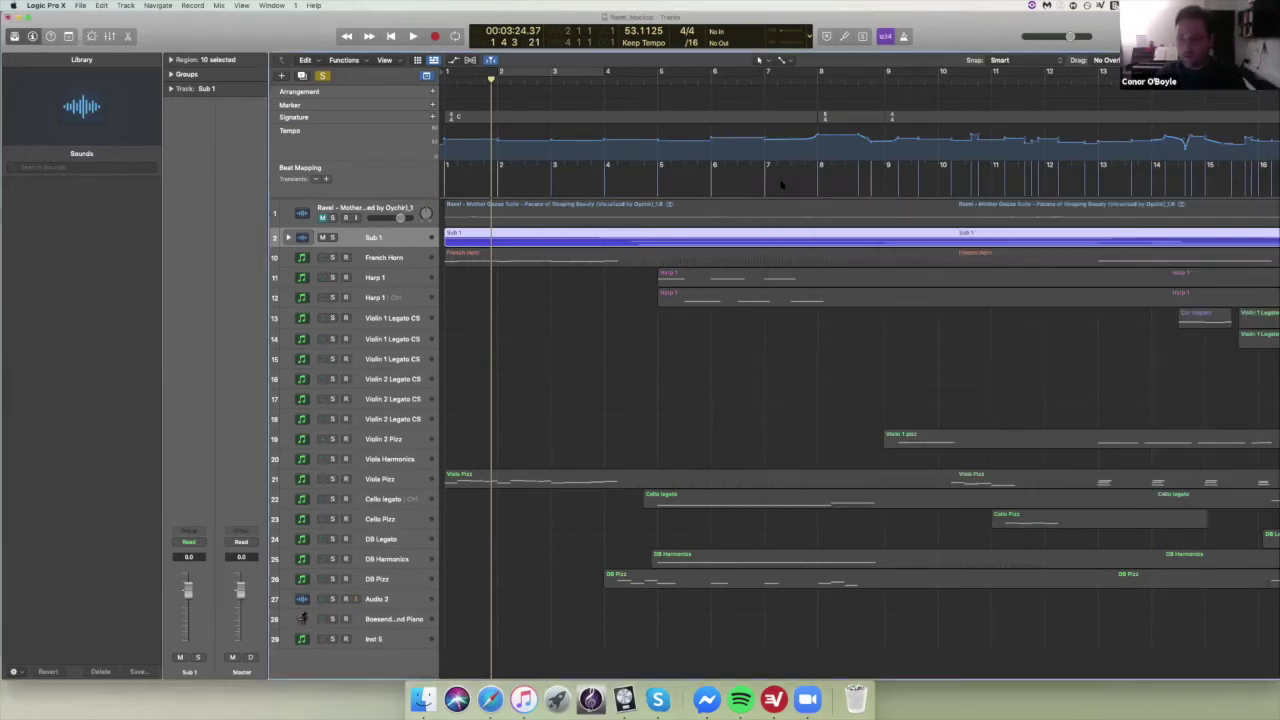
scroll(782, 185, "right", 3)
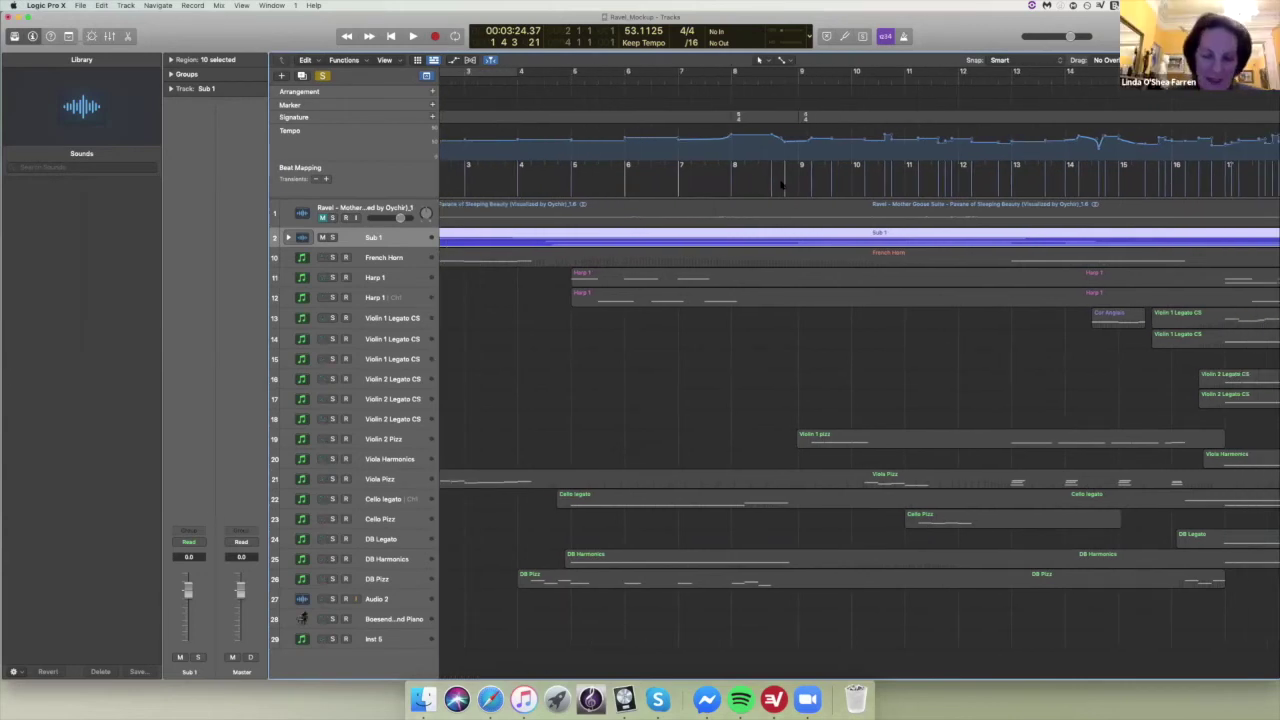
scroll(782, 185, "left", 3)
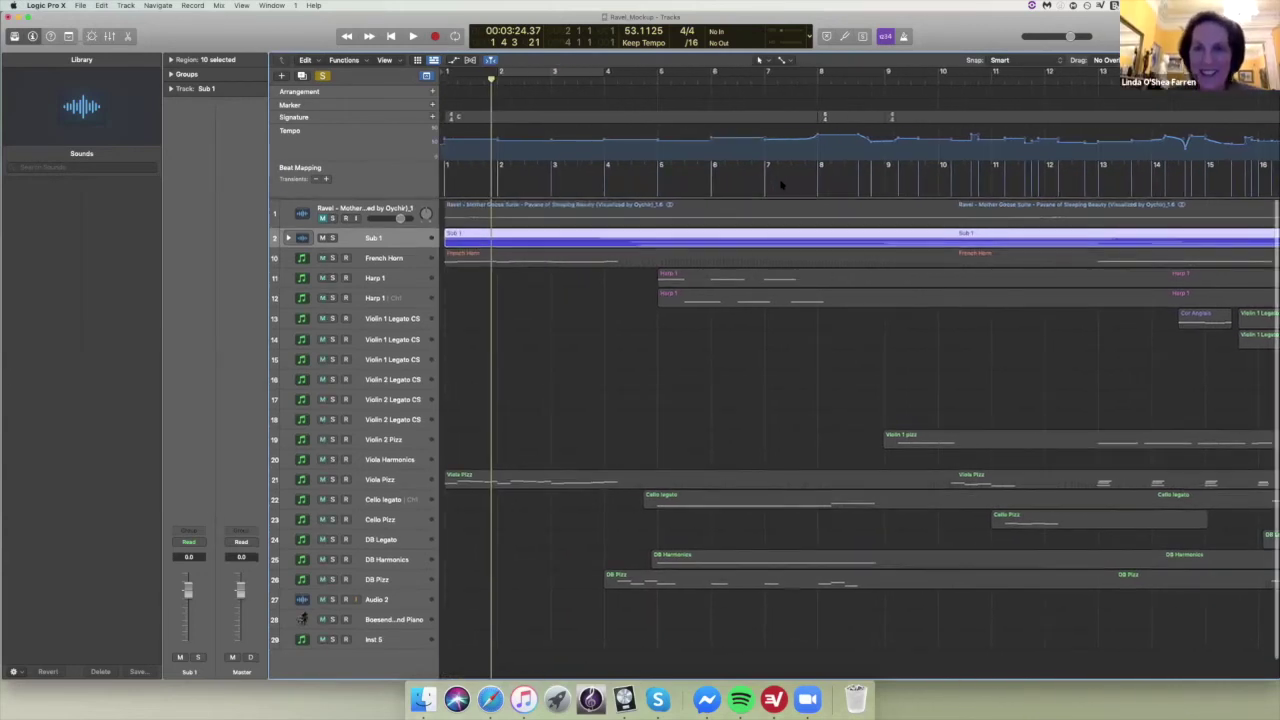
scroll(782, 185, "down", 1)
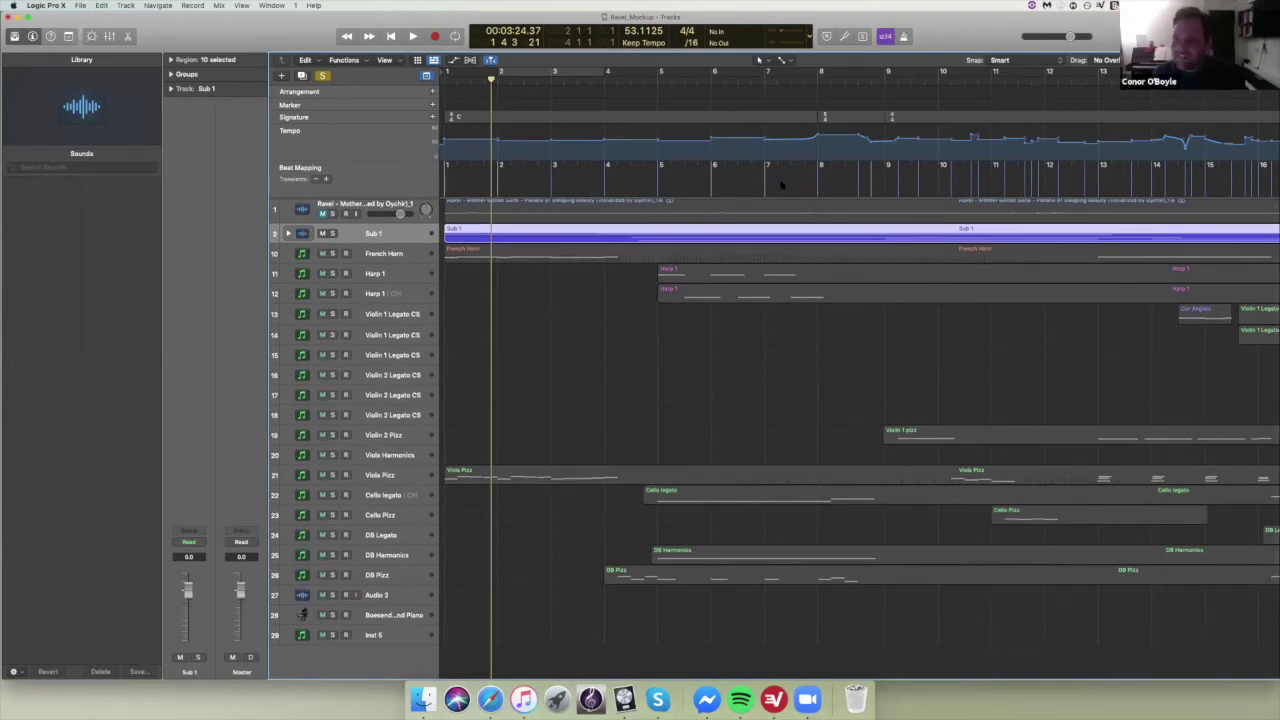
scroll(782, 185, "down", 1)
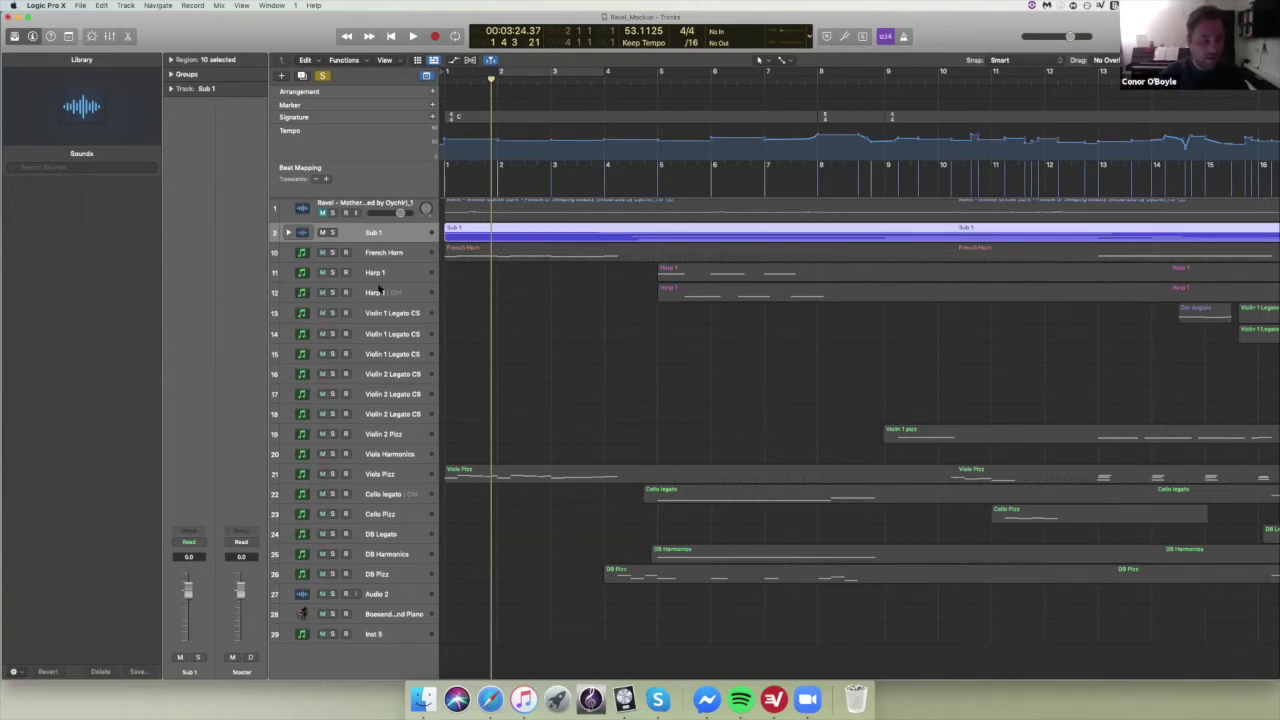
scroll(350, 250, "down", 1)
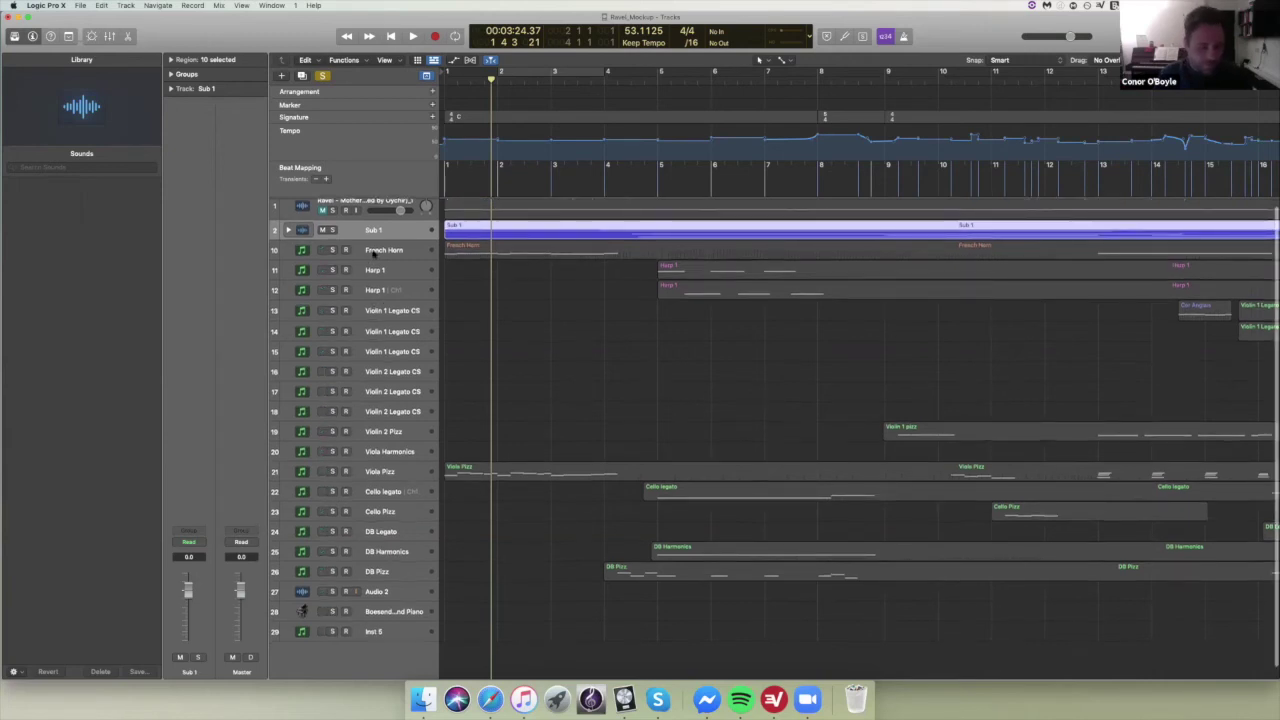
- Expand the Sub 1 stack, select the Flute 2 legato_bip track and show the mixer
left_click(288, 230)
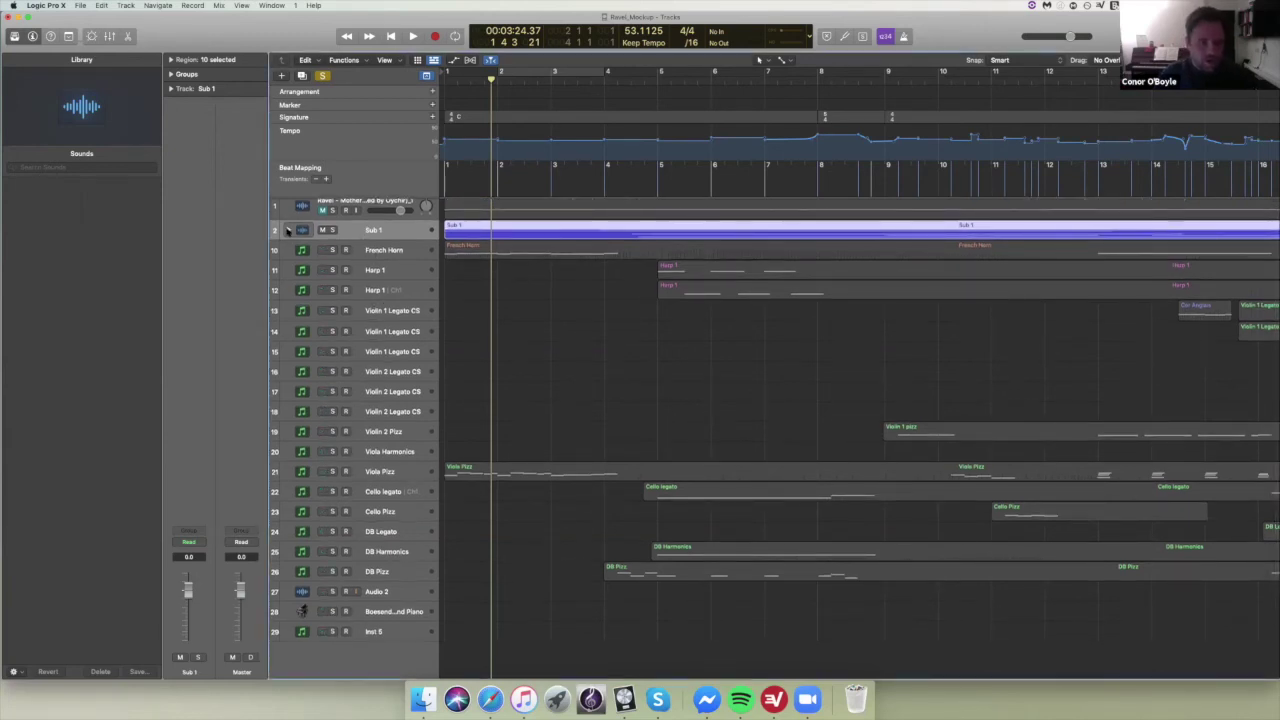
left_click(394, 292)
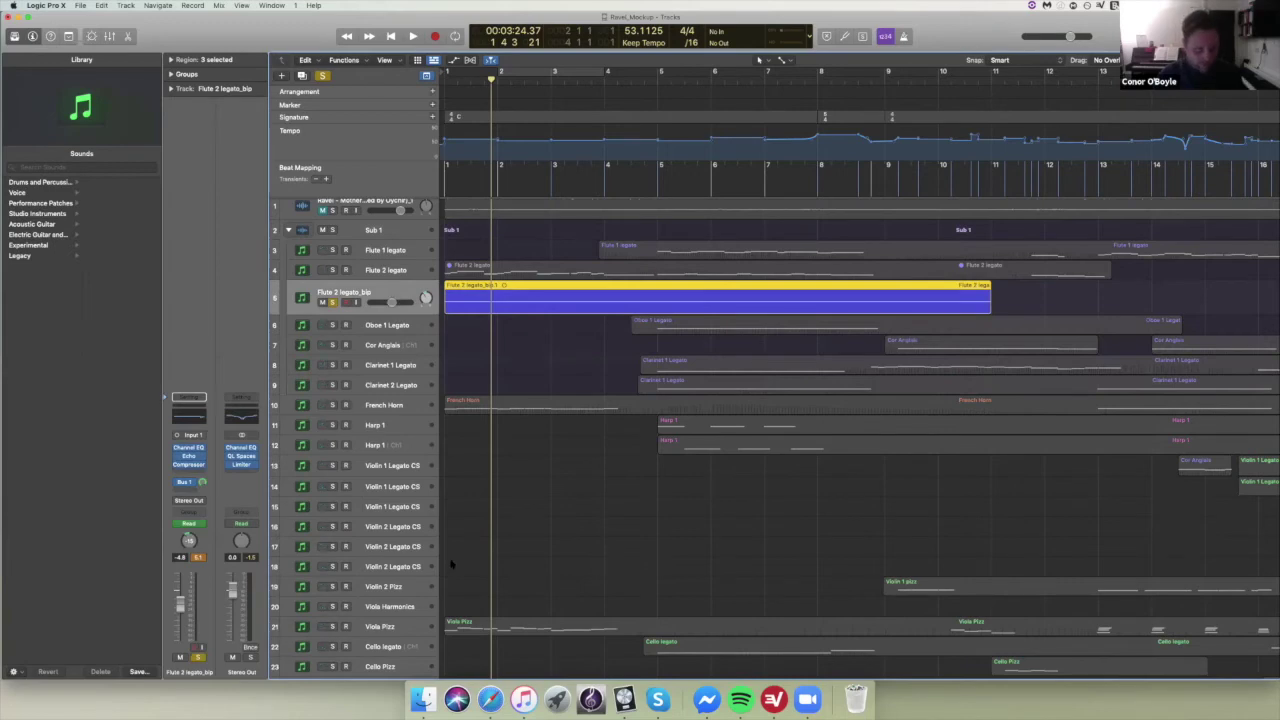
key("x")
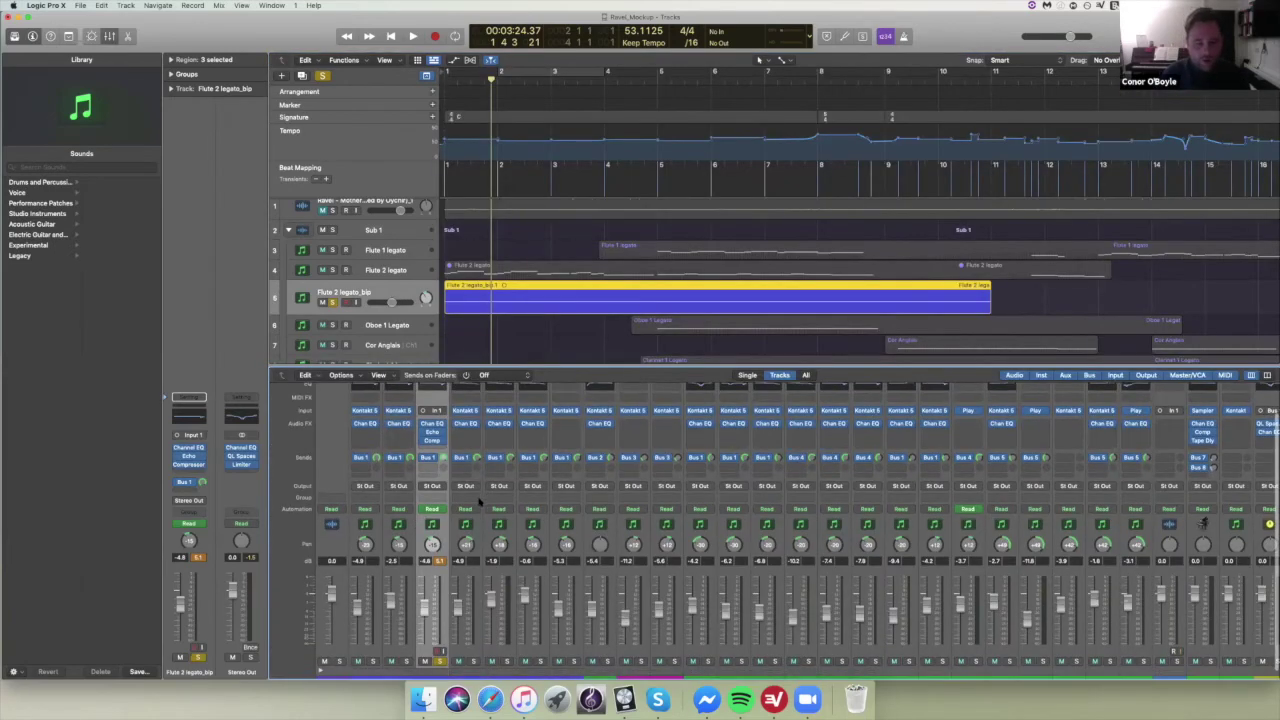
- Look over the instrument channel strips in the mixer, checking each one's effects and bus sends
scroll(478, 502, "left", 2)
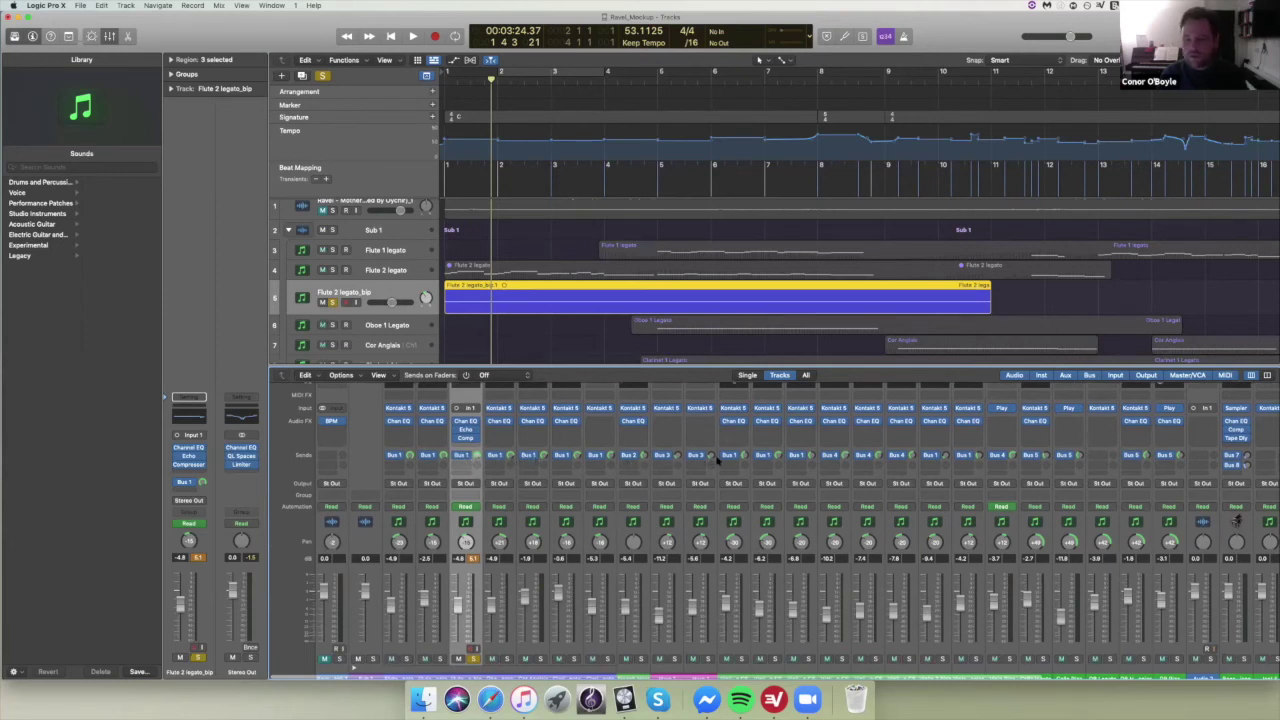
scroll(717, 458, "right", 1)
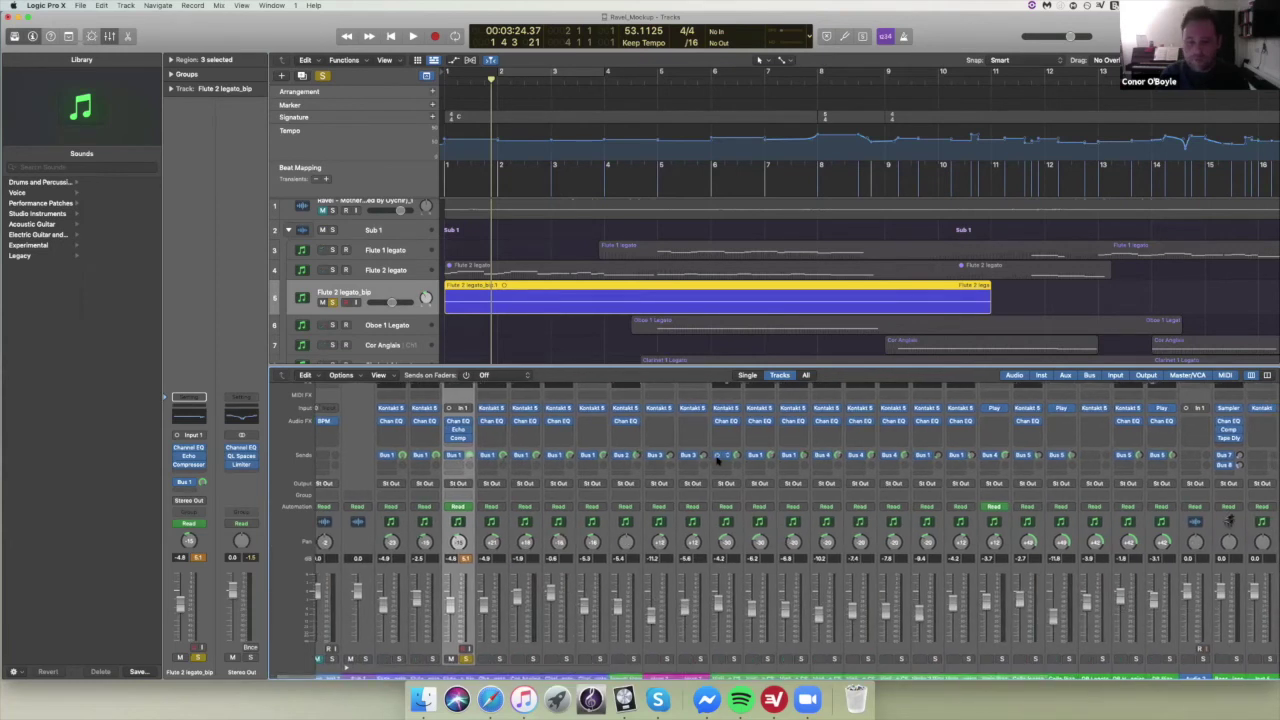
scroll(717, 458, "right", 4)
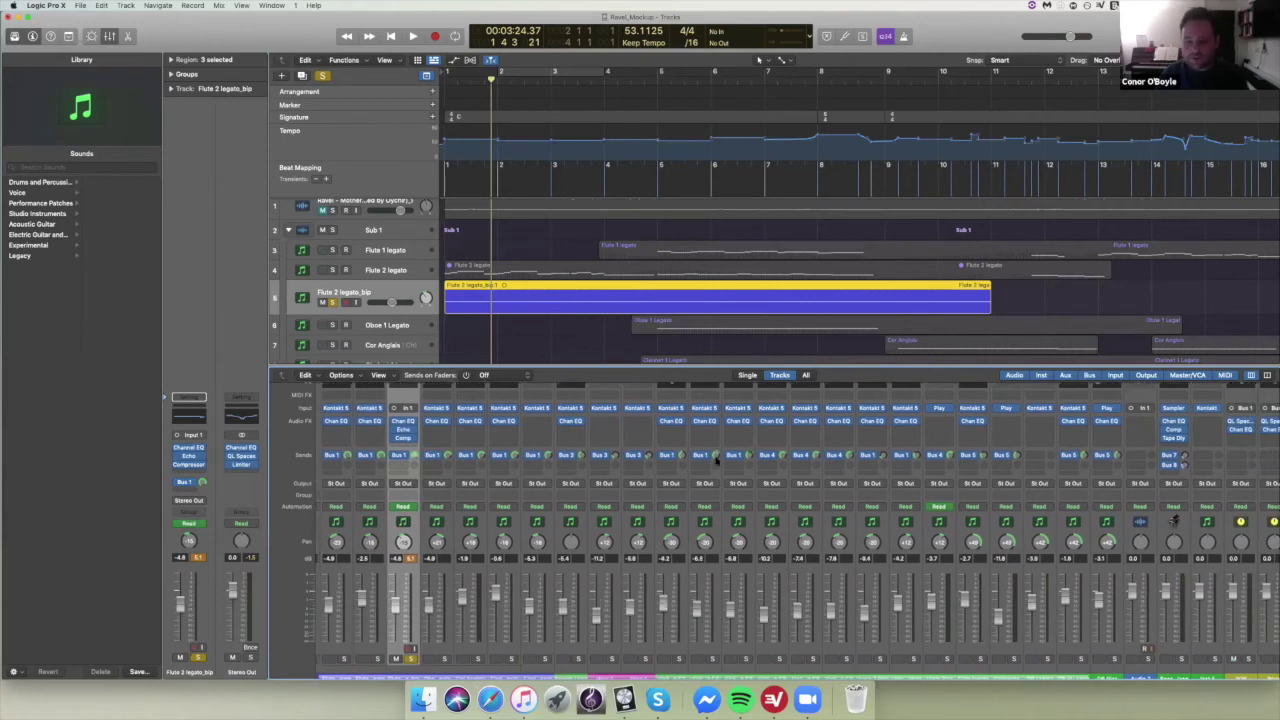
scroll(717, 458, "right", 2)
scroll(457, 430, "left", 7)
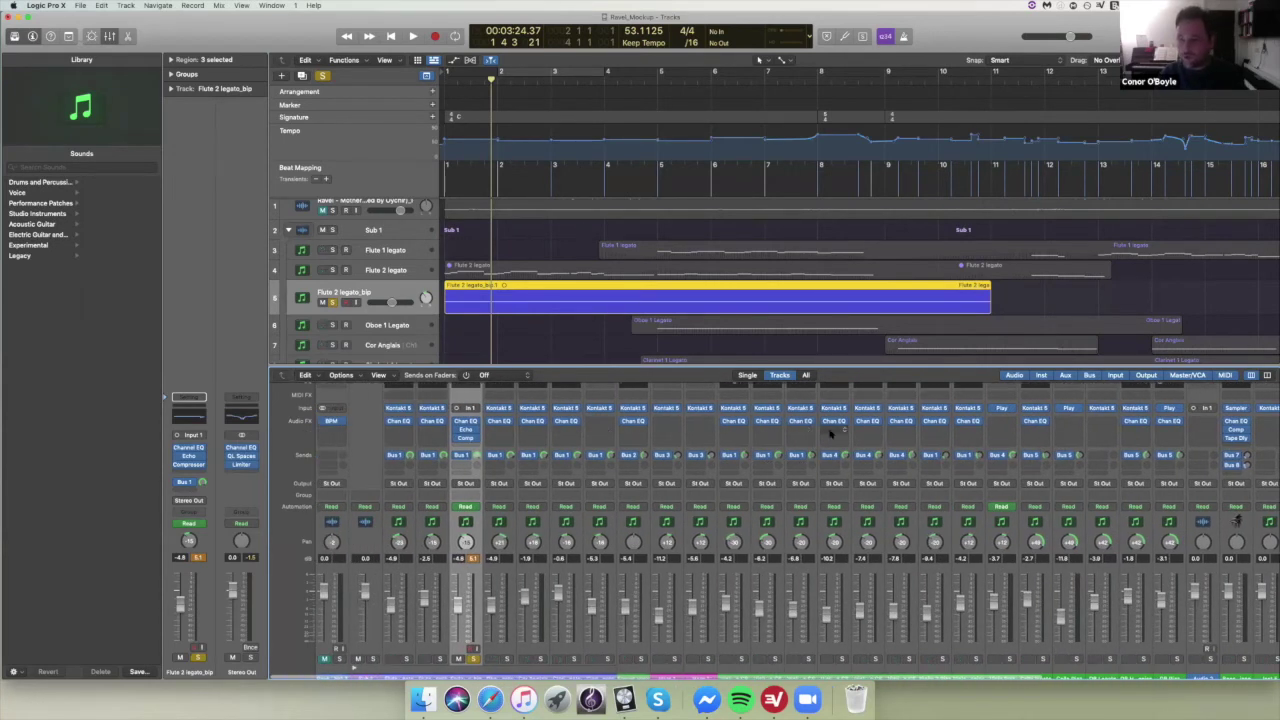
scroll(829, 433, "right", 2)
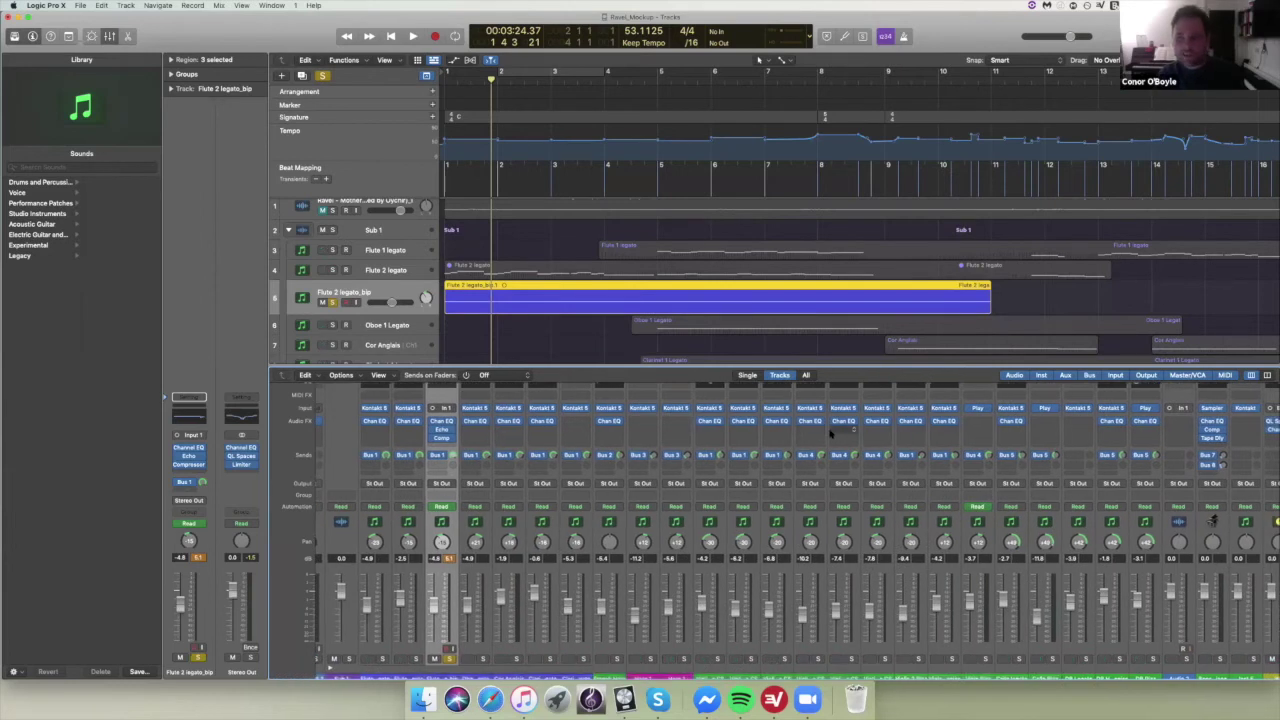
scroll(829, 433, "right", 2)
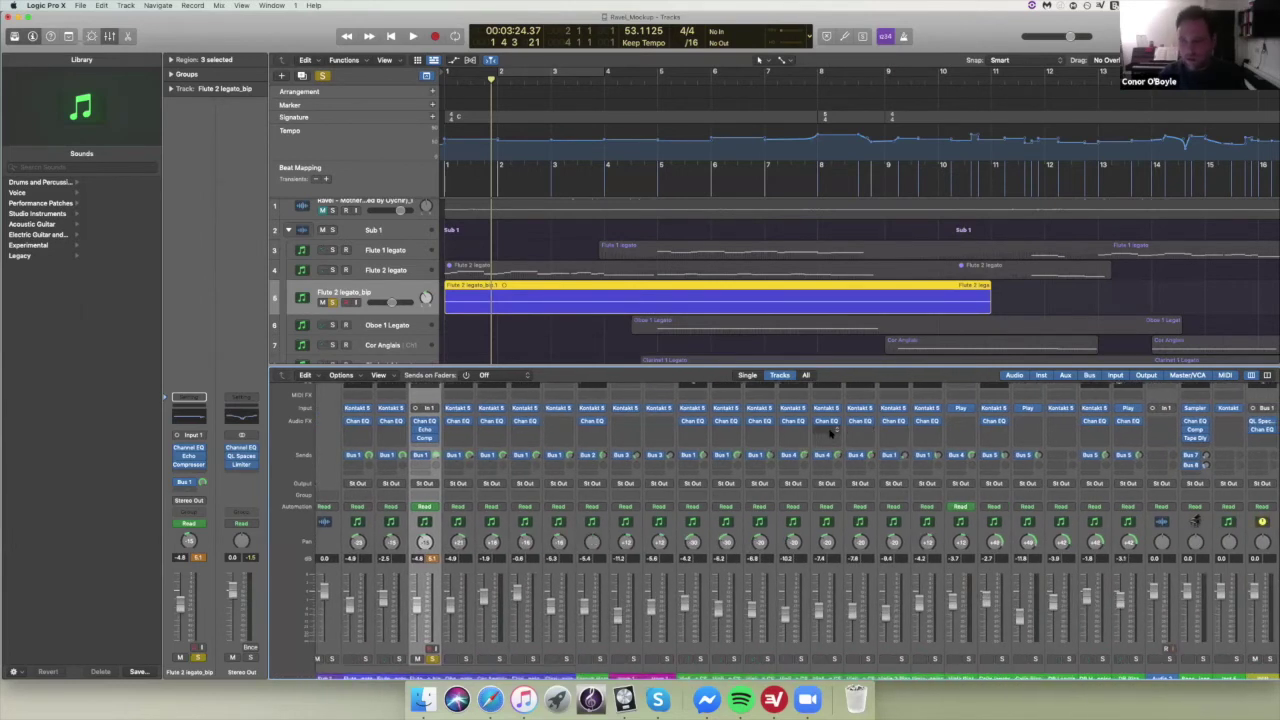
- Inspect the QL Spaces reverb on the WW aux channel and close its plug-in window
scroll(829, 433, "right", 8)
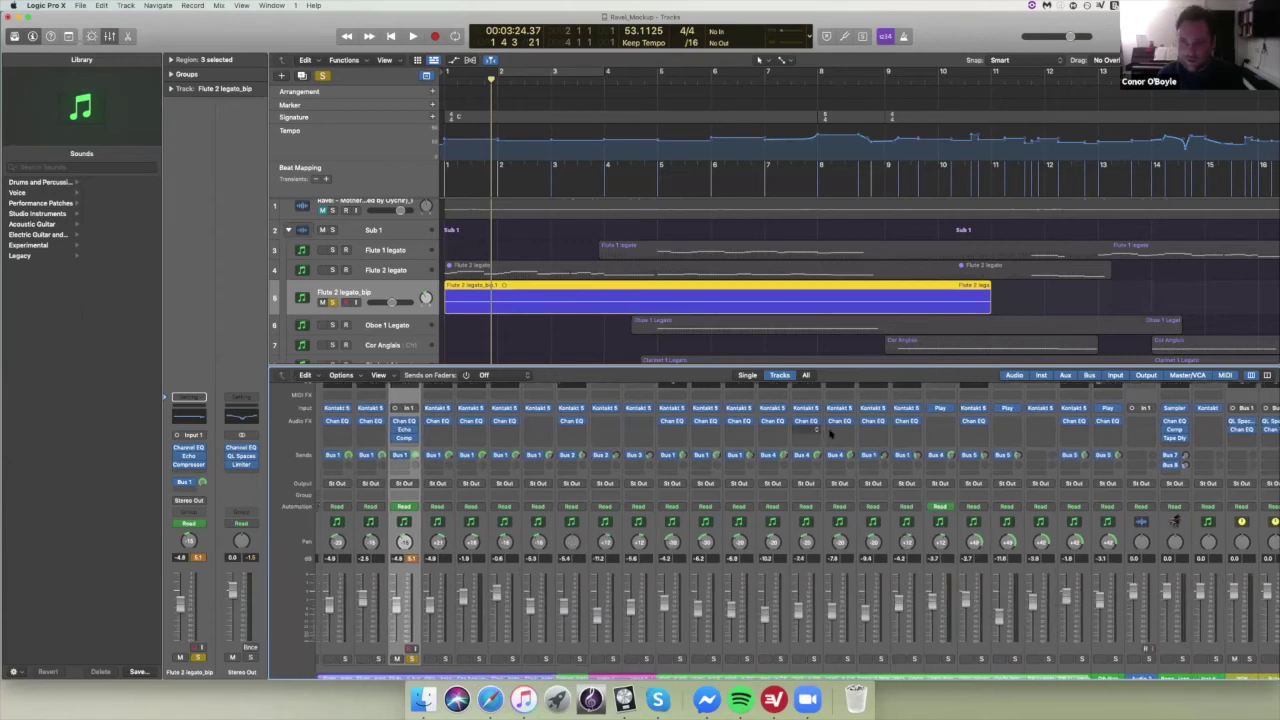
scroll(829, 433, "right", 14)
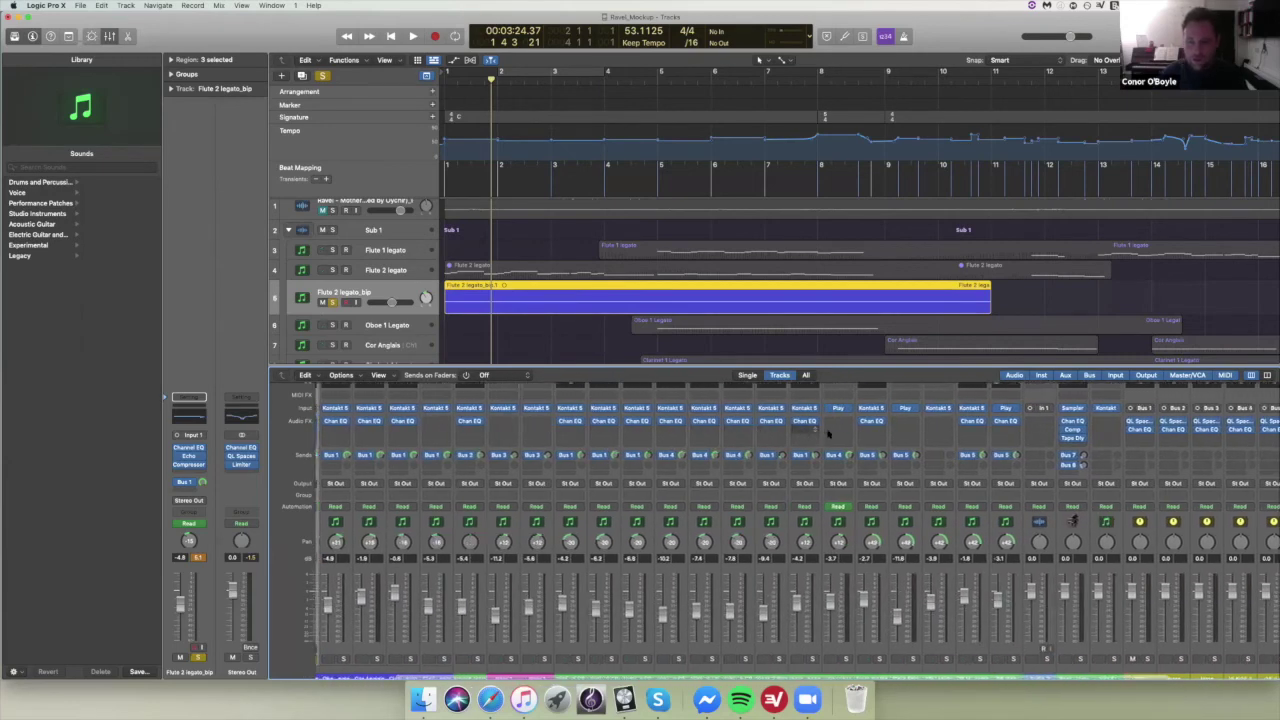
scroll(740, 531, "down", 2)
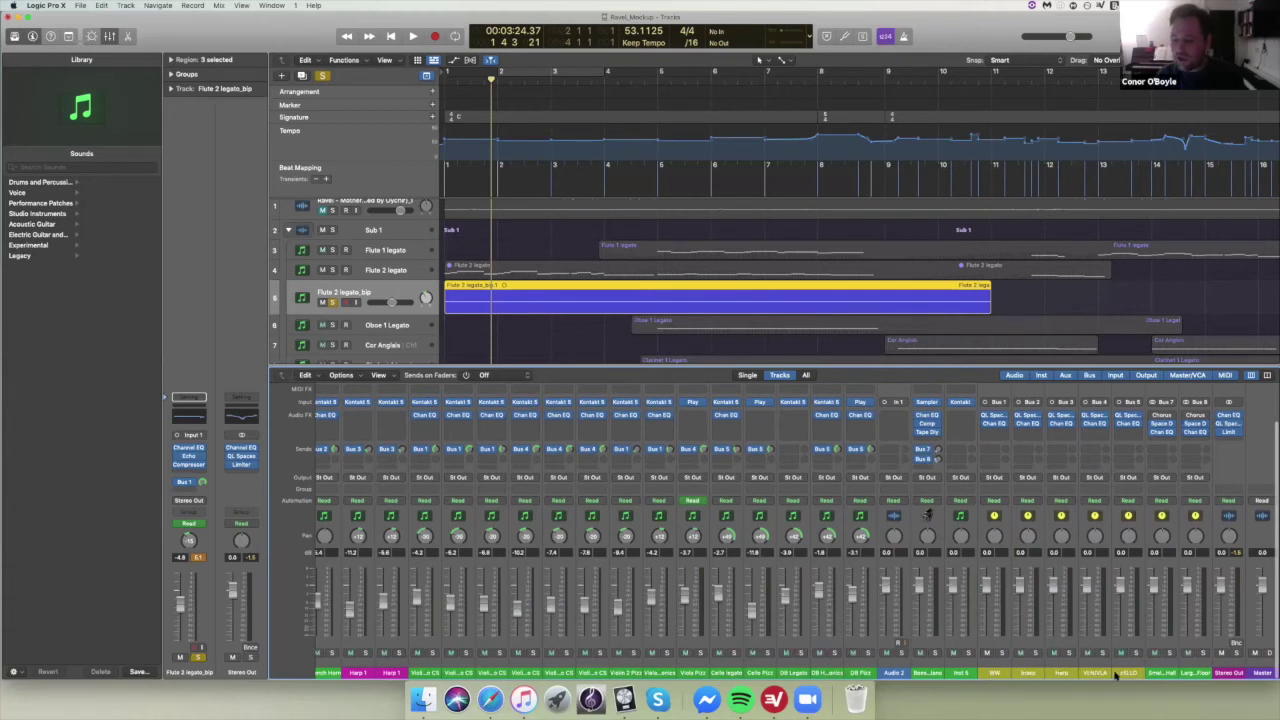
left_click(998, 421)
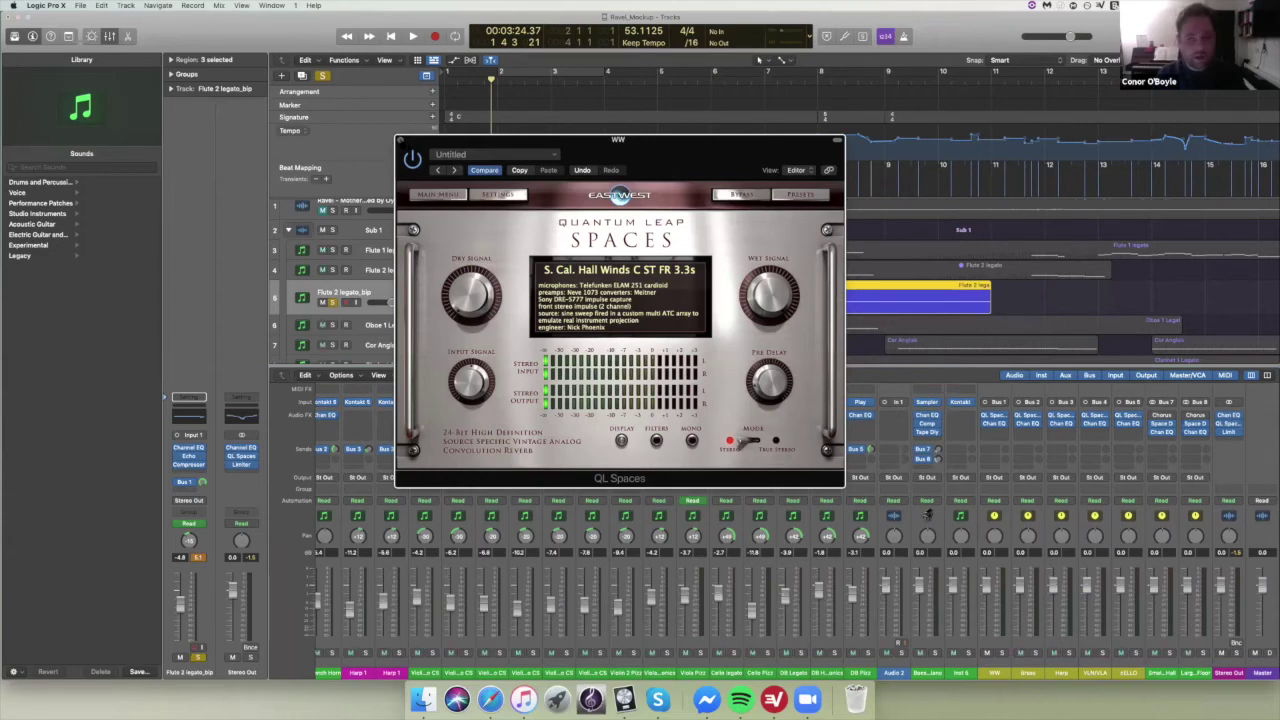
left_click(400, 140)
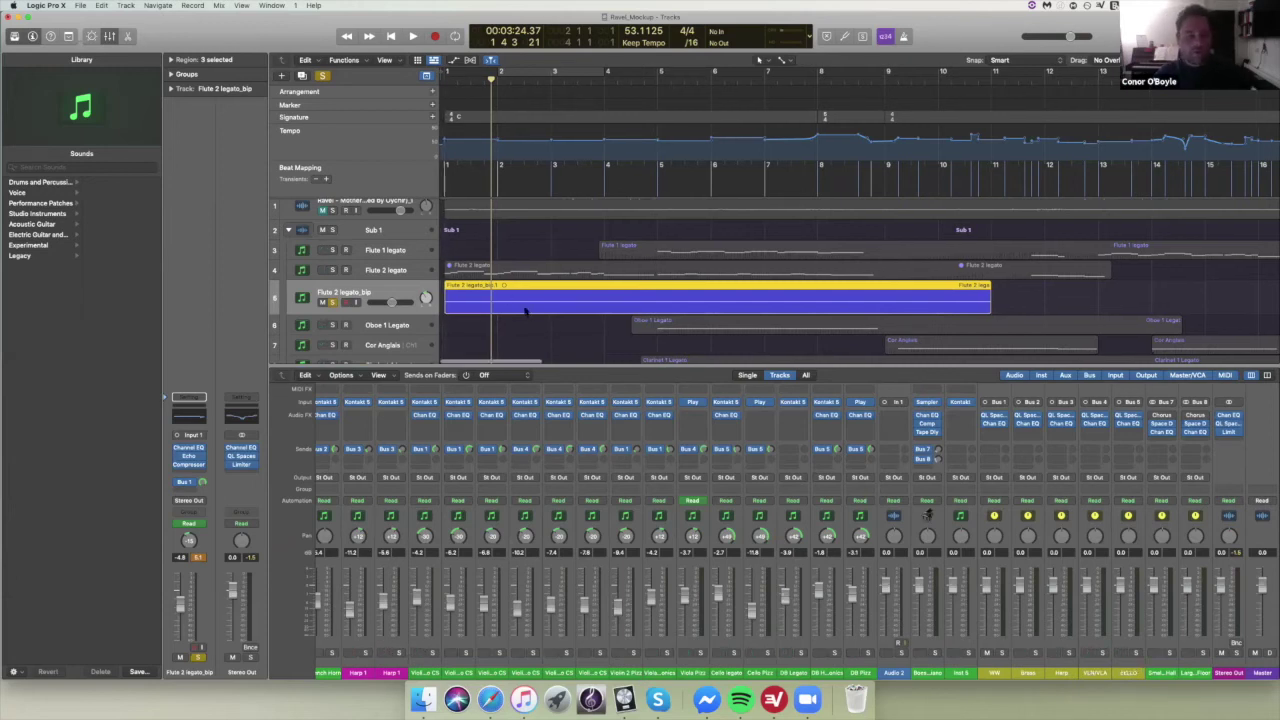
- Create a new audio track below the Inst 5 track
scroll(500, 280, "down", 10)
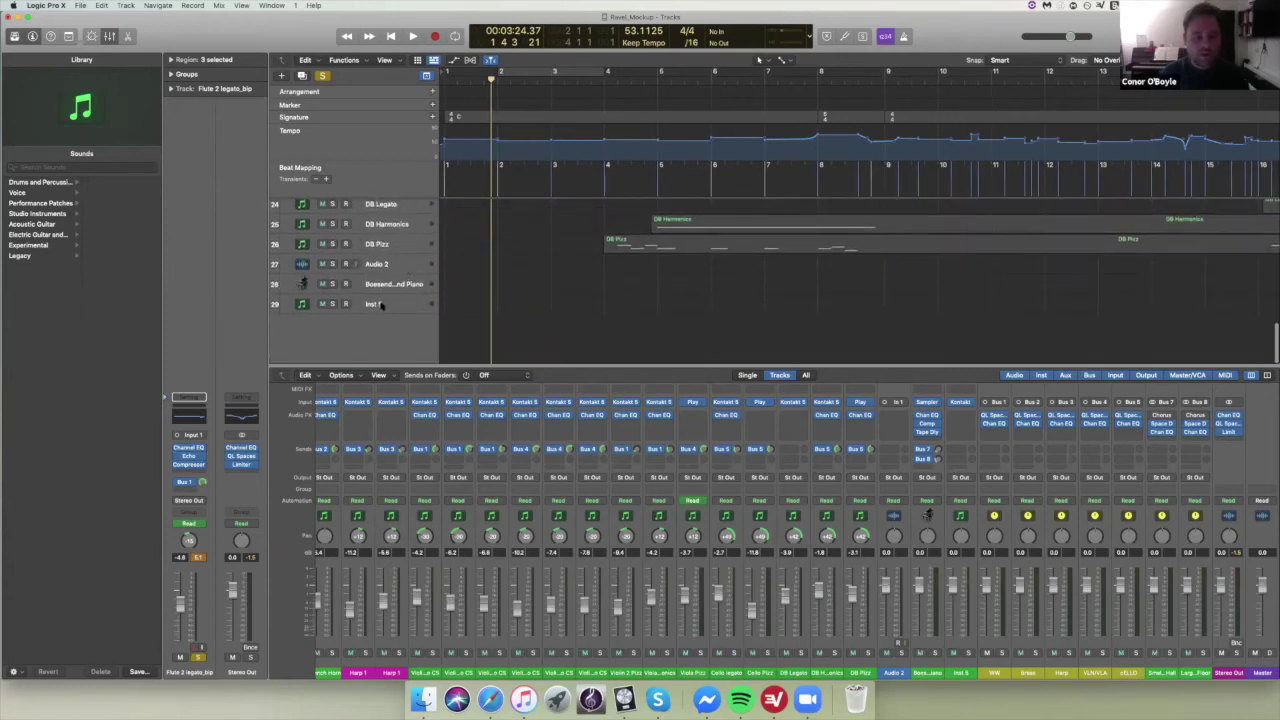
left_click(382, 305)
key("alt+super+n")
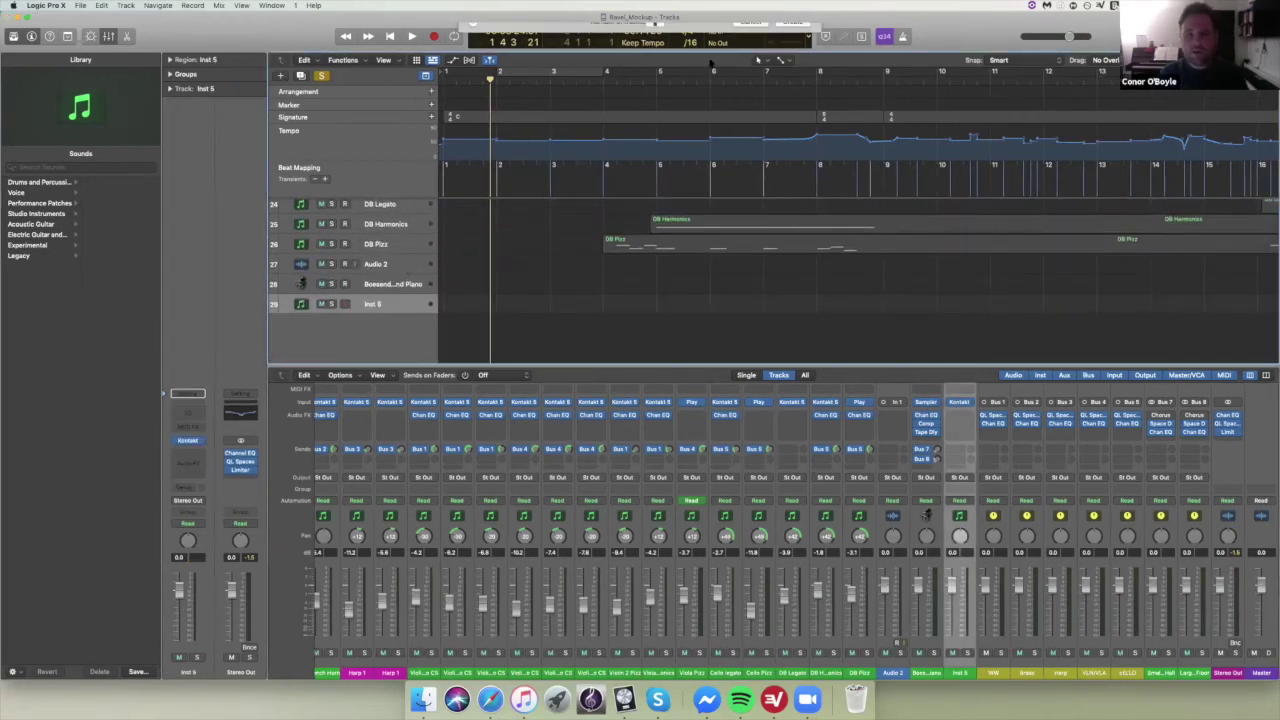
left_click(793, 203)
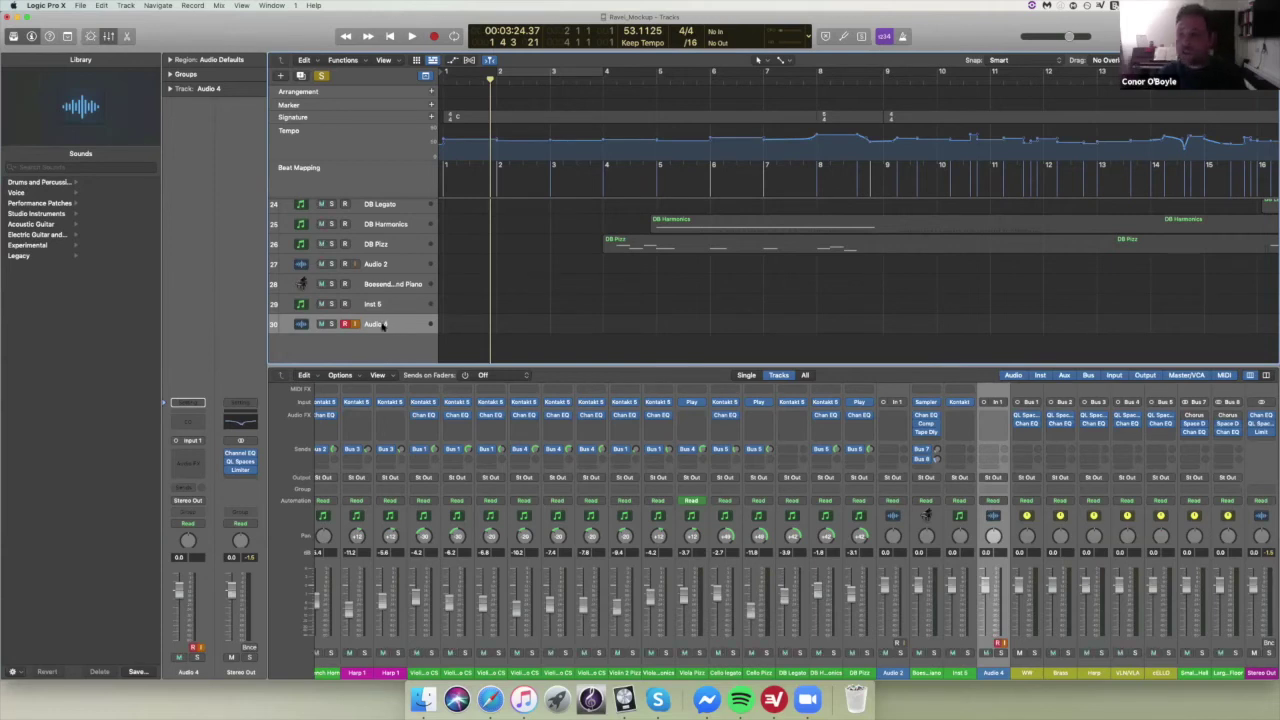
- Return the playhead to the start of the project
scroll(348, 470, "left", 2)
scroll(348, 470, "left", 1)
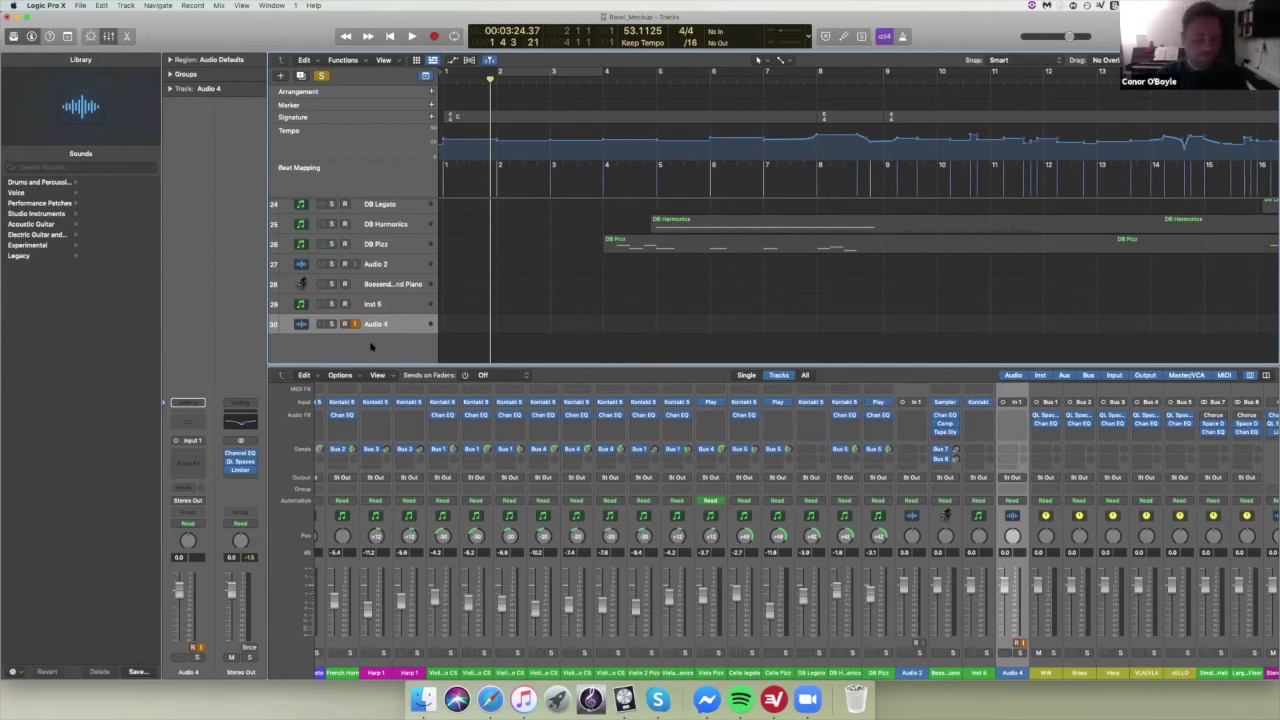
scroll(368, 350, "up", 1)
scroll(368, 352, "down", 1)
key("Return")
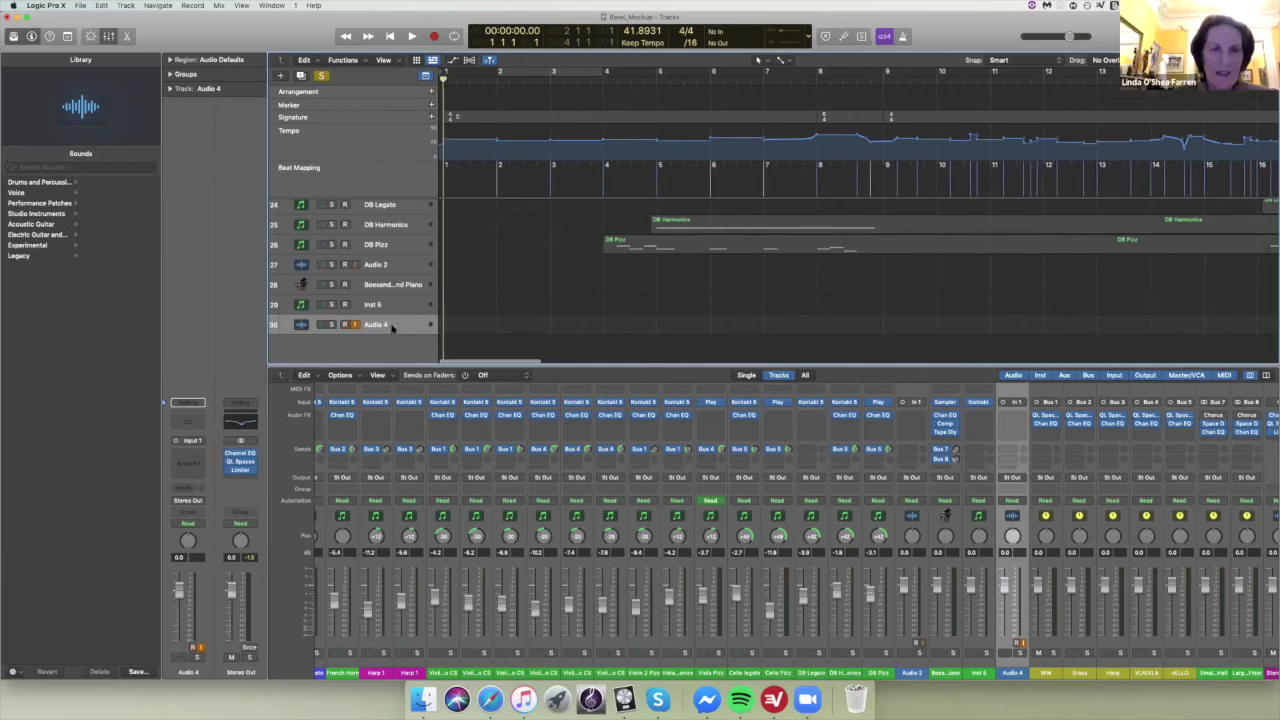
scroll(711, 168, "down", 1)
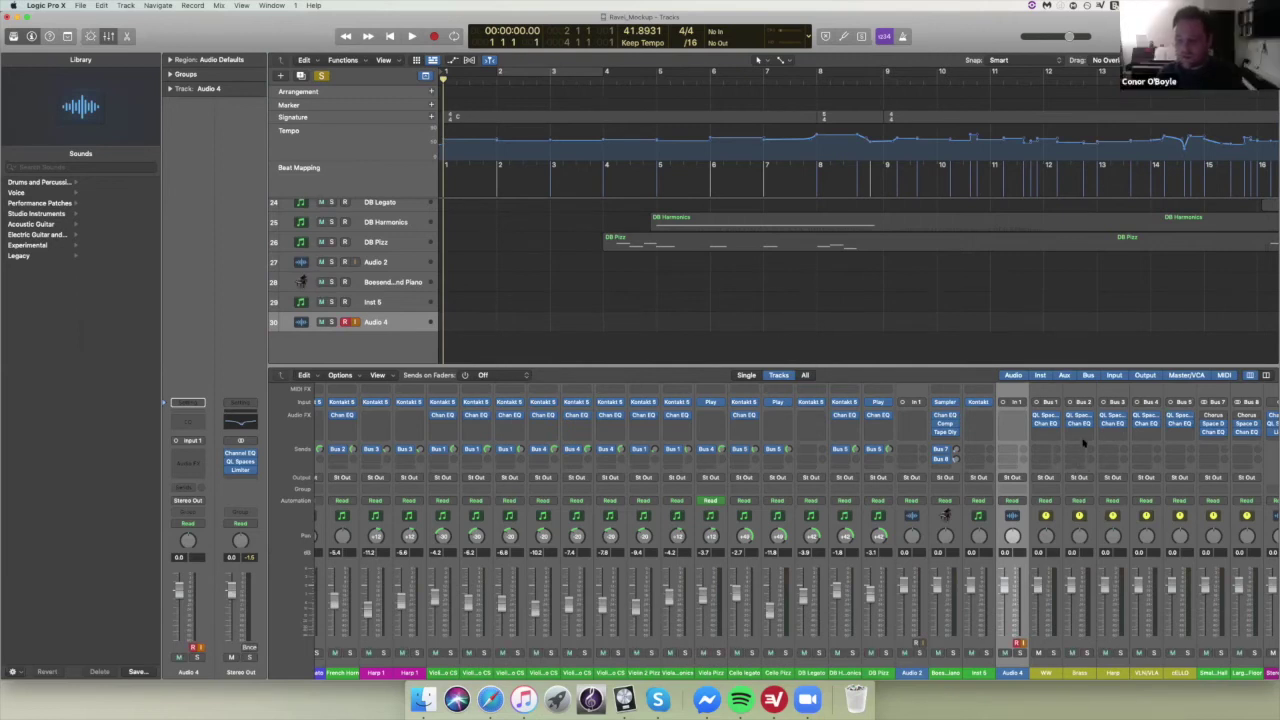
- Rename the new audio track as Guitar
double_click(375, 322)
key("BackSpace")
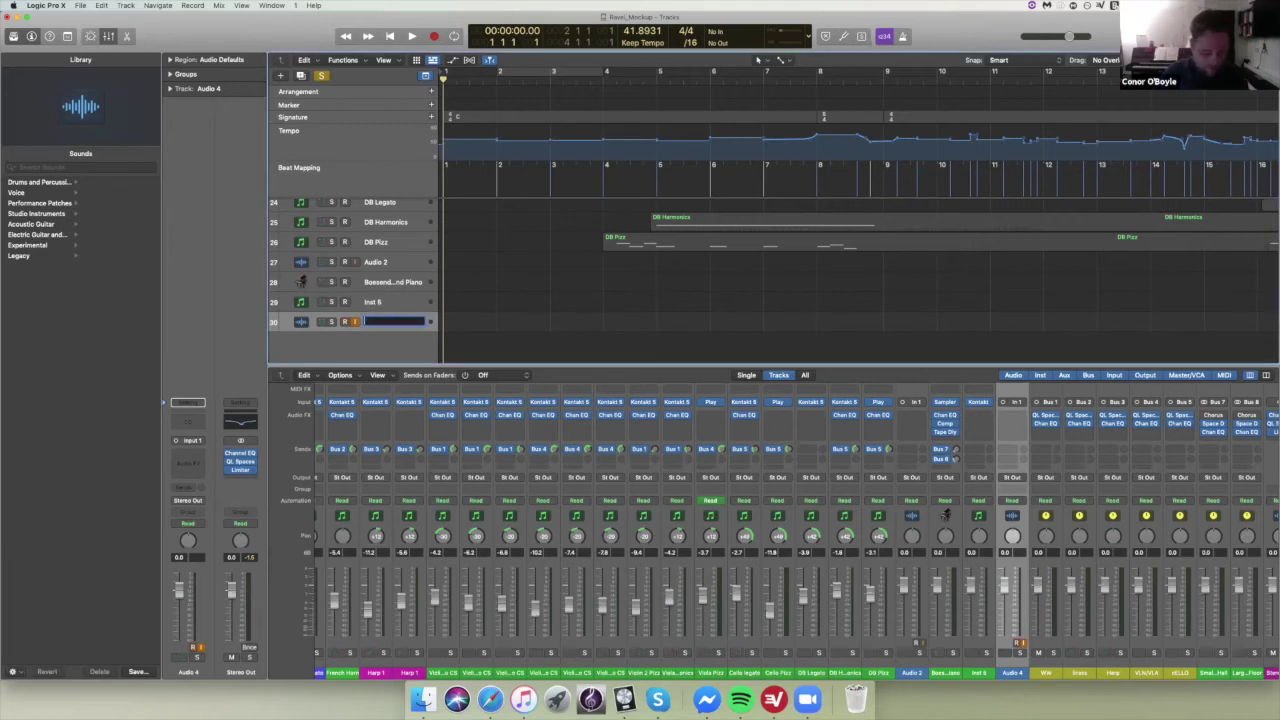
type("Guit")
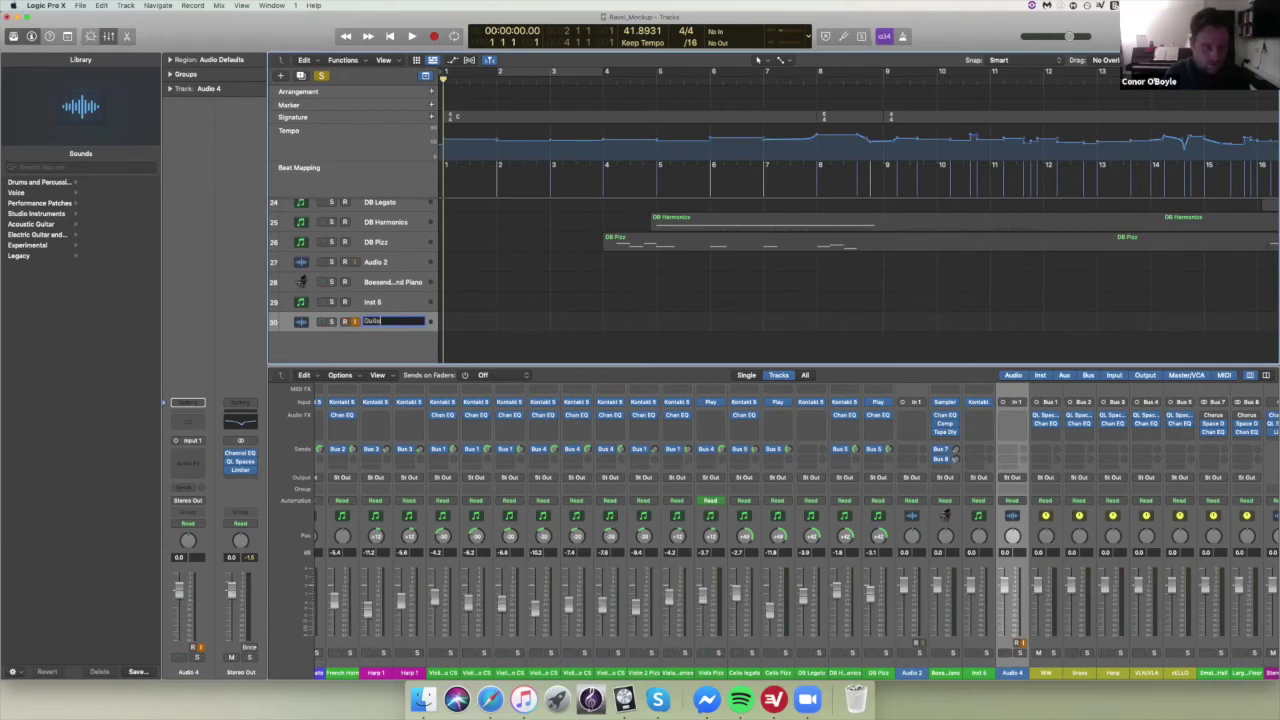
type("ar")
key("Return")
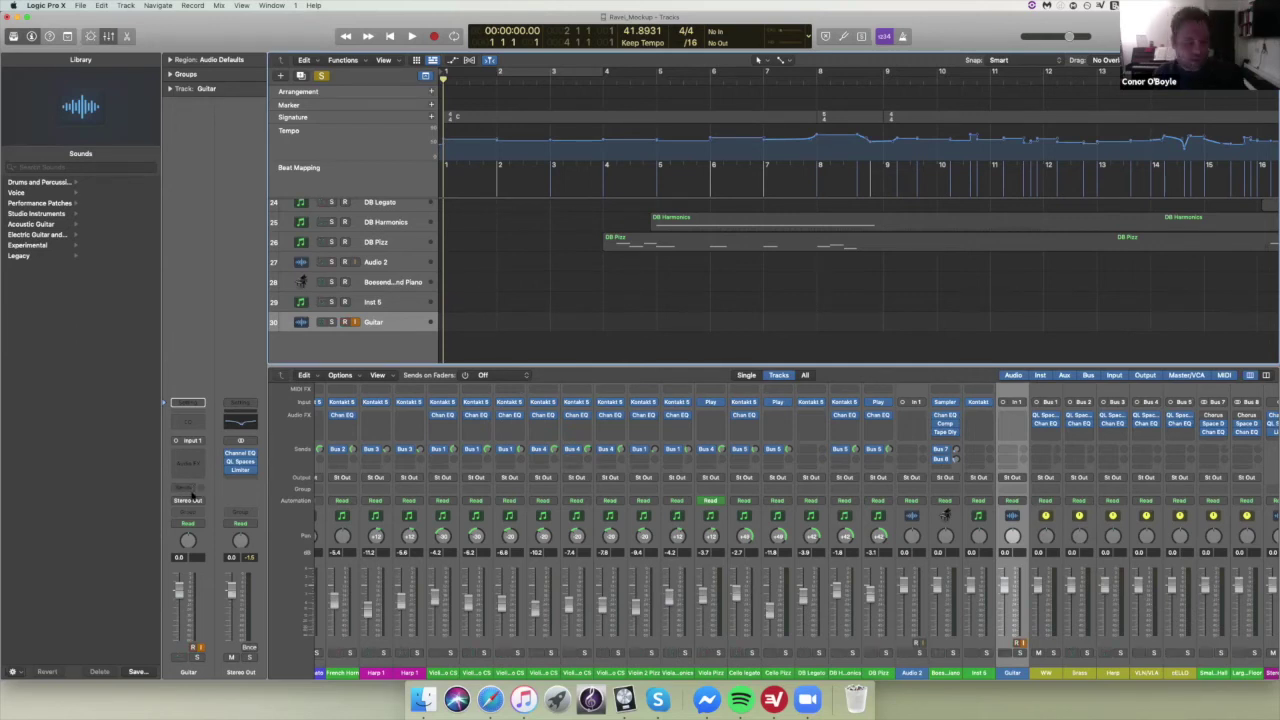
- Add a send to Bus 9 on the Guitar track
left_click(193, 489)
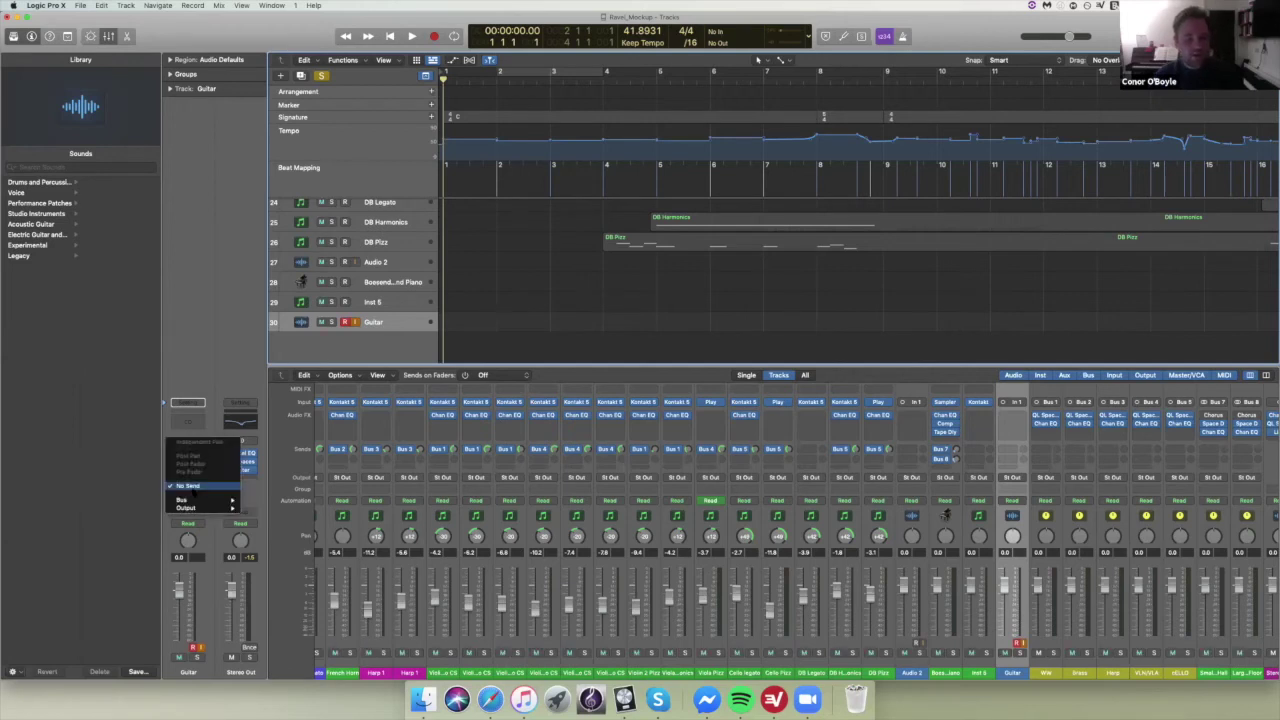
mouse_move(193, 501)
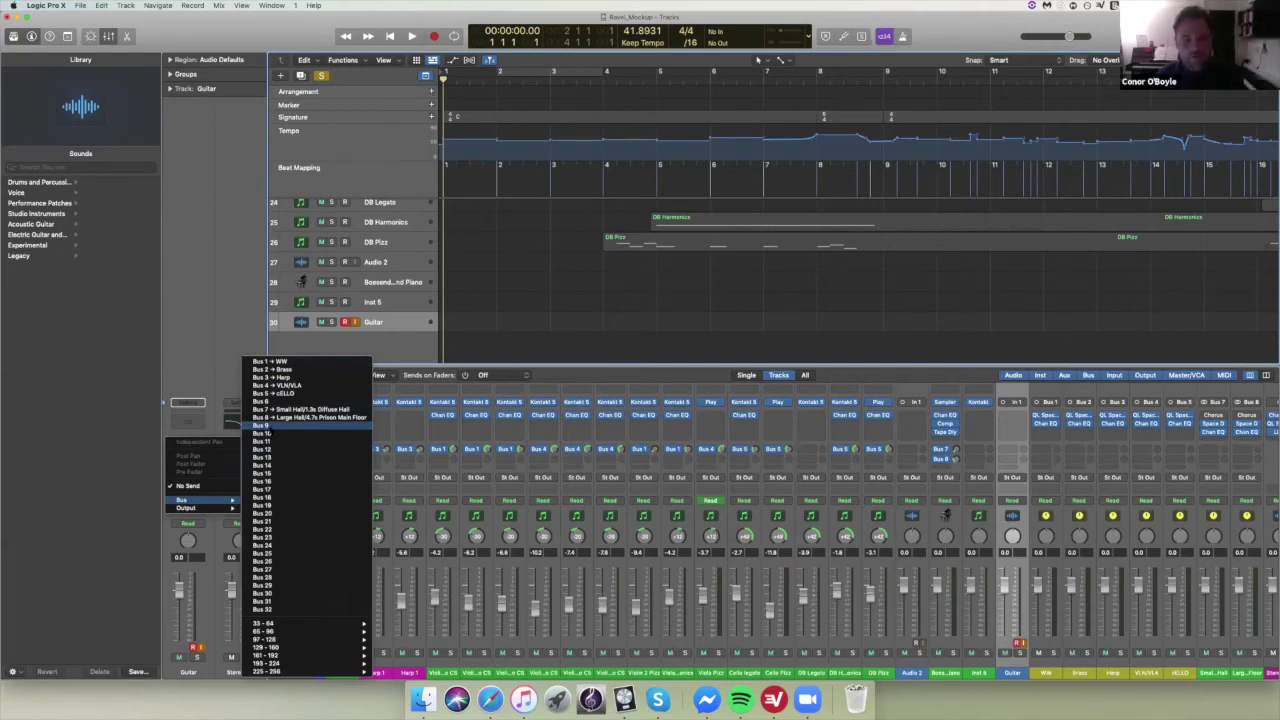
left_click(265, 425)
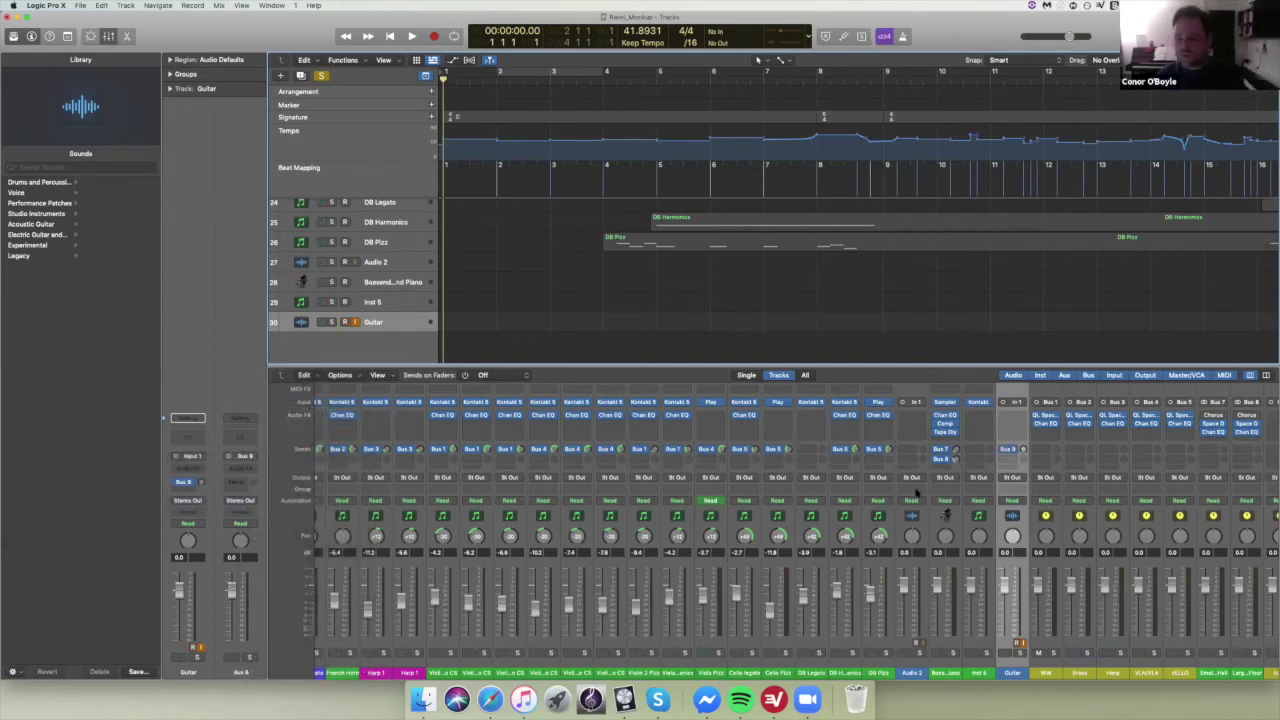
- Rename the new Bus 9 aux channel as Verb
scroll(974, 500, "right", 5)
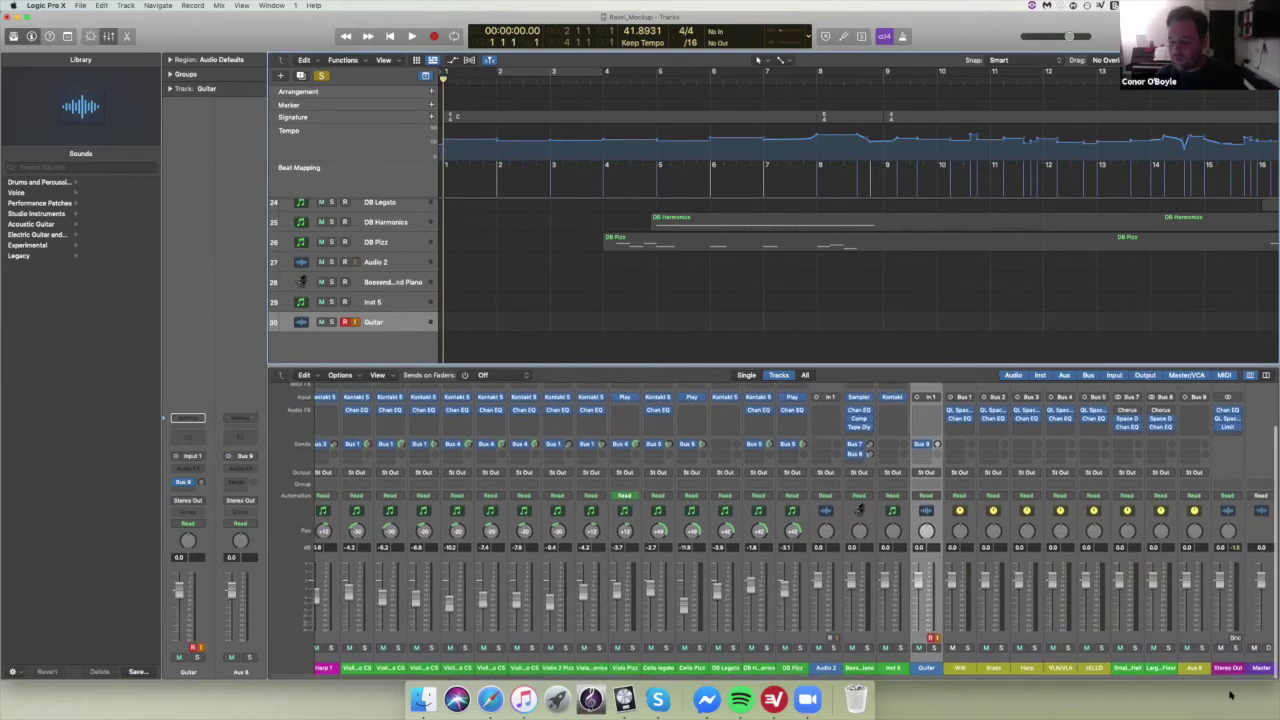
left_click(1193, 663)
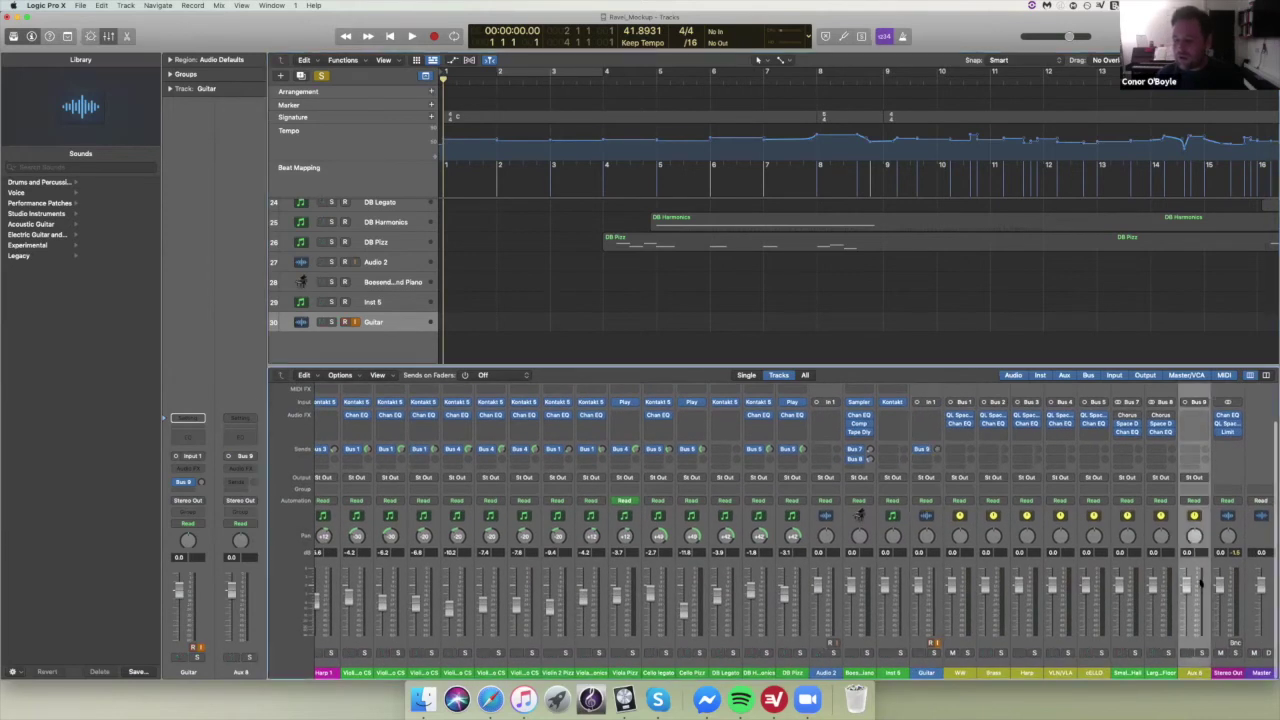
double_click(1194, 672)
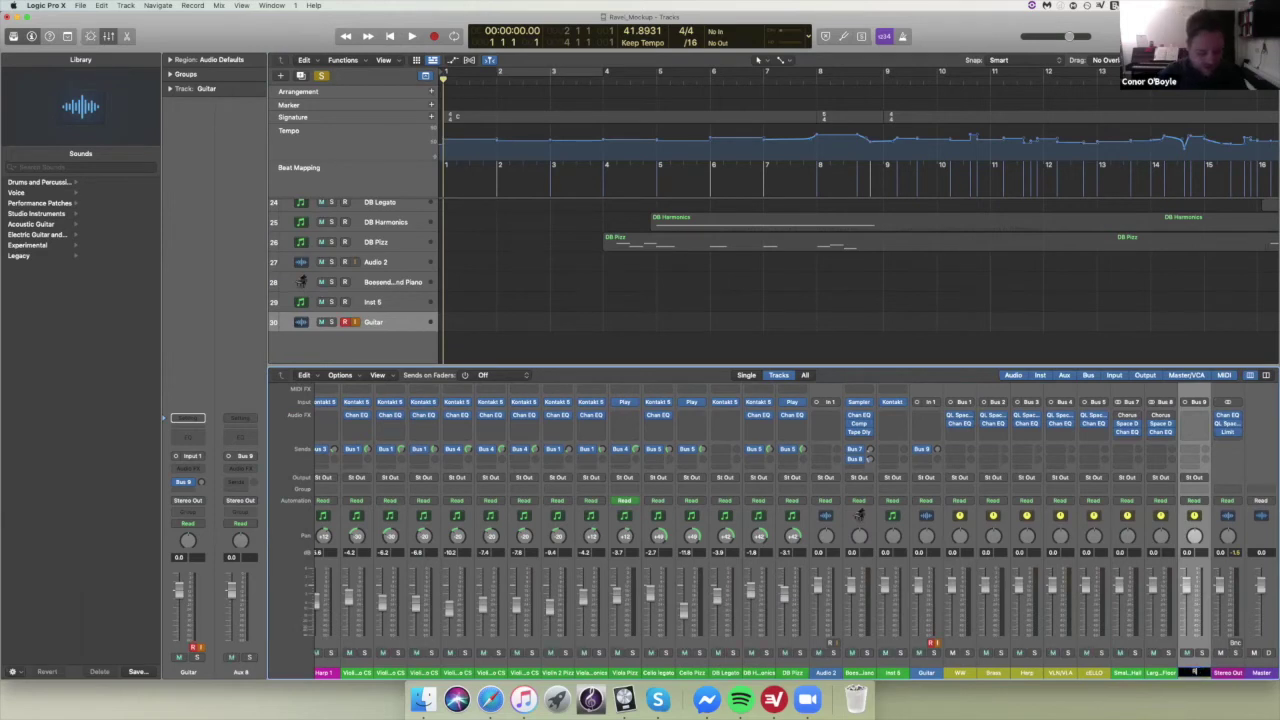
type("Verb")
key("Return")
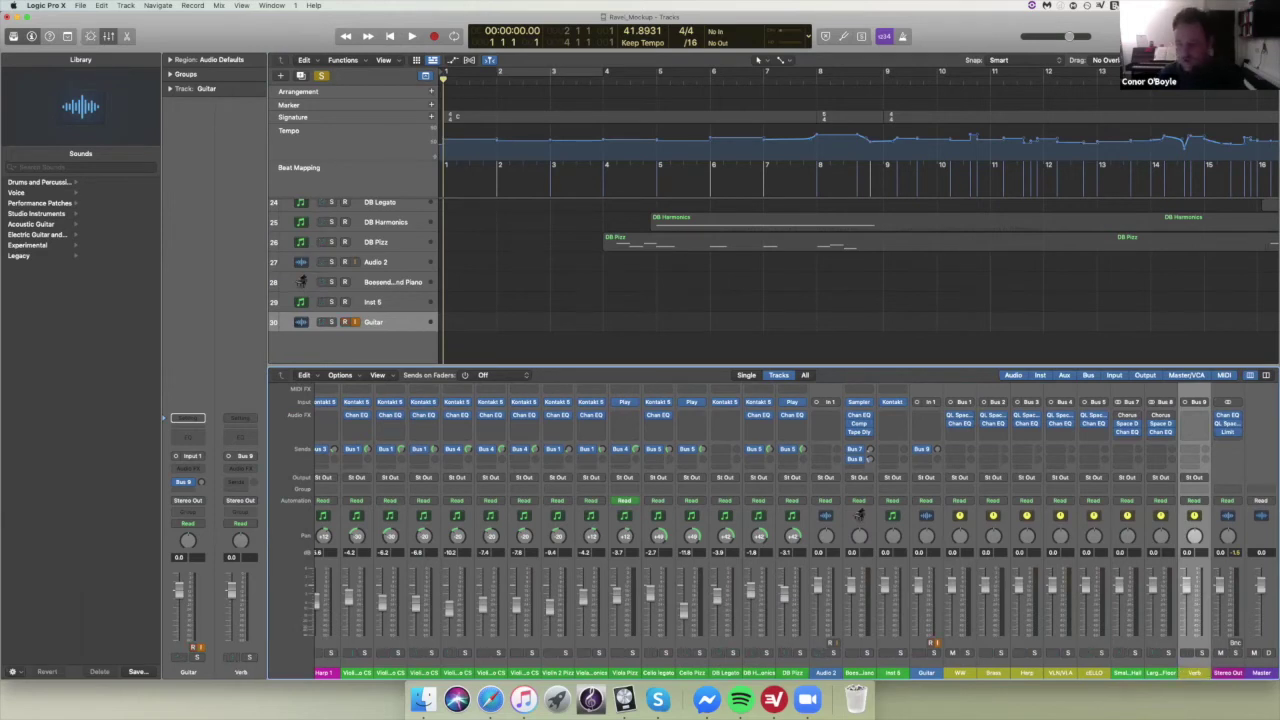
- Insert the East West QL Spaces reverb on the Verb aux channel and close its plug-in window
left_click(1205, 418)
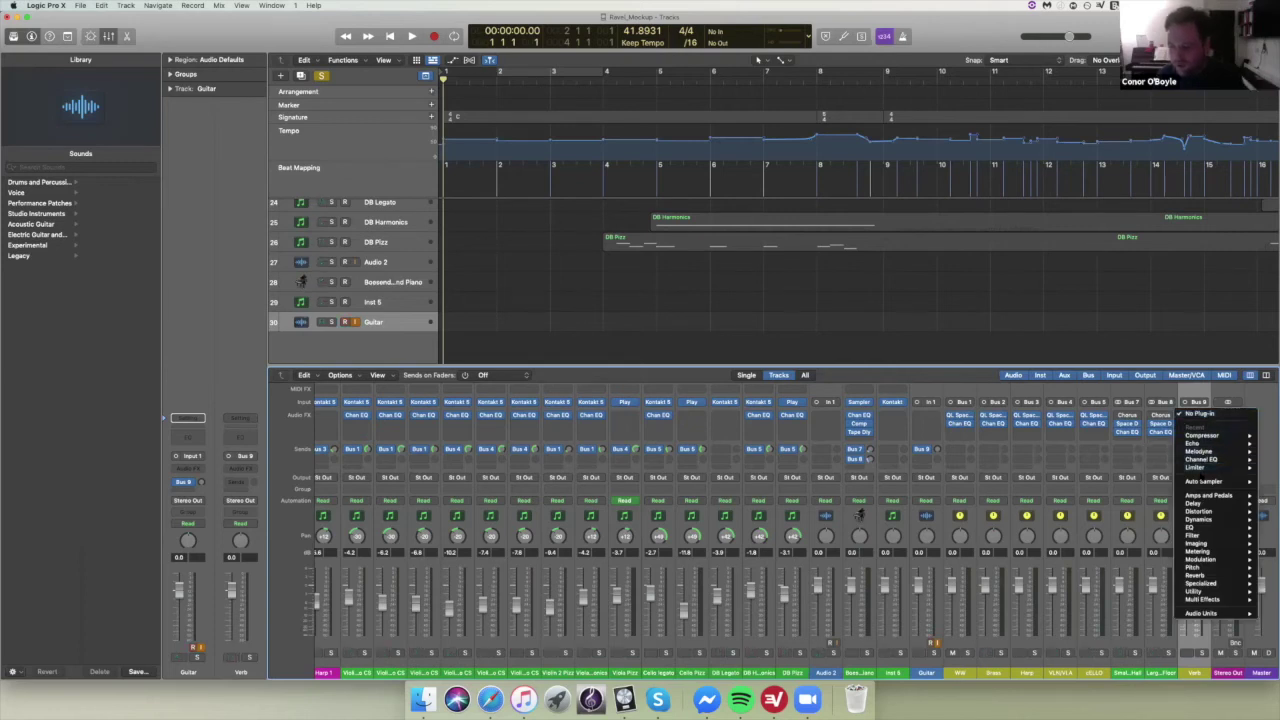
mouse_move(1204, 614)
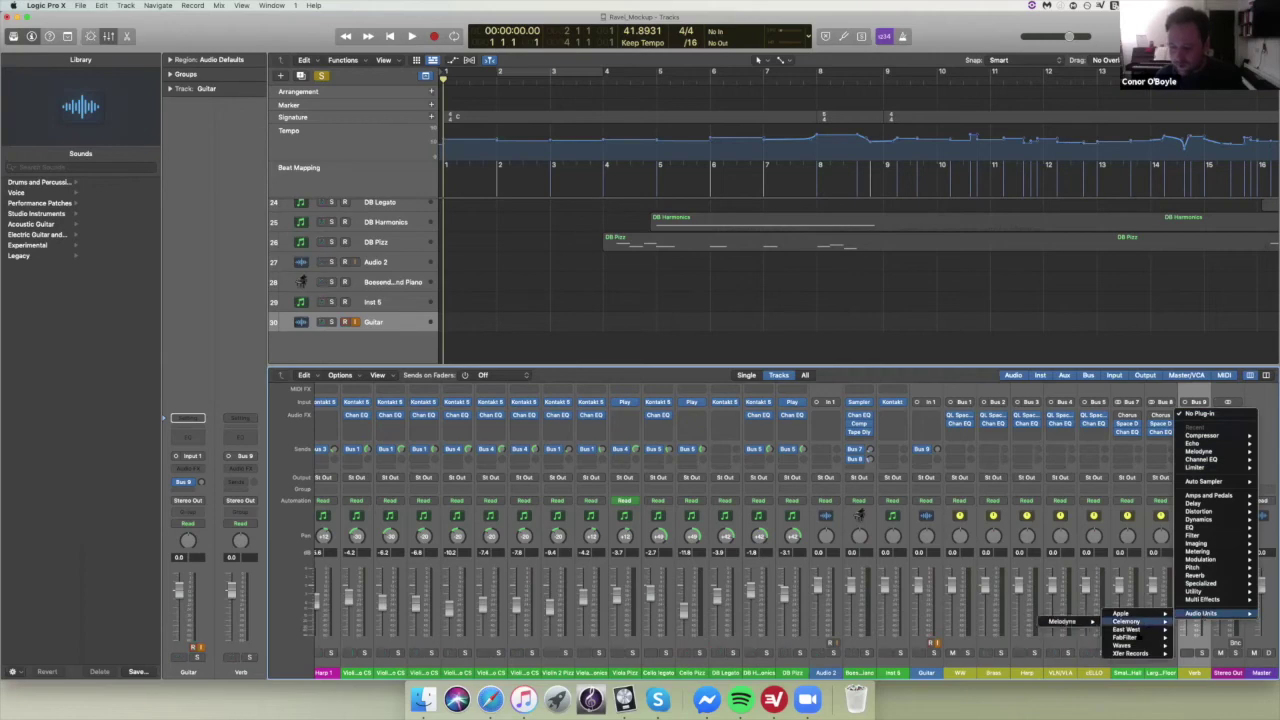
mouse_move(1126, 629)
mouse_move(1071, 630)
left_click(1008, 629)
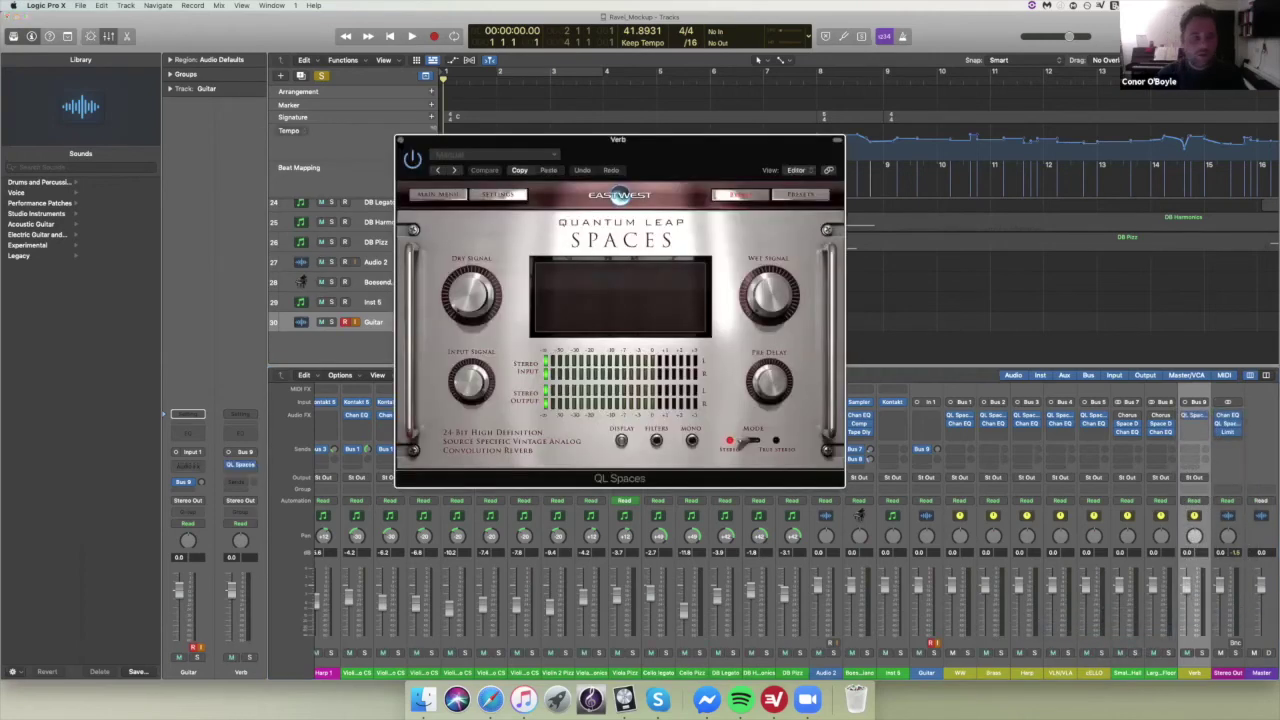
left_click(400, 141)
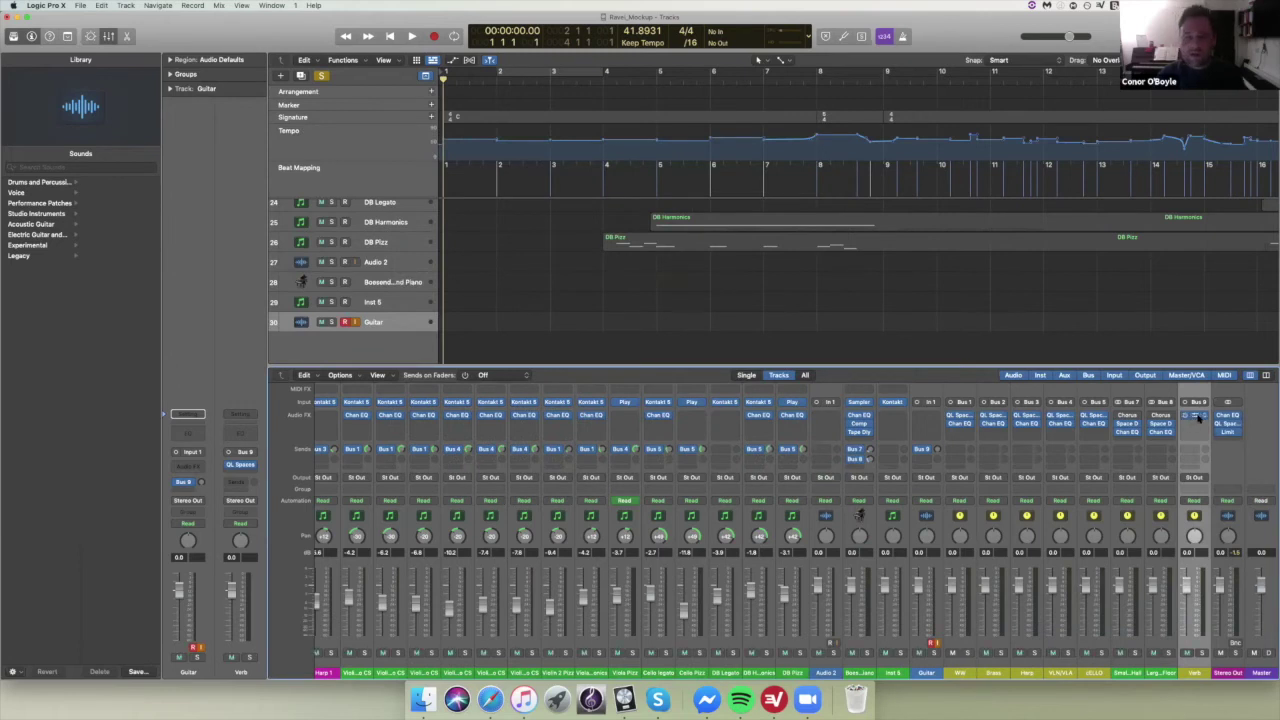
- Load the San Francisco Hall TS FR 3.4s preset from the instrument-specific Piano Large Venue category into the Verb channel's QL Spaces
key("v")
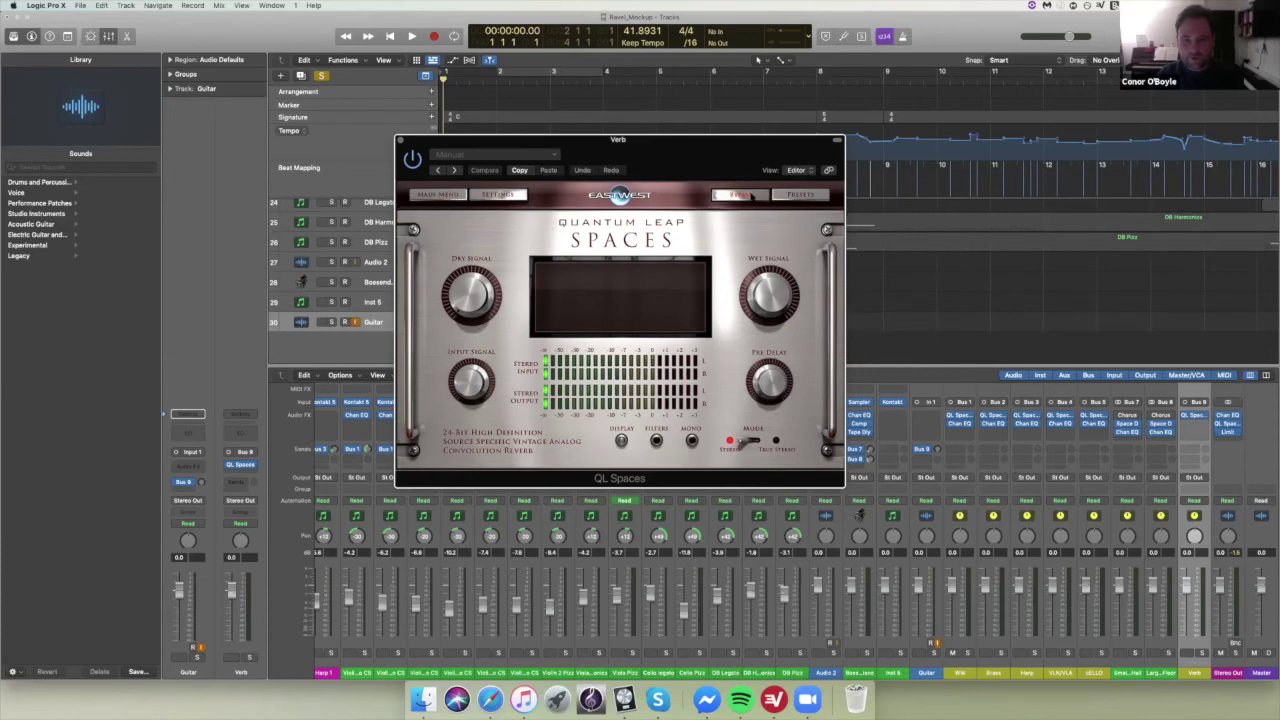
left_click(800, 194)
left_click(485, 237)
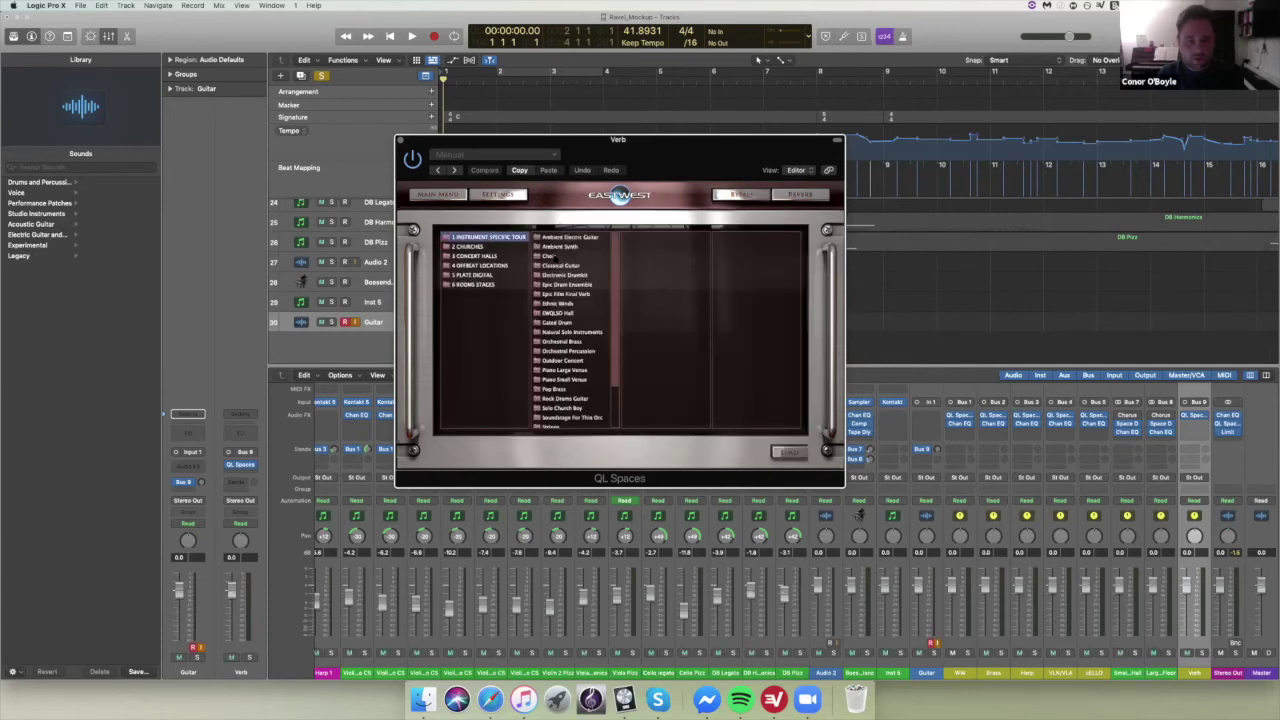
scroll(568, 250, "down", 2)
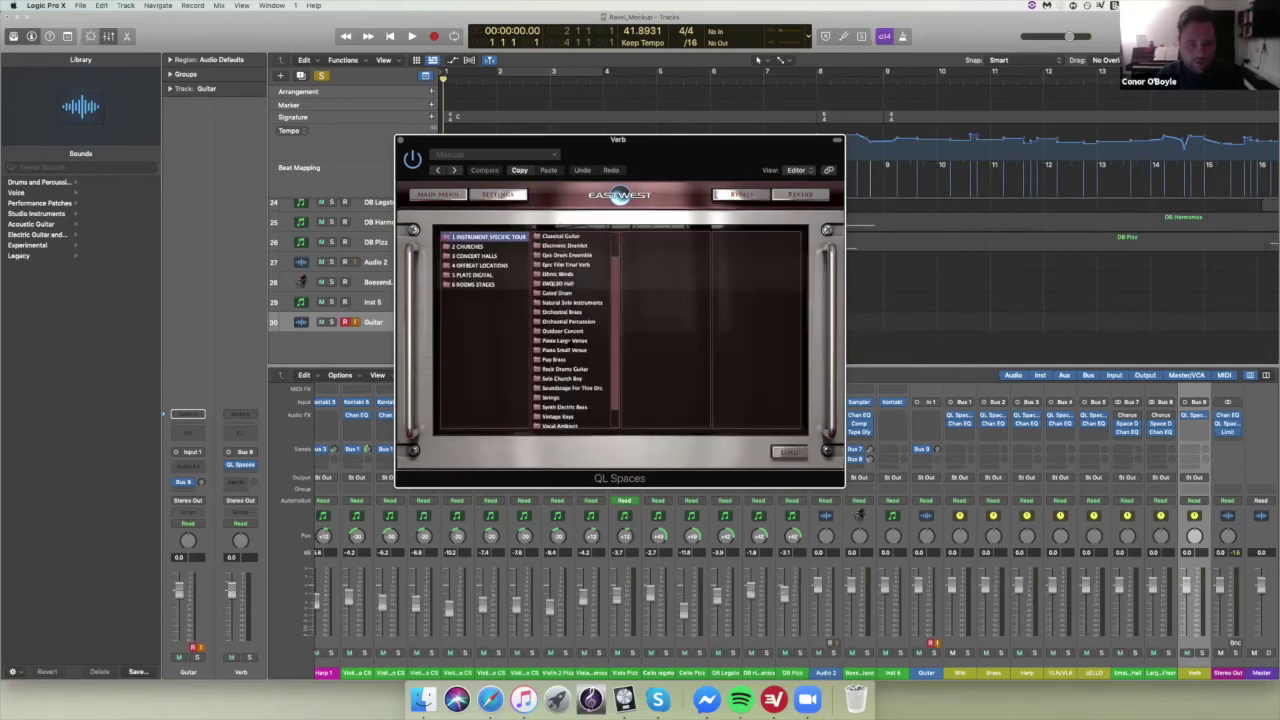
left_click(565, 340)
double_click(665, 341)
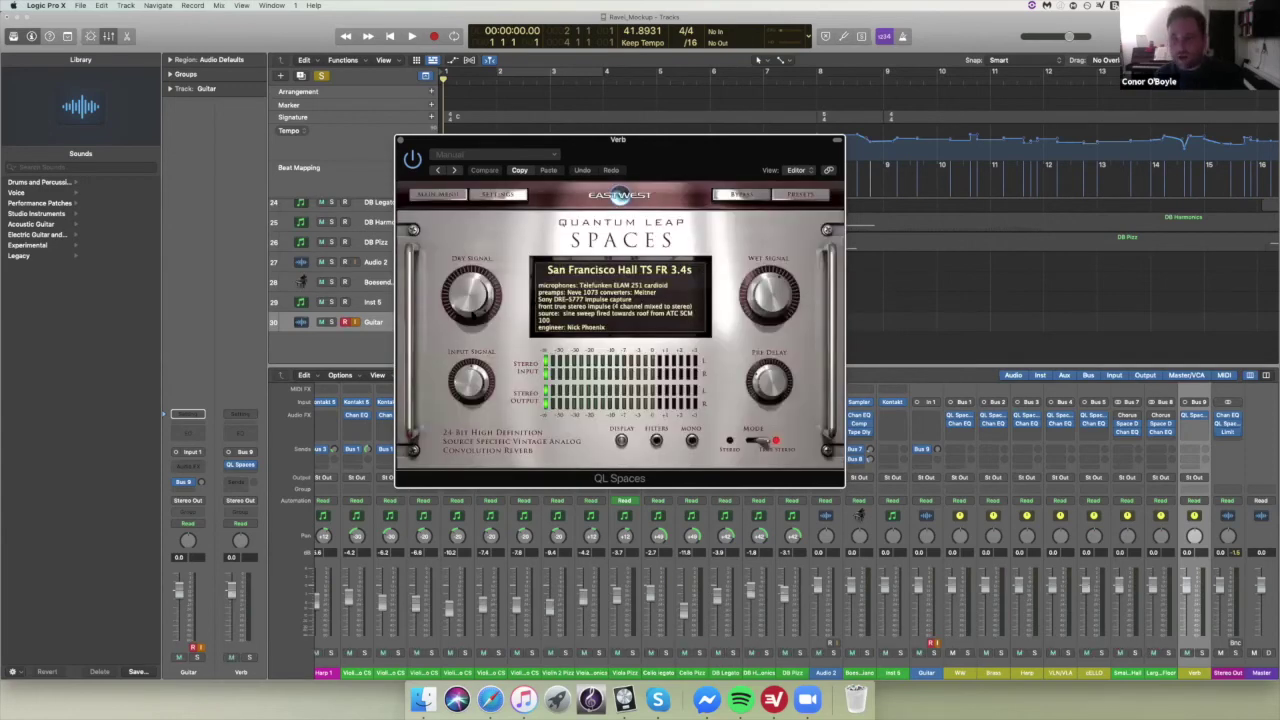
- Turn down the dry signal of the Verb channel's QL Spaces and close the plug-in window
left_click_drag(472, 312, 508, 467)
left_click(765, 306)
left_click(401, 141)
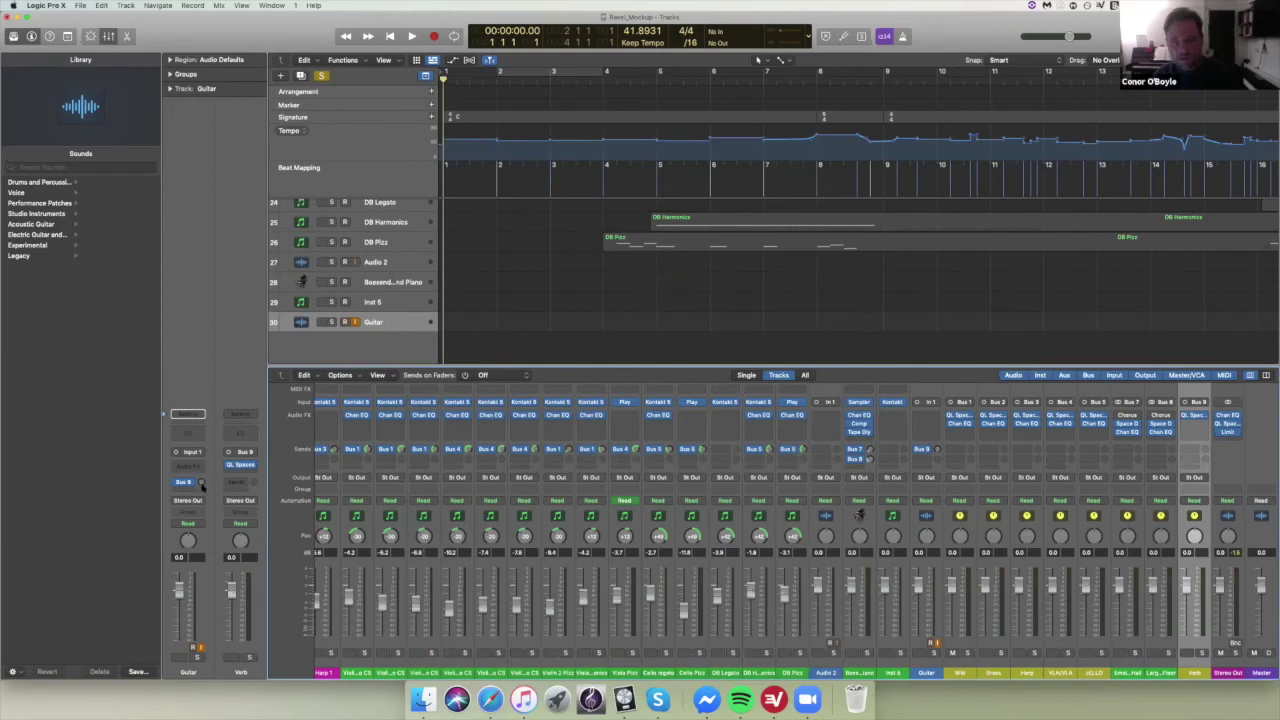
- Adjust the Guitar track's Bus 9 send level feeding the Verb reverb
left_click(203, 484)
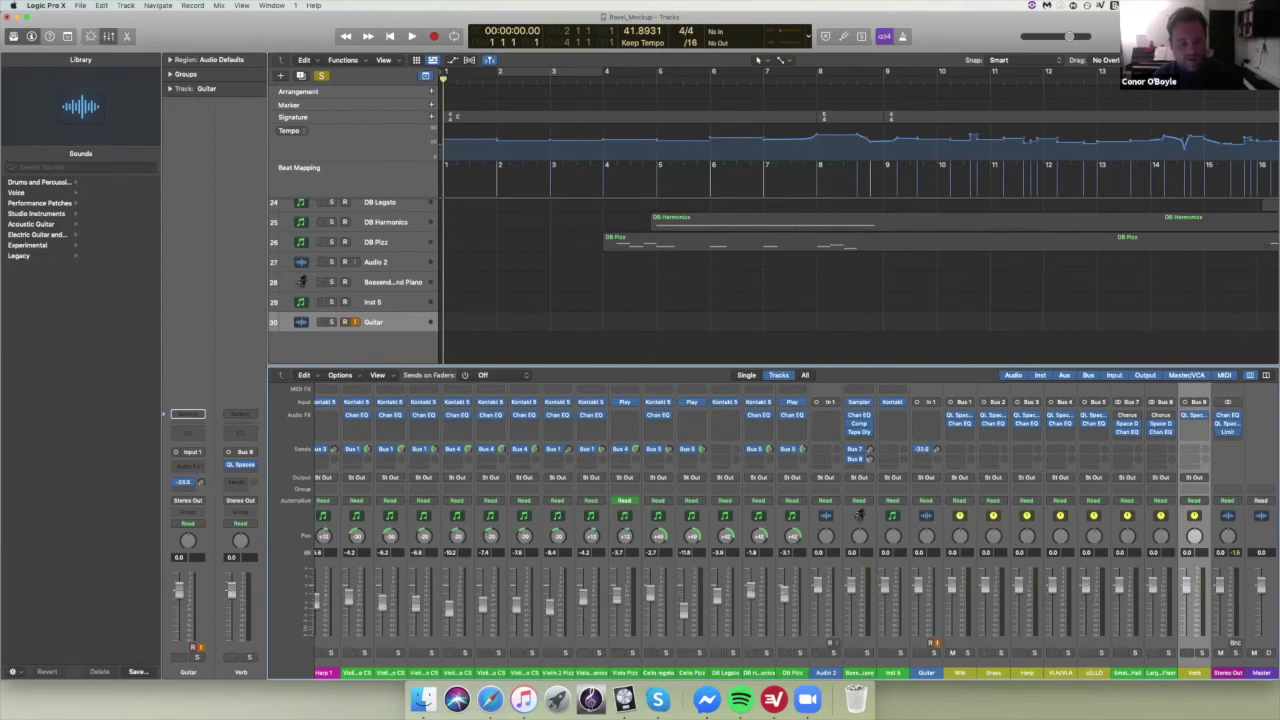
left_click_drag(201, 483, 201, 458)
left_click(201, 482, "alt")
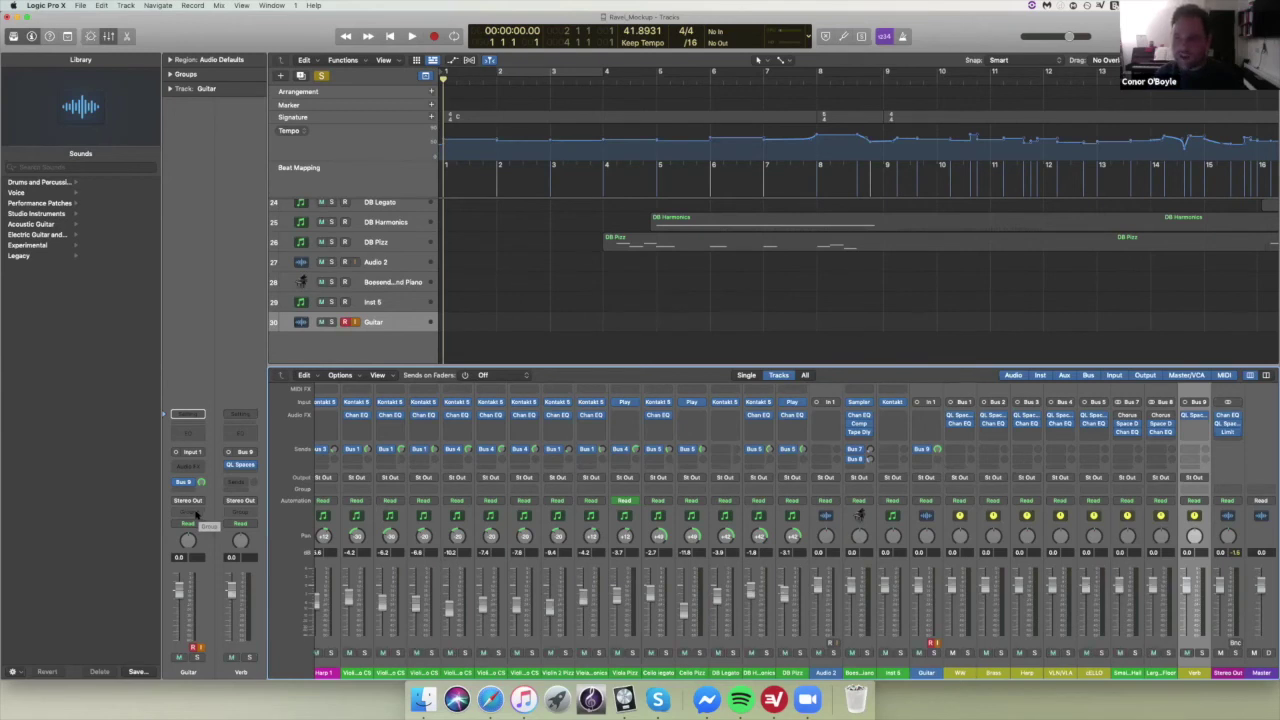
left_click_drag(201, 482, 201, 470)
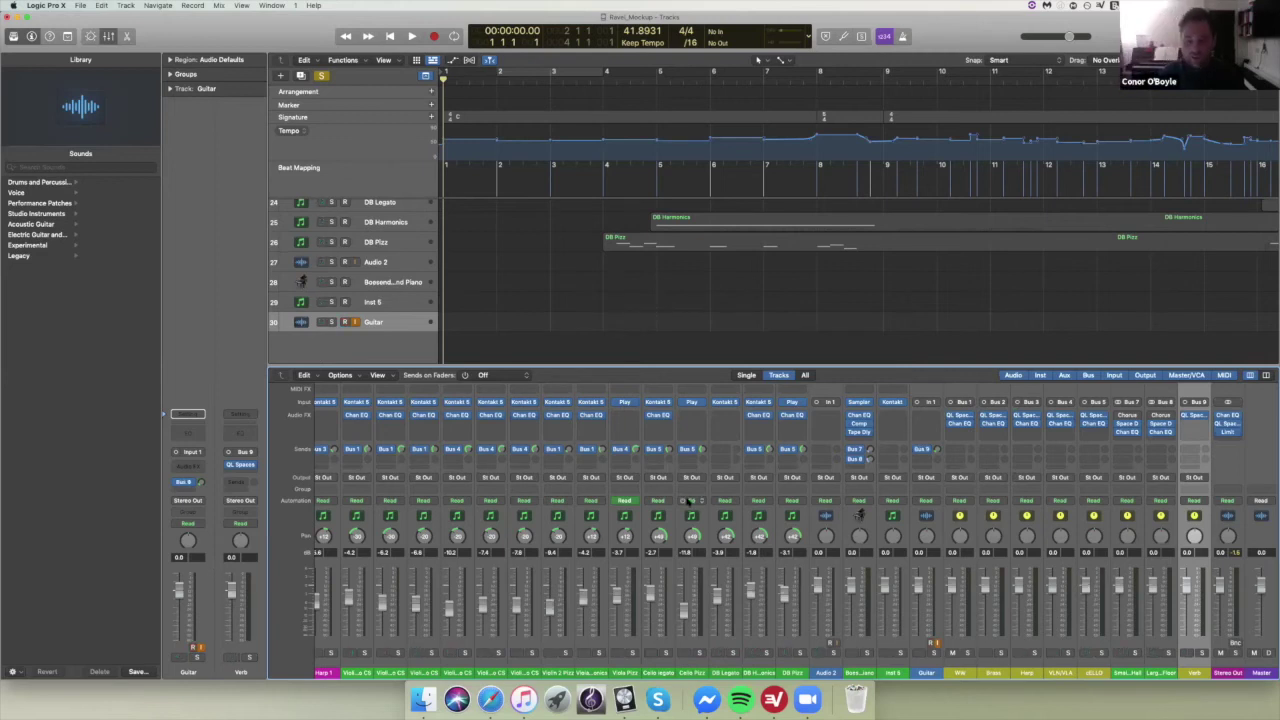
- Examine the reverb bus sends across the orchestral channel strips, from the flutes to the double basses
scroll(598, 460, "left", 2)
scroll(598, 460, "left", 8)
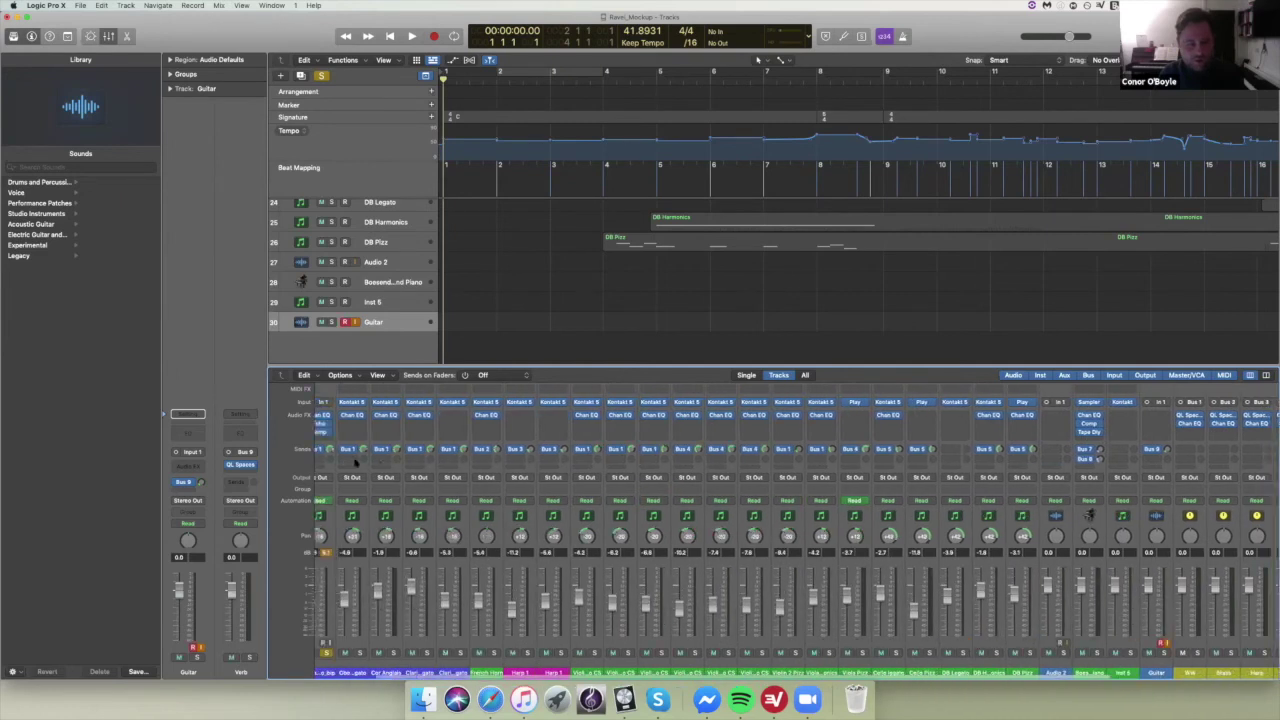
scroll(370, 478, "left", 3)
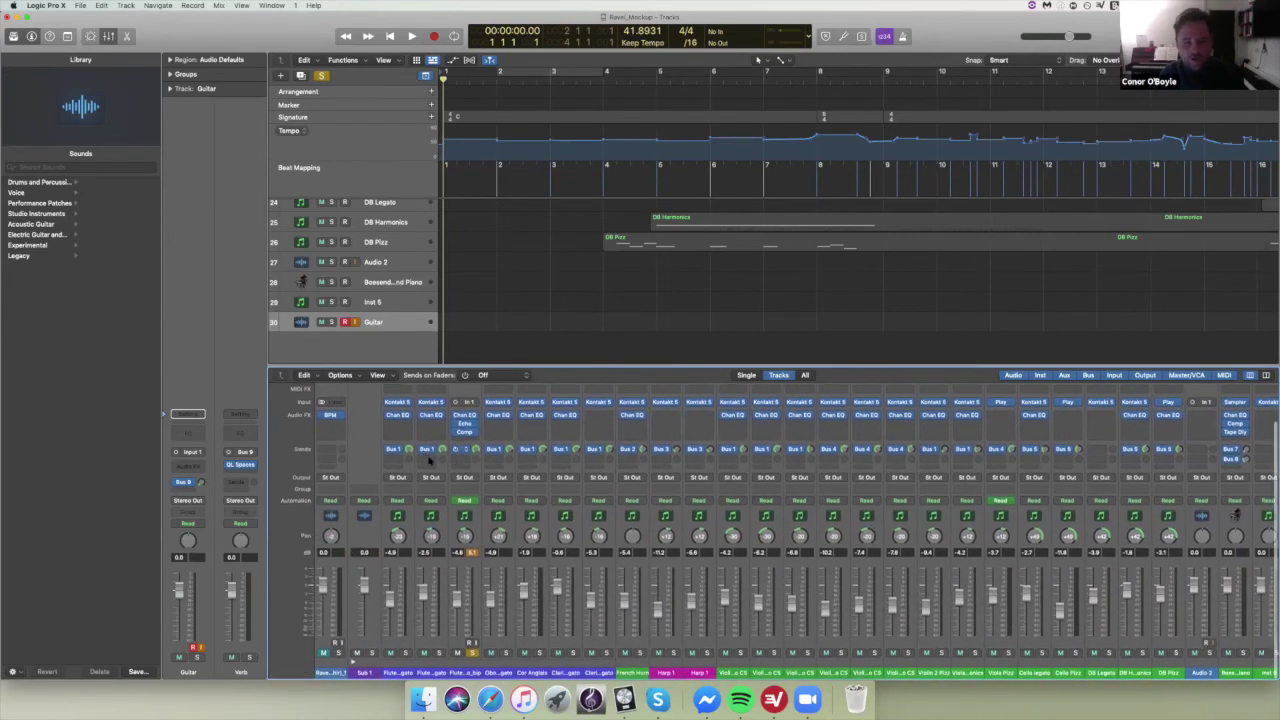
scroll(535, 490, "right", 2)
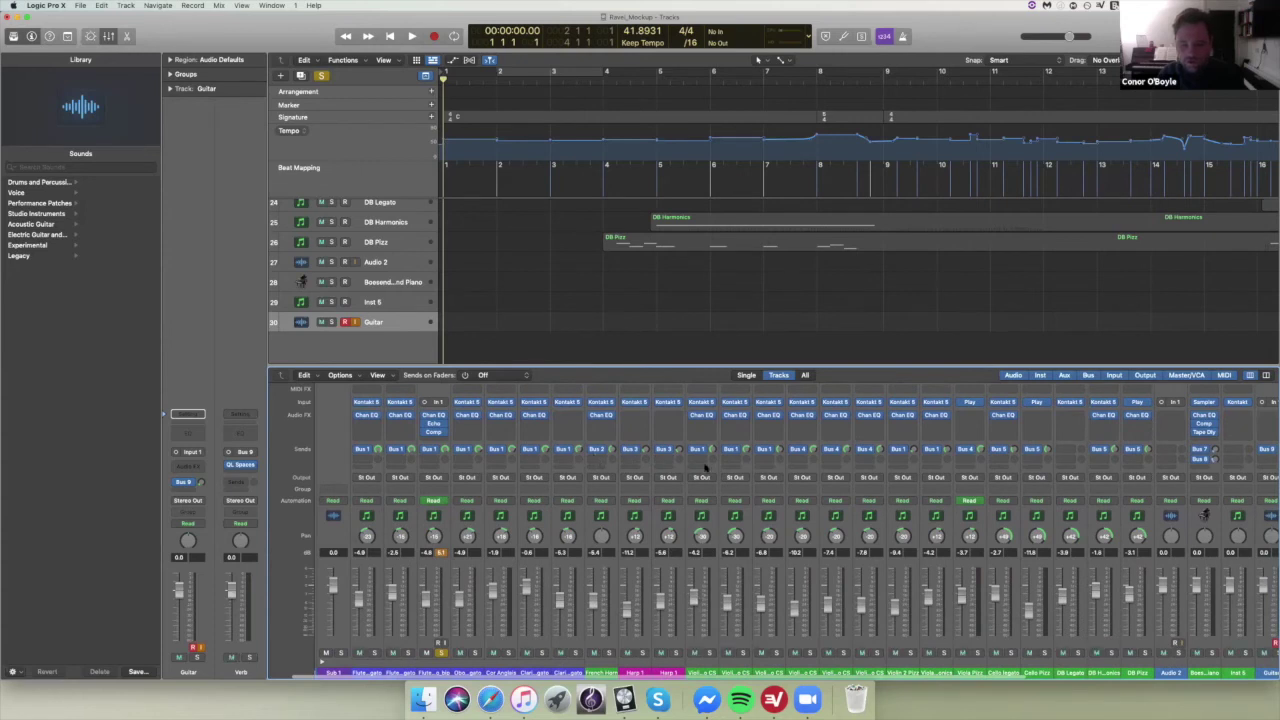
scroll(727, 459, "right", 2)
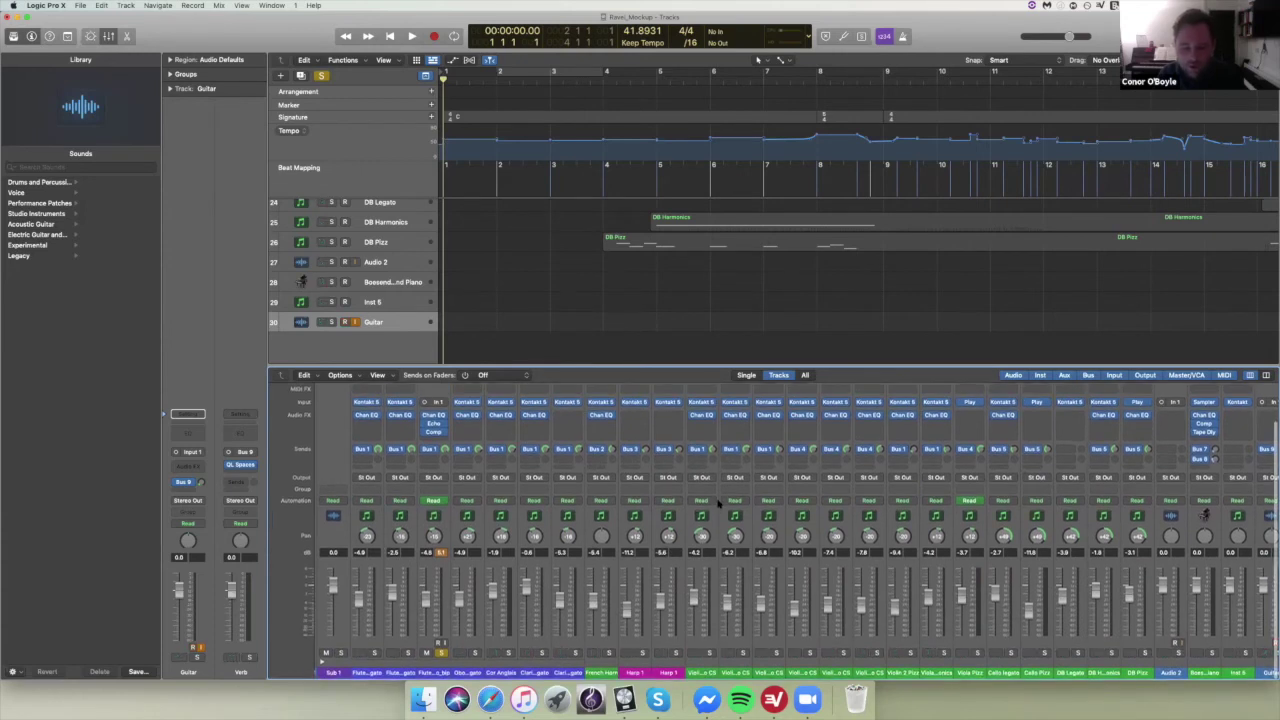
scroll(706, 458, "down", 1)
scroll(706, 460, "right", 2)
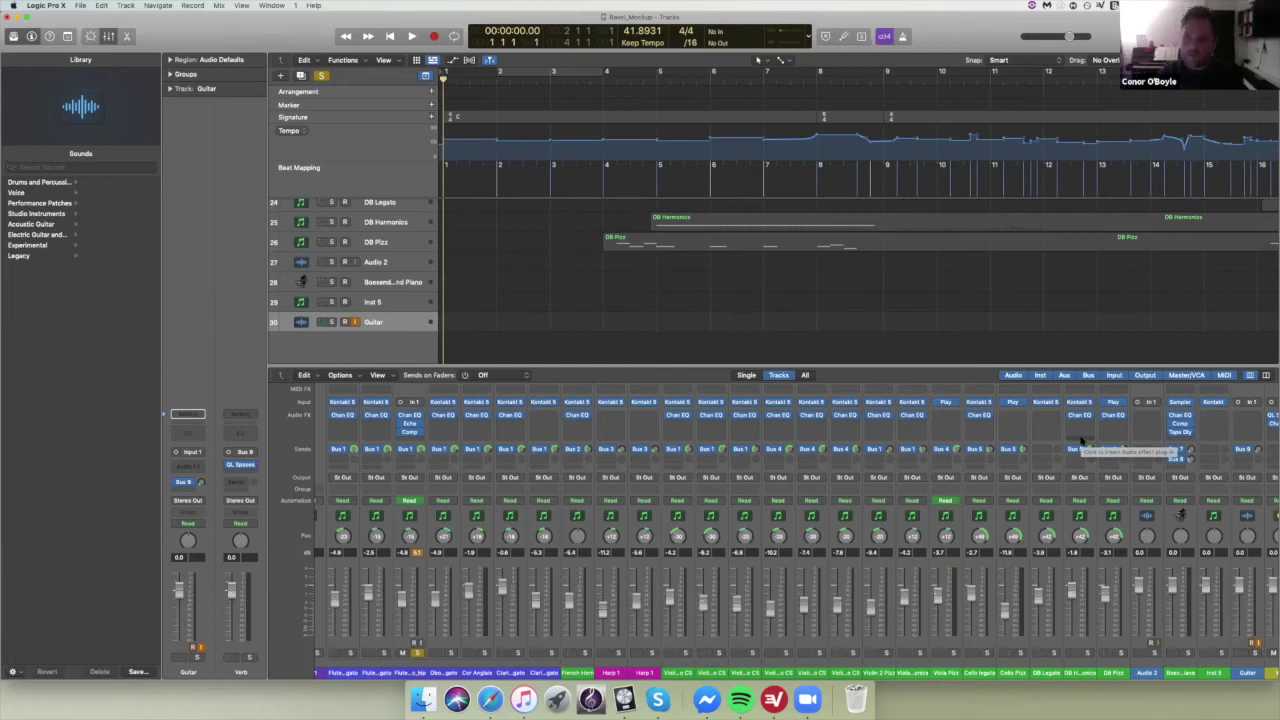
scroll(1066, 568, "right", 2)
scroll(1066, 568, "right", 2)
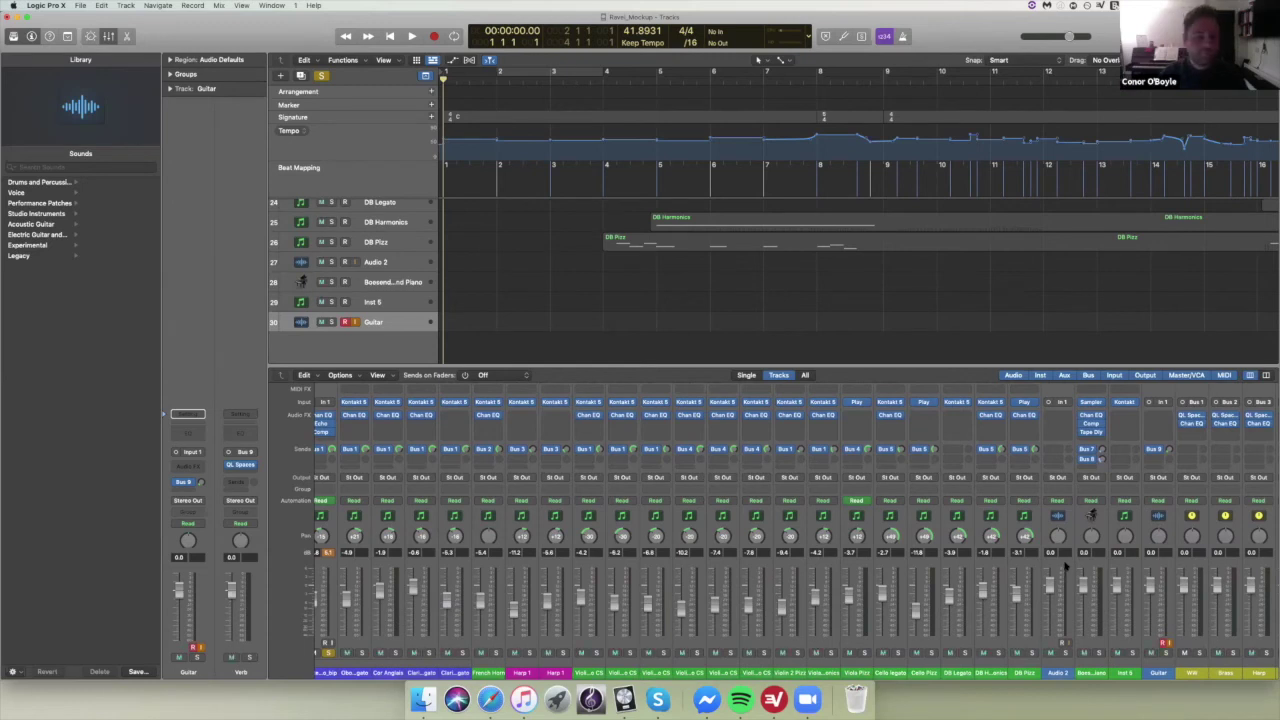
scroll(1066, 568, "left", 4)
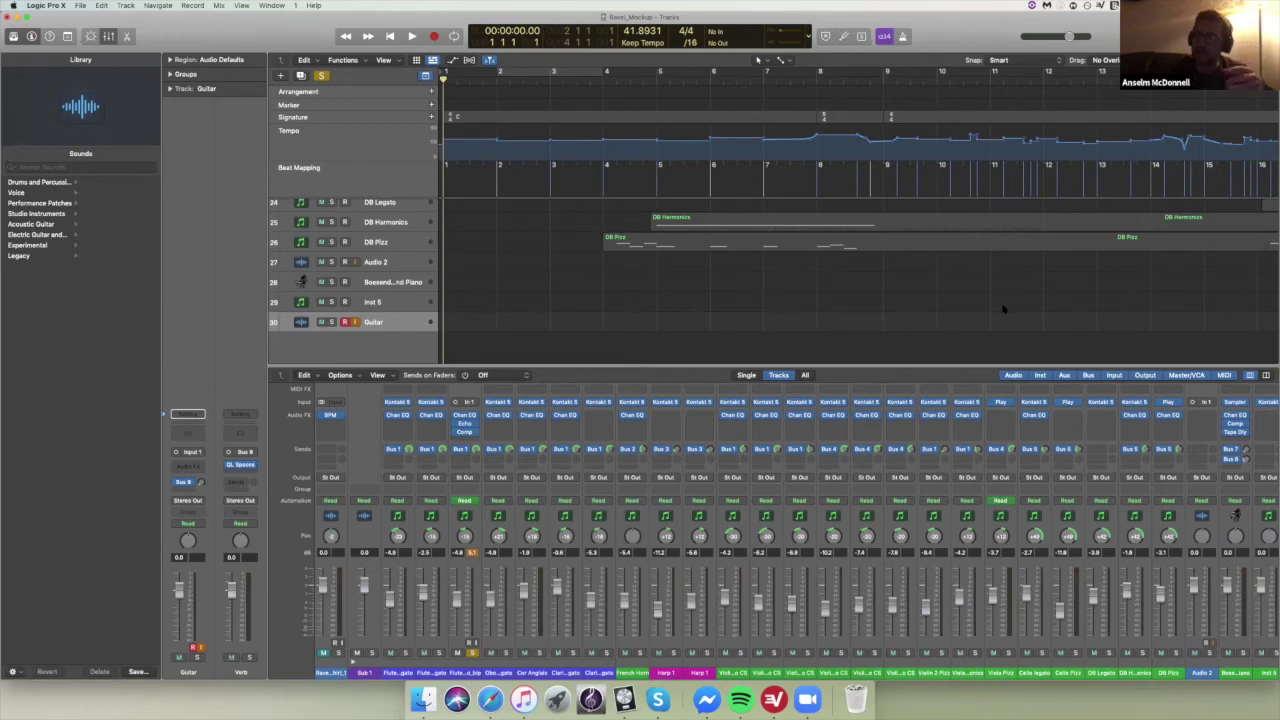
- Open the Flute 2 legato region in the Piano Roll in place of the mixer
key("e")
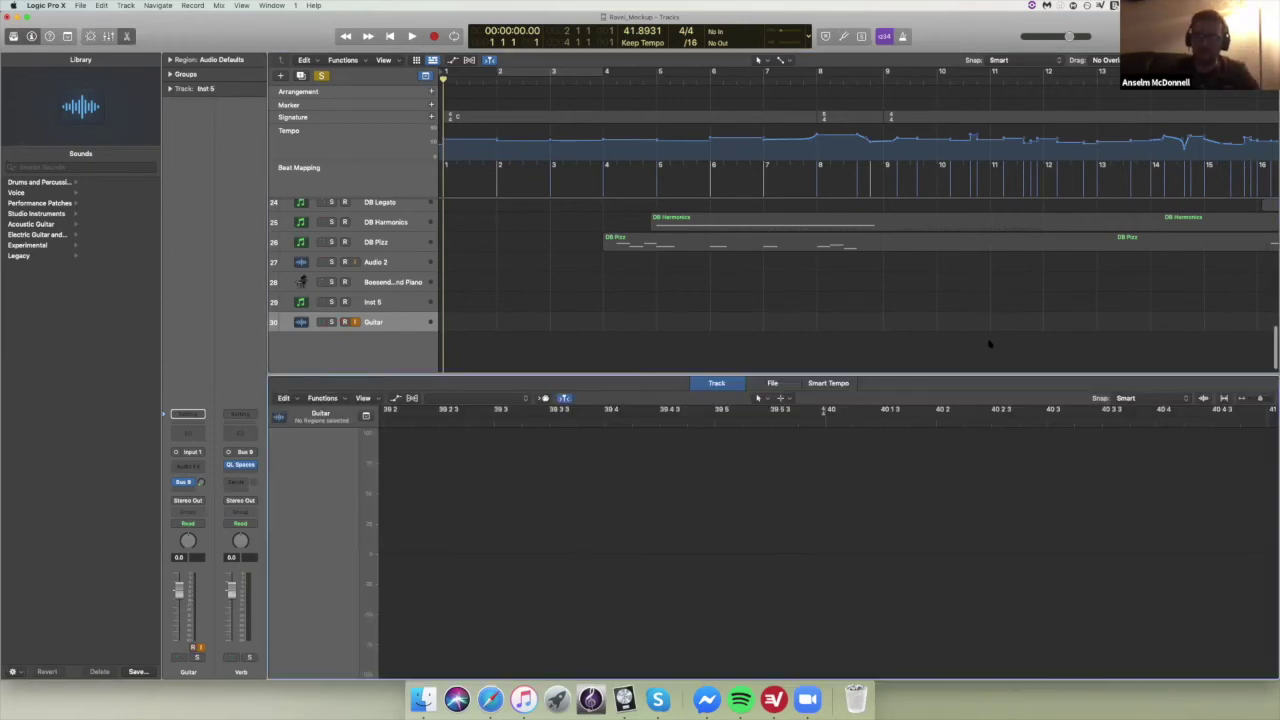
key("e")
scroll(988, 345, "up", 10)
scroll(988, 345, "up", 2)
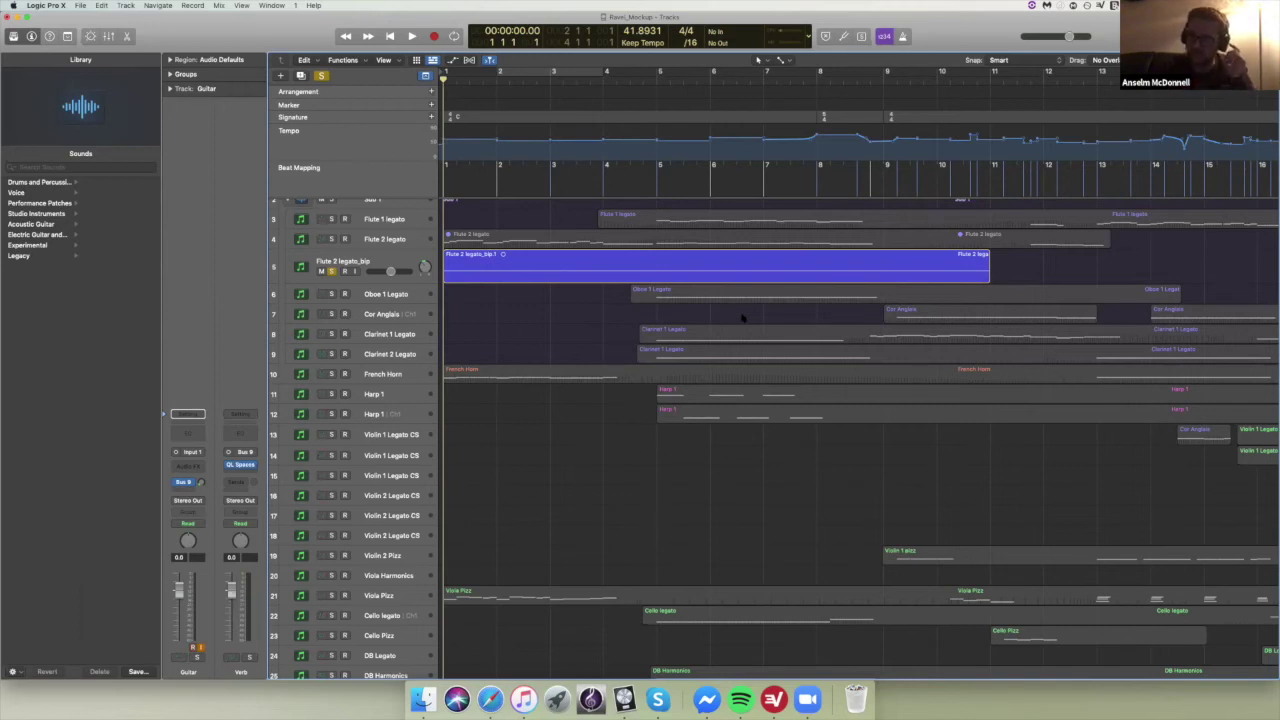
scroll(616, 260, "right", 10)
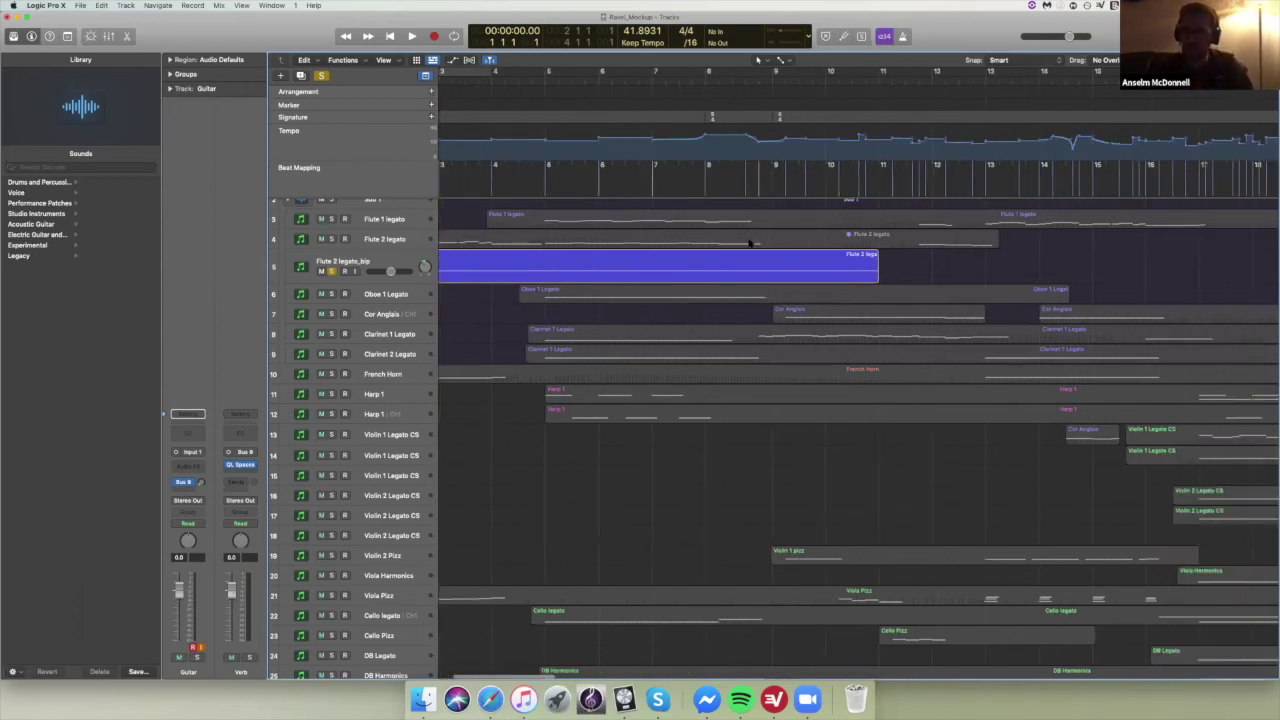
left_click(616, 239)
double_click(616, 239)
- Create four short ascending notes from bar 19 on the Flute 2 legato track and select all four
scroll(812, 446, "right", 10)
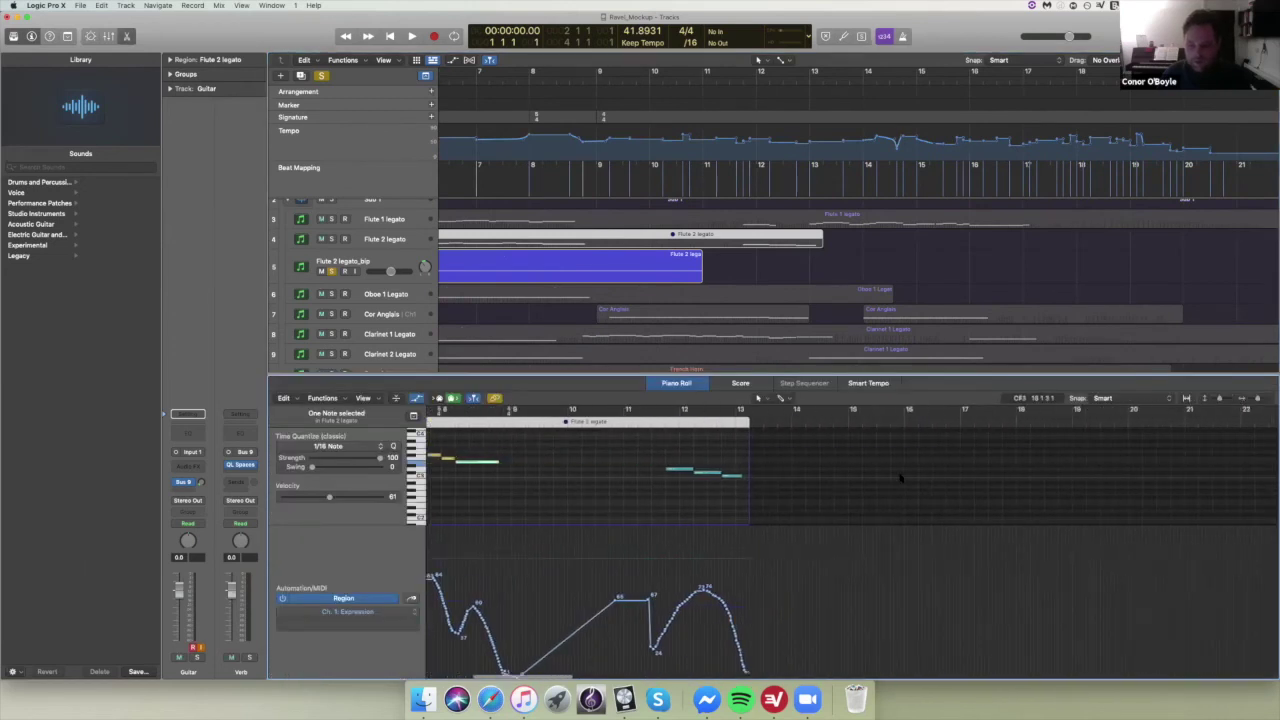
scroll(812, 446, "right", 5)
left_click(703, 410)
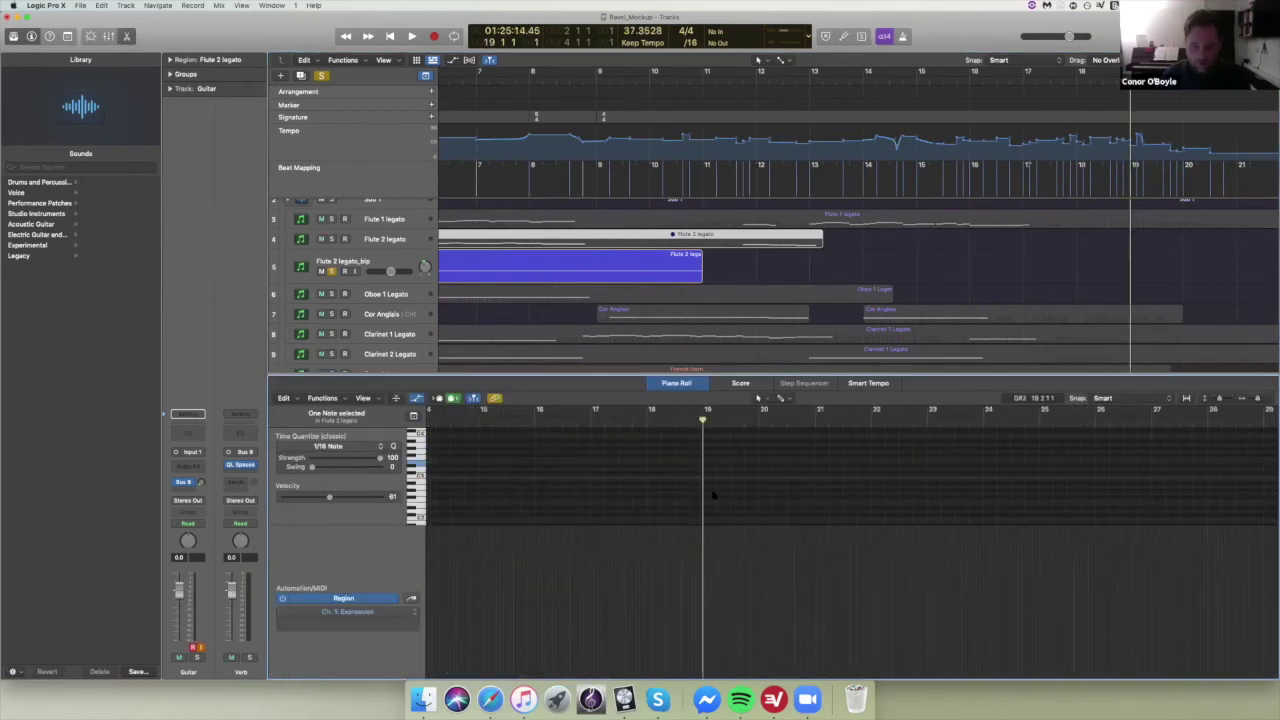
mouse_move(711, 492)
left_mouse_down()
mouse_move(812, 491)
mouse_move(707, 492)
left_mouse_up()
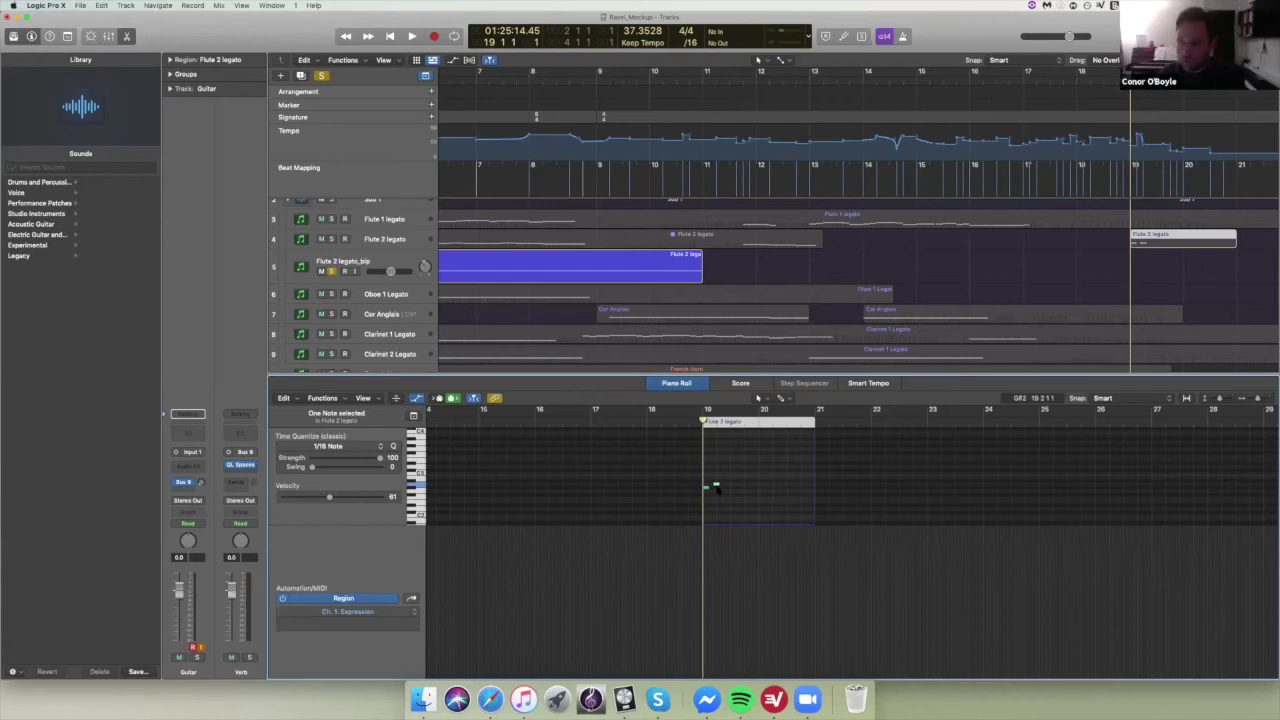
left_click_drag(716, 487, 712, 487)
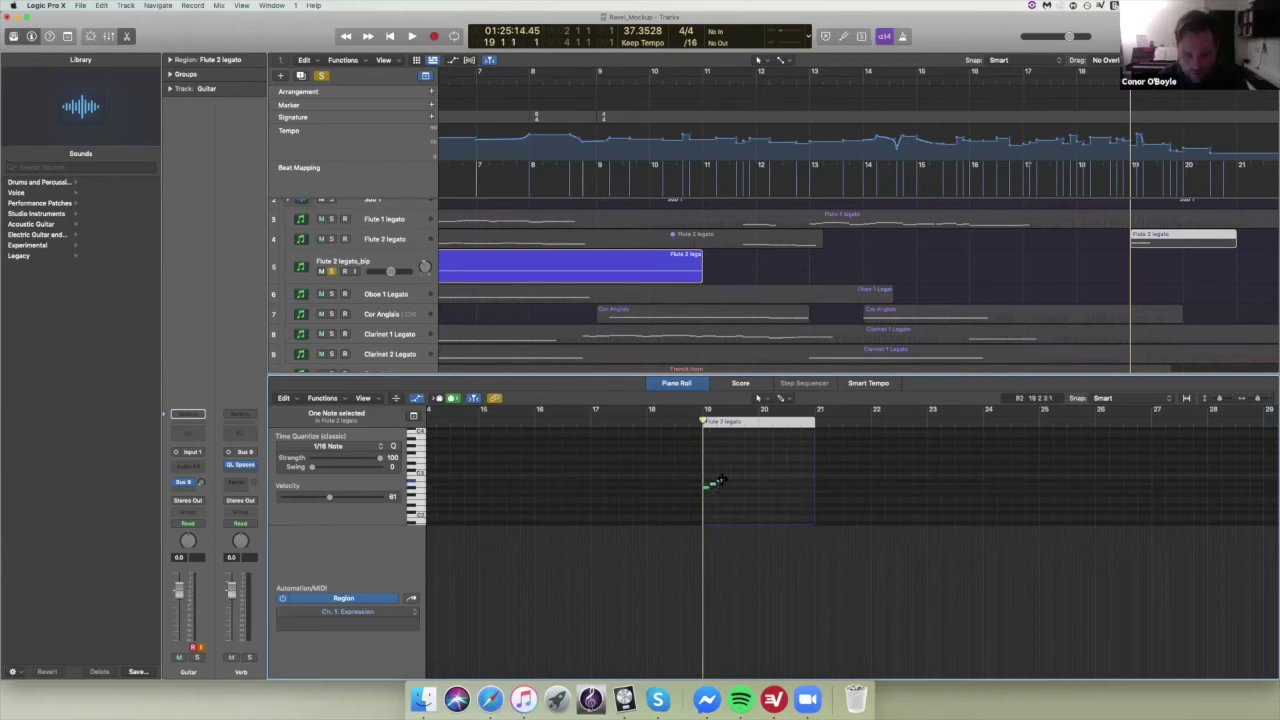
left_click_drag(728, 481, 728, 482)
left_click(742, 492)
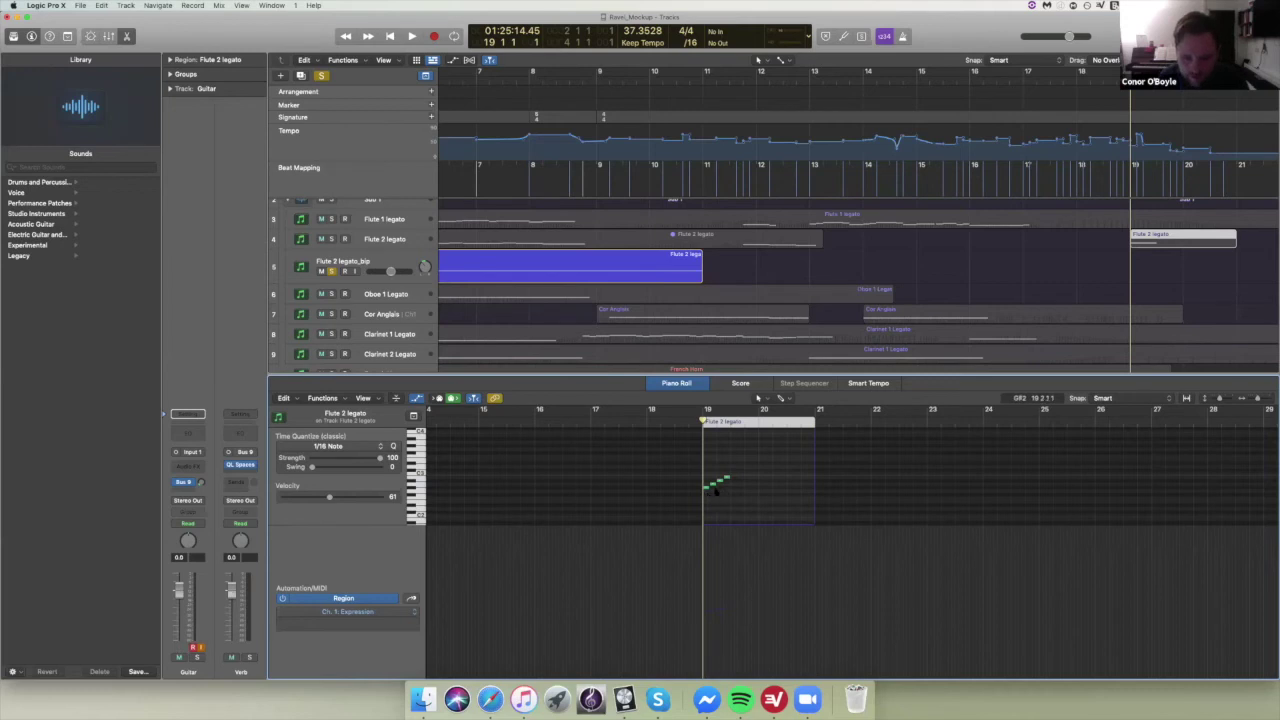
left_click_drag(745, 462, 707, 498)
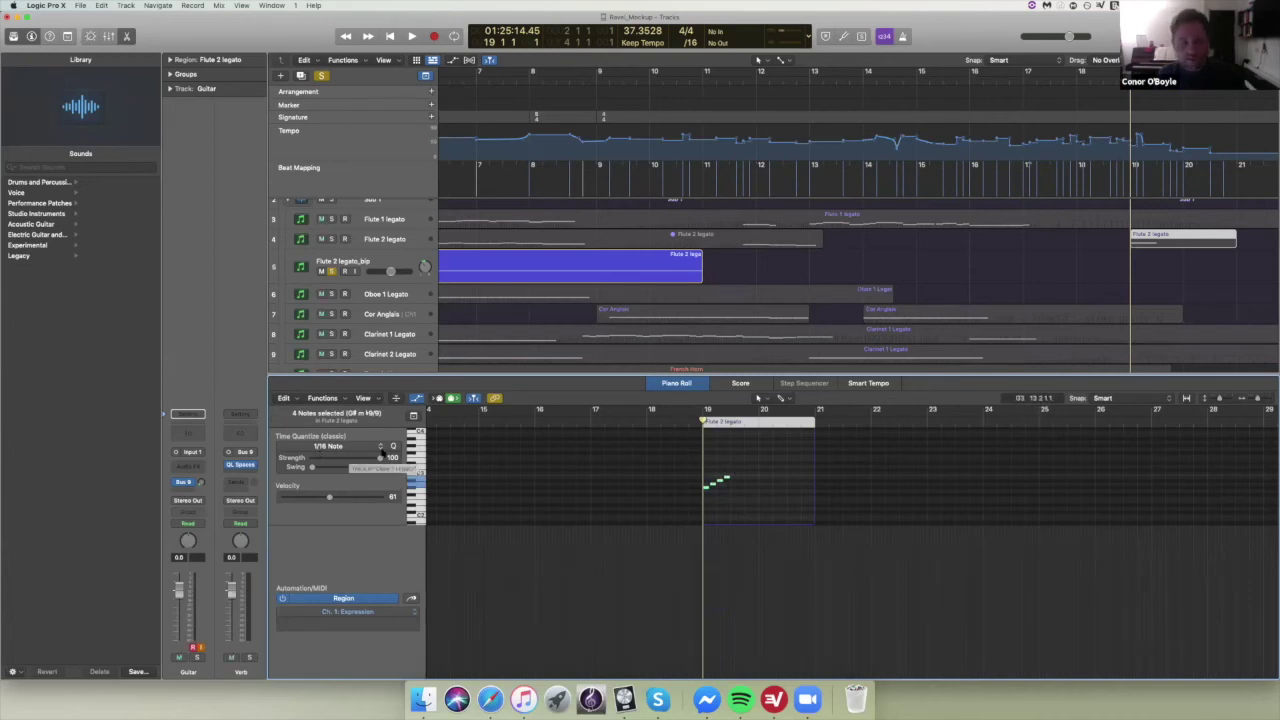
- Quantize the four selected Flute 2 legato notes to 1/2 Triplet (1/3)
left_click(380, 448)
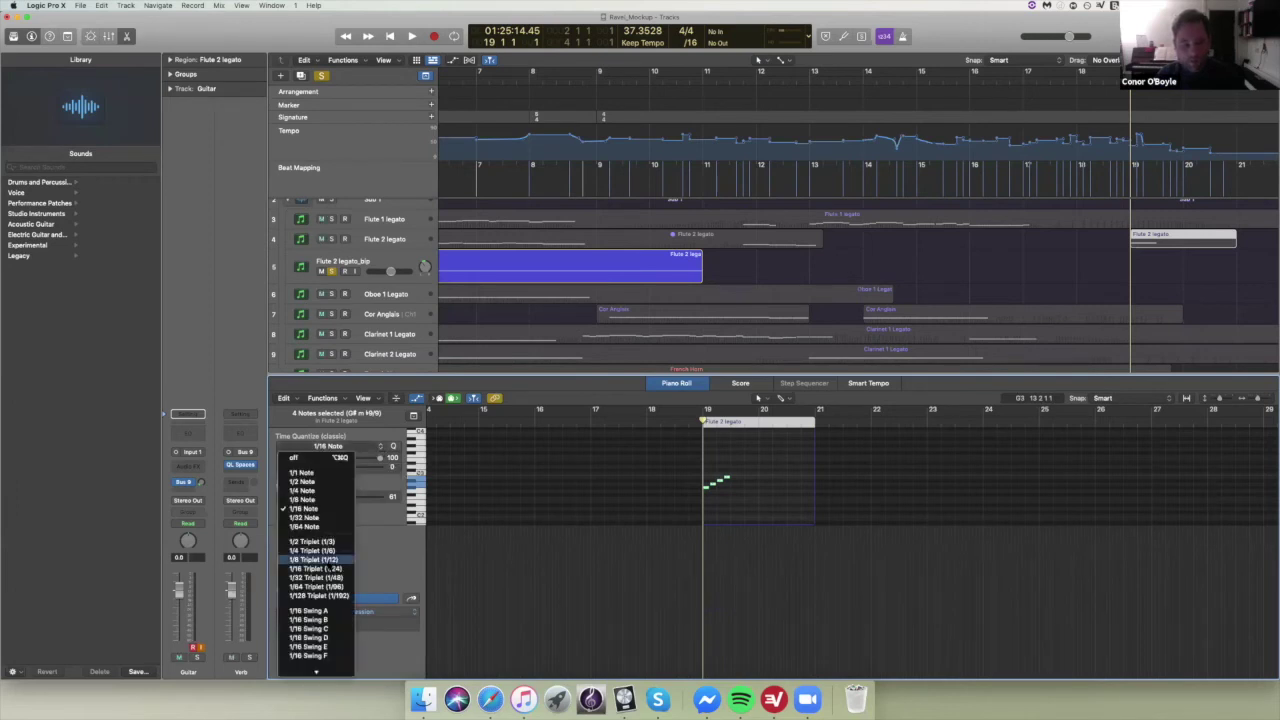
scroll(312, 528, "down", 1)
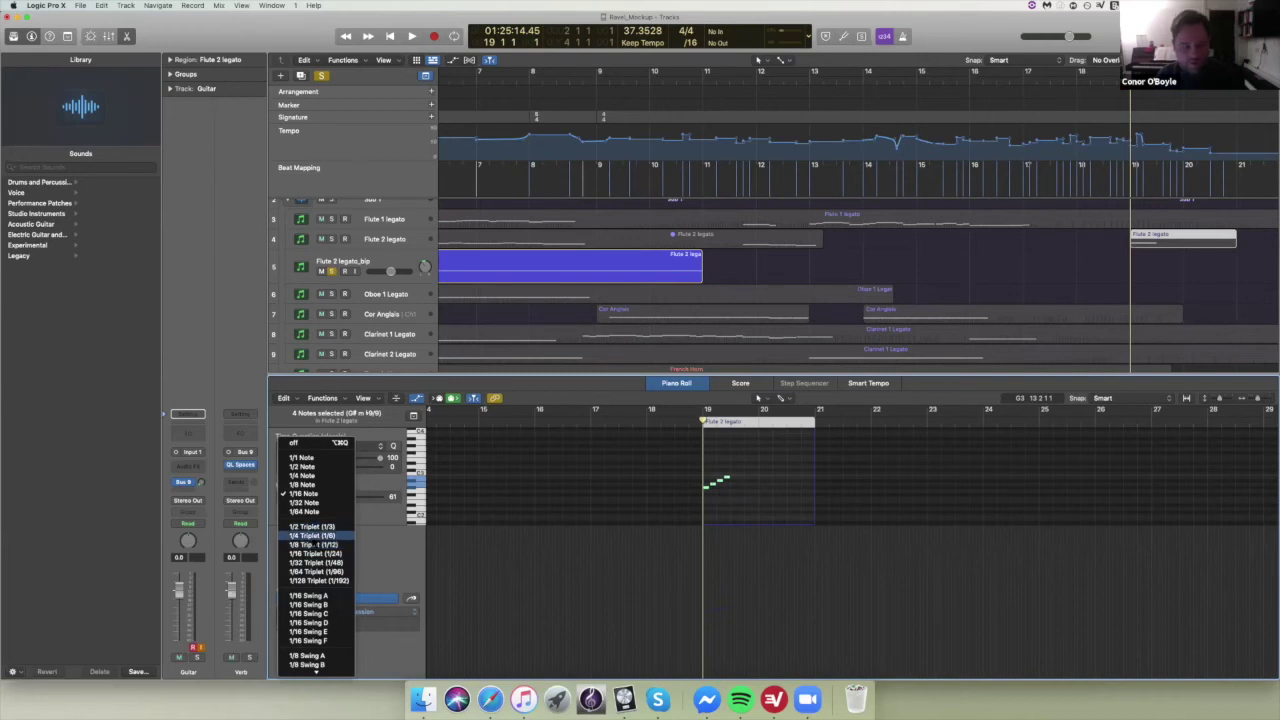
scroll(310, 574, "down", 1)
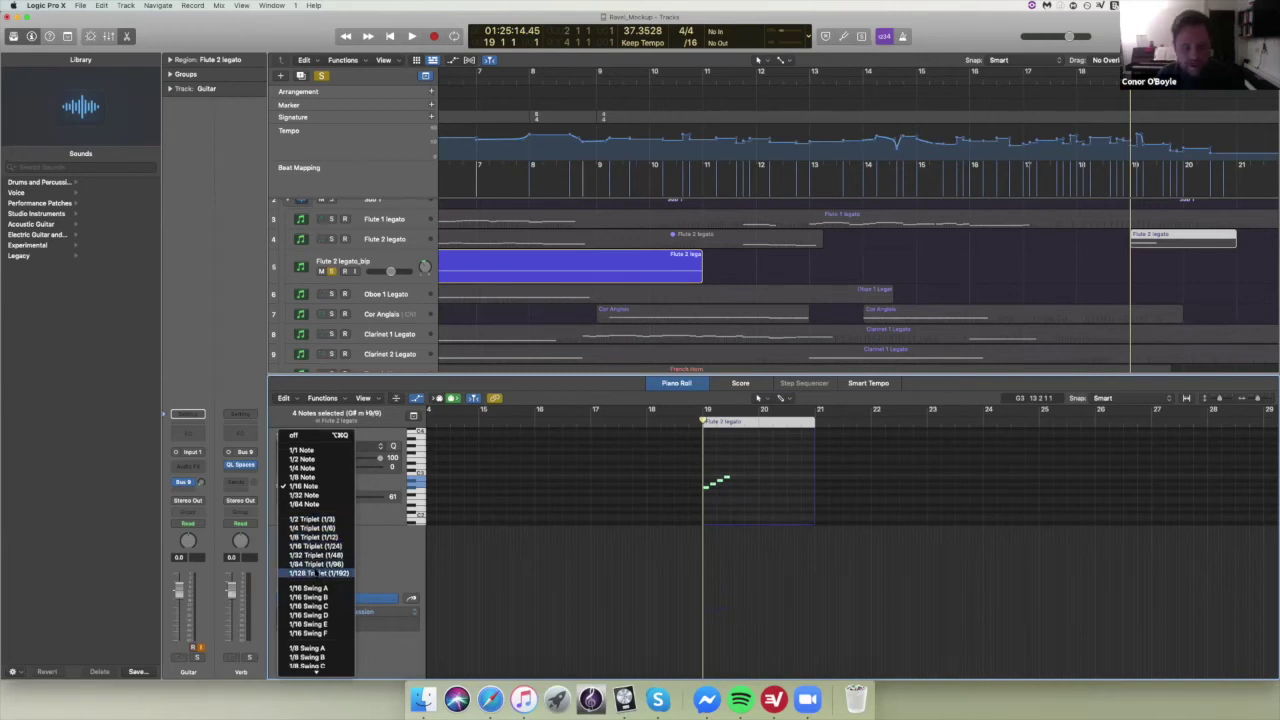
scroll(312, 573, "down", 1)
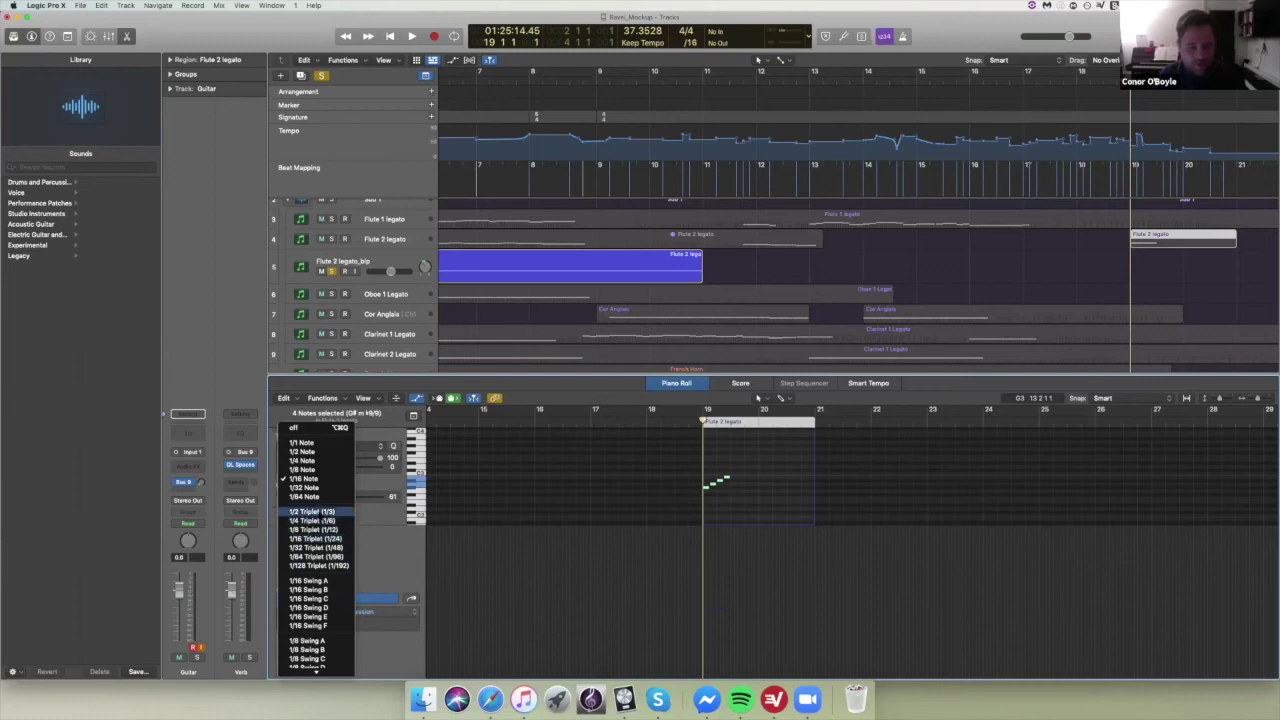
left_click(312, 511)
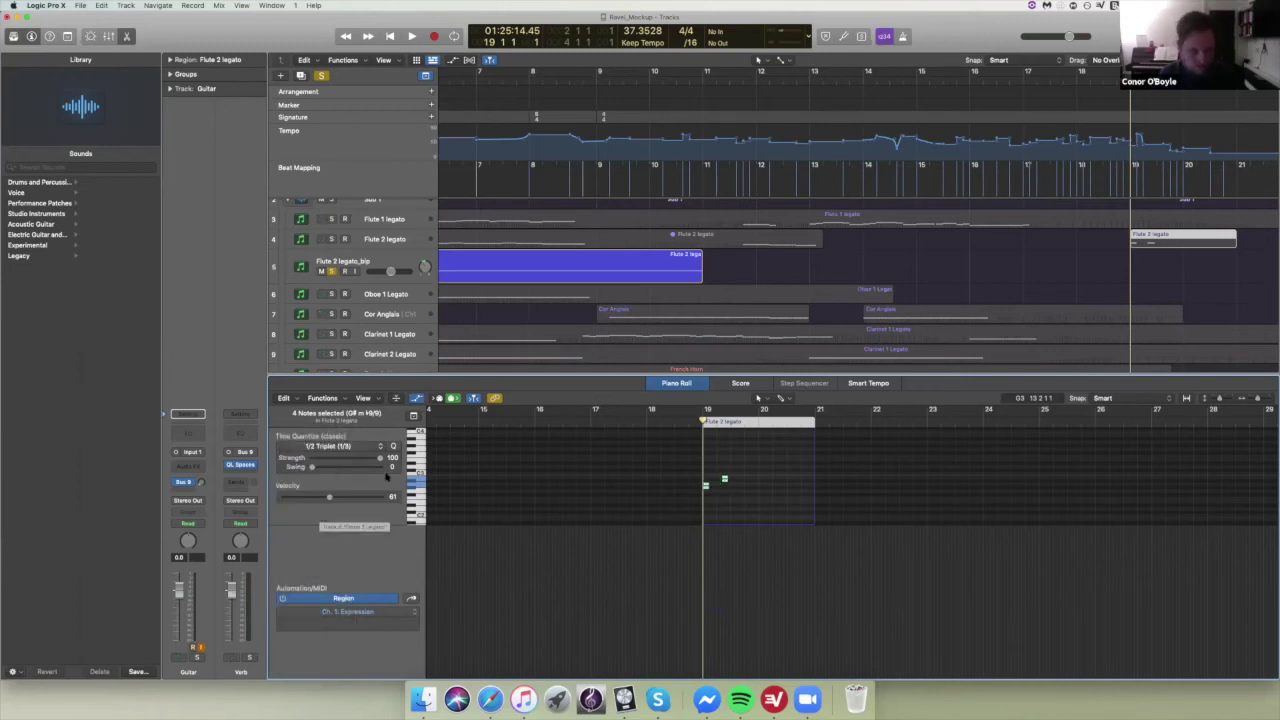
left_click(380, 447)
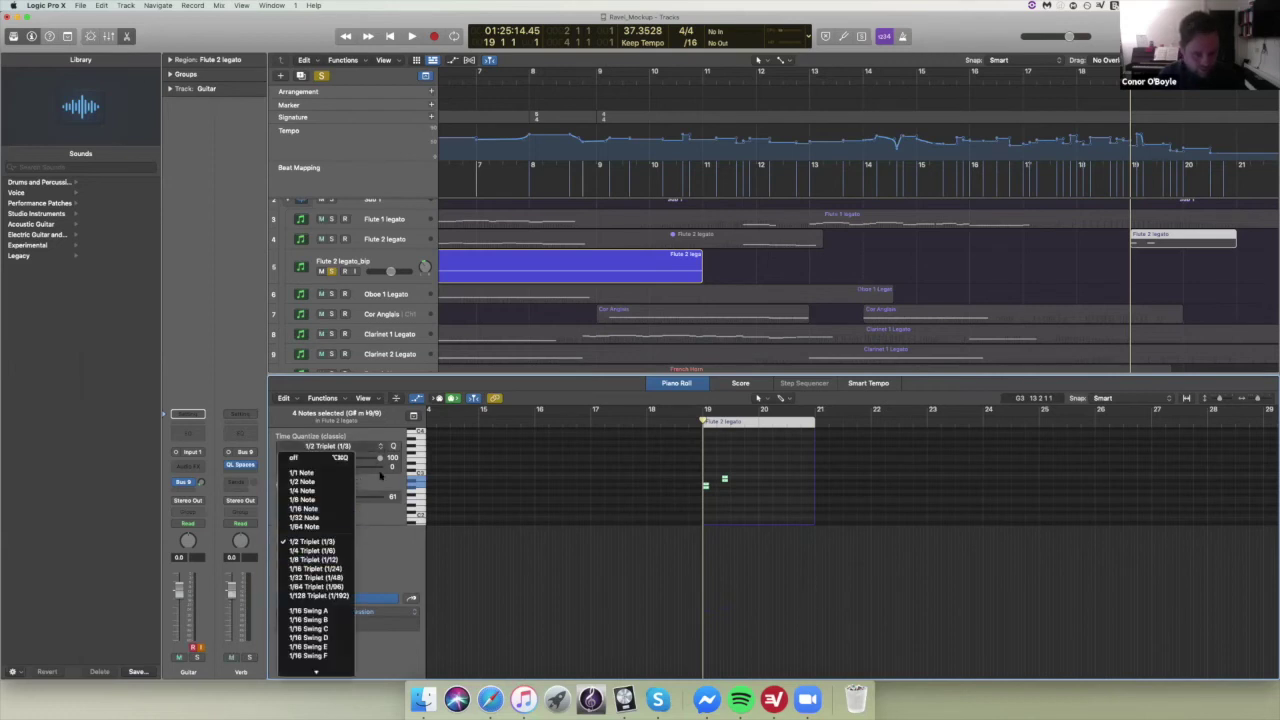
left_click(625, 595)
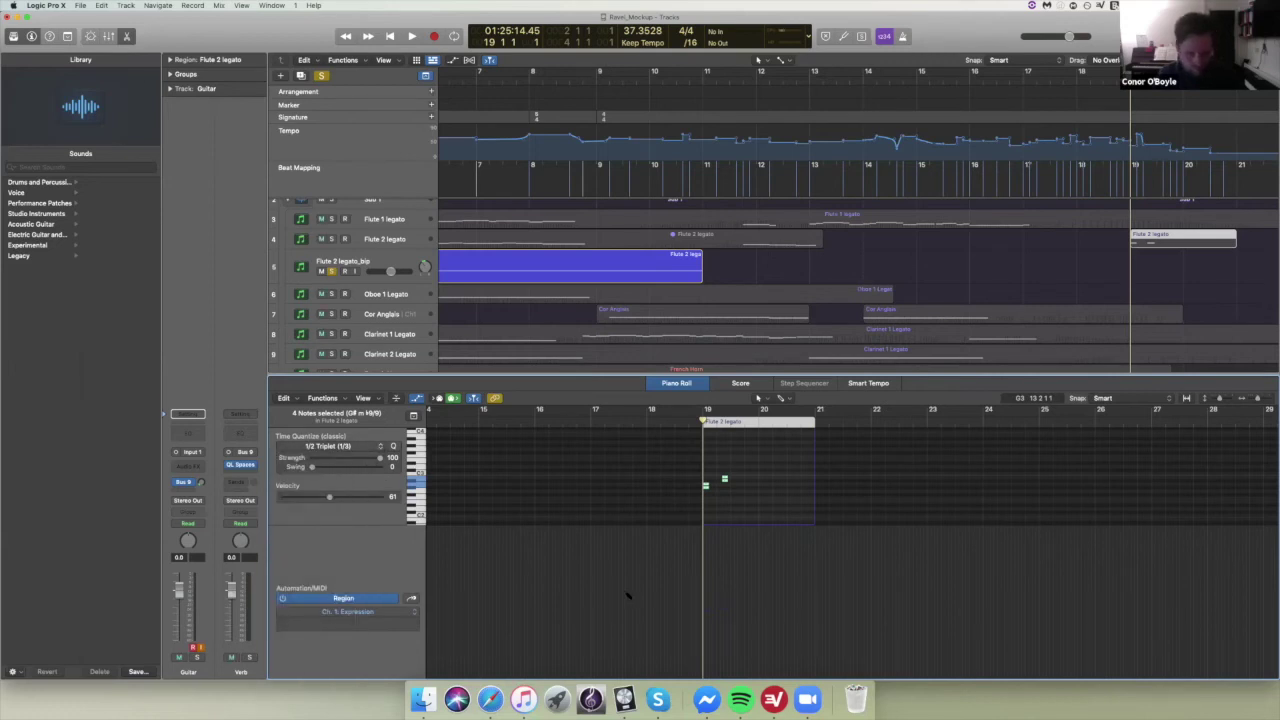
- Try 1/16 Triplet (1/24) and 1/32 Triplet (1/48) quantization on the four ascending Flute 2 legato notes
left_click(378, 446)
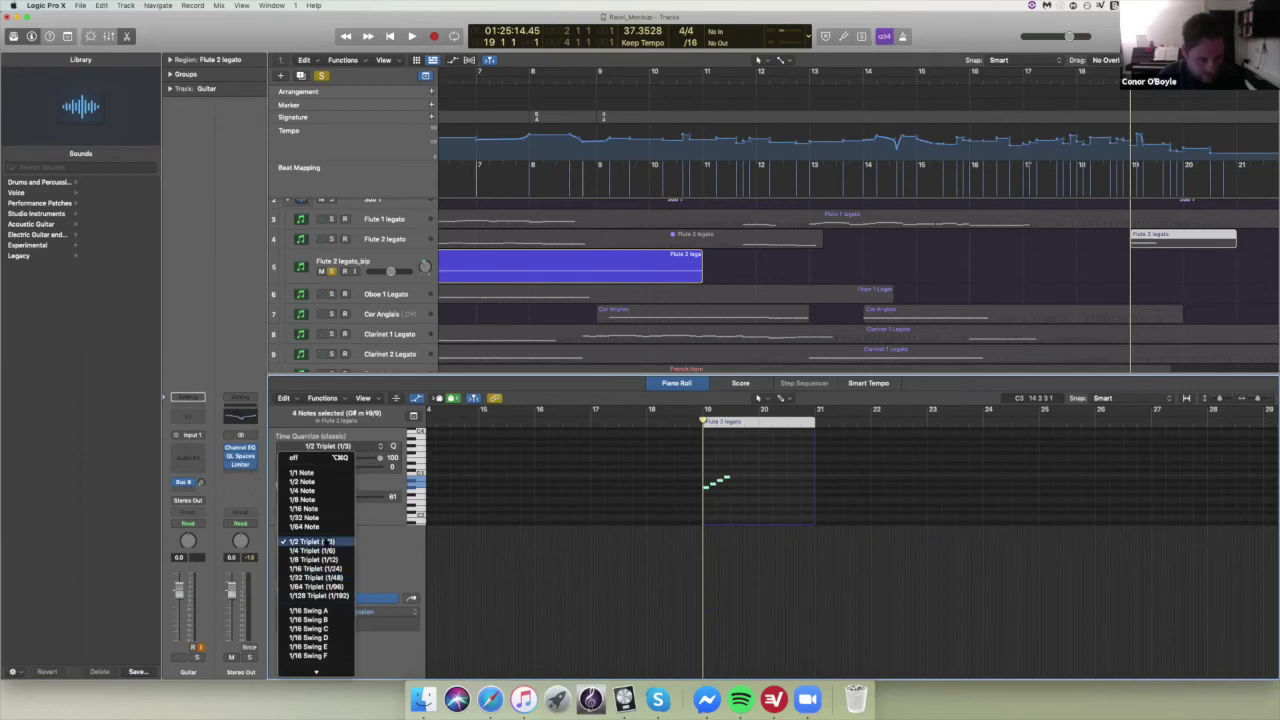
left_click(315, 568)
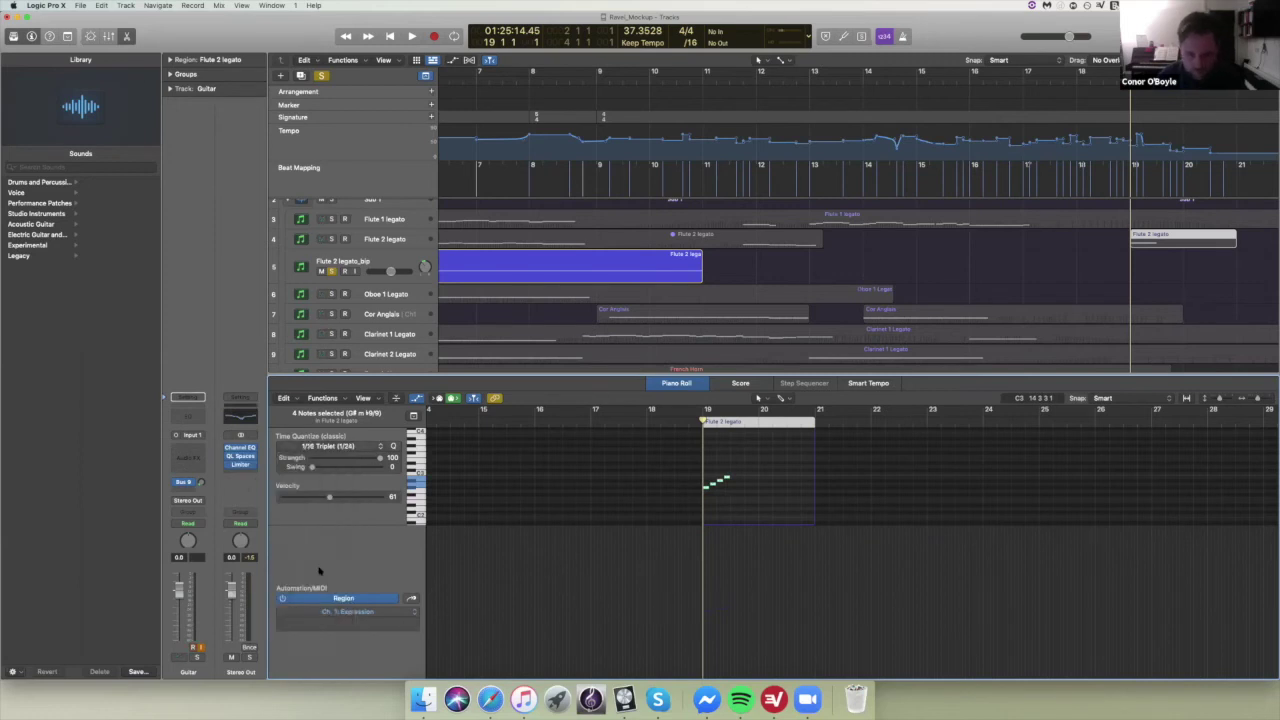
left_click_drag(750, 447, 706, 493)
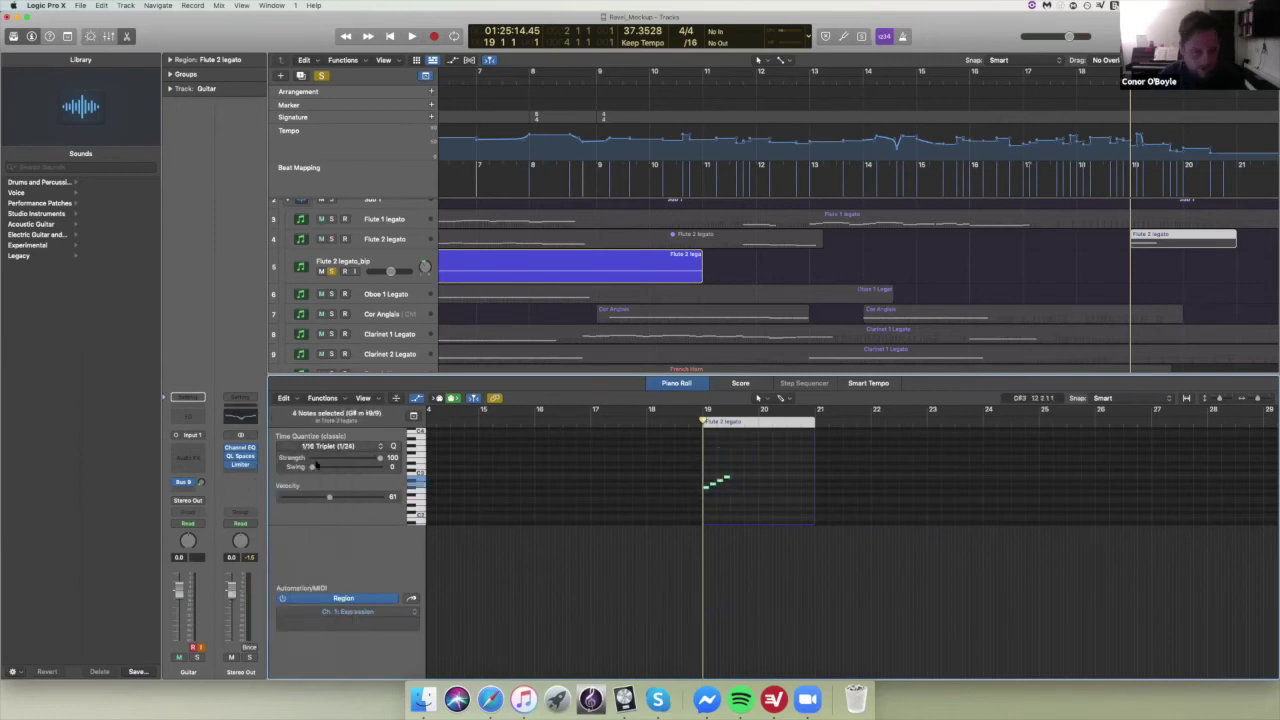
left_click(364, 446)
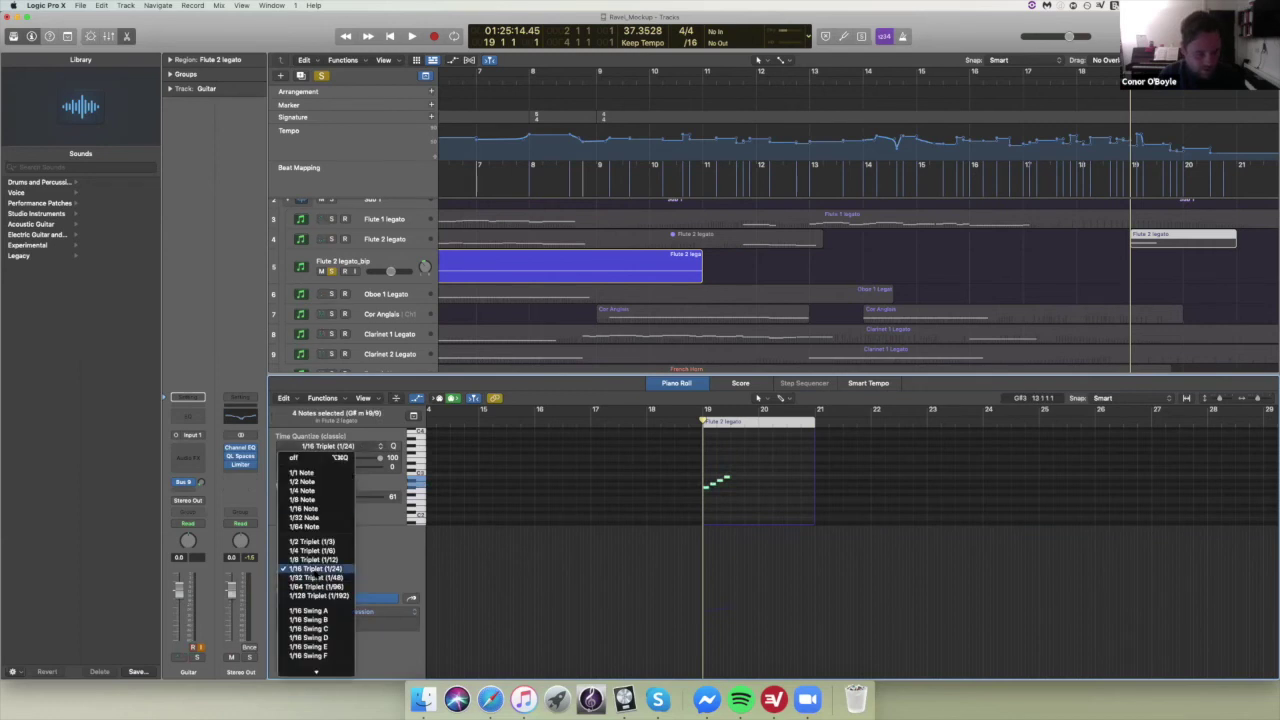
left_click(315, 570)
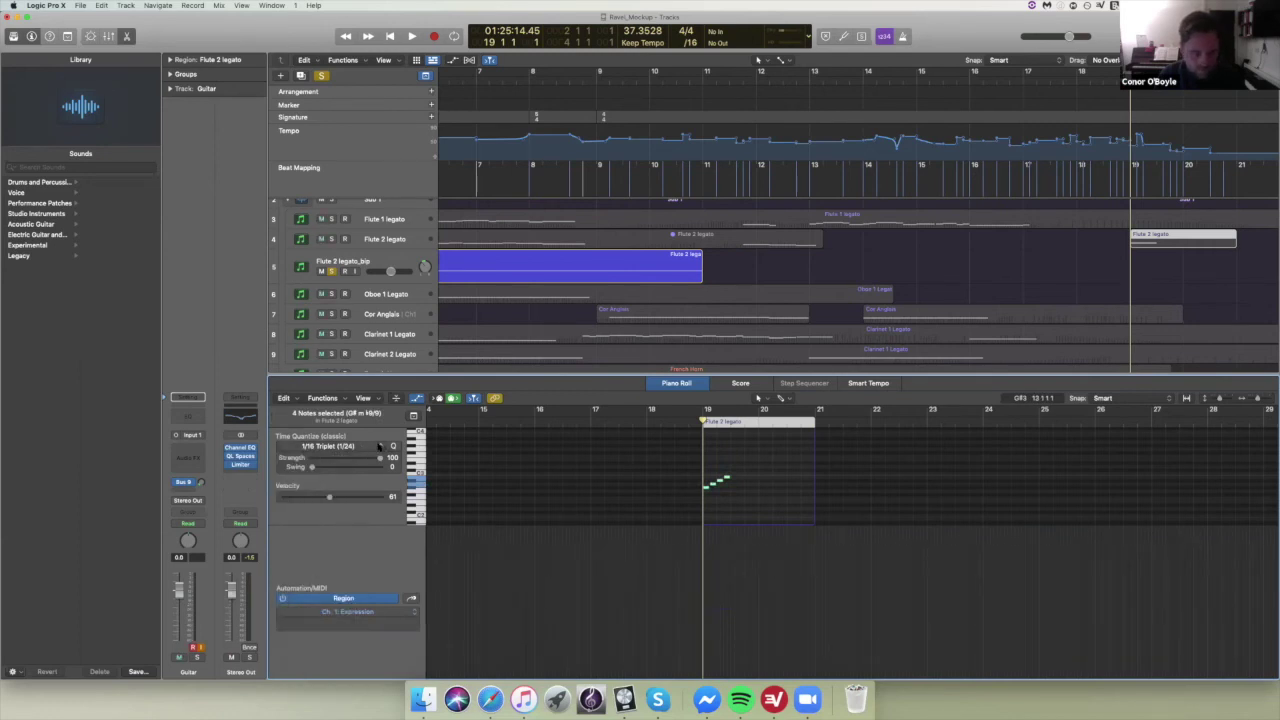
left_click(364, 446)
left_click(316, 578)
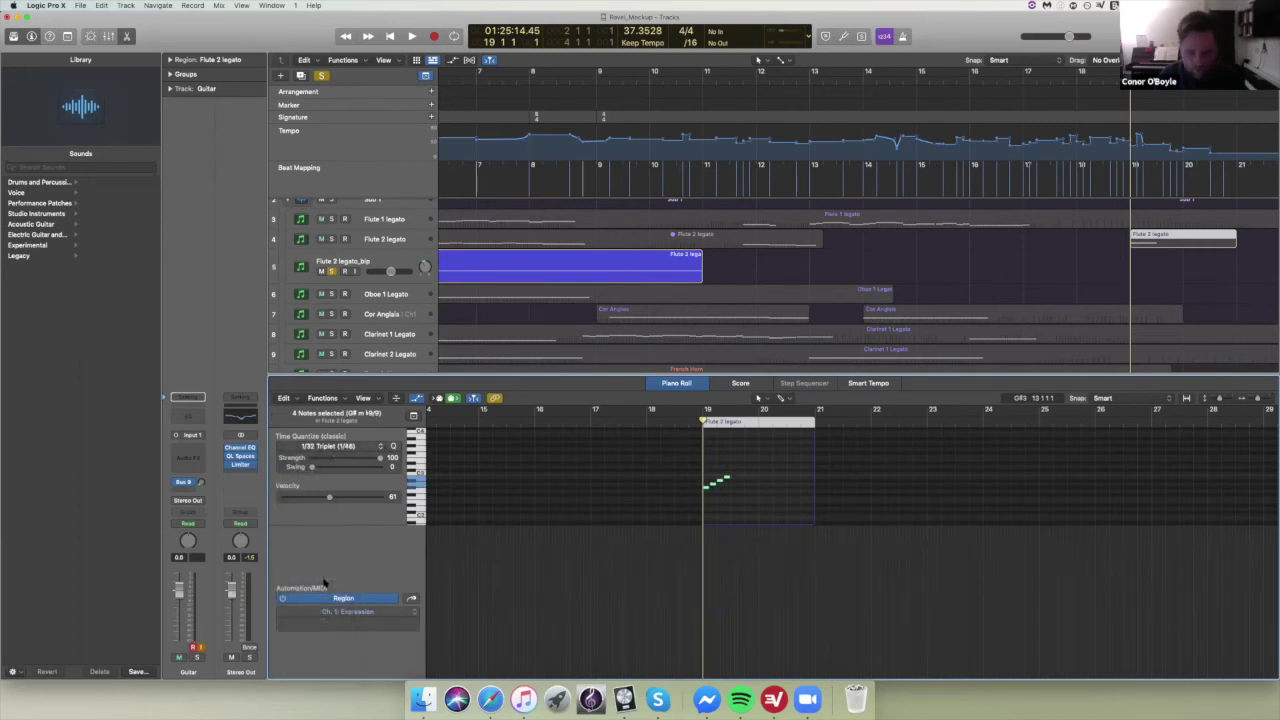
- Place the playhead just before bar 19, at 18 4 1, and review the available time quantize values
key("space")
key("space")
left_click(690, 420)
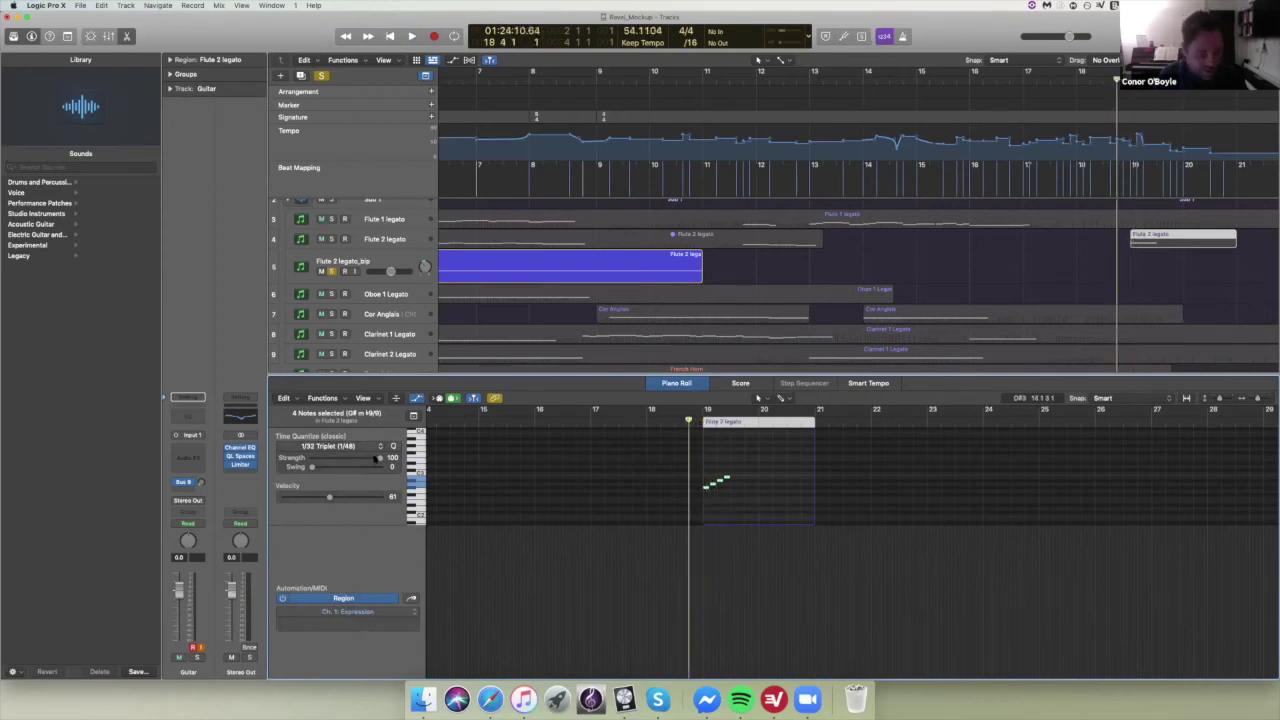
left_click(379, 448)
left_click(394, 446)
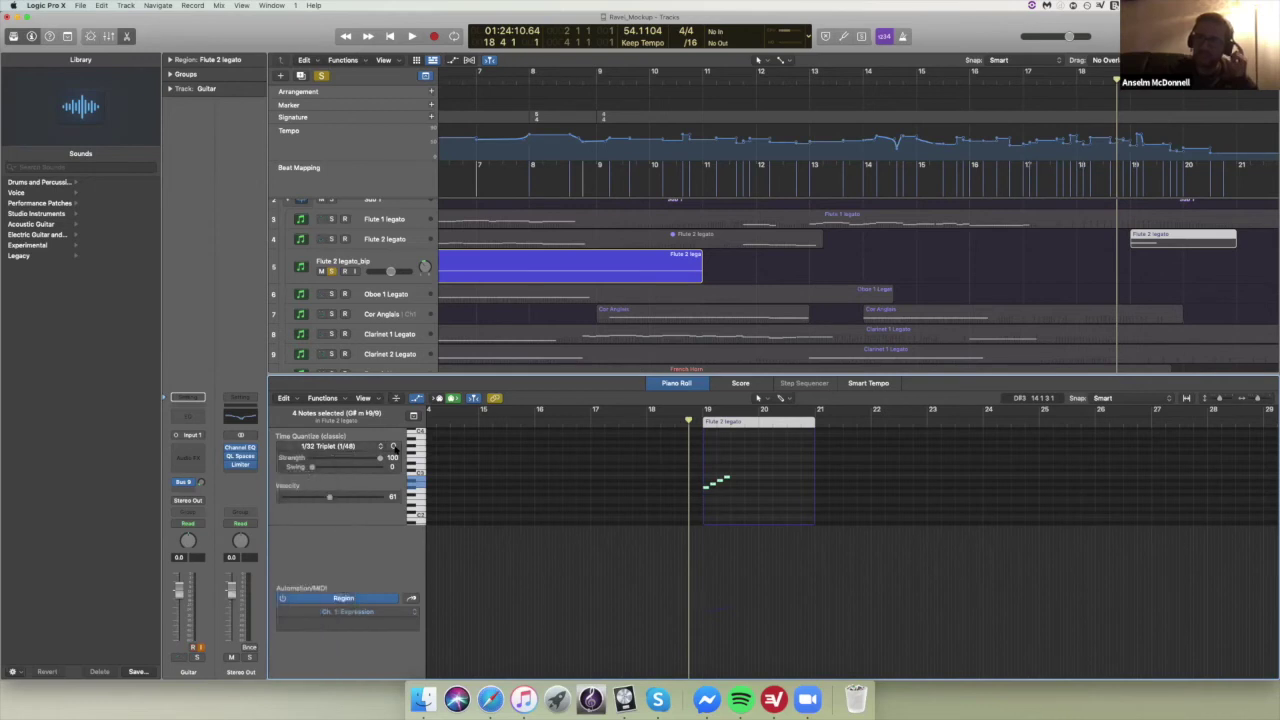
left_click(392, 446)
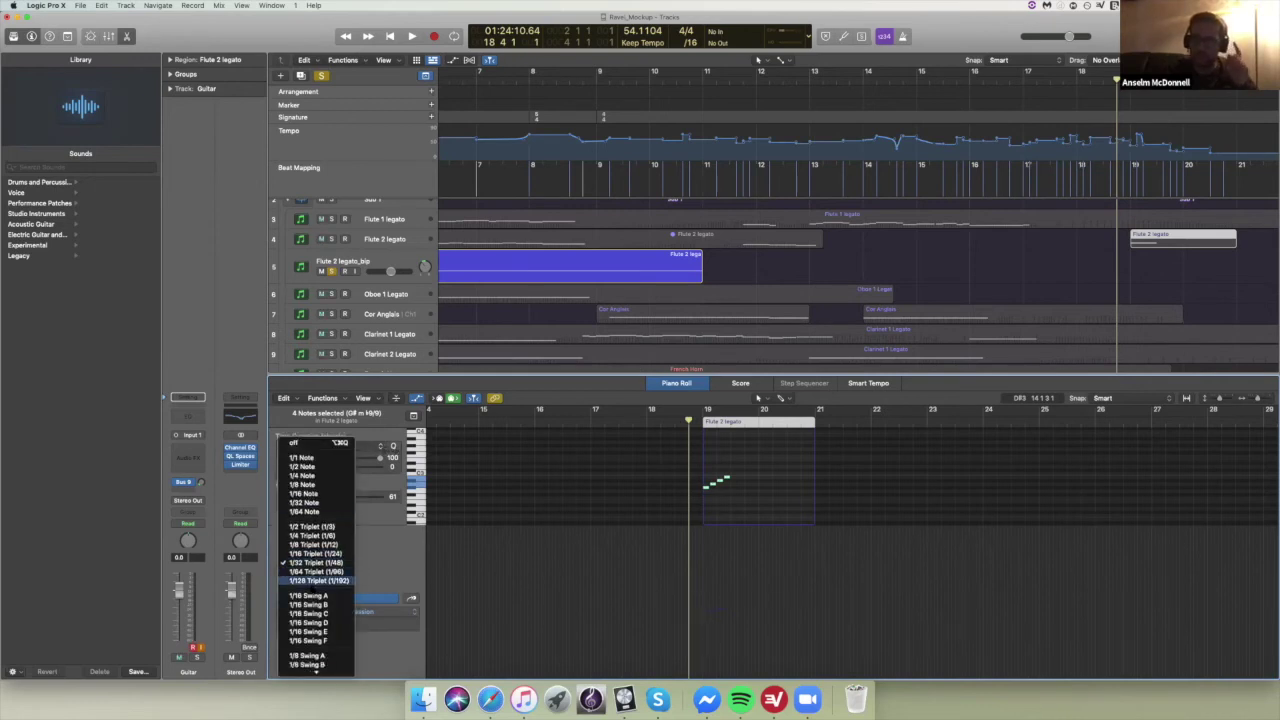
left_click(572, 574)
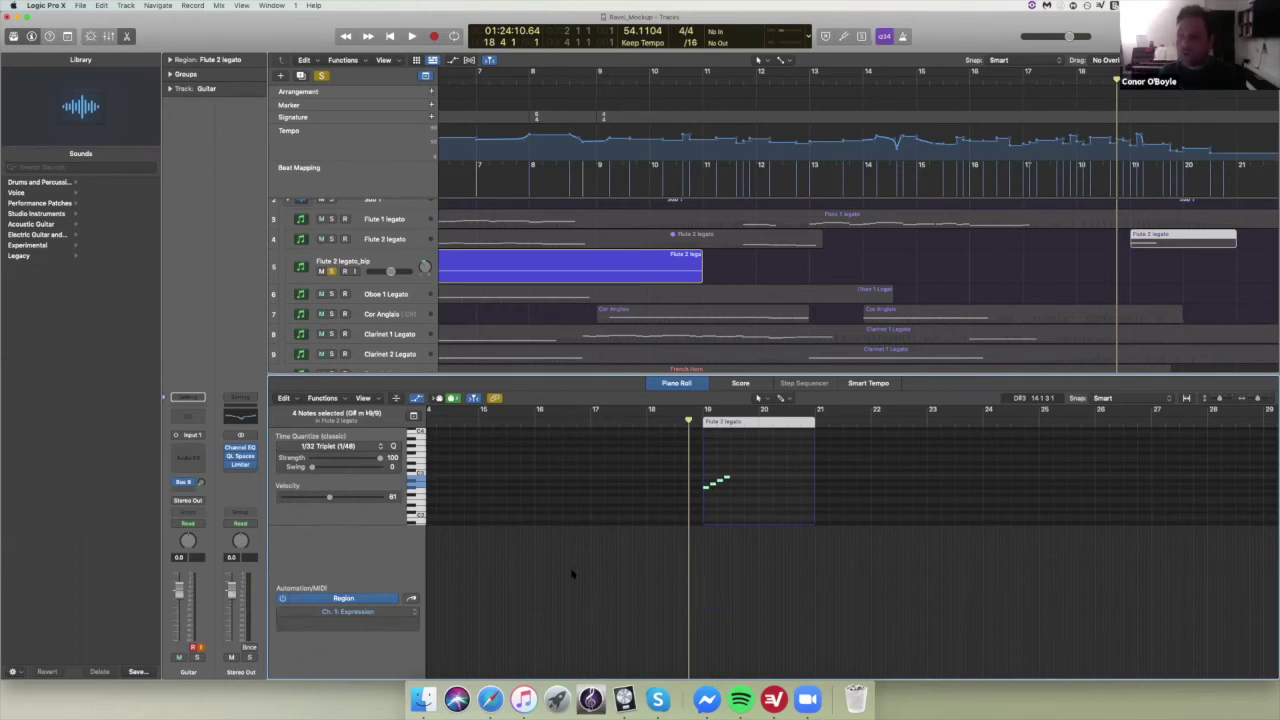
- Reselect the four ascending notes and quantize them to the combined 1/16 & 1/16 Triplet grid
scroll(572, 573, "right", 3)
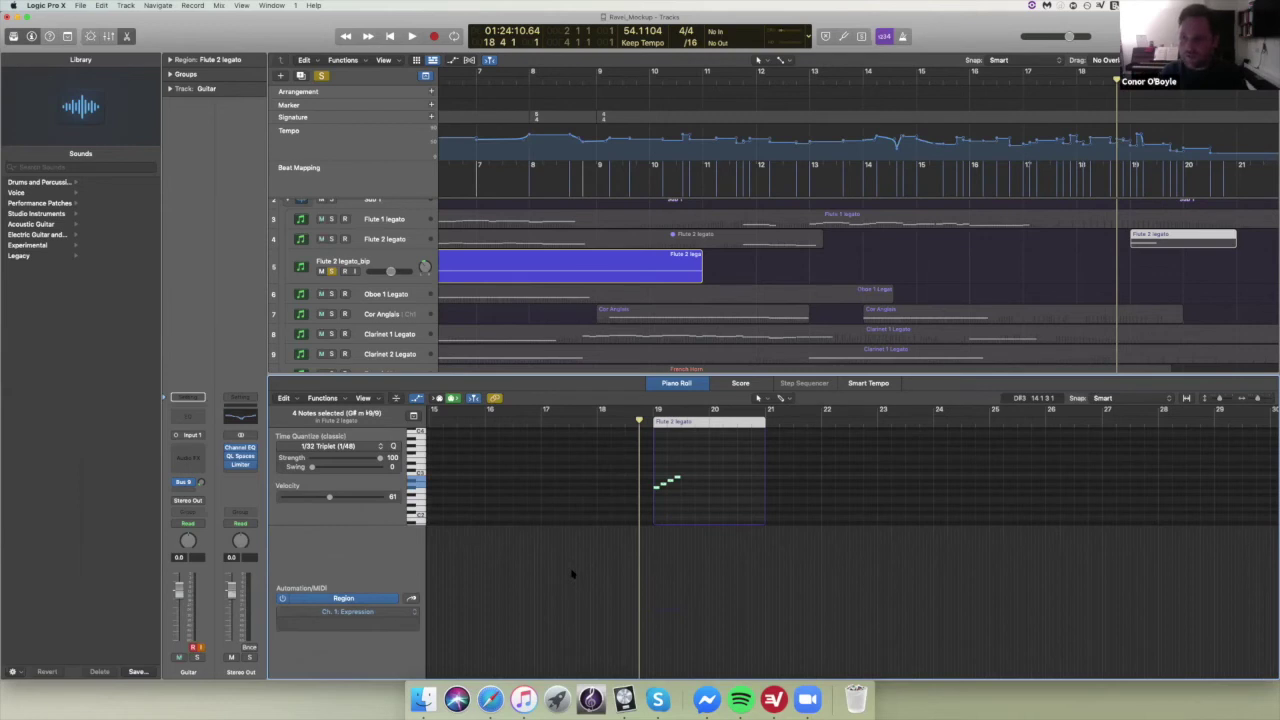
scroll(572, 573, "right", 1)
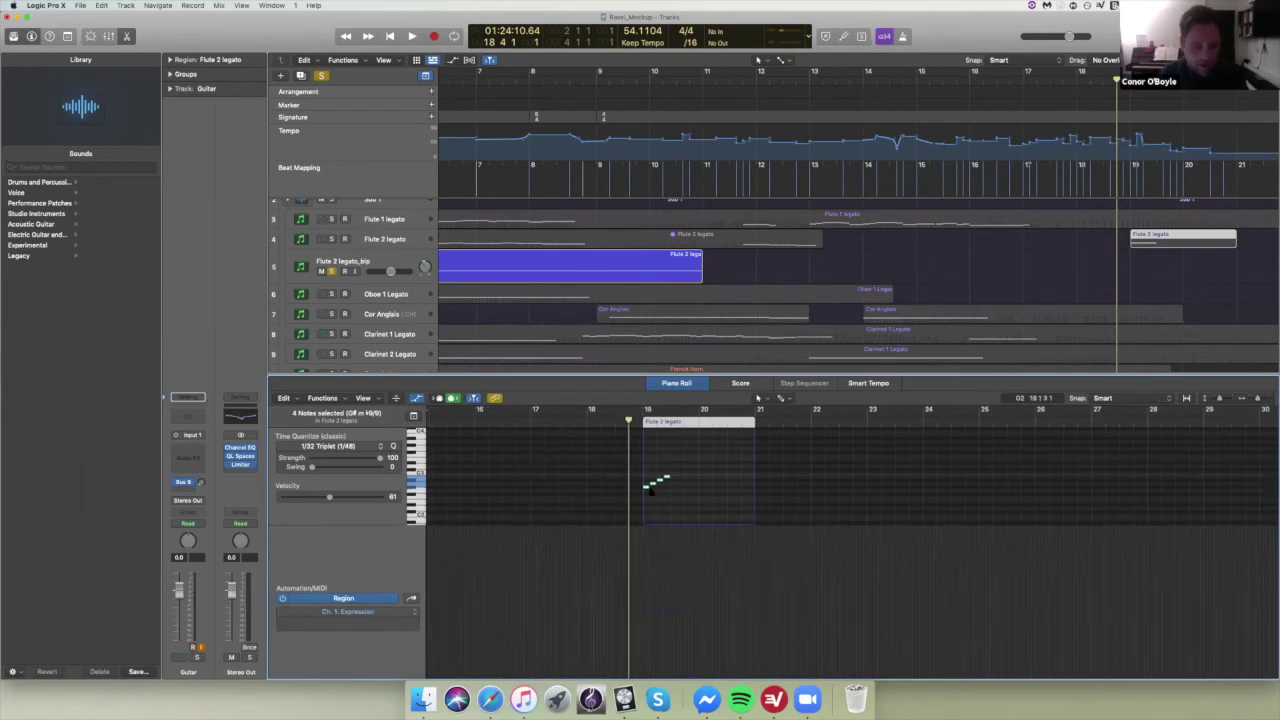
left_click_drag(678, 454, 642, 500)
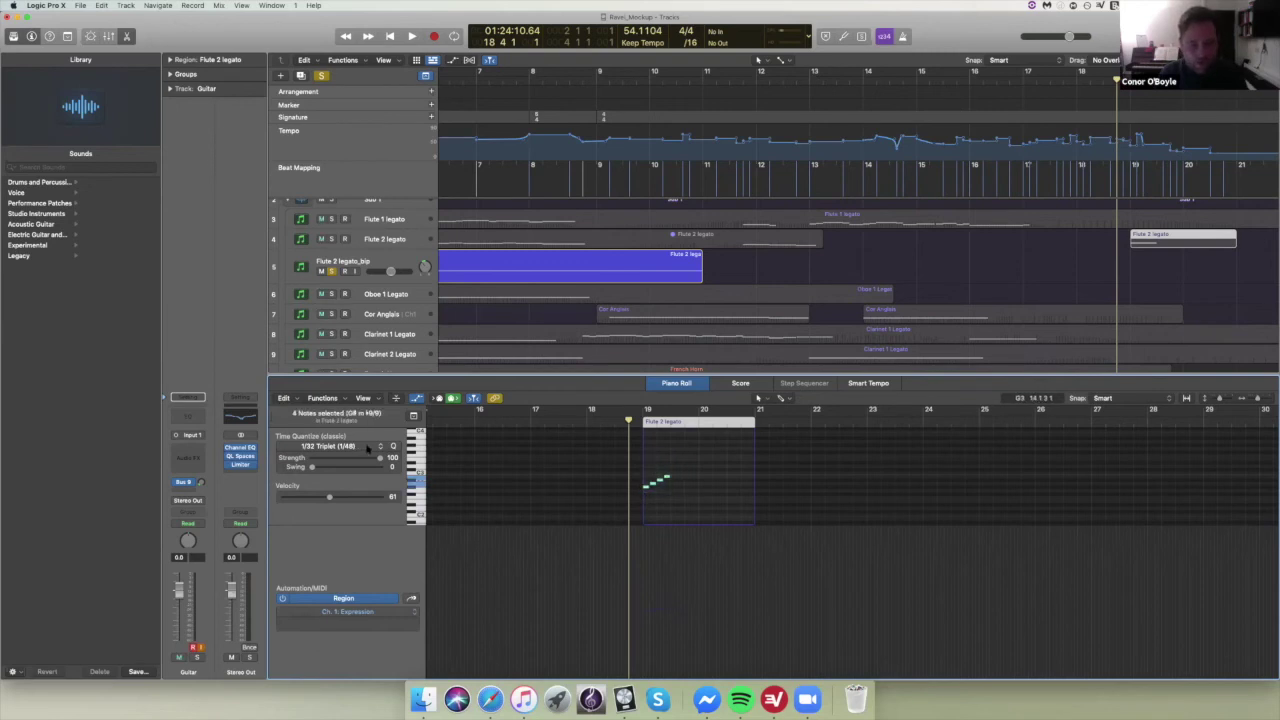
left_click(368, 447)
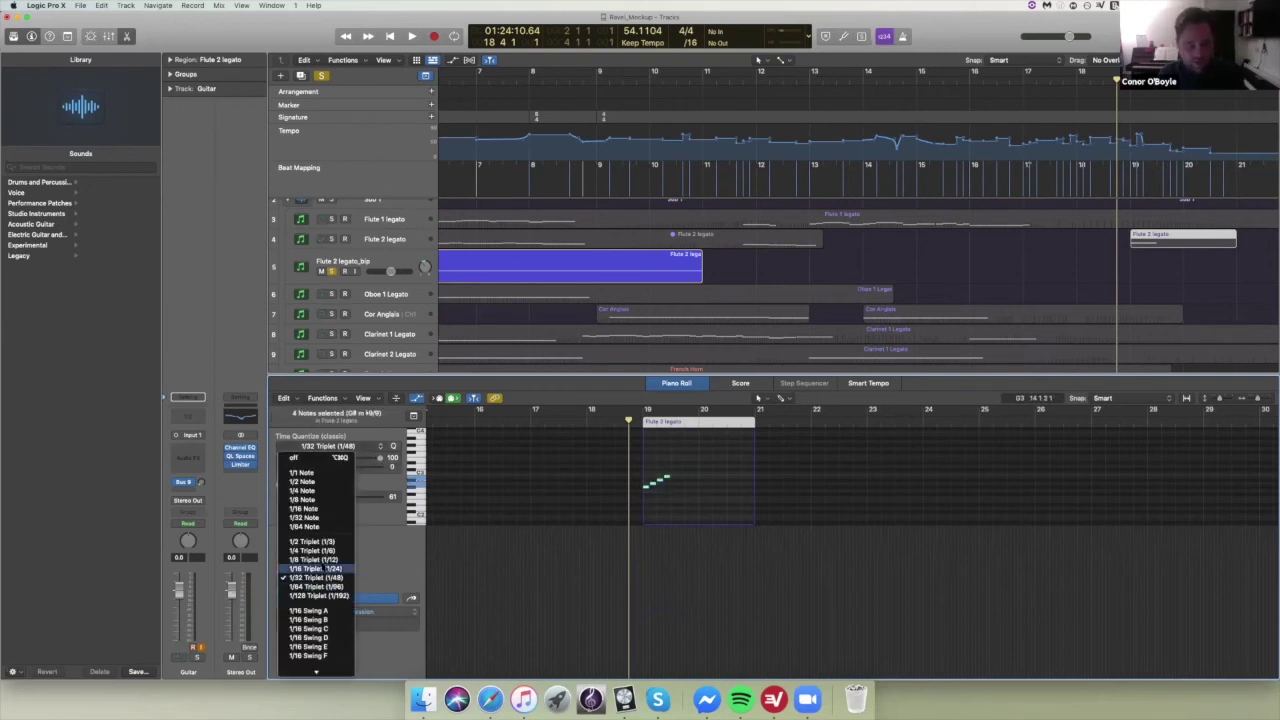
scroll(315, 553, "down", 2)
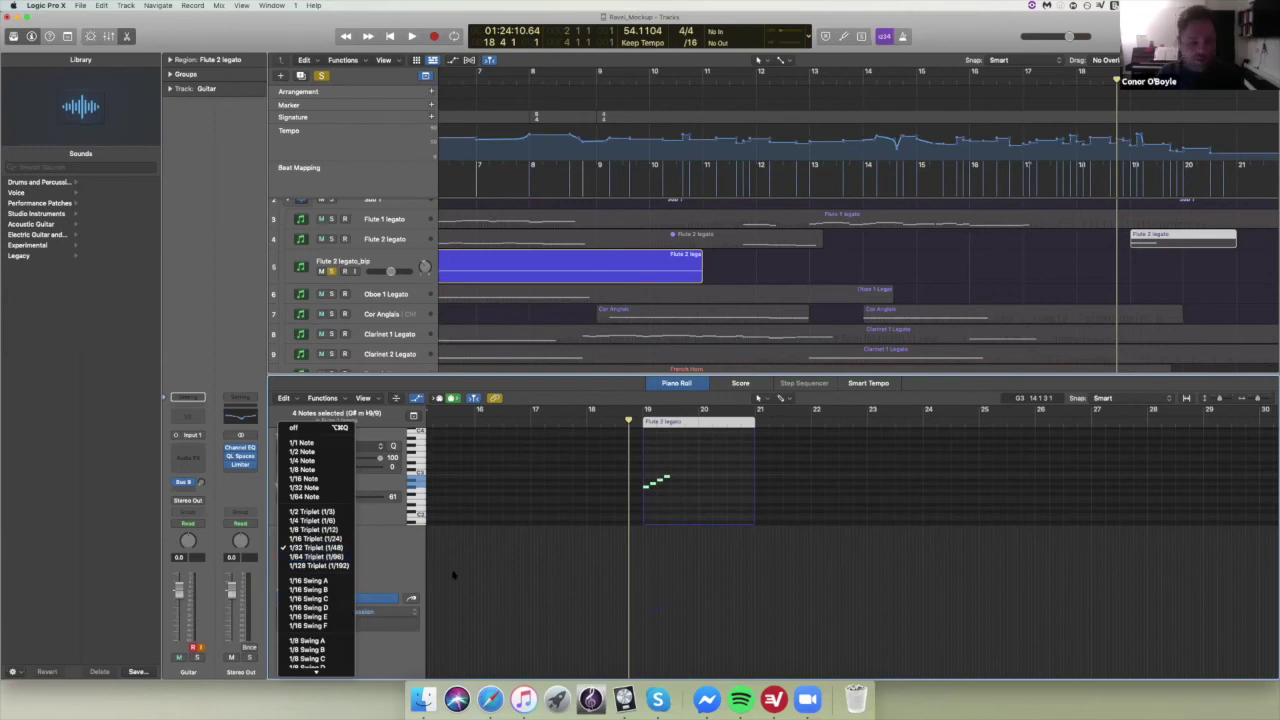
scroll(320, 566, "down", 4)
scroll(320, 566, "down", 1)
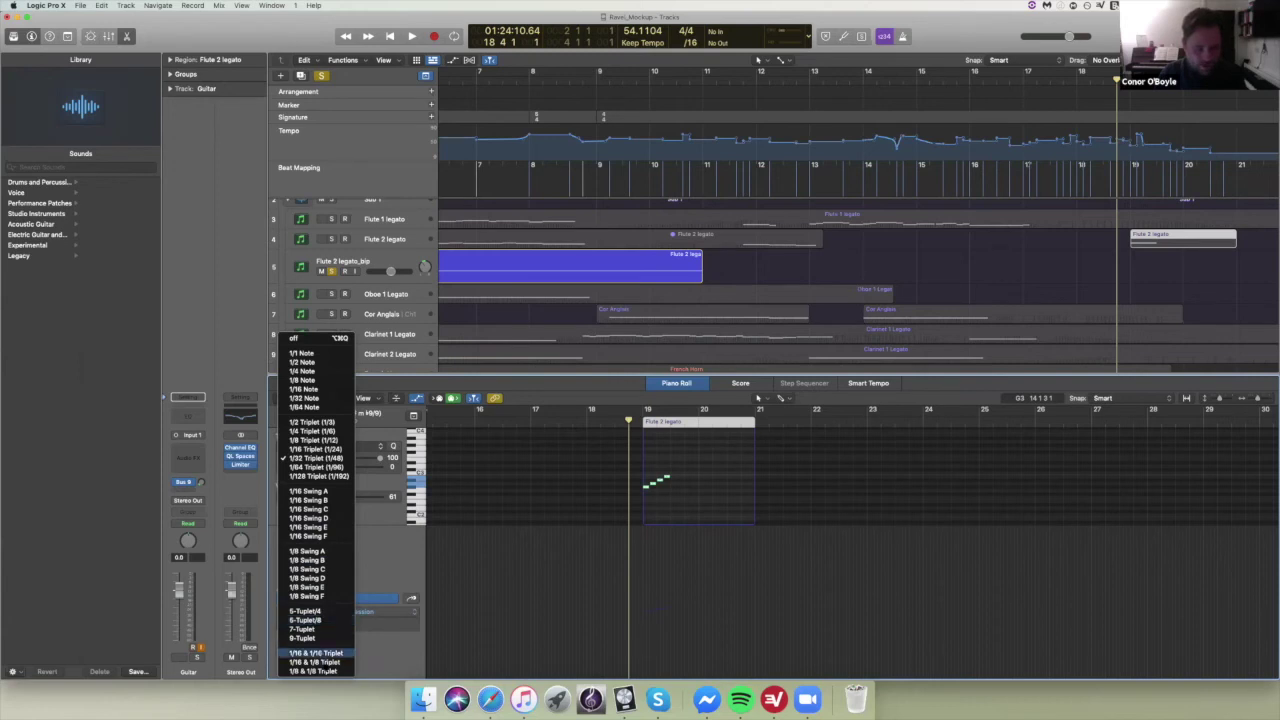
left_click(315, 653)
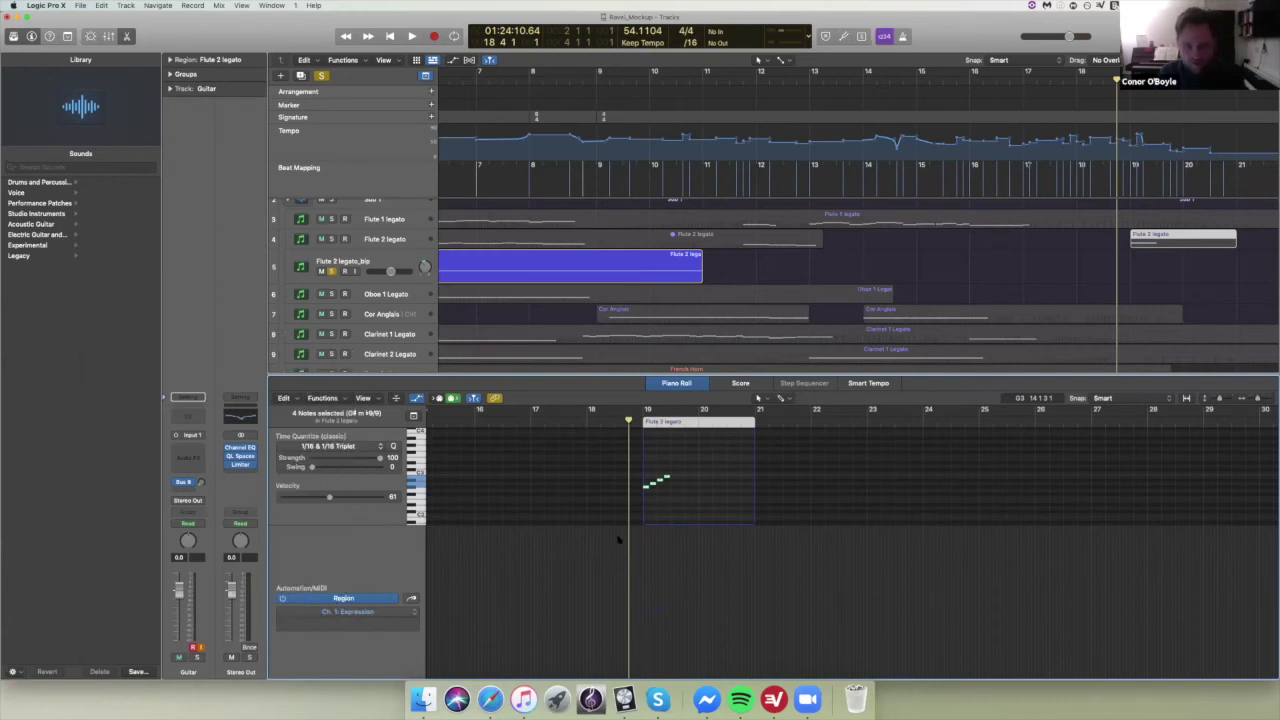
- Delete the ascending notes and create four longer notes on one pitch from bar 19, with a gap after the second
key("Delete")
left_click(653, 490)
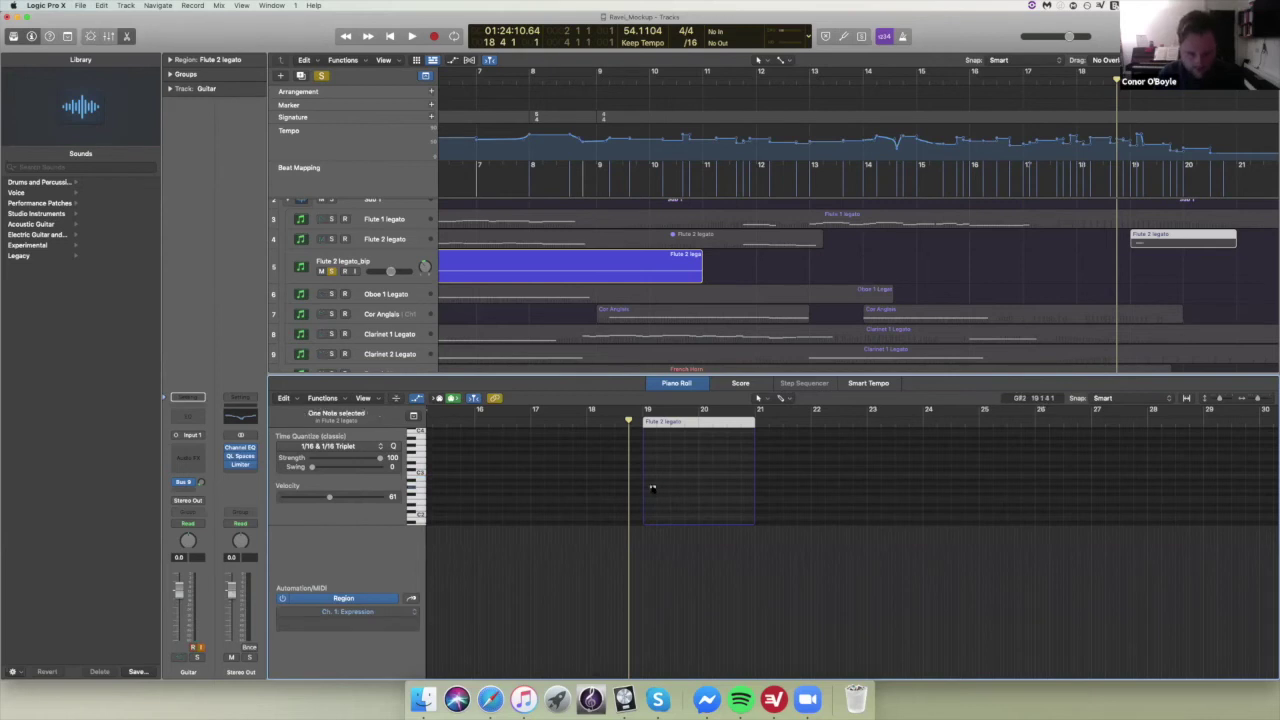
left_click(651, 488)
left_click_drag(651, 488, 685, 490)
left_click(663, 488)
left_click(698, 488)
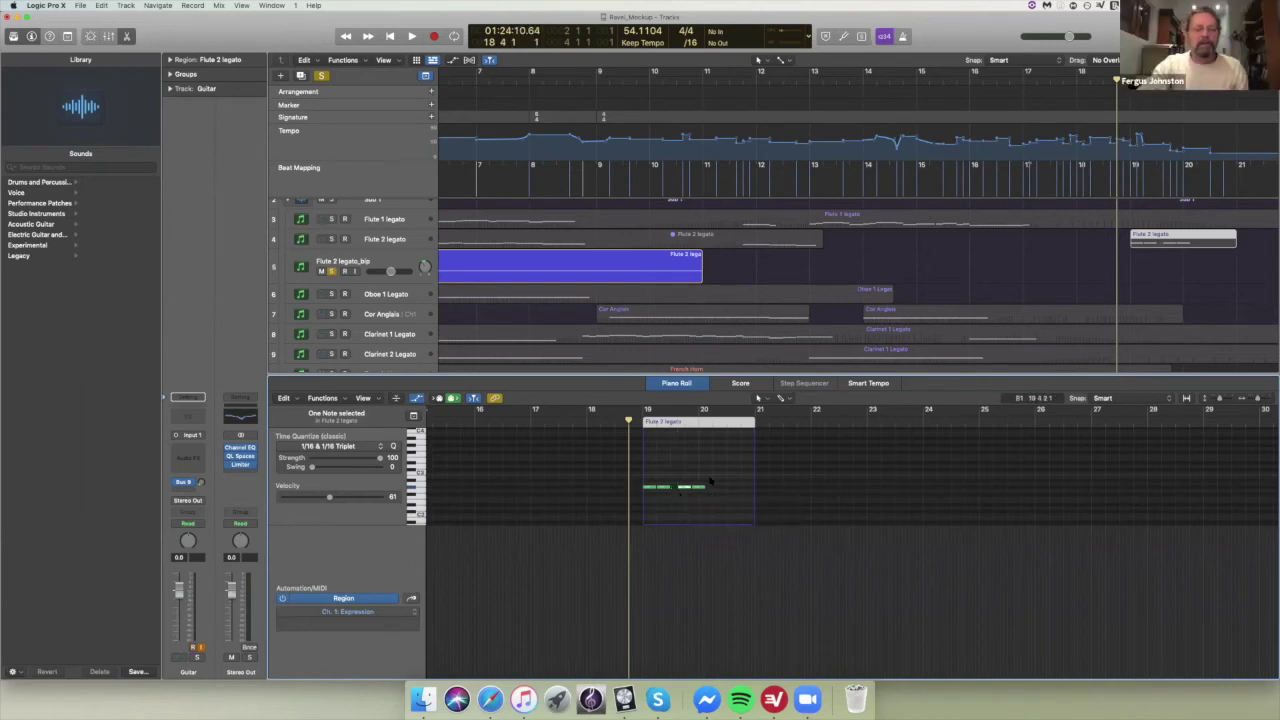
- Select the four same-pitch notes and quantize them to 1/4 Note
left_click_drag(724, 460, 645, 498)
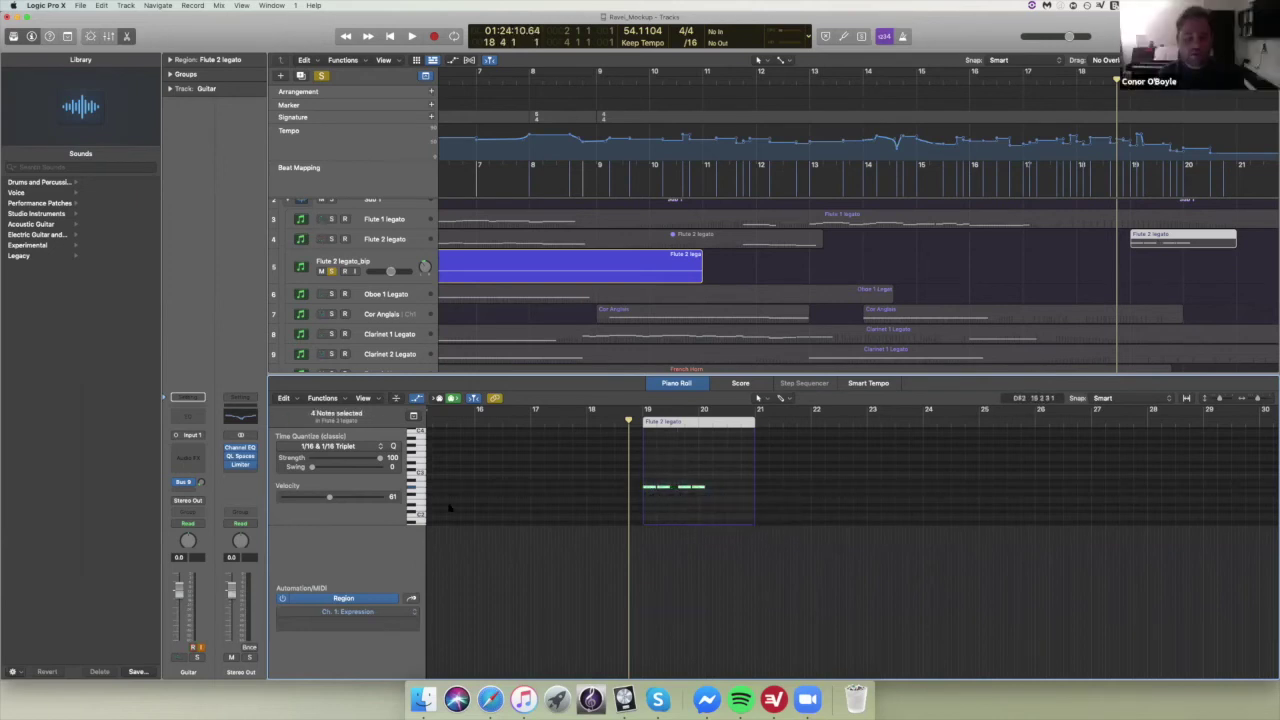
left_click(366, 447)
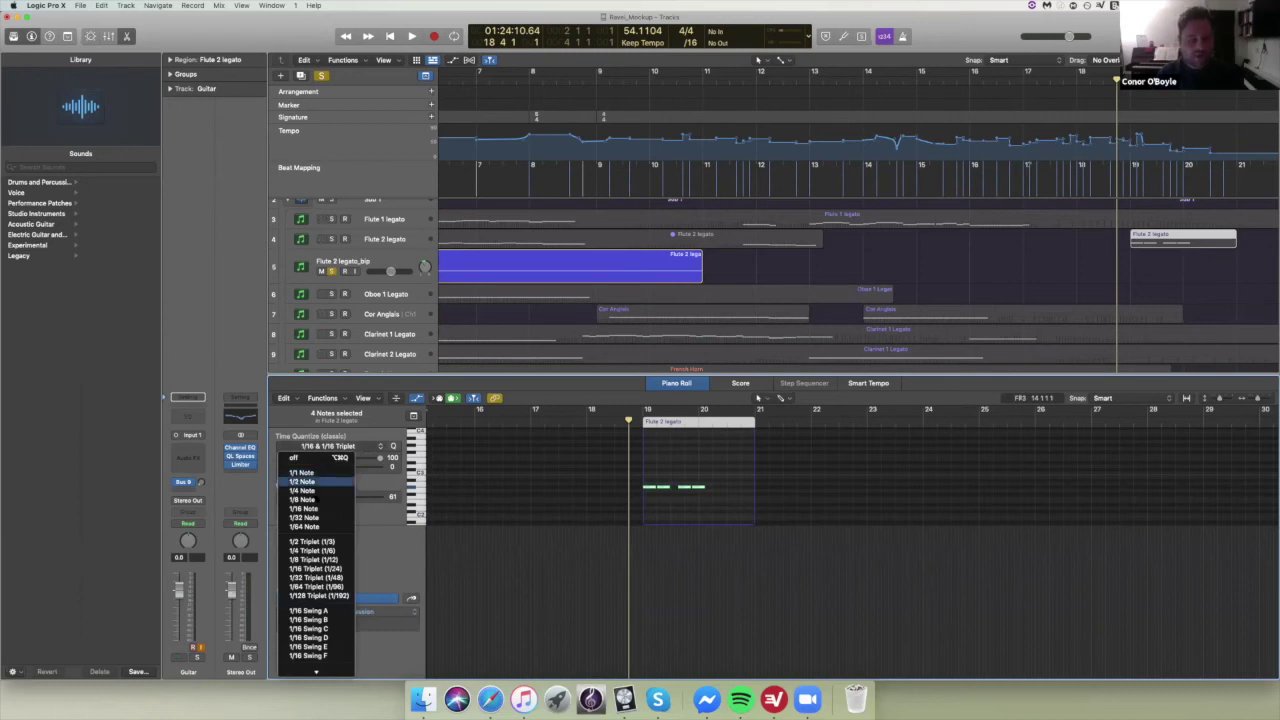
left_click(302, 491)
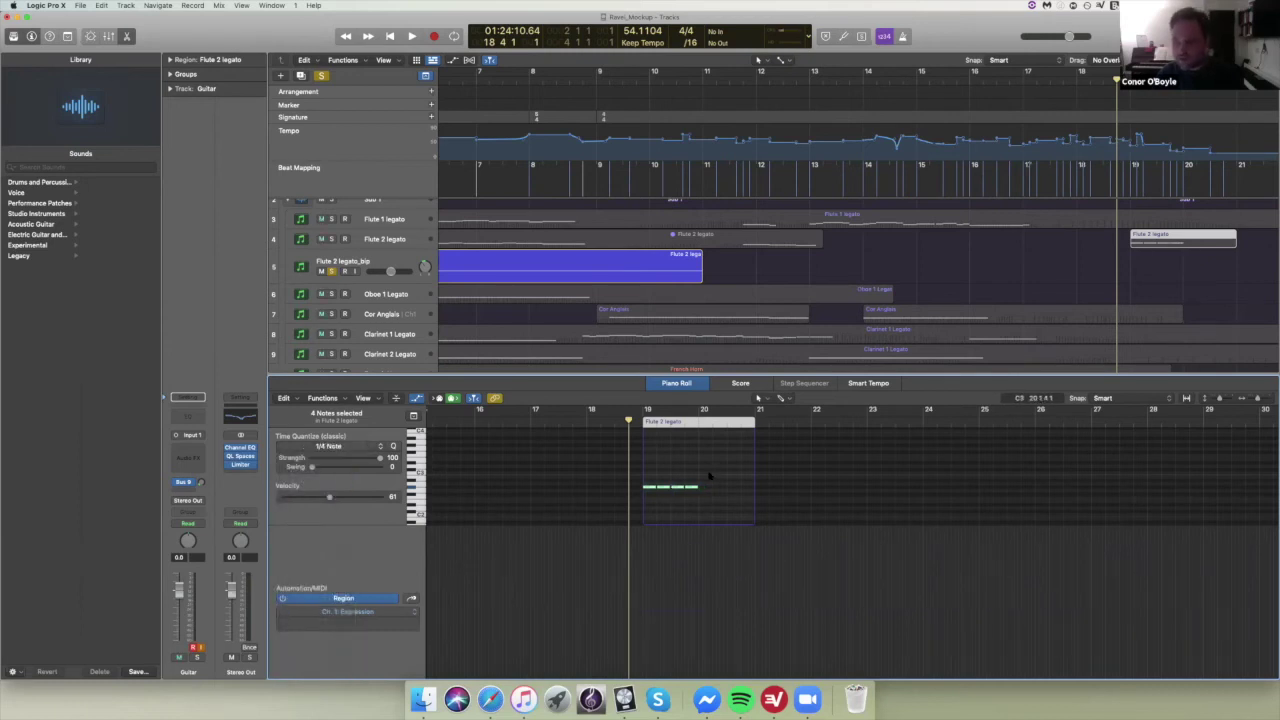
- Reselect the four same-pitch notes and quantize them to 1/2 Triplet (1/3)
left_click_drag(712, 468, 640, 507)
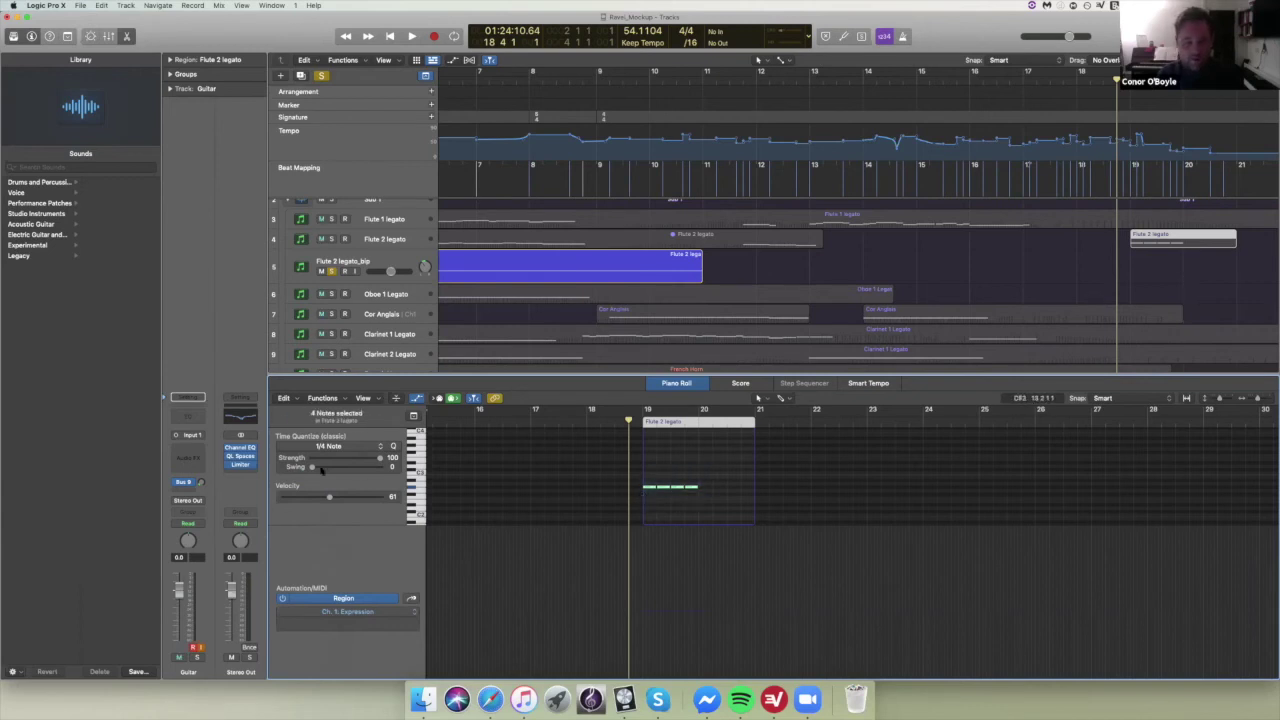
left_click(369, 446)
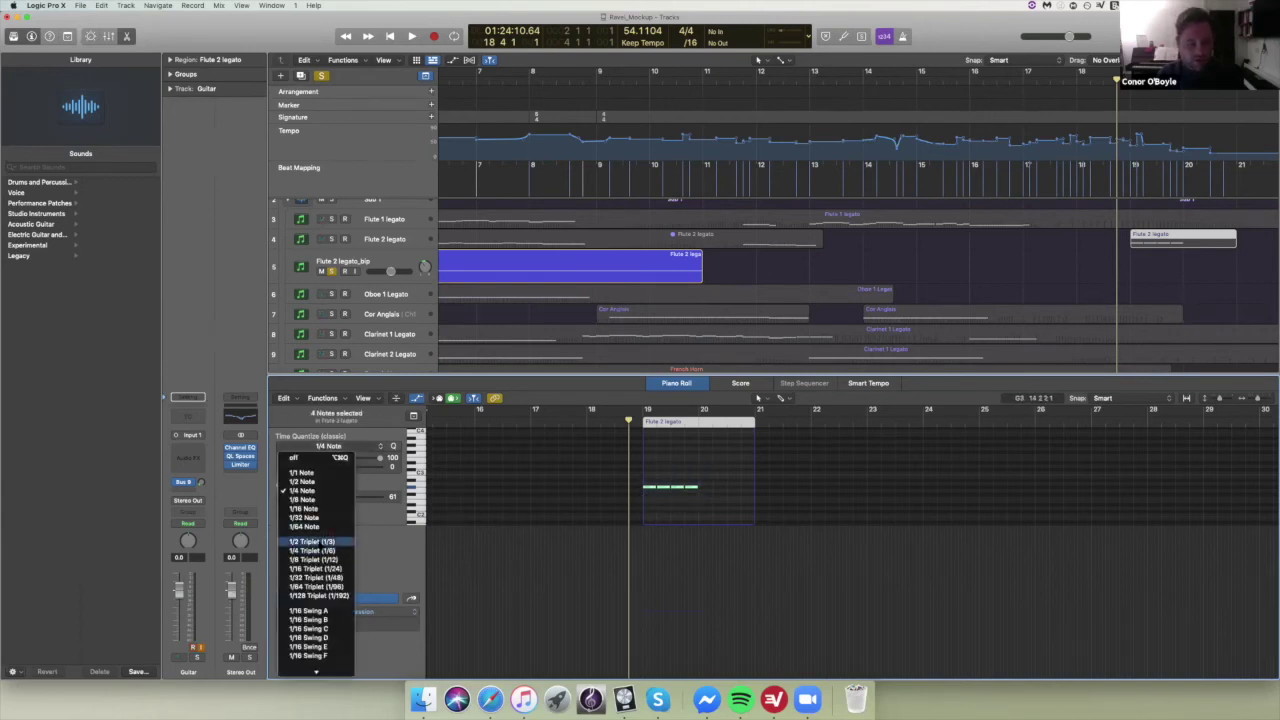
left_click(319, 544)
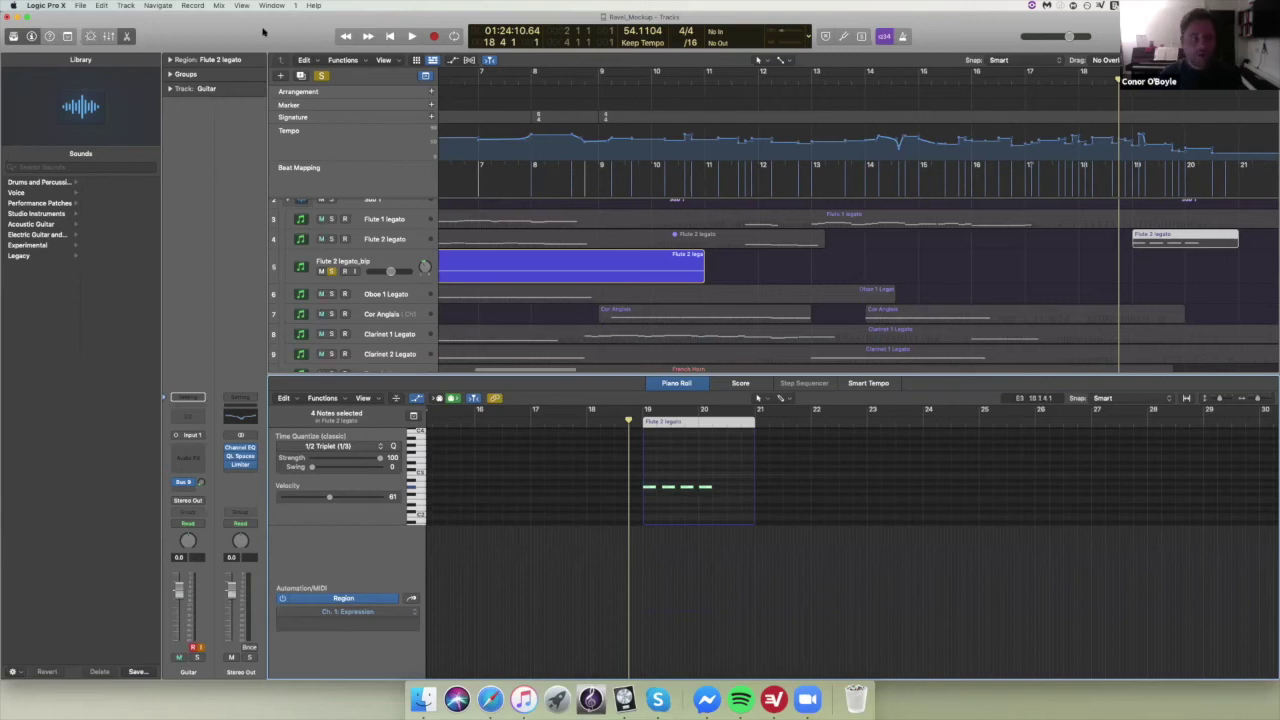
- Close the Piano Roll and examine the tempo curve and beat mapping along the arrangement
key("e")
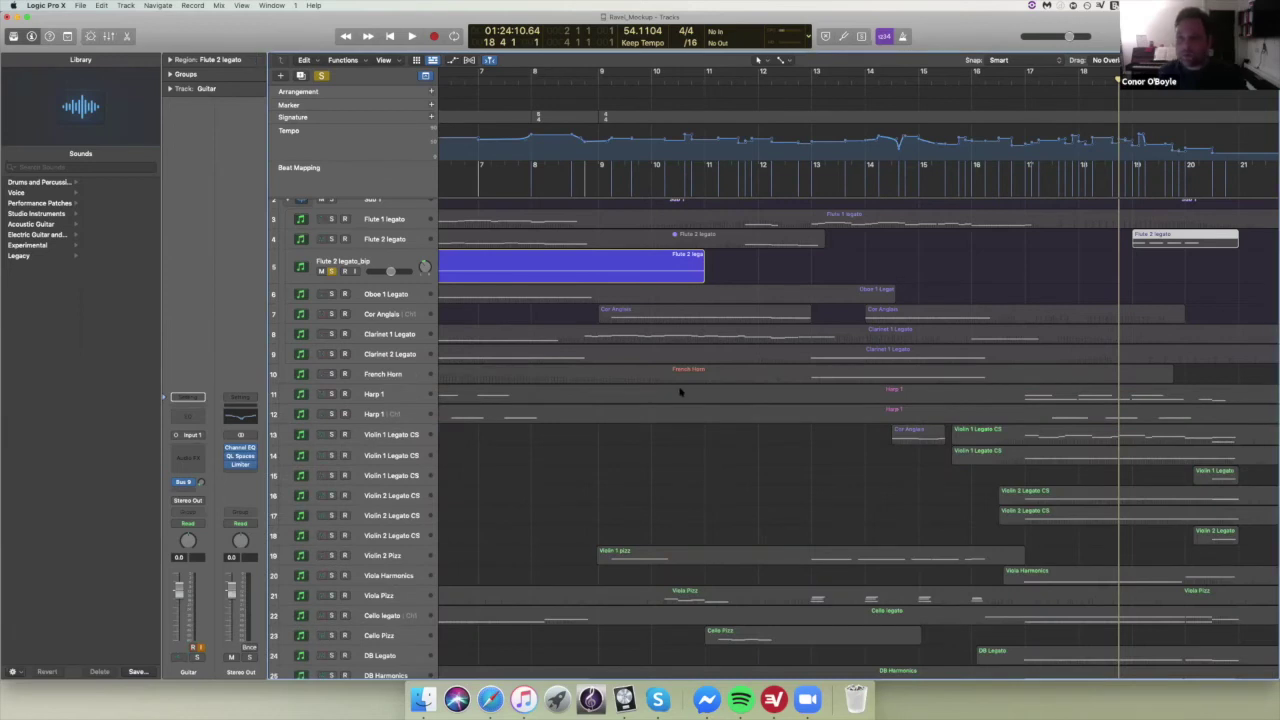
scroll(680, 390, "left", 10)
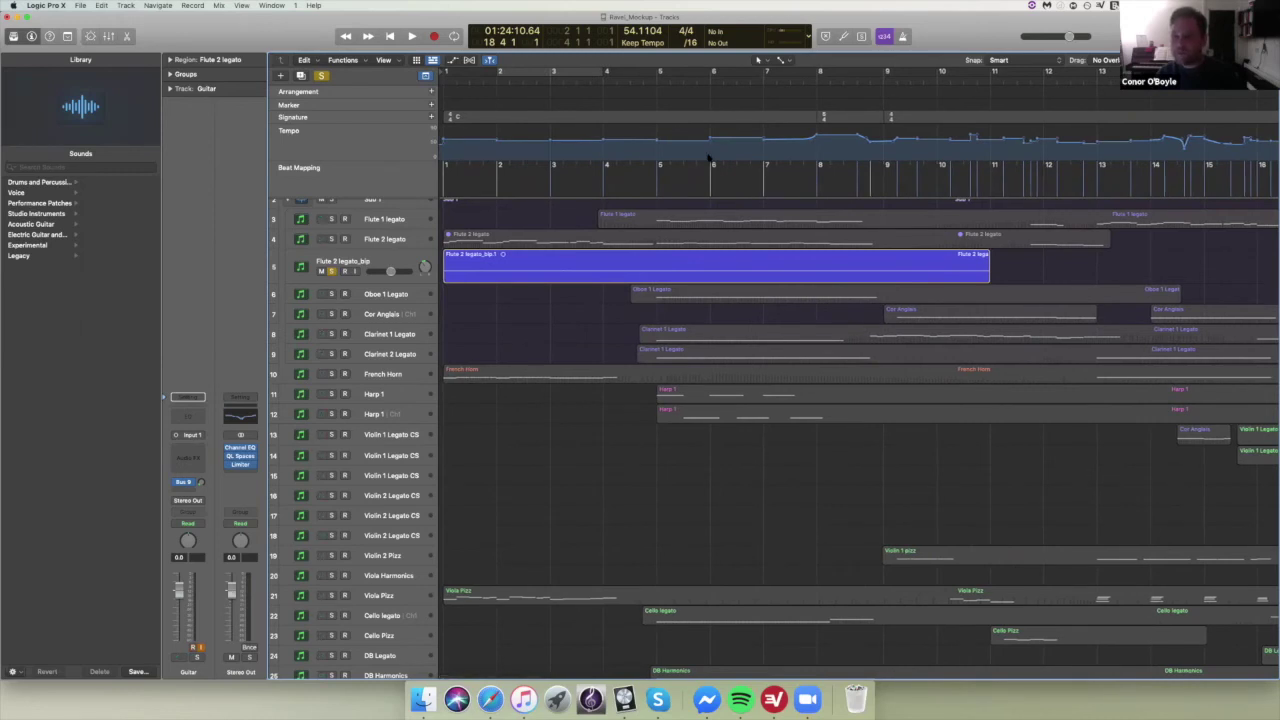
scroll(780, 155, "right", 5)
scroll(866, 155, "right", 7)
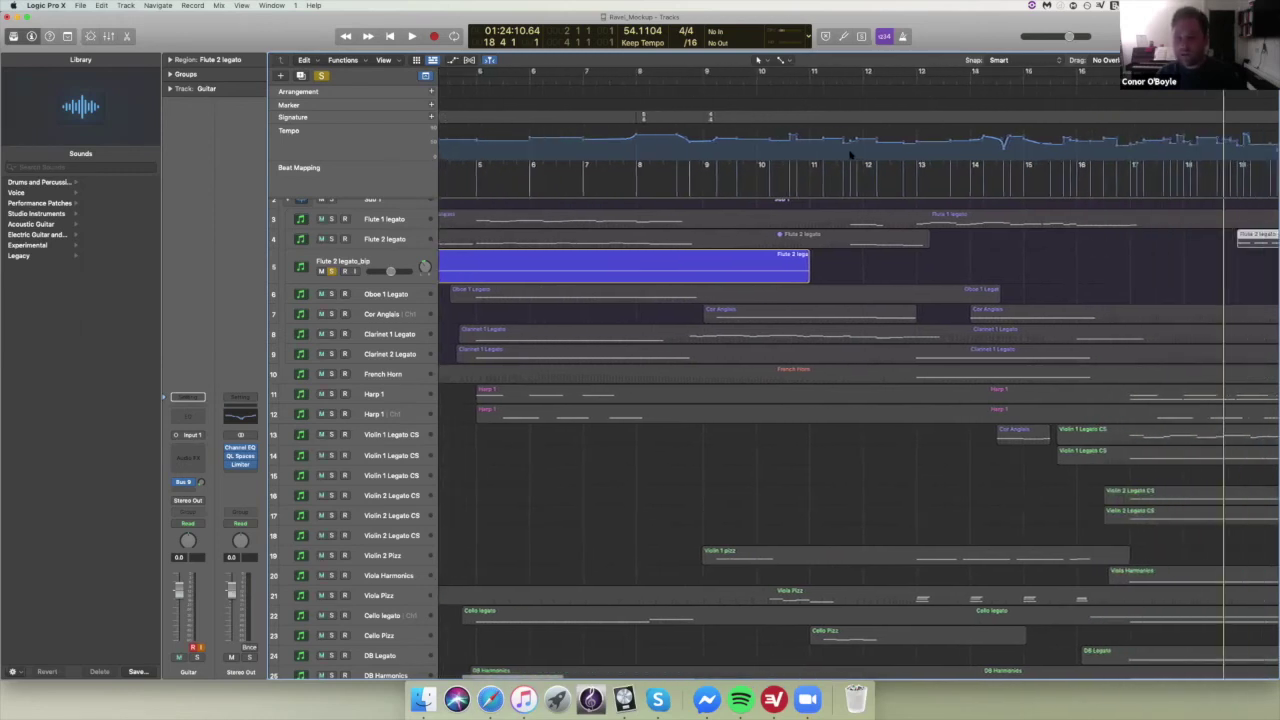
- Select the reference audio region on track 1 and examine how it lines up with the tempo curve and beat mapping
scroll(745, 233, "left", 12)
scroll(745, 233, "up", 2)
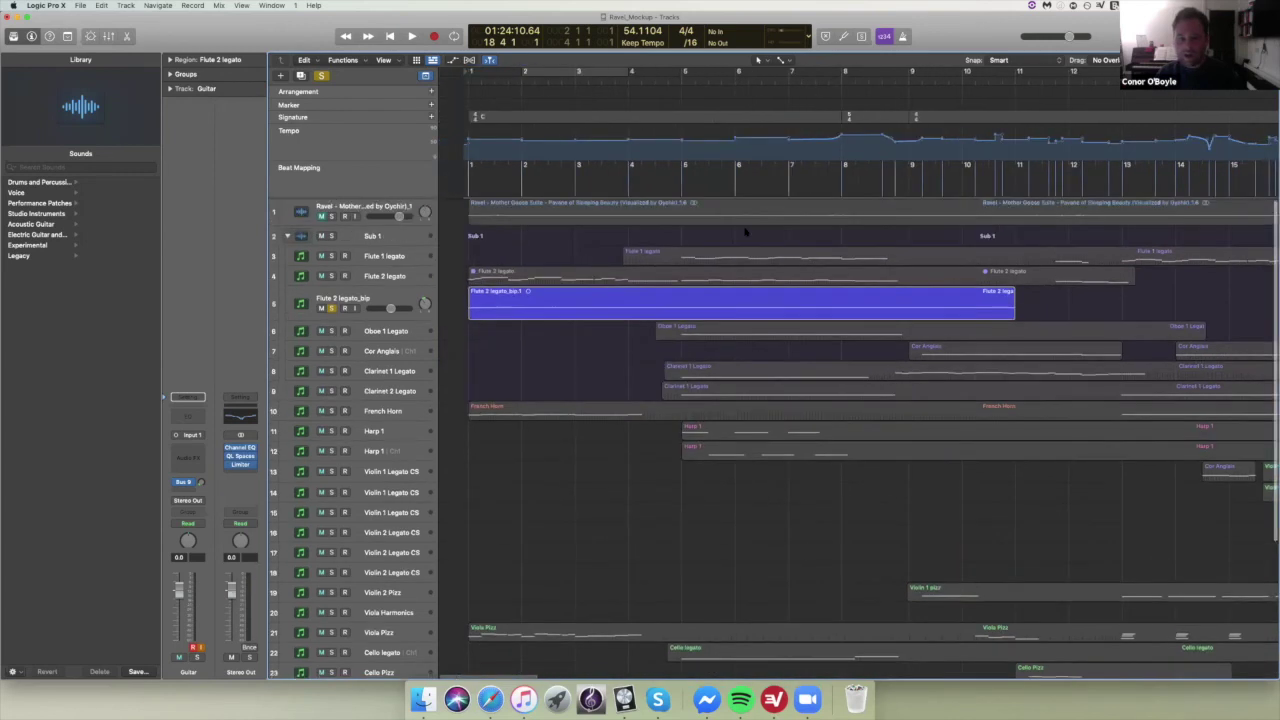
left_click(475, 226)
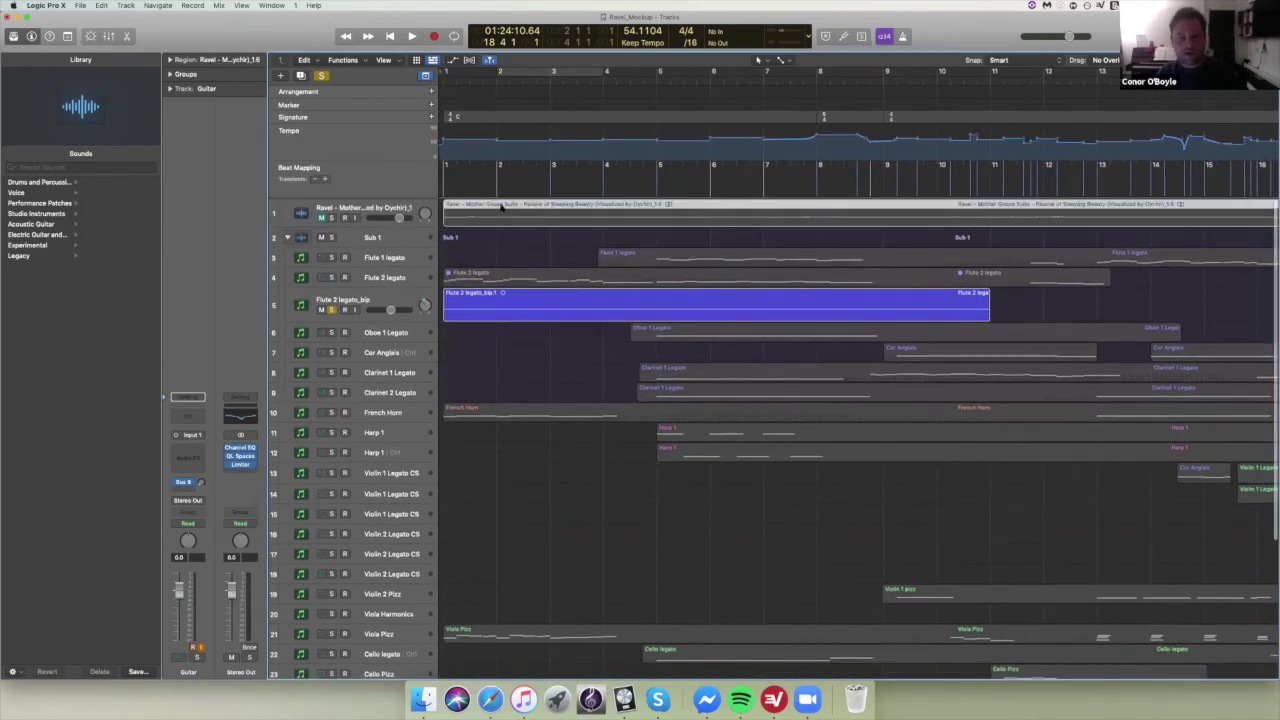
left_click(331, 219)
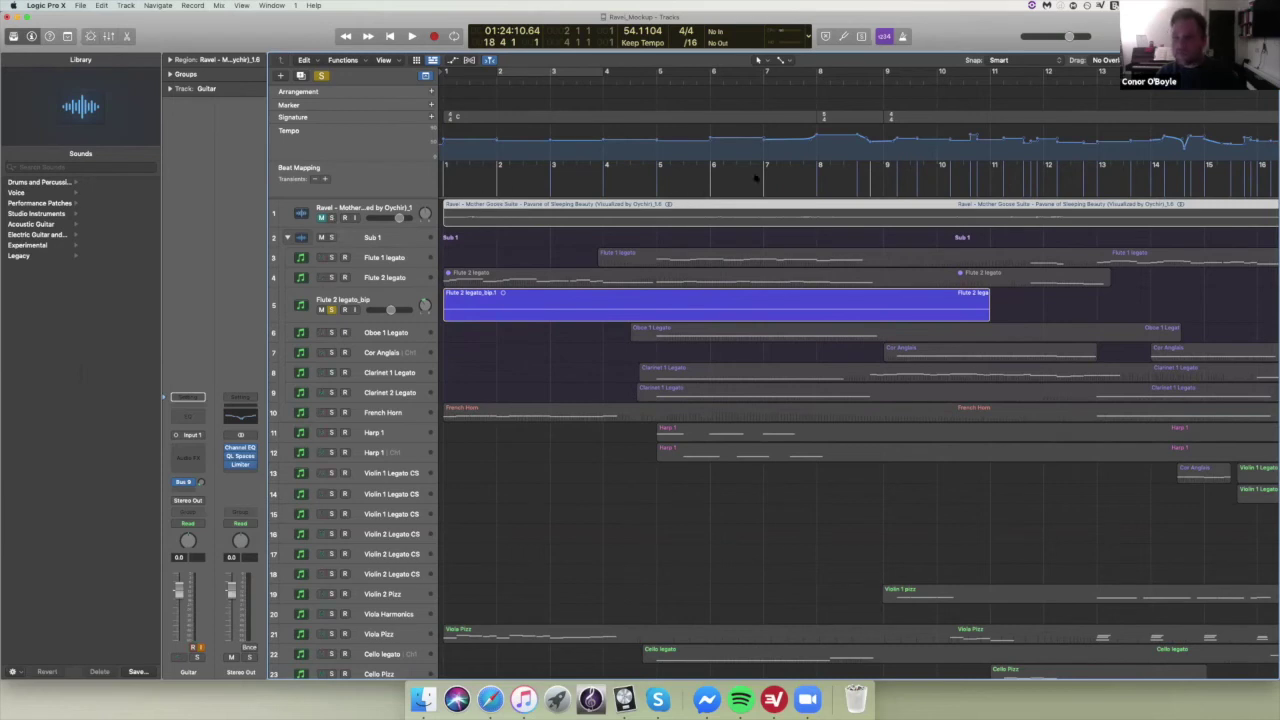
scroll(905, 195, "down", 1)
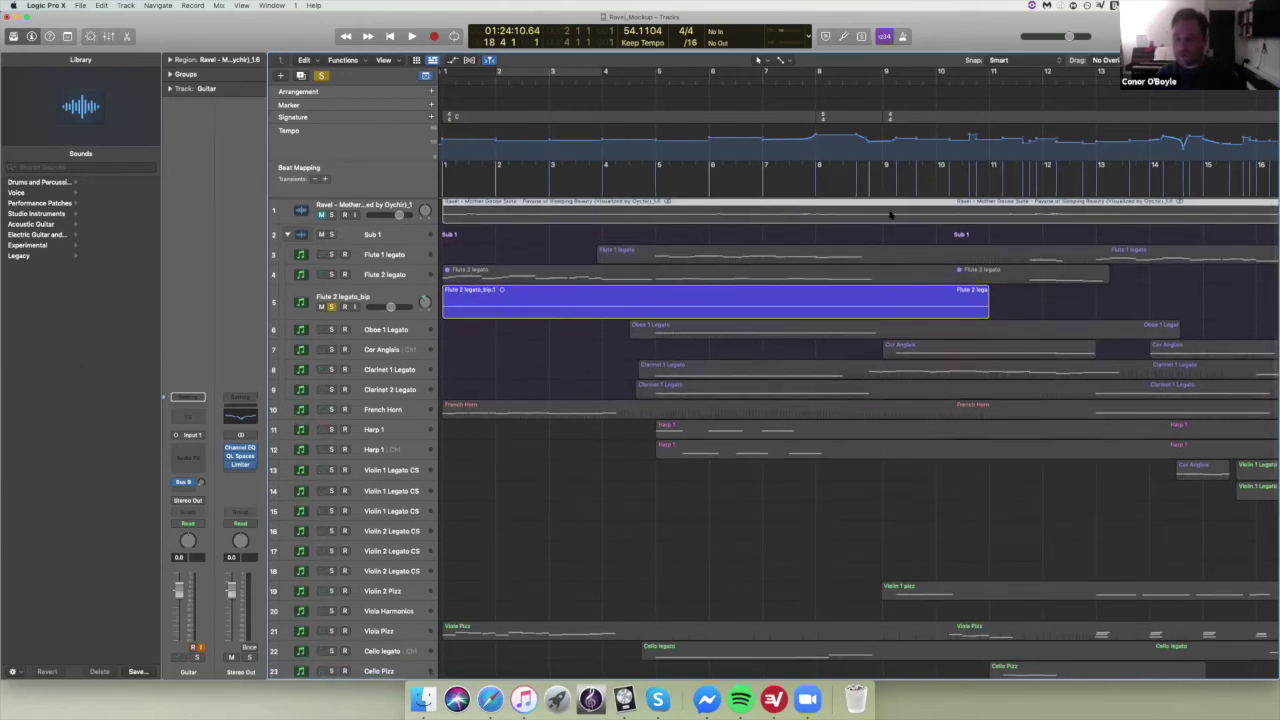
scroll(928, 208, "right", 5)
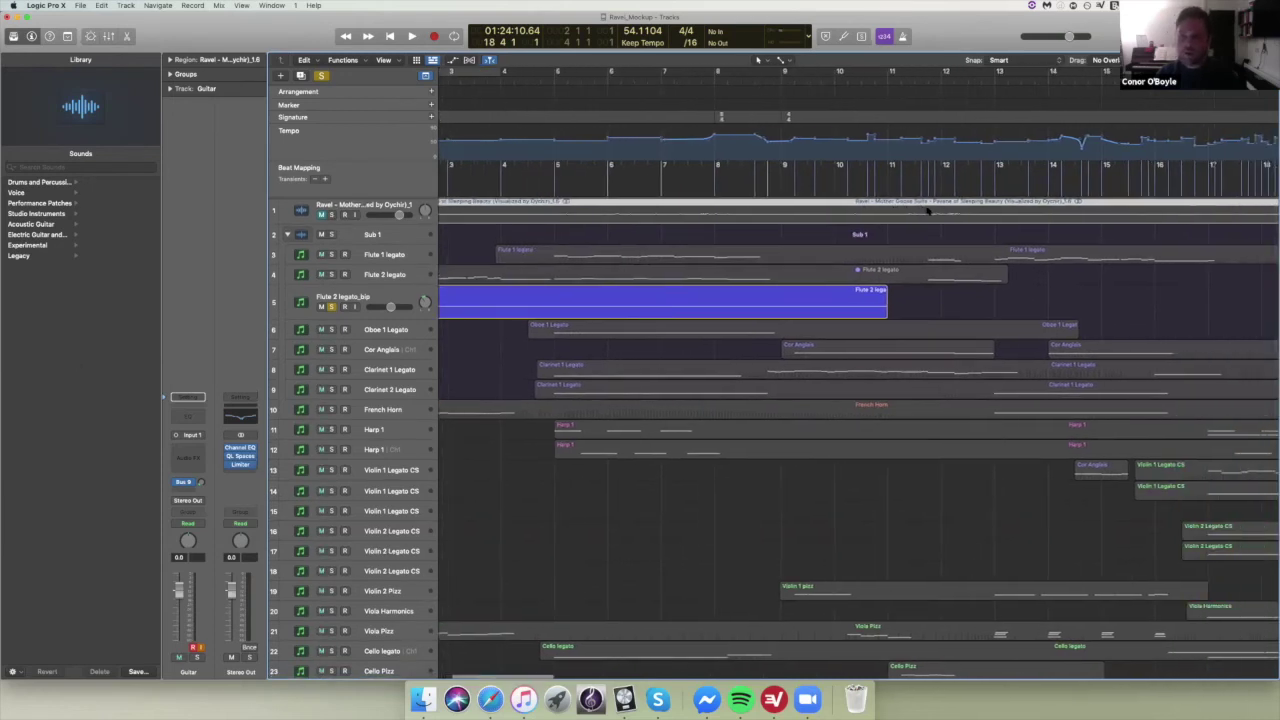
scroll(928, 210, "right", 3)
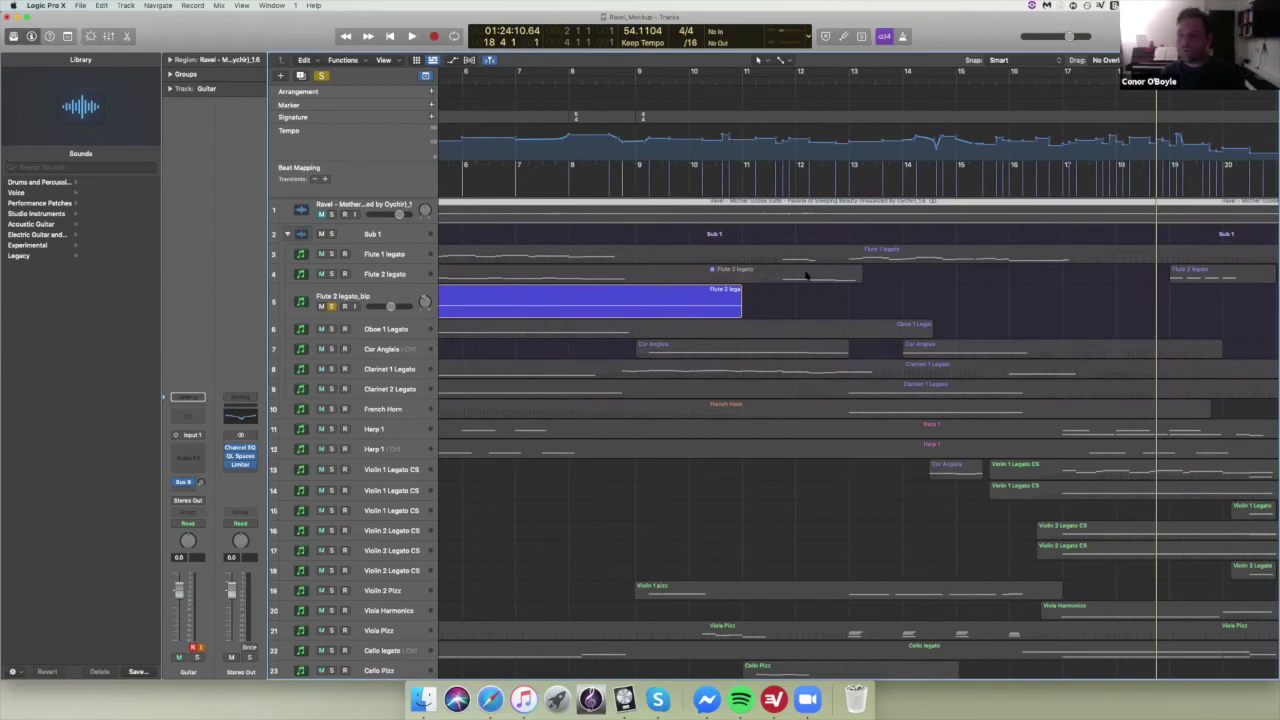
scroll(806, 277, "down", 1)
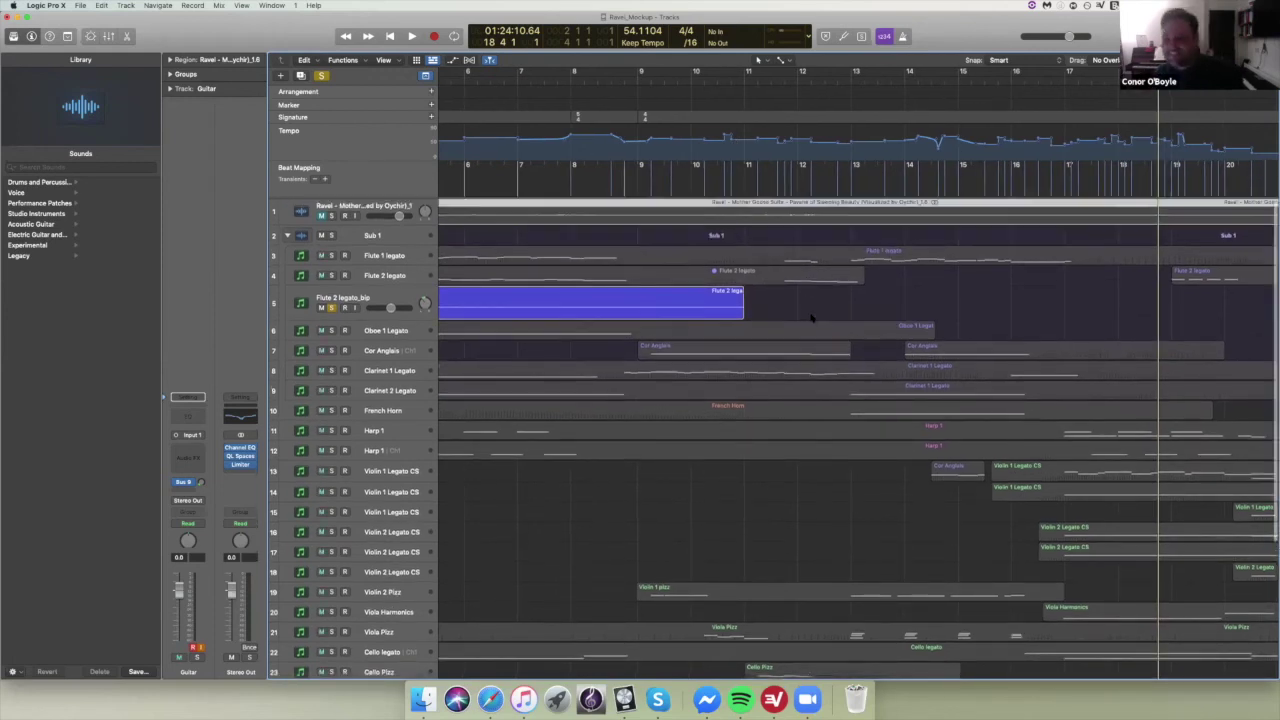
scroll(823, 327, "up", 1)
scroll(840, 330, "down", 1)
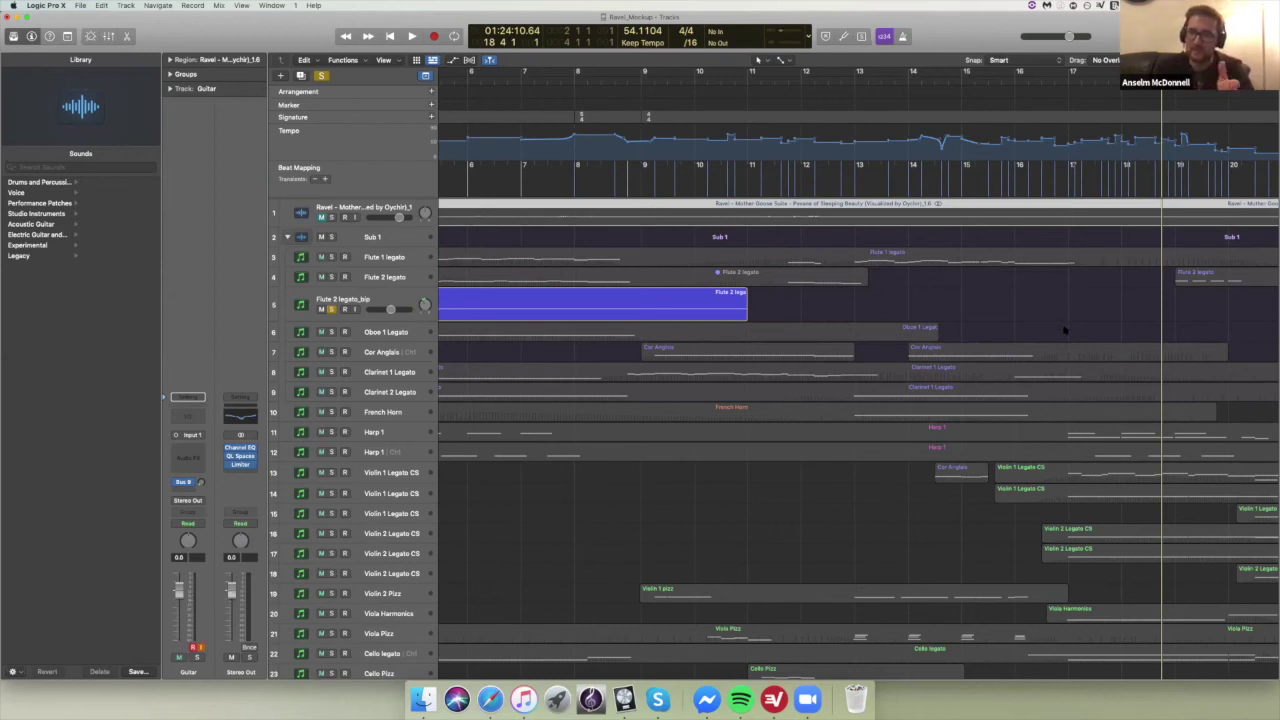
- Look through the arrangement out to the bounced flute regions past bar 24, and deselect the reference audio region
scroll(1065, 330, "right", 10)
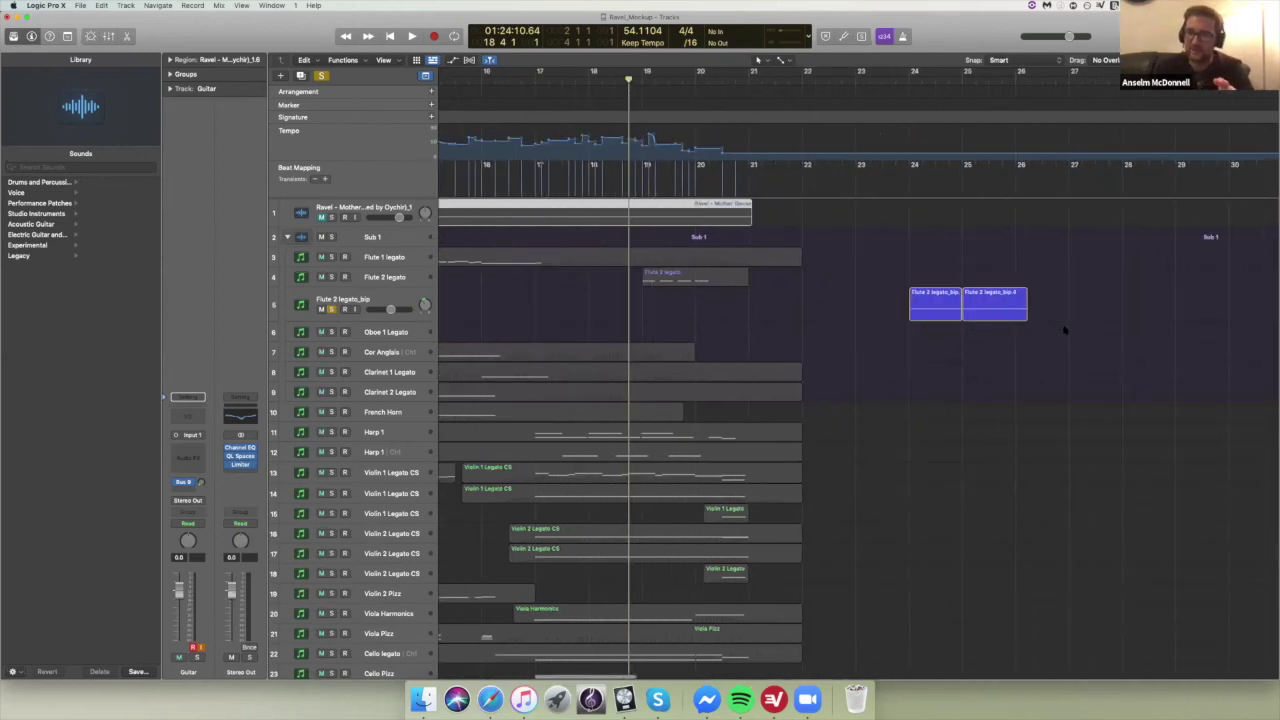
scroll(1065, 330, "right", 1)
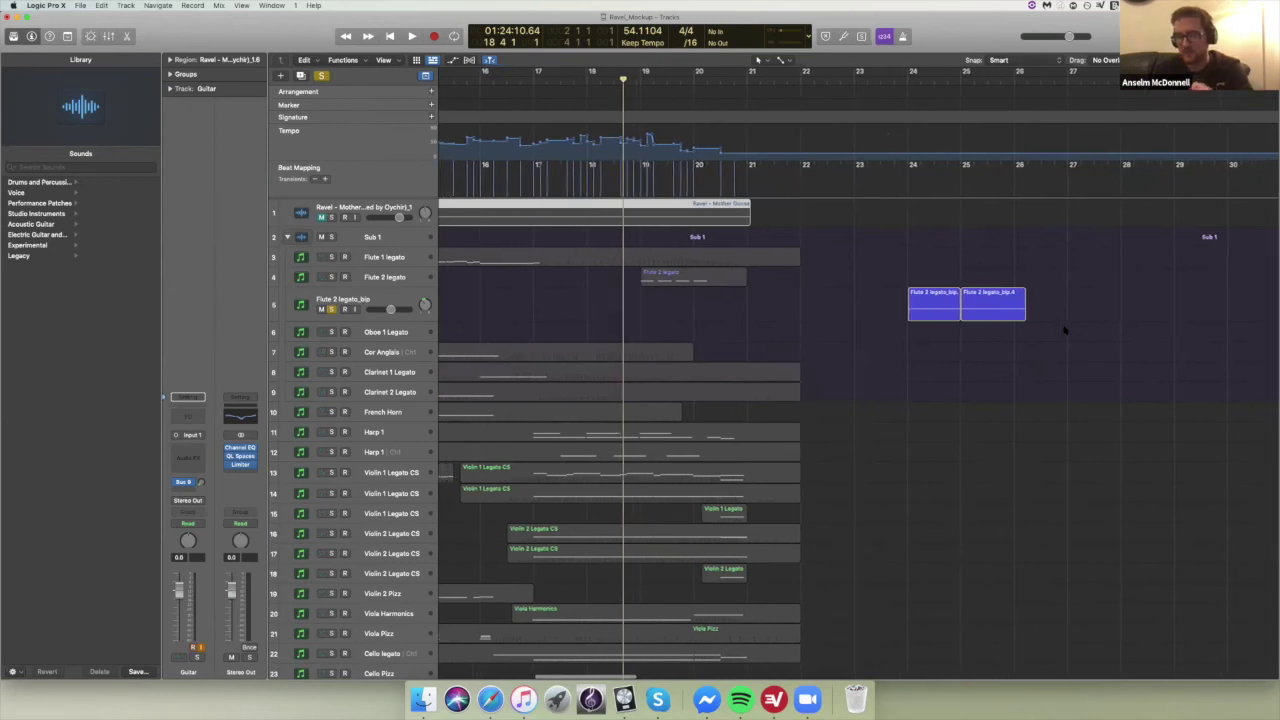
scroll(1065, 330, "left", 10)
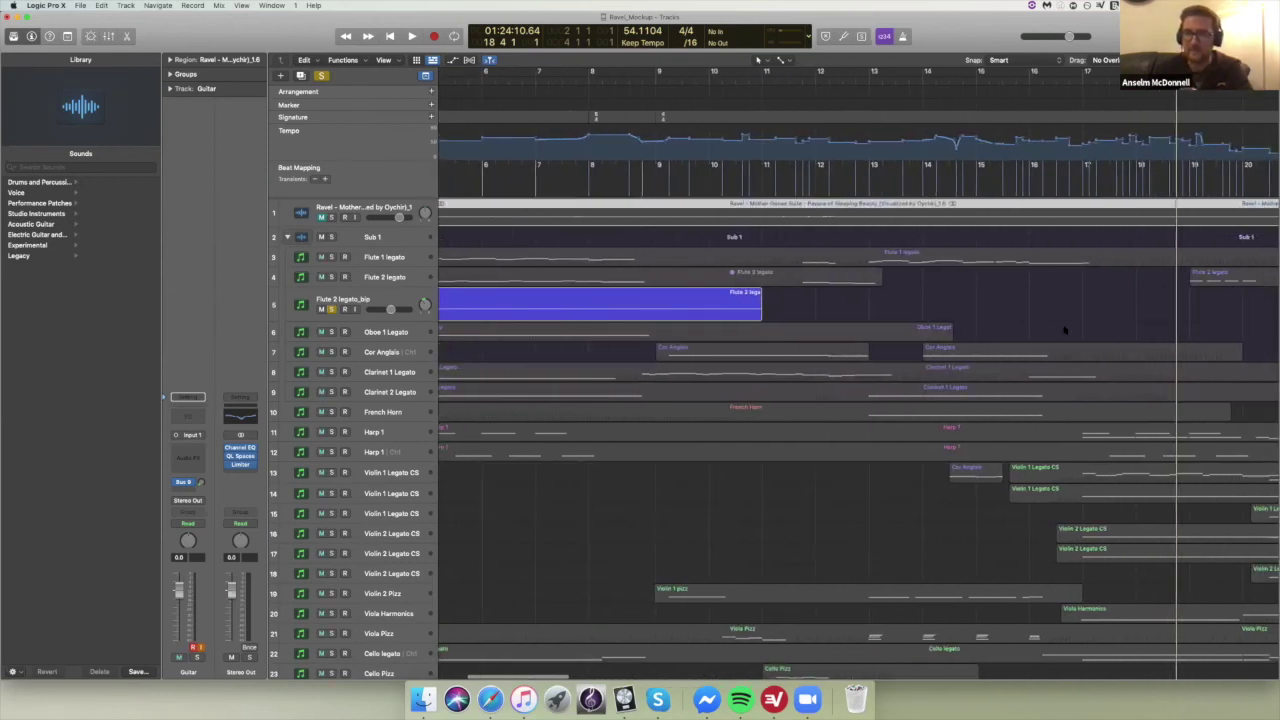
scroll(1065, 330, "right", 4)
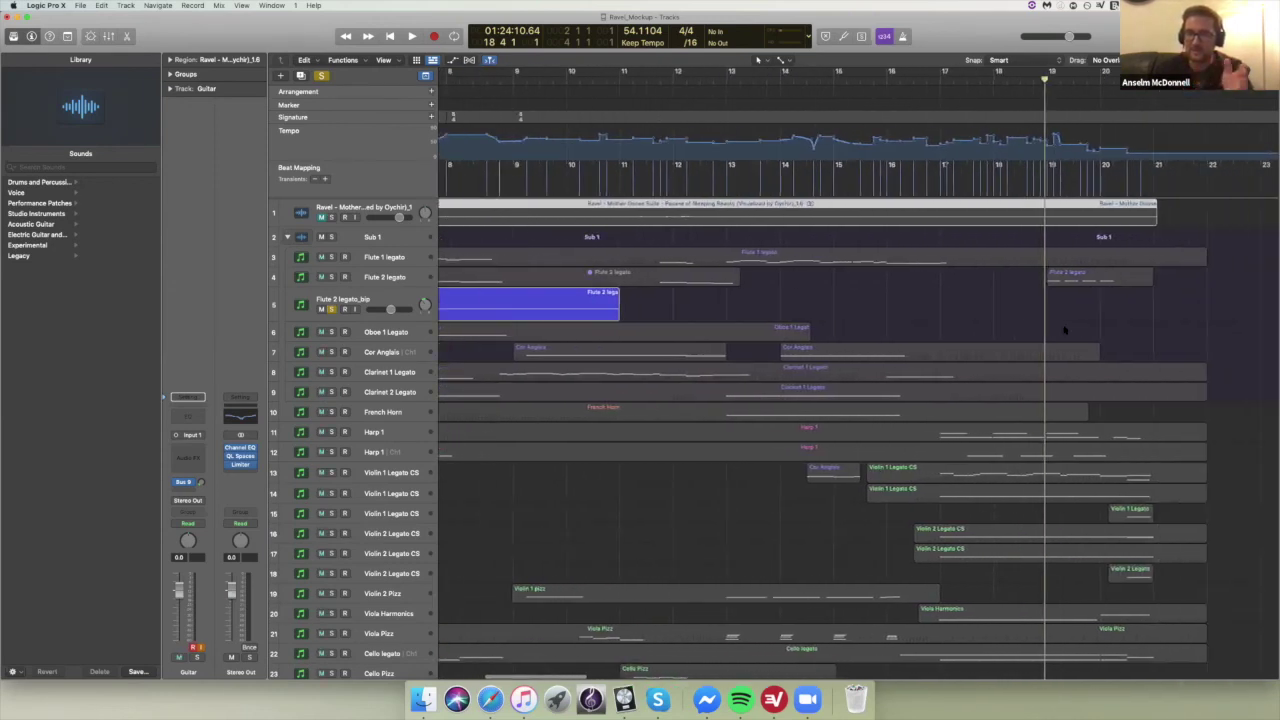
scroll(1065, 330, "right", 1)
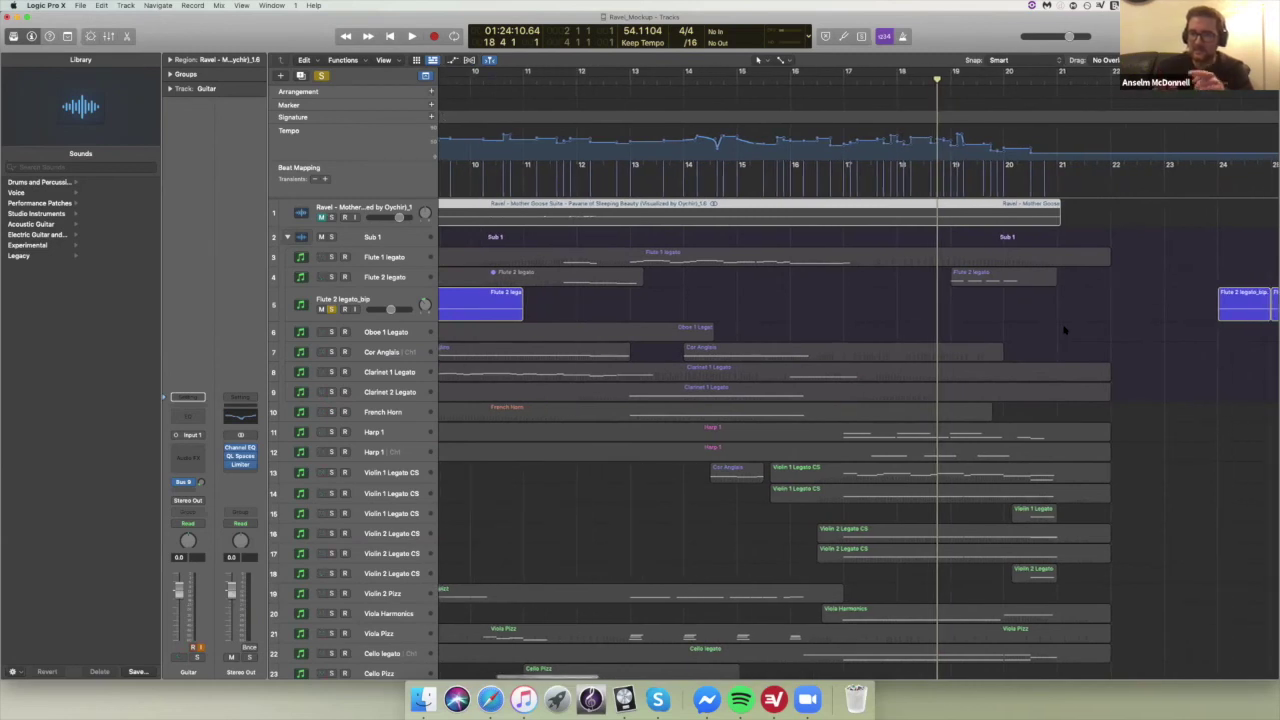
scroll(1065, 330, "left", 7)
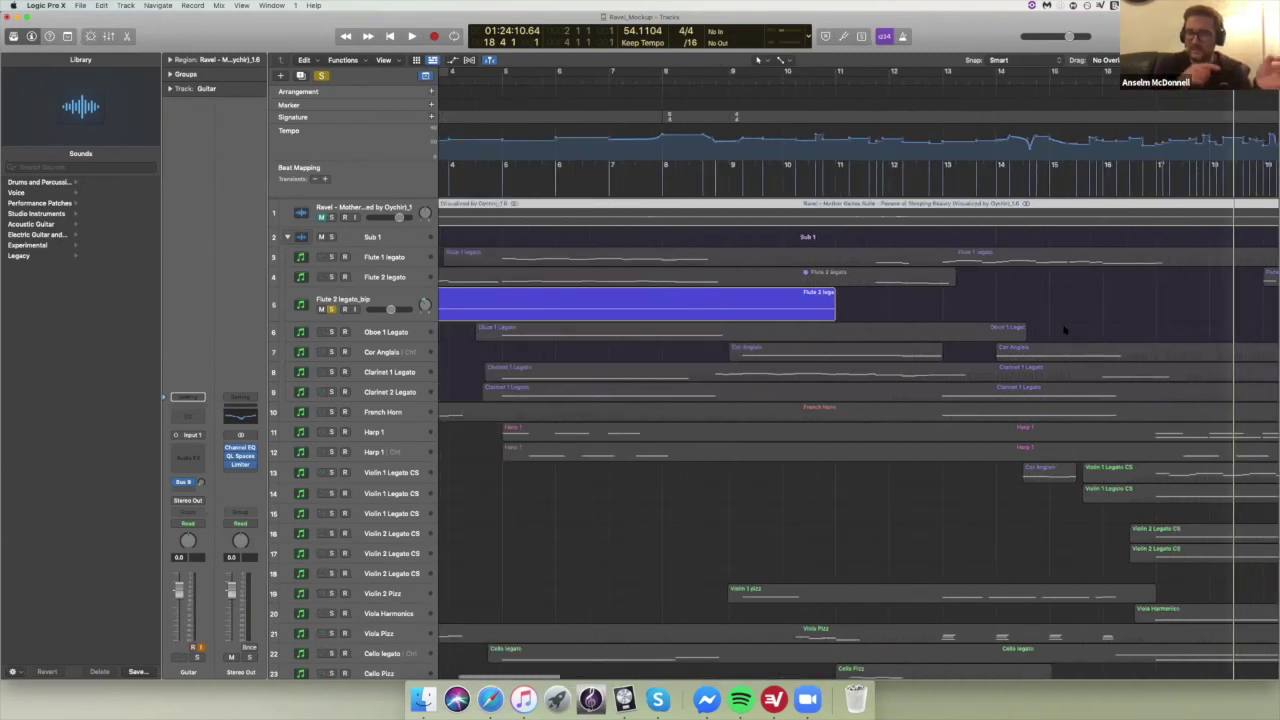
scroll(1065, 330, "left", 1)
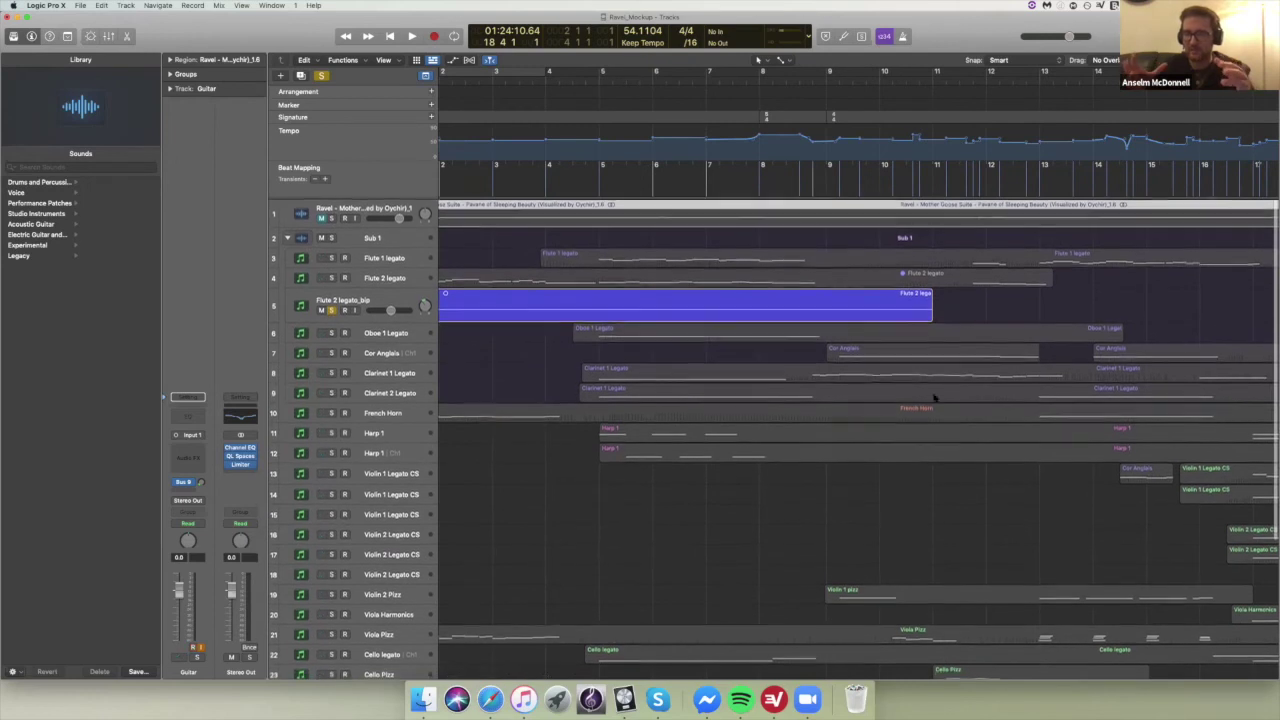
left_click(854, 503)
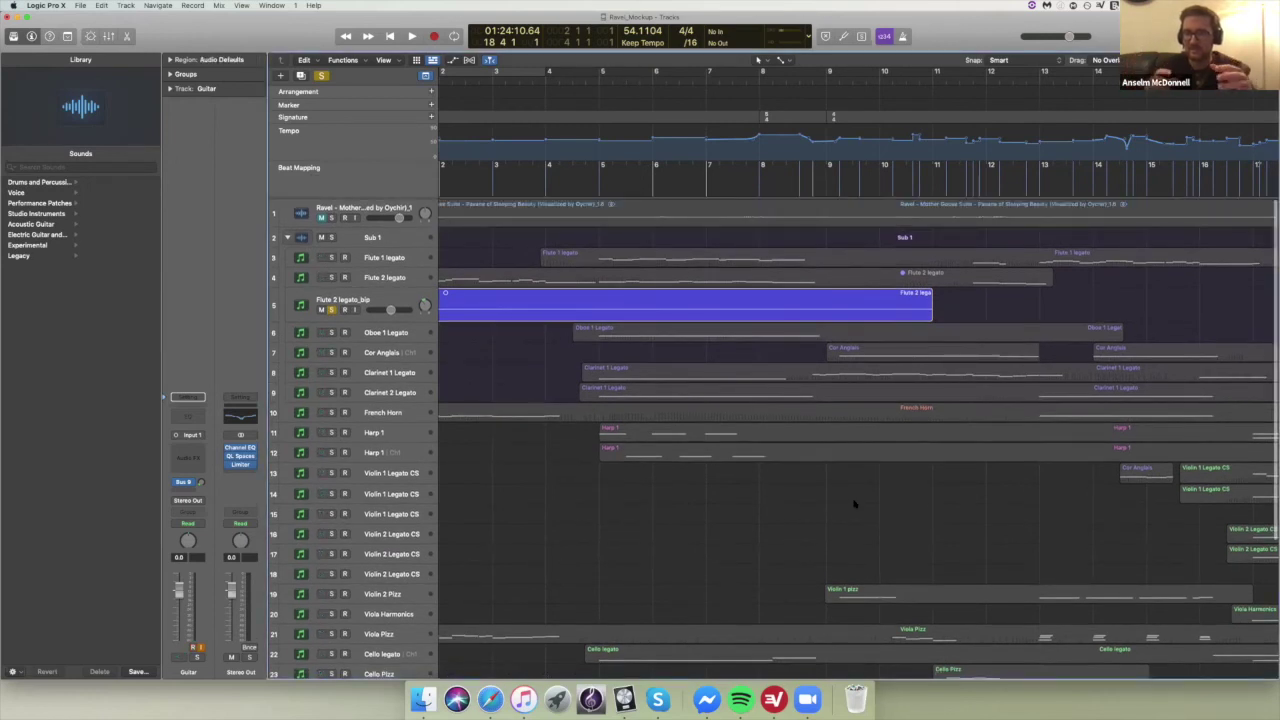
scroll(857, 503, "right", 8)
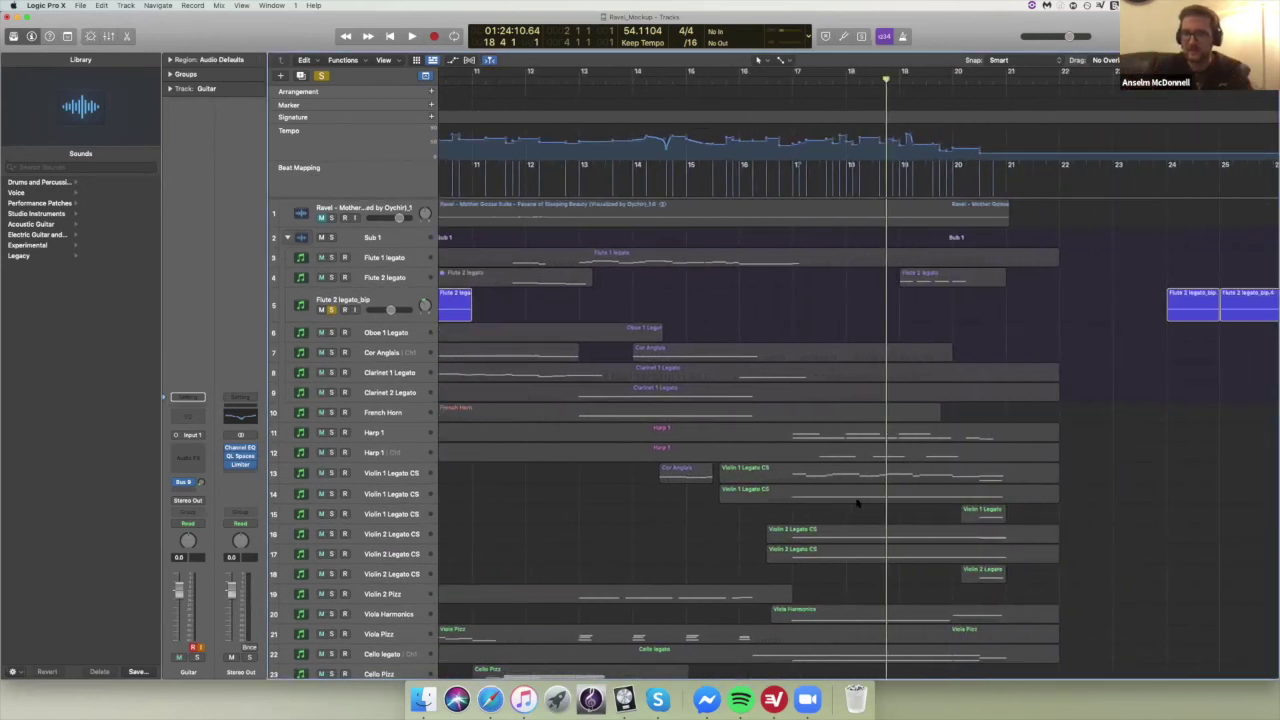
scroll(850, 486, "left", 1)
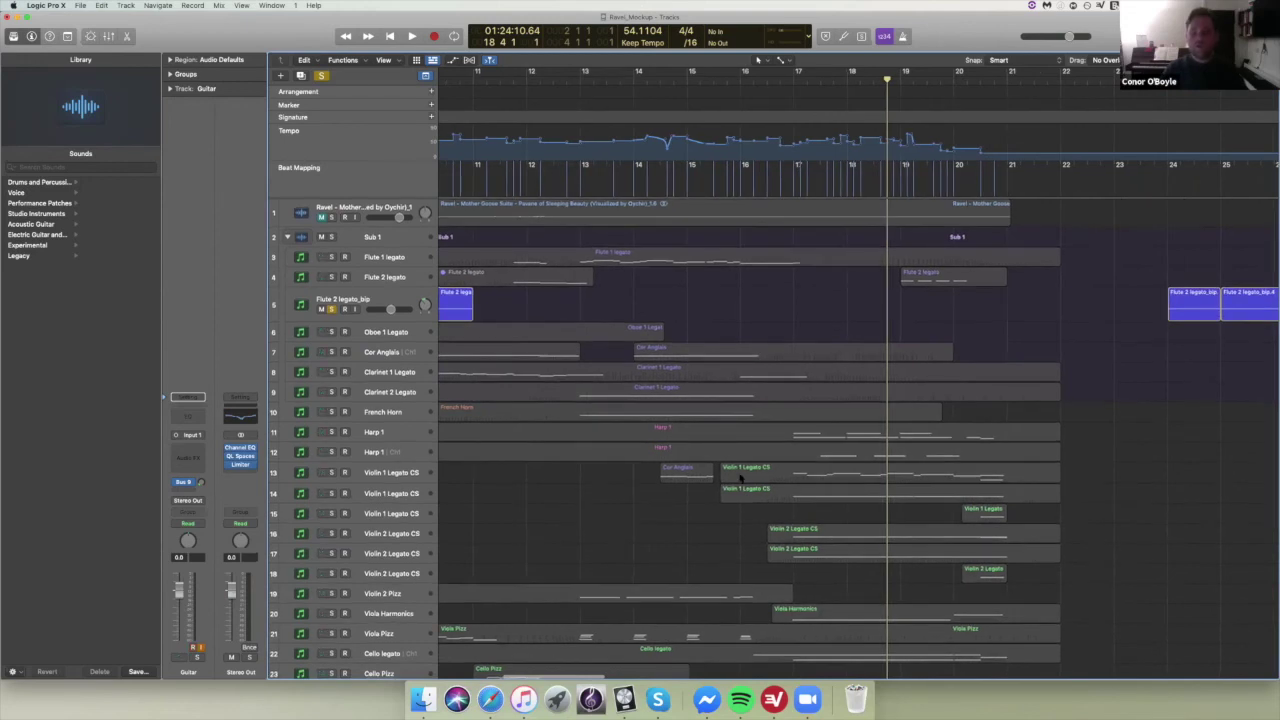
- Place the playhead at bar 15 and review the regions around it
left_click(688, 80)
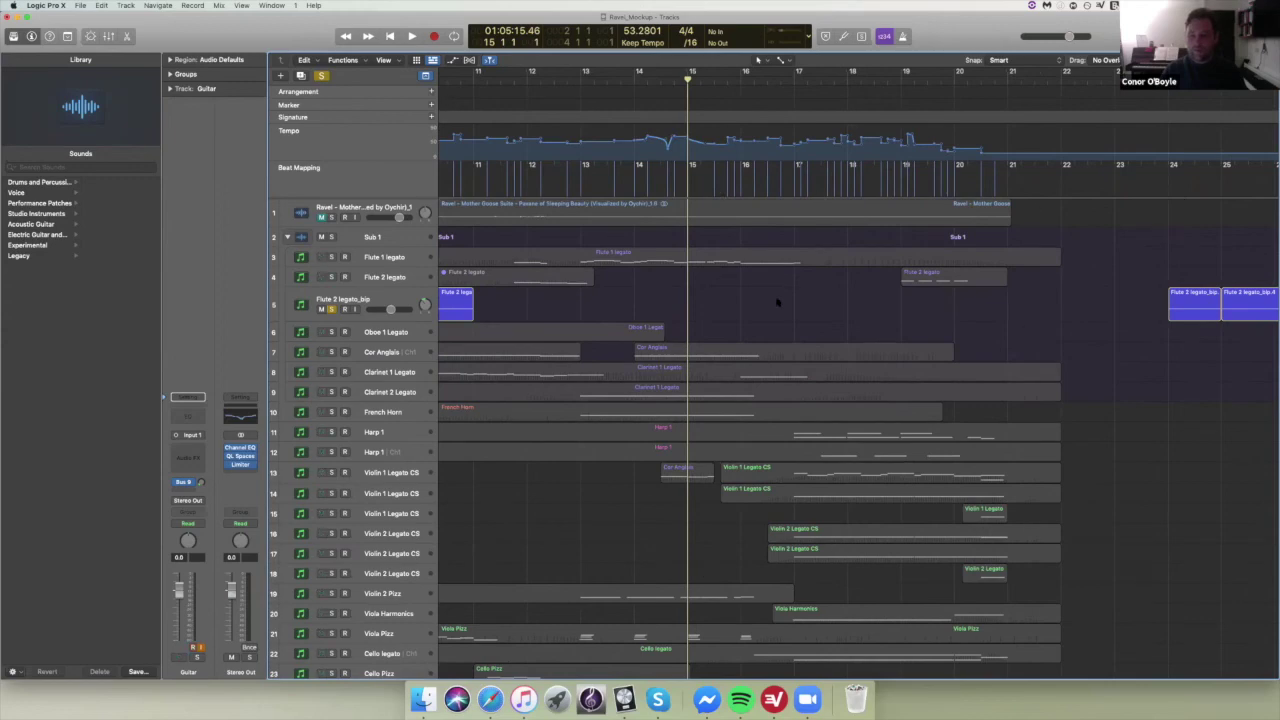
scroll(700, 280, "left", 5)
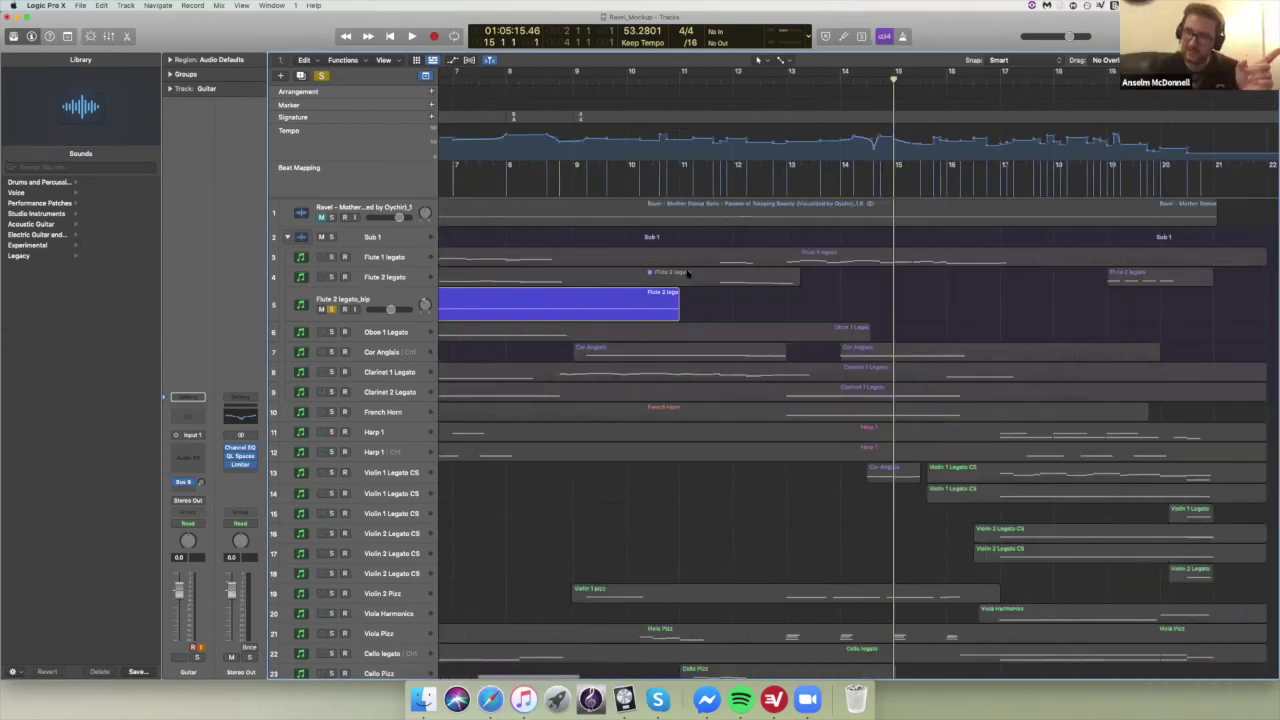
scroll(695, 278, "right", 5)
scroll(695, 278, "left", 1)
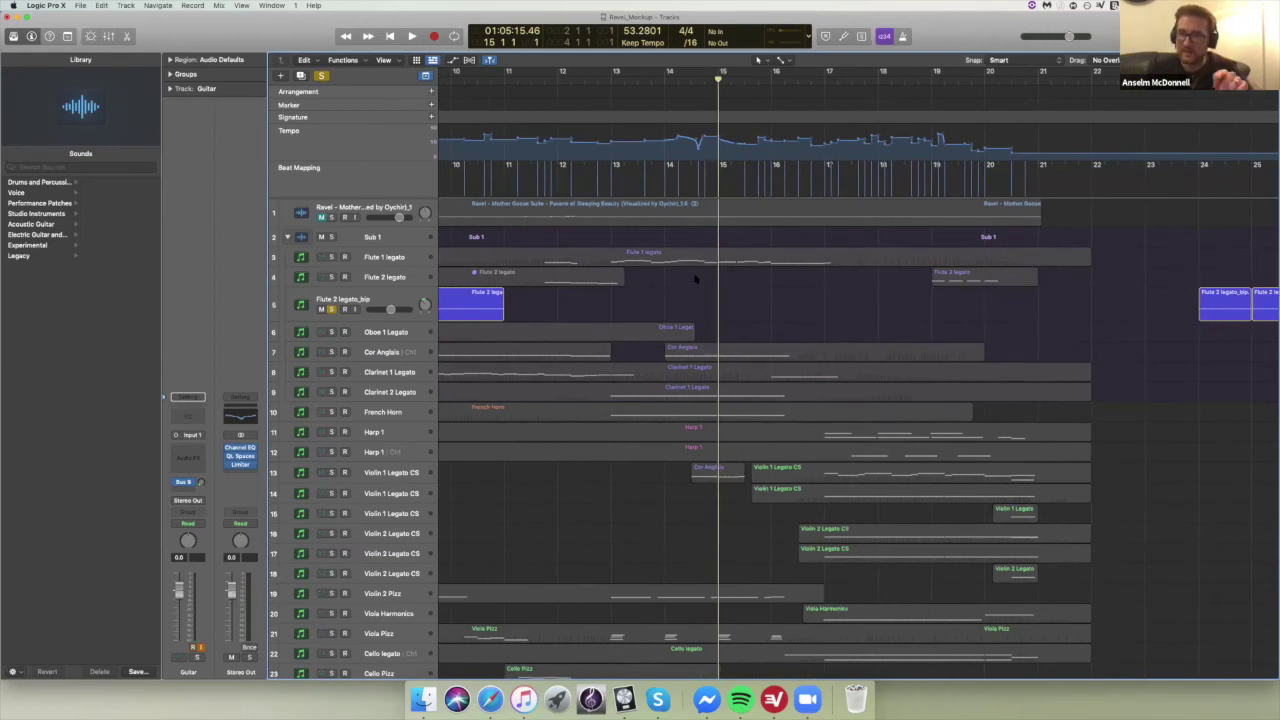
- Select everything in the arrangement and move it, with its tempo and signature events, from bar 1 to bar 6
scroll(695, 278, "left", 10)
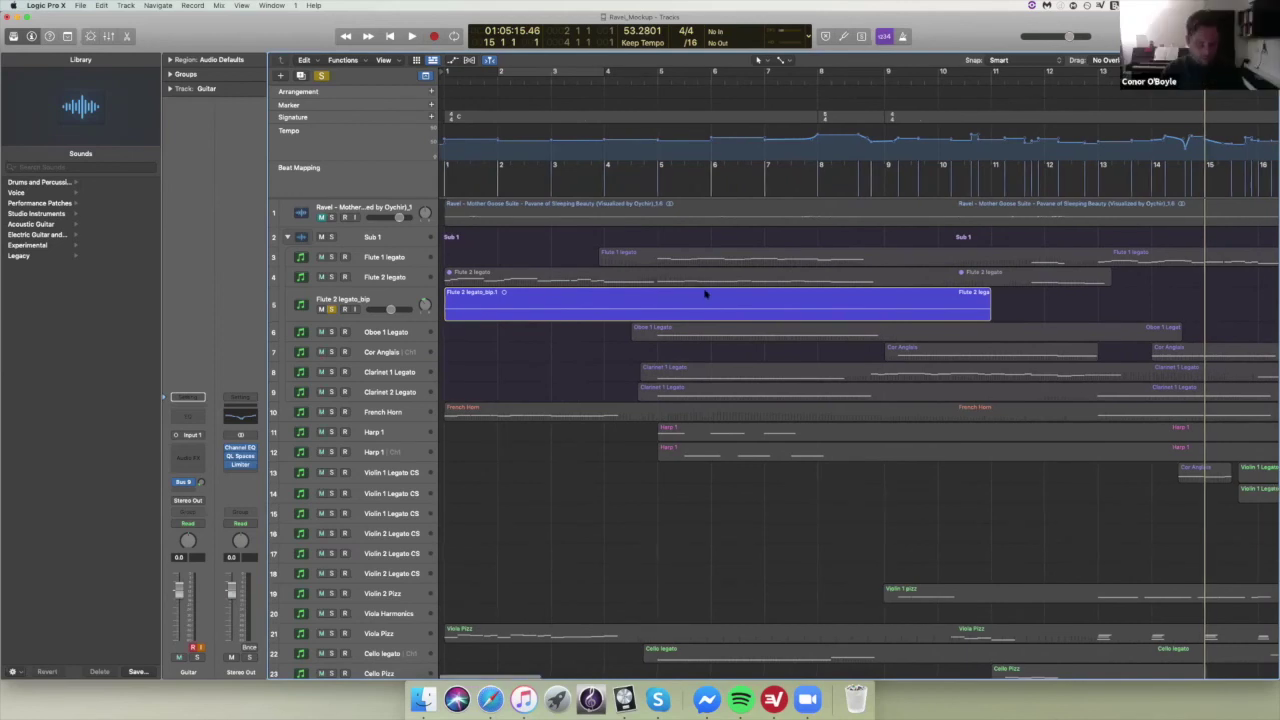
key("super+a")
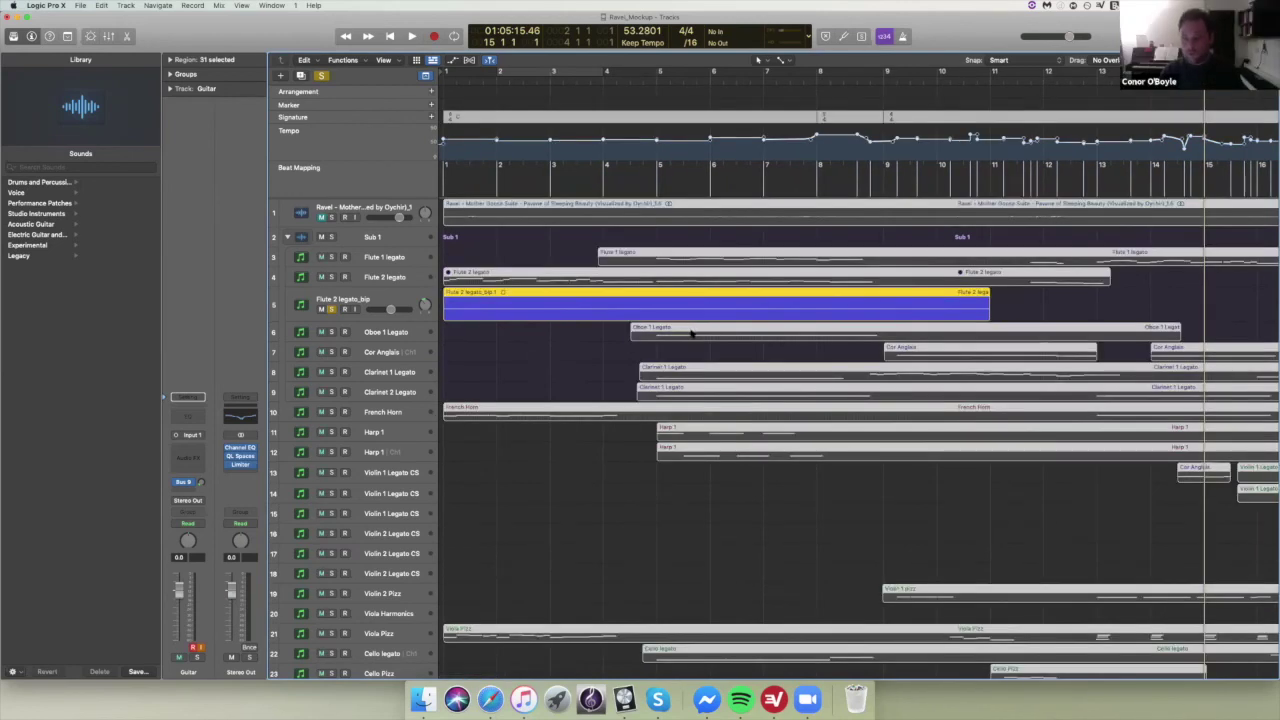
left_click_drag(508, 314, 727, 321)
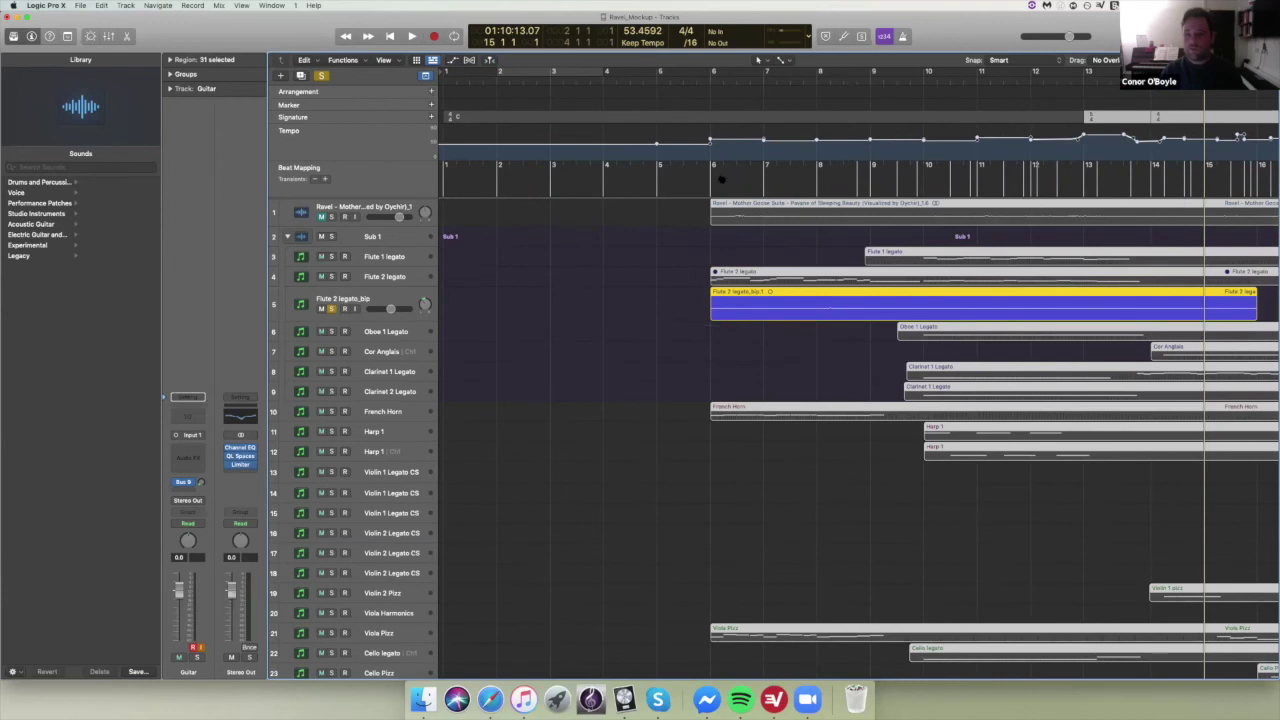
scroll(710, 145, "right", 10)
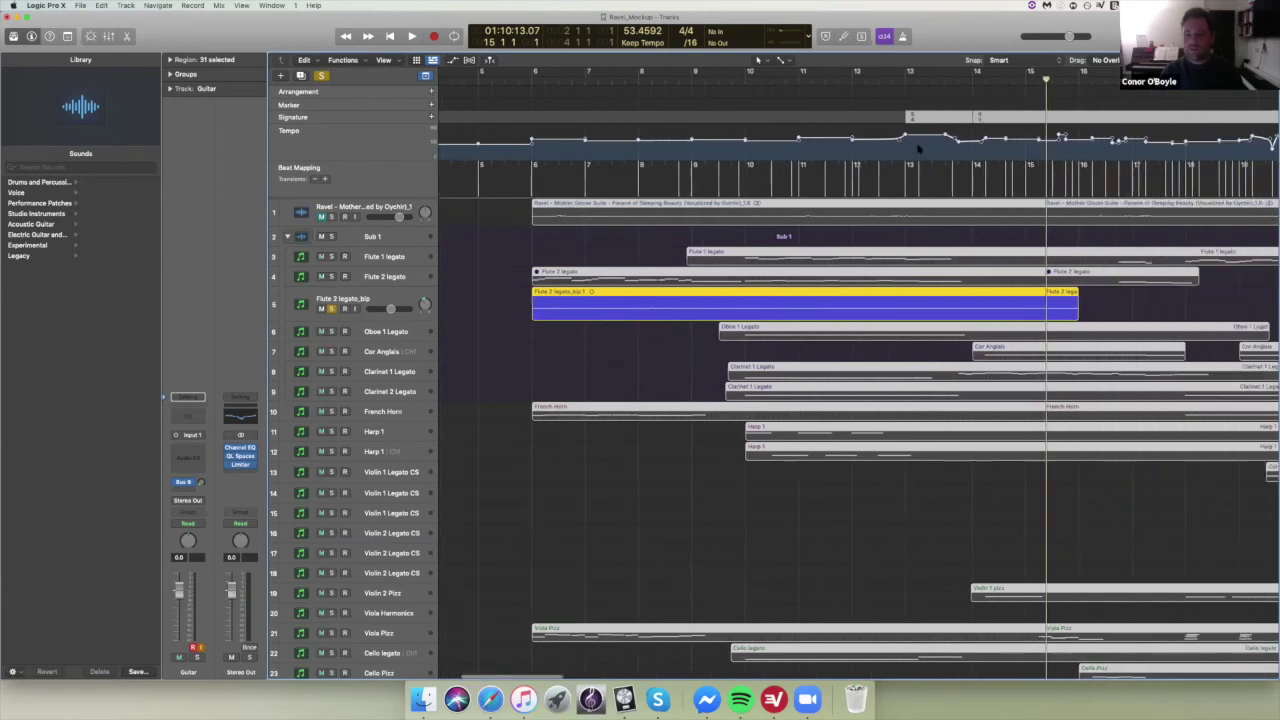
scroll(758, 192, "left", 4)
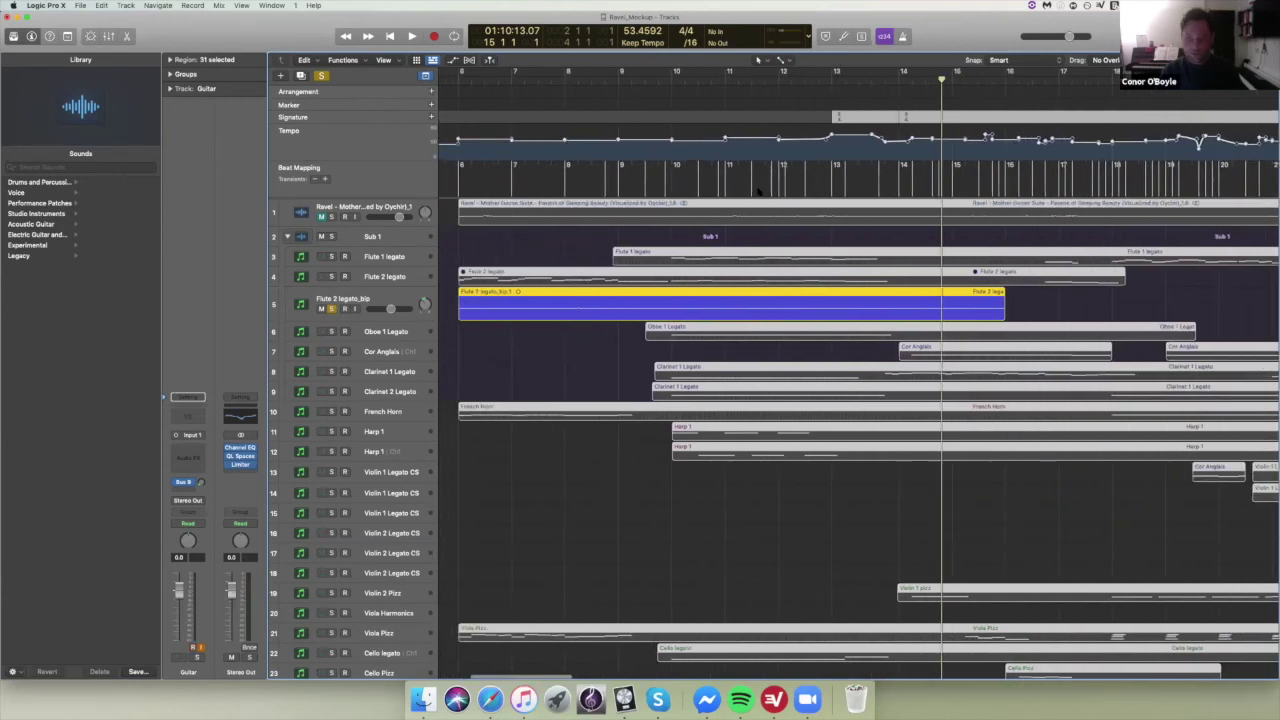
- Undo the move of the whole arrangement and clear the region selection
key("super+z")
scroll(758, 192, "left", 8)
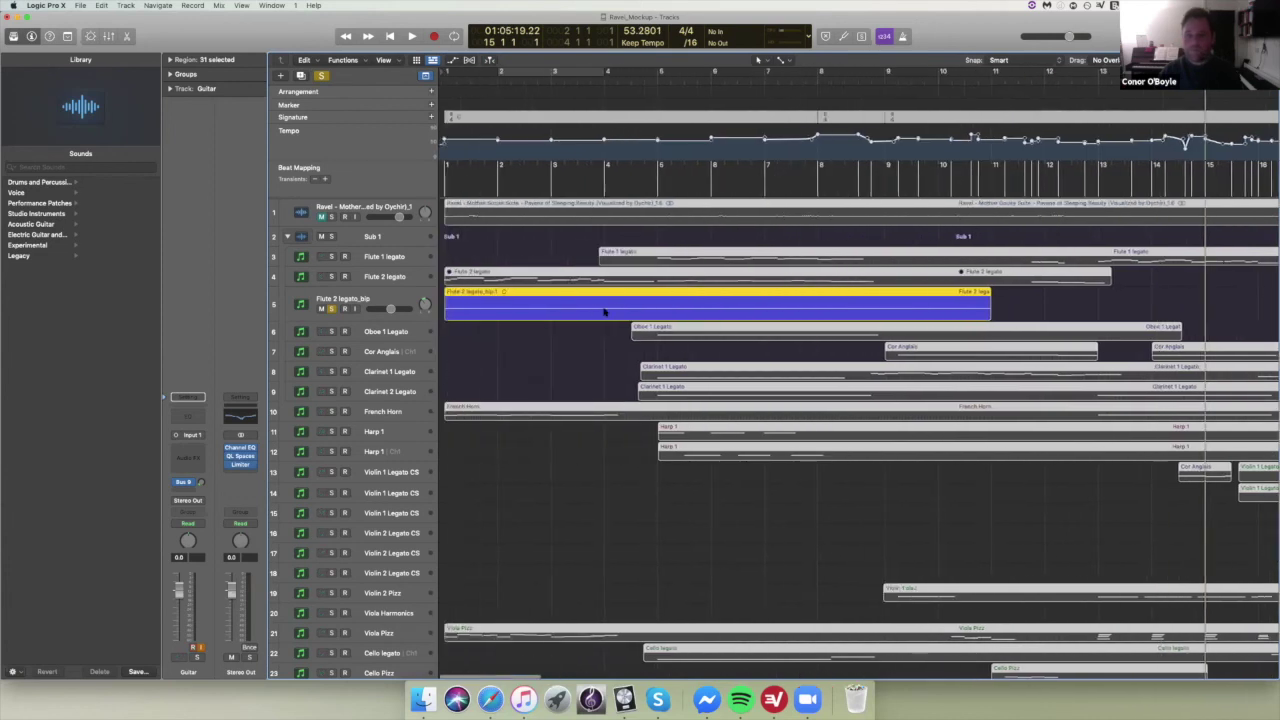
left_click(592, 358)
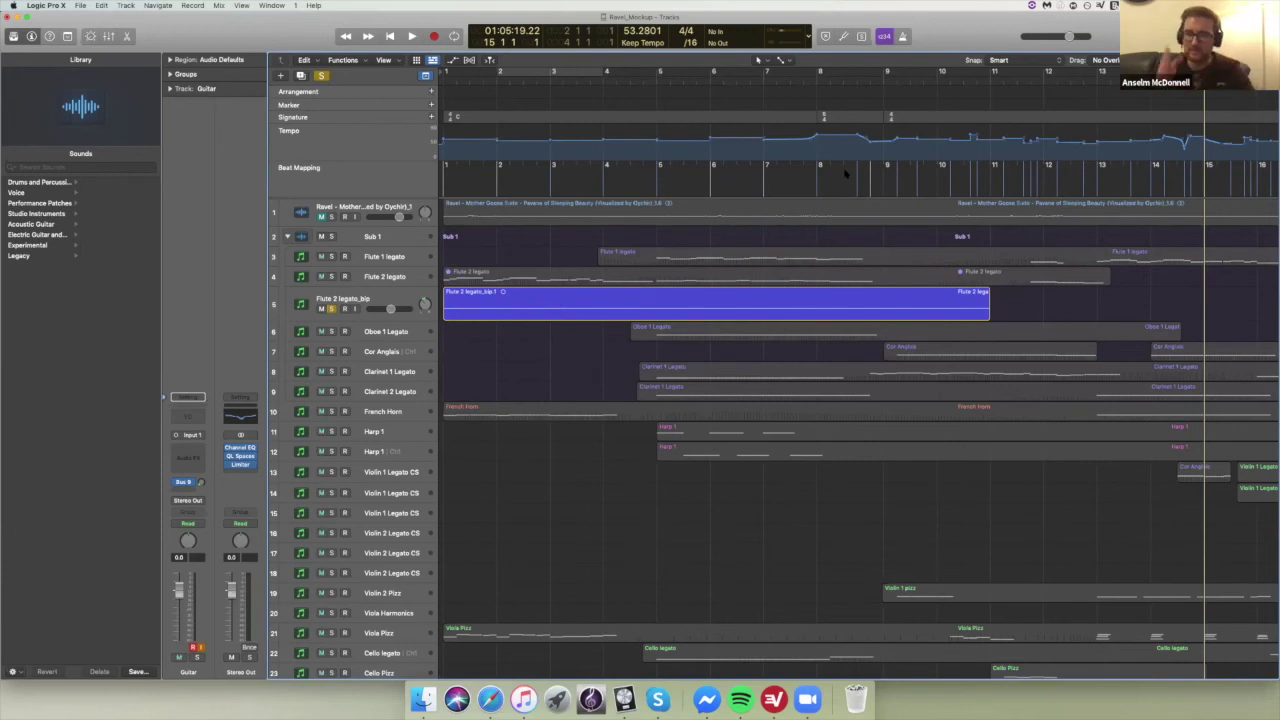
- Select all regions and split them at the playhead on bar 15, keeping the notes that cross the split point
scroll(845, 173, "right", 2)
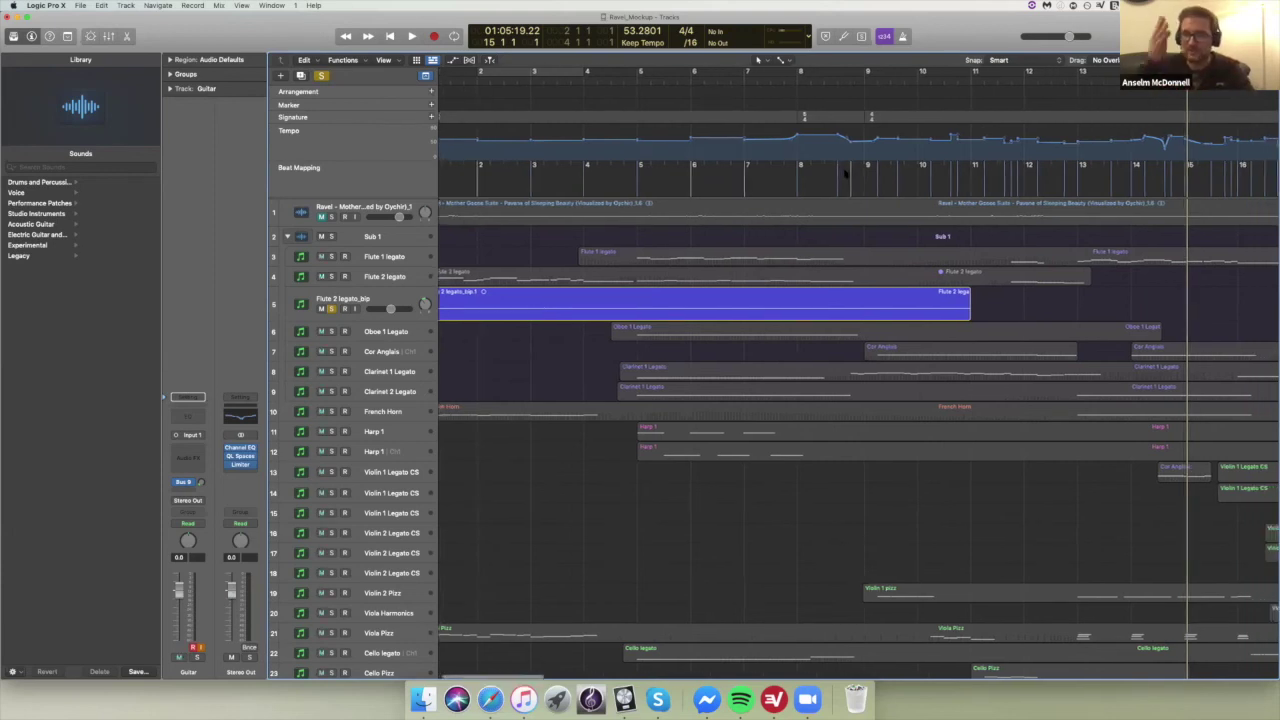
scroll(845, 173, "right", 15)
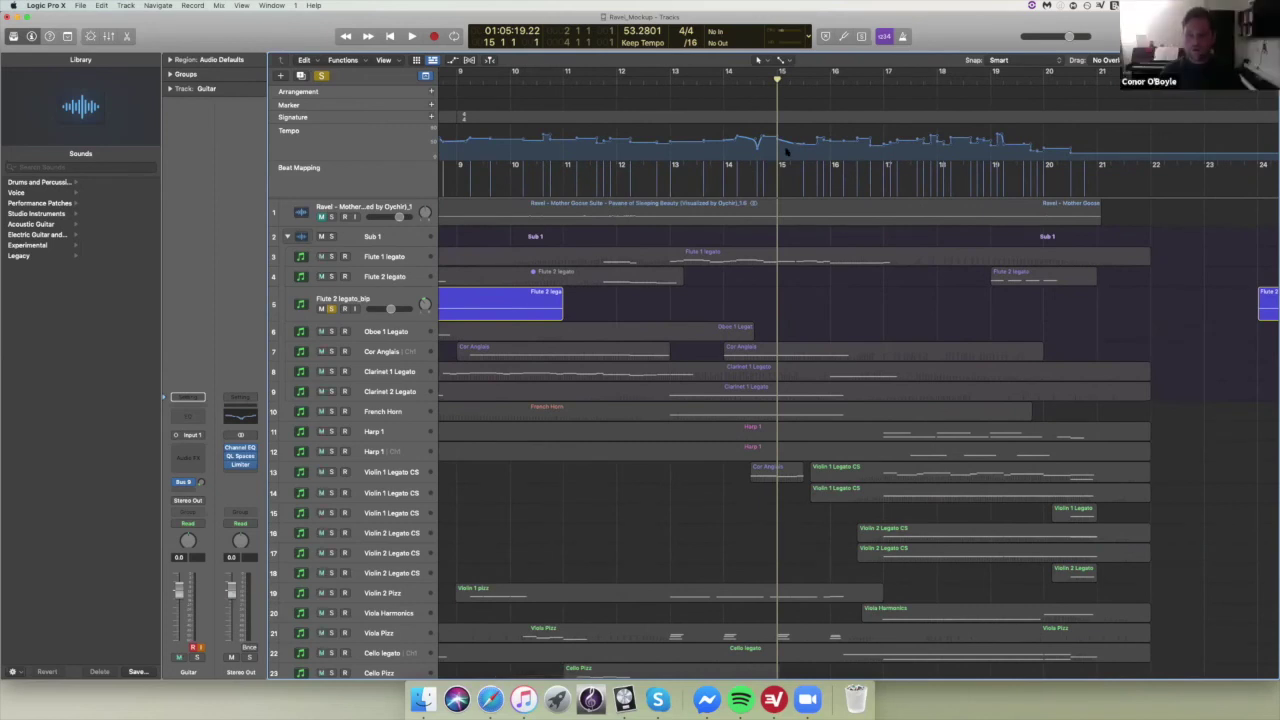
scroll(784, 210, "down", 1)
scroll(781, 268, "right", 6)
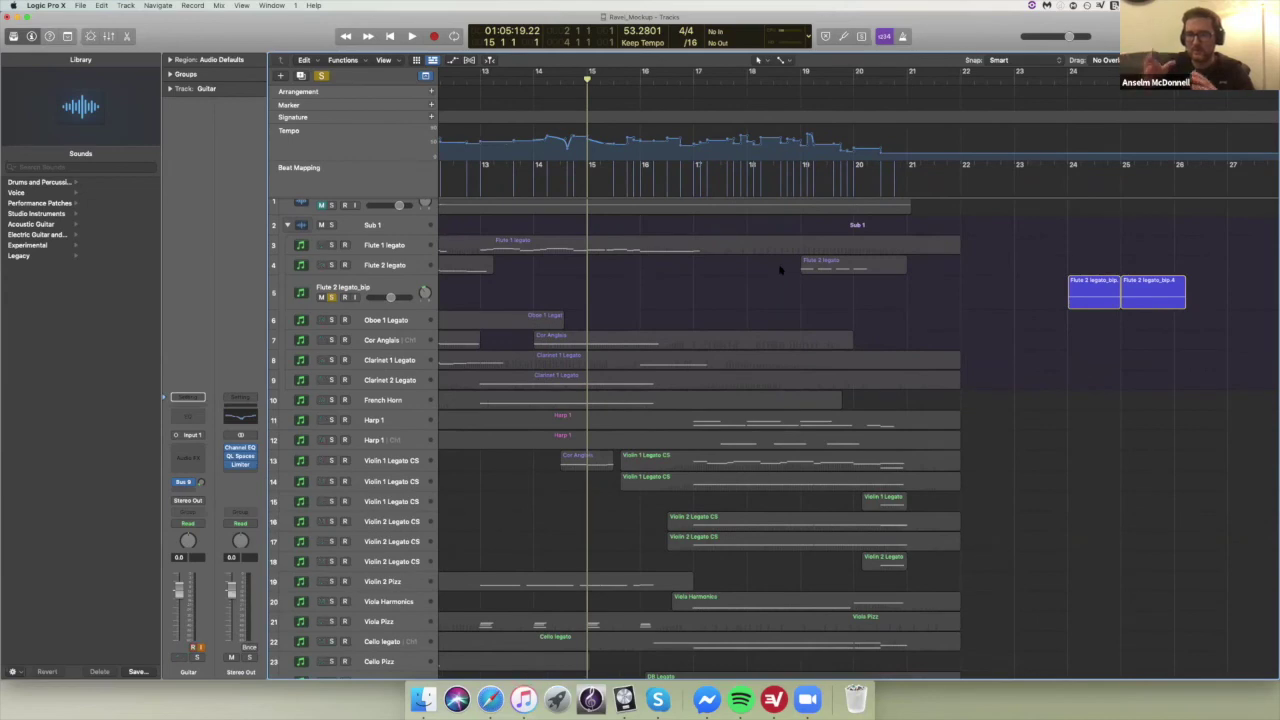
scroll(781, 268, "left", 1)
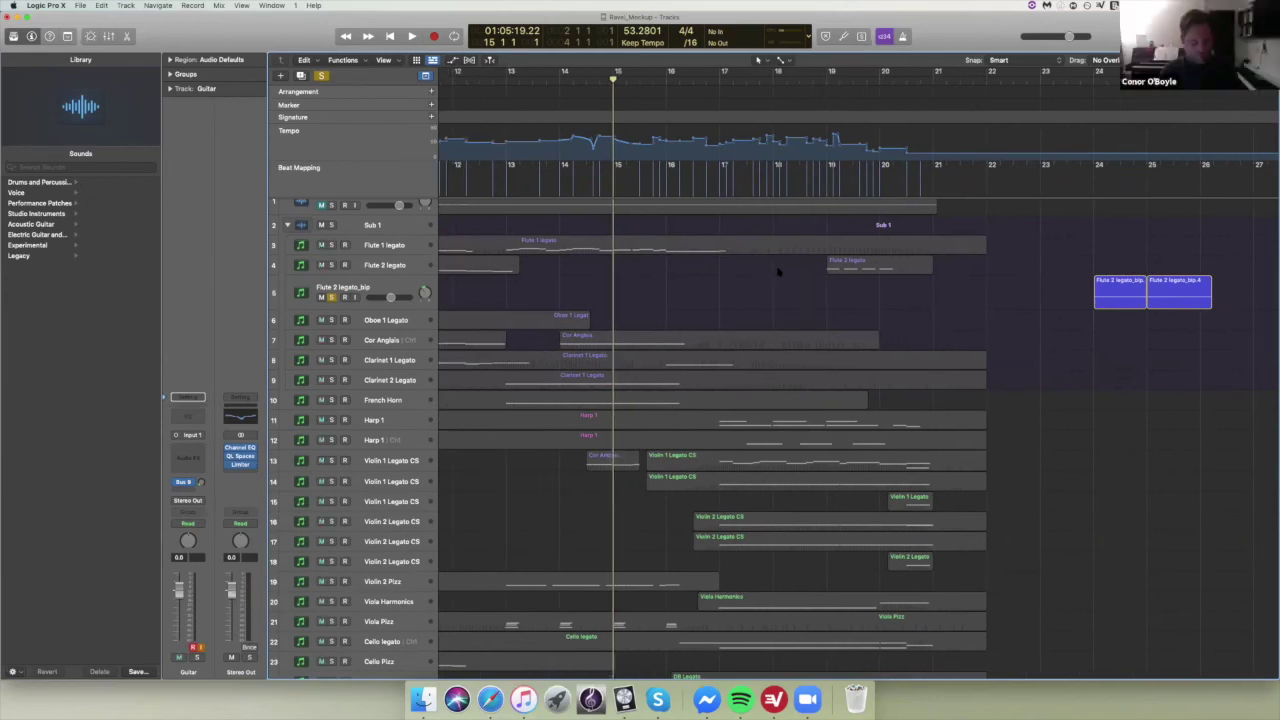
key("super+a")
scroll(770, 270, "up", 1)
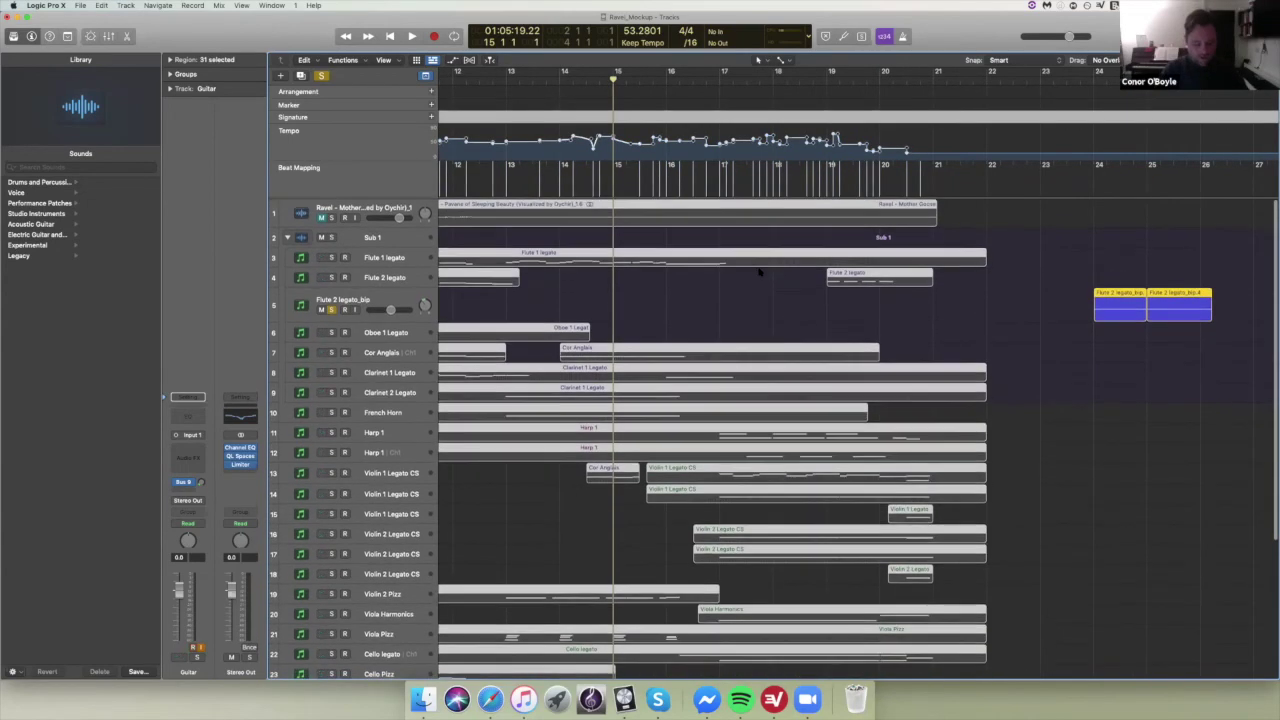
key("super+t")
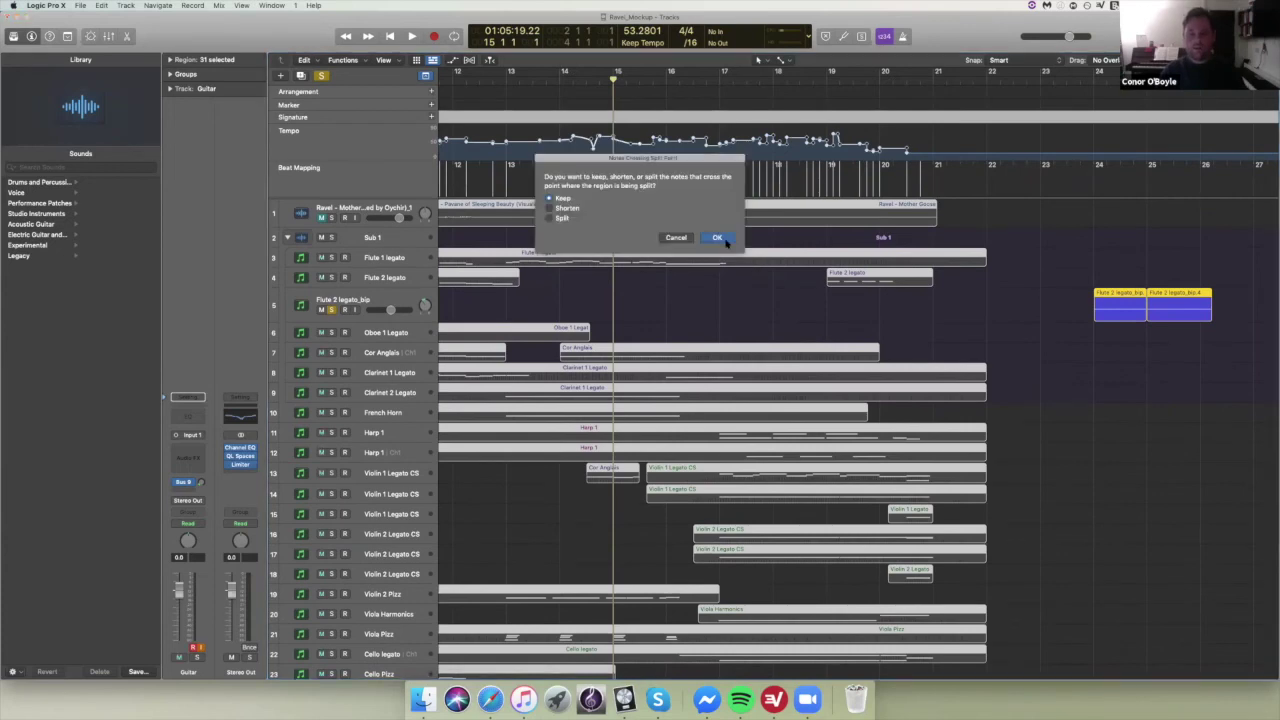
left_click(716, 237)
scroll(735, 320, "down", 5)
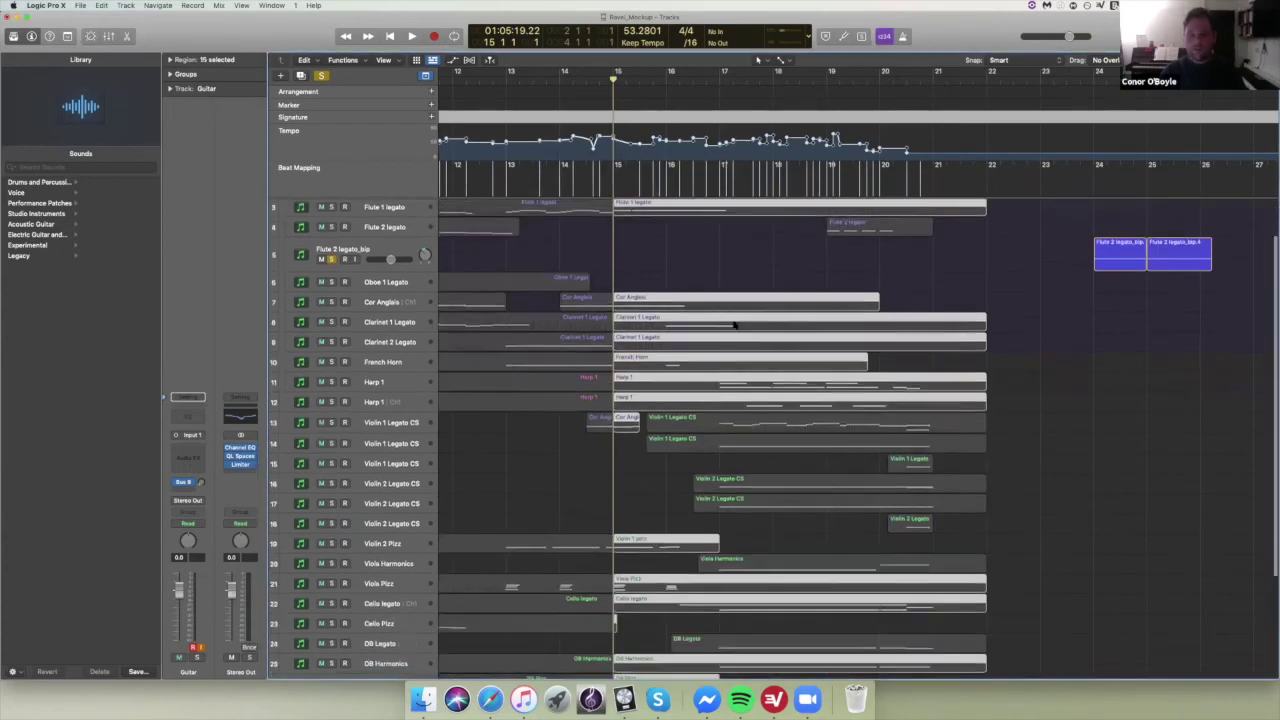
left_click_drag(618, 605, 1016, 160)
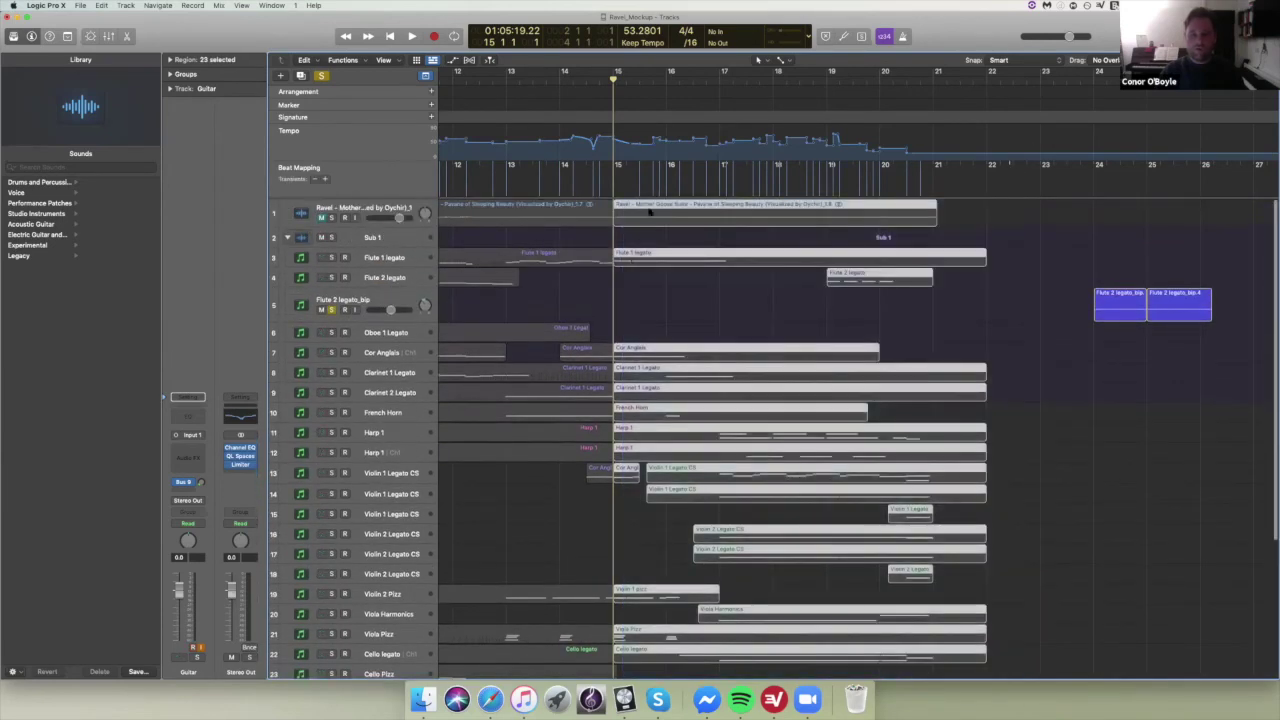
mouse_move(665, 213)
left_mouse_down()
mouse_move(797, 226)
mouse_move(651, 221)
mouse_move(662, 215)
left_mouse_up()
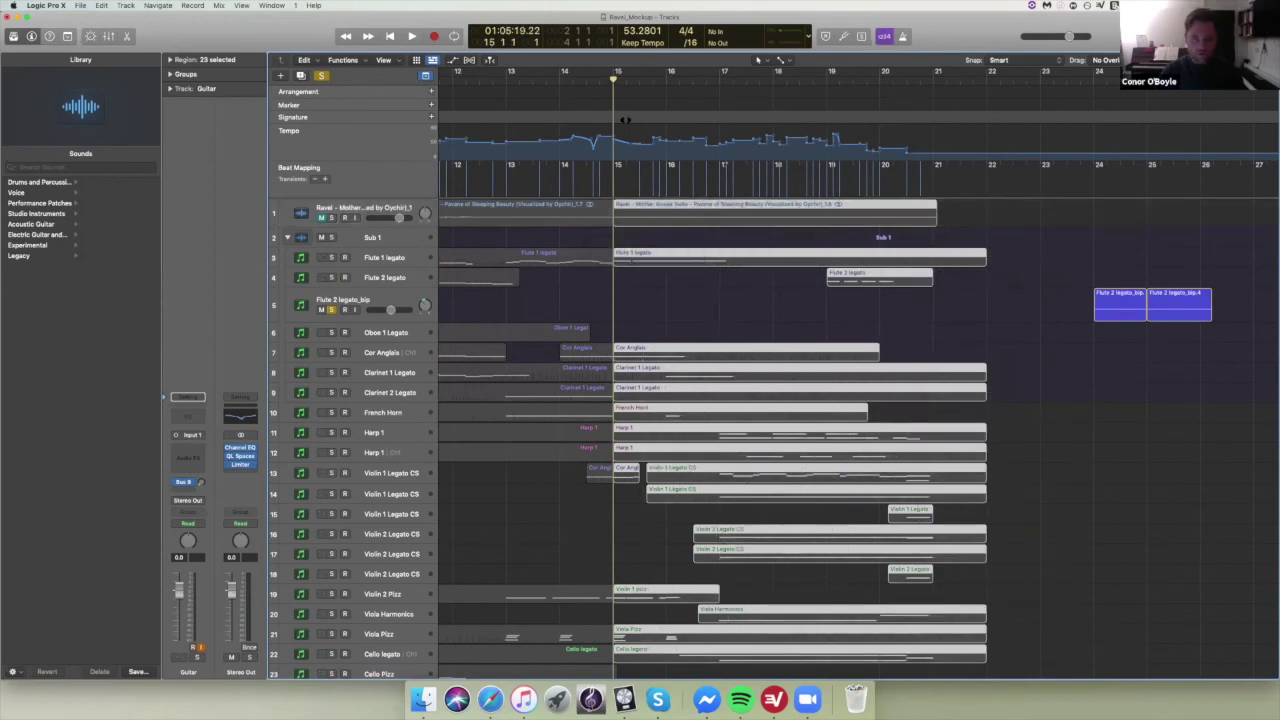
left_click(625, 121)
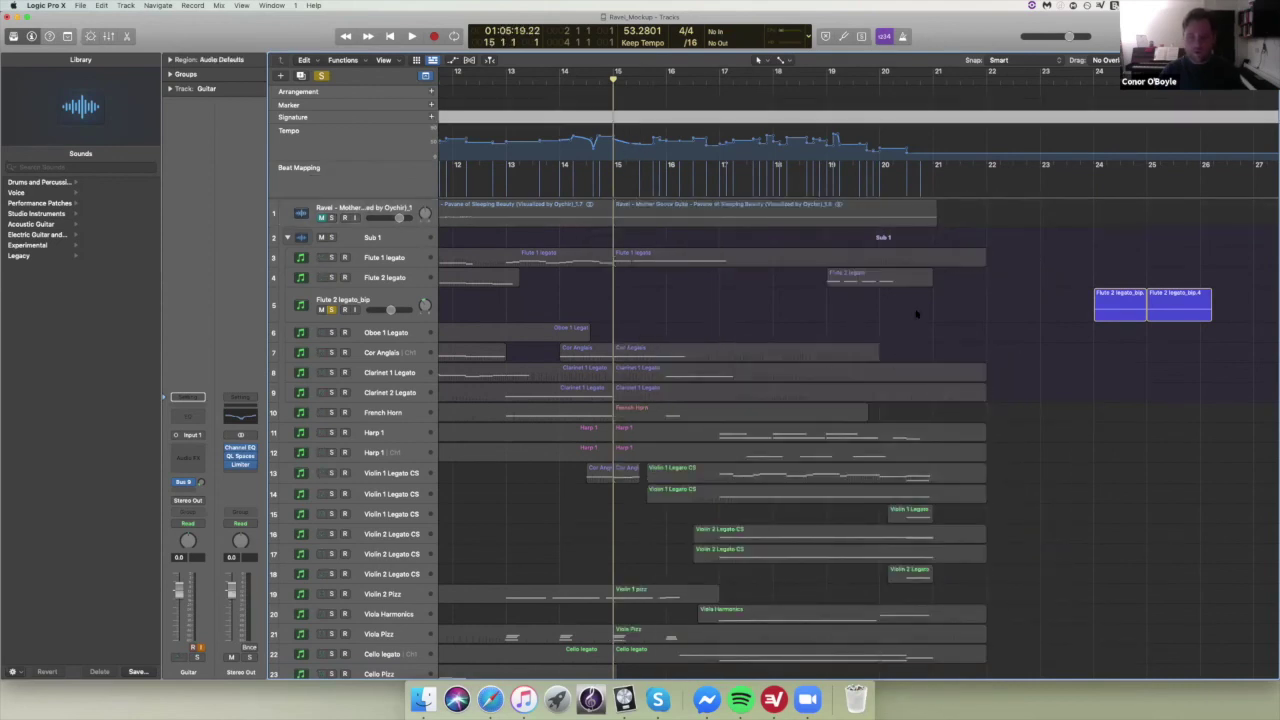
- Shift all regions and tempo points from bar 15 onward to bar 18, and return the regions to the playhead at bar 15
scroll(916, 314, "down", 5)
left_click_drag(973, 608, 632, 167)
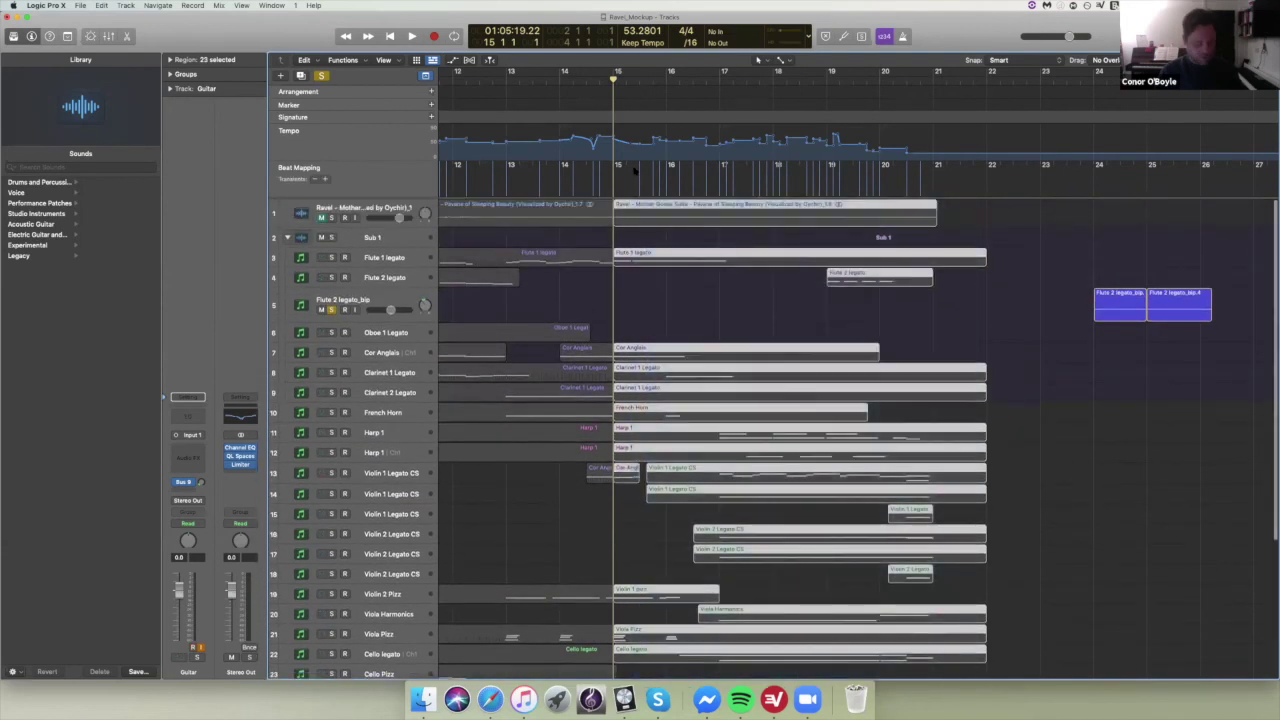
left_click(645, 140)
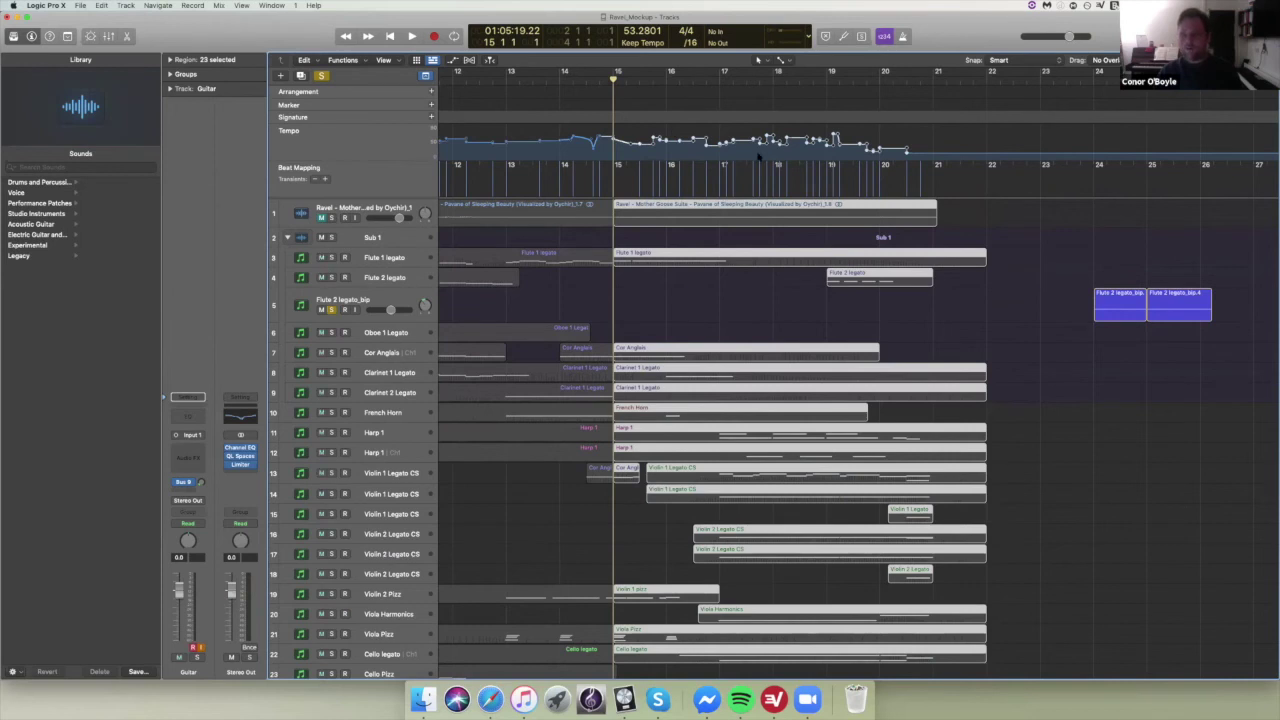
left_click_drag(664, 380, 820, 398)
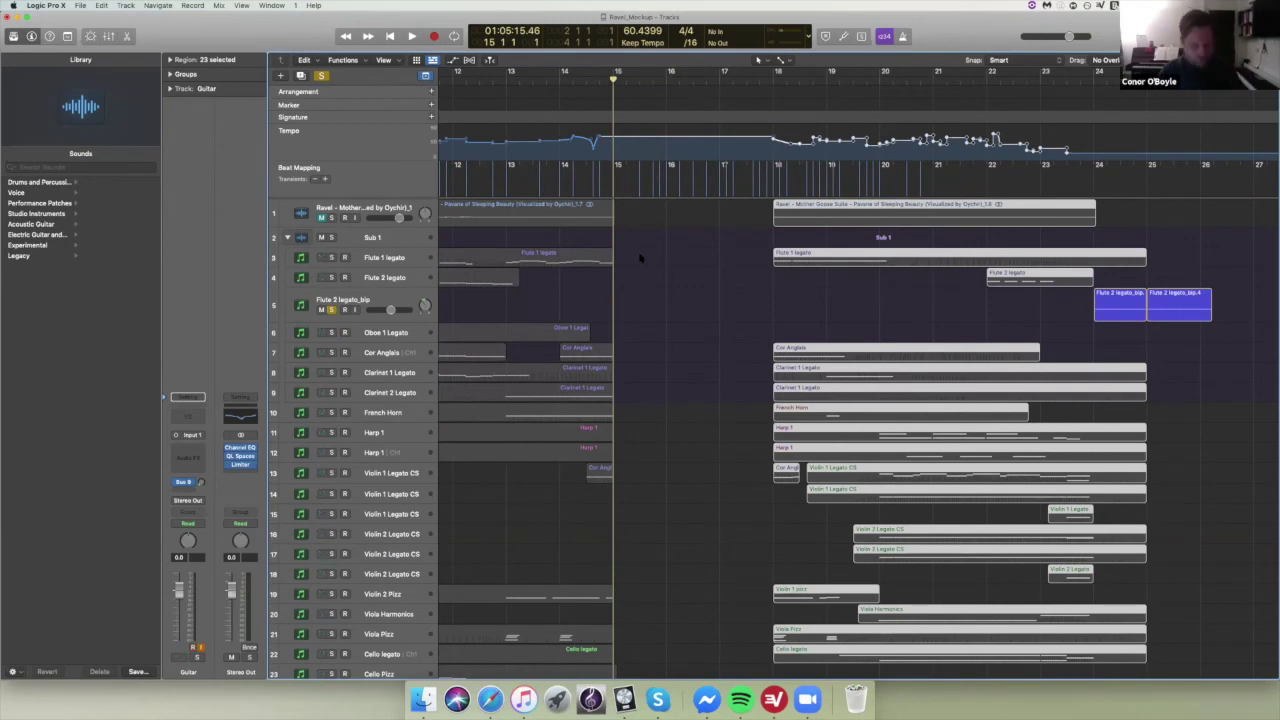
key("semicolon")
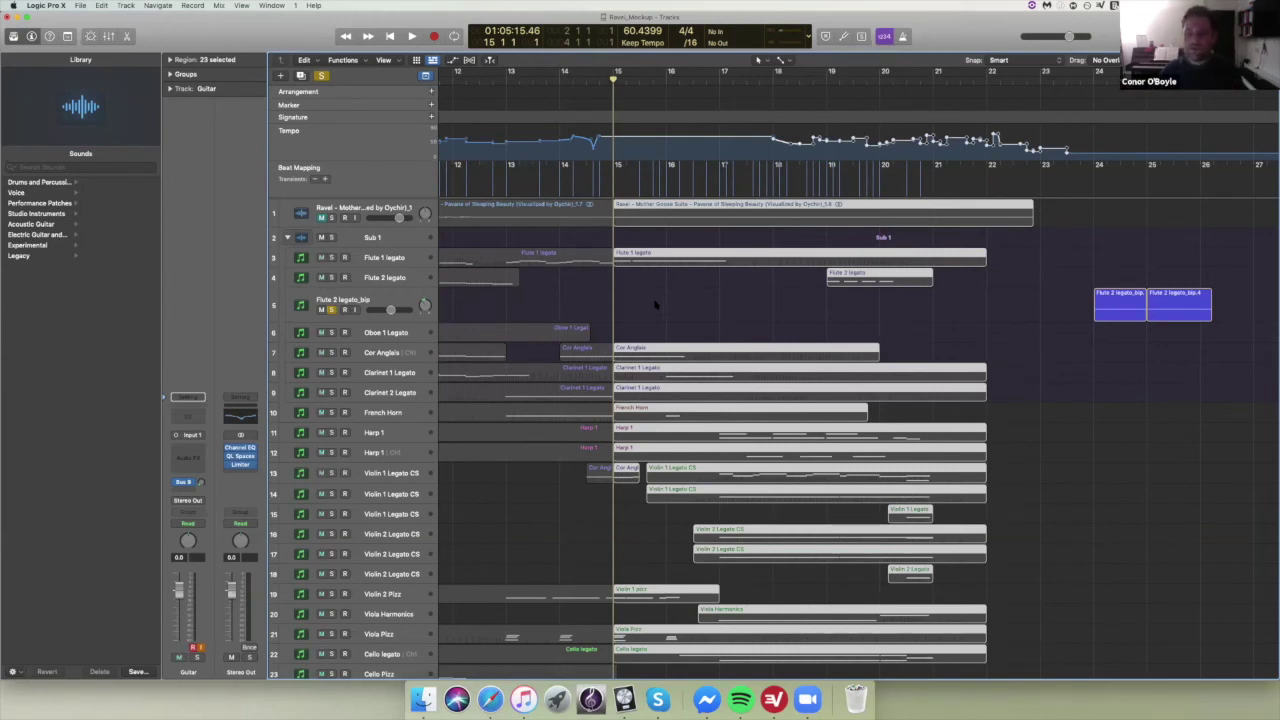
- Examine the arrangement on both sides of the bar 15 split, comparing the regions with the tempo curve above them
scroll(655, 304, "left", 1)
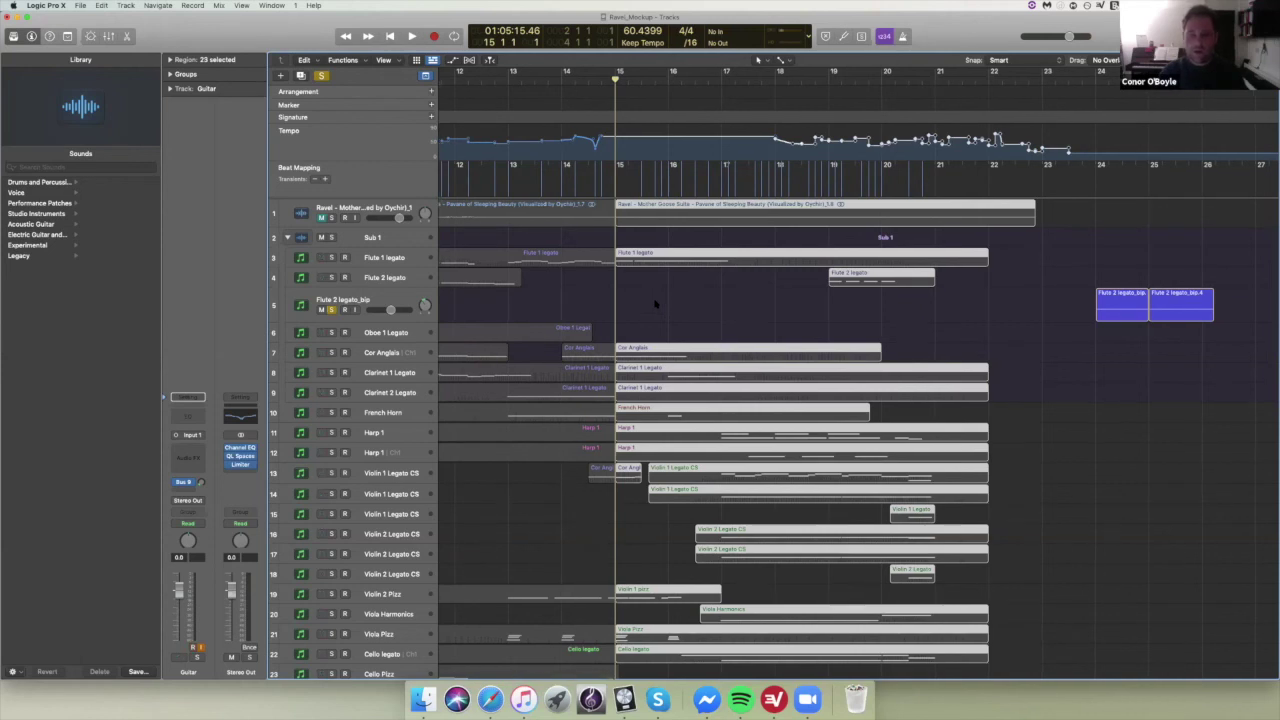
scroll(655, 304, "right", 3)
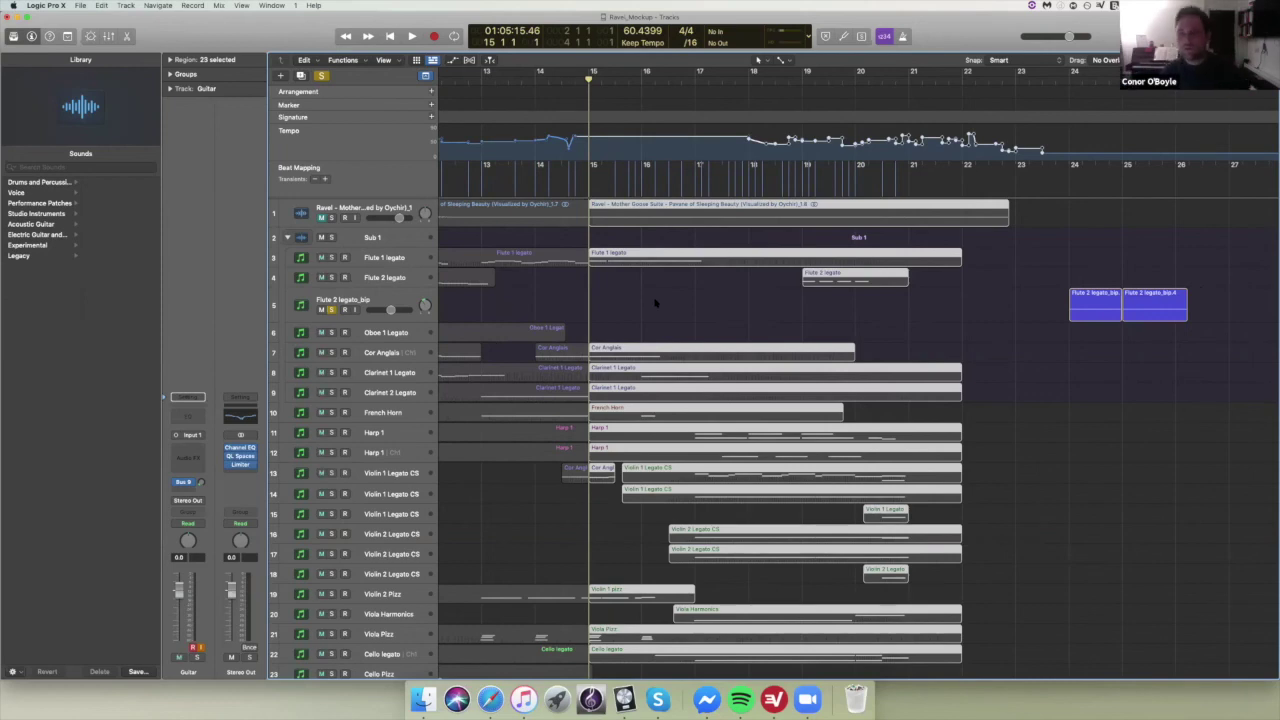
scroll(655, 302, "left", 6)
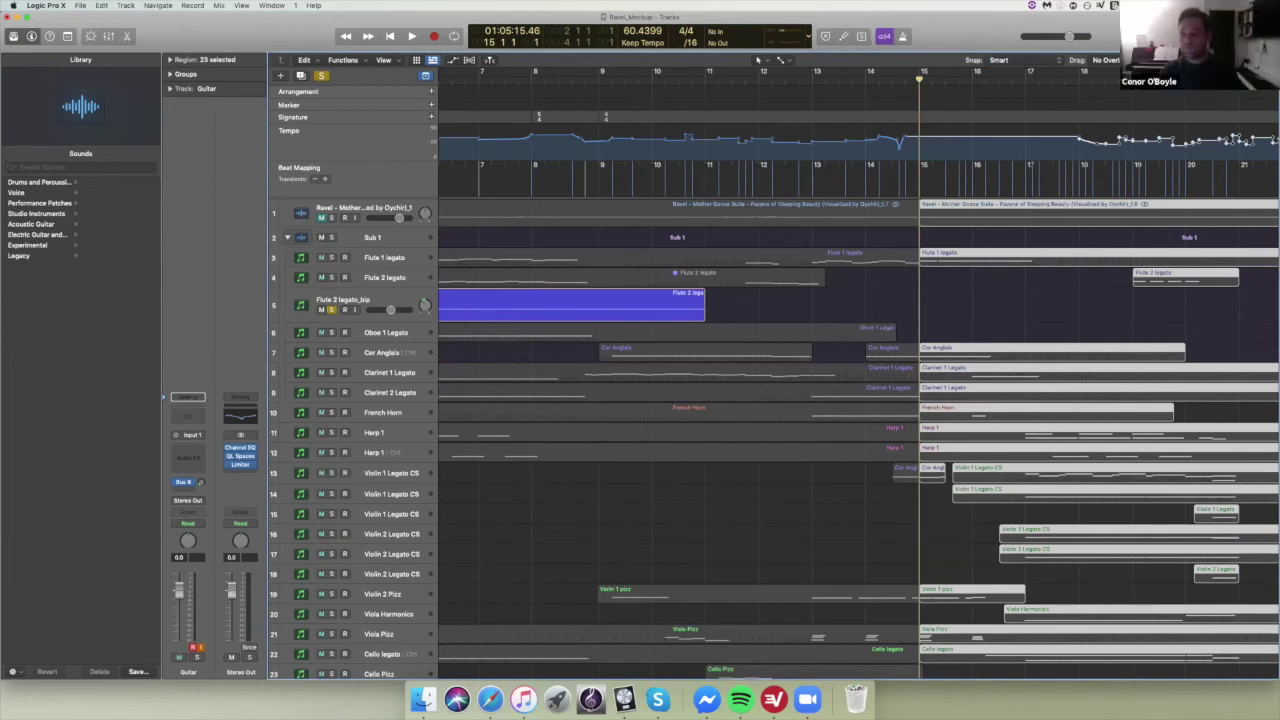
key("super+Left")
key("super+Left")
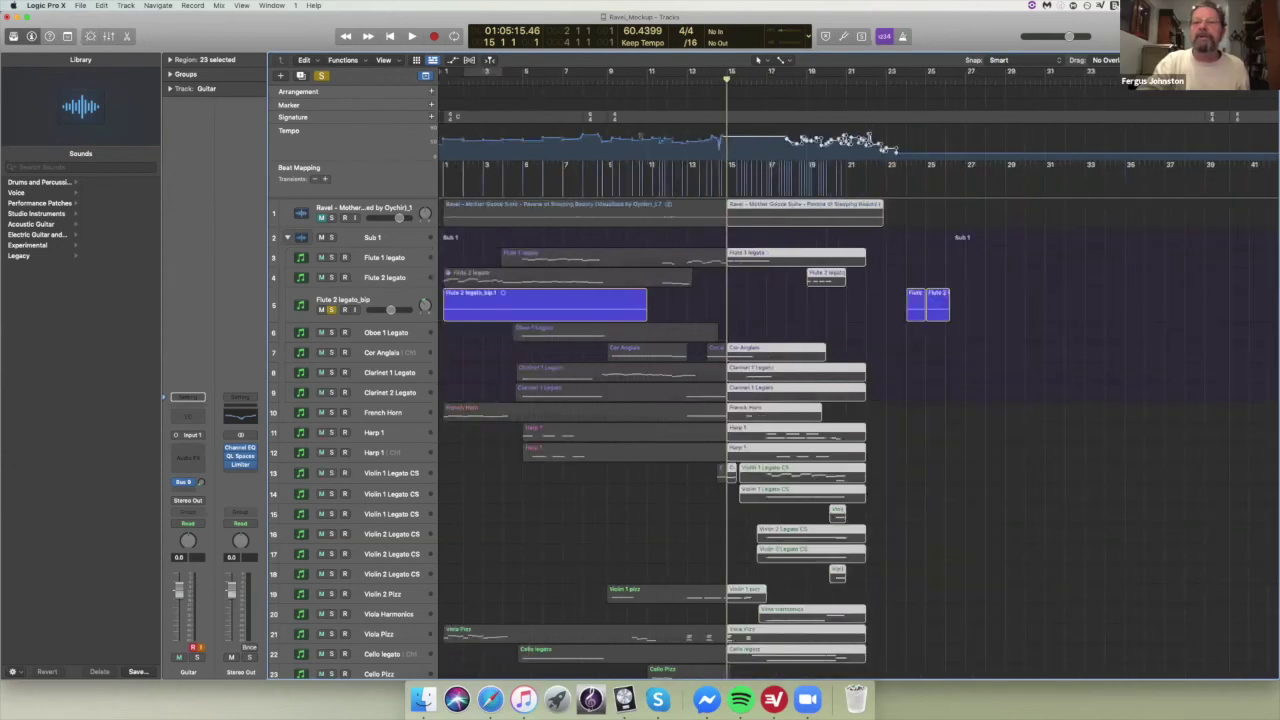
key("super+Right")
key("super+Right")
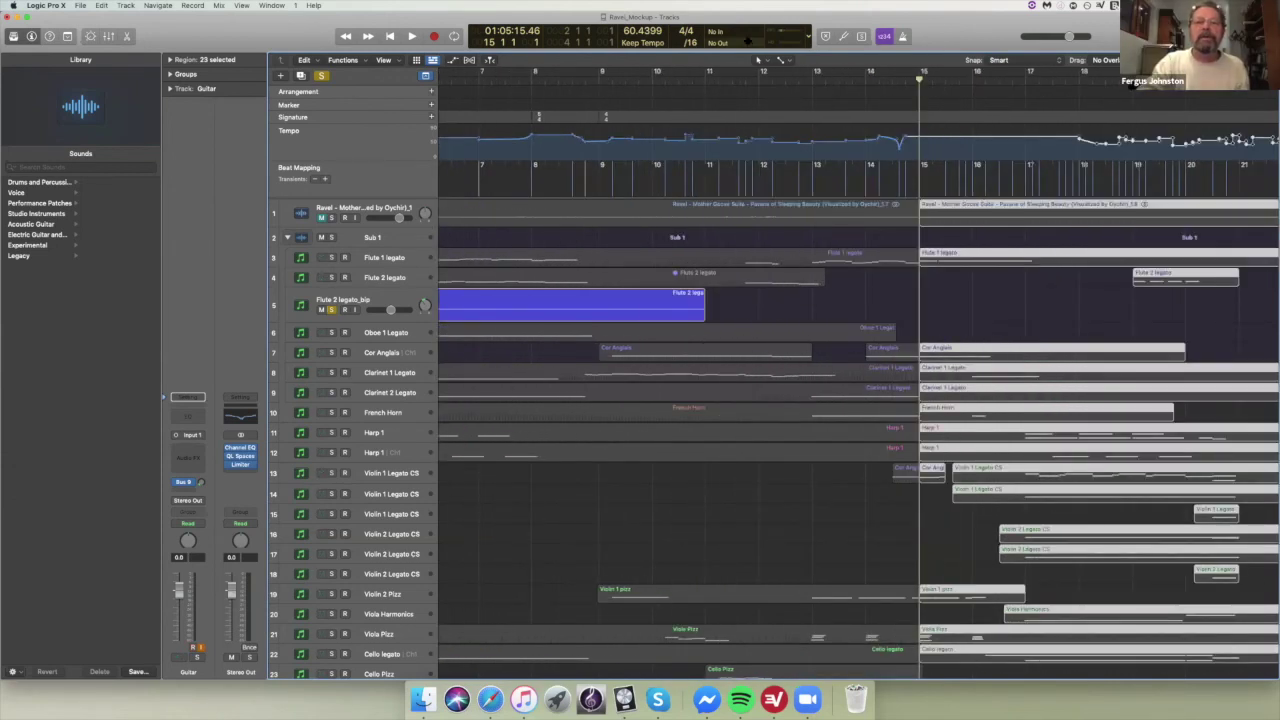
scroll(785, 112, "left", 3)
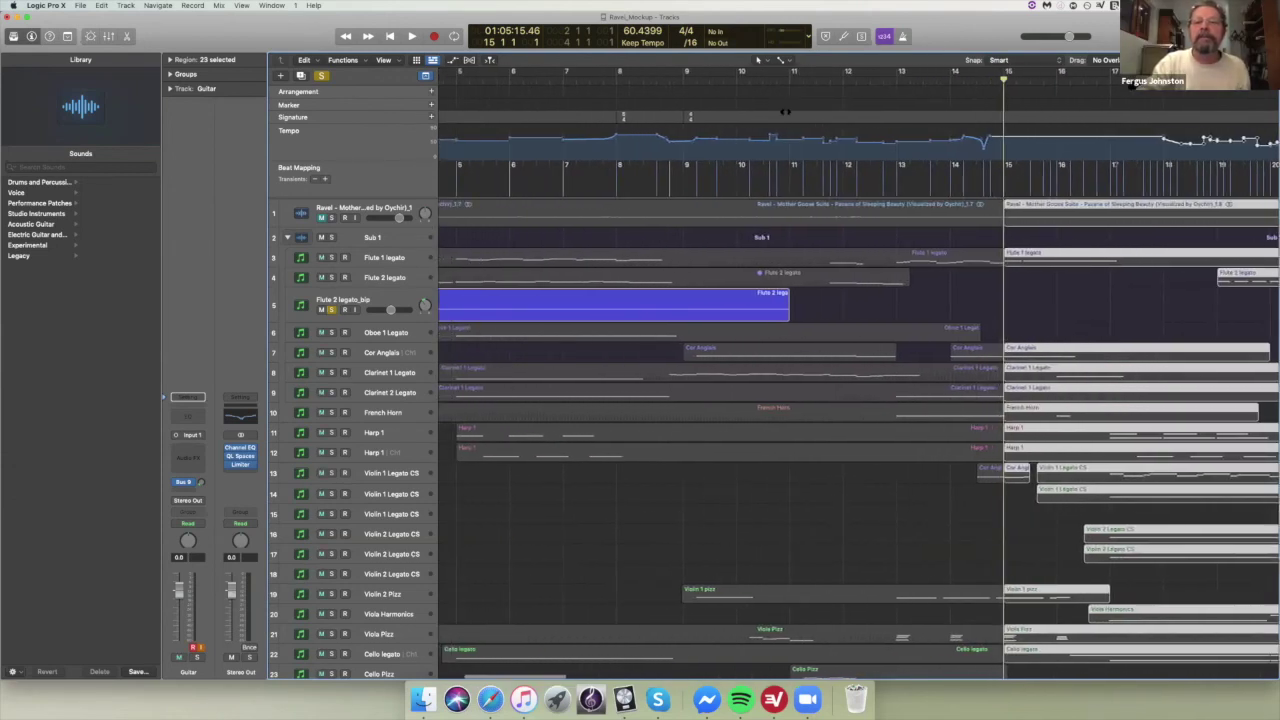
scroll(785, 112, "right", 4)
scroll(785, 112, "right", 3)
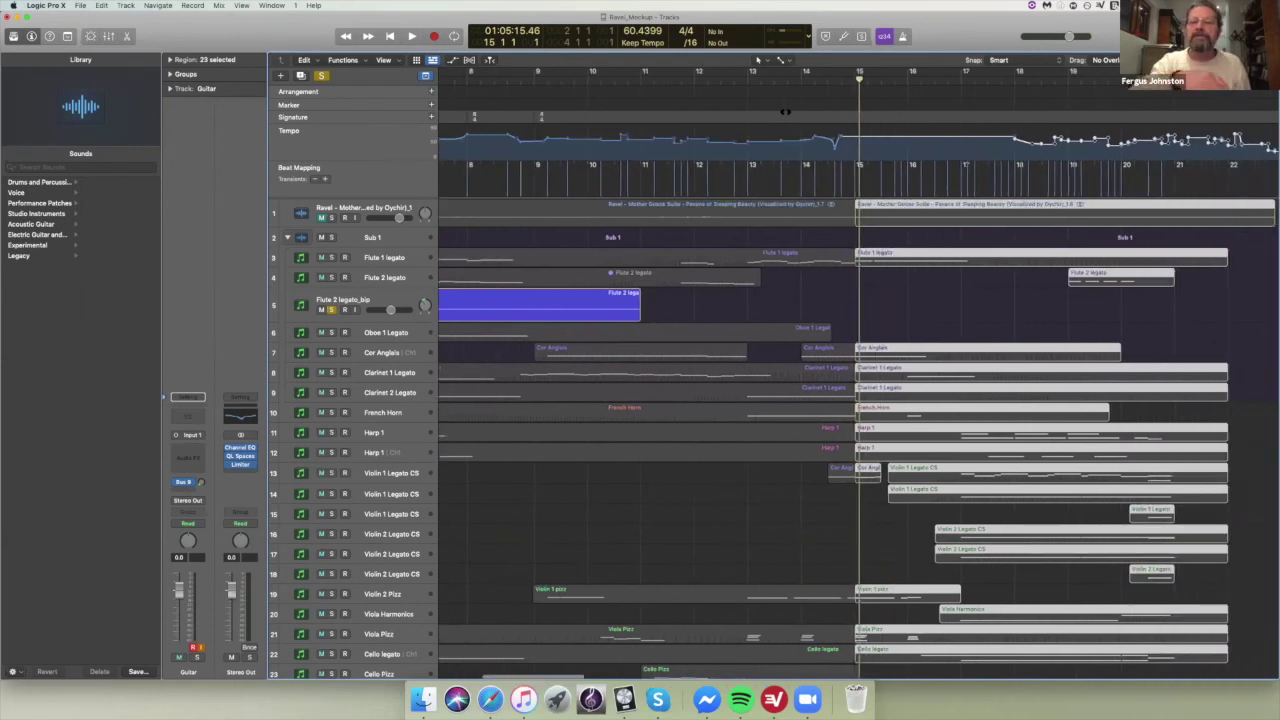
scroll(785, 112, "right", 2)
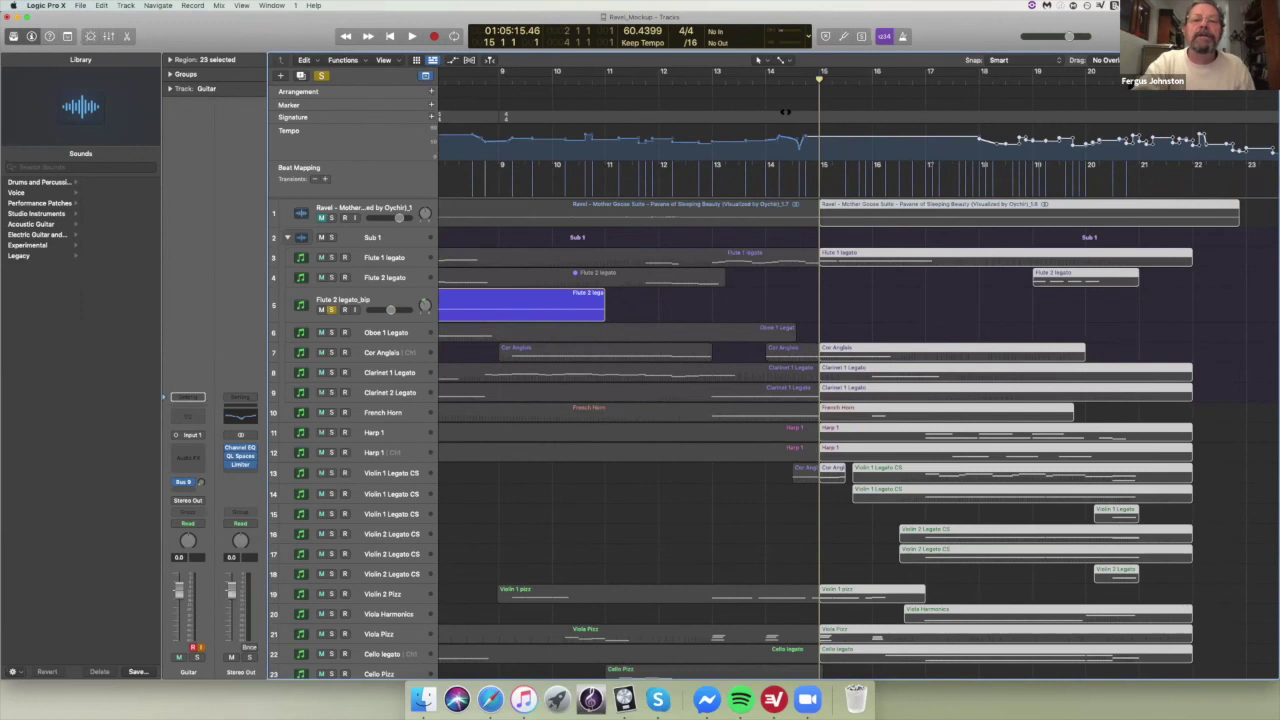
scroll(785, 112, "right", 3)
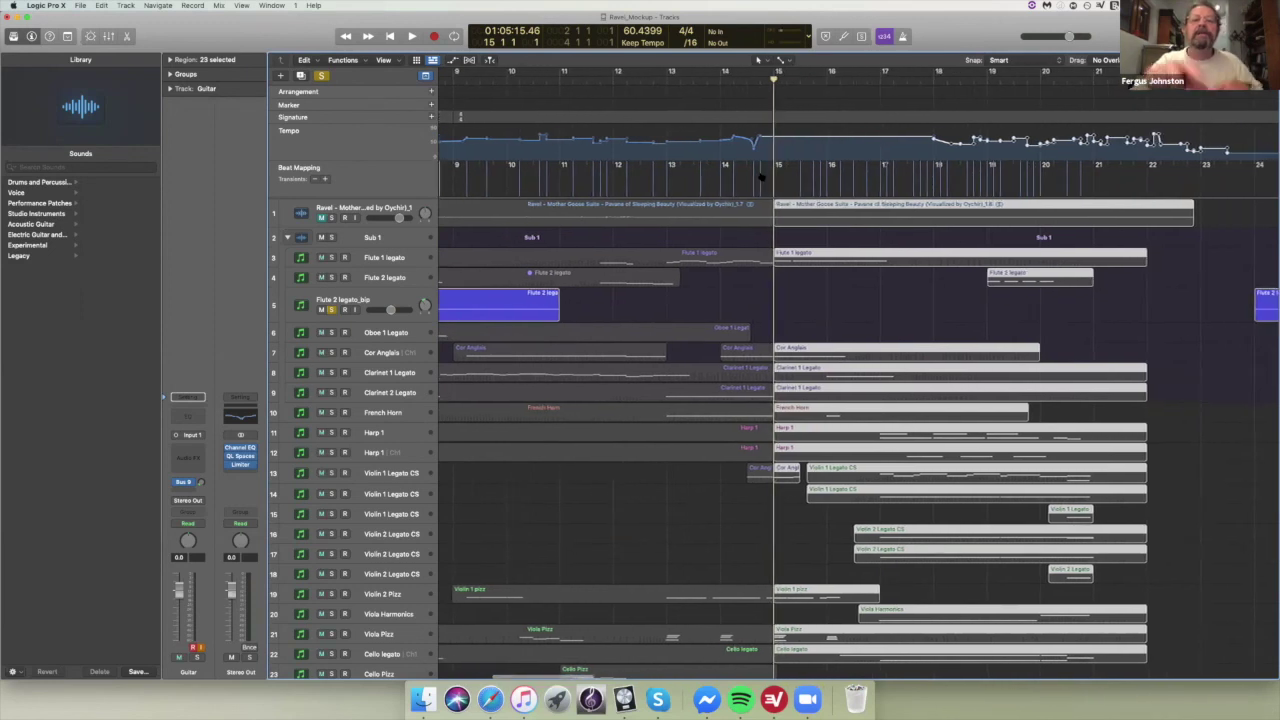
scroll(762, 178, "left", 3)
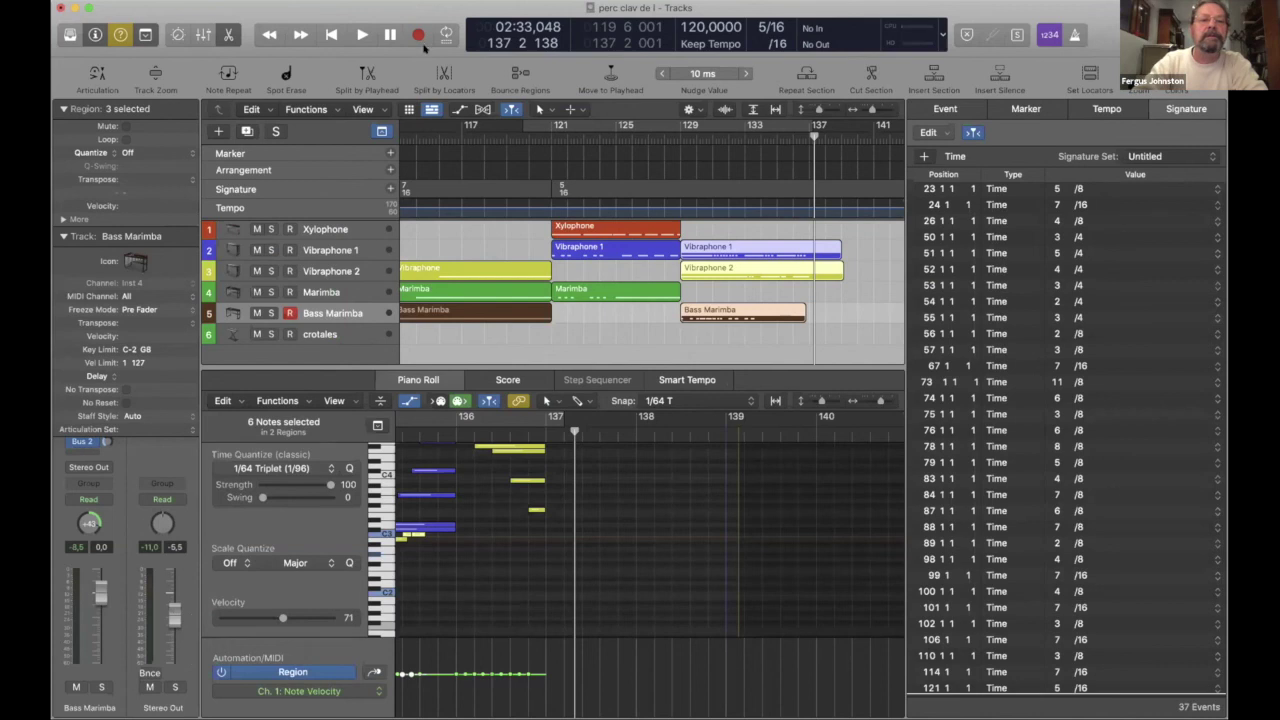
- In the percussion project, set the locators to 122 2 1 and 136 2 1 and turn on the cycle area
left_click_drag(600, 27, 622, 59)
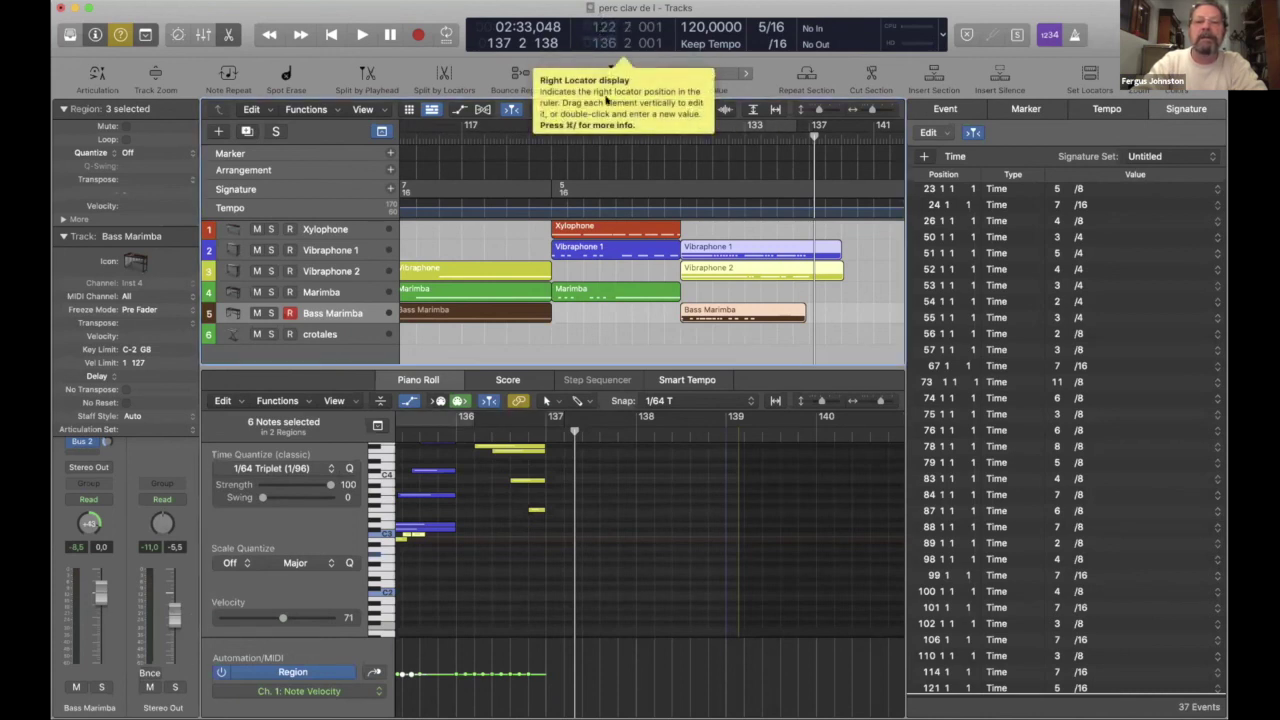
left_click(707, 121)
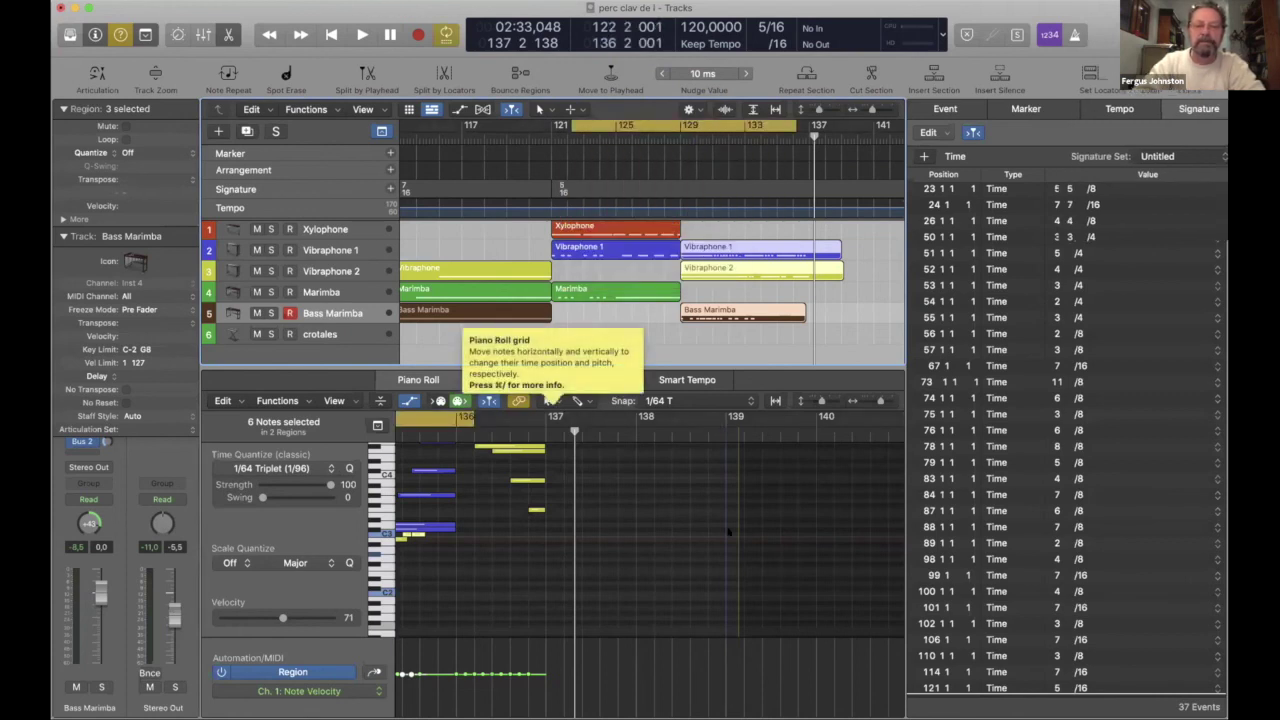
- Place the playhead at the start of the cycle area in bar 122, and at its end at bar 136
scroll(716, 427, "left", 10)
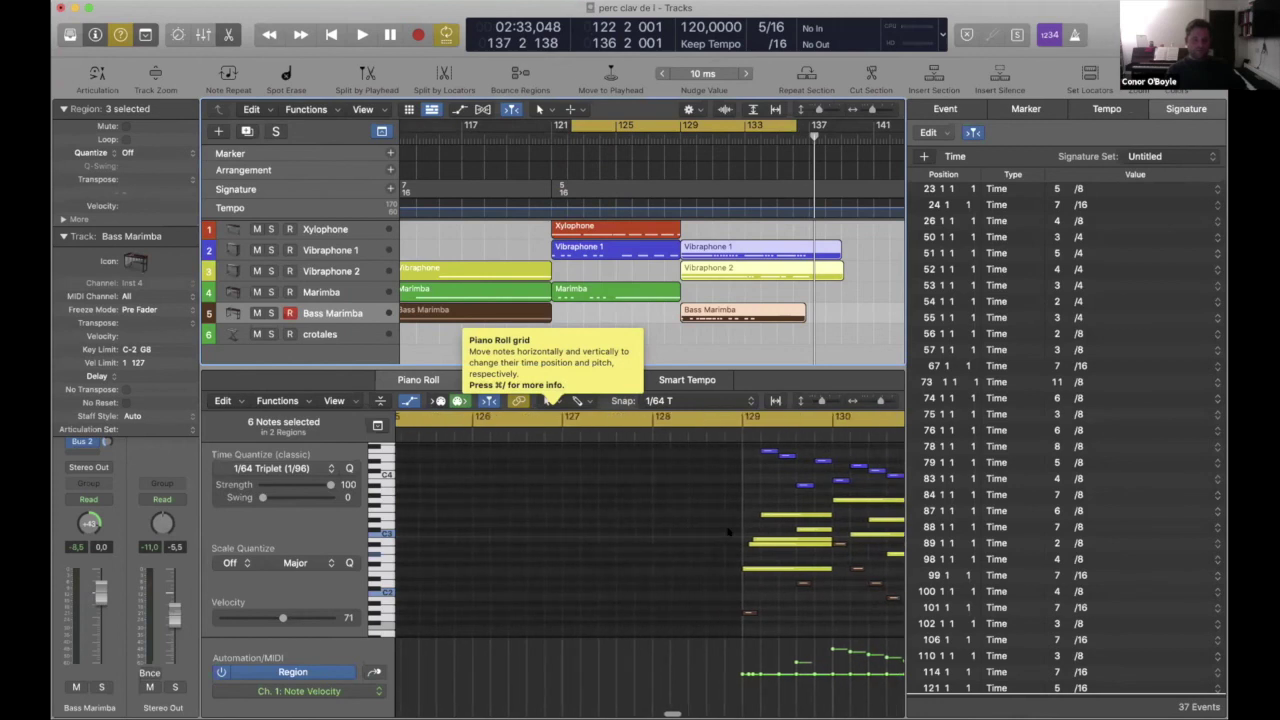
scroll(728, 532, "left", 6)
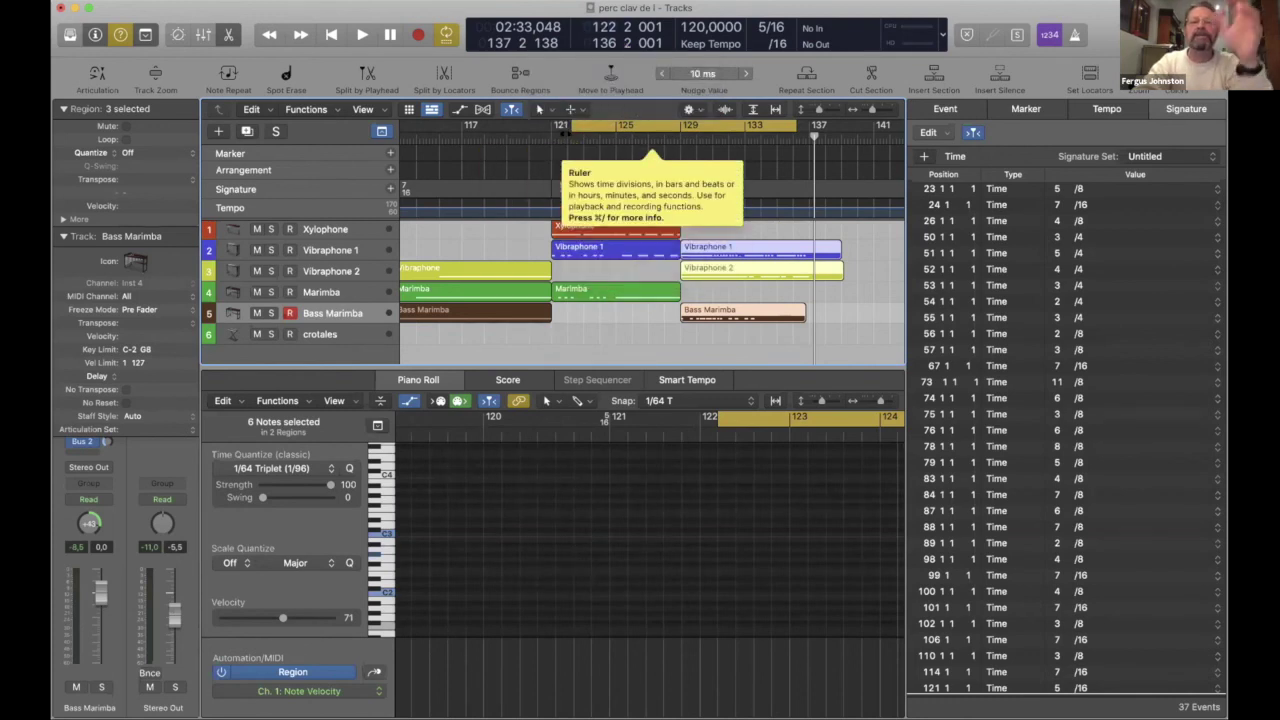
left_click(569, 132)
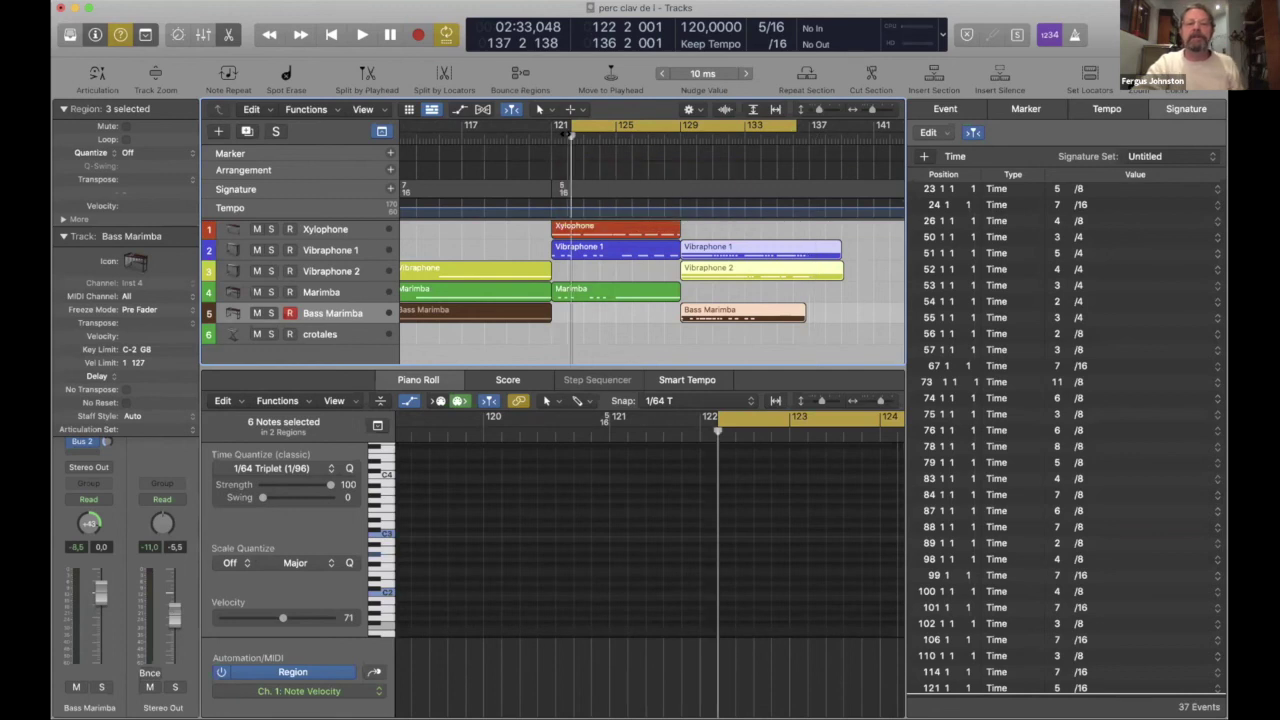
left_click(791, 133)
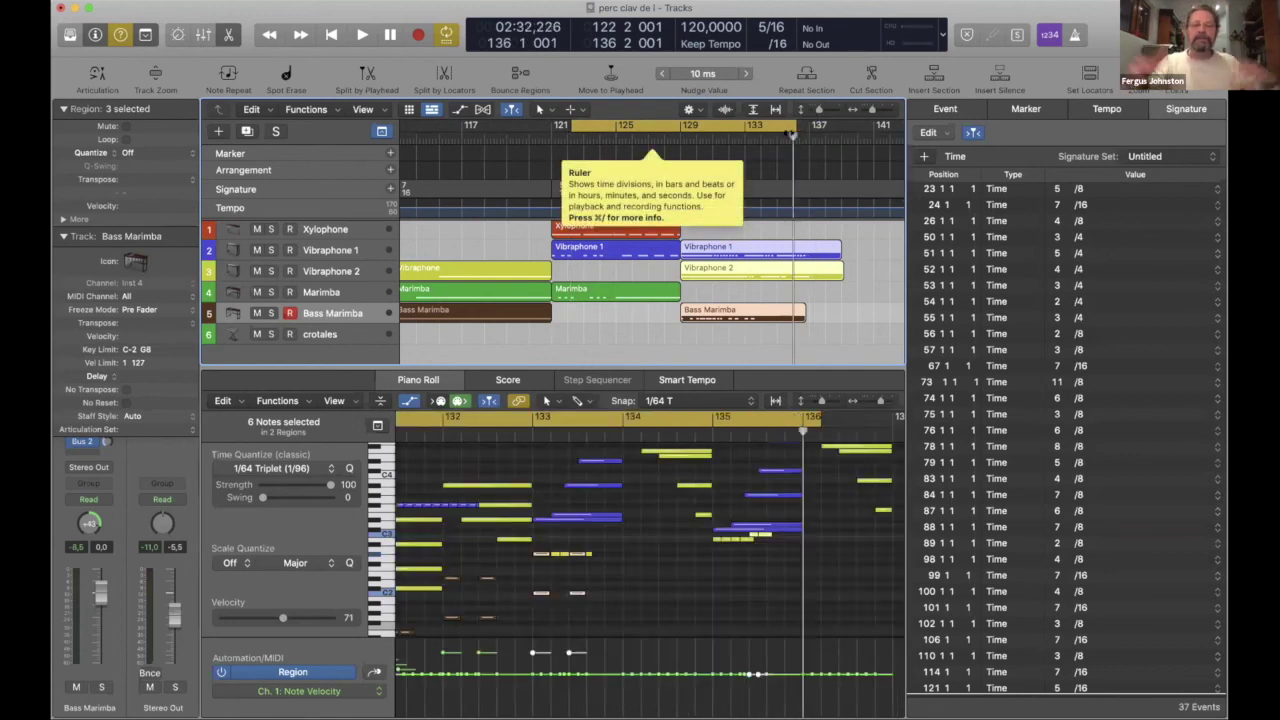